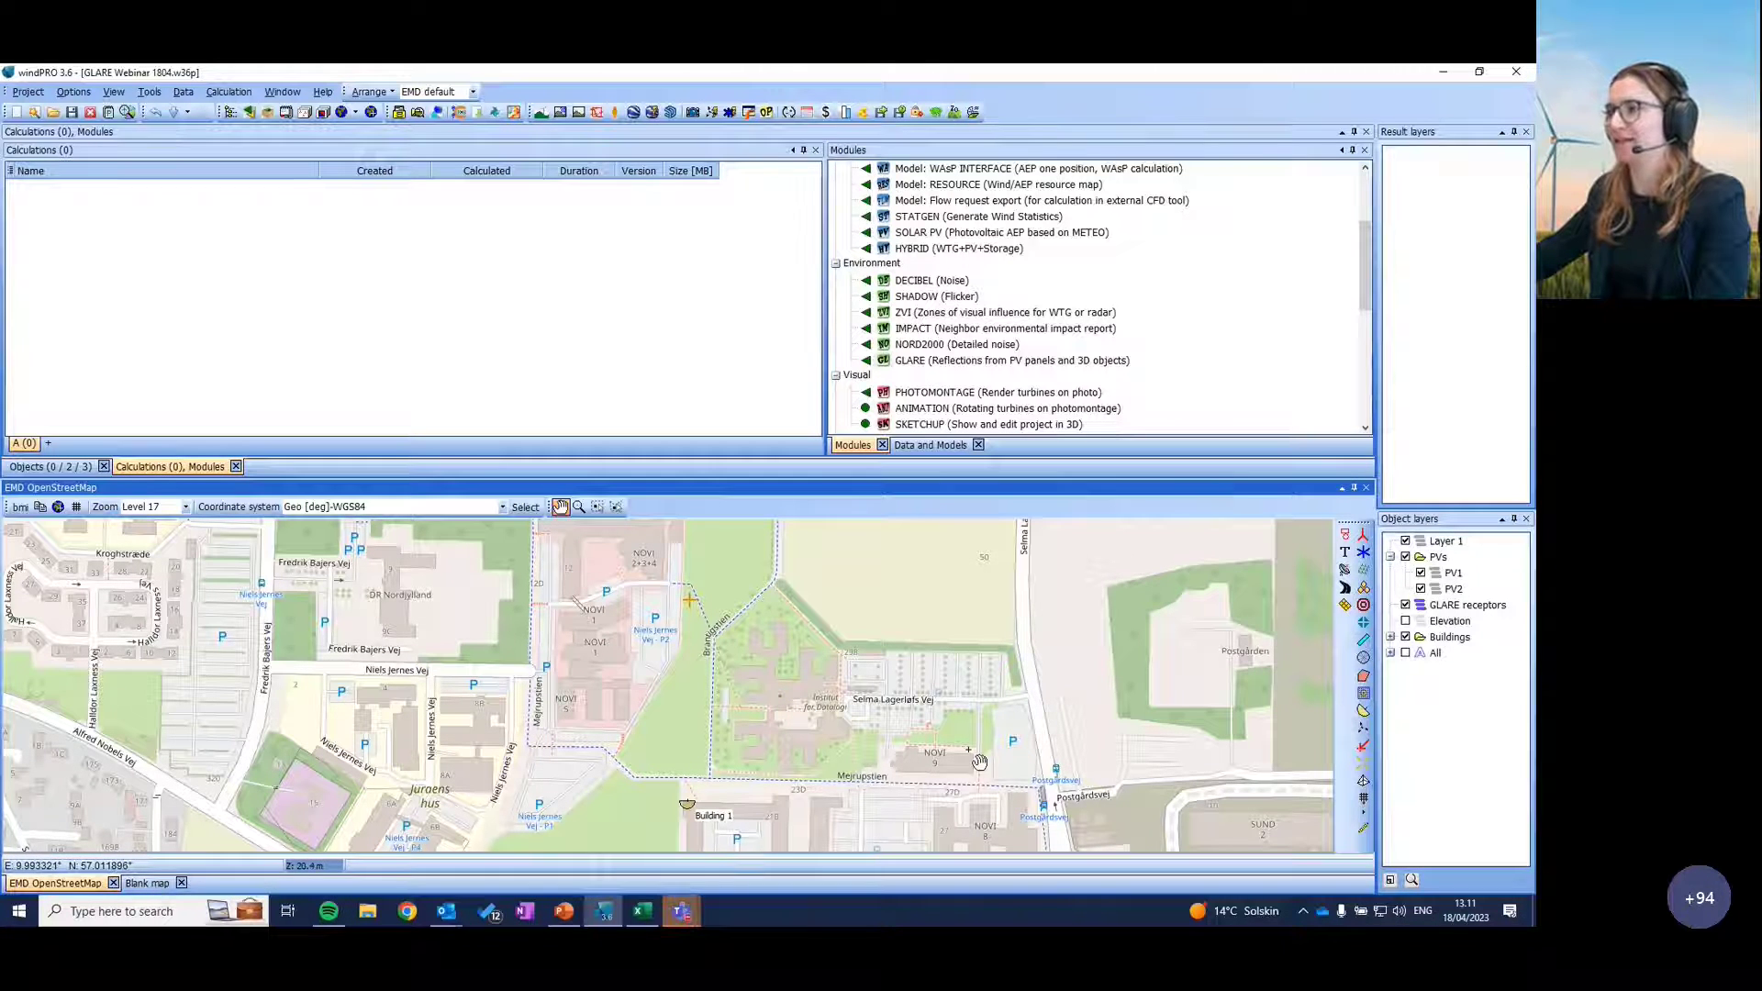
left_click_drag(978, 763, 958, 768)
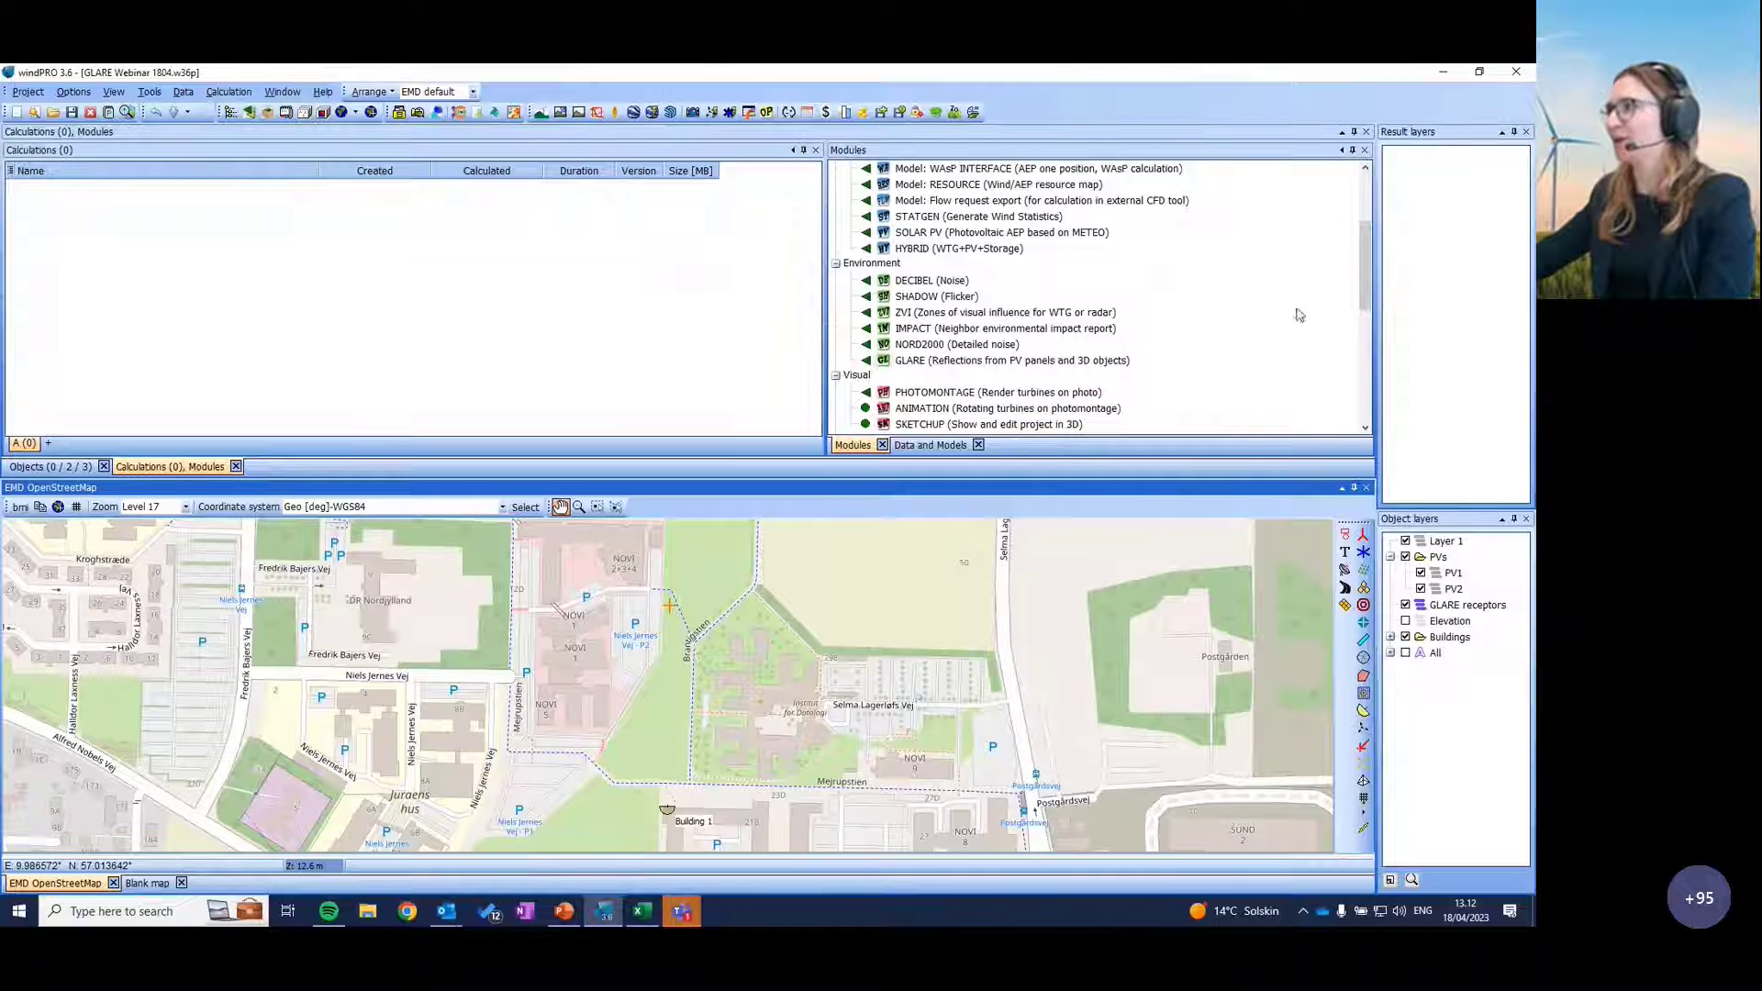
mouse_move(1367, 275)
left_mouse_down()
mouse_move(1365, 226)
mouse_move(1373, 406)
mouse_move(1365, 293)
left_mouse_up()
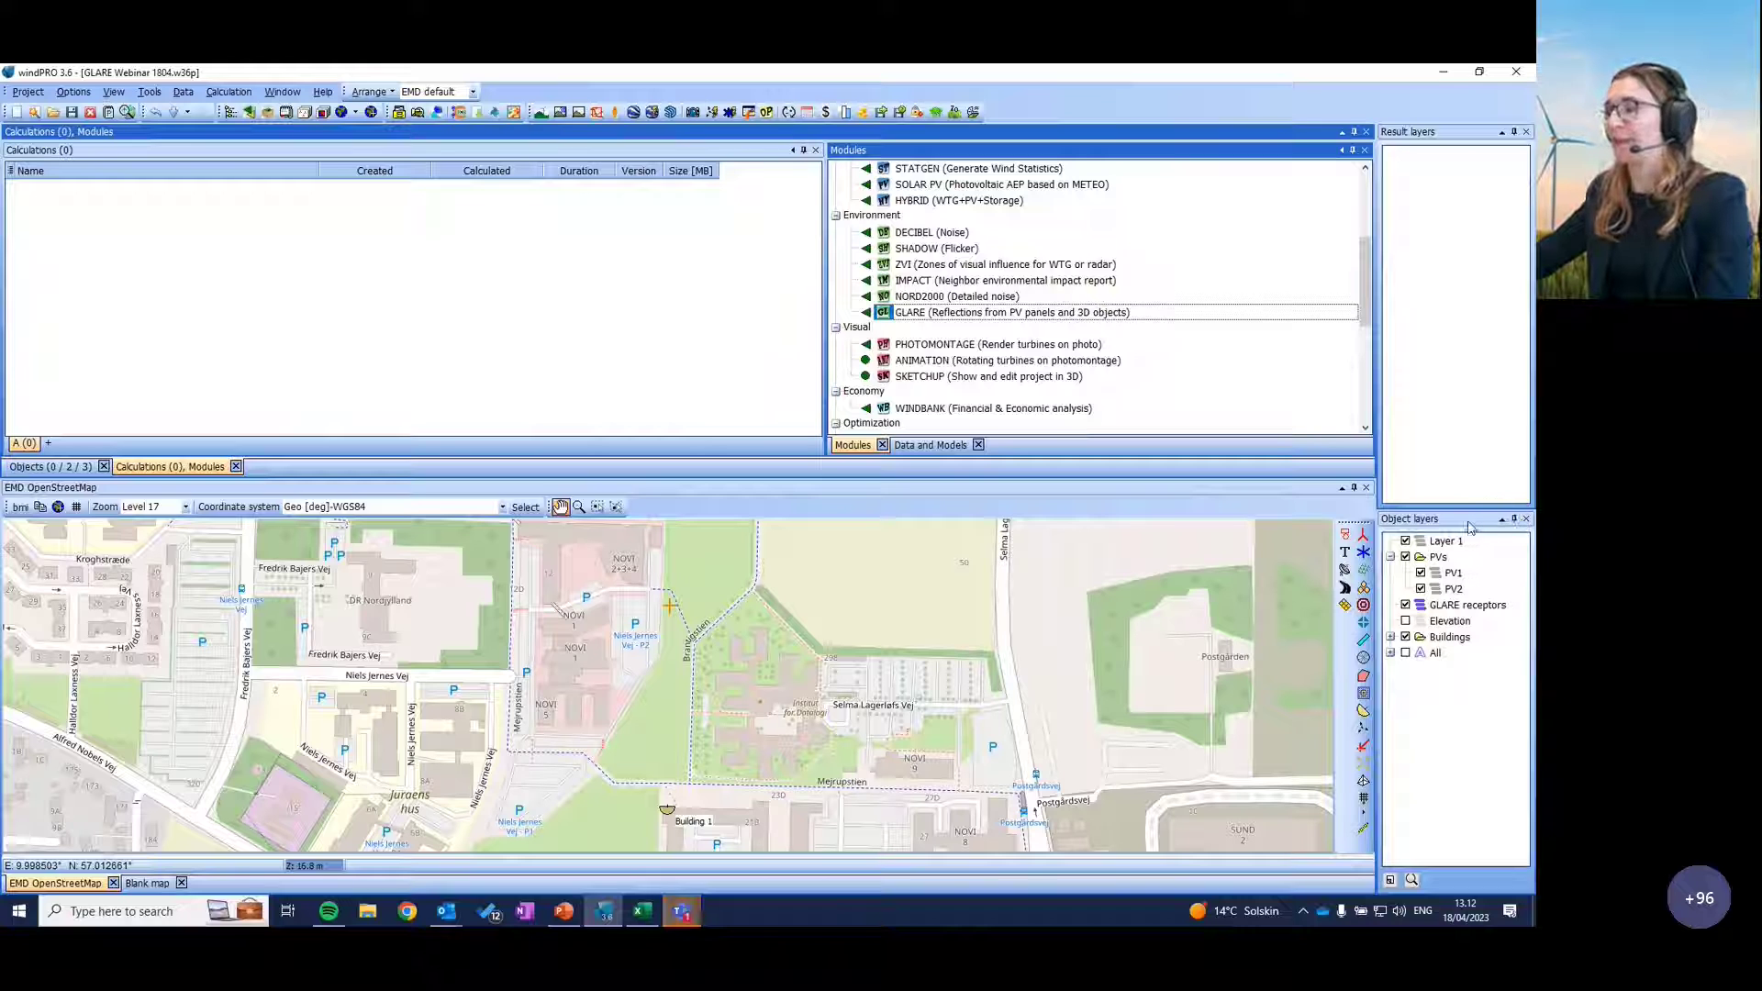
left_click(1405, 541)
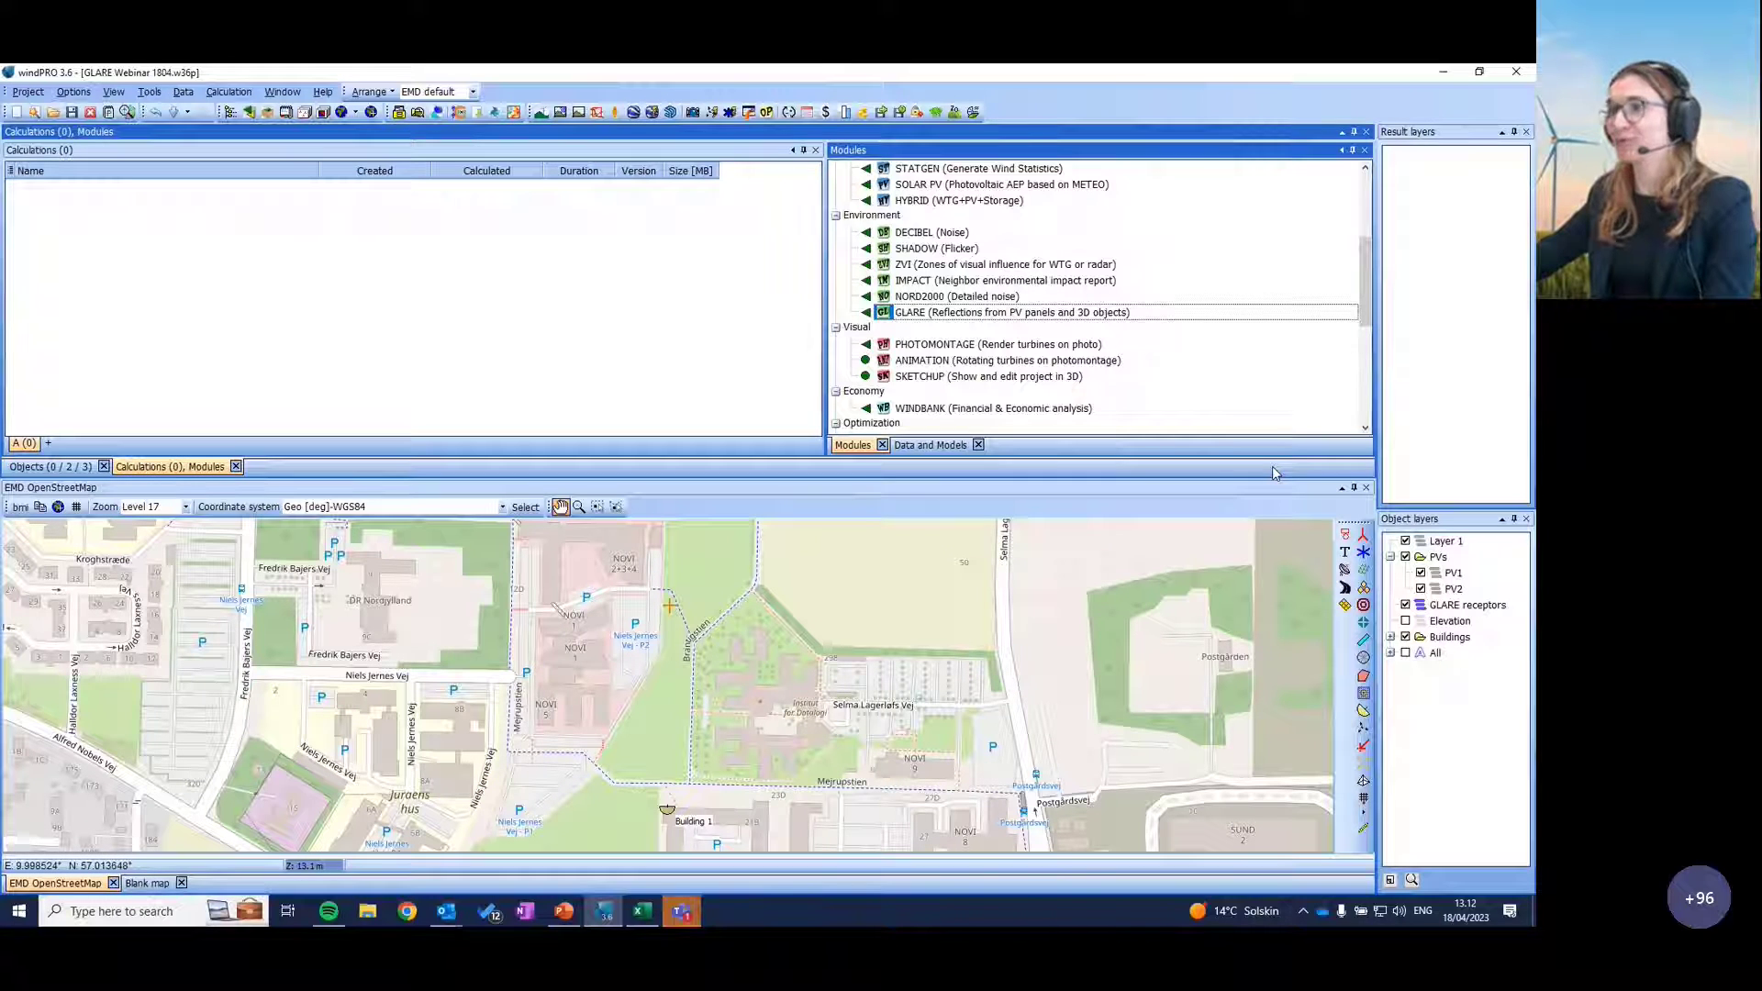
left_click_drag(987, 680, 957, 674)
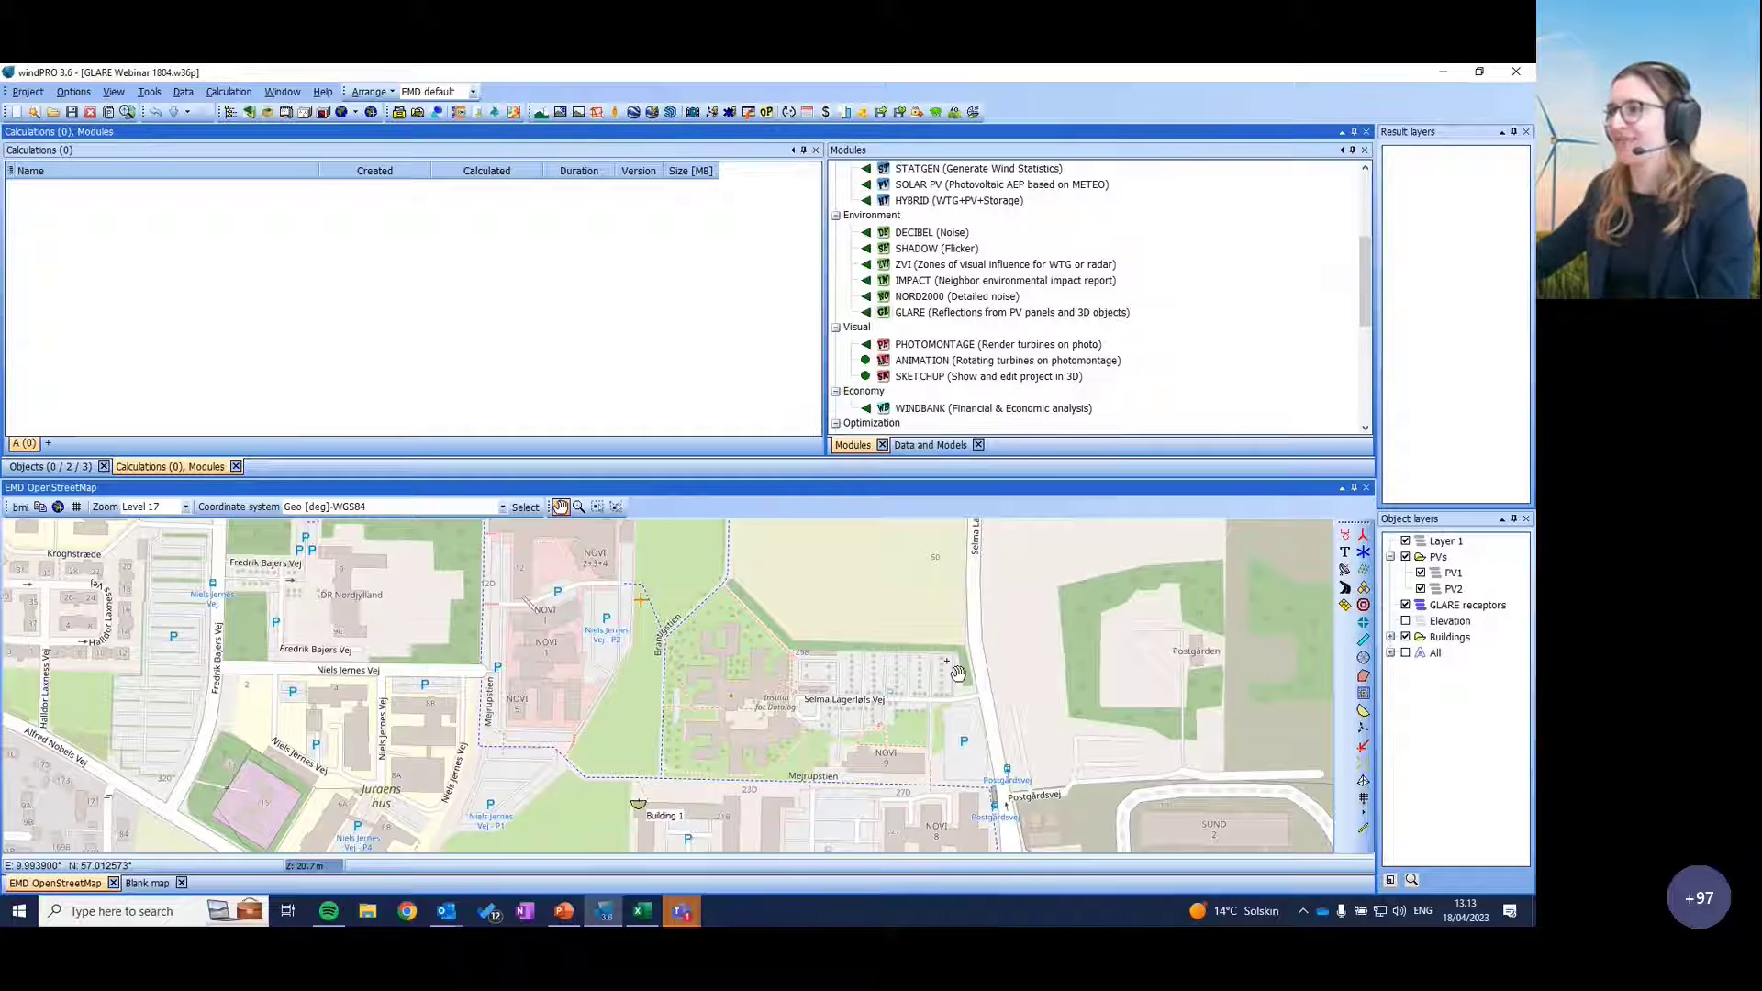
left_click_drag(1009, 730, 973, 718)
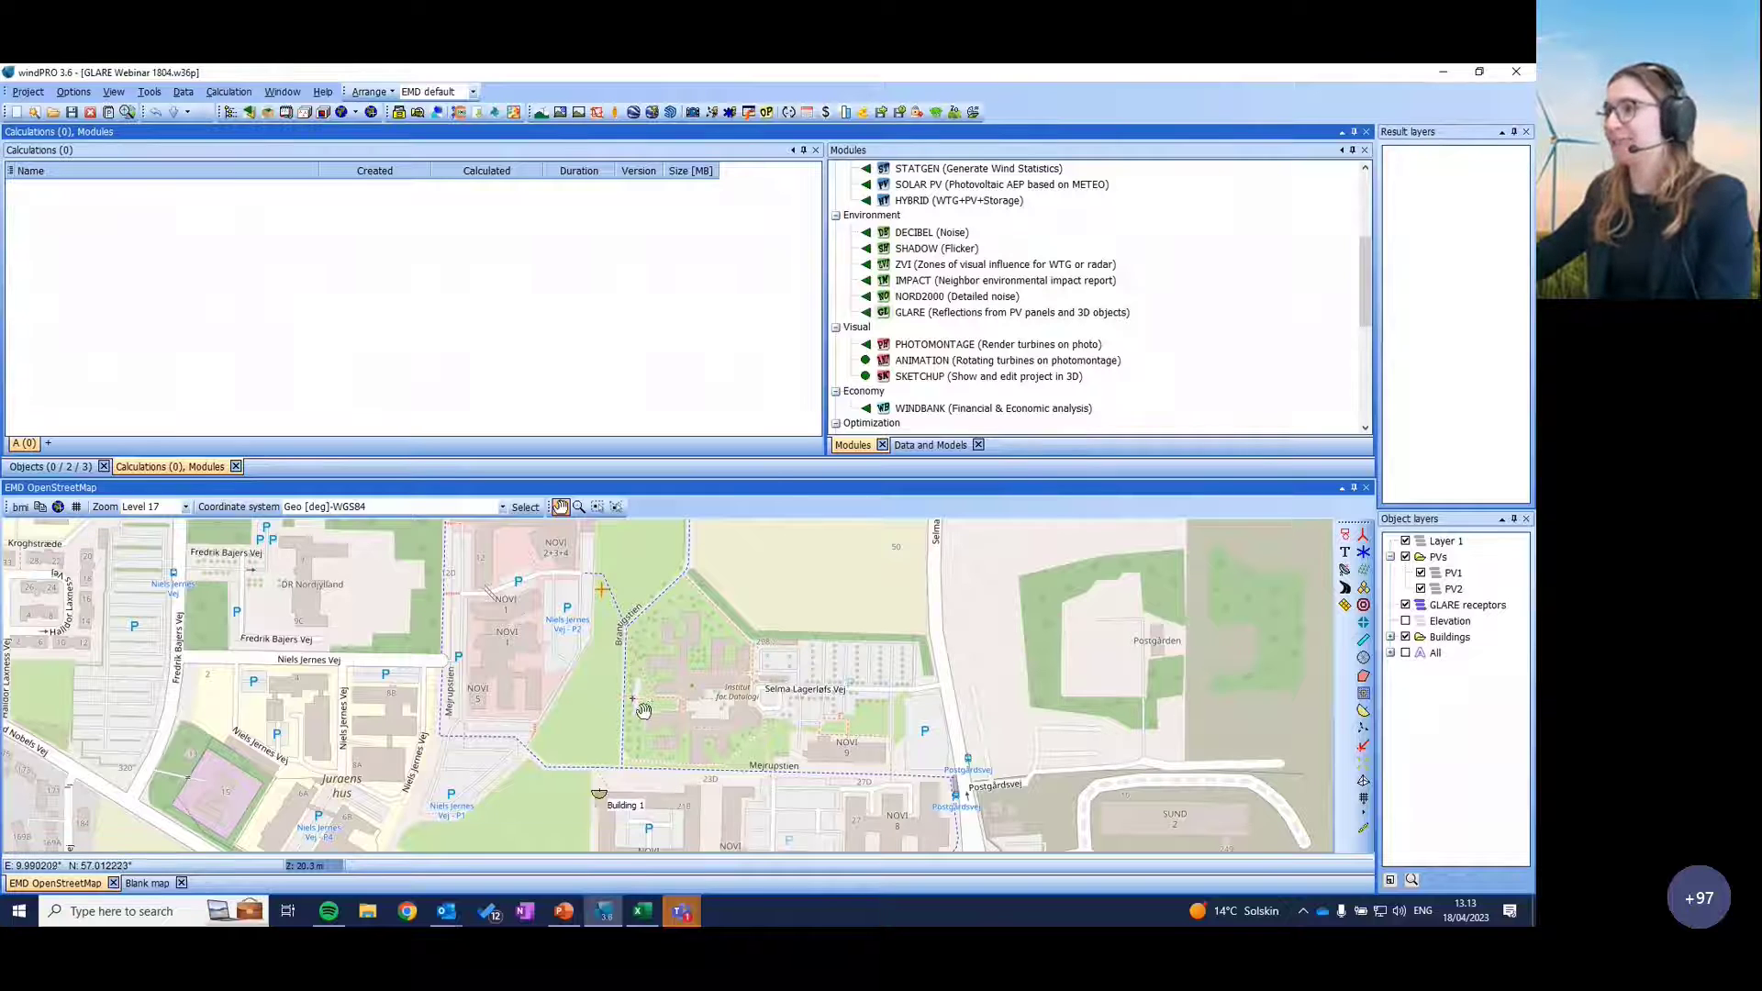
Step: Display the Elevation layer over the map to inspect the terrain heights around the site, and hide it again
left_click(1405, 606)
left_click(1405, 621)
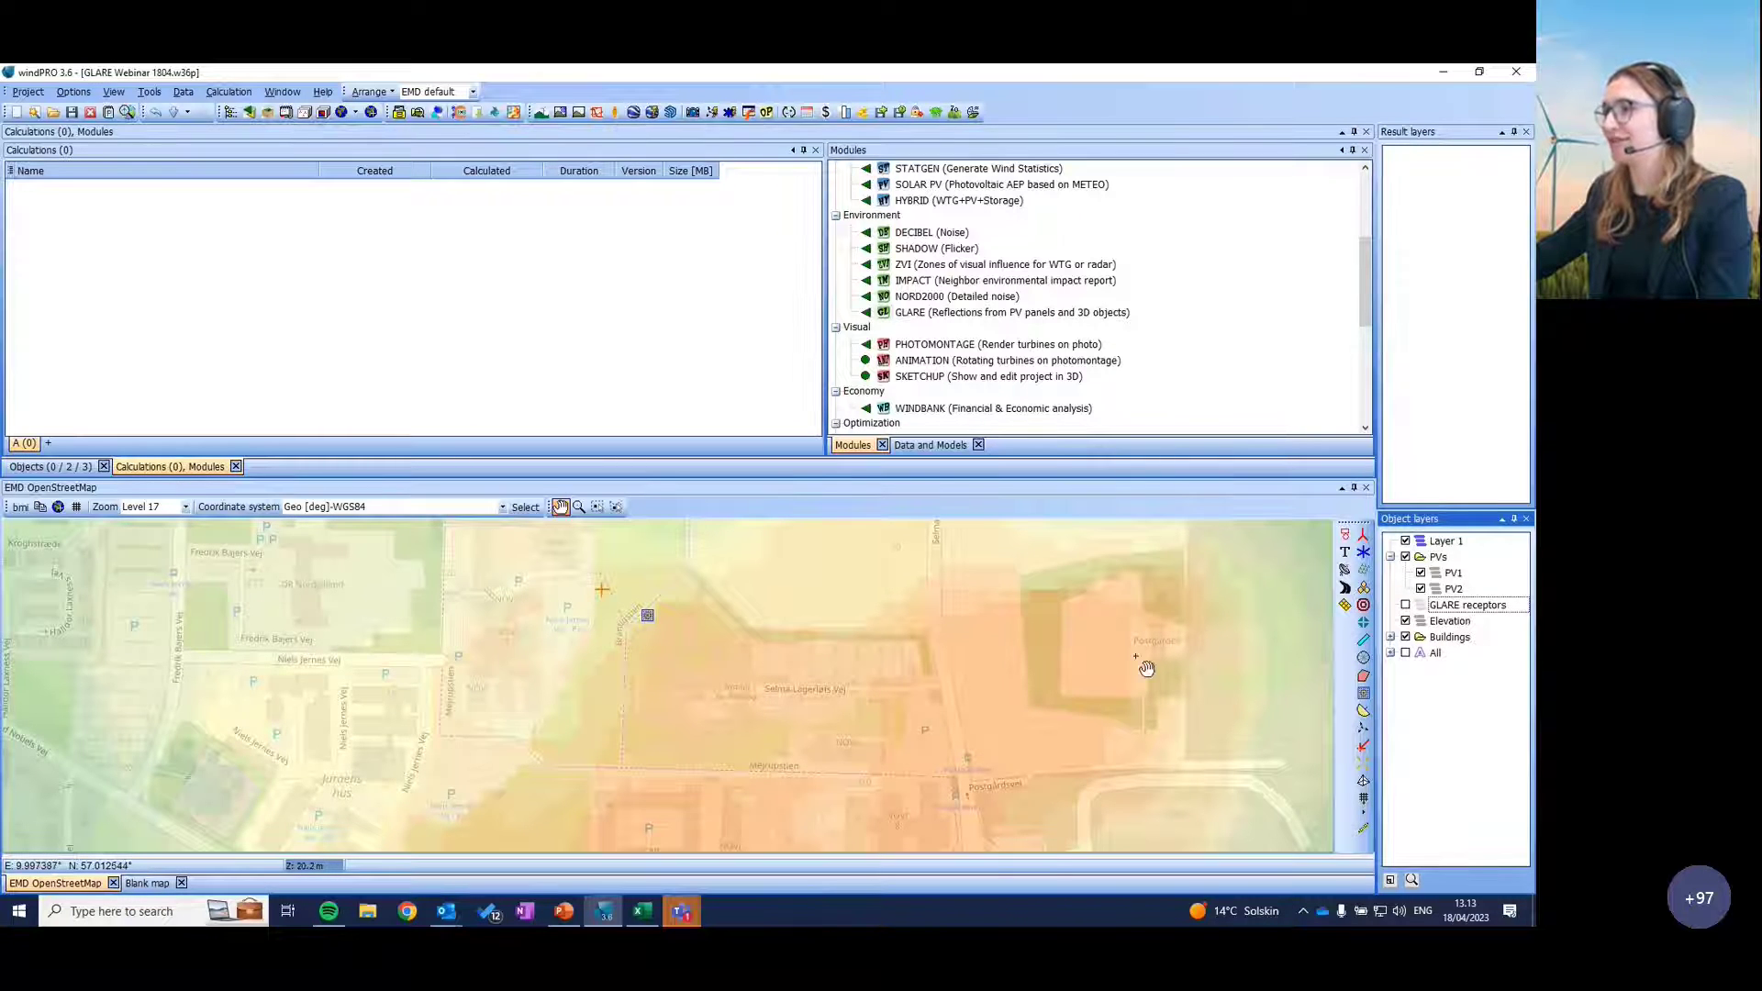
left_click_drag(725, 636, 753, 634)
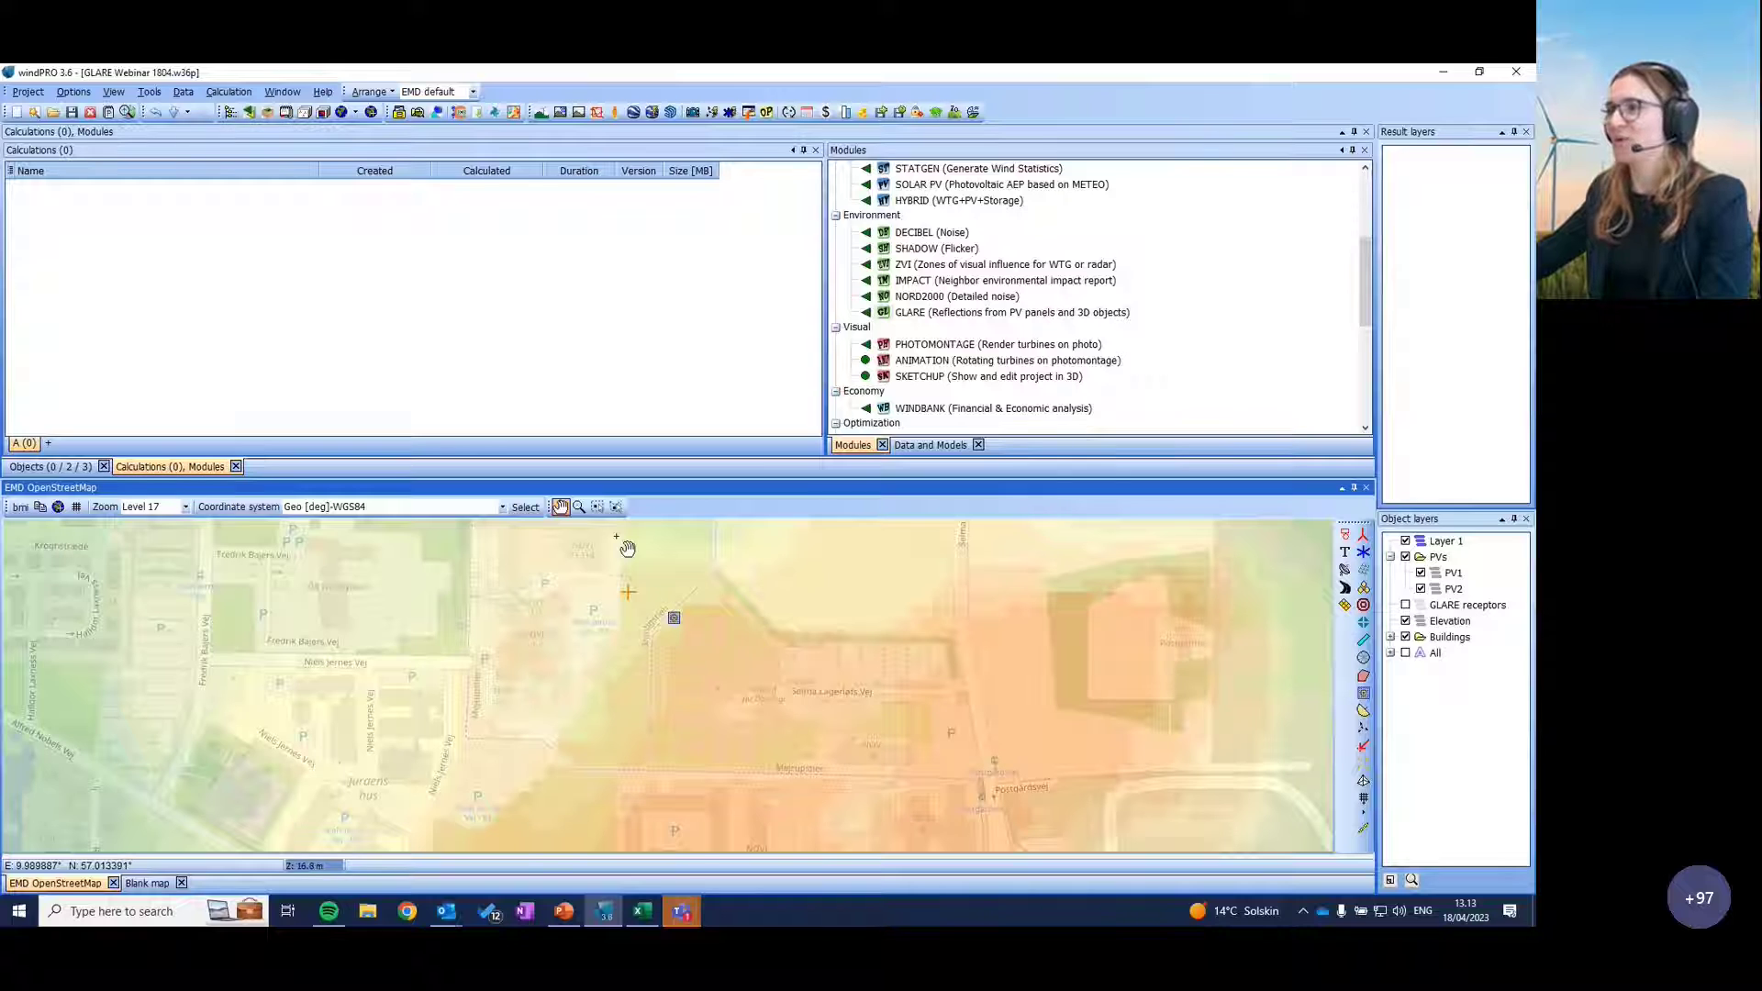
left_click_drag(912, 802, 937, 786)
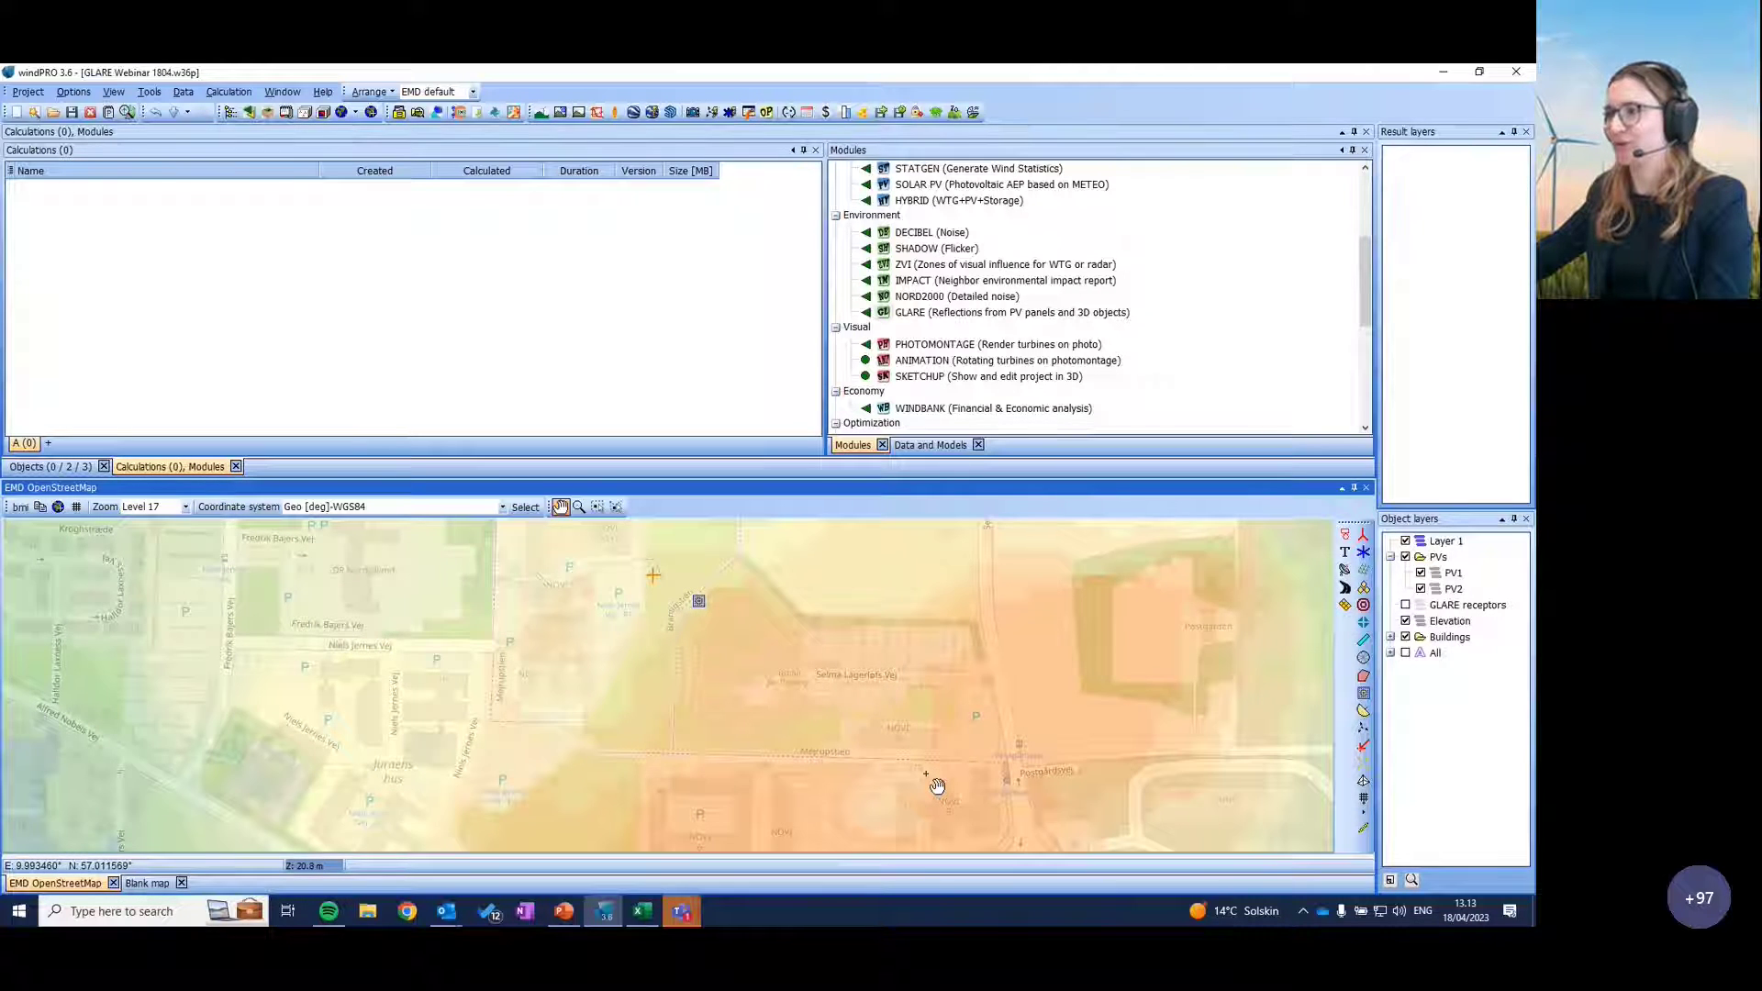
left_click(1405, 604)
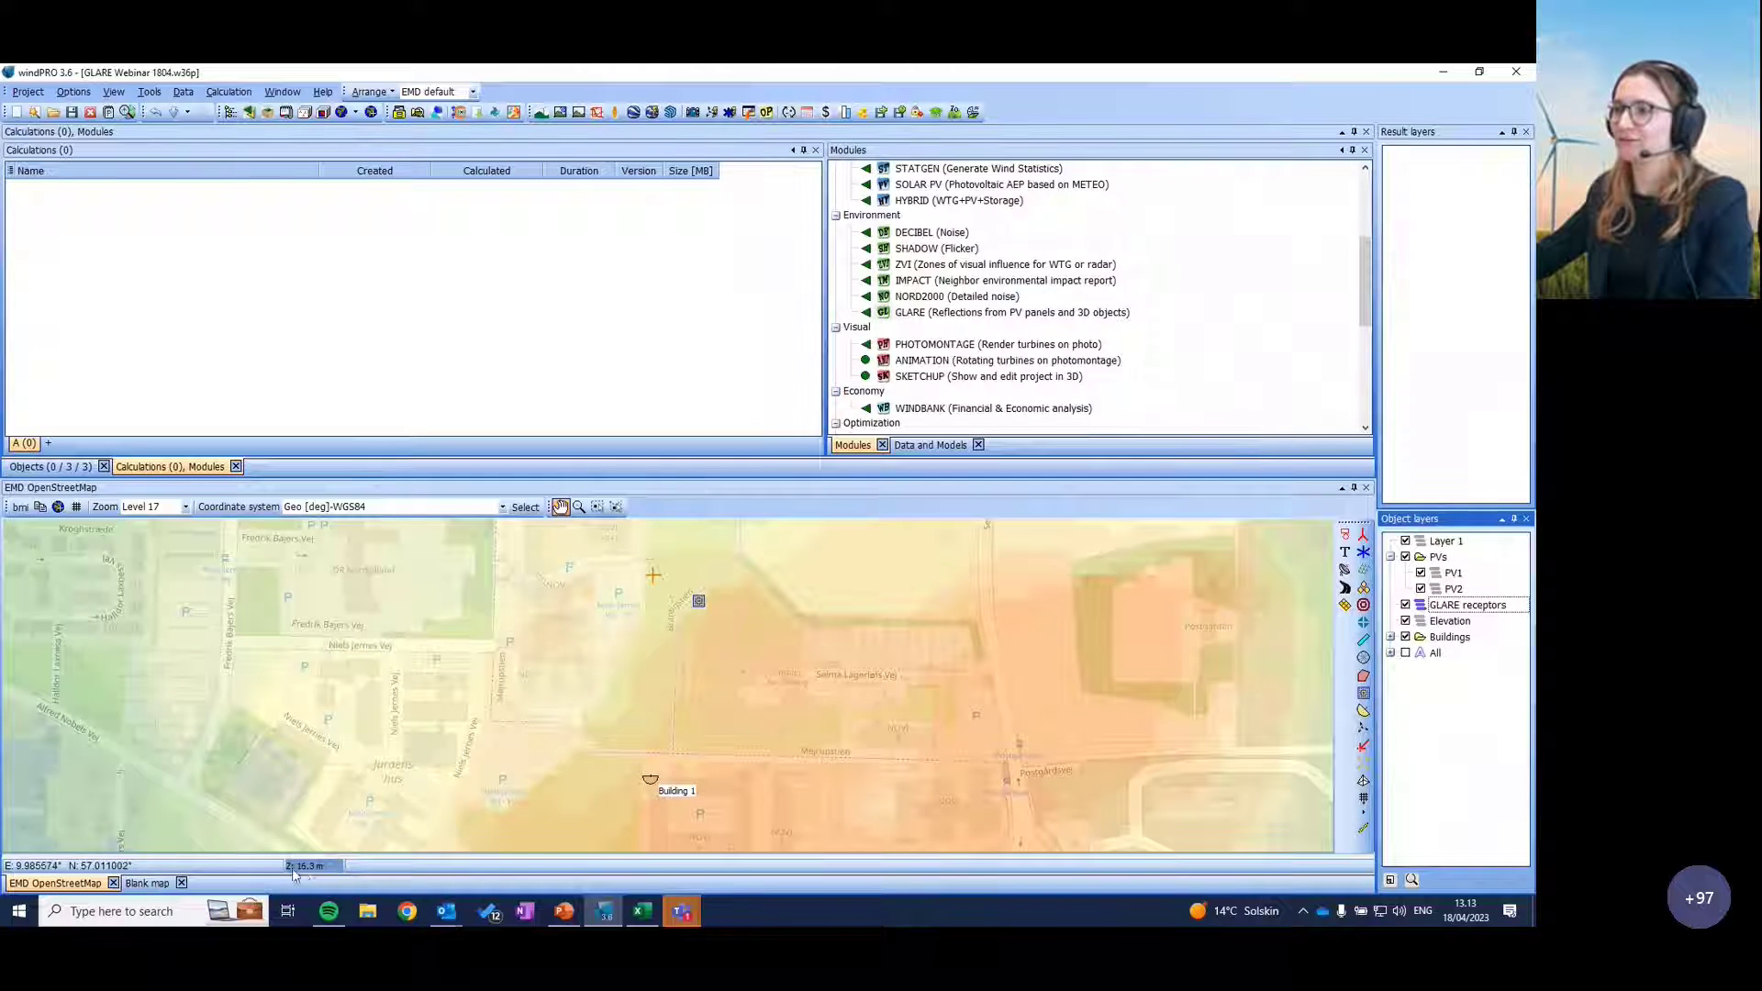
left_click_drag(688, 736, 670, 731)
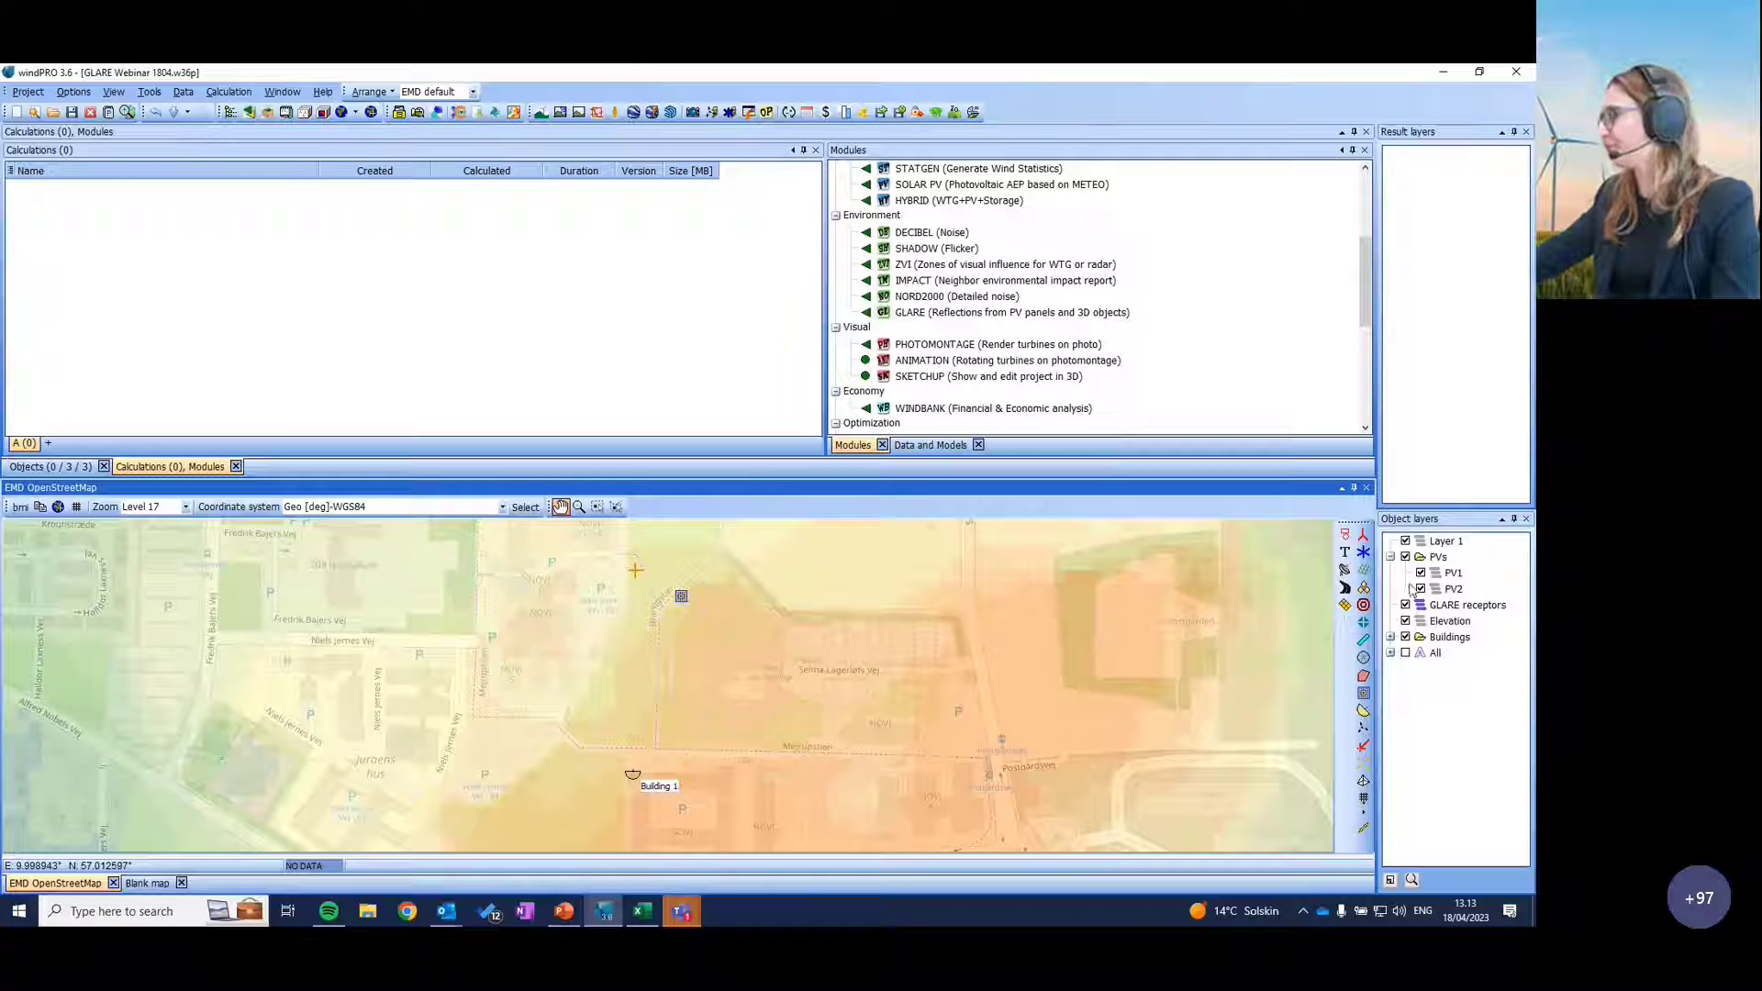
left_click(1405, 623)
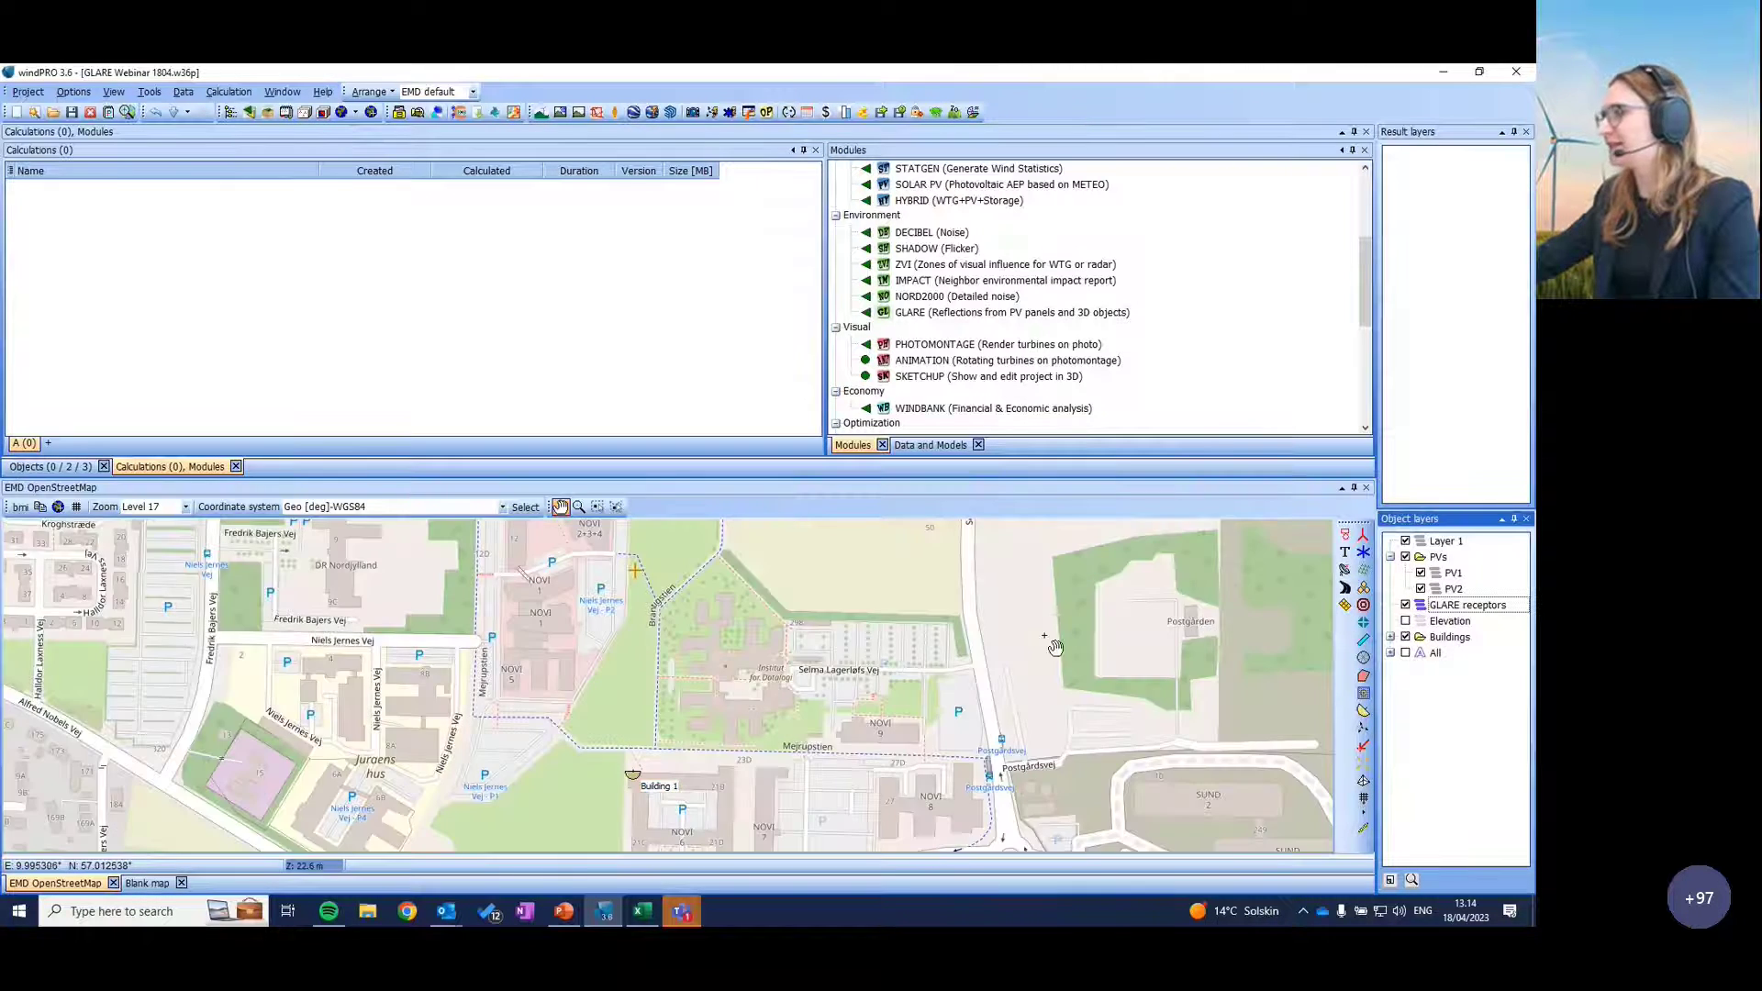
Step: Make PV1 the active object layer for new objects
left_click_drag(1038, 648, 1070, 655)
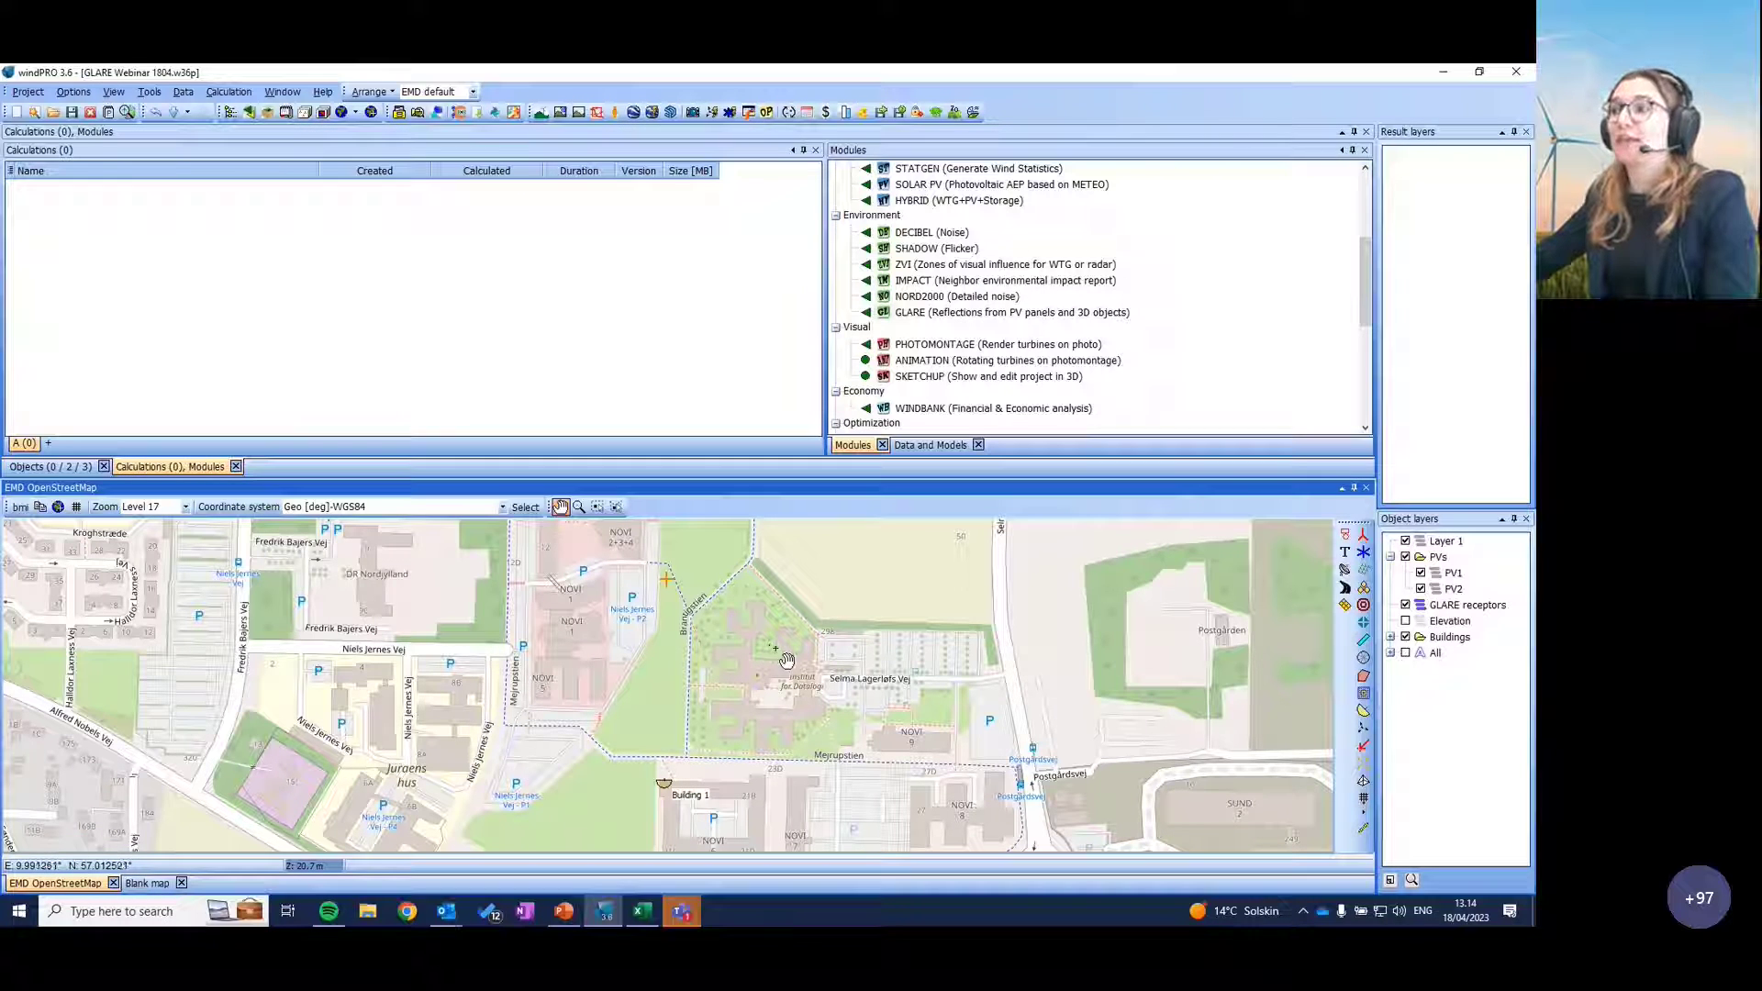
left_click_drag(791, 671, 775, 673)
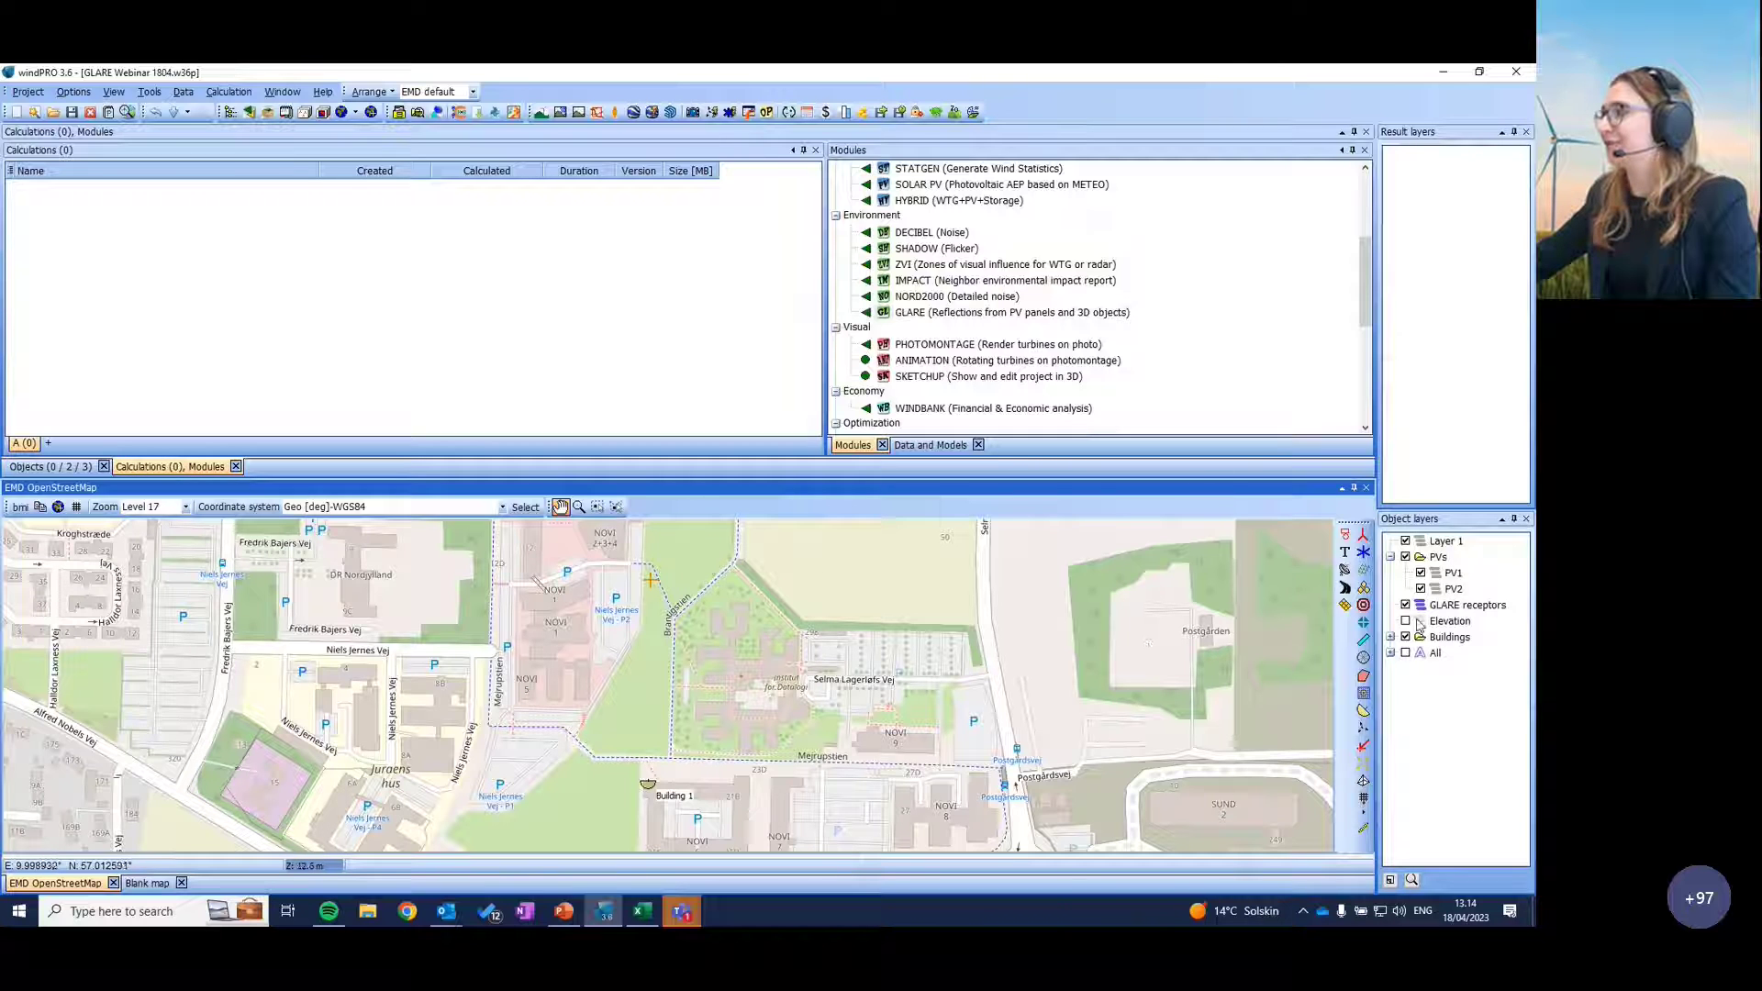
left_click(1450, 573)
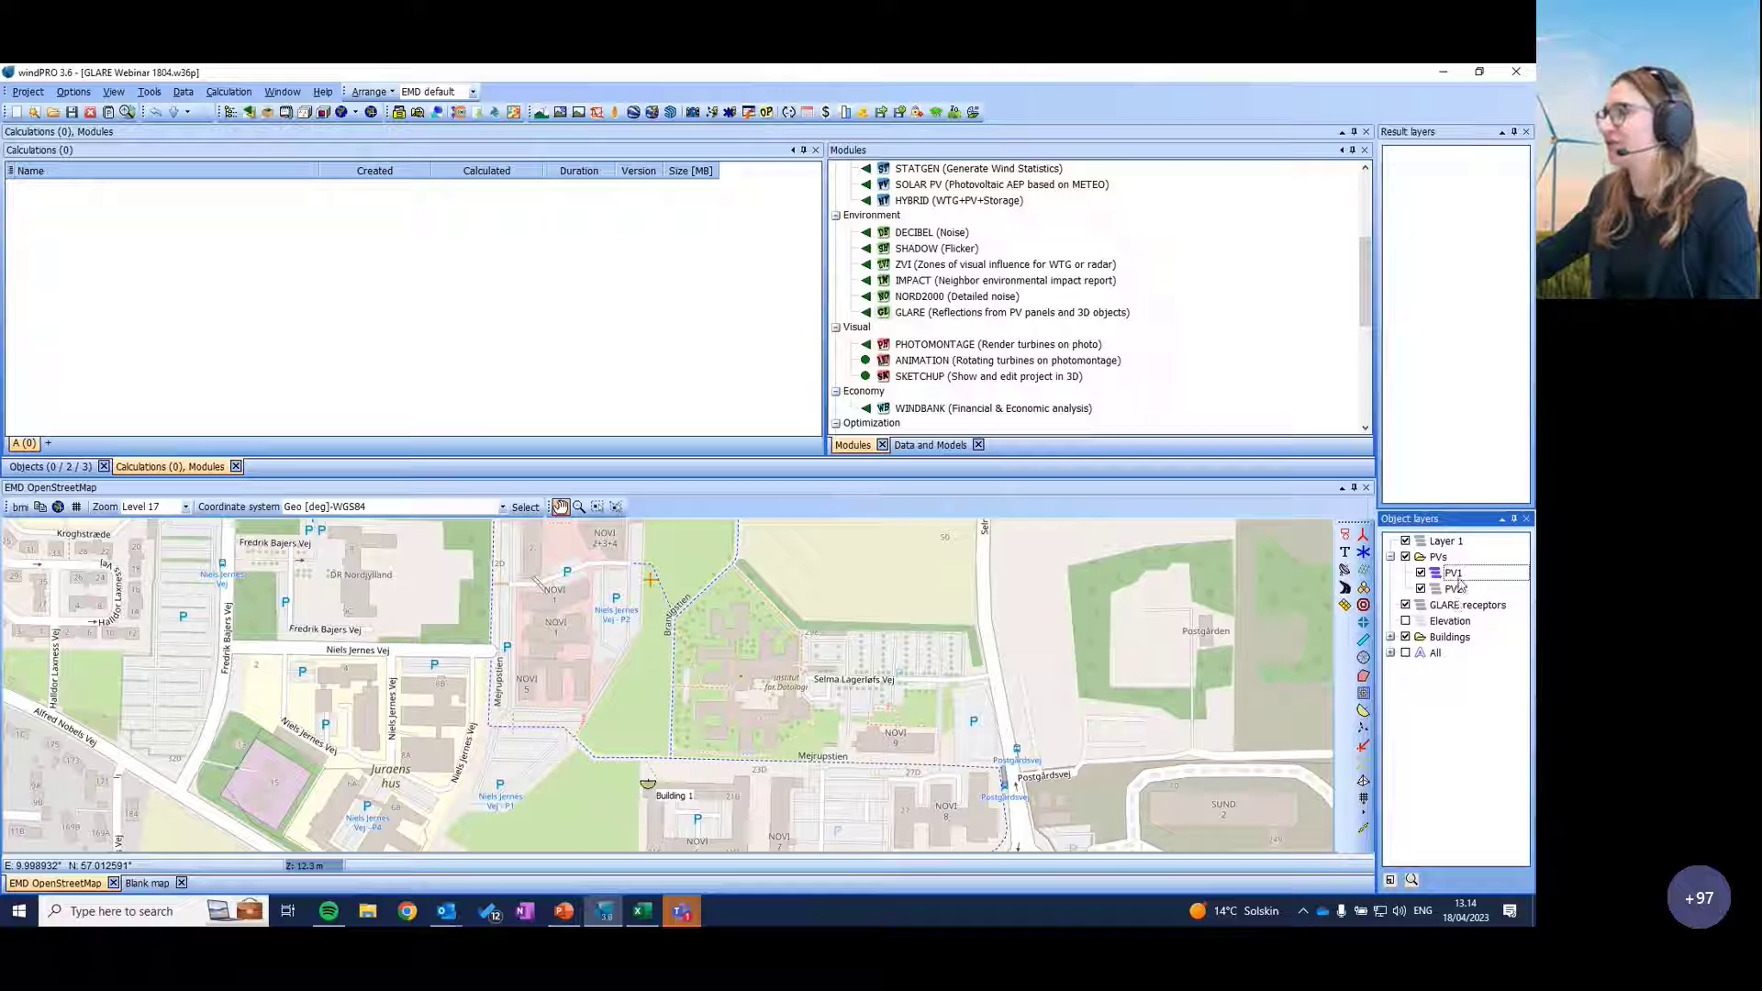
left_click_drag(868, 687, 860, 689)
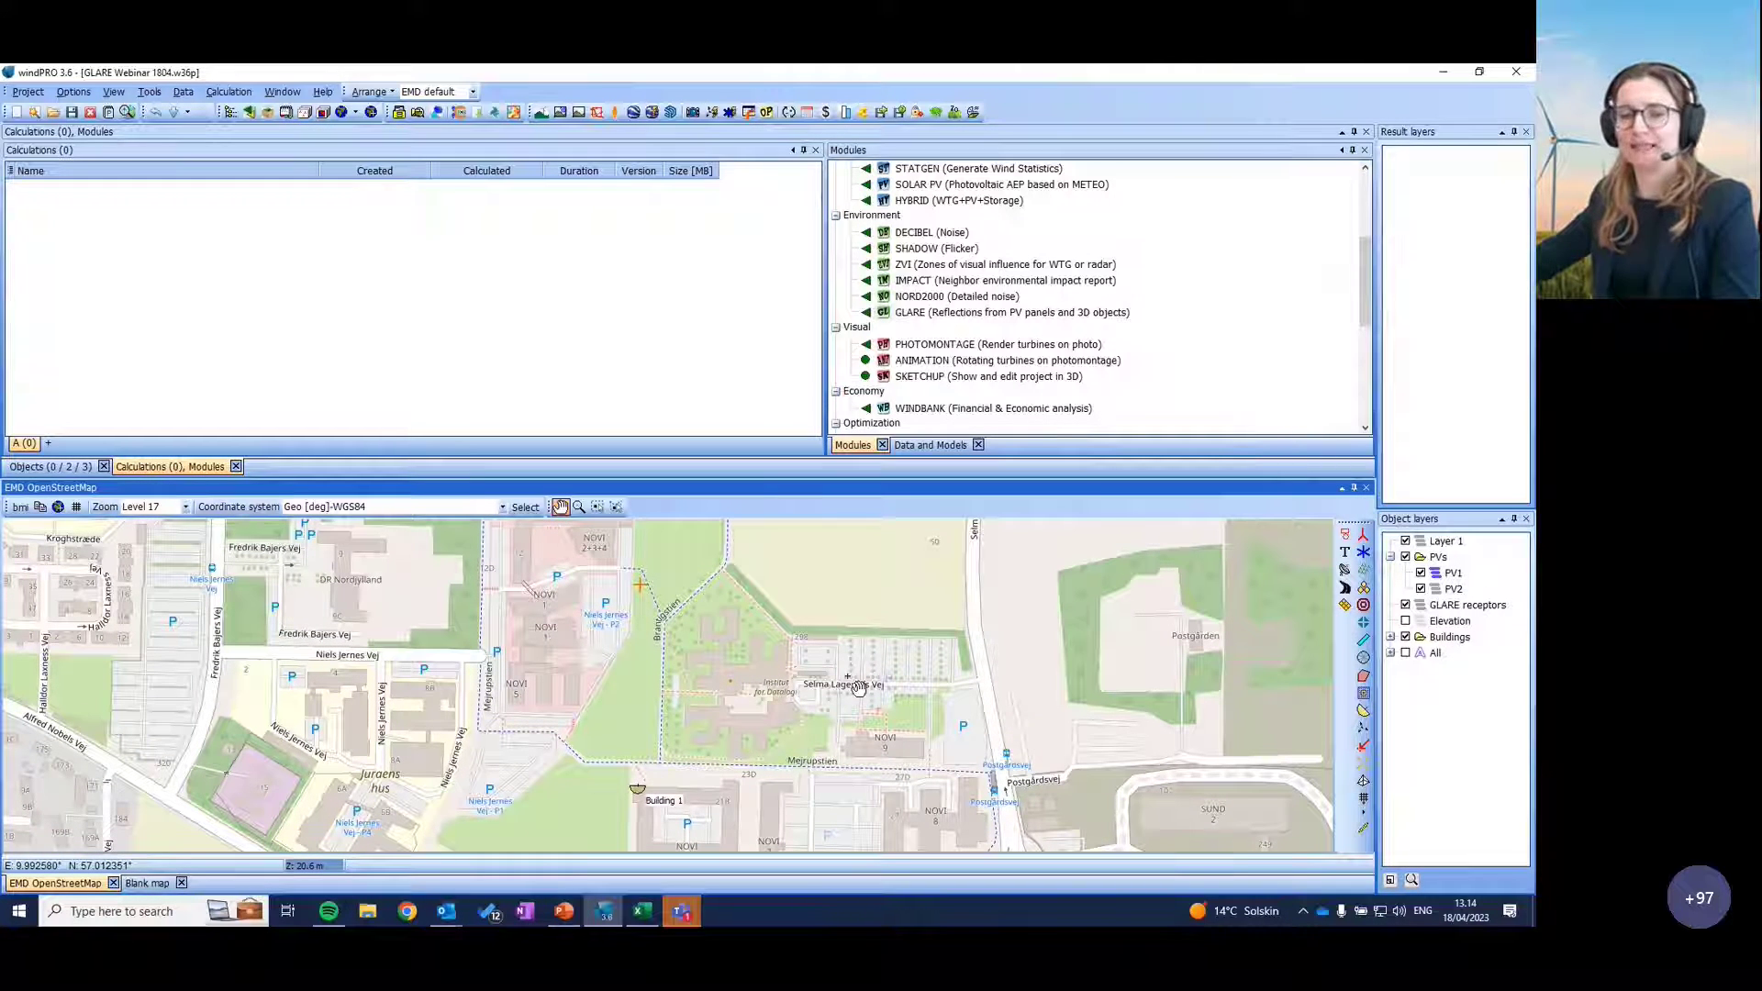
left_click_drag(876, 721, 877, 709)
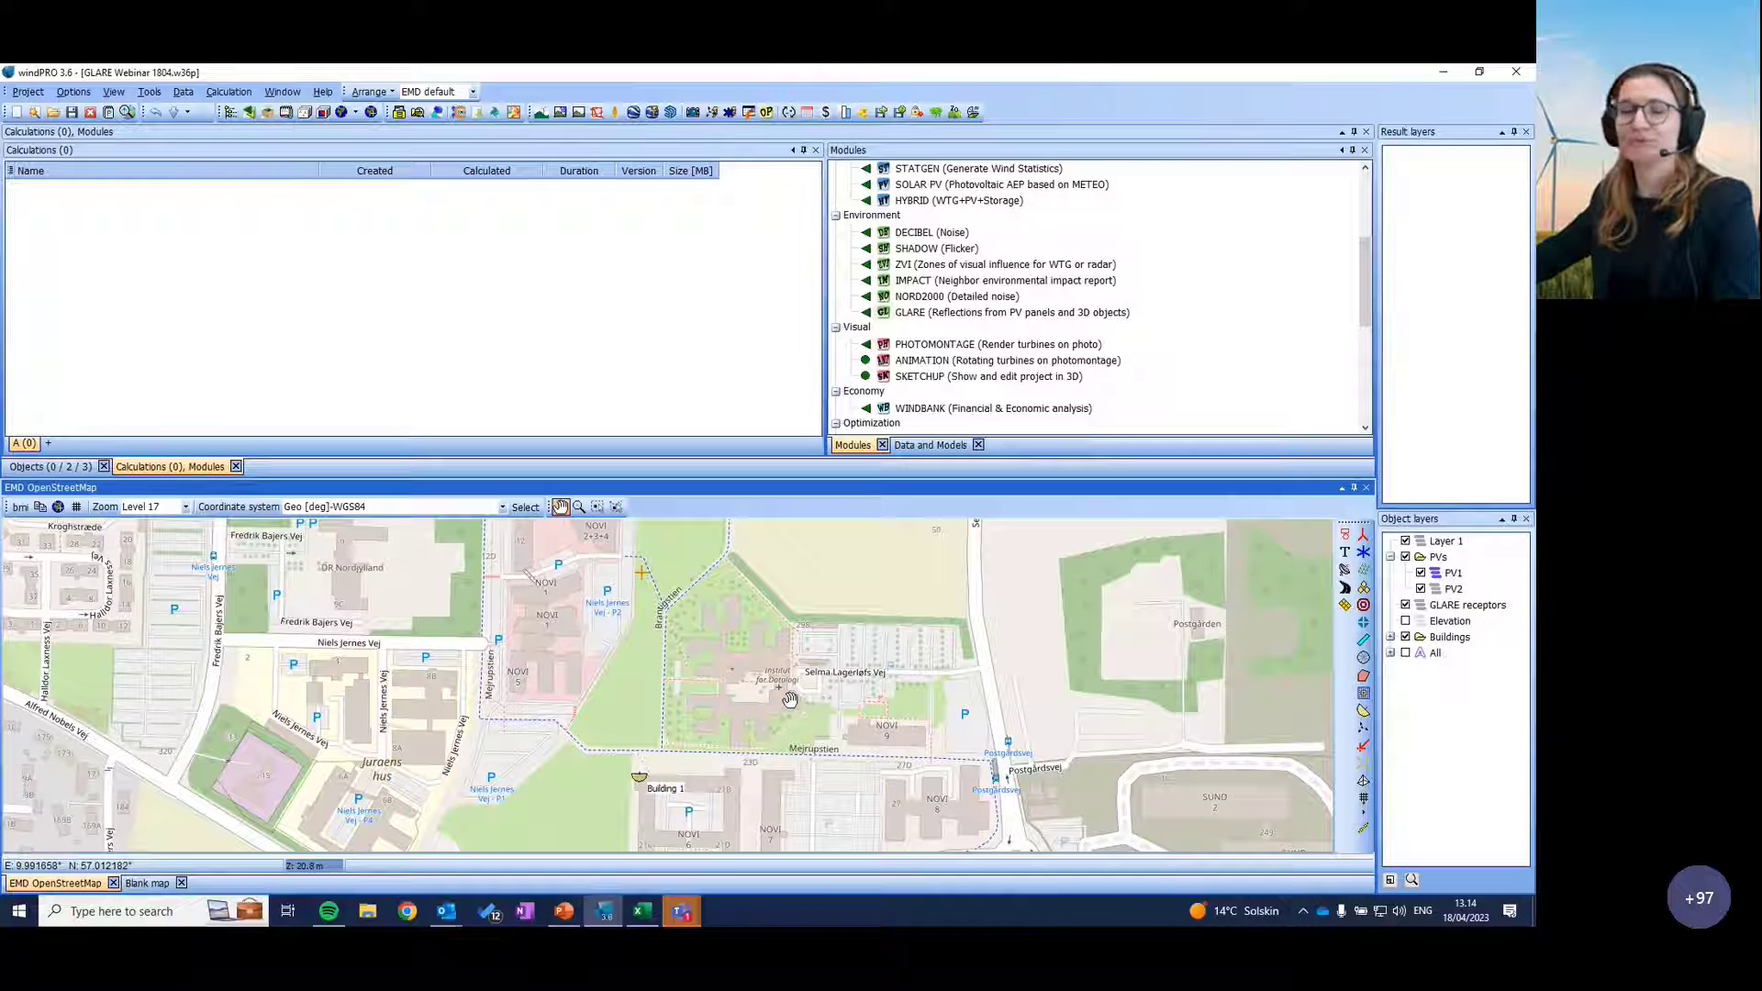
left_click(1420, 588)
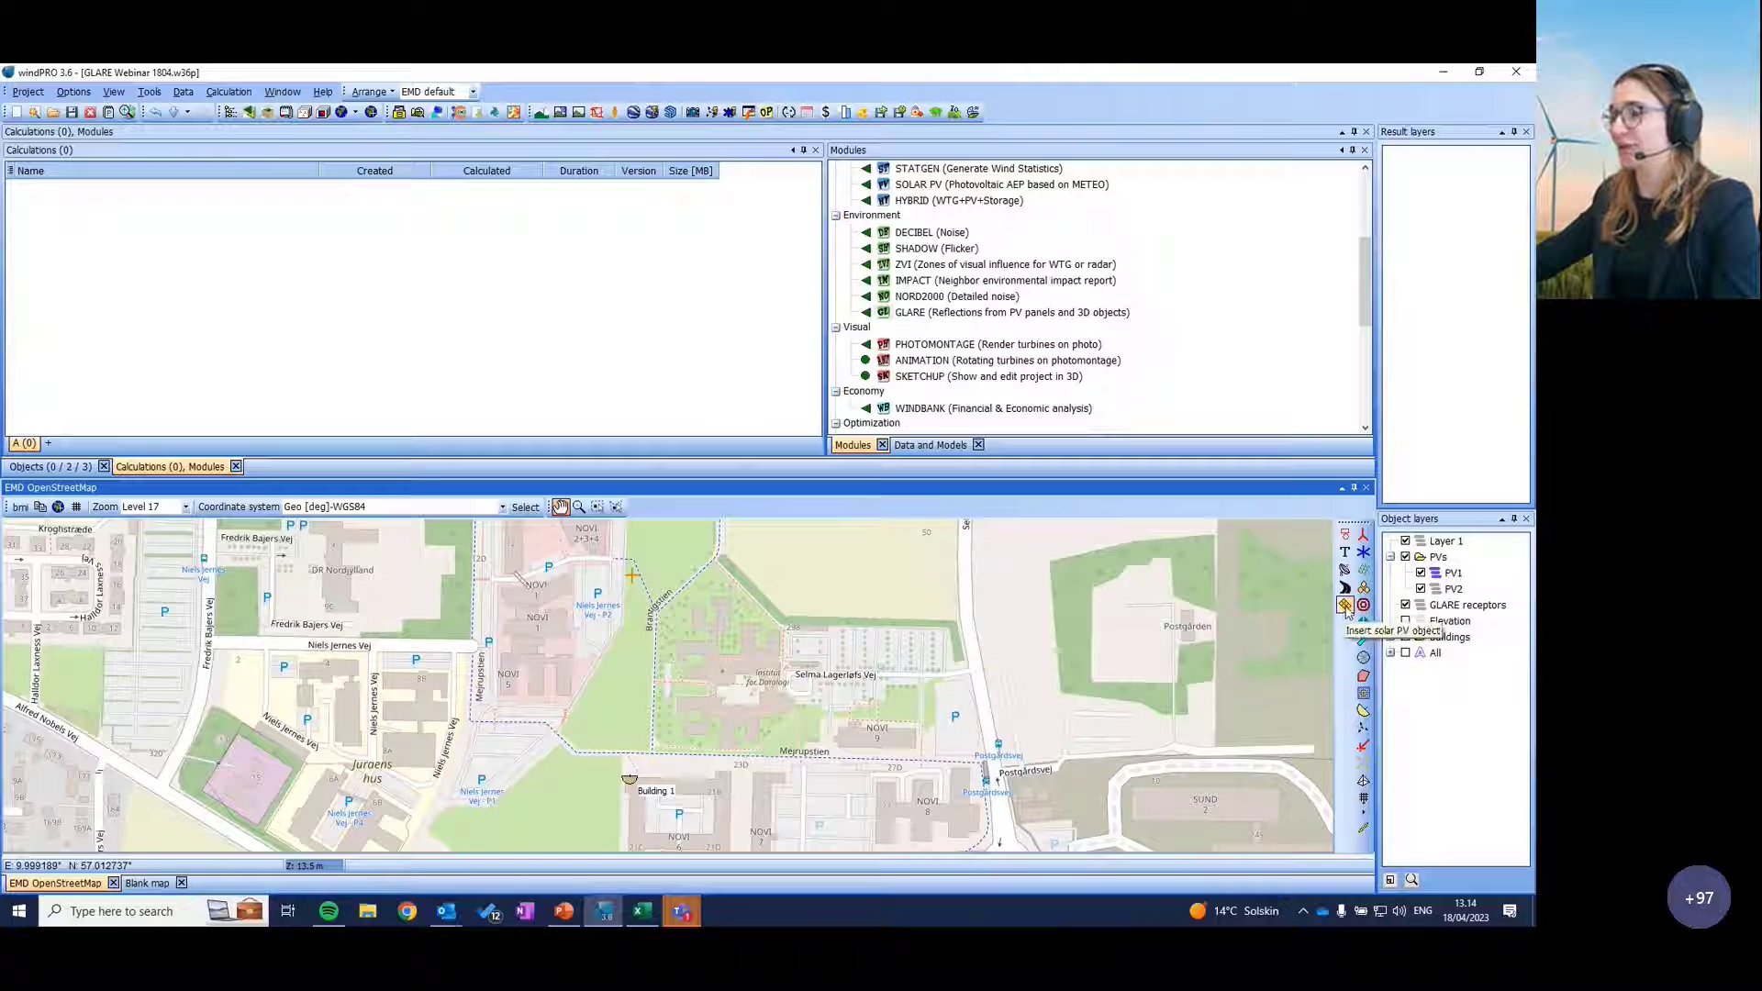
Step: Insert a solar PV object beside Mejrupstien, just northwest of Building 1, with its default properties
left_click(1345, 606)
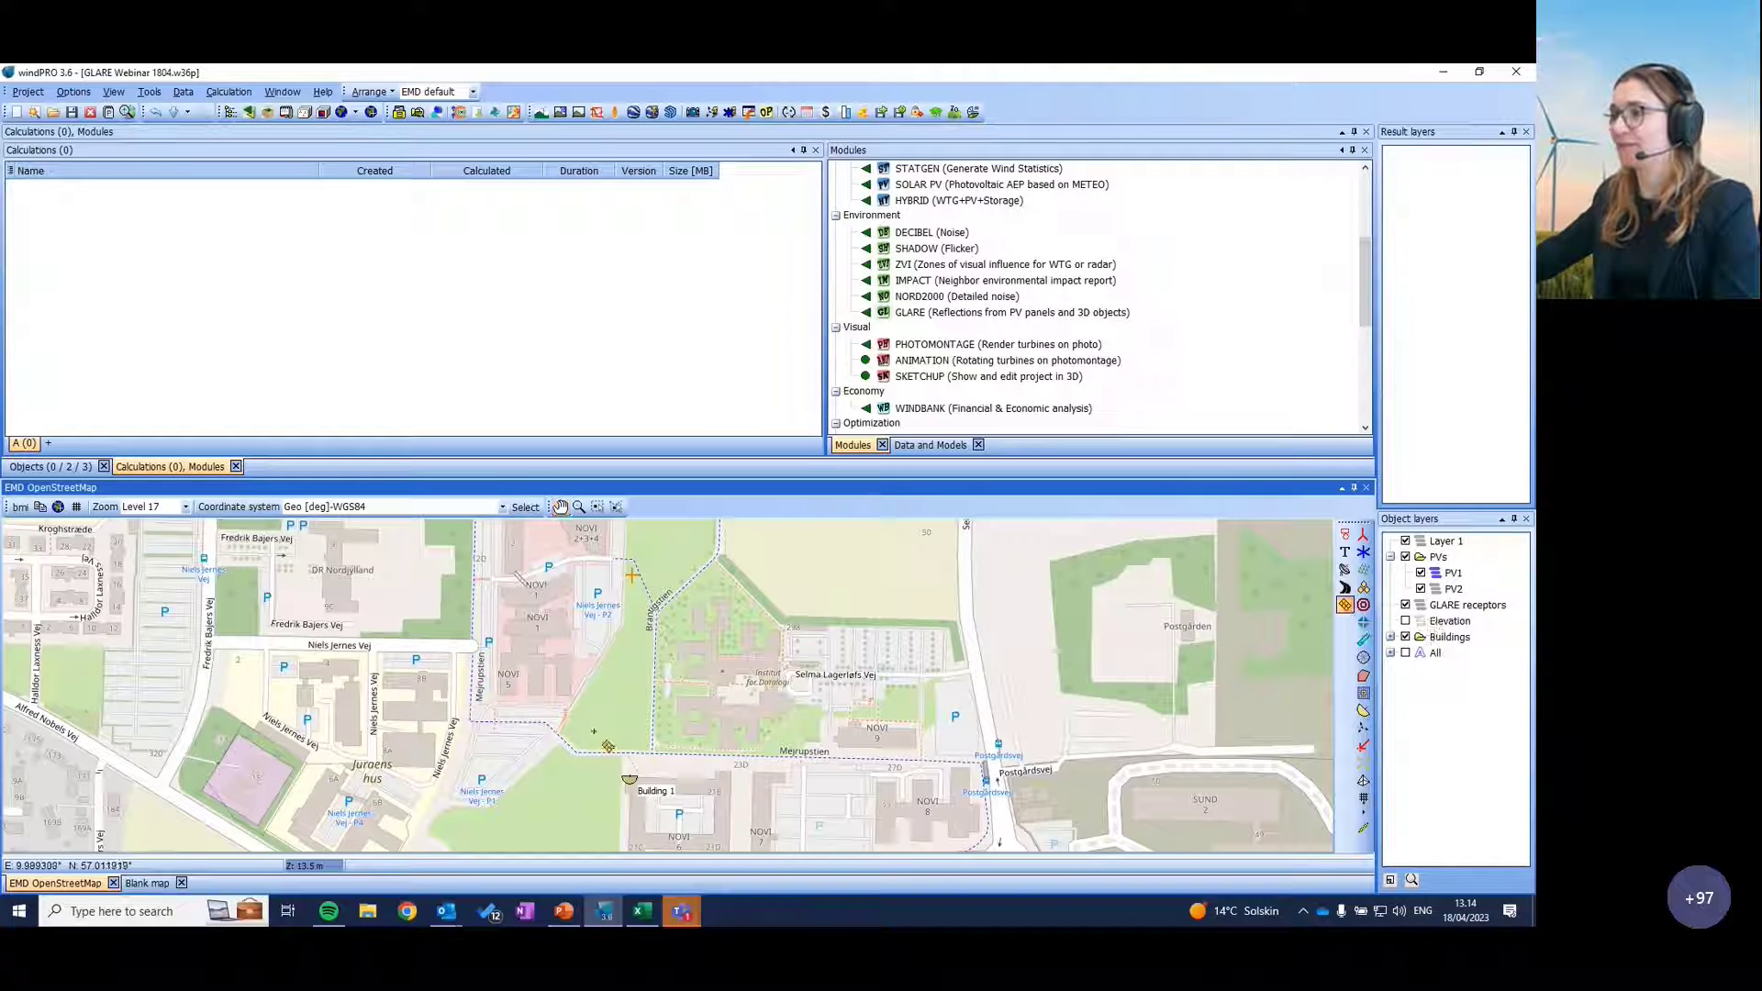
left_click(550, 752)
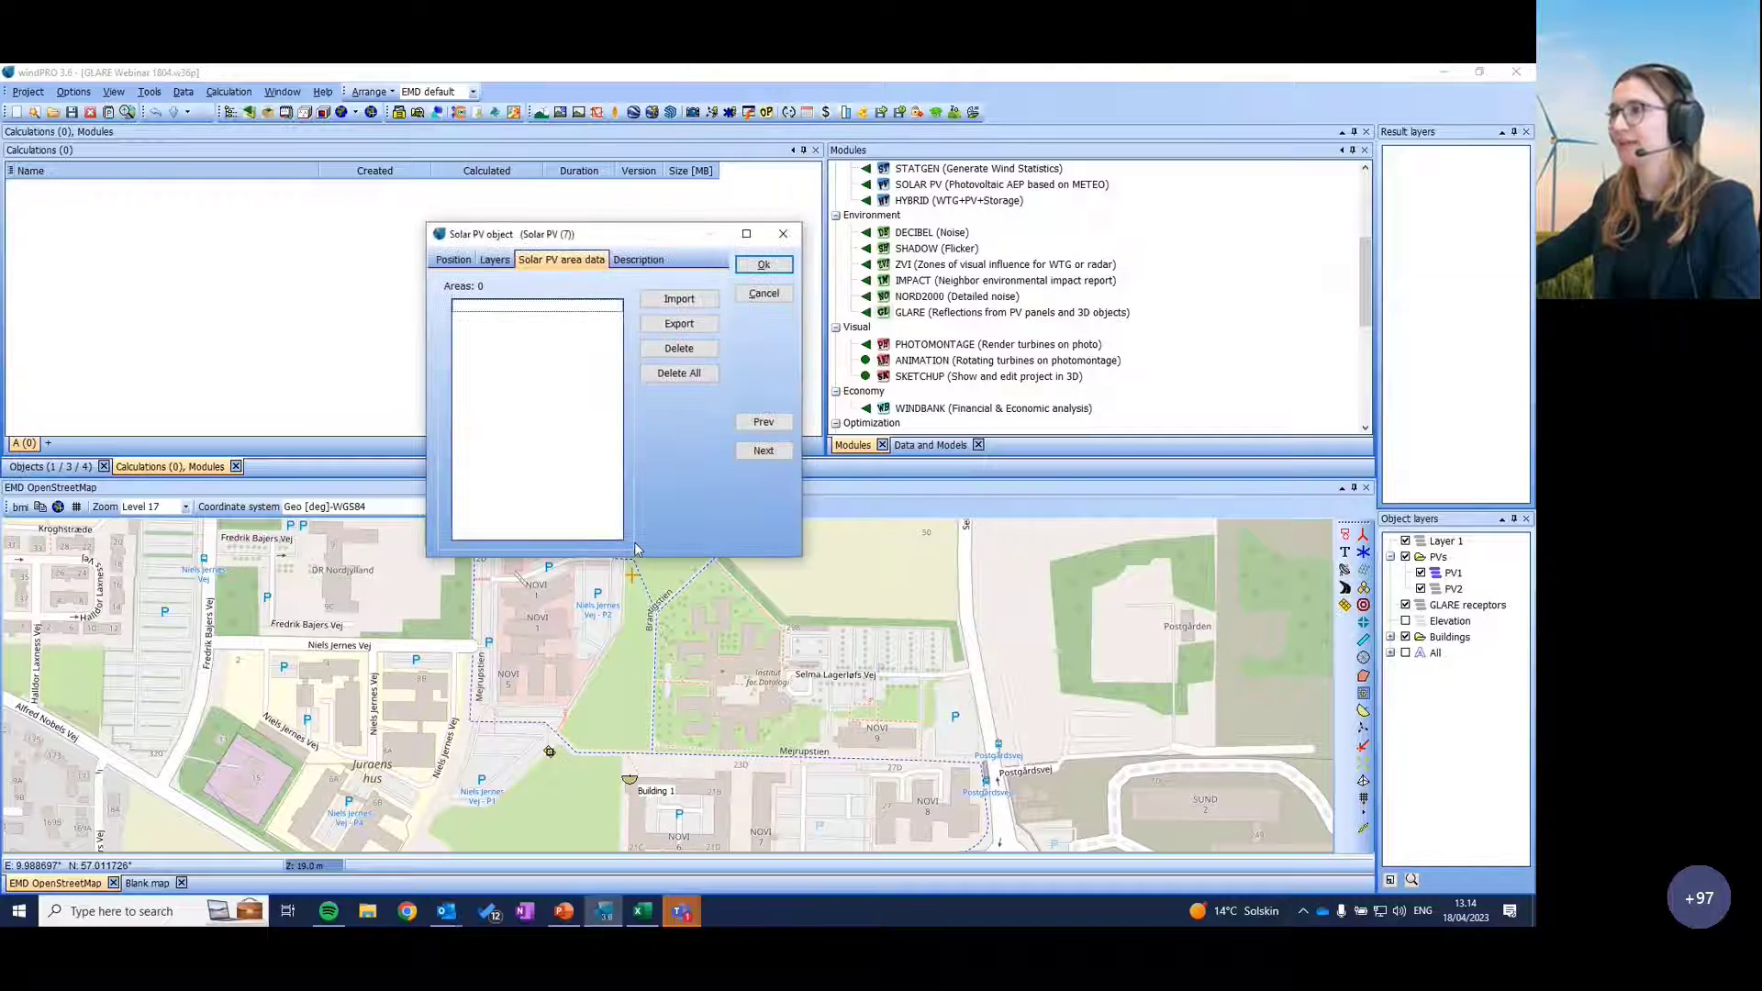
left_click(761, 266)
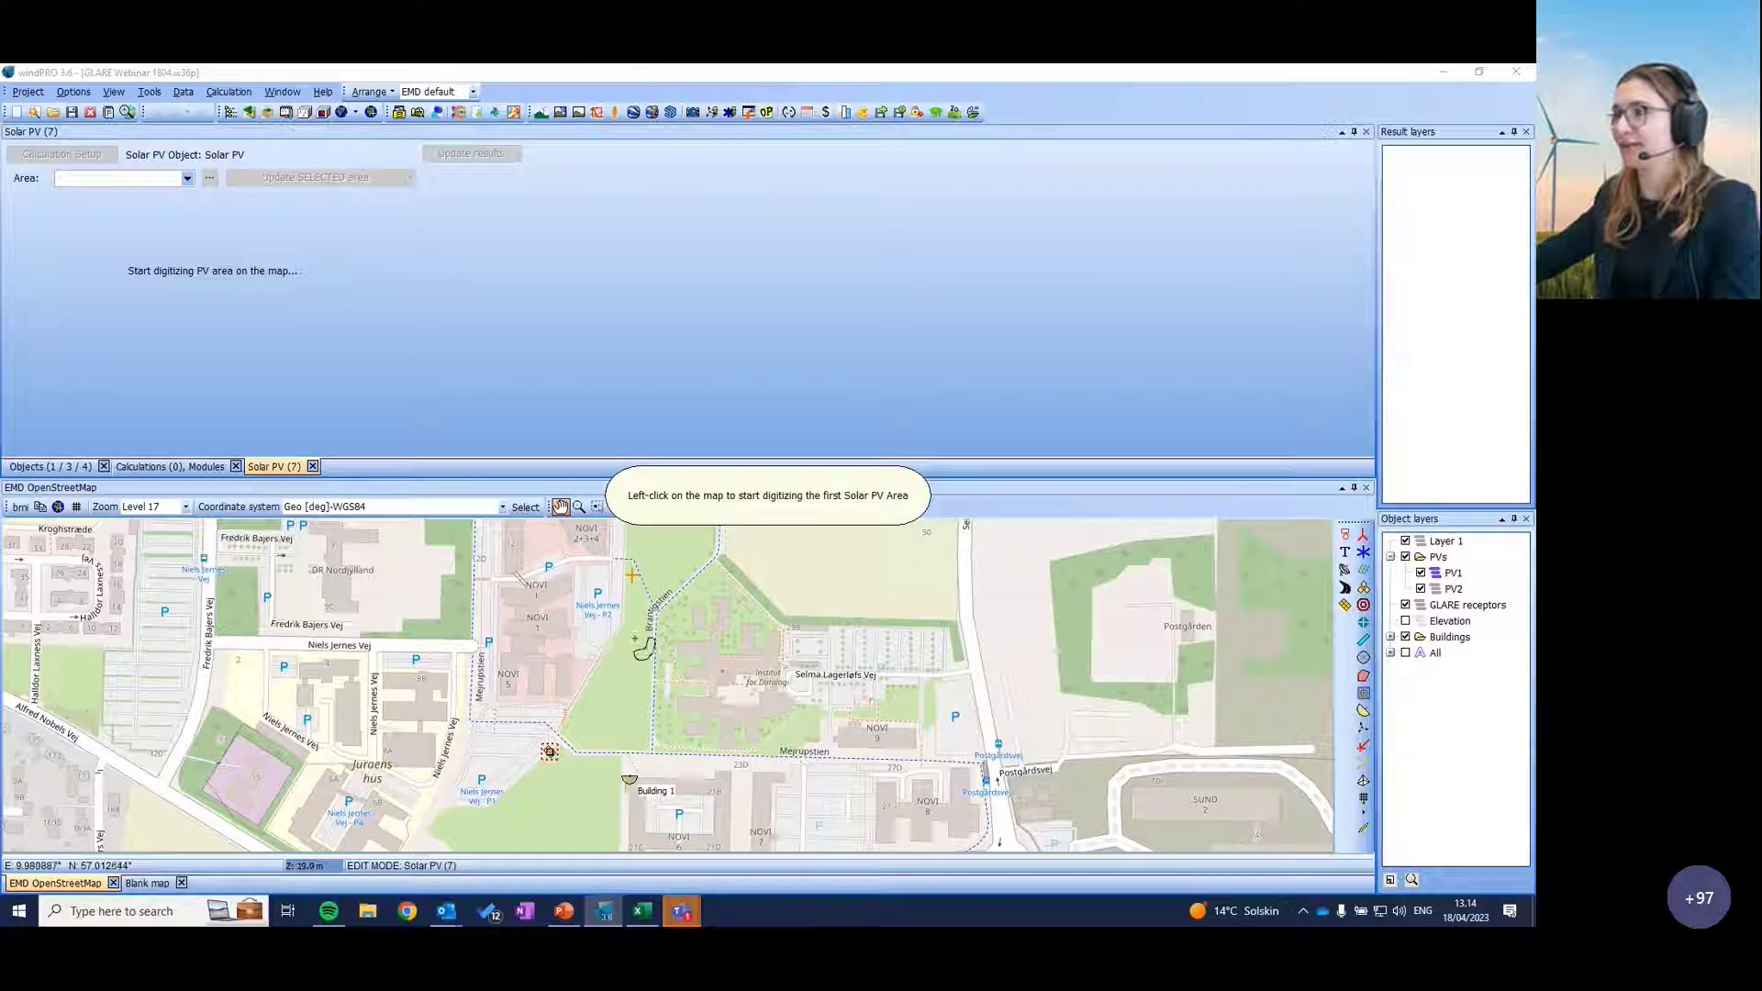
Step: Digitize a solar PV area of about 5150 m² on the green field north of Mejrupstien, between the NOVI buildings and the institute
left_click(562, 730)
left_click(585, 751)
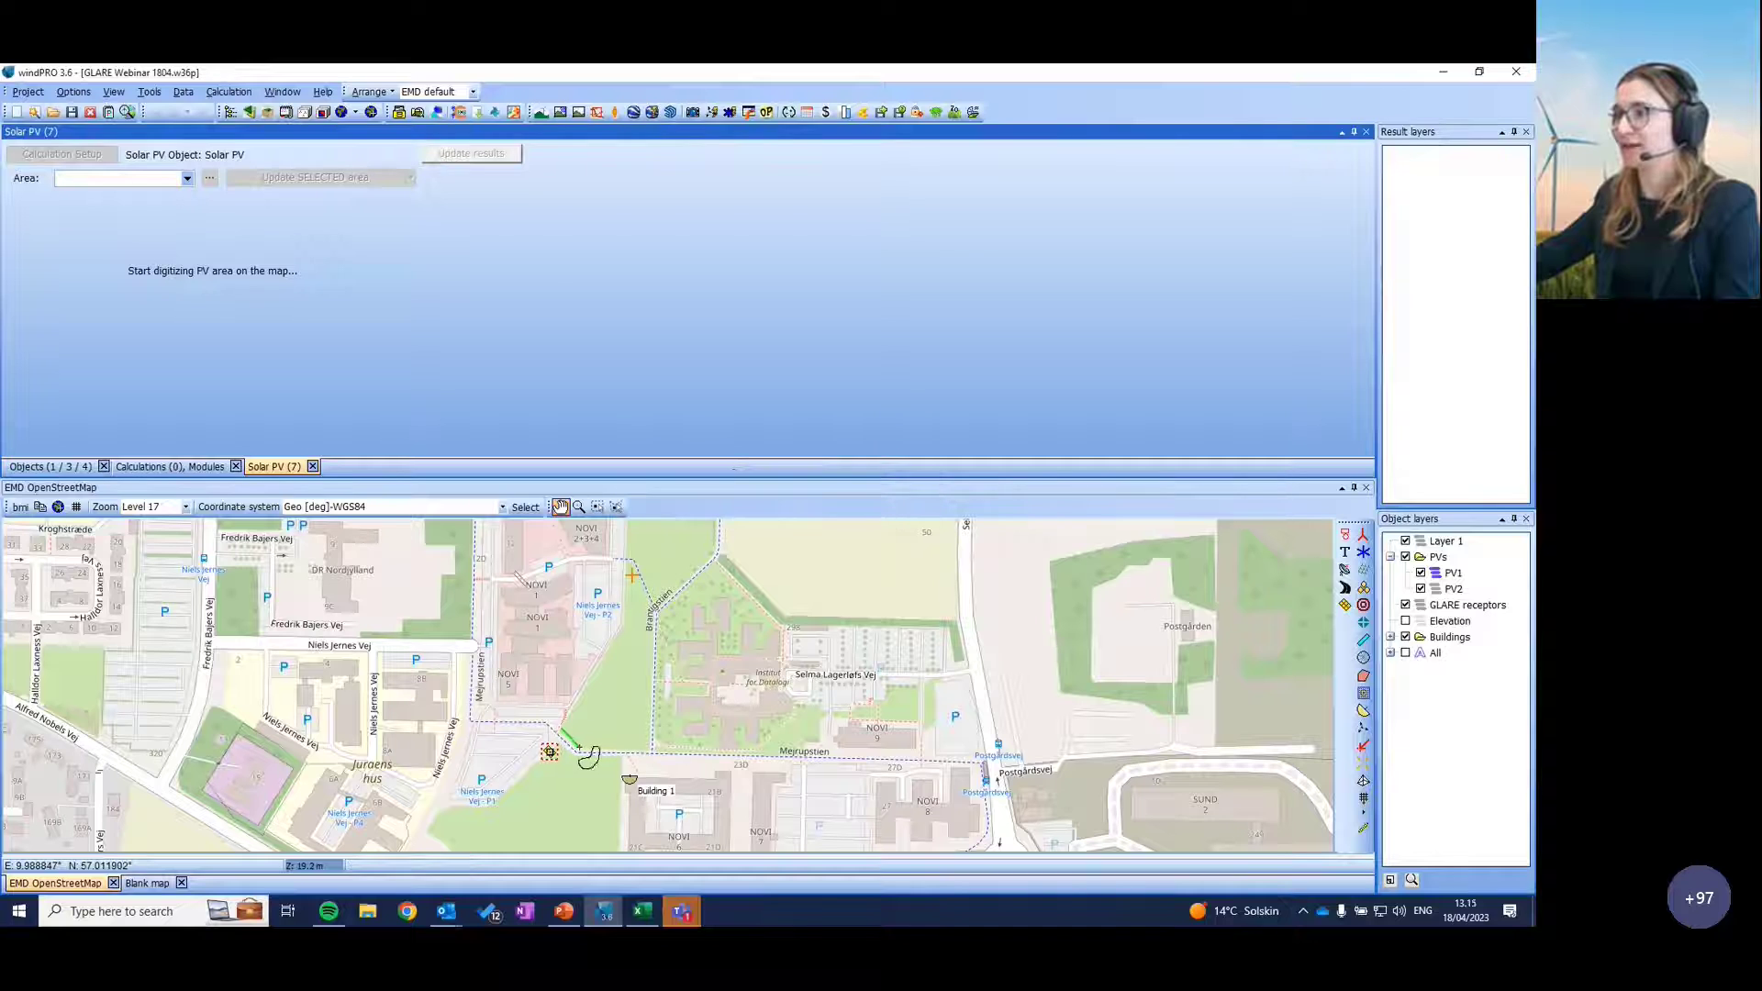
double_click(647, 746)
left_click(652, 751)
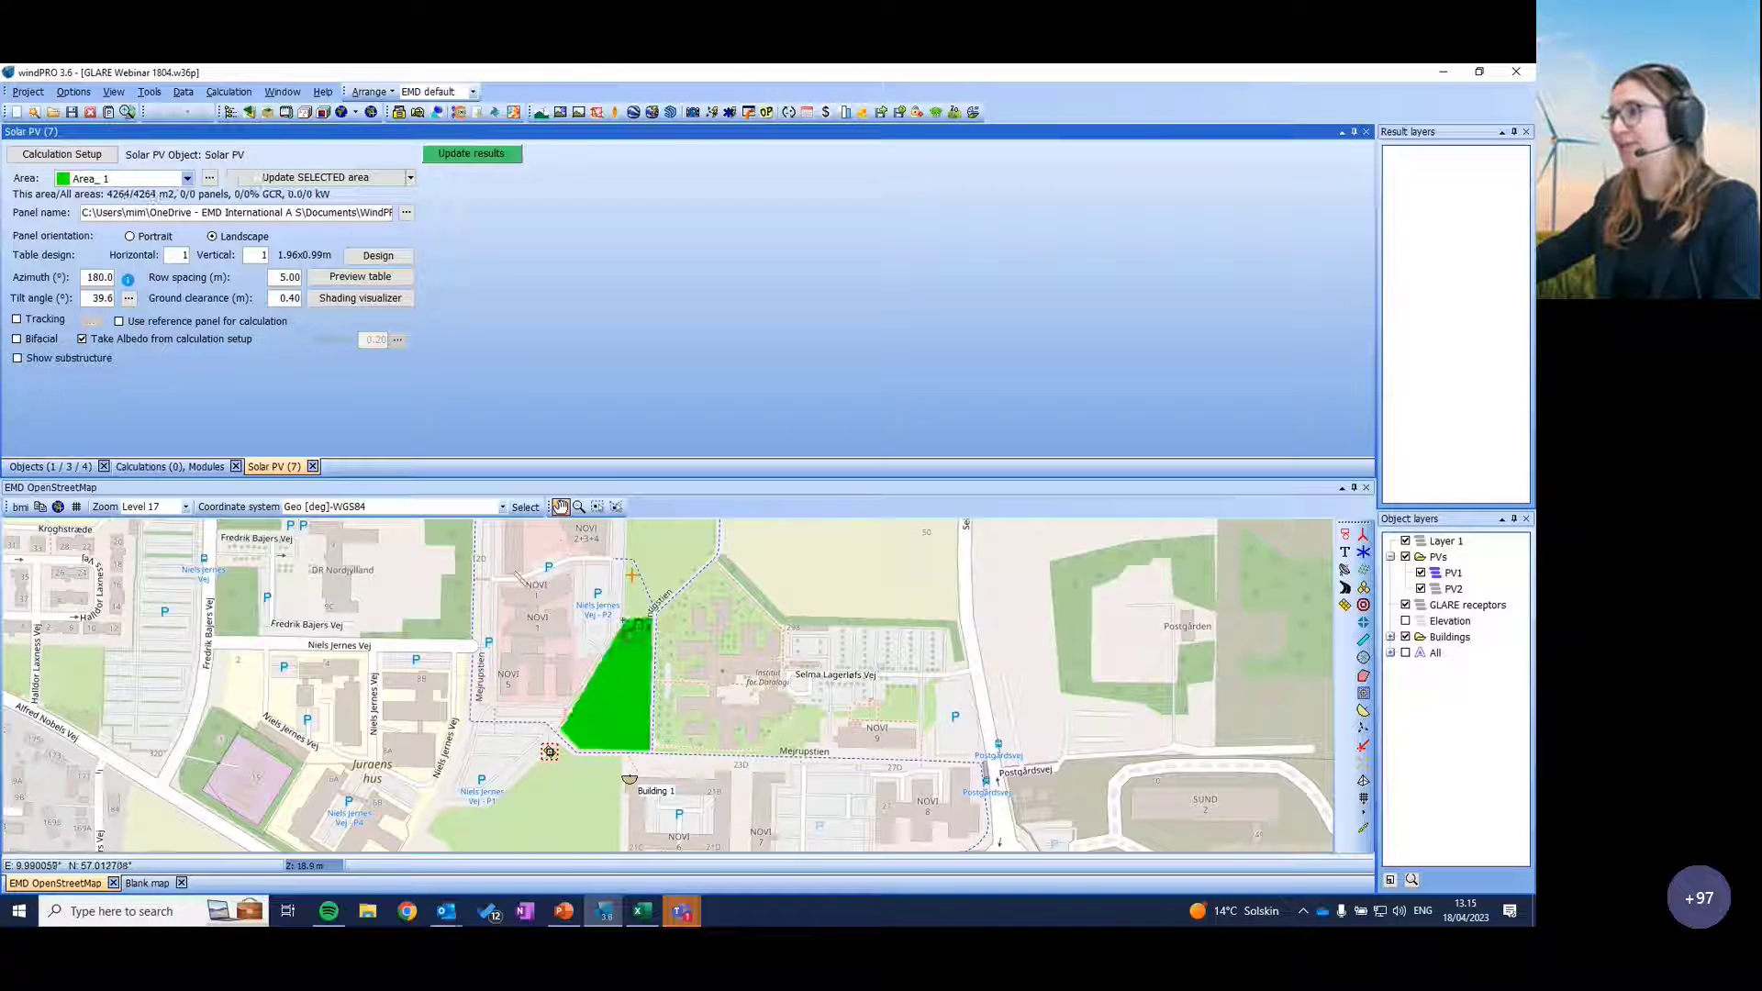
right_click(635, 628)
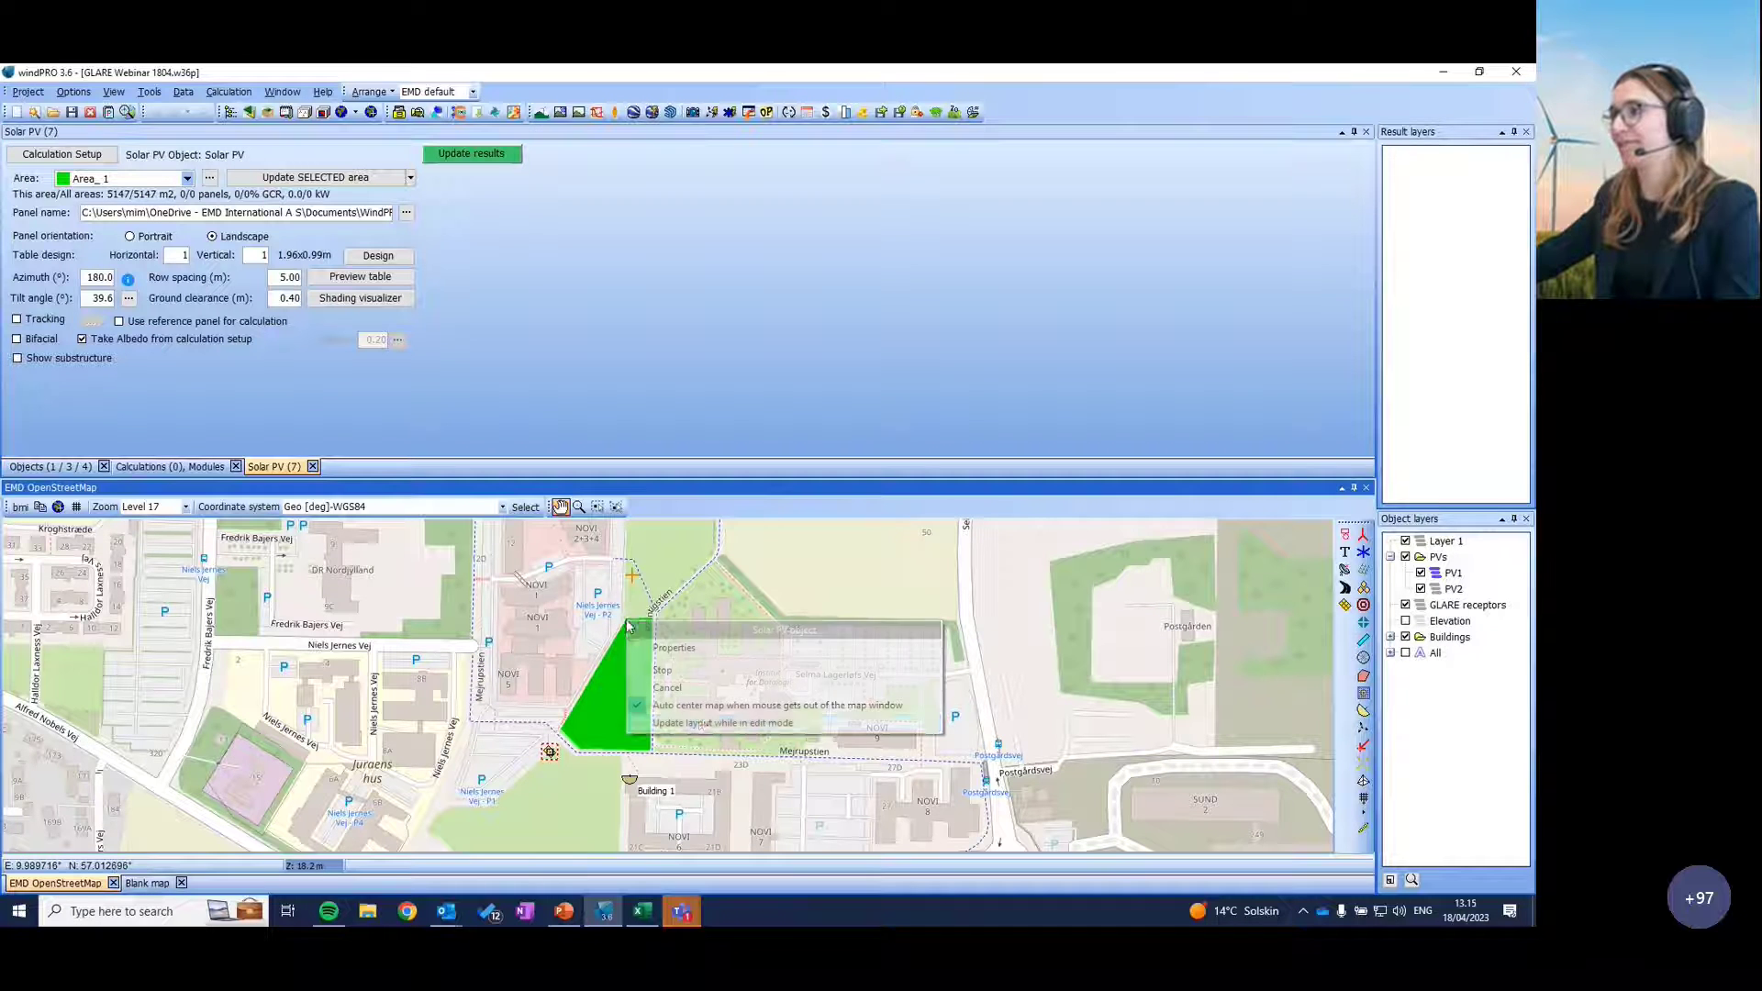
left_click(679, 674)
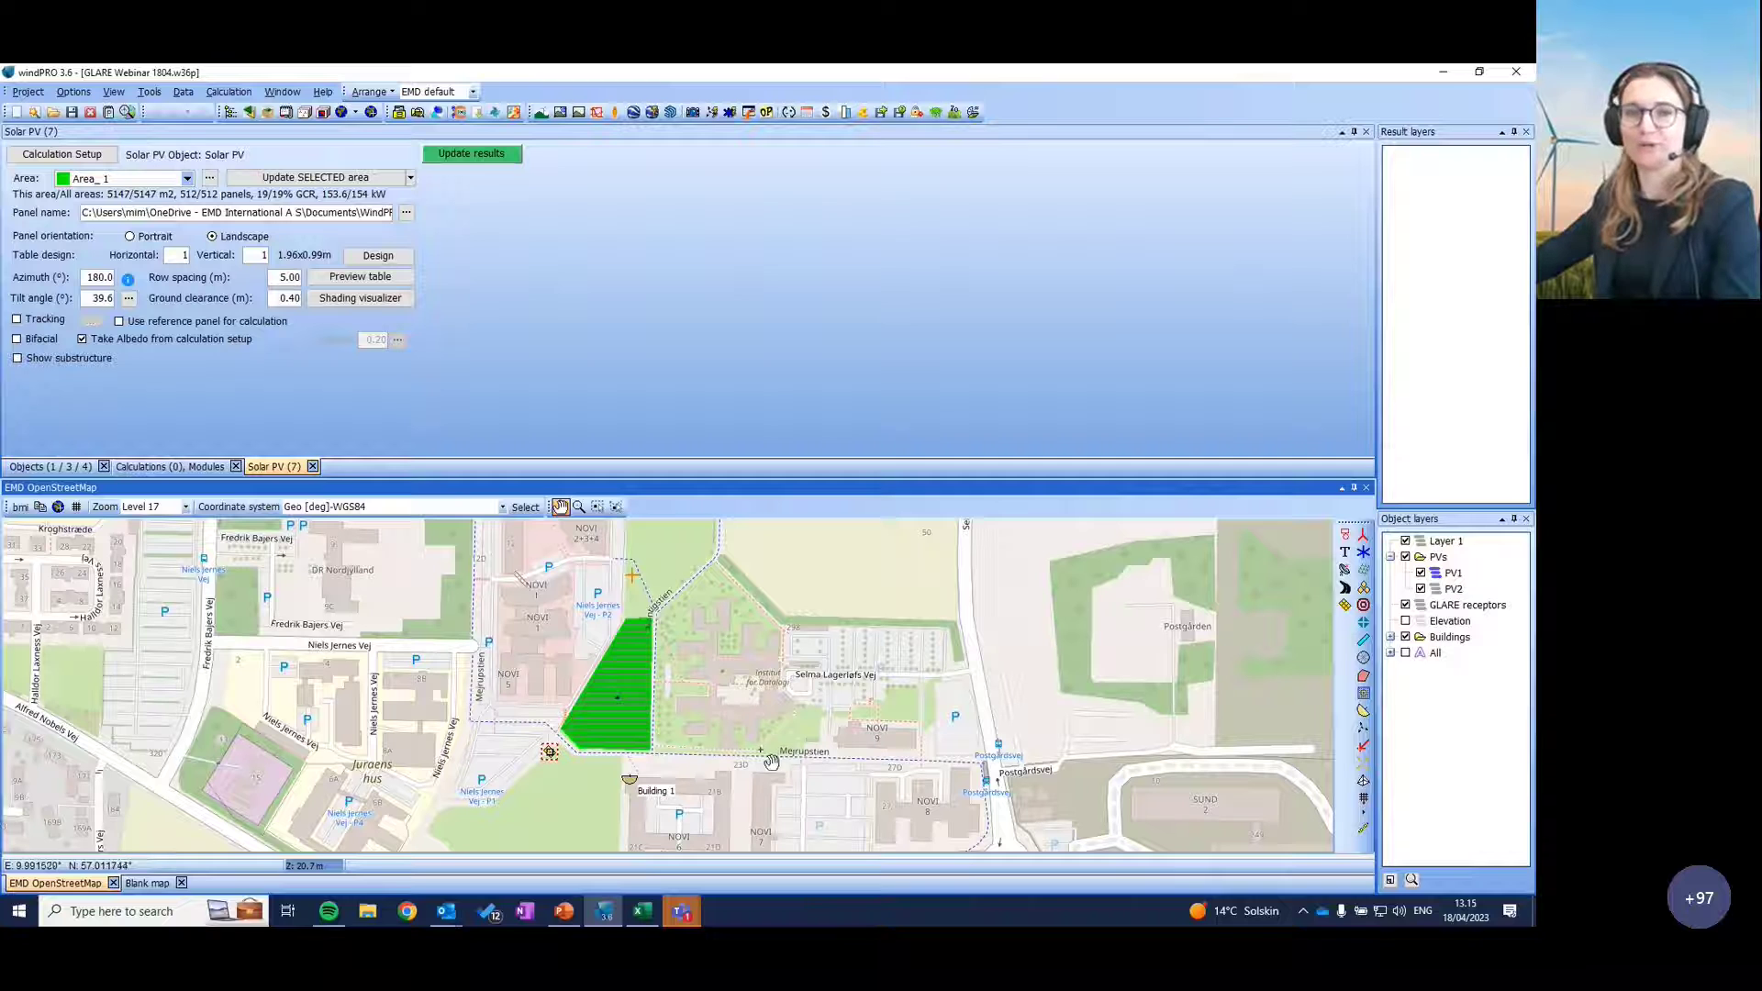
Step: Examine the PV area's table design, azimuth, tilt angle and ground clearance settings, and close the solar PV design window
left_click_drag(702, 697, 818, 718)
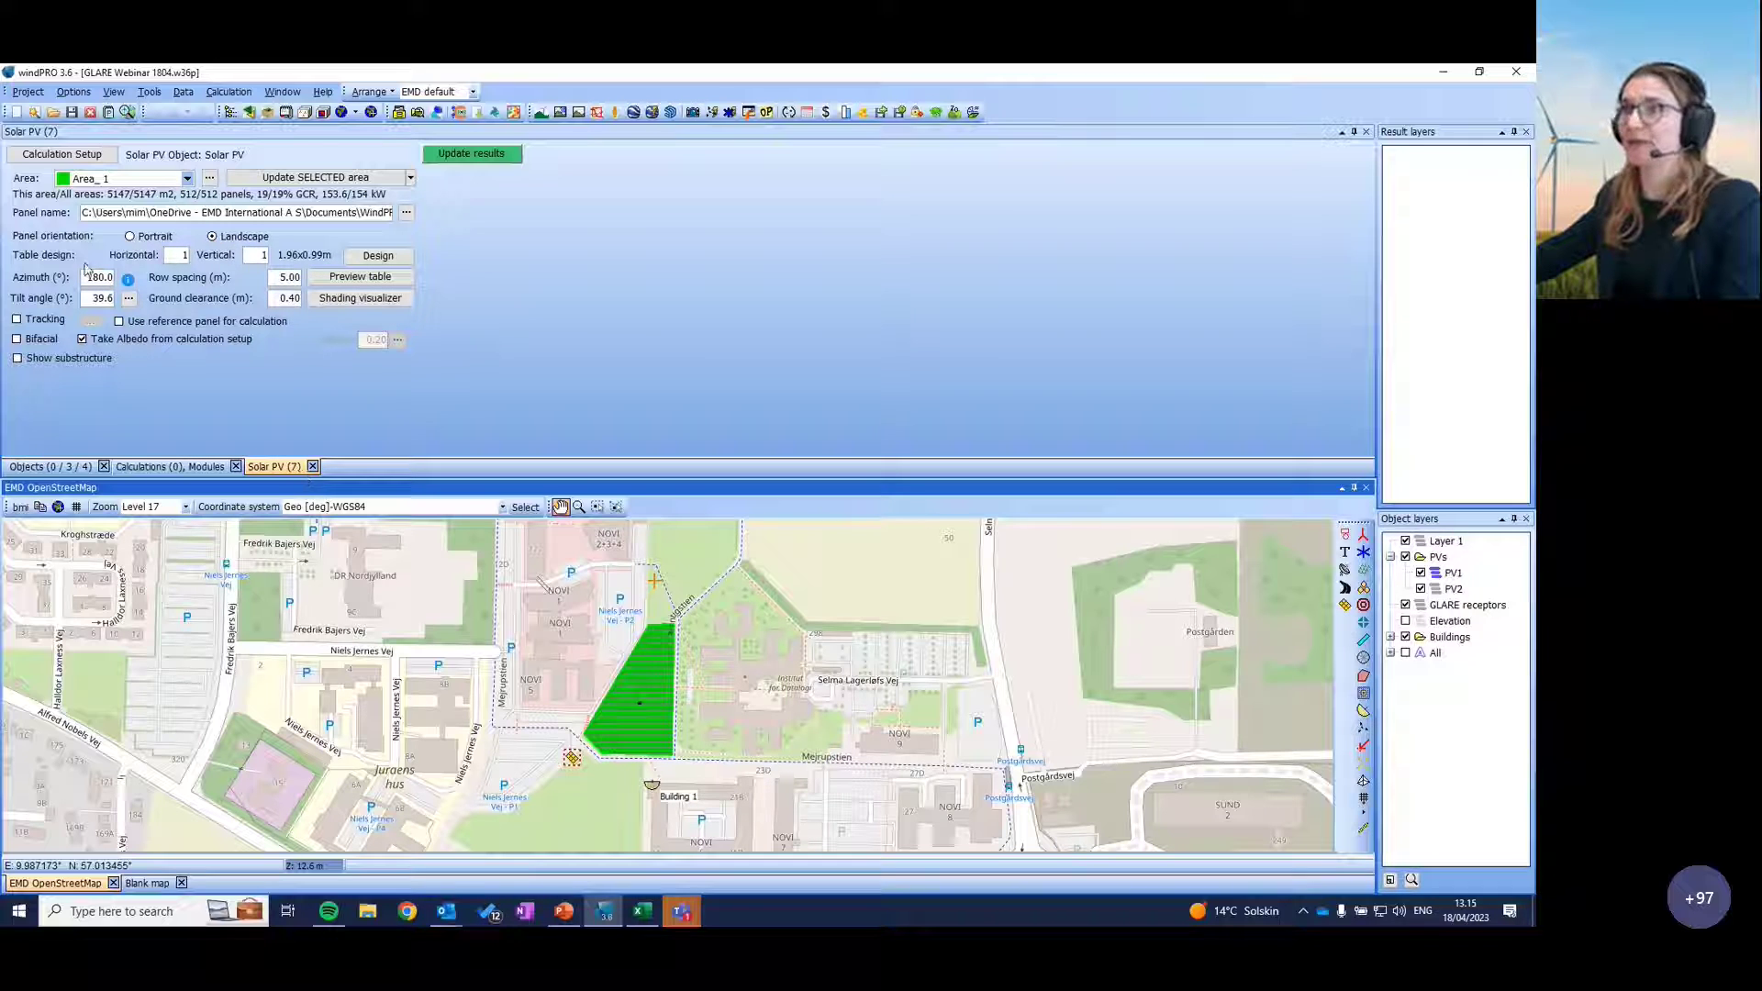
left_click(264, 256)
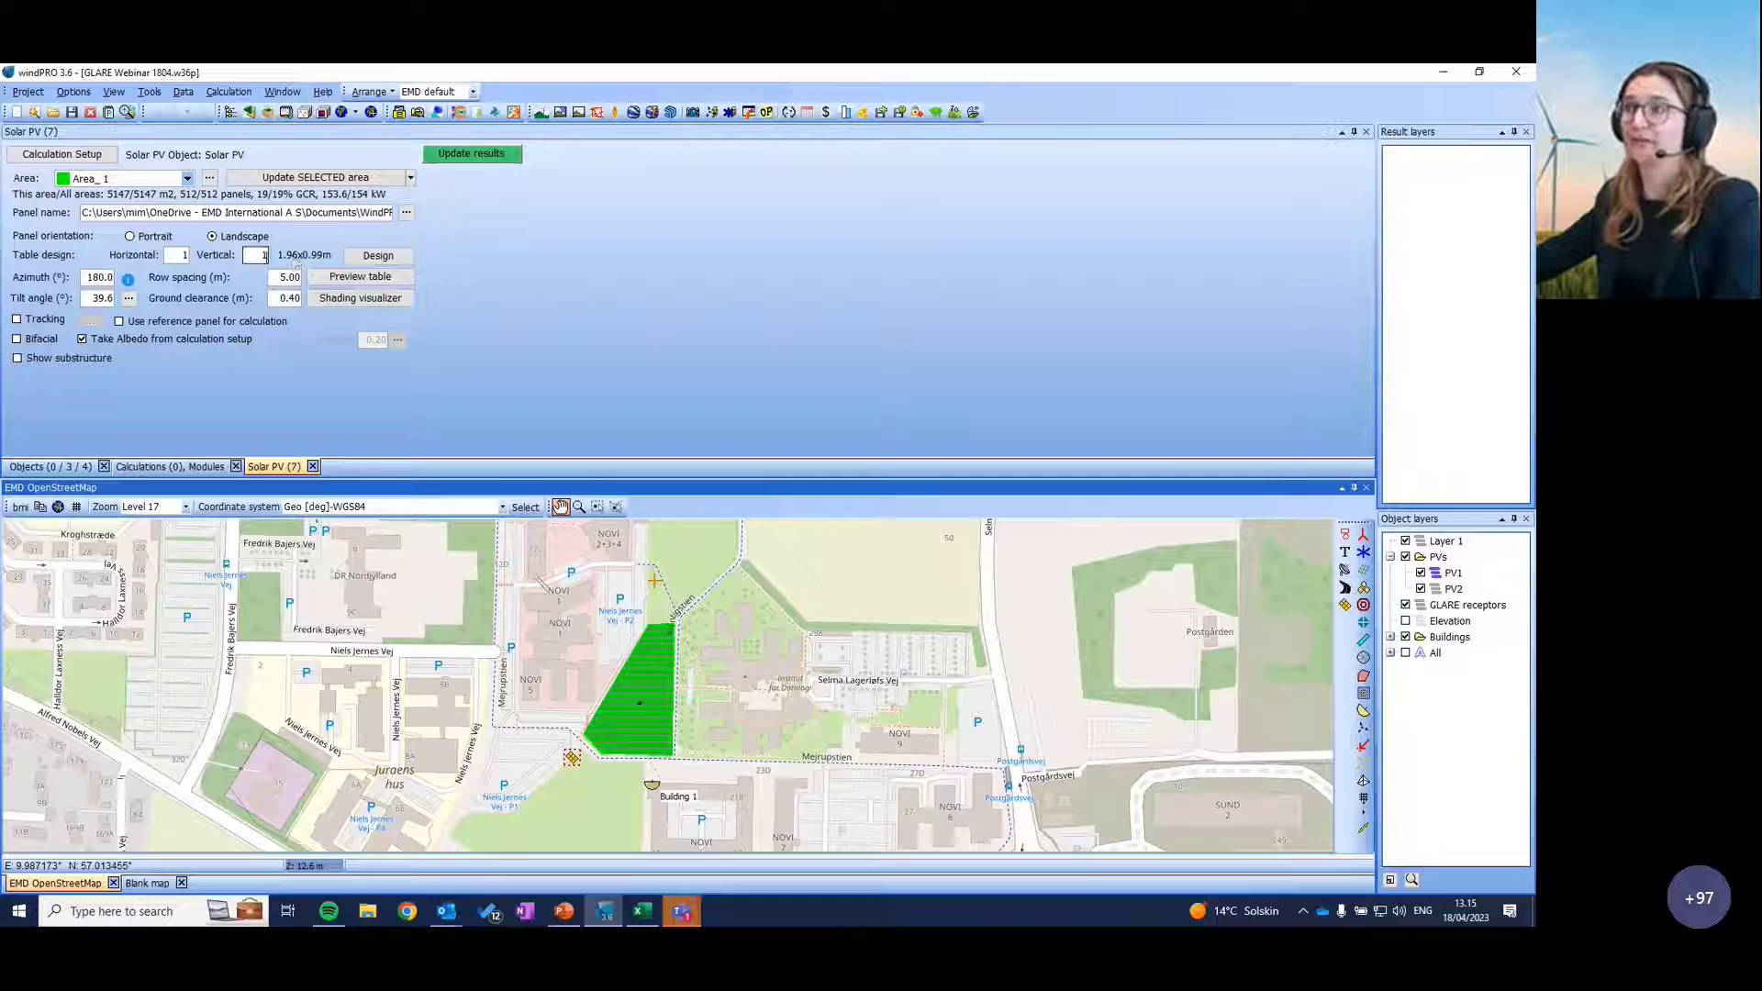
scroll(672, 726, "up", 1)
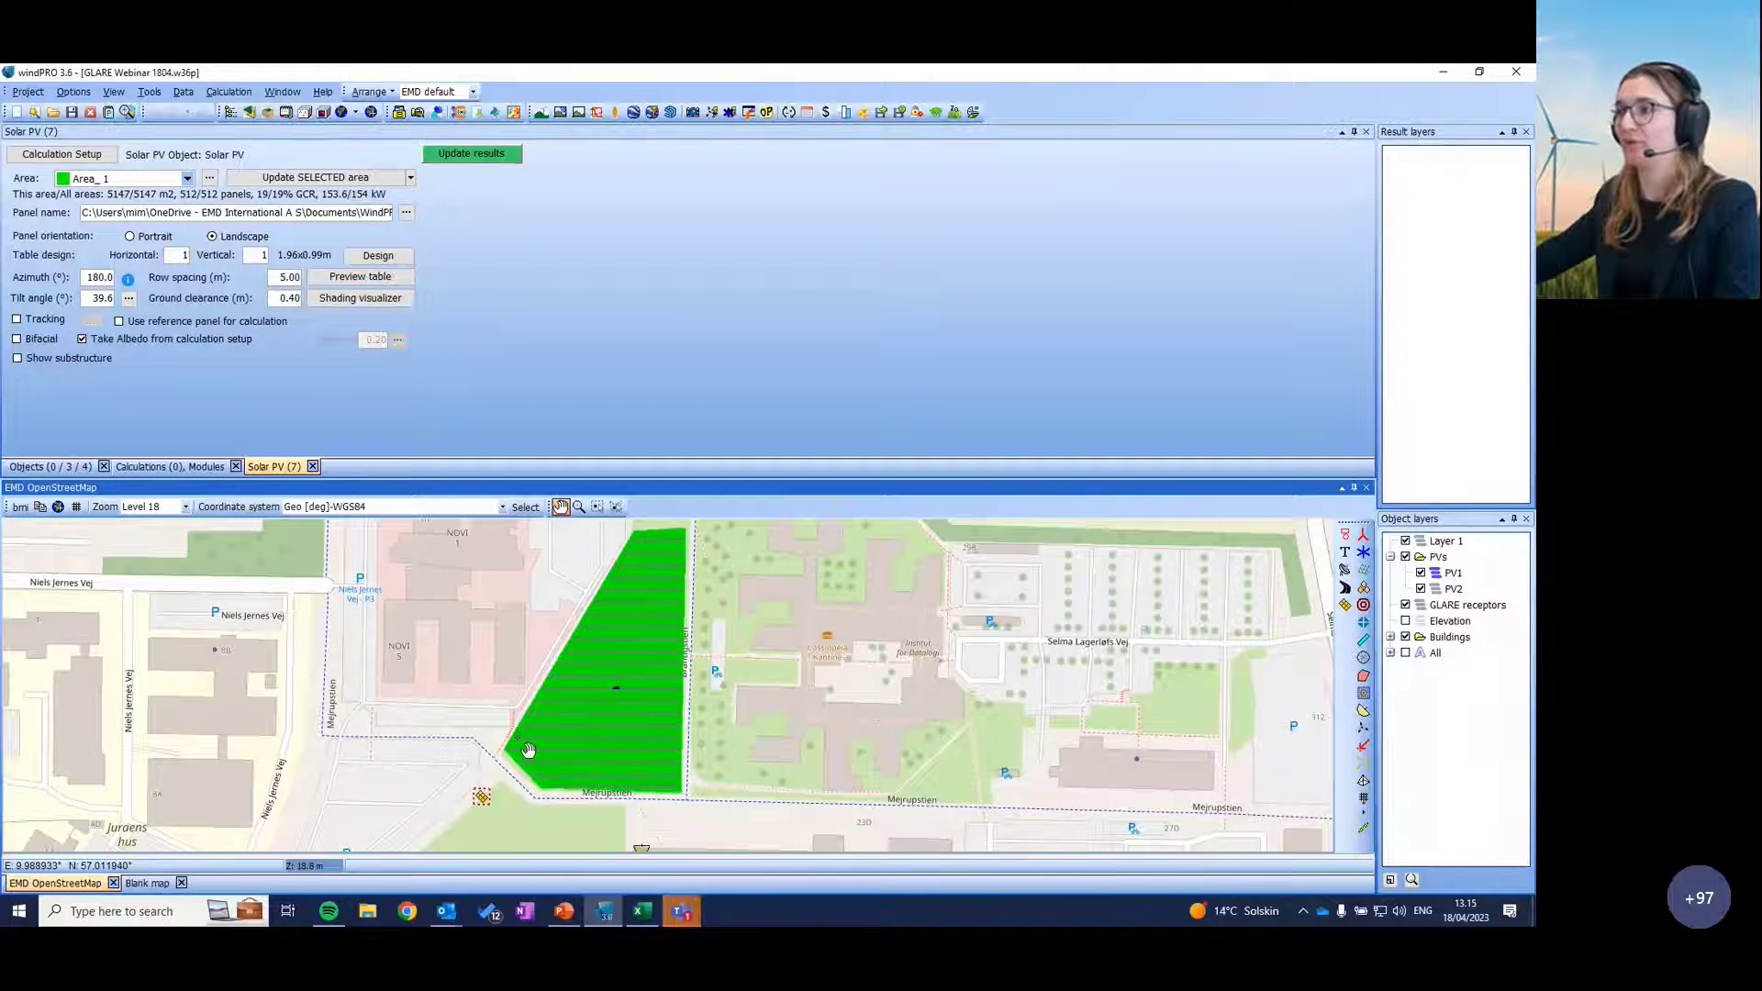
left_click(90, 277)
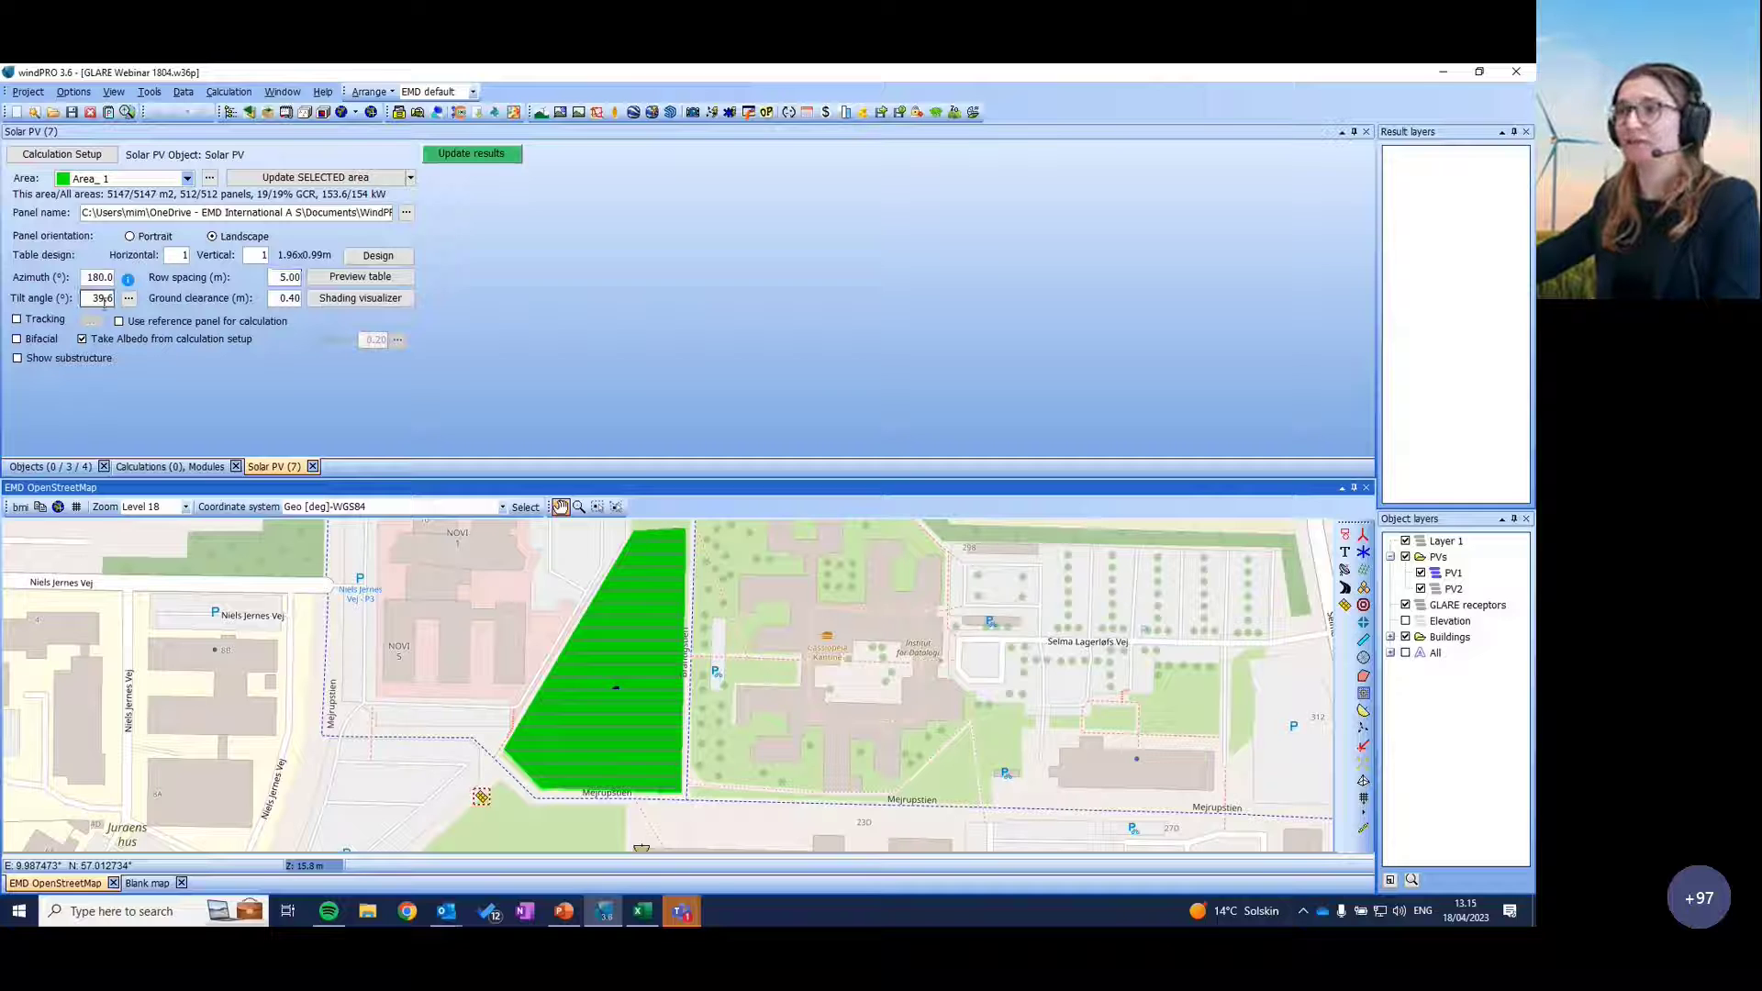
mouse_move(107, 303)
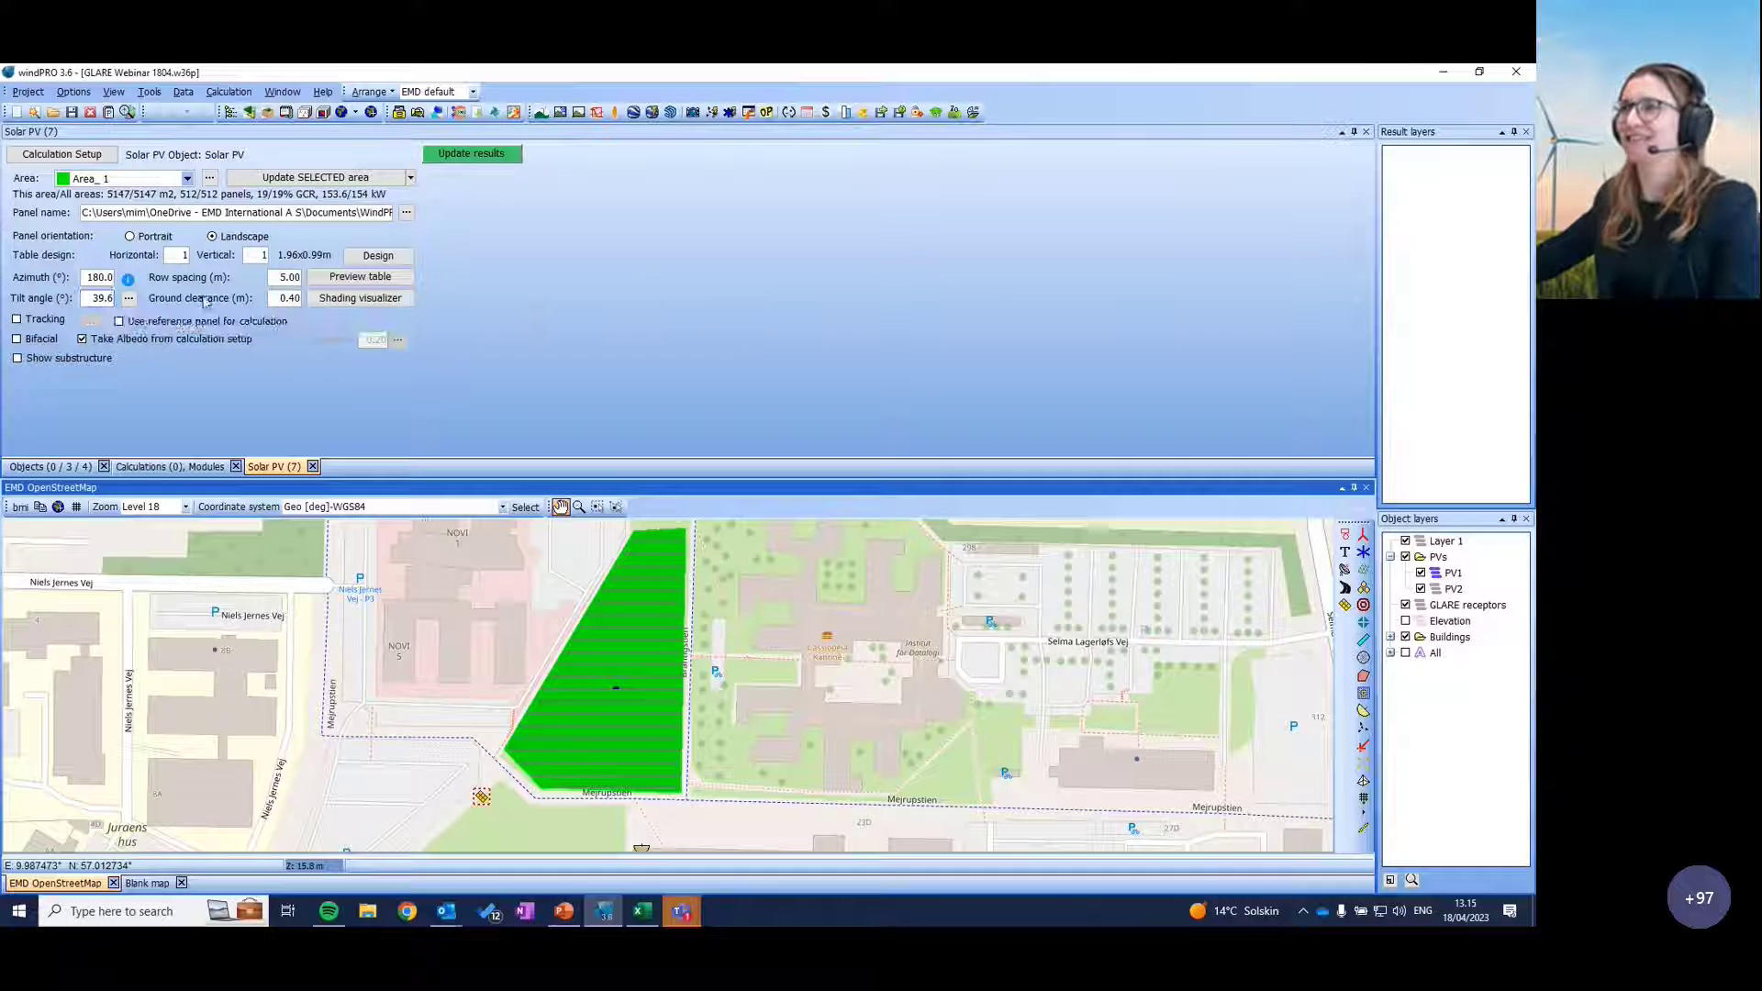
mouse_move(275, 300)
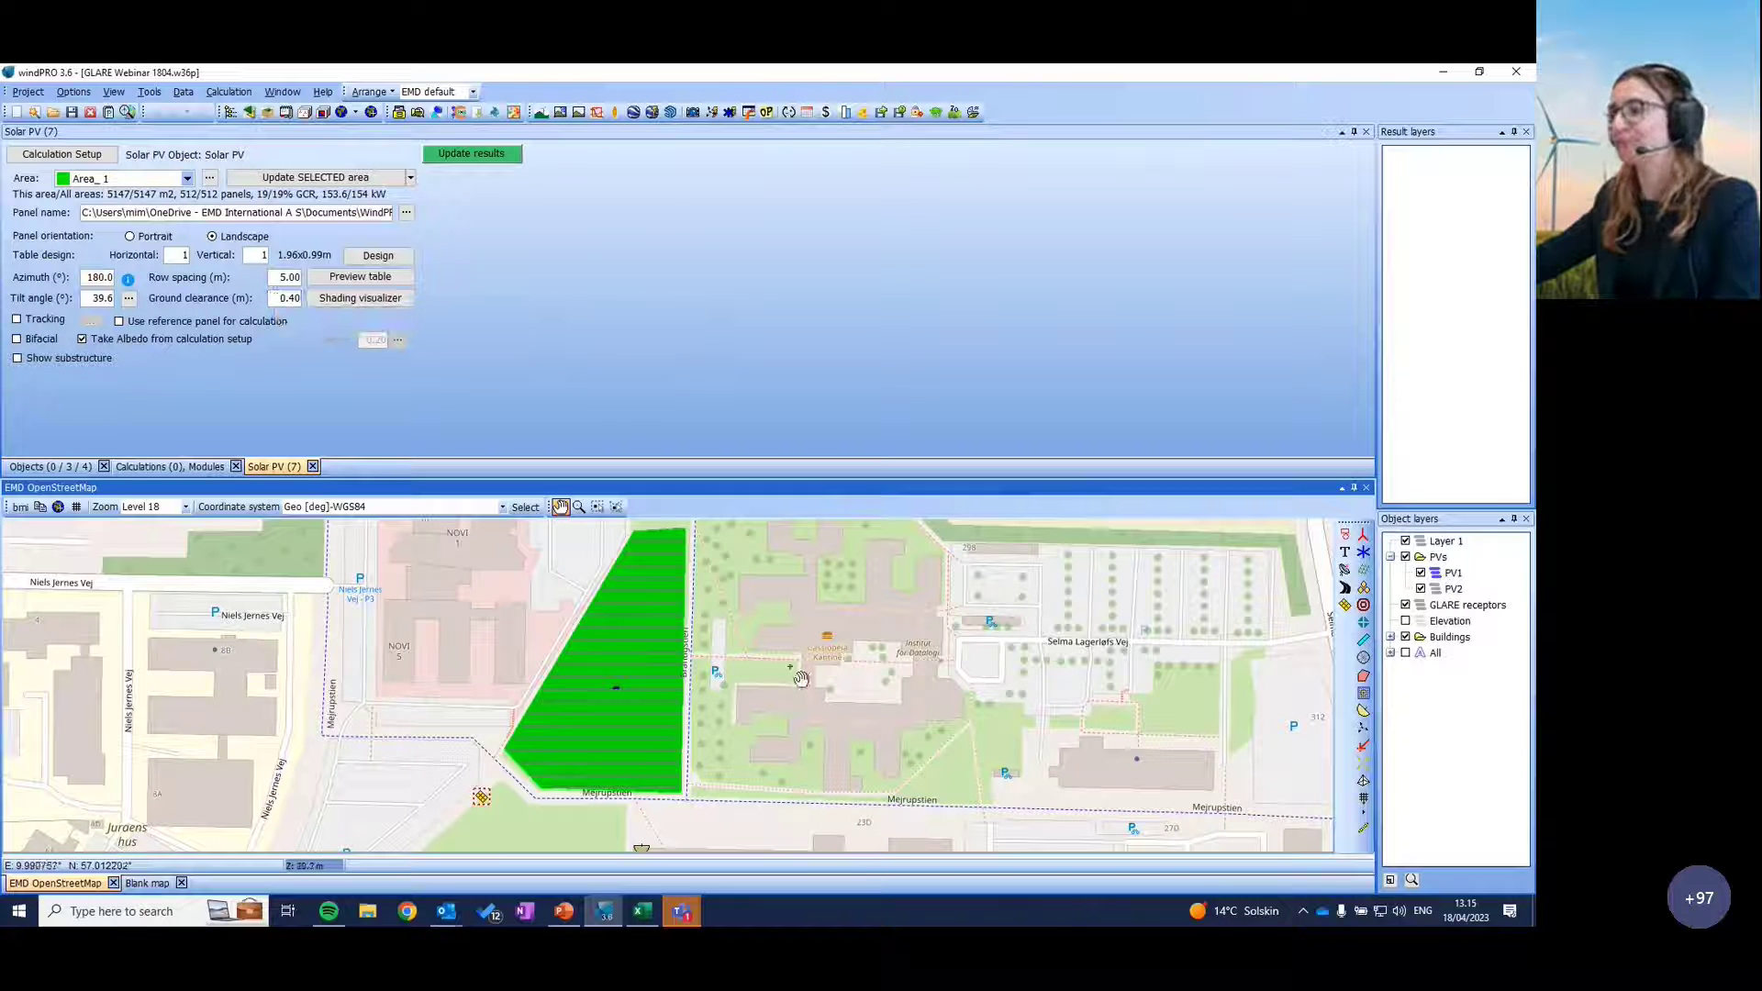
left_click_drag(818, 690, 798, 703)
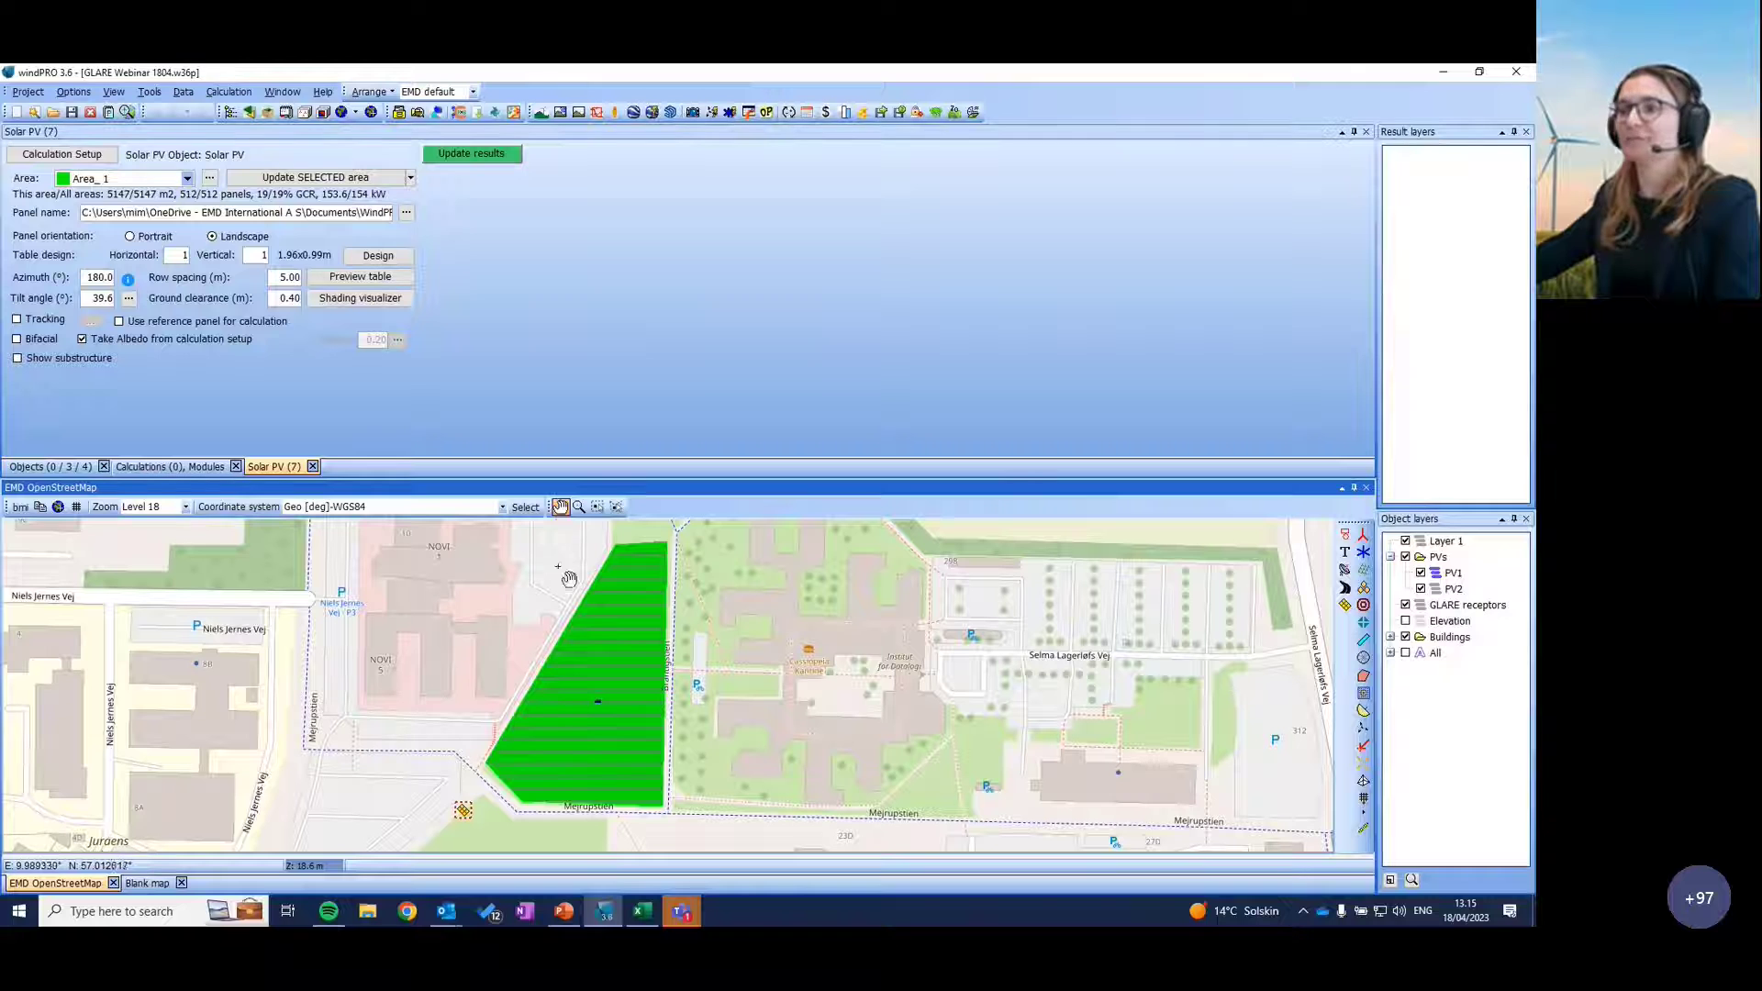
left_click_drag(775, 797, 726, 727)
scroll(768, 775, "down", 1)
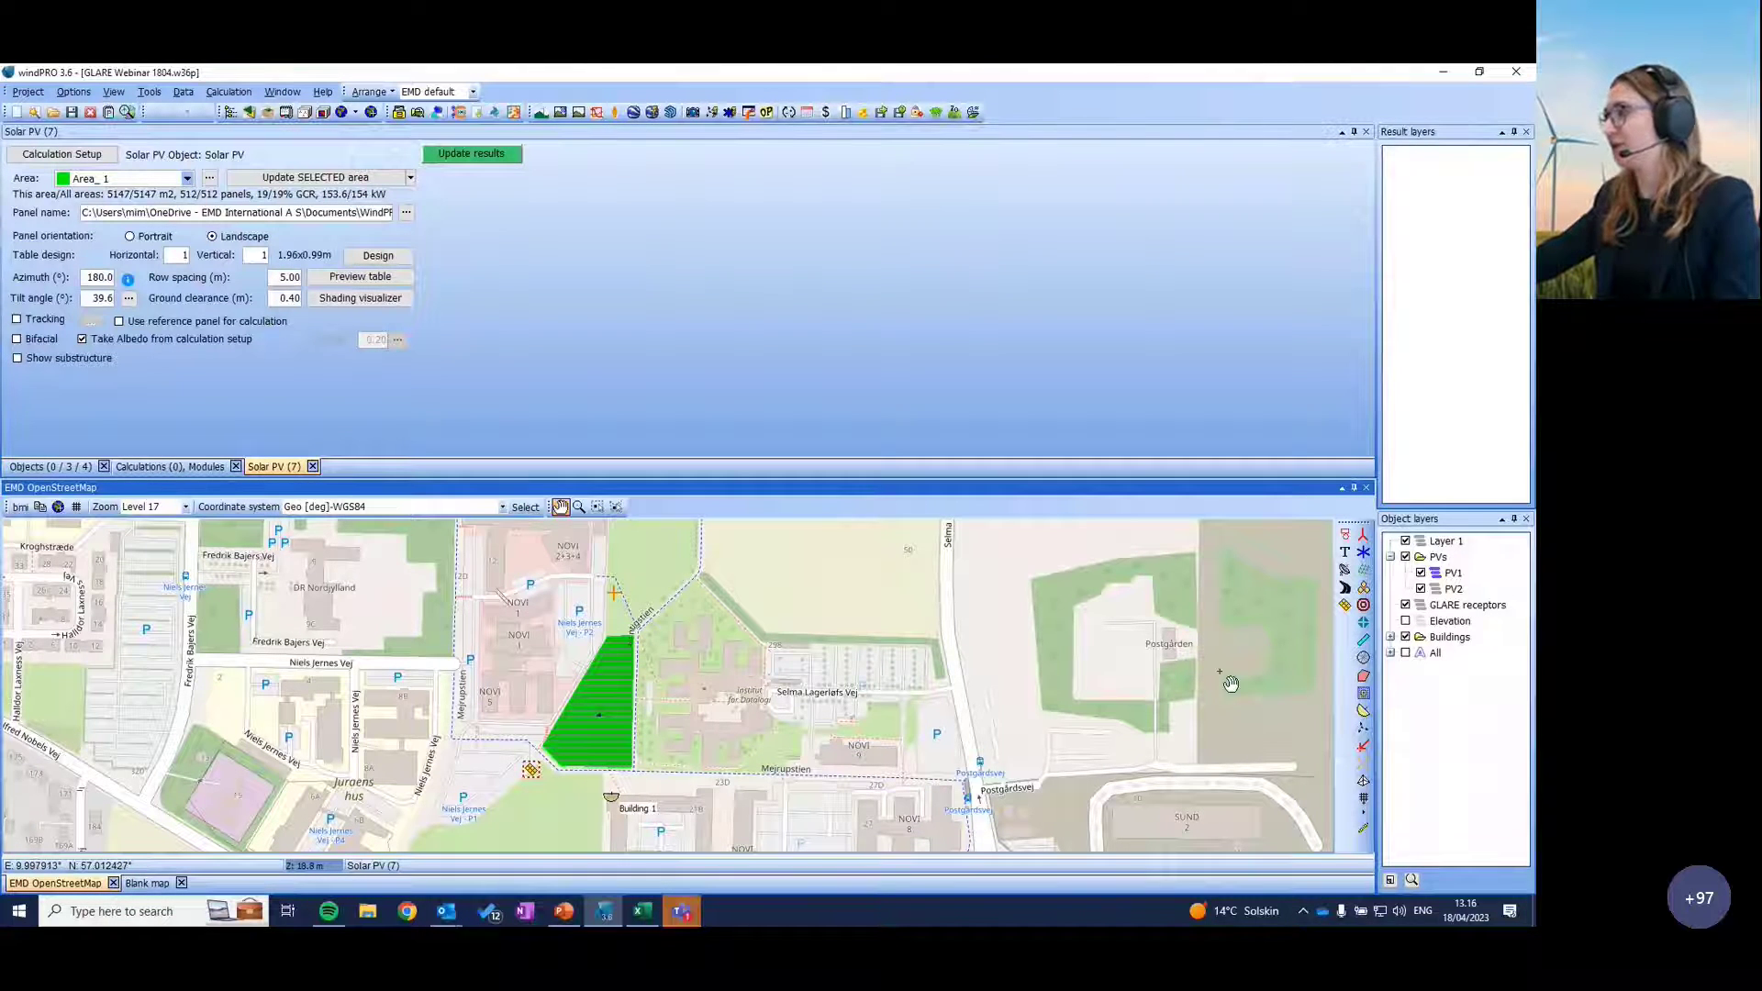
left_click(312, 467)
Step: Make PV2 the active object layer and take the existing solar PV object out of edit mode
left_click(535, 776)
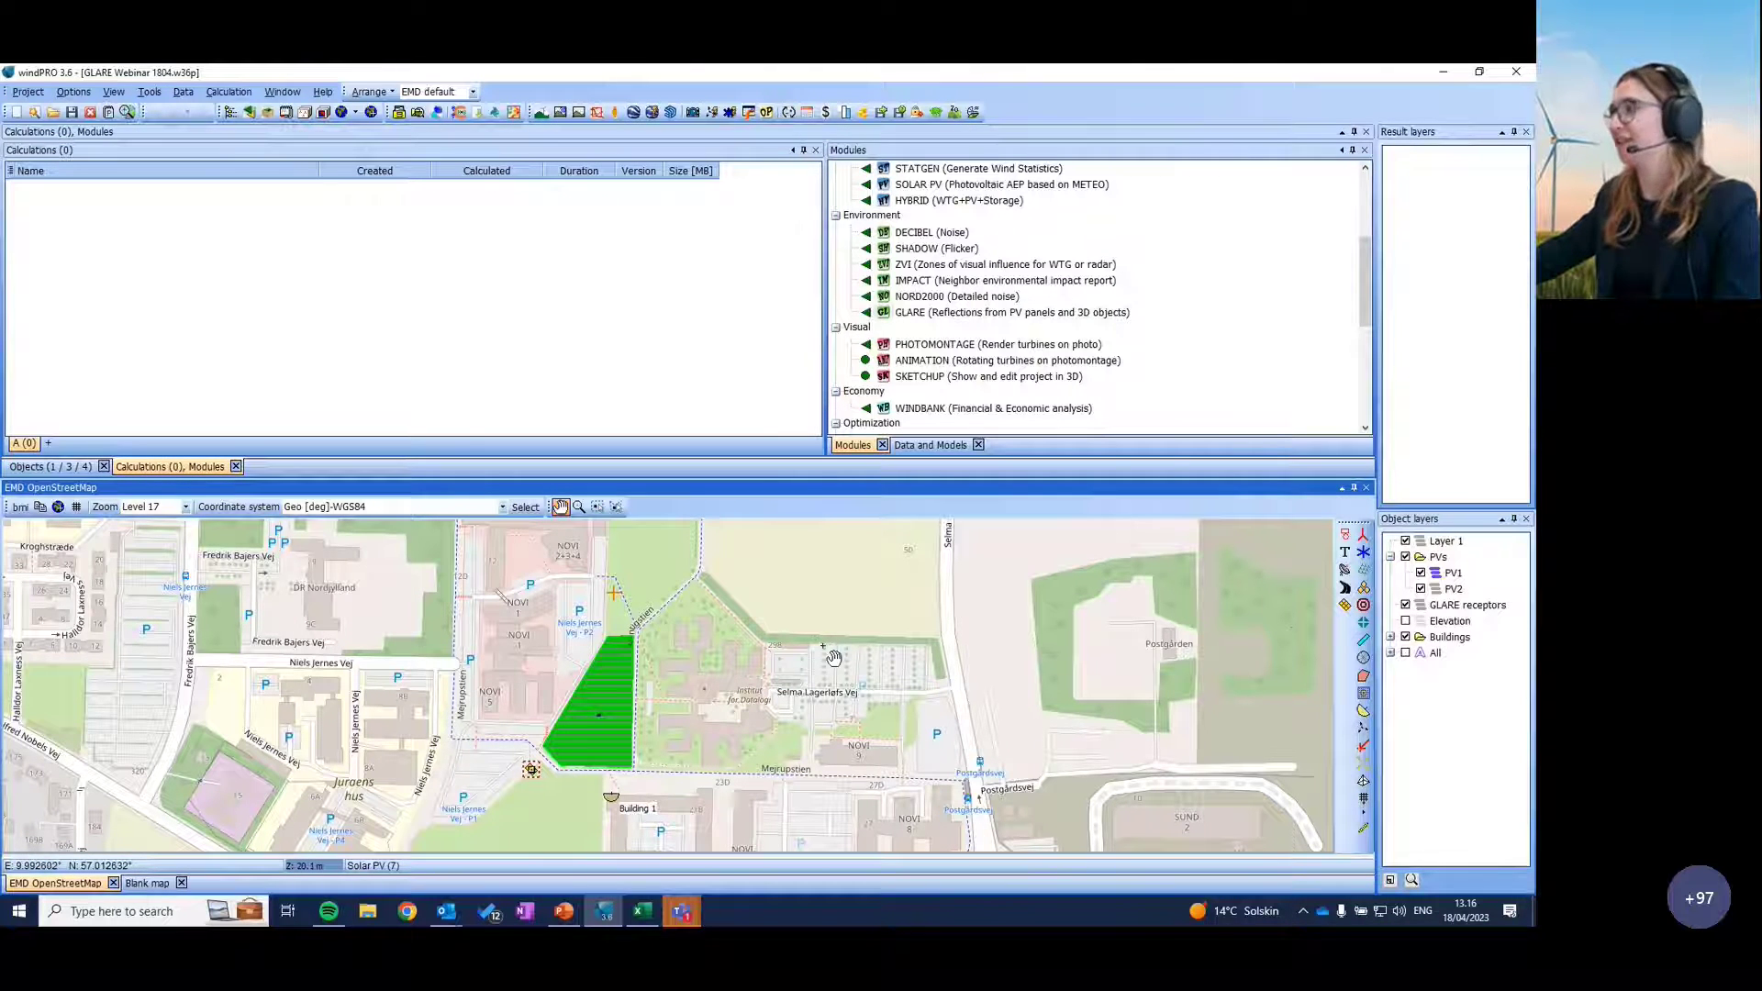
left_click(1436, 592)
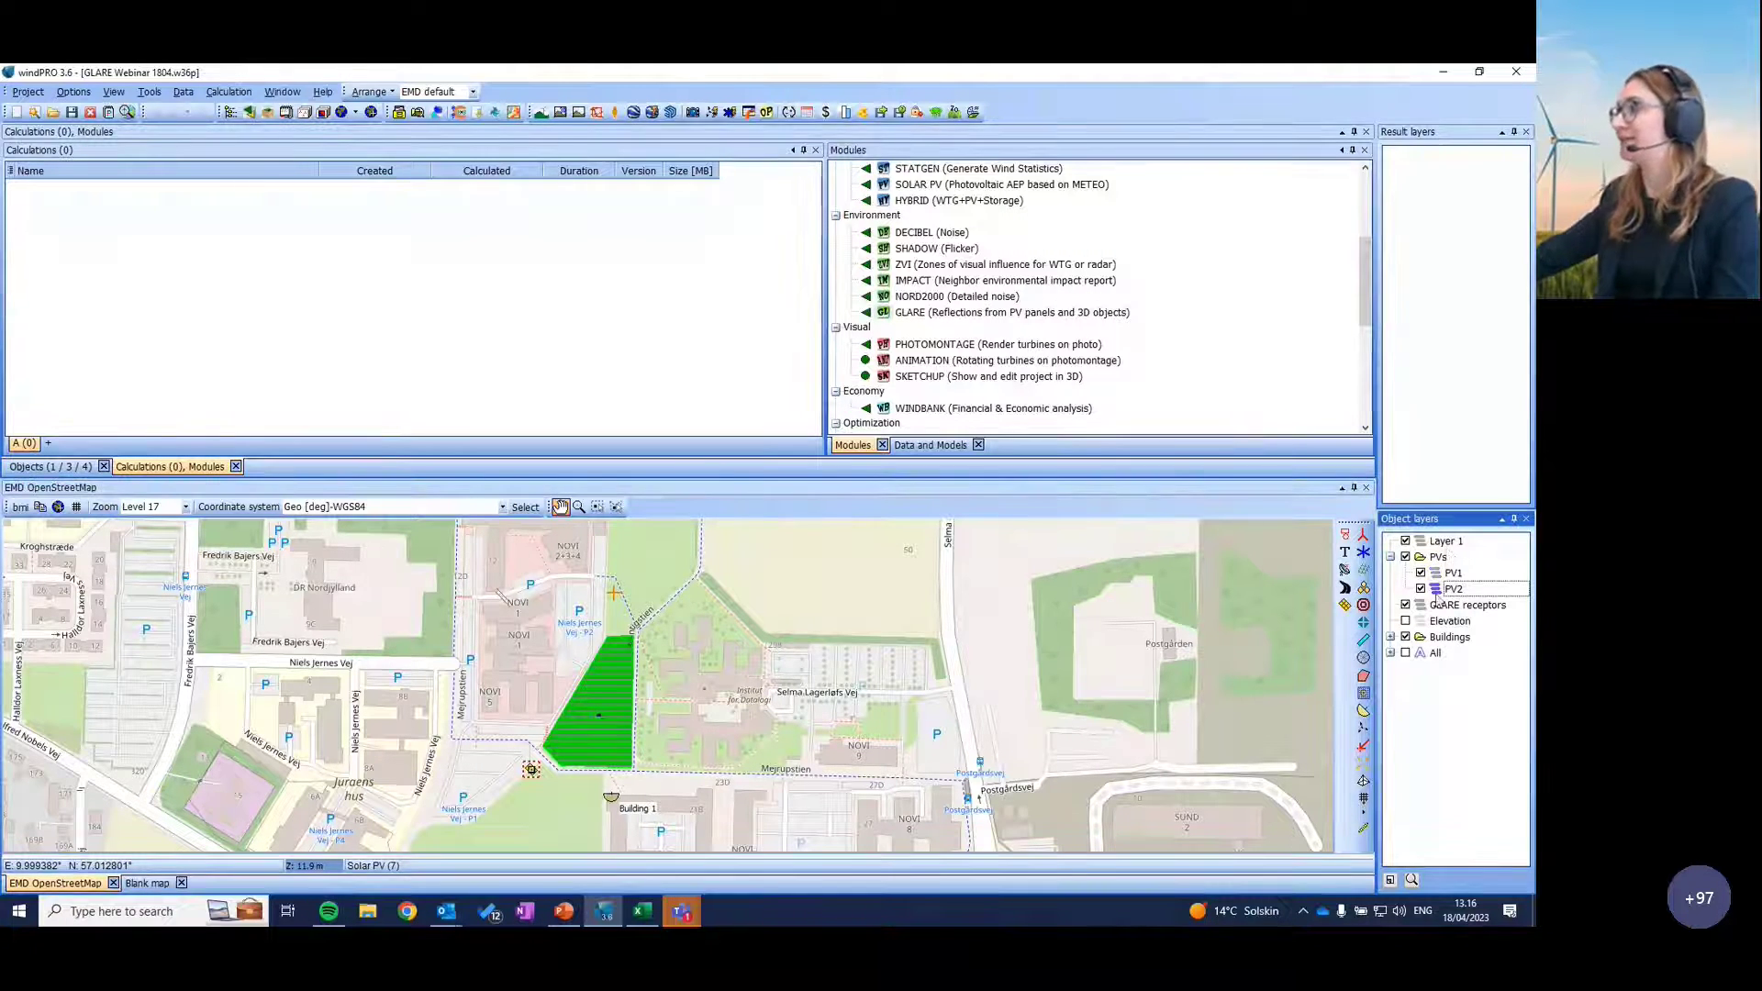
right_click(536, 776)
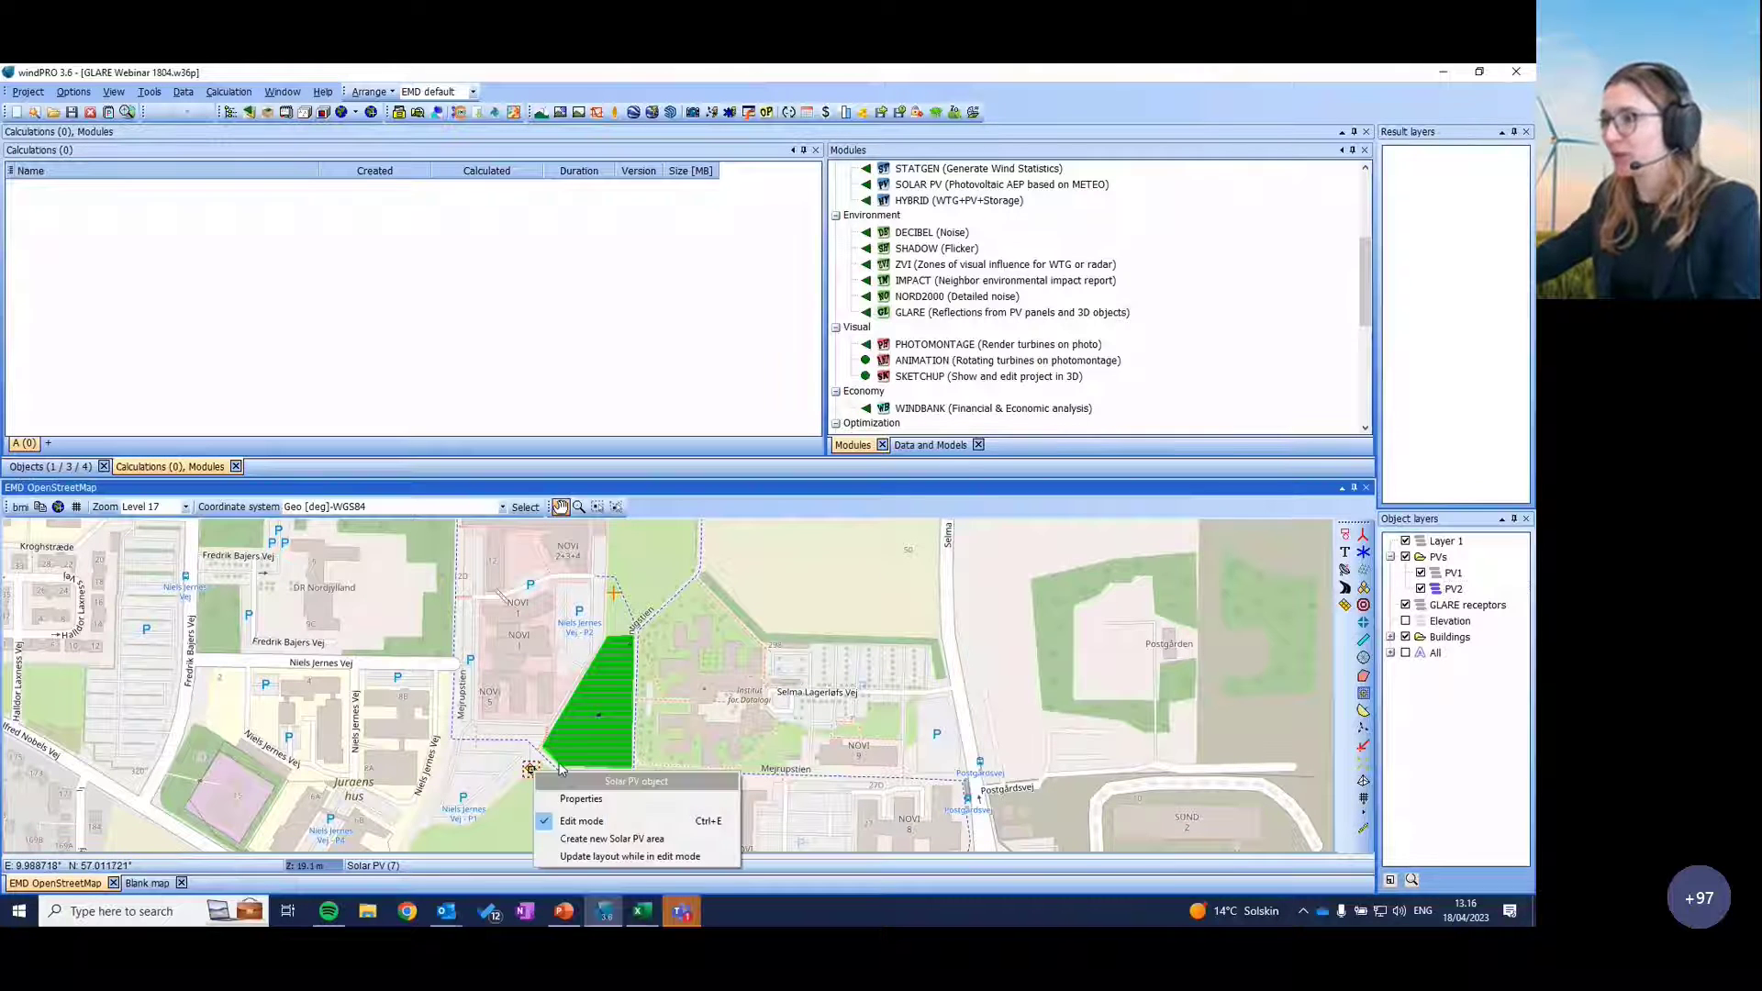
left_click(587, 821)
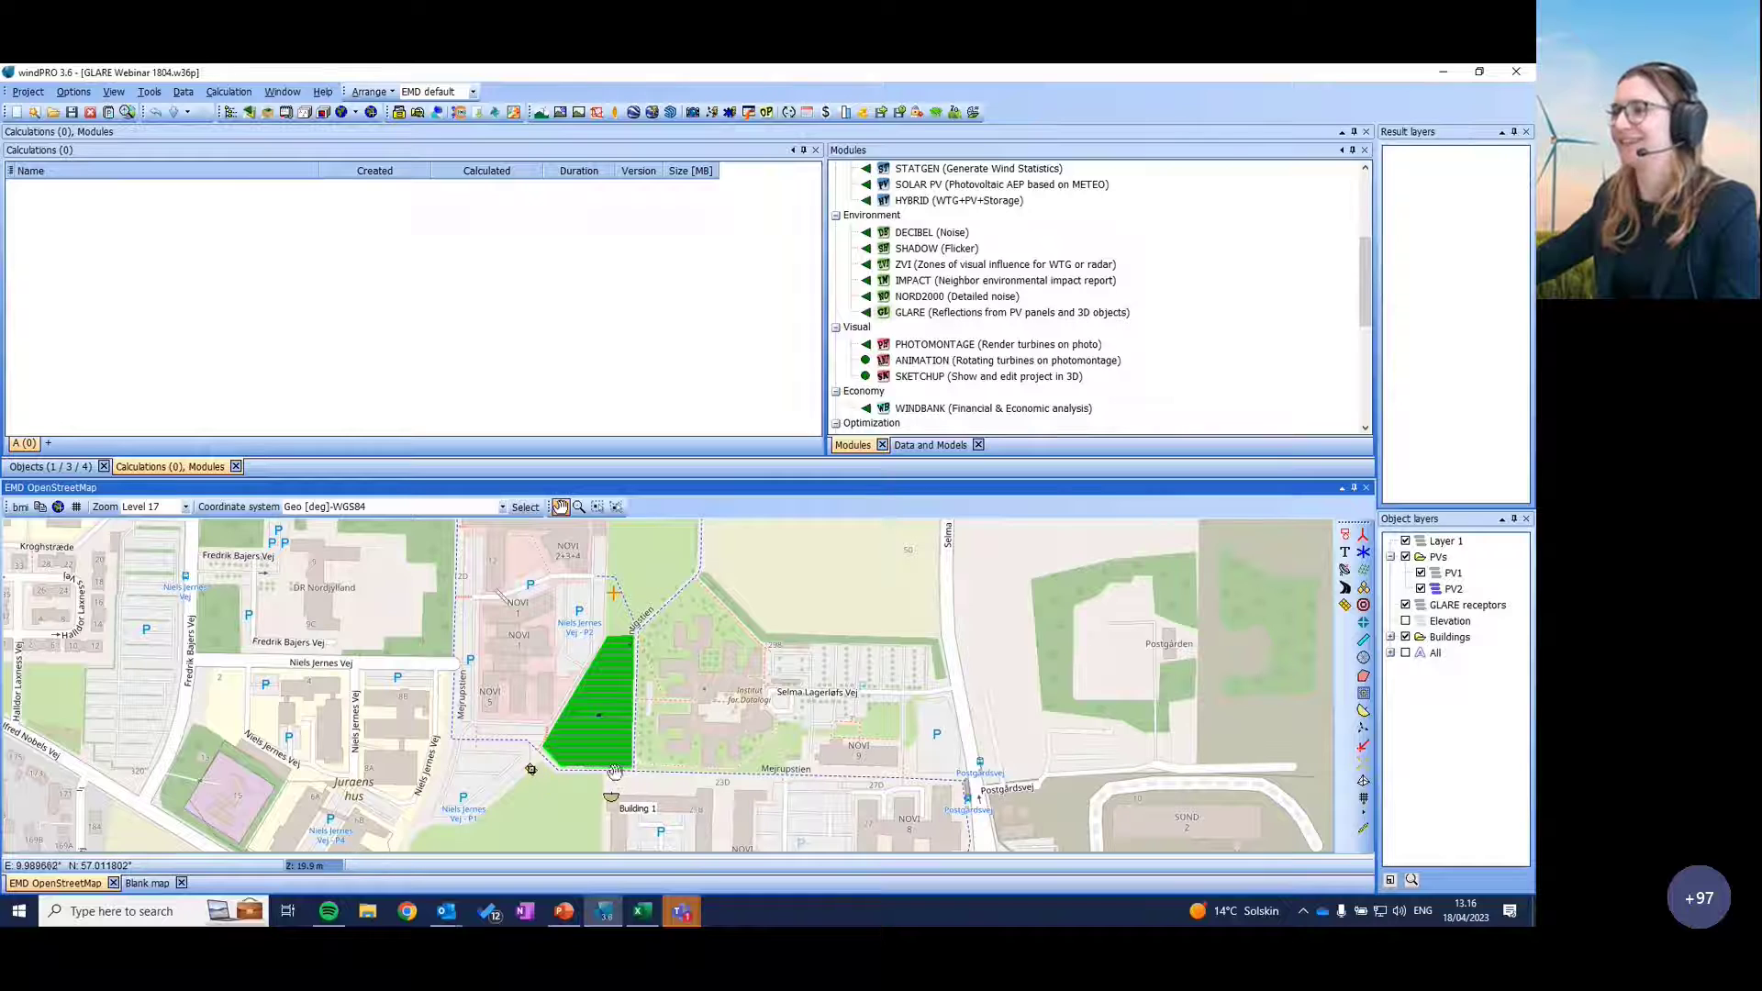
Step: Clone the solar PV object and place the copy just southwest of the original, beside Mejrupstien
right_click(533, 775)
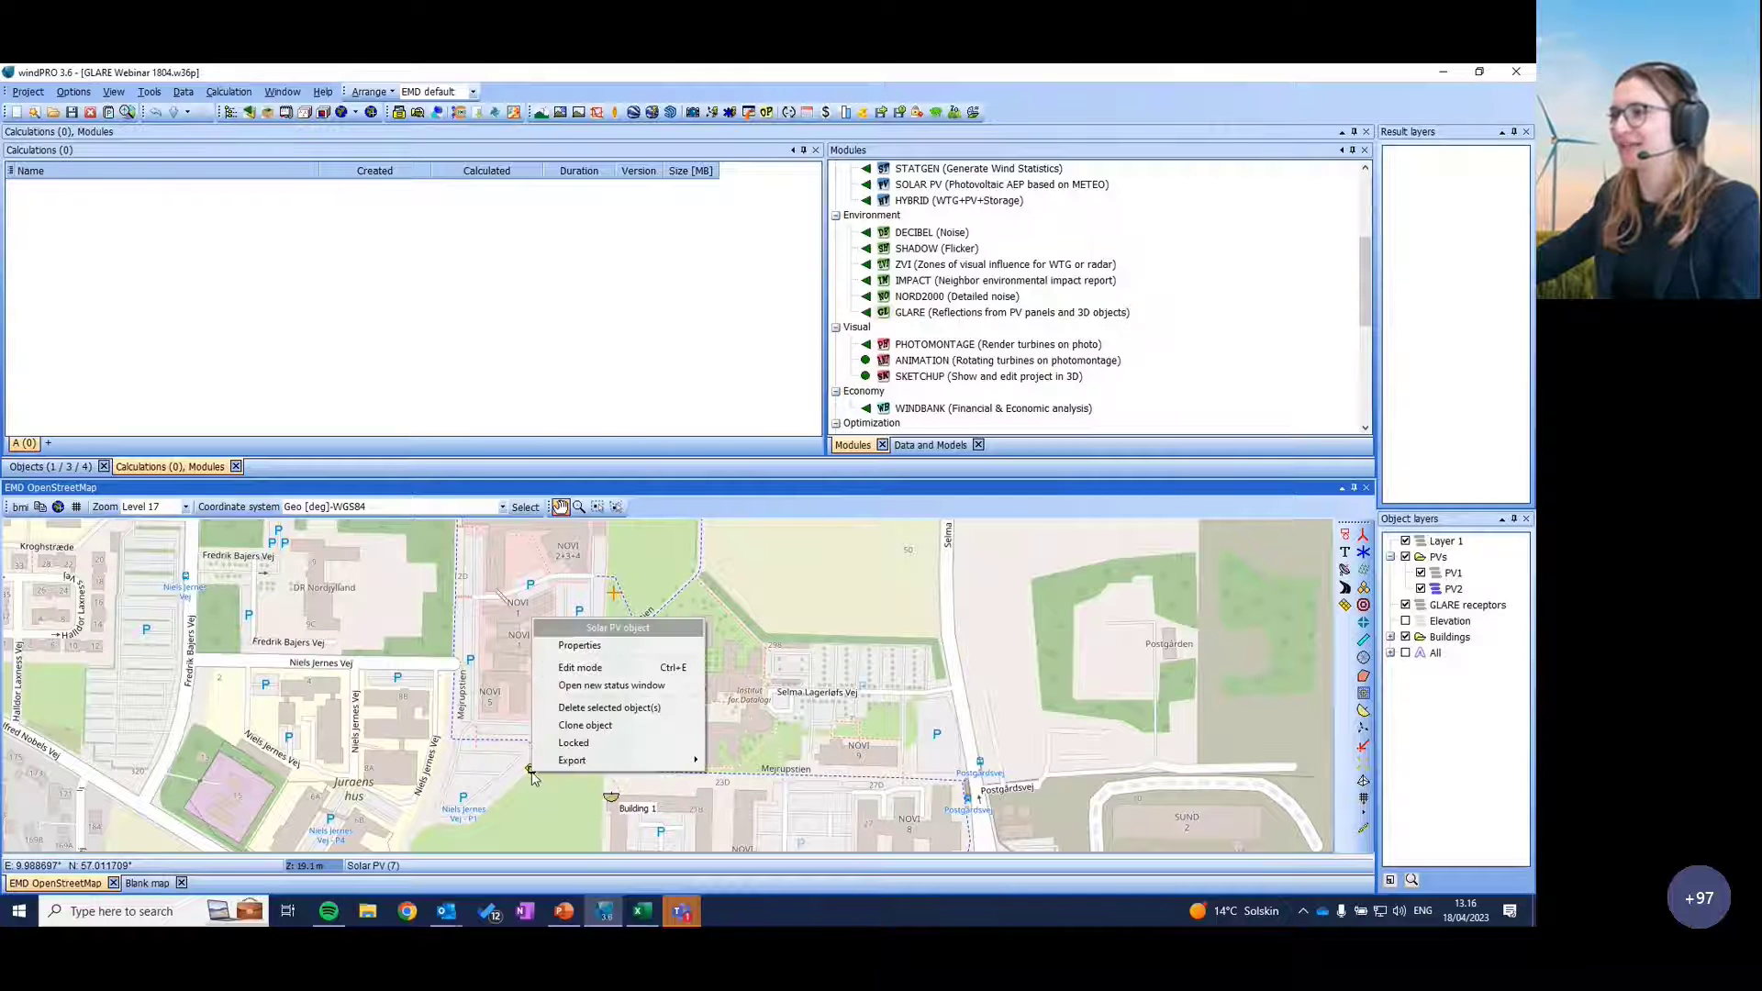
left_click(591, 726)
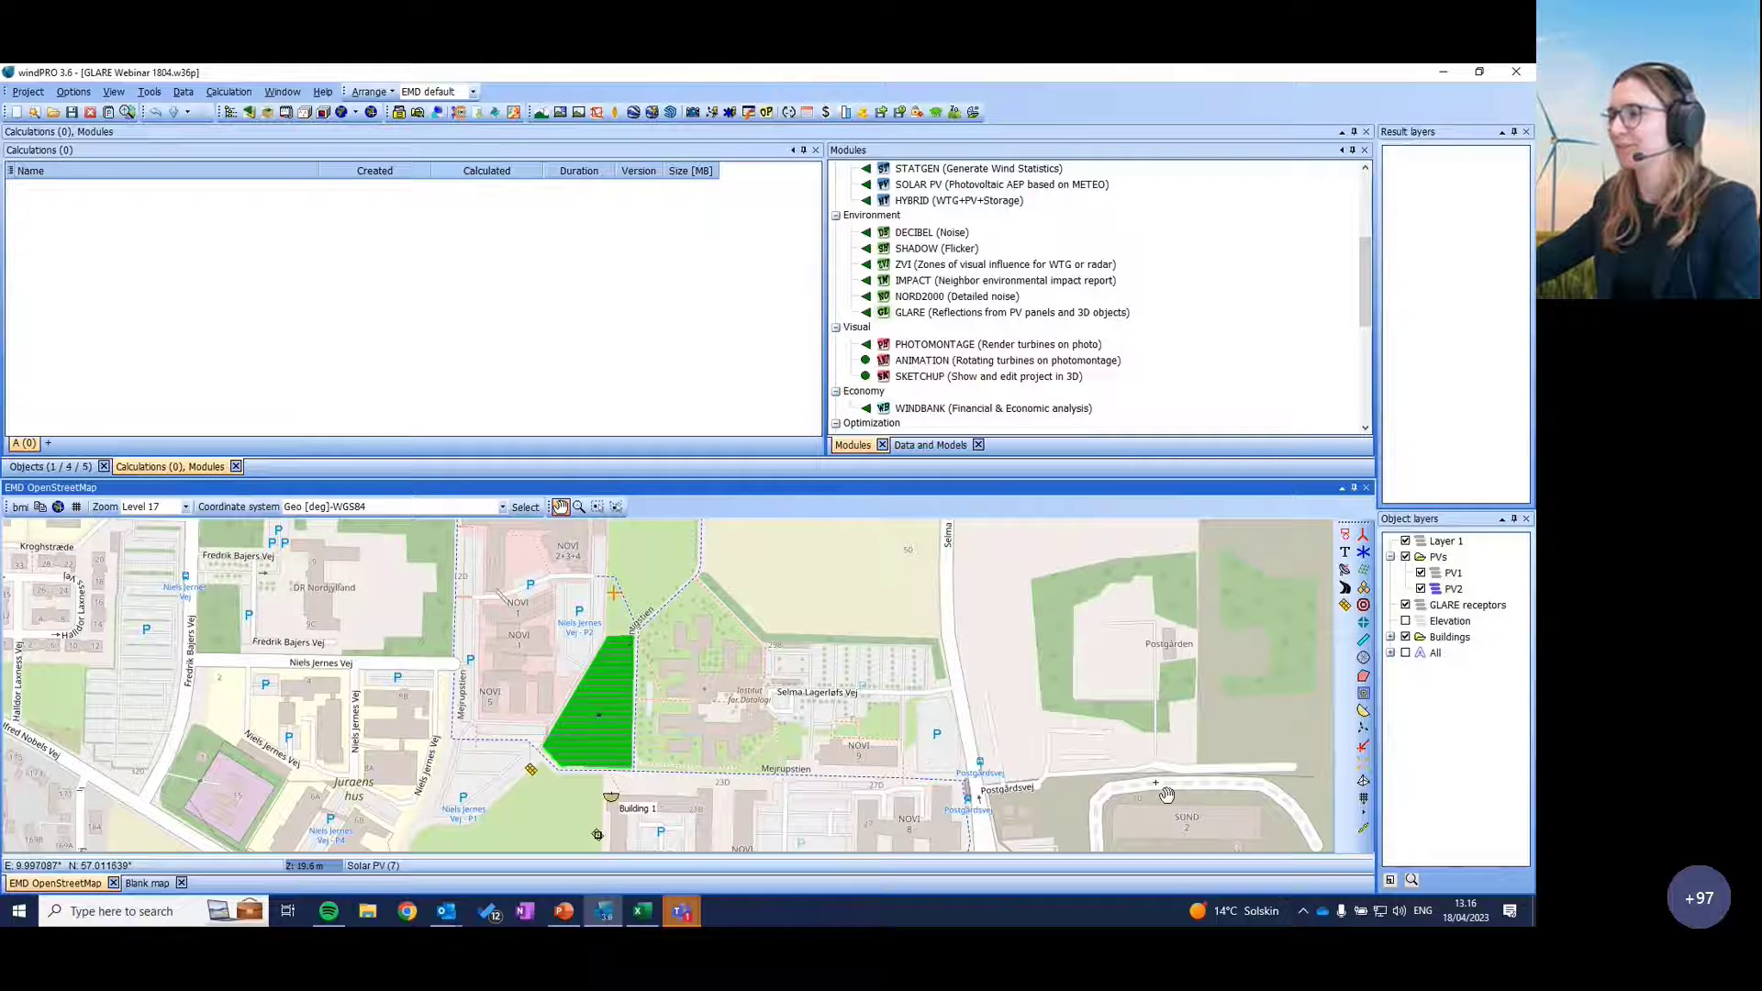
left_click_drag(606, 843, 533, 799)
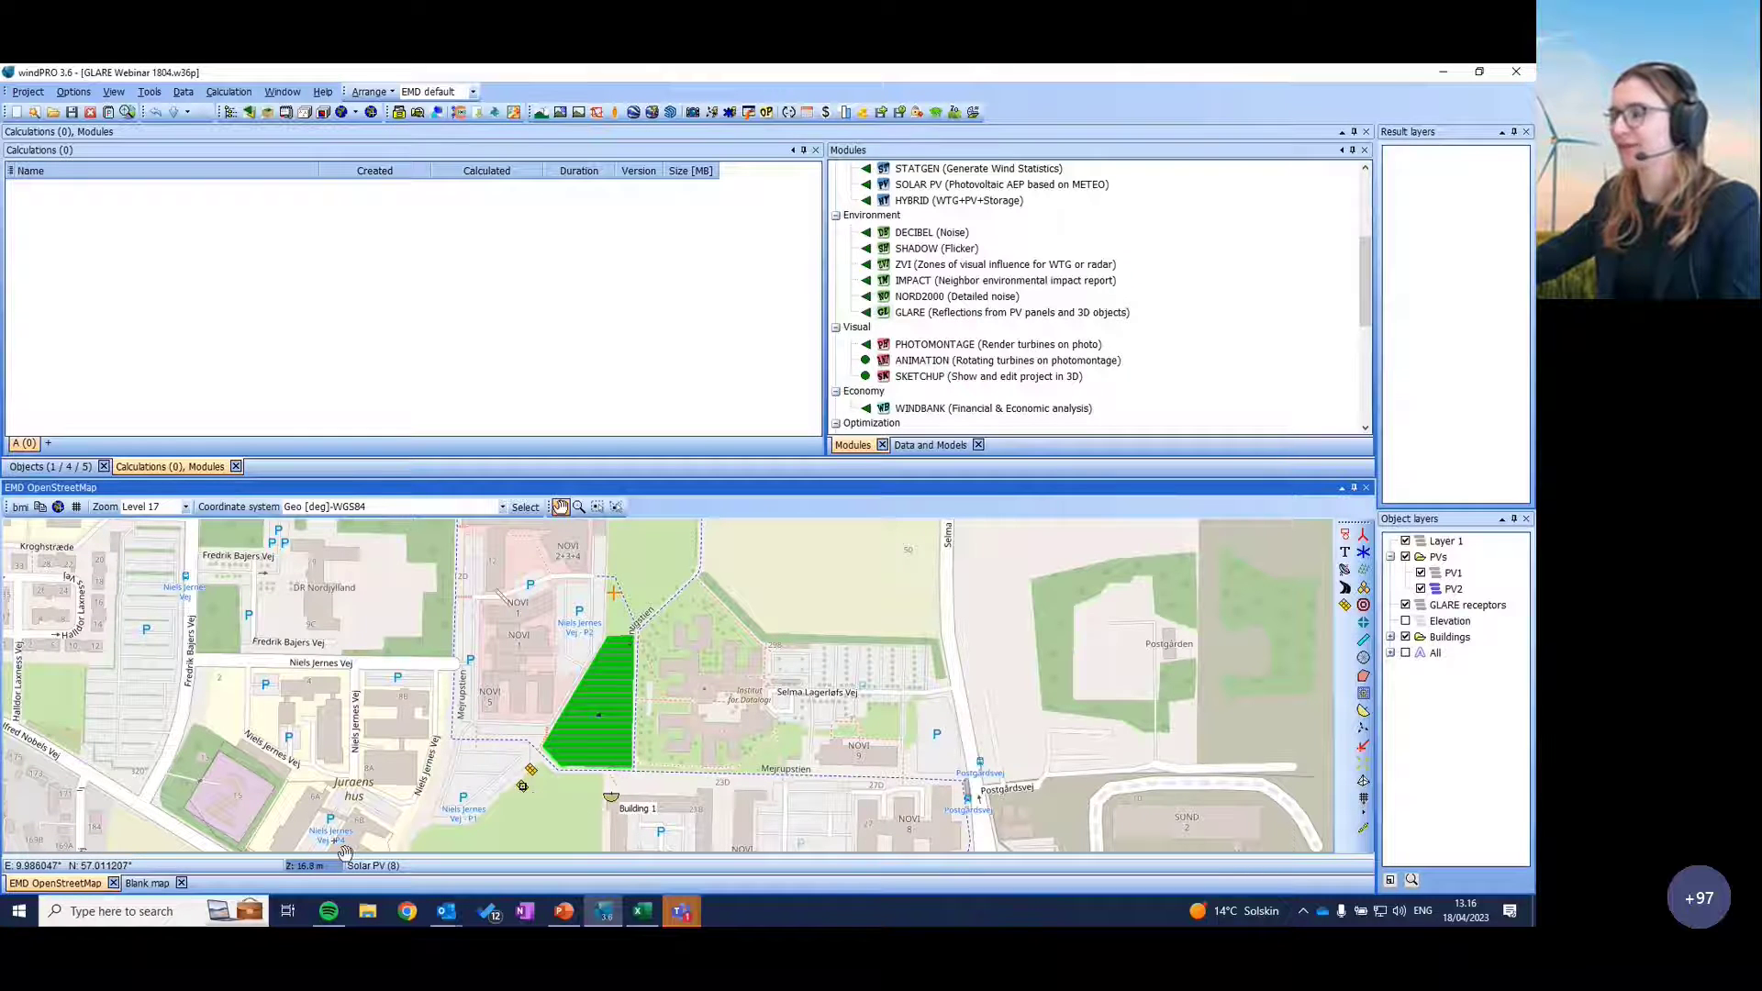
Step: Hide the PV1 layer and put the cloned solar PV object into edit mode
left_click(1420, 573)
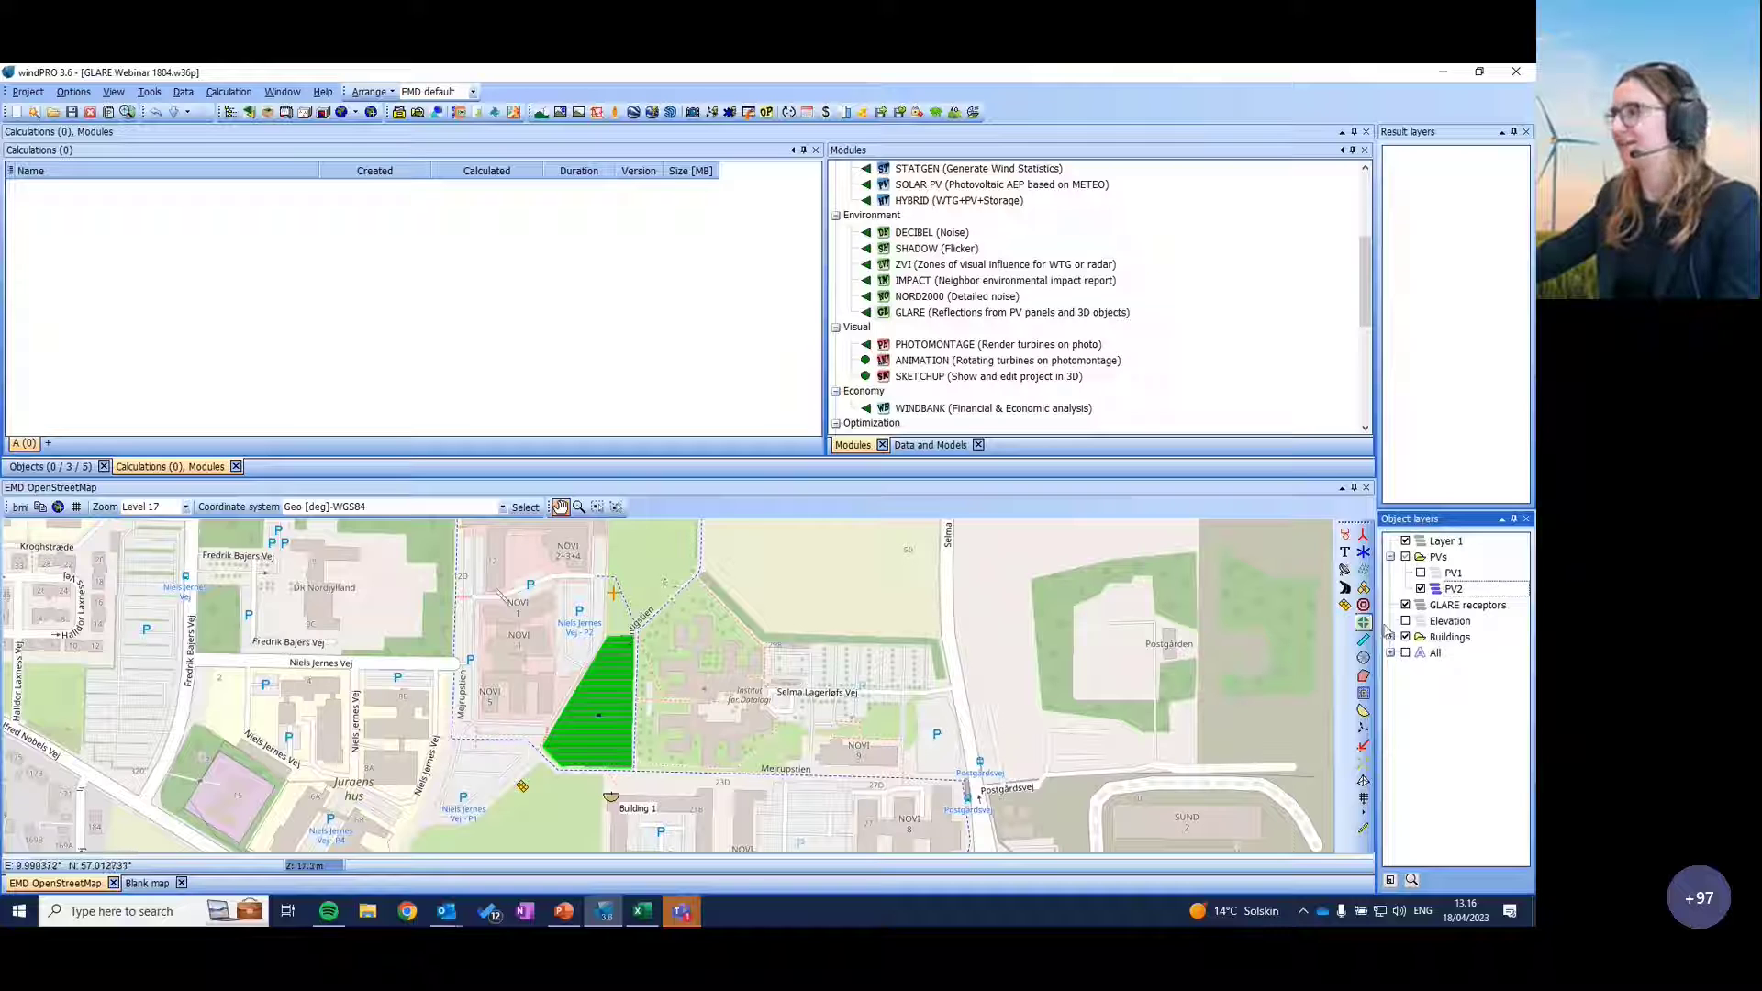
left_click(533, 800)
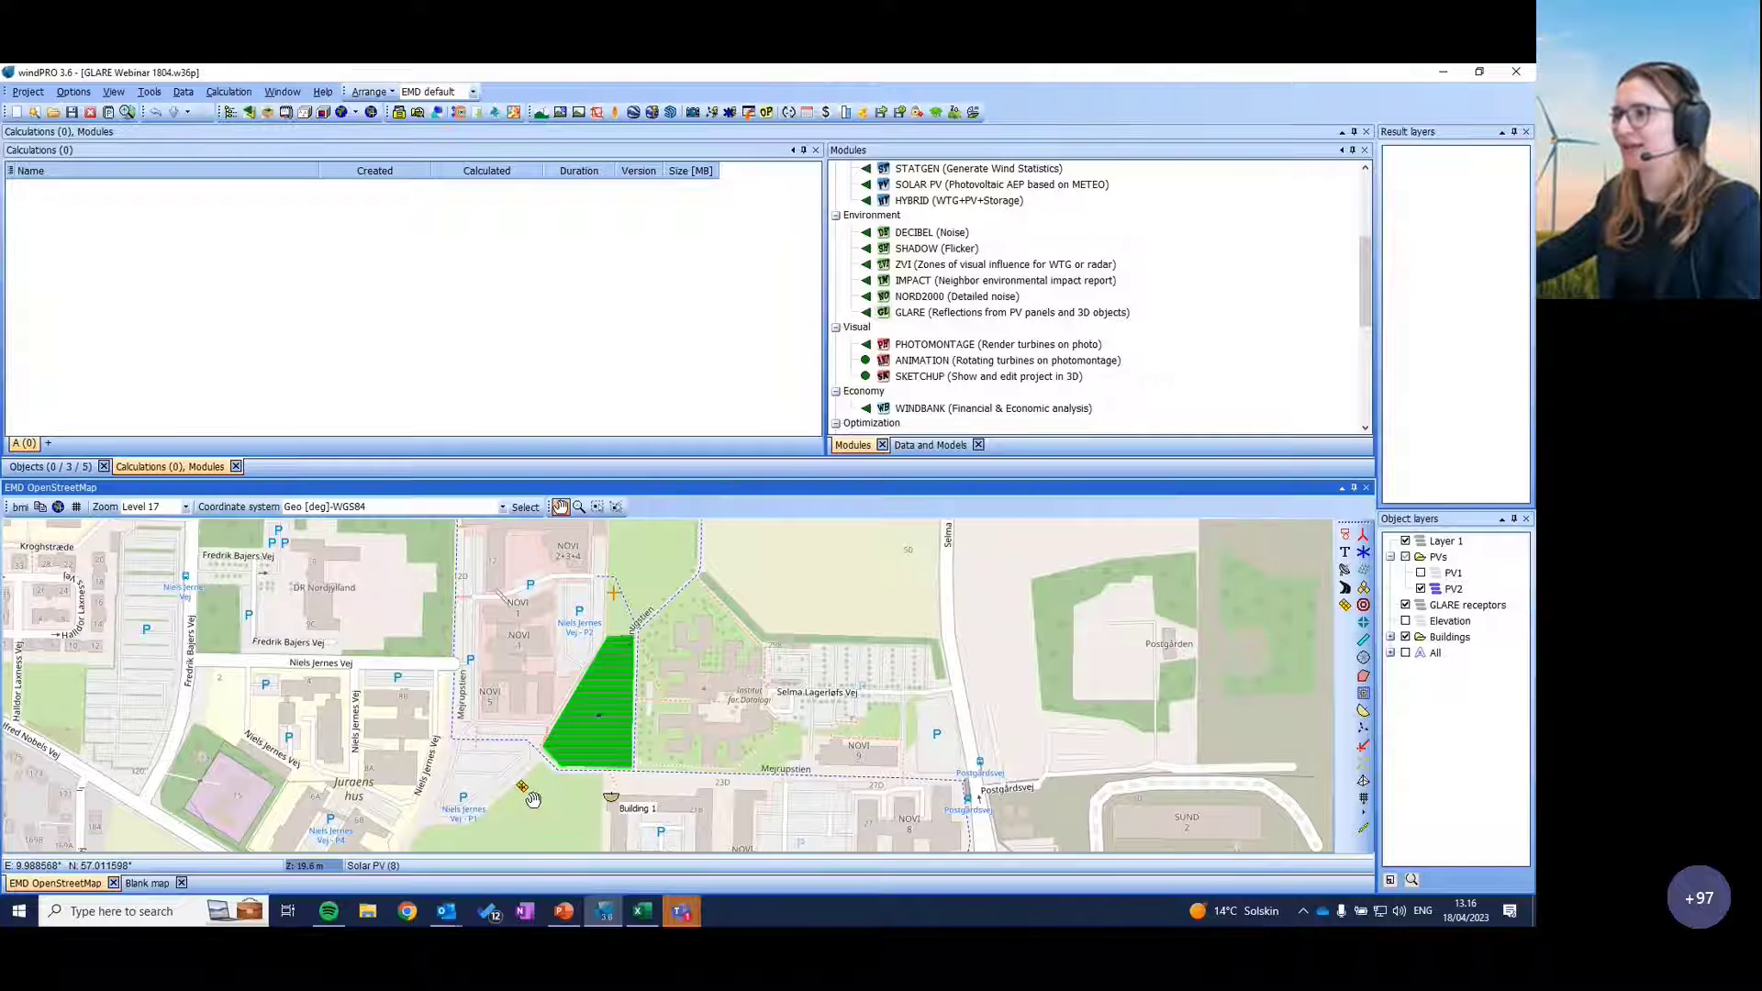
double_click(523, 787)
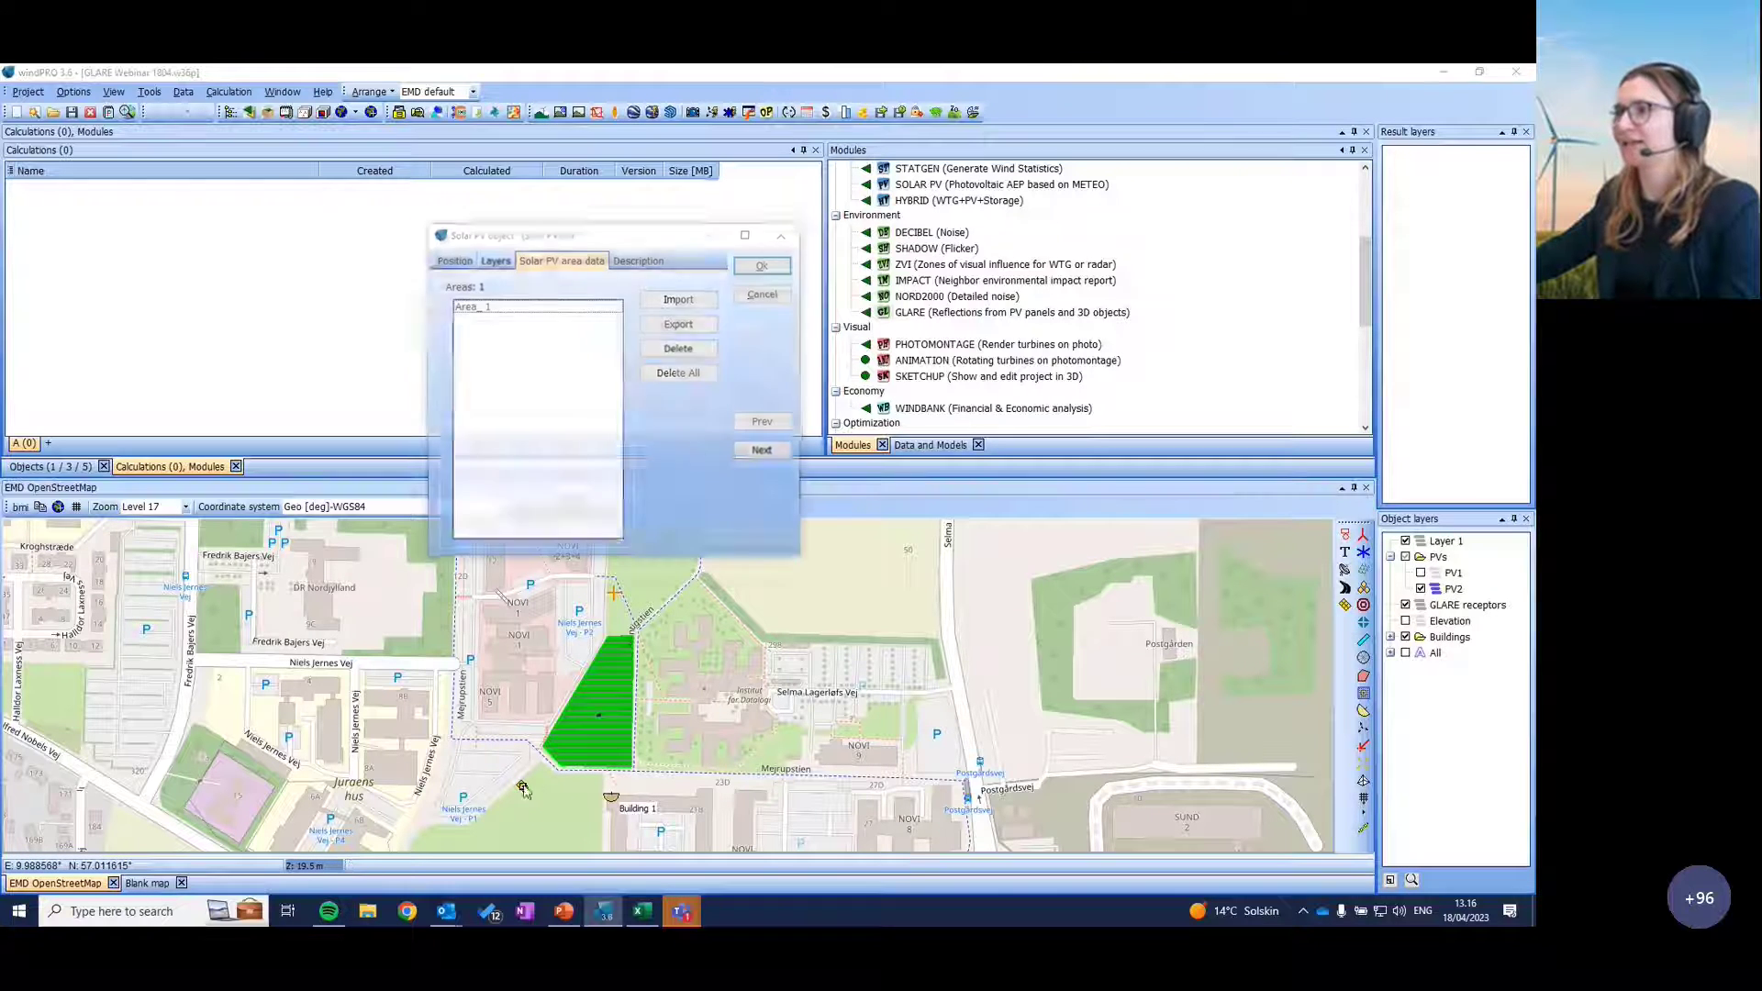
left_click(761, 294)
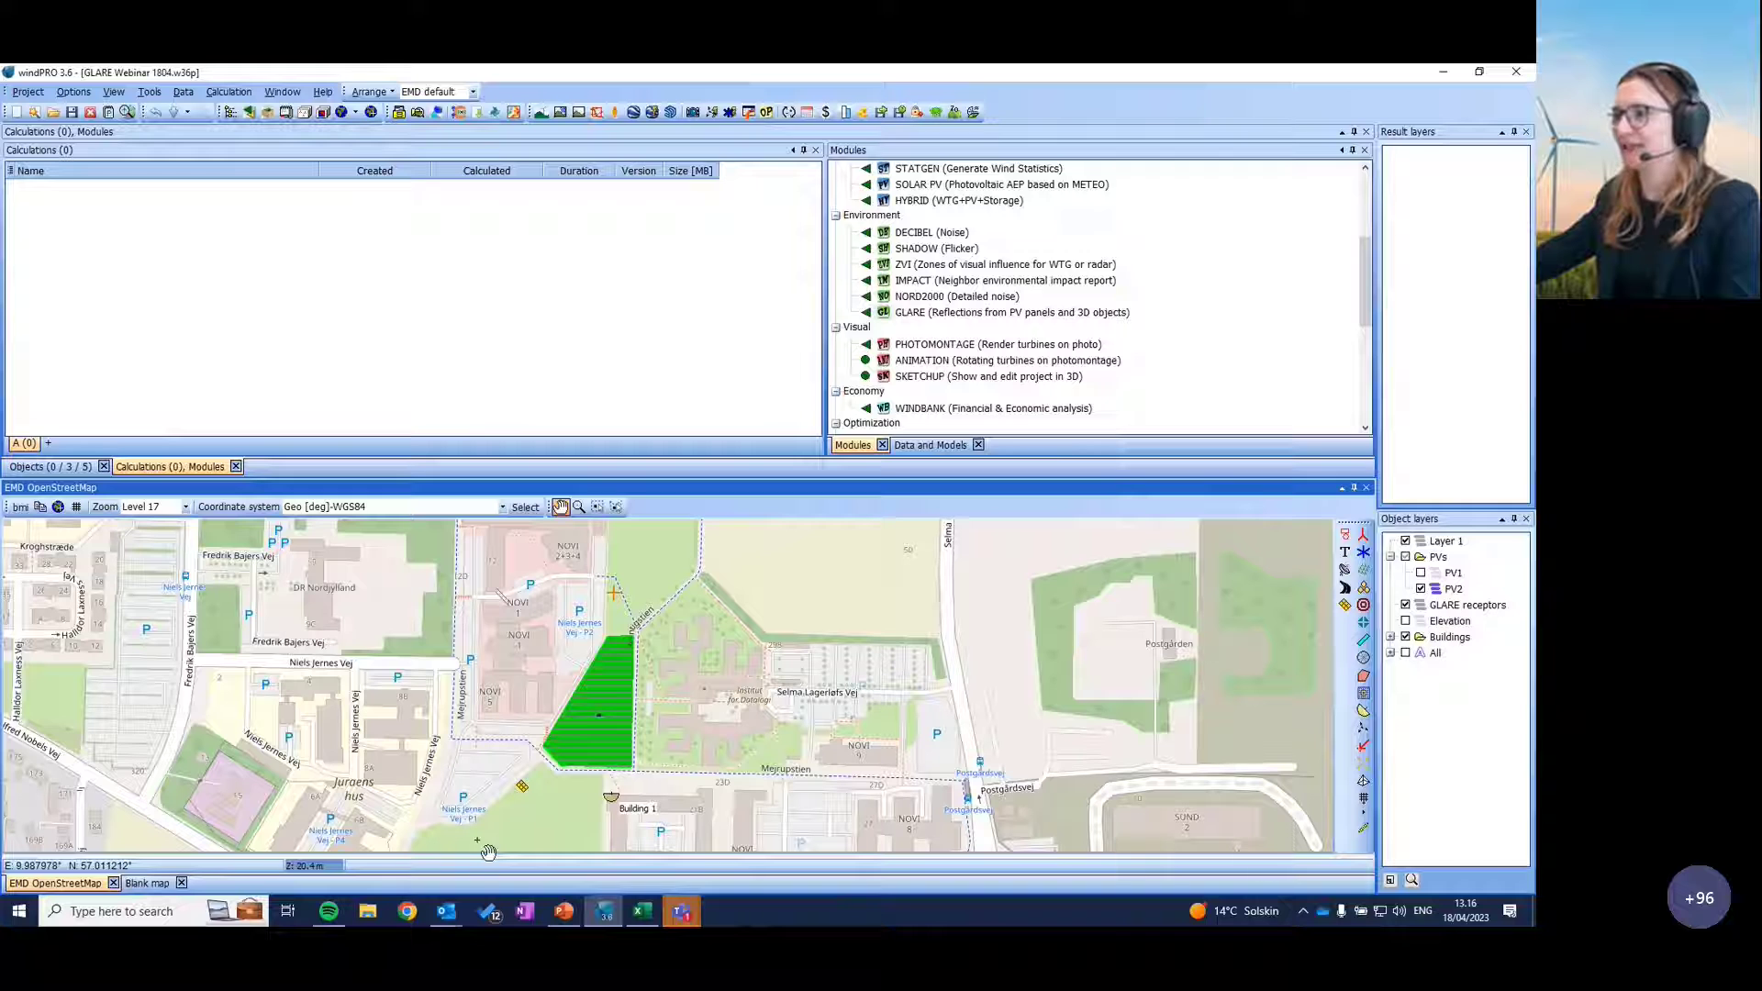
right_click(522, 787)
left_click(569, 684)
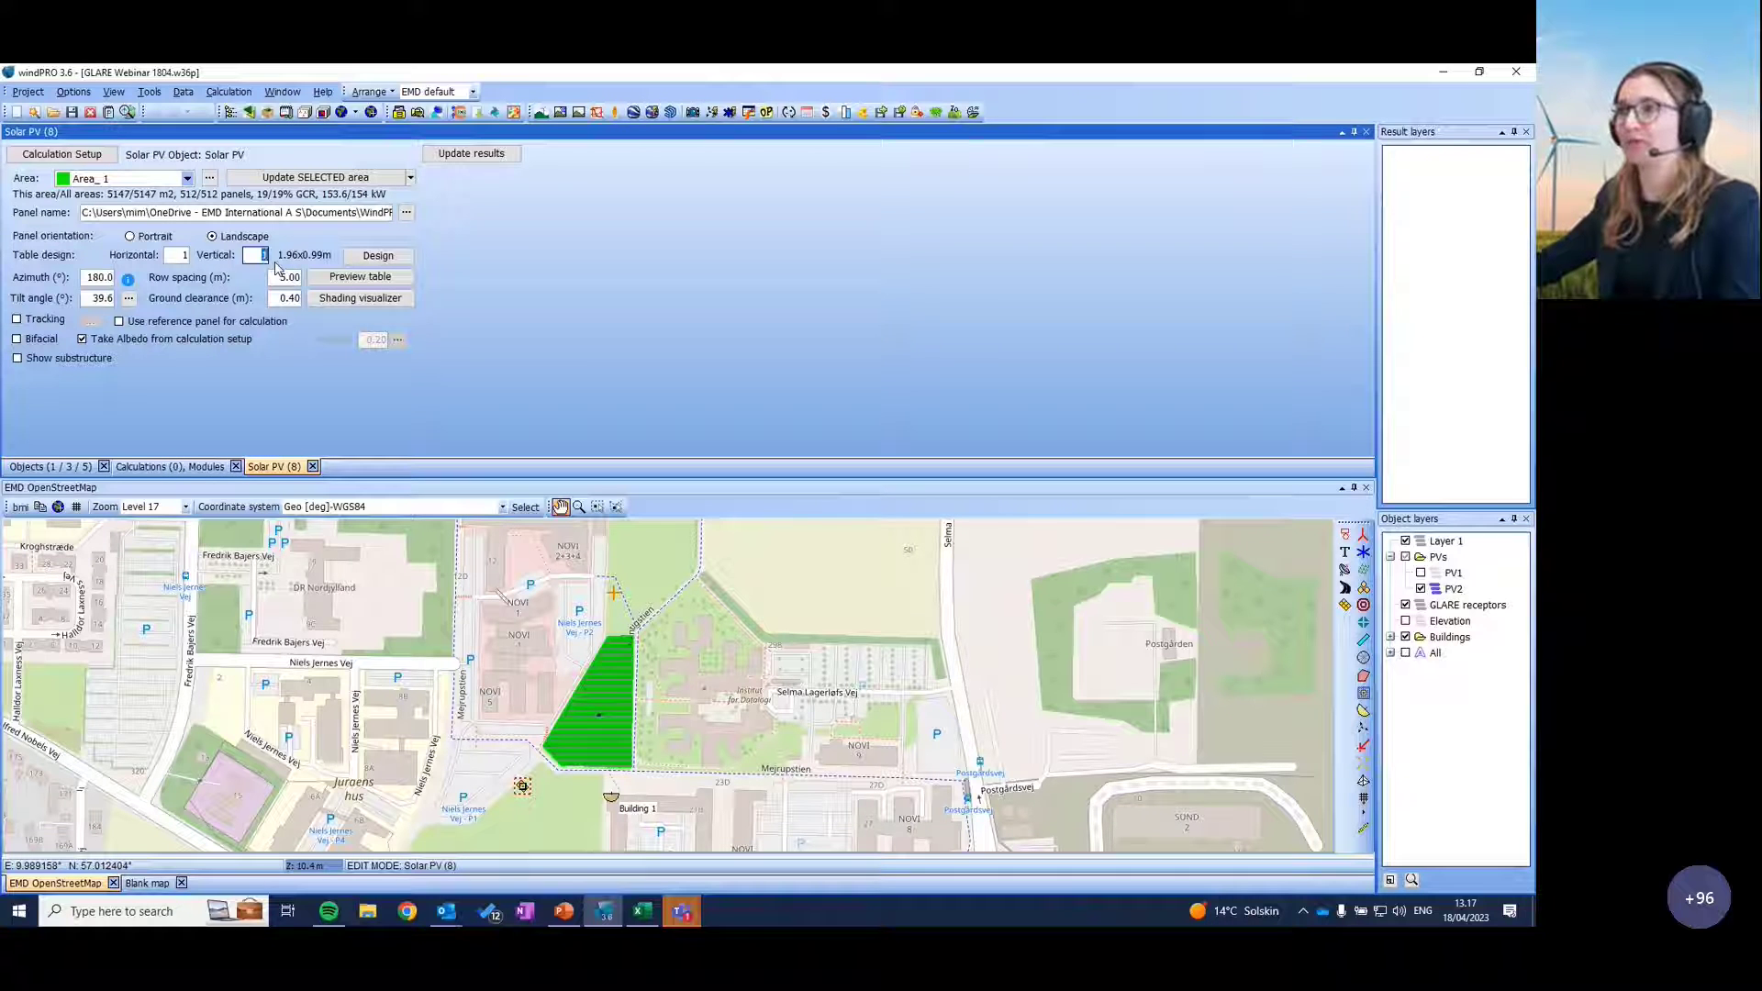
Step: Set the cloned area's table design to 3 panels vertically and its tilt angle to 20°, and update the selected area
type("3")
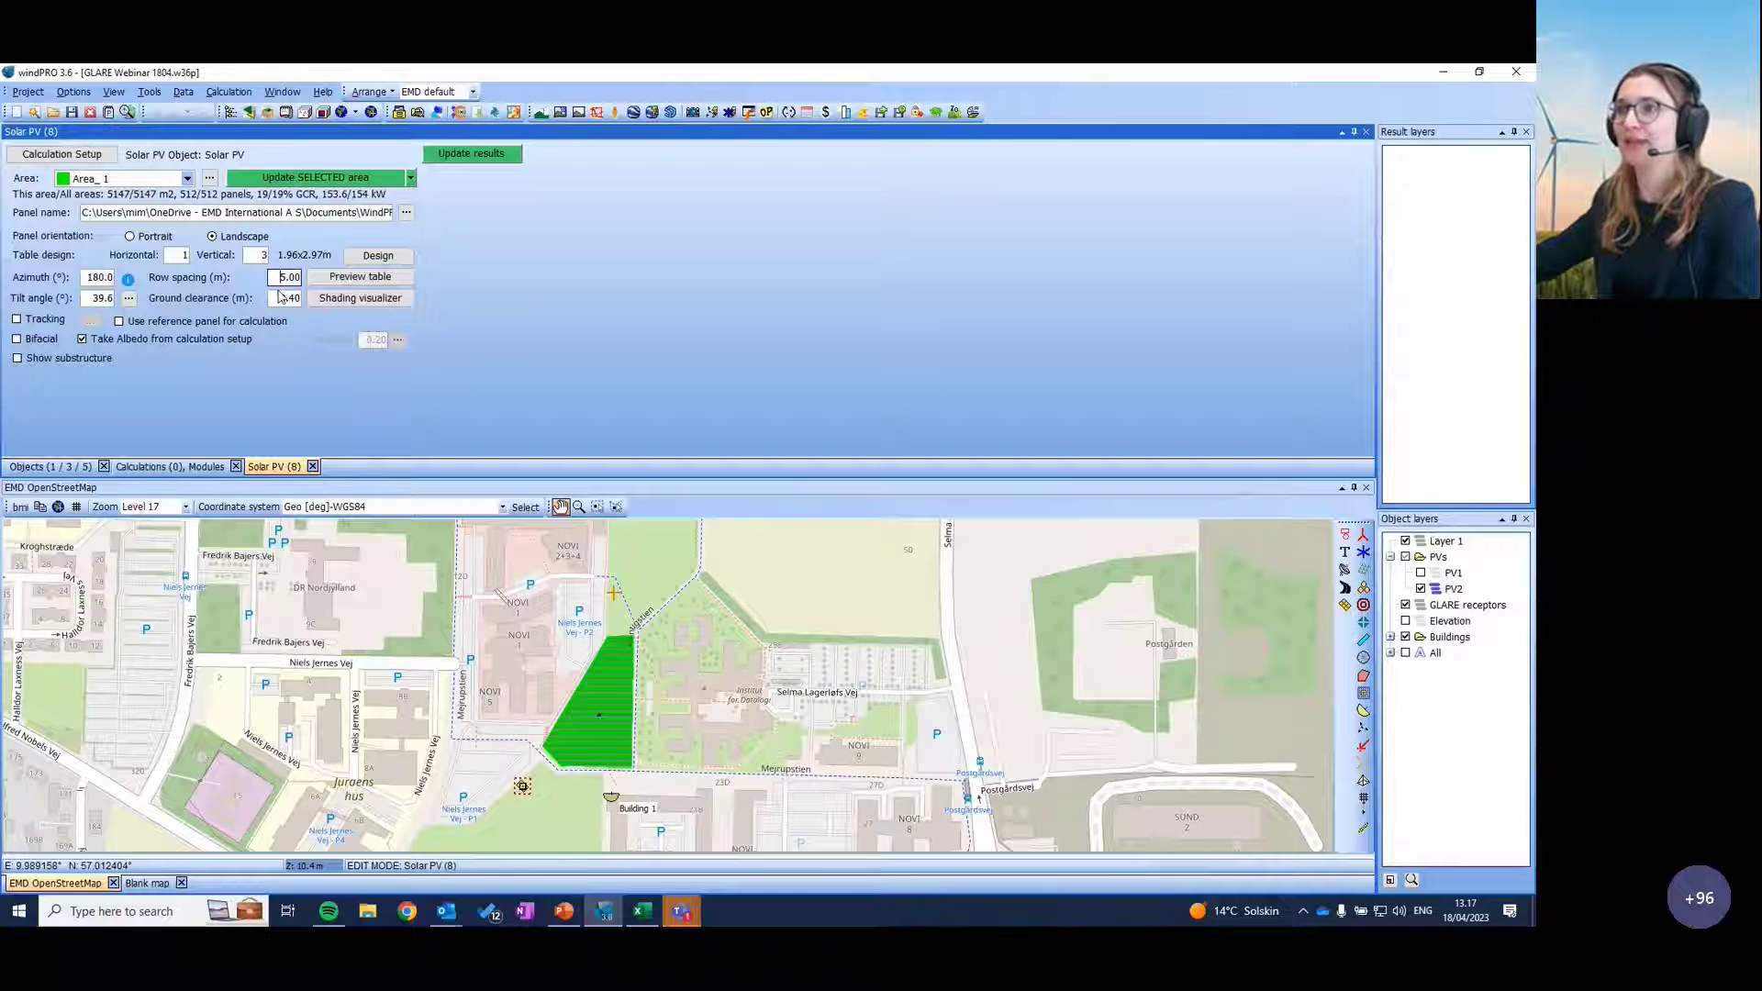
left_click_drag(89, 297, 134, 302)
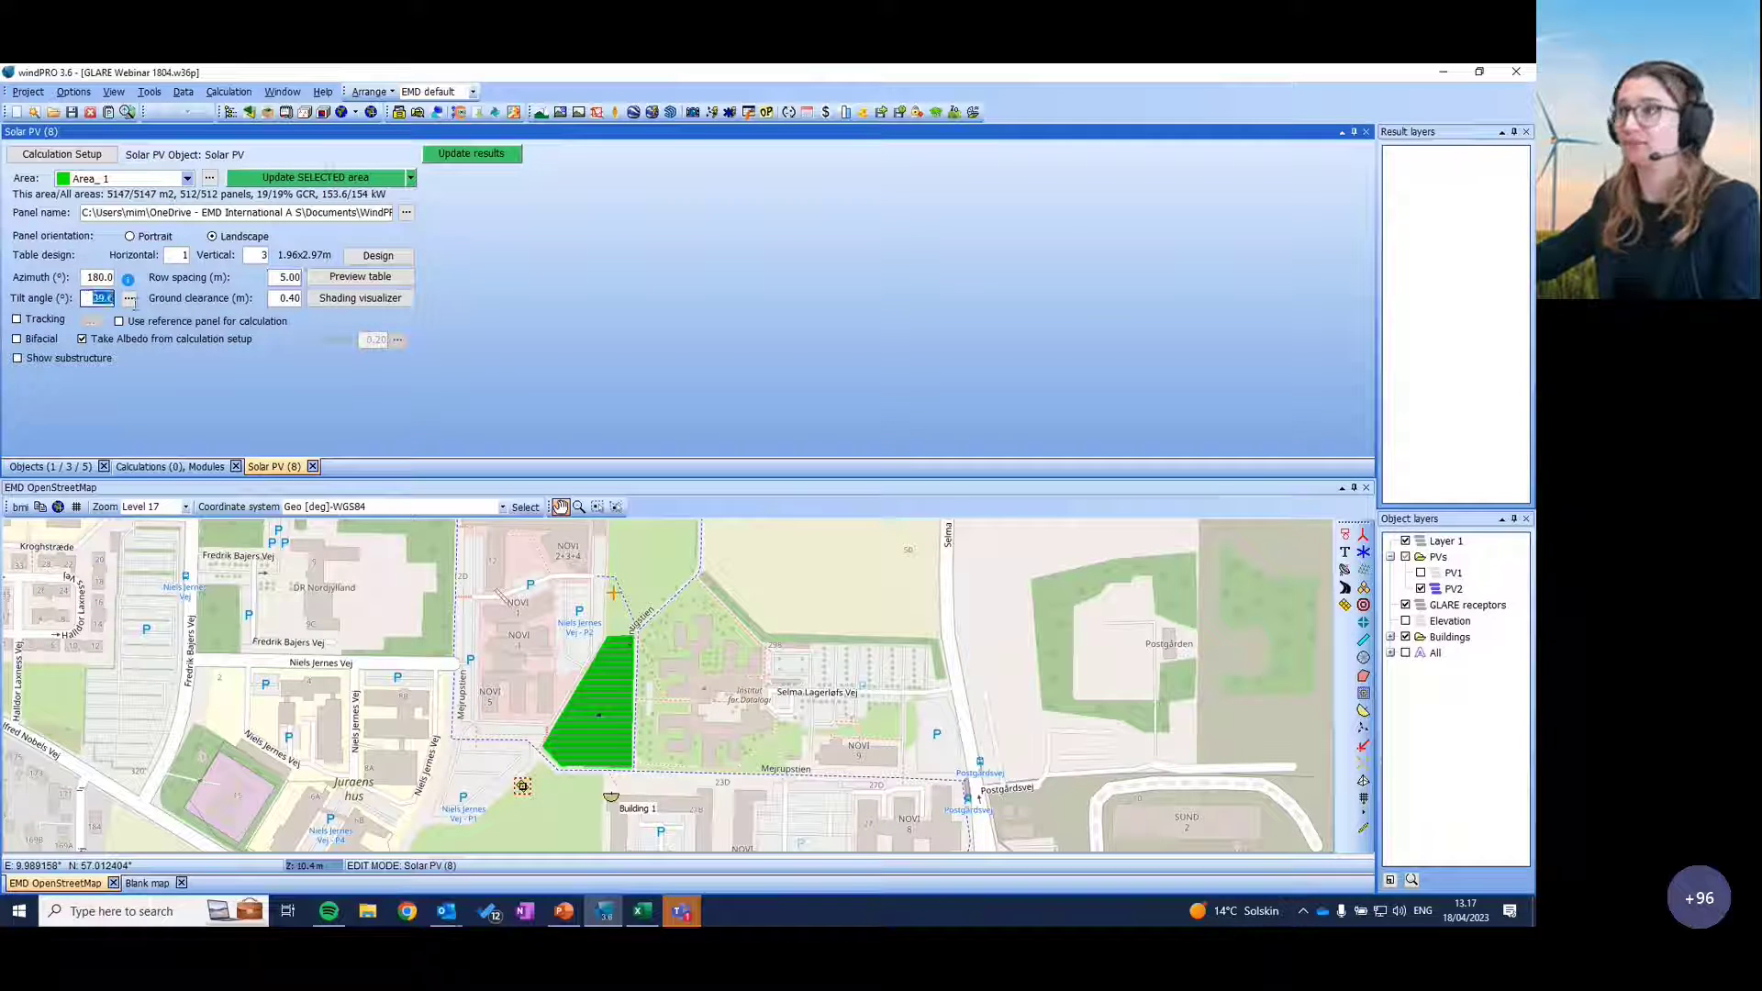
type("20")
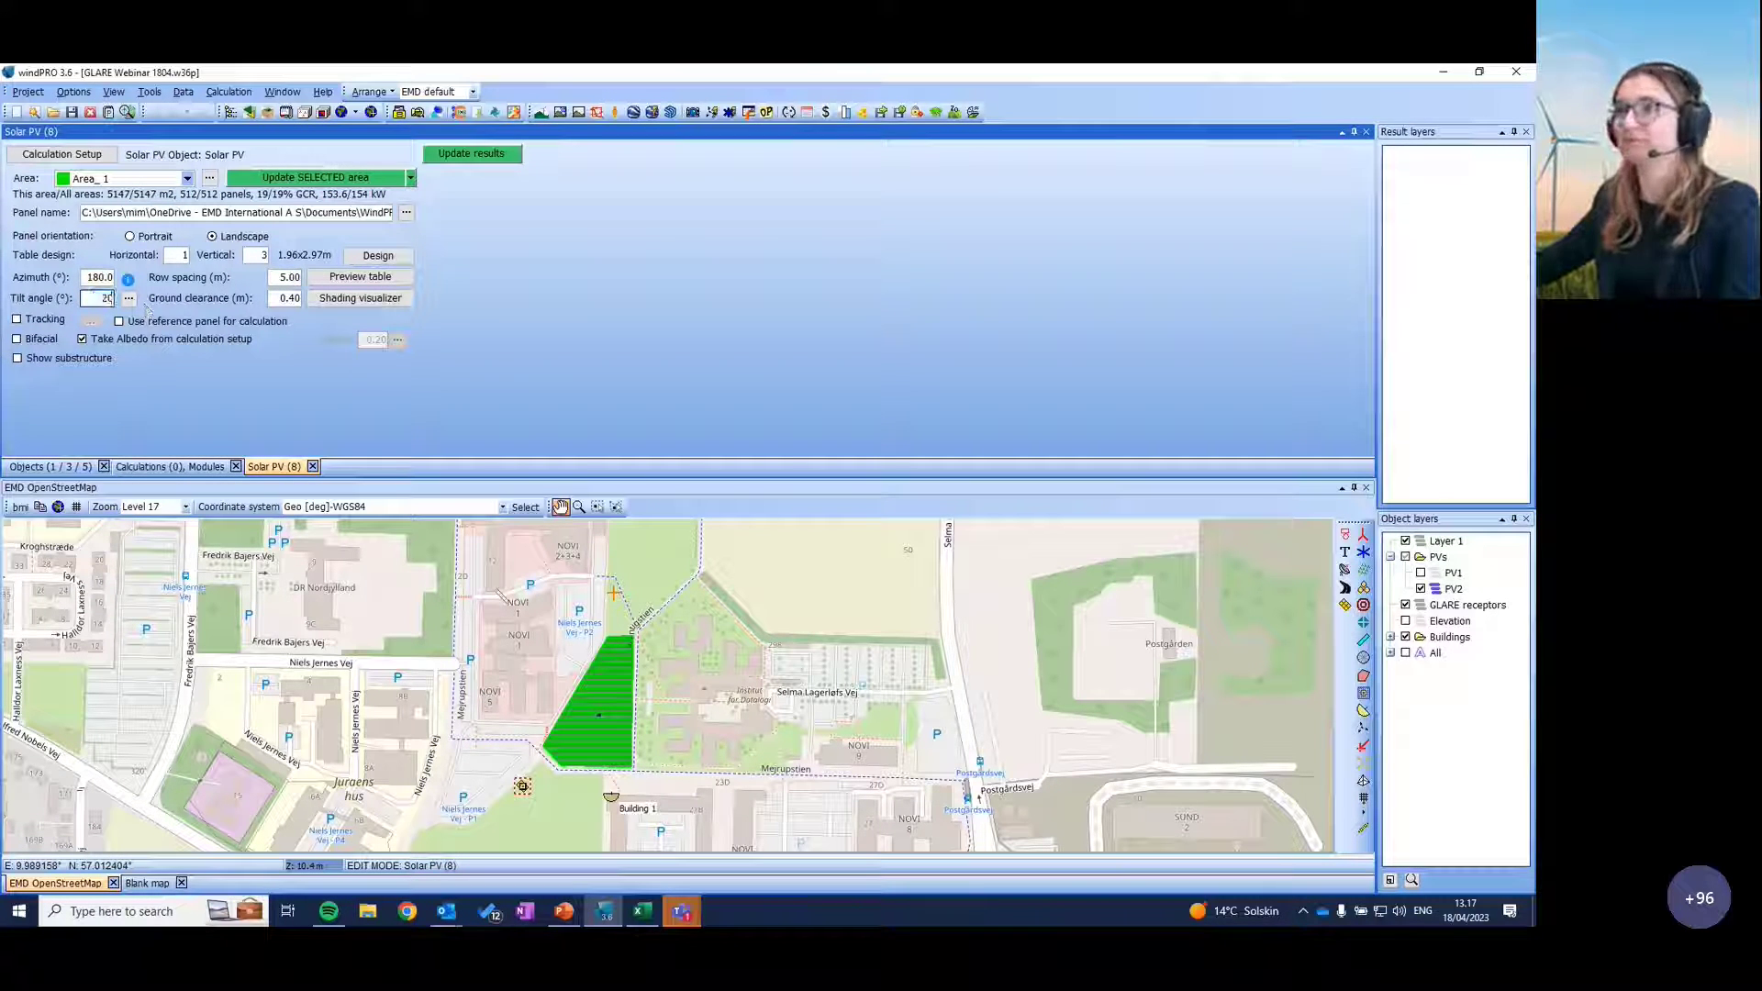
left_click(108, 277)
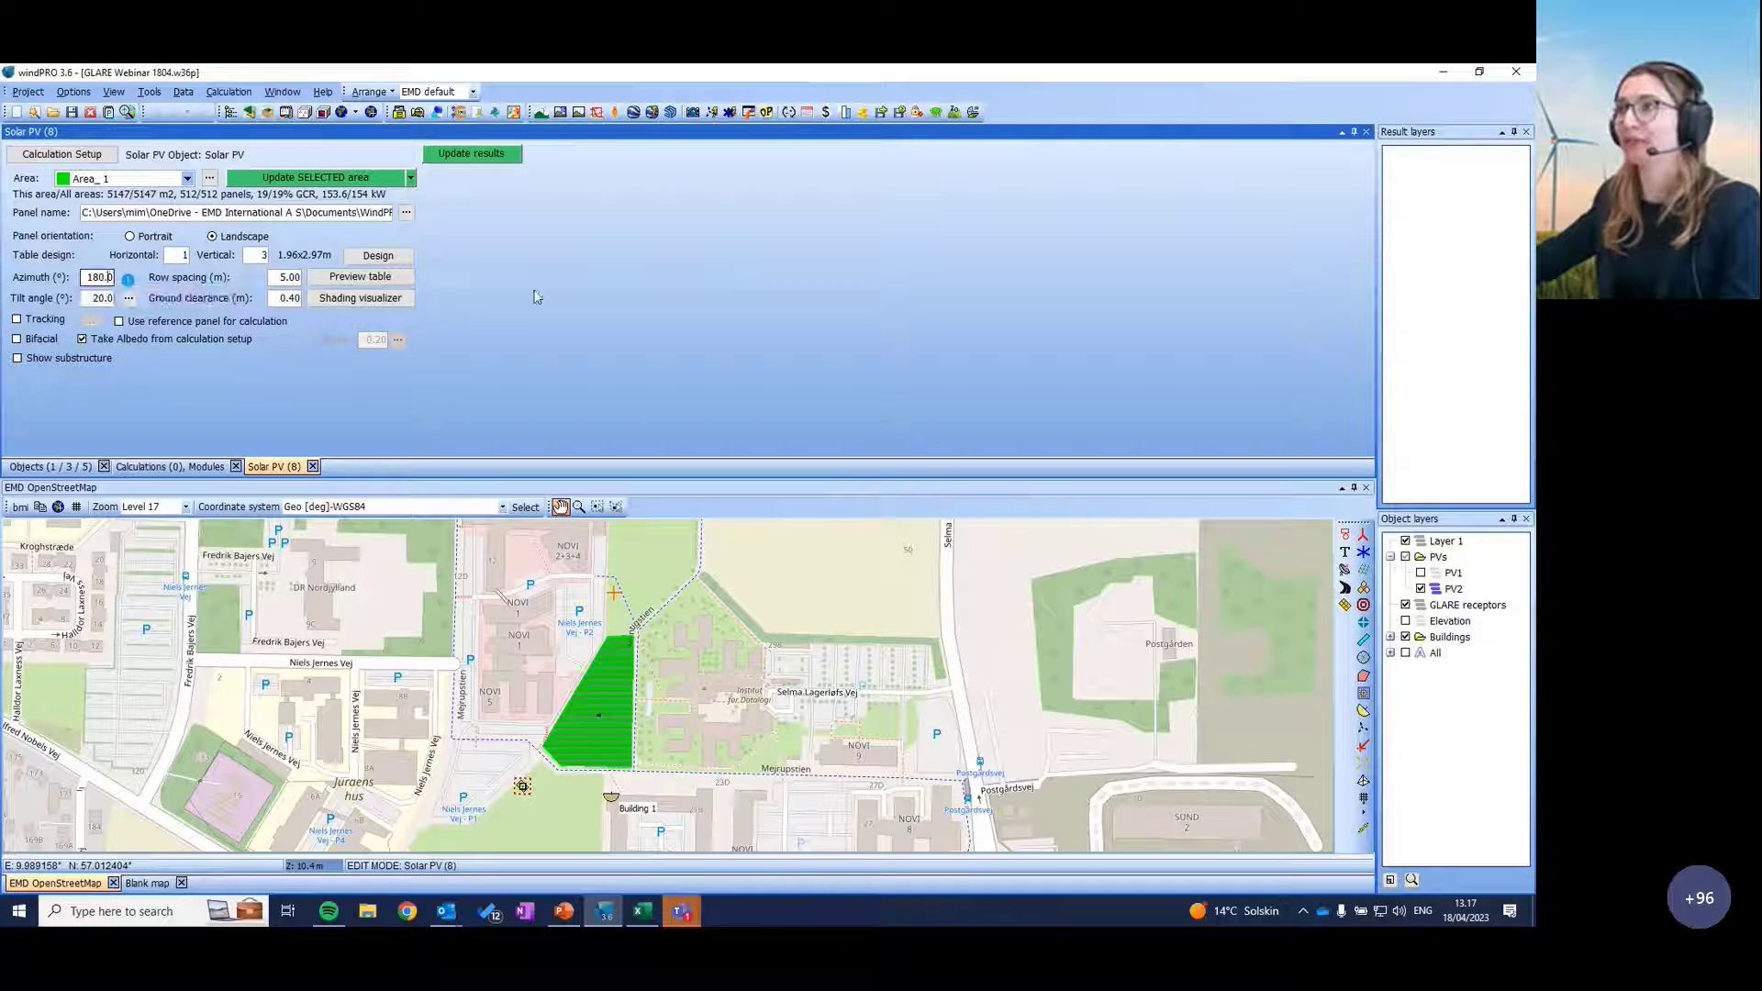
left_click(299, 182)
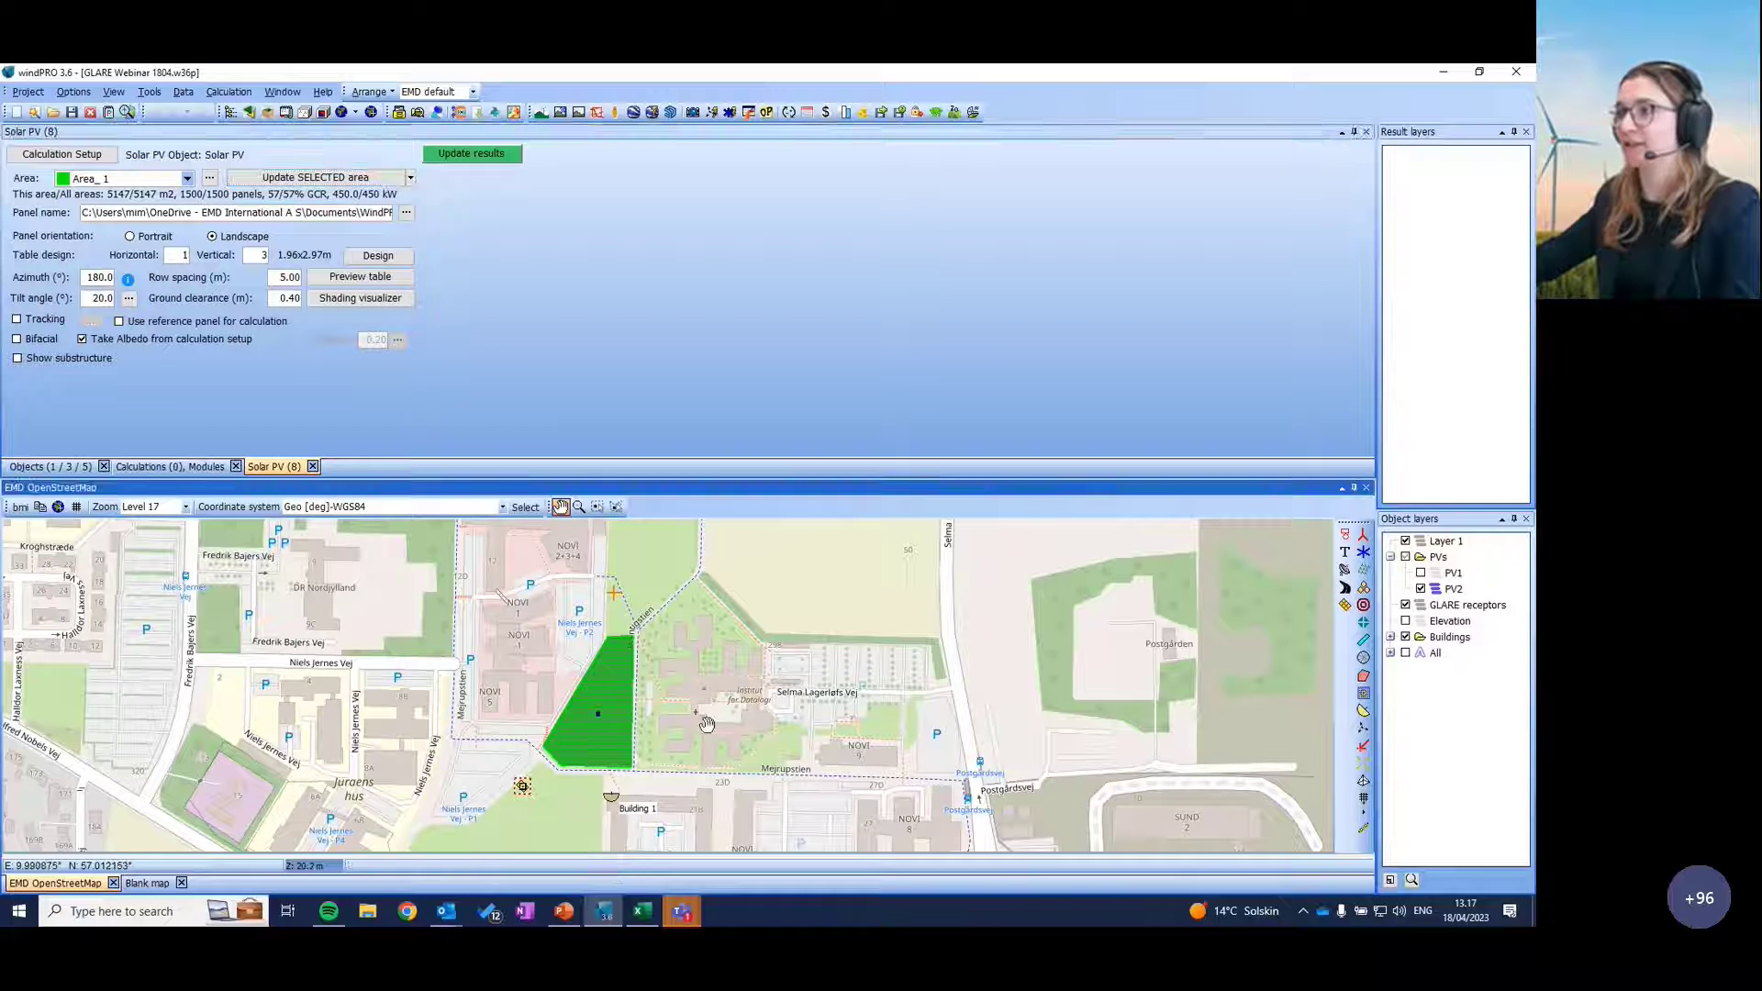
Step: Show the PV1 layer again to compare the two overlapping panel layouts on the map
left_click_drag(630, 700, 691, 695)
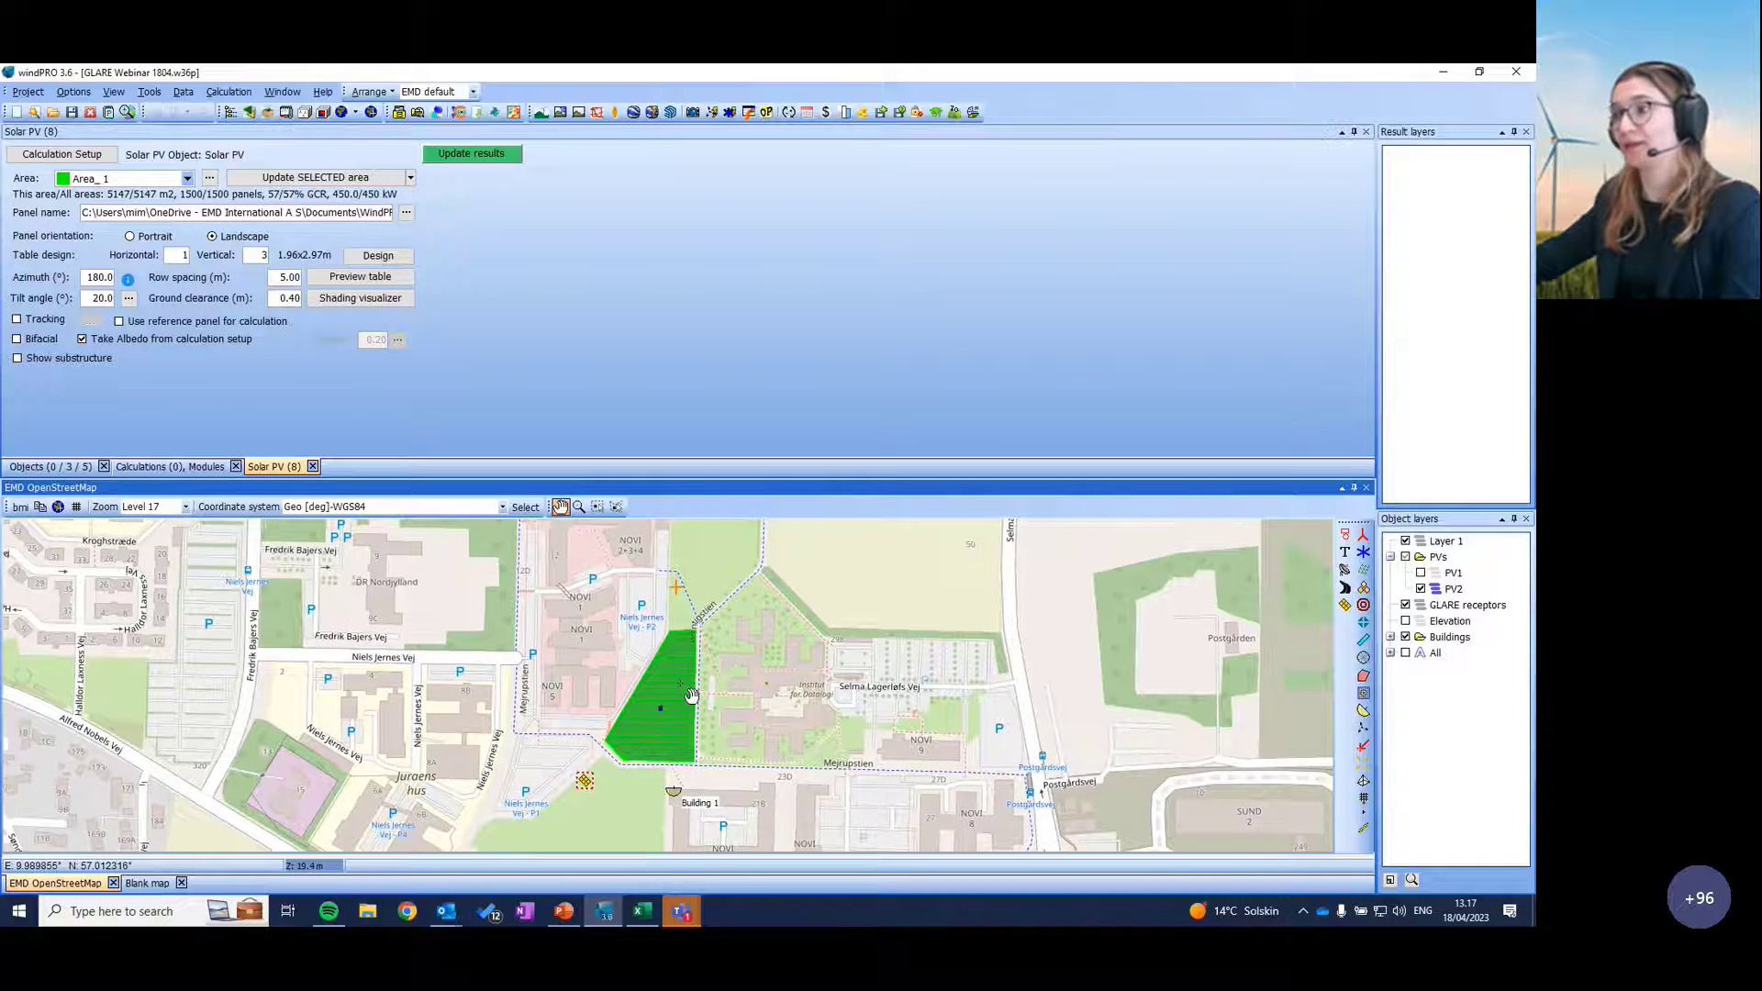
scroll(691, 695, "up", 1)
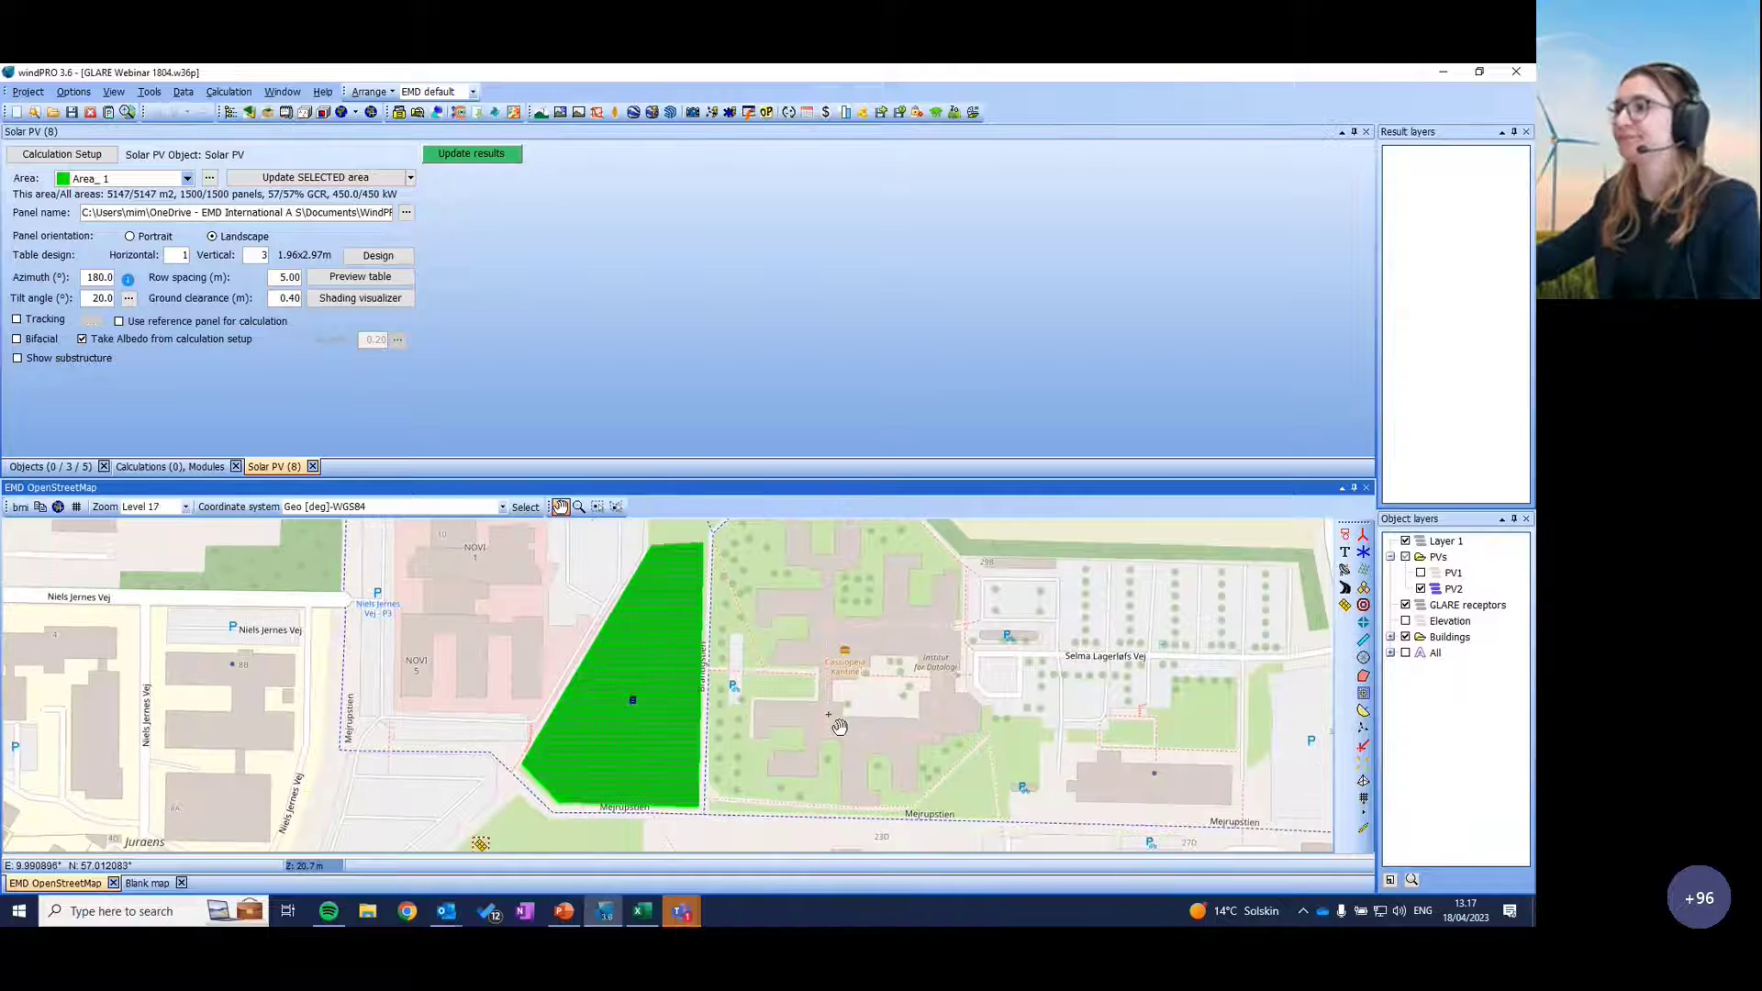
scroll(838, 727, "down", 1)
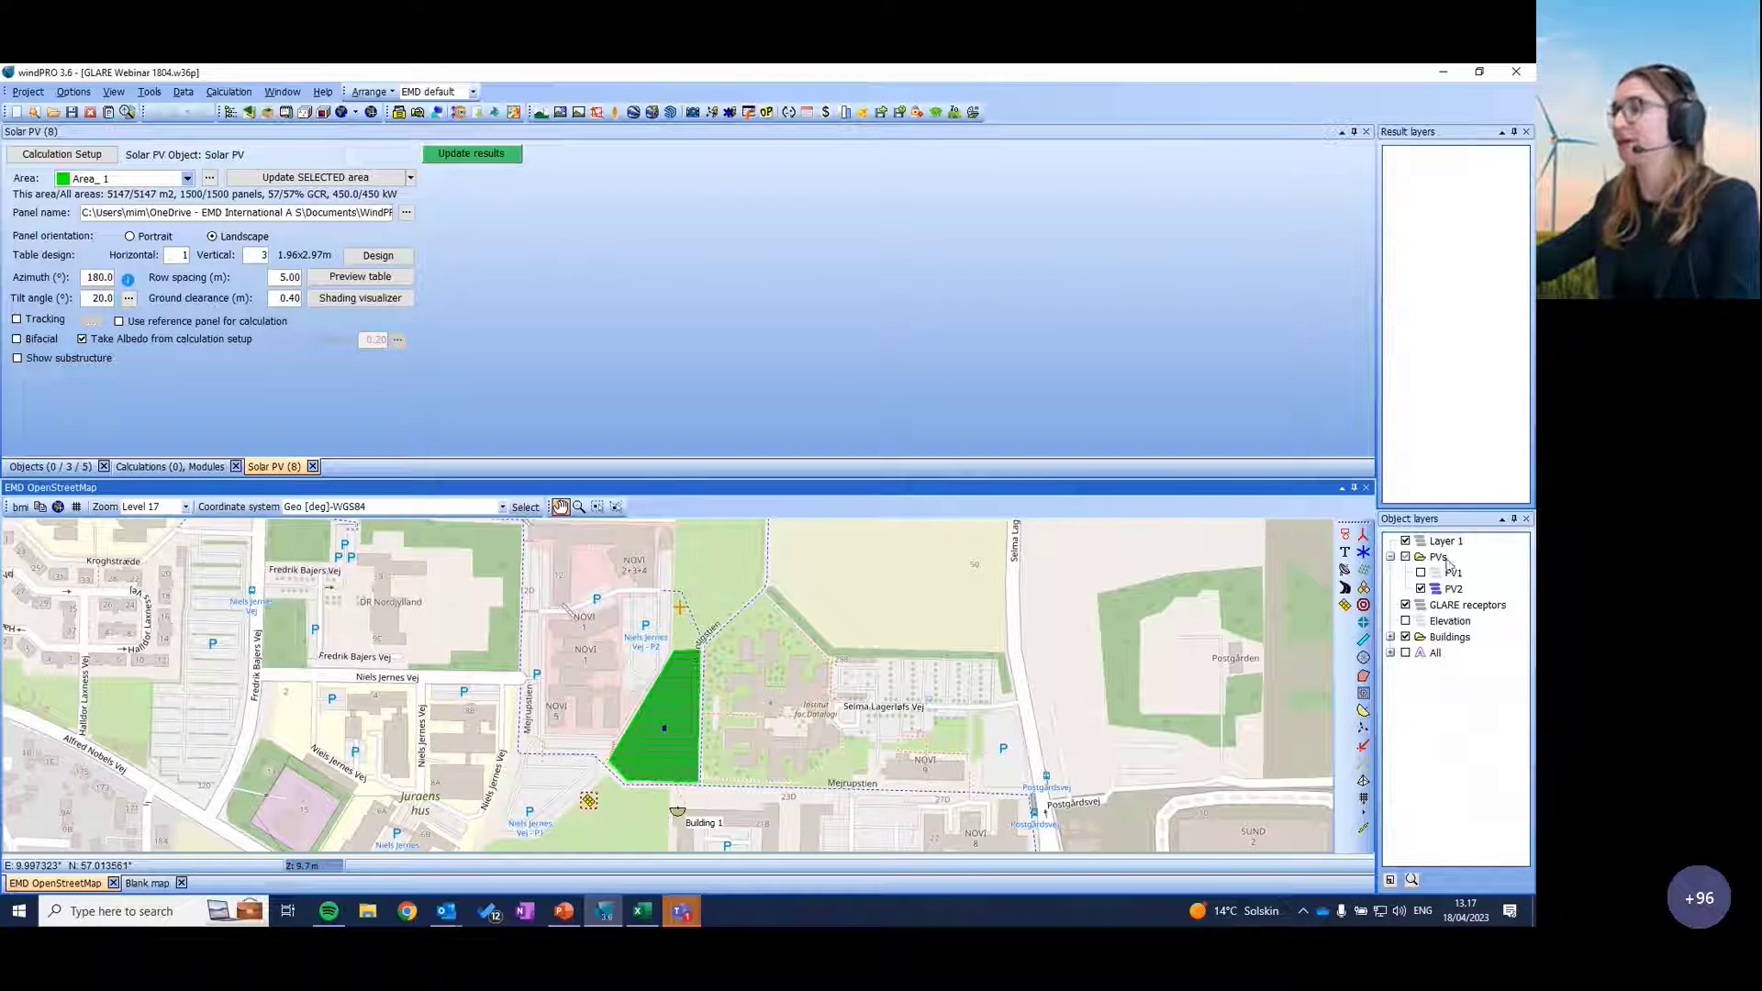
left_click(1420, 573)
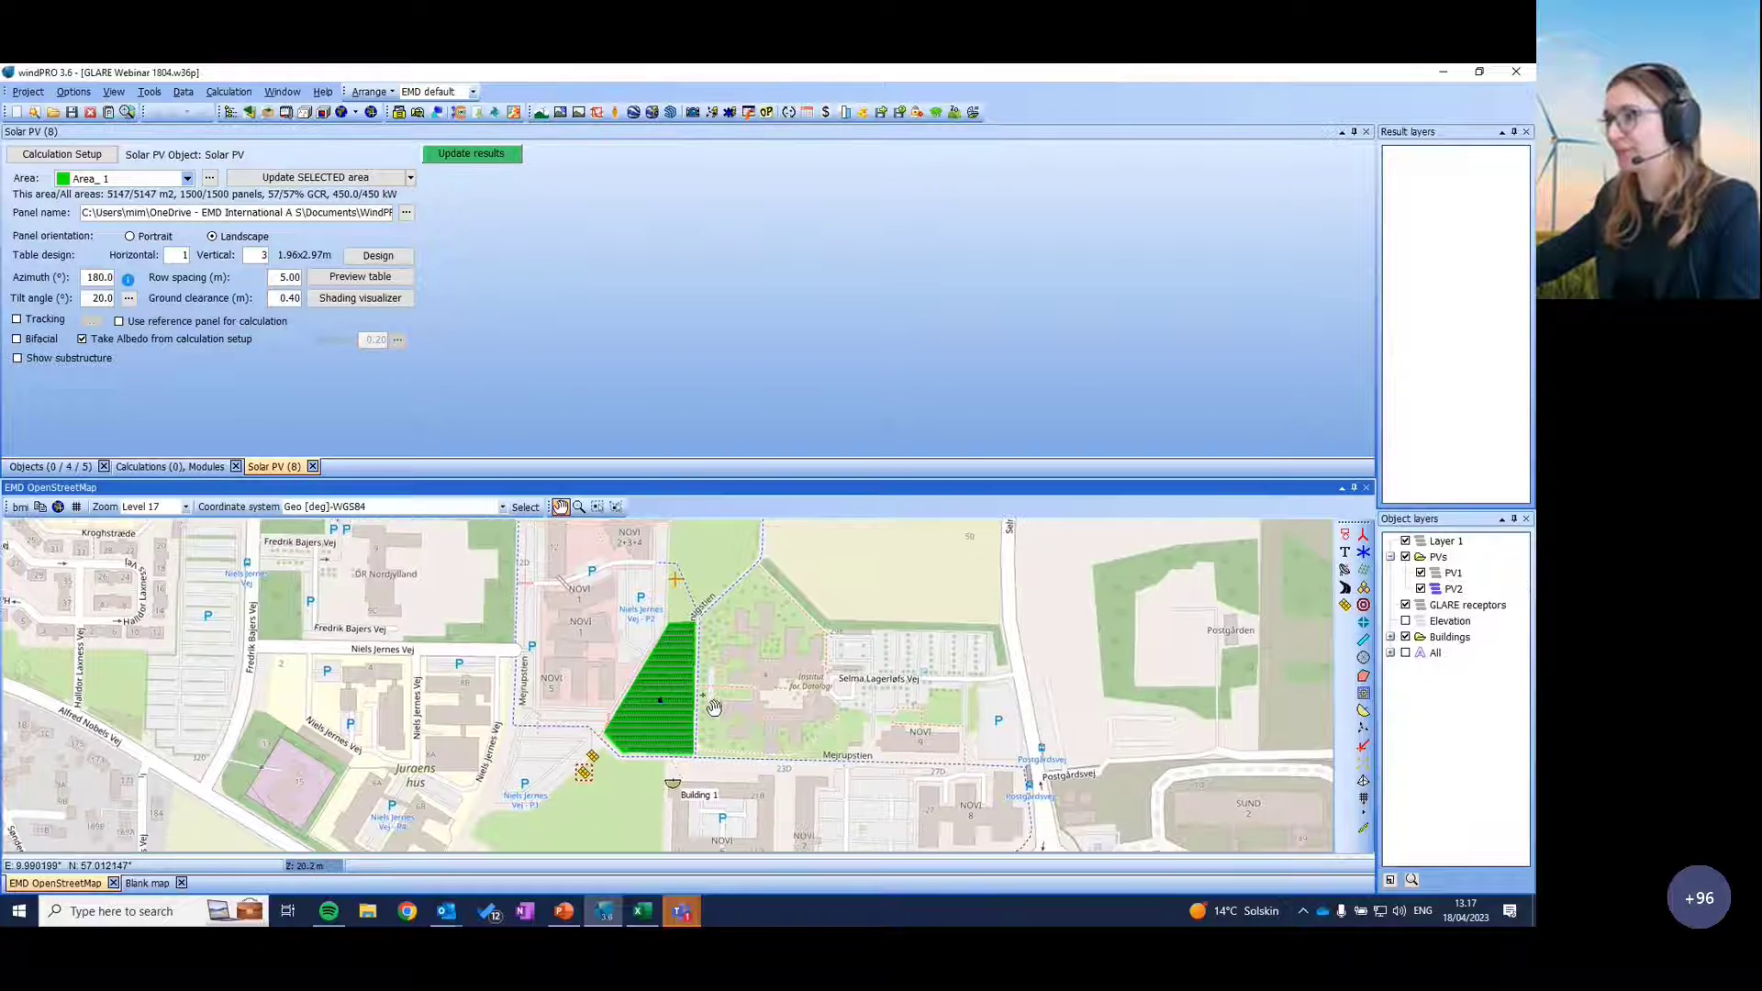
scroll(825, 726, "up", 1)
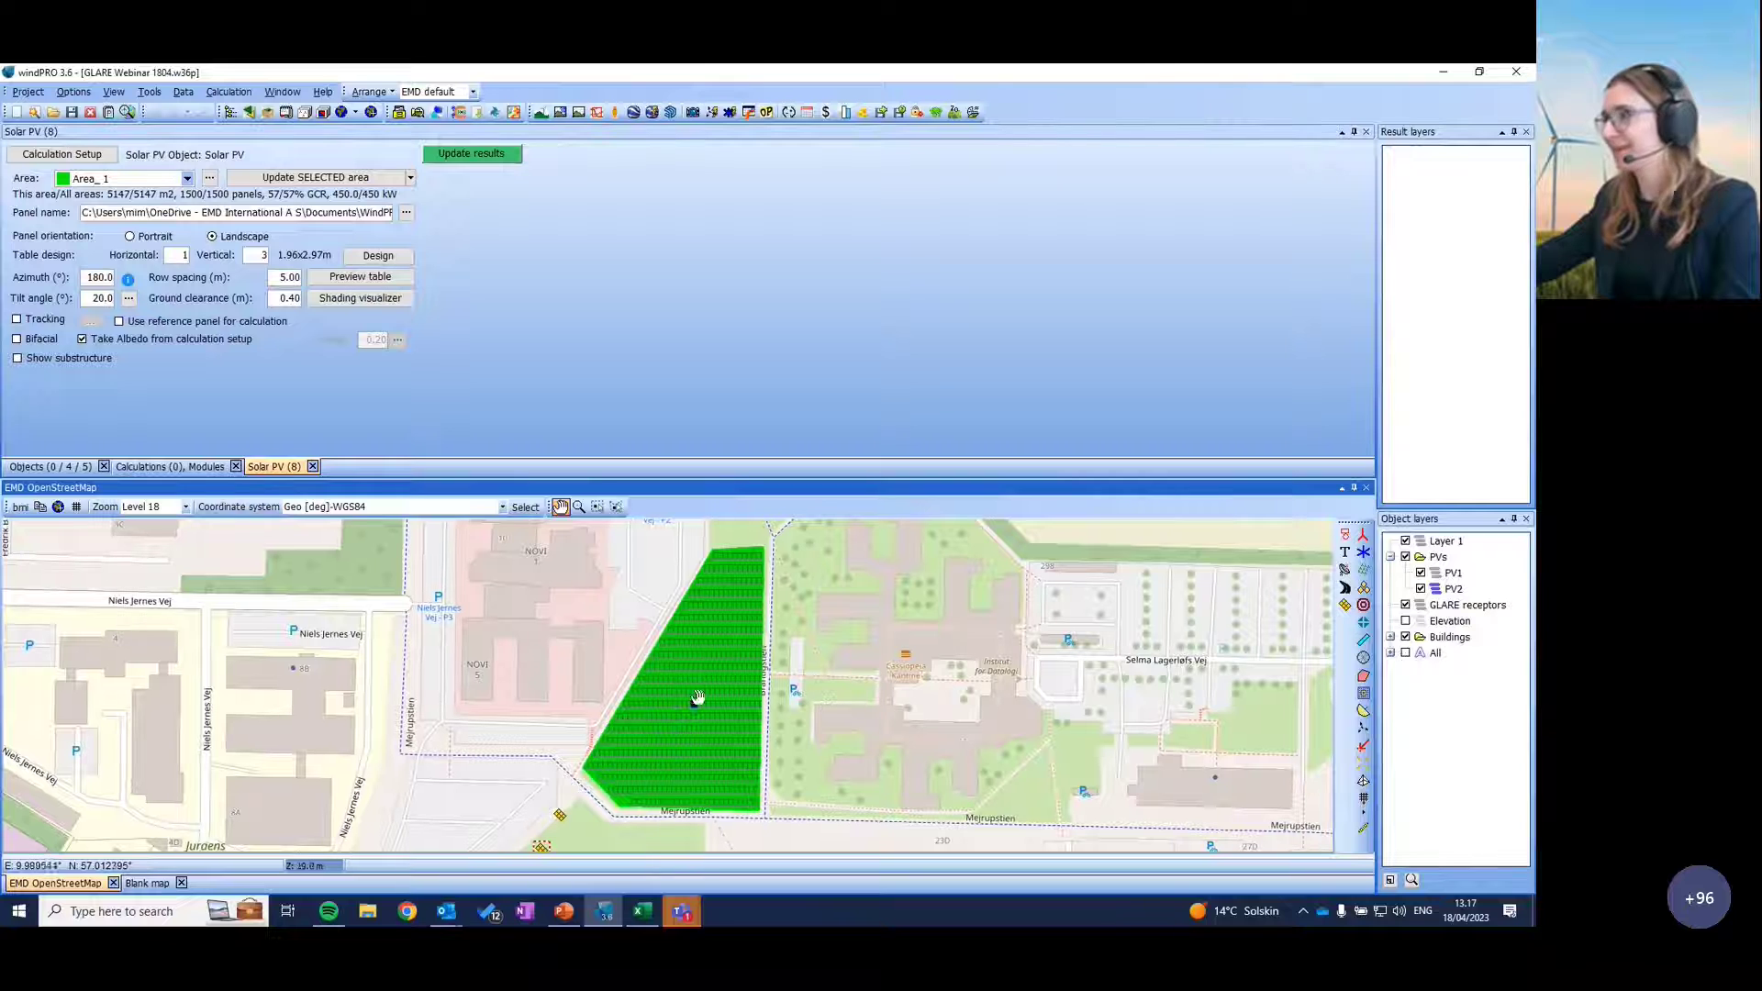
Step: Take the cloned solar PV object out of edit mode, closing its design window, and hide the PV2 layer
left_click(1422, 589)
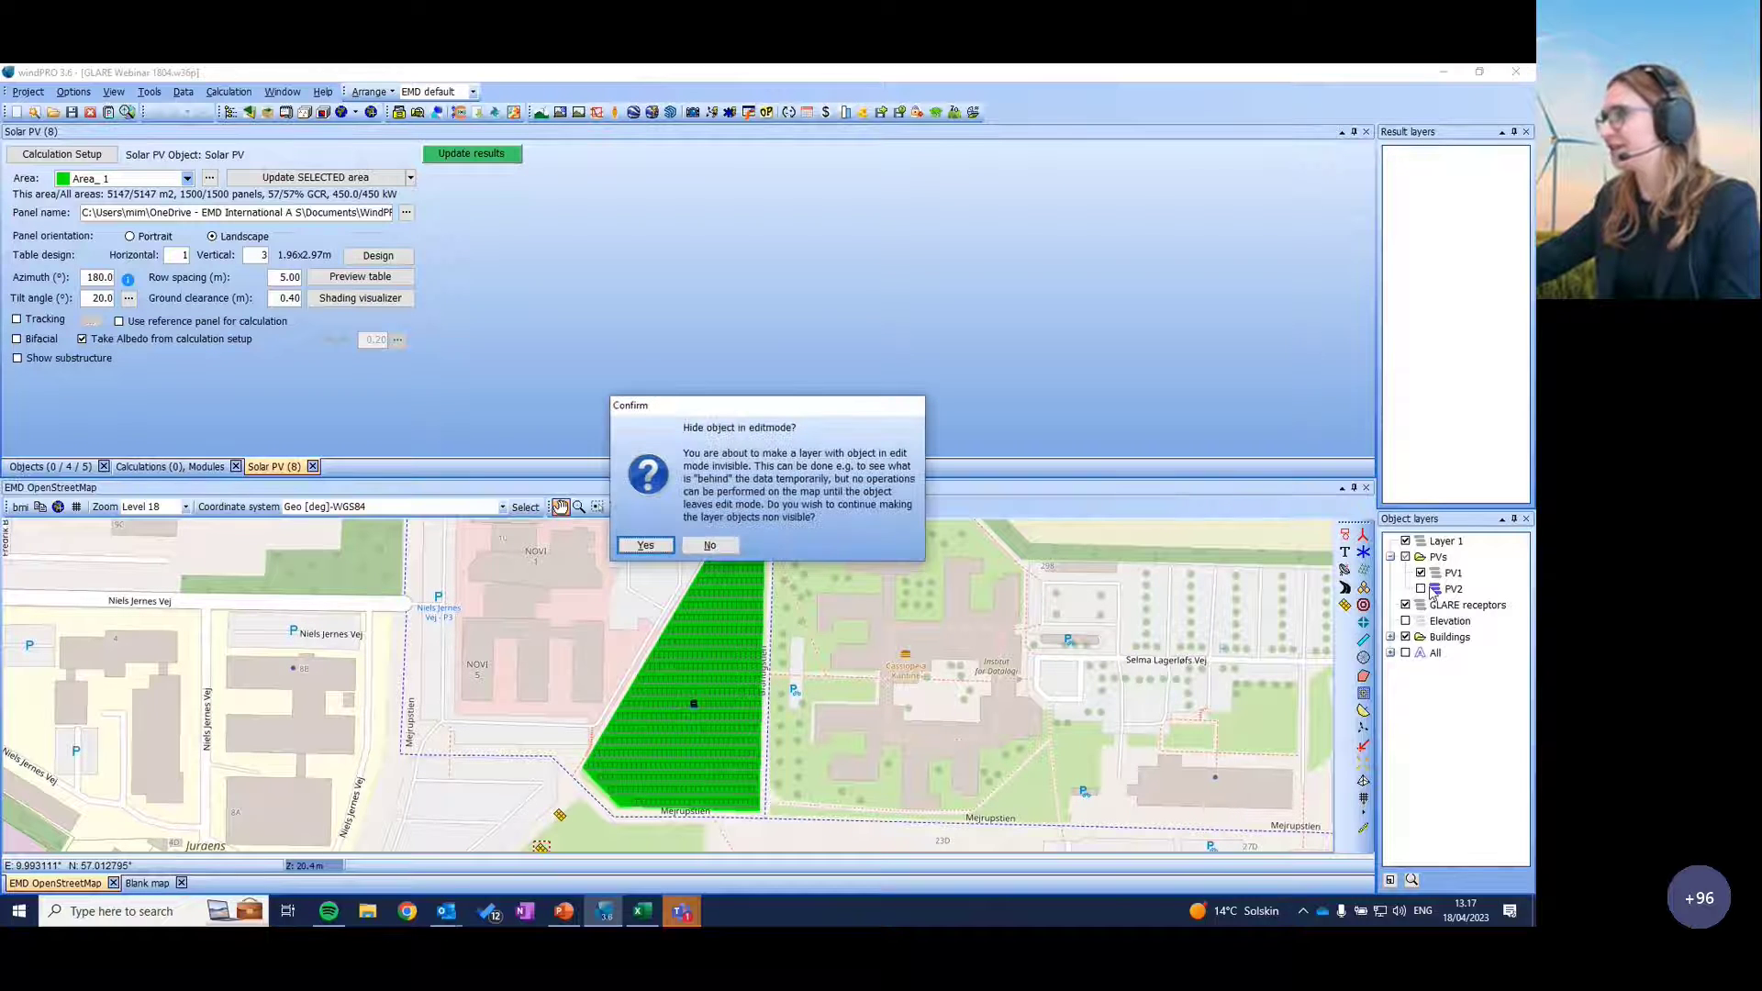
left_click(713, 551)
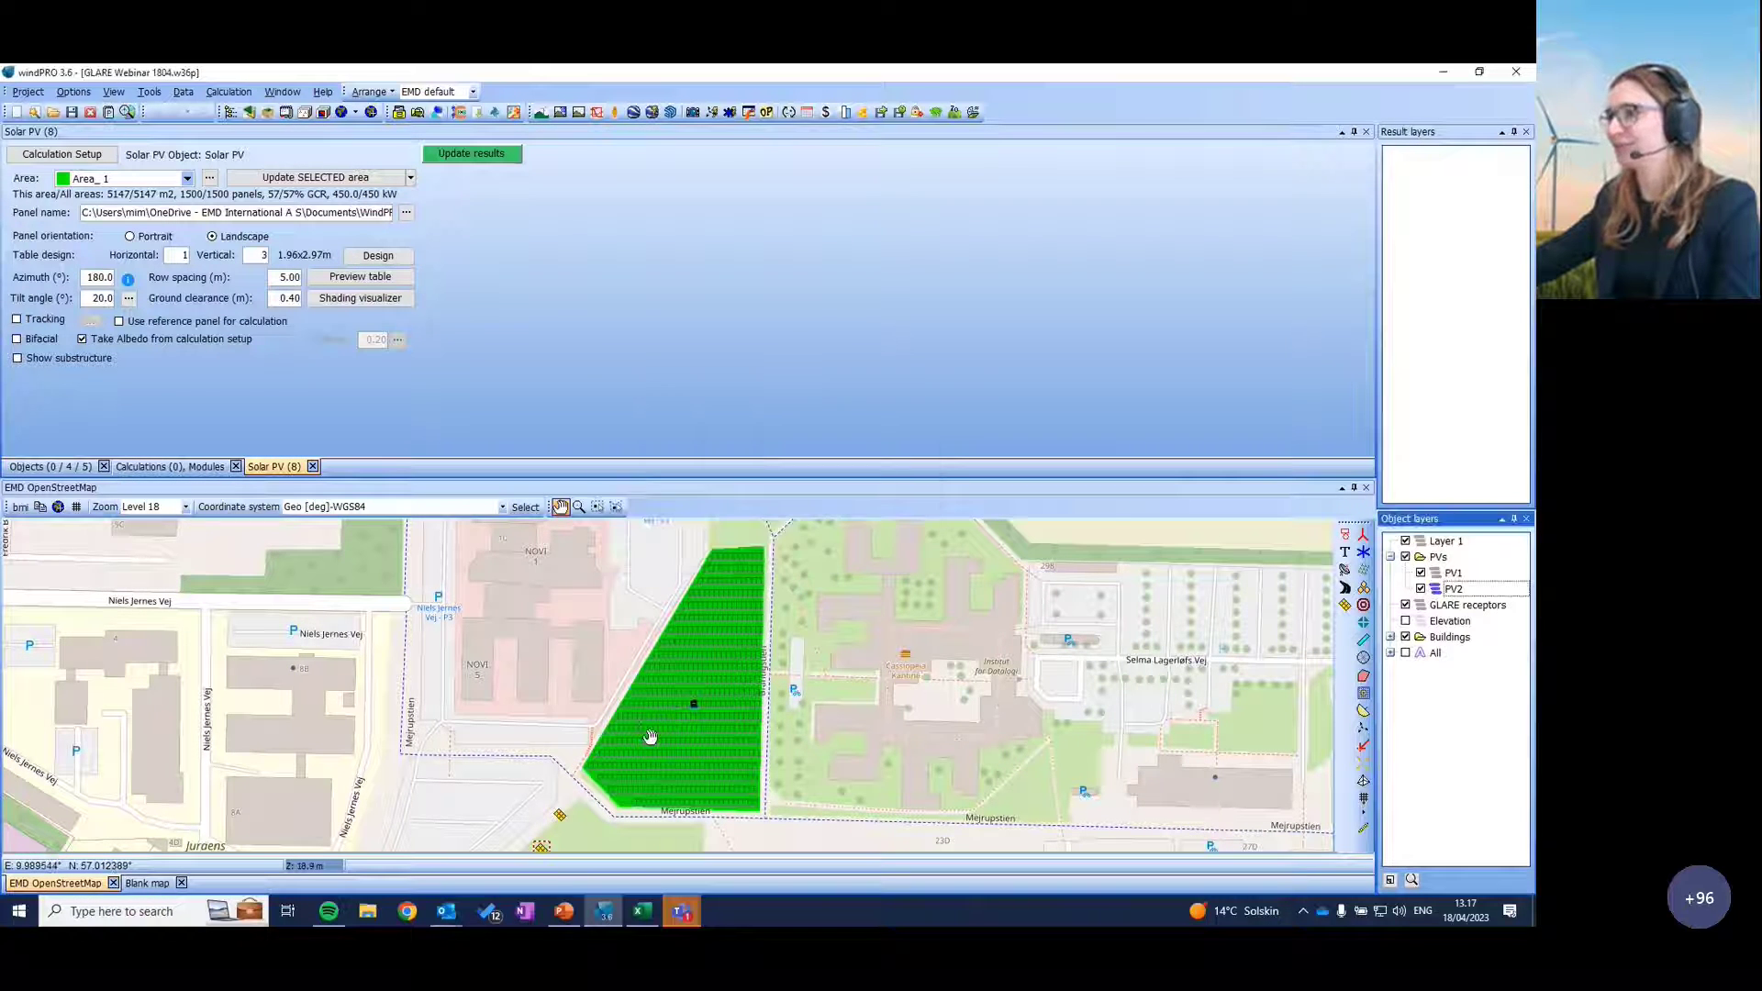
left_click(543, 844)
right_click(542, 844)
left_click(561, 815)
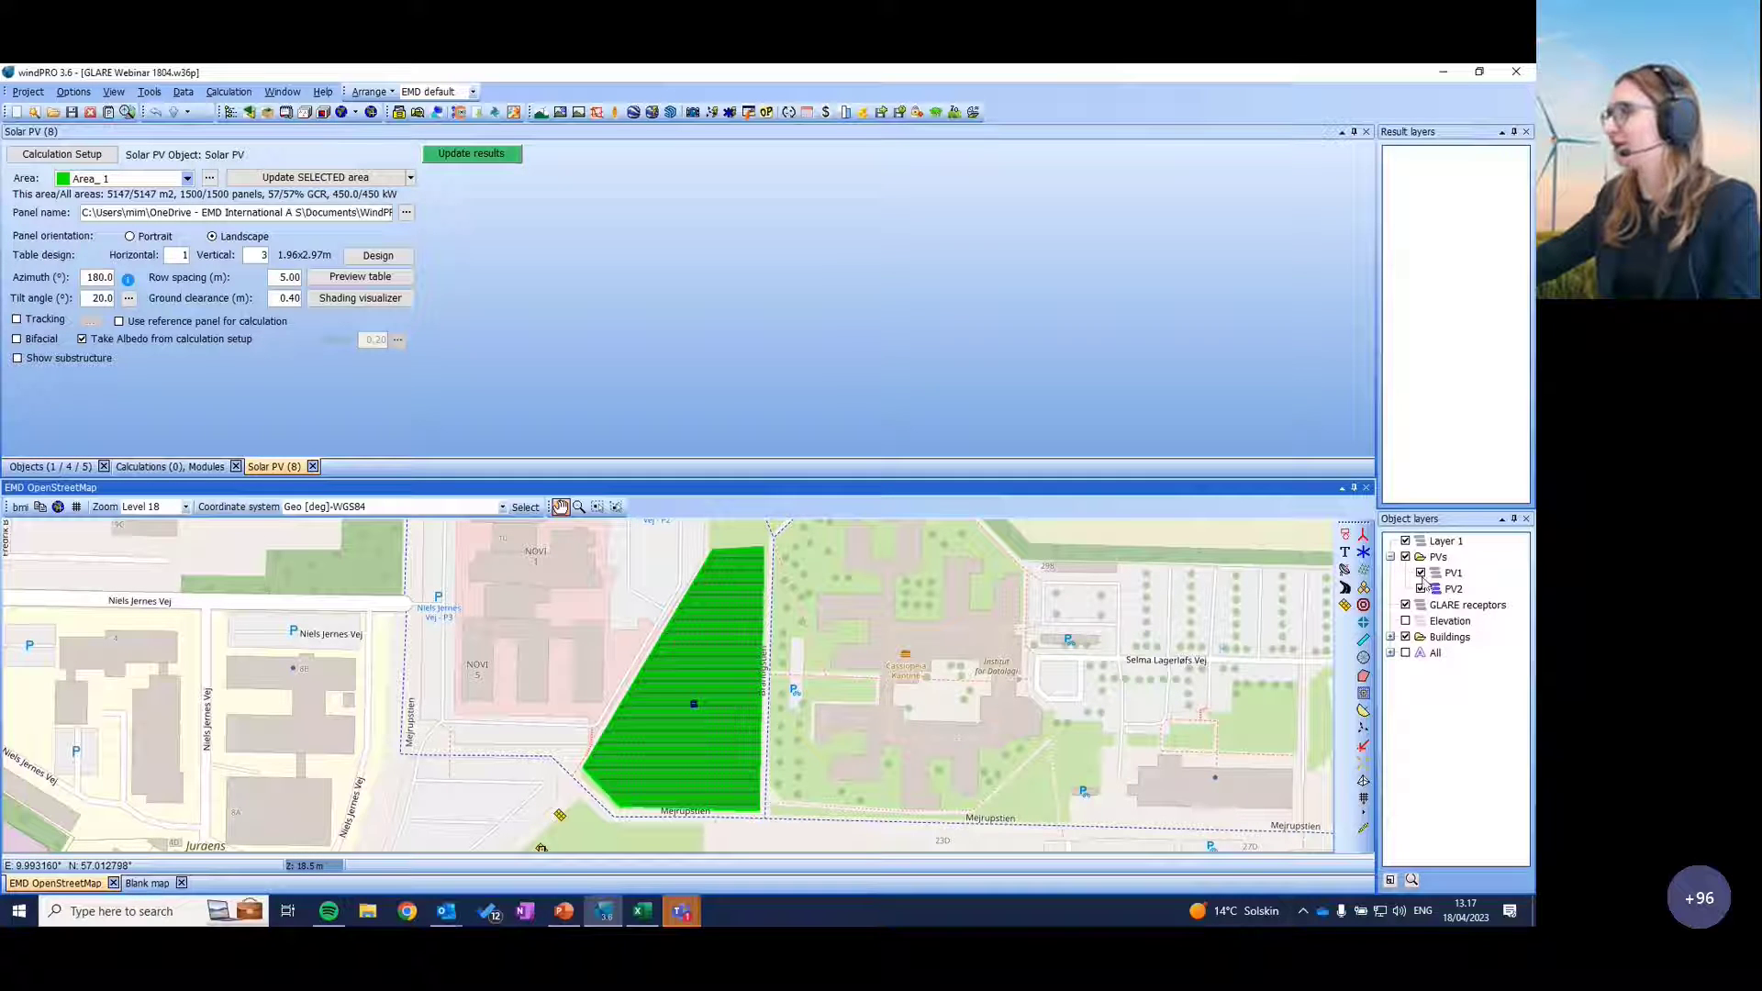
left_click(313, 466)
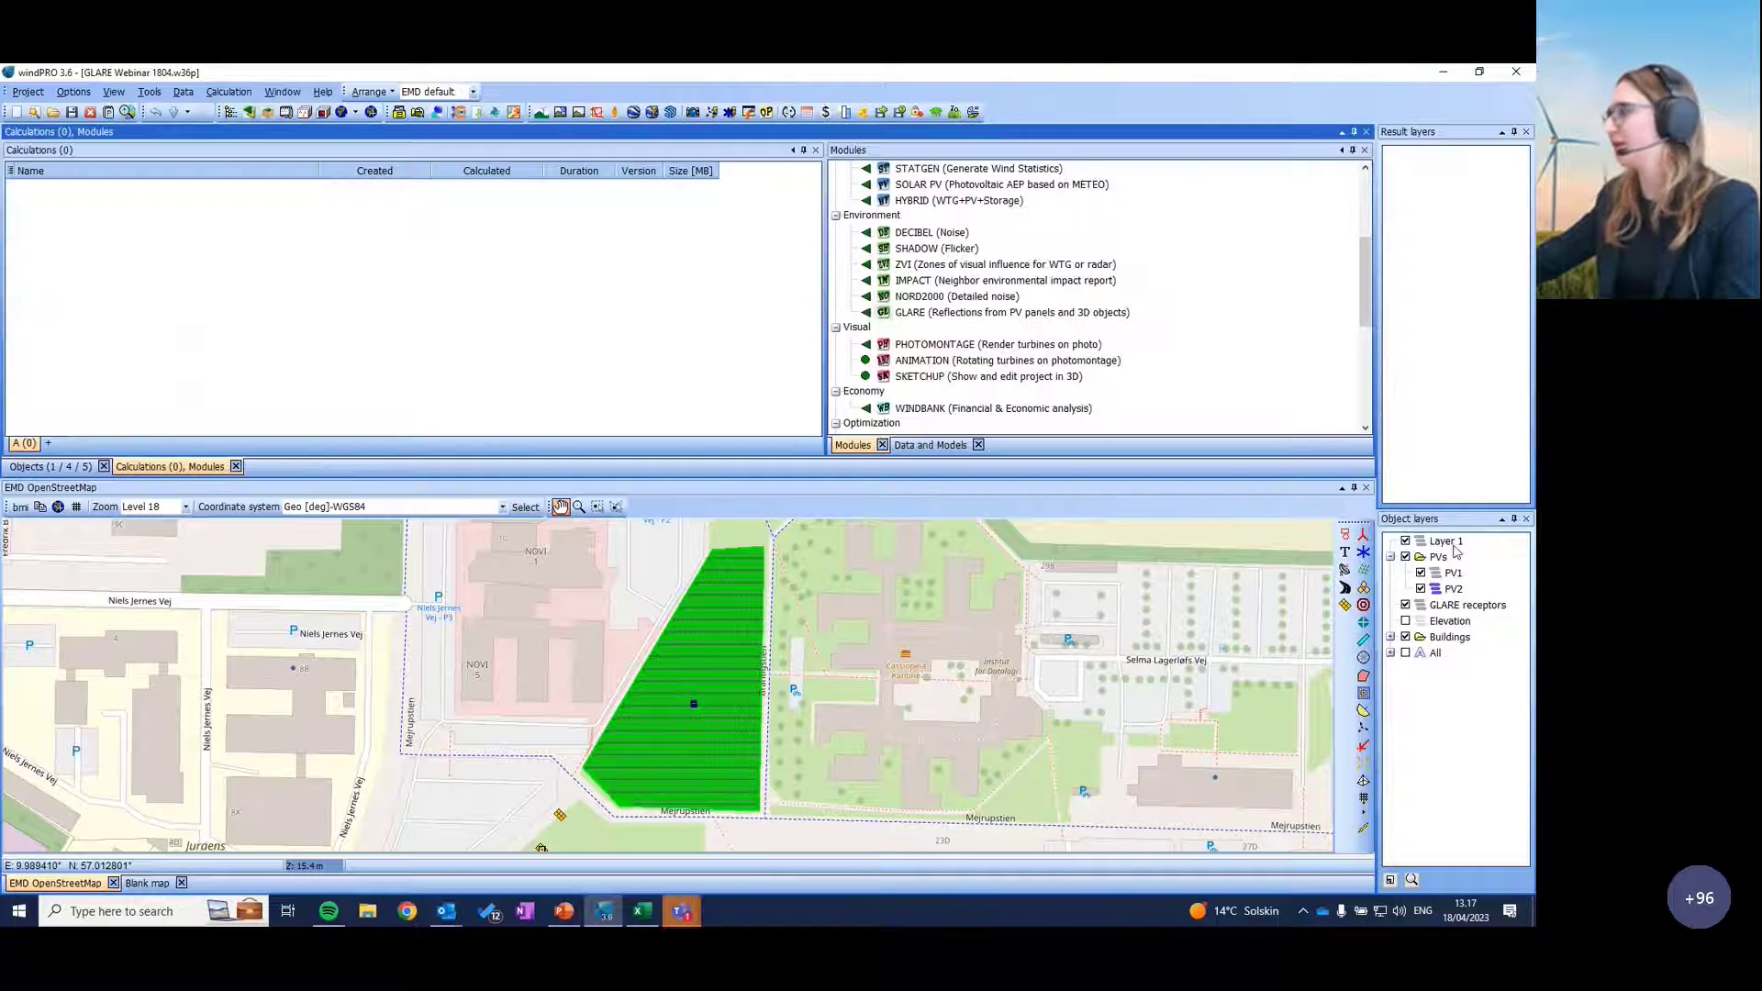
left_click(1420, 589)
Step: Insert a shadow/glare receptor beside the NOVI 5 building, just west of the solar PV area
scroll(851, 693, "down", 1)
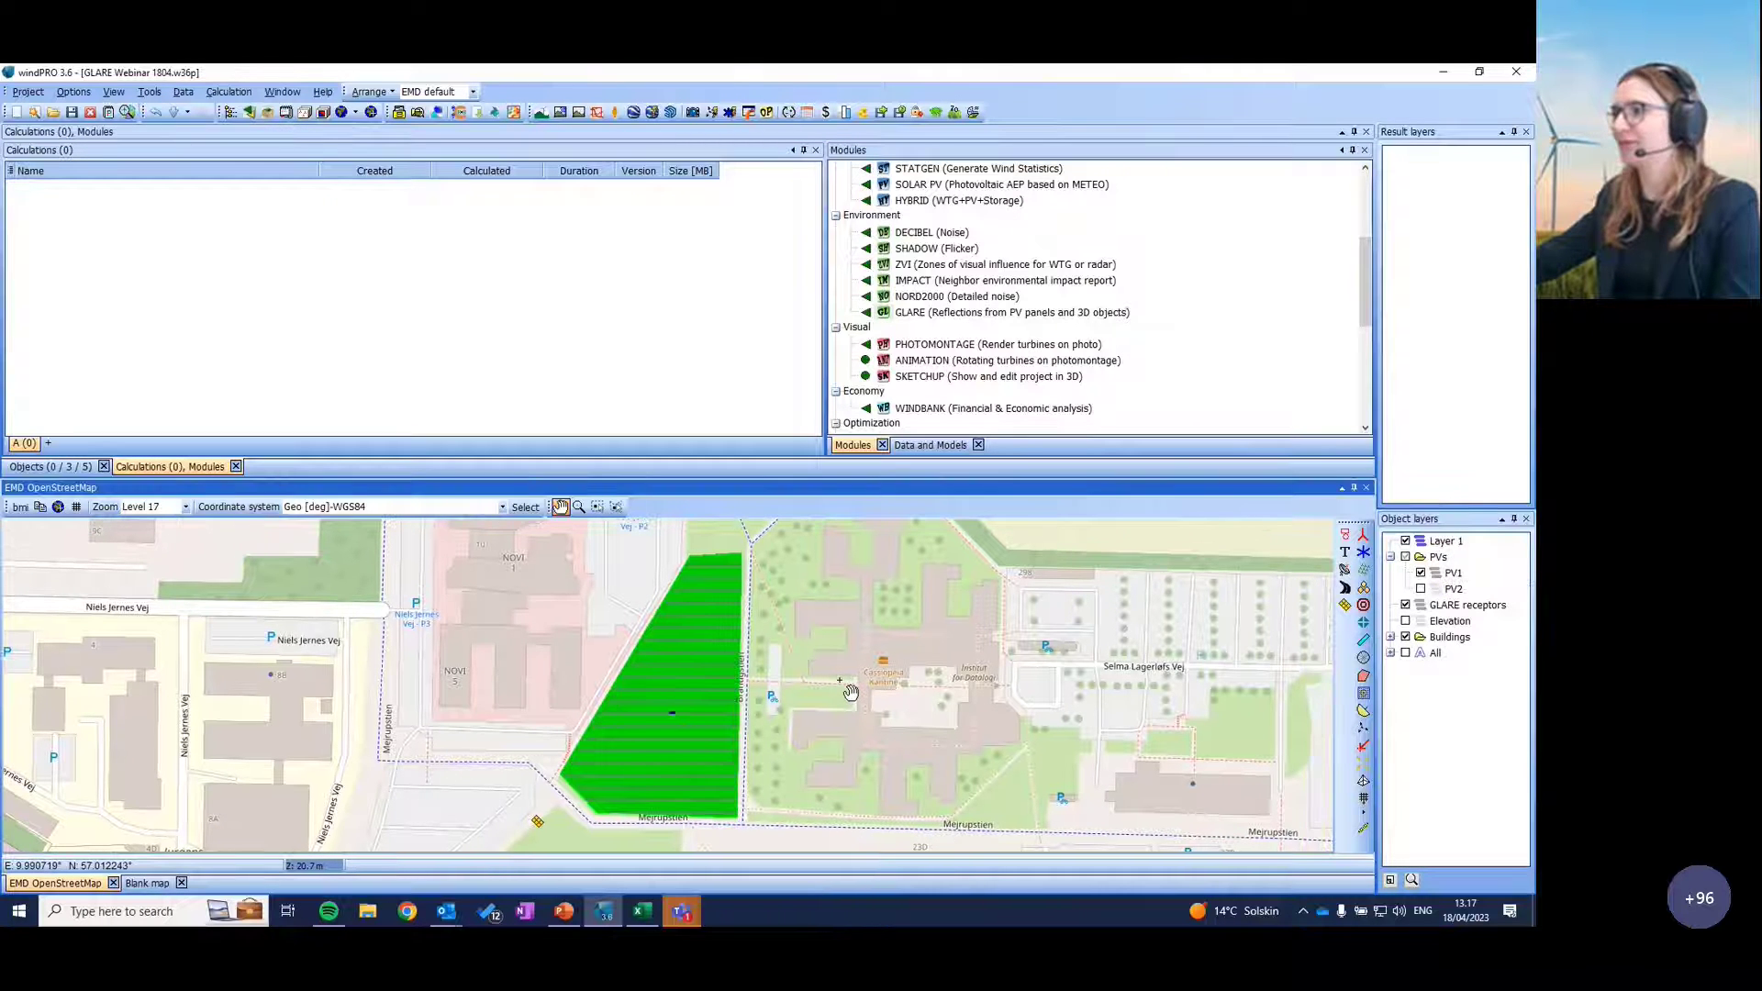
scroll(851, 692, "down", 1)
left_click_drag(850, 693, 748, 718)
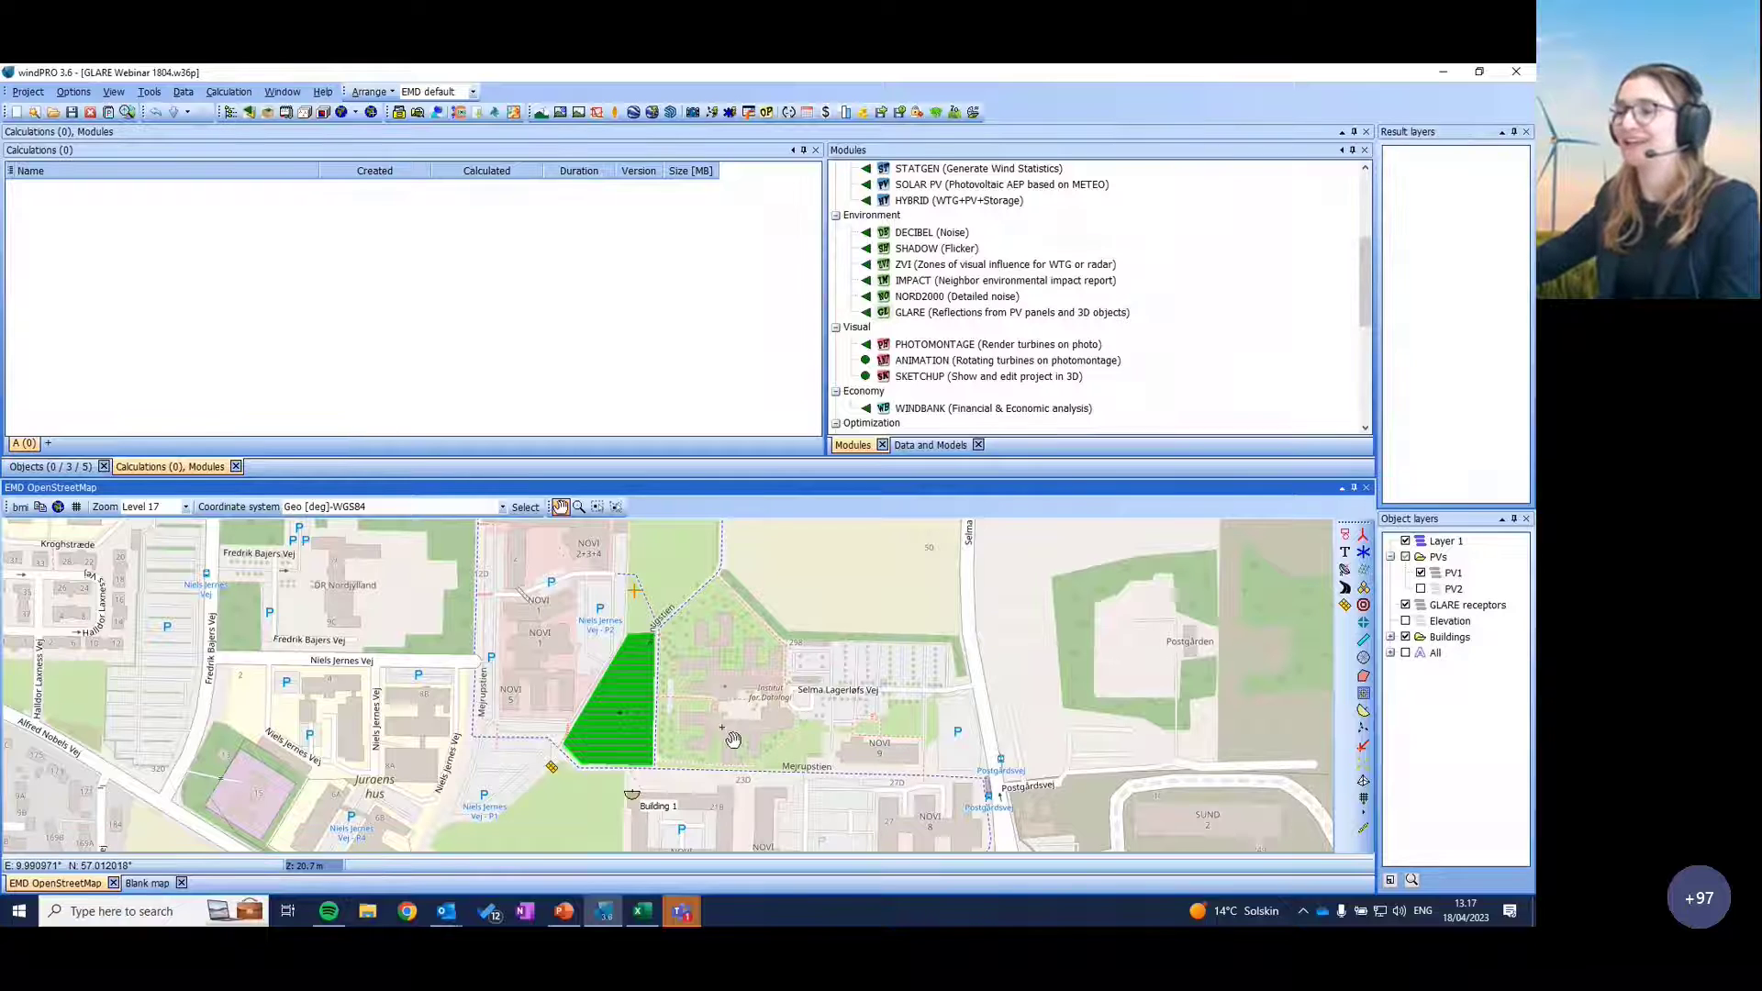
left_click_drag(722, 769, 740, 762)
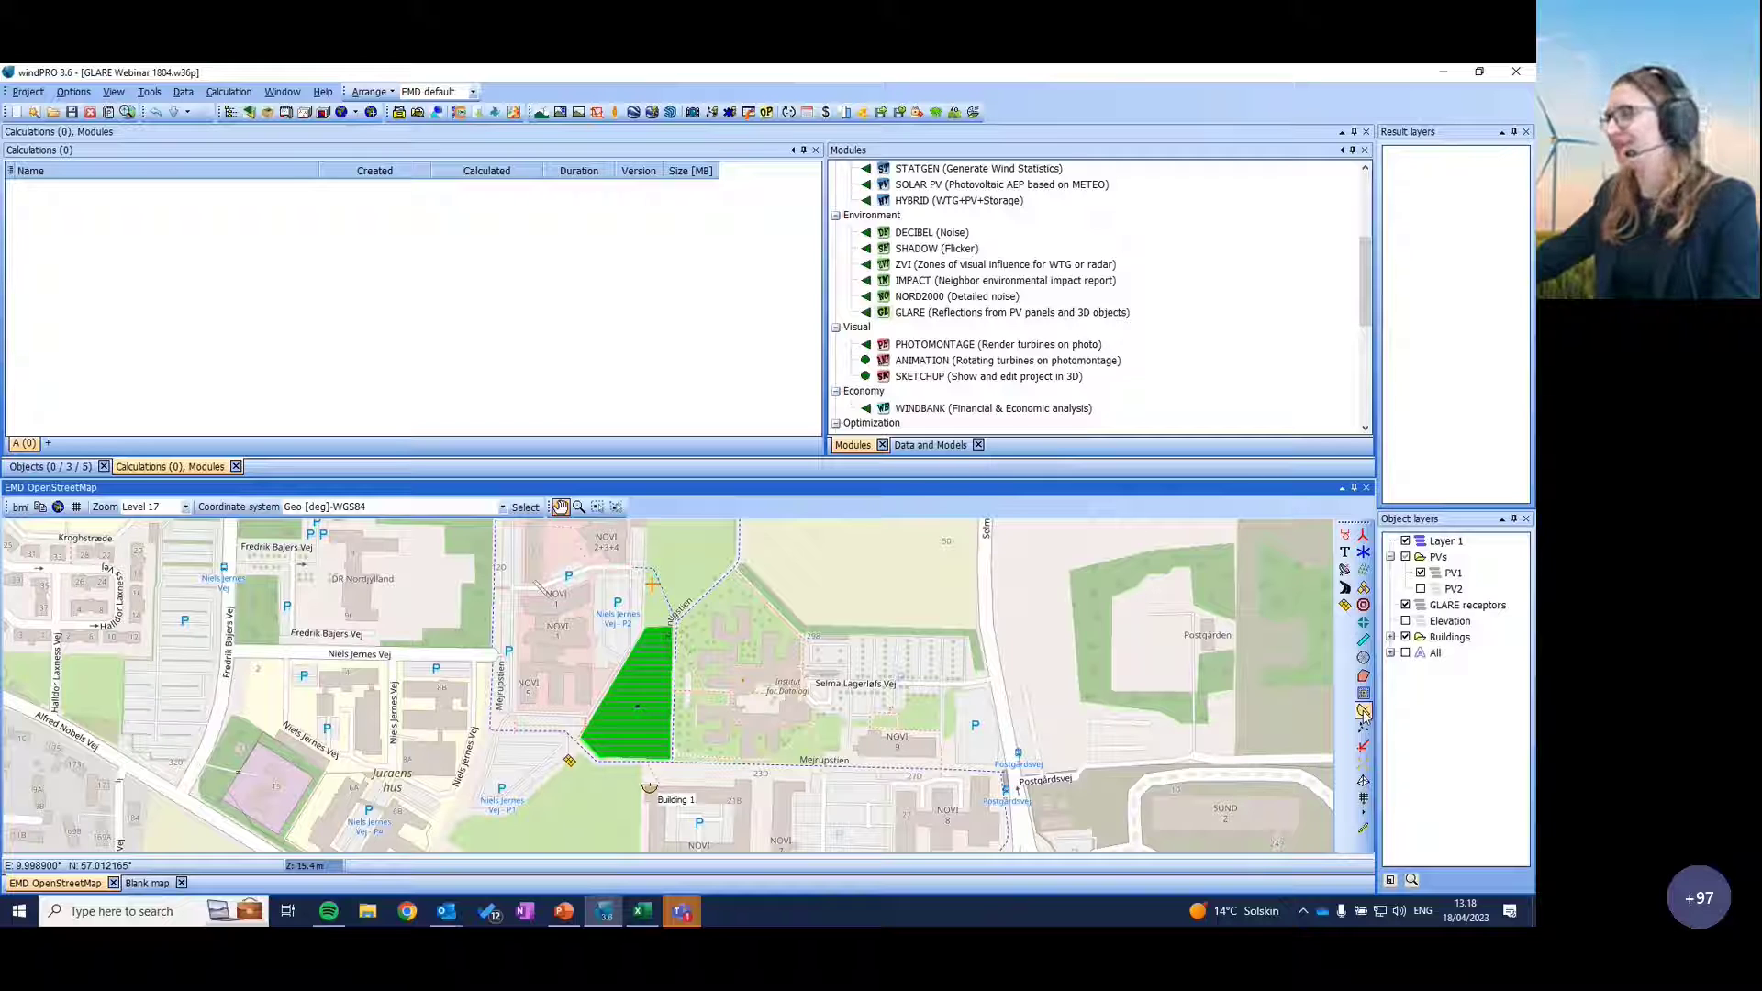
left_click(1364, 712)
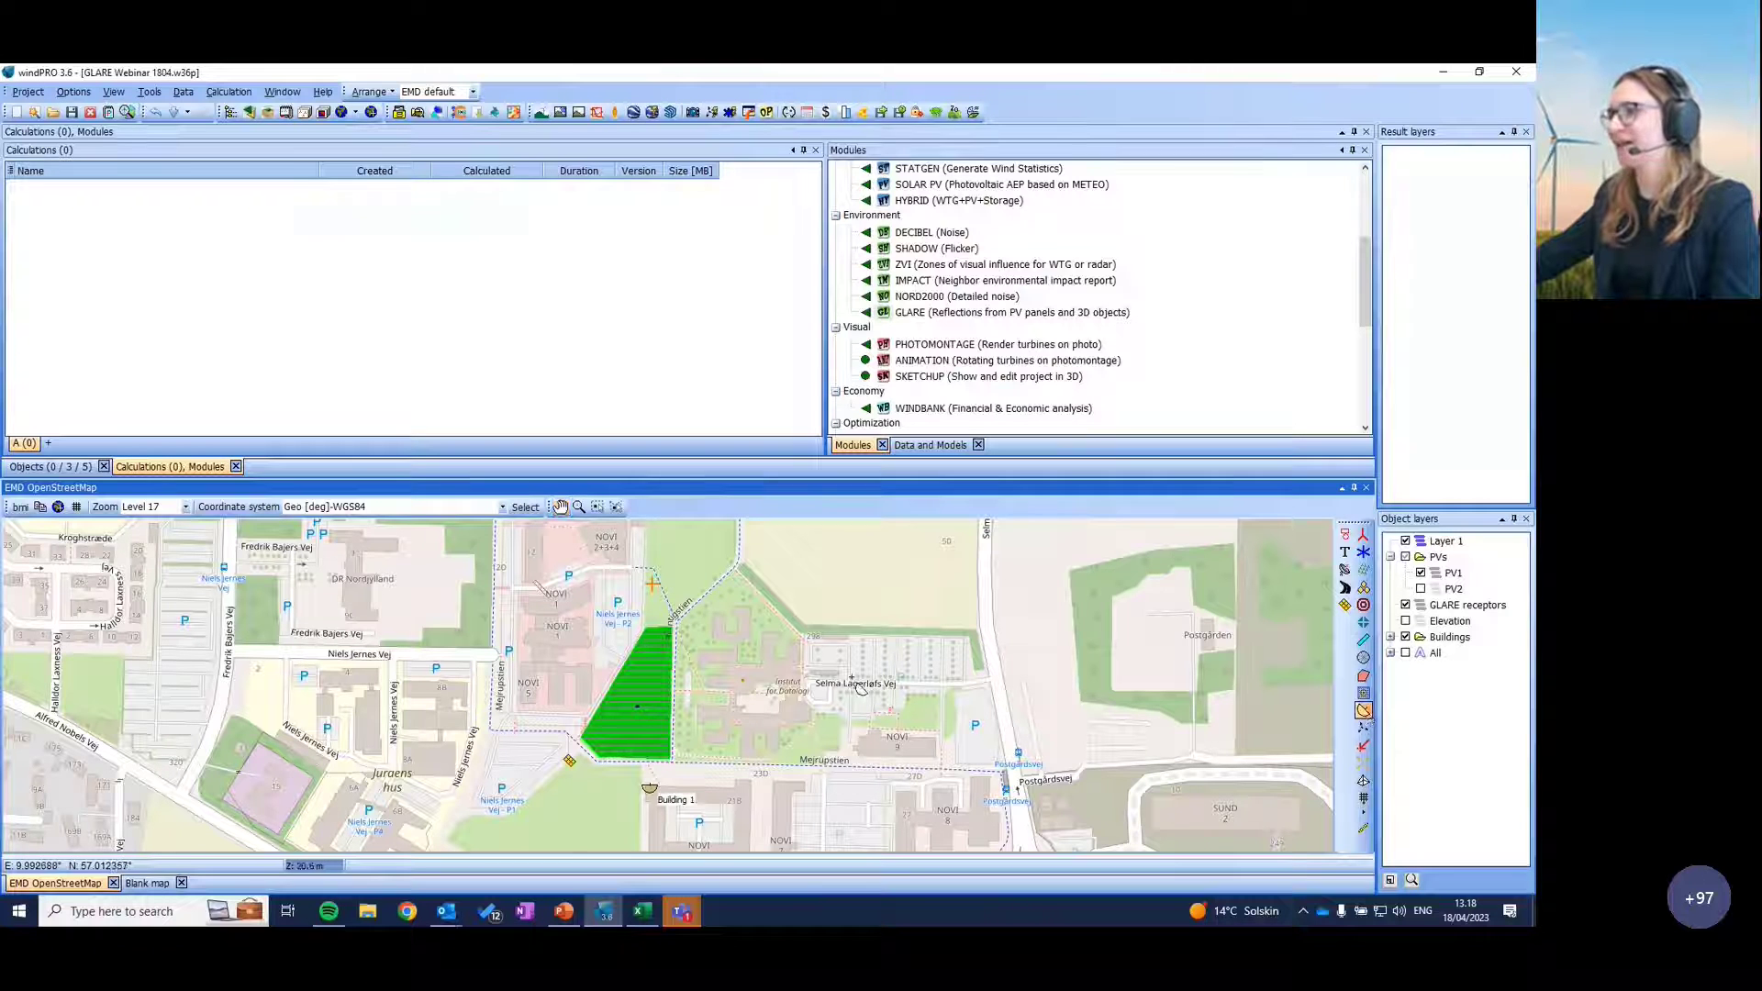
left_click(590, 686)
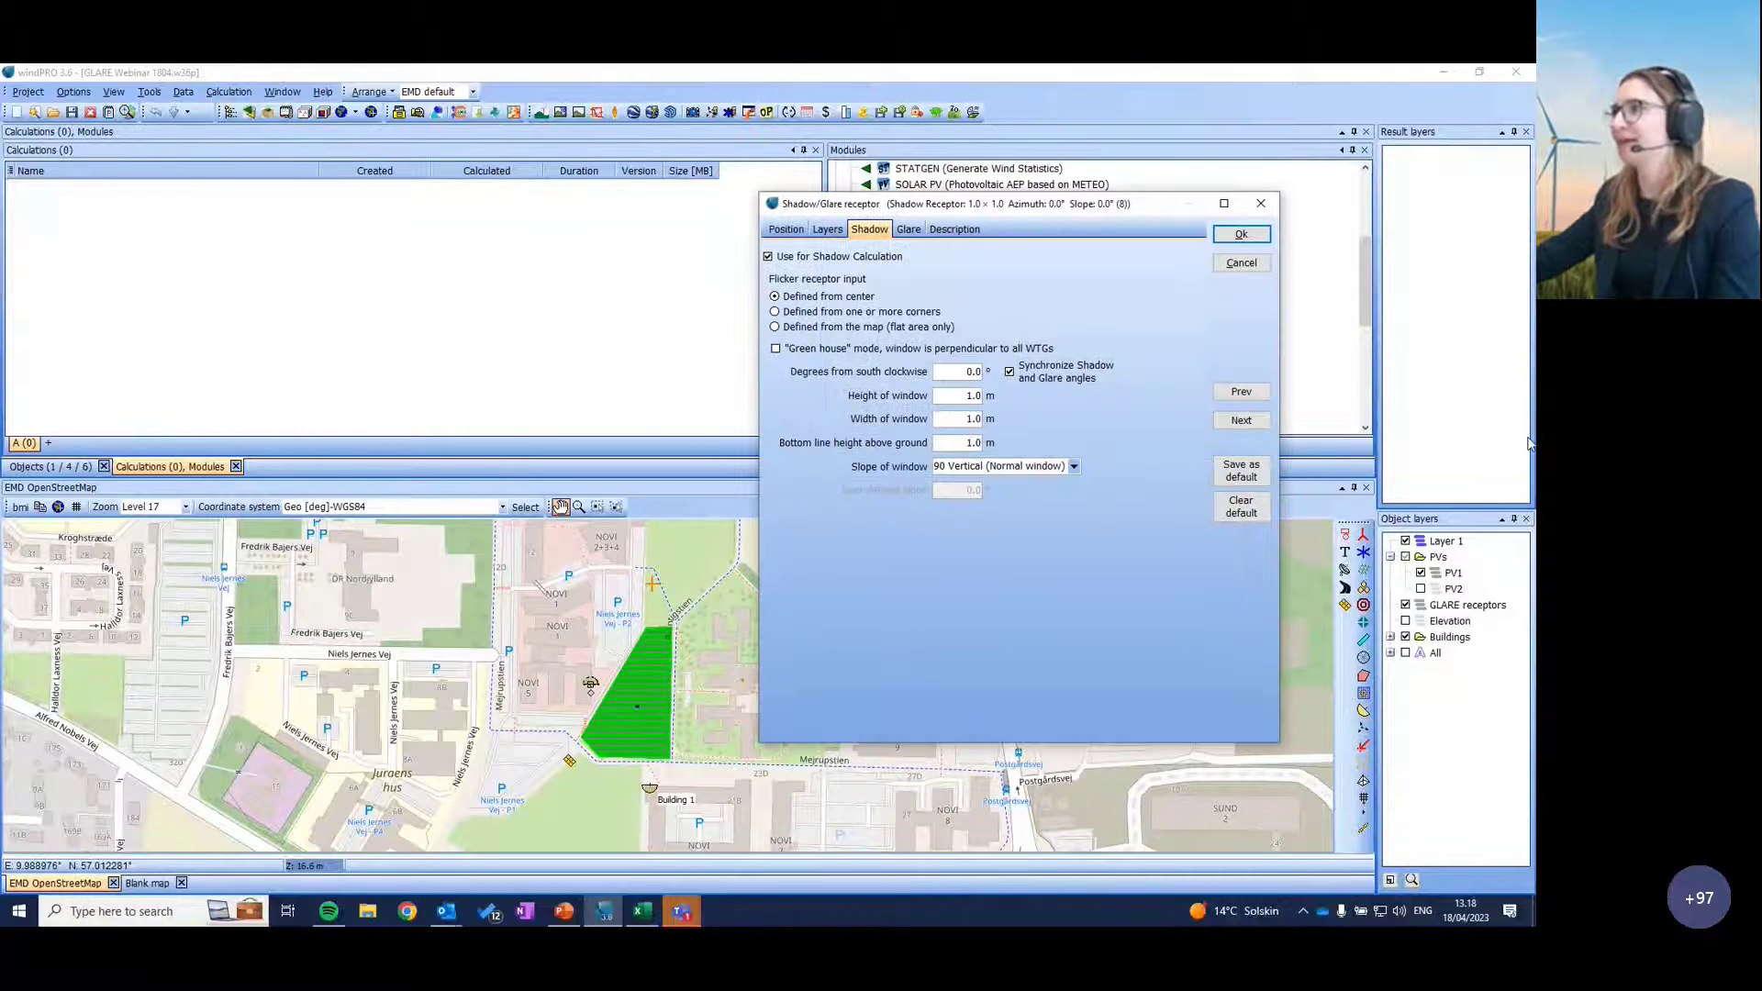
Step: Exclude the new receptor from the shadow calculation and enable it for the glare calculation
left_click(768, 257)
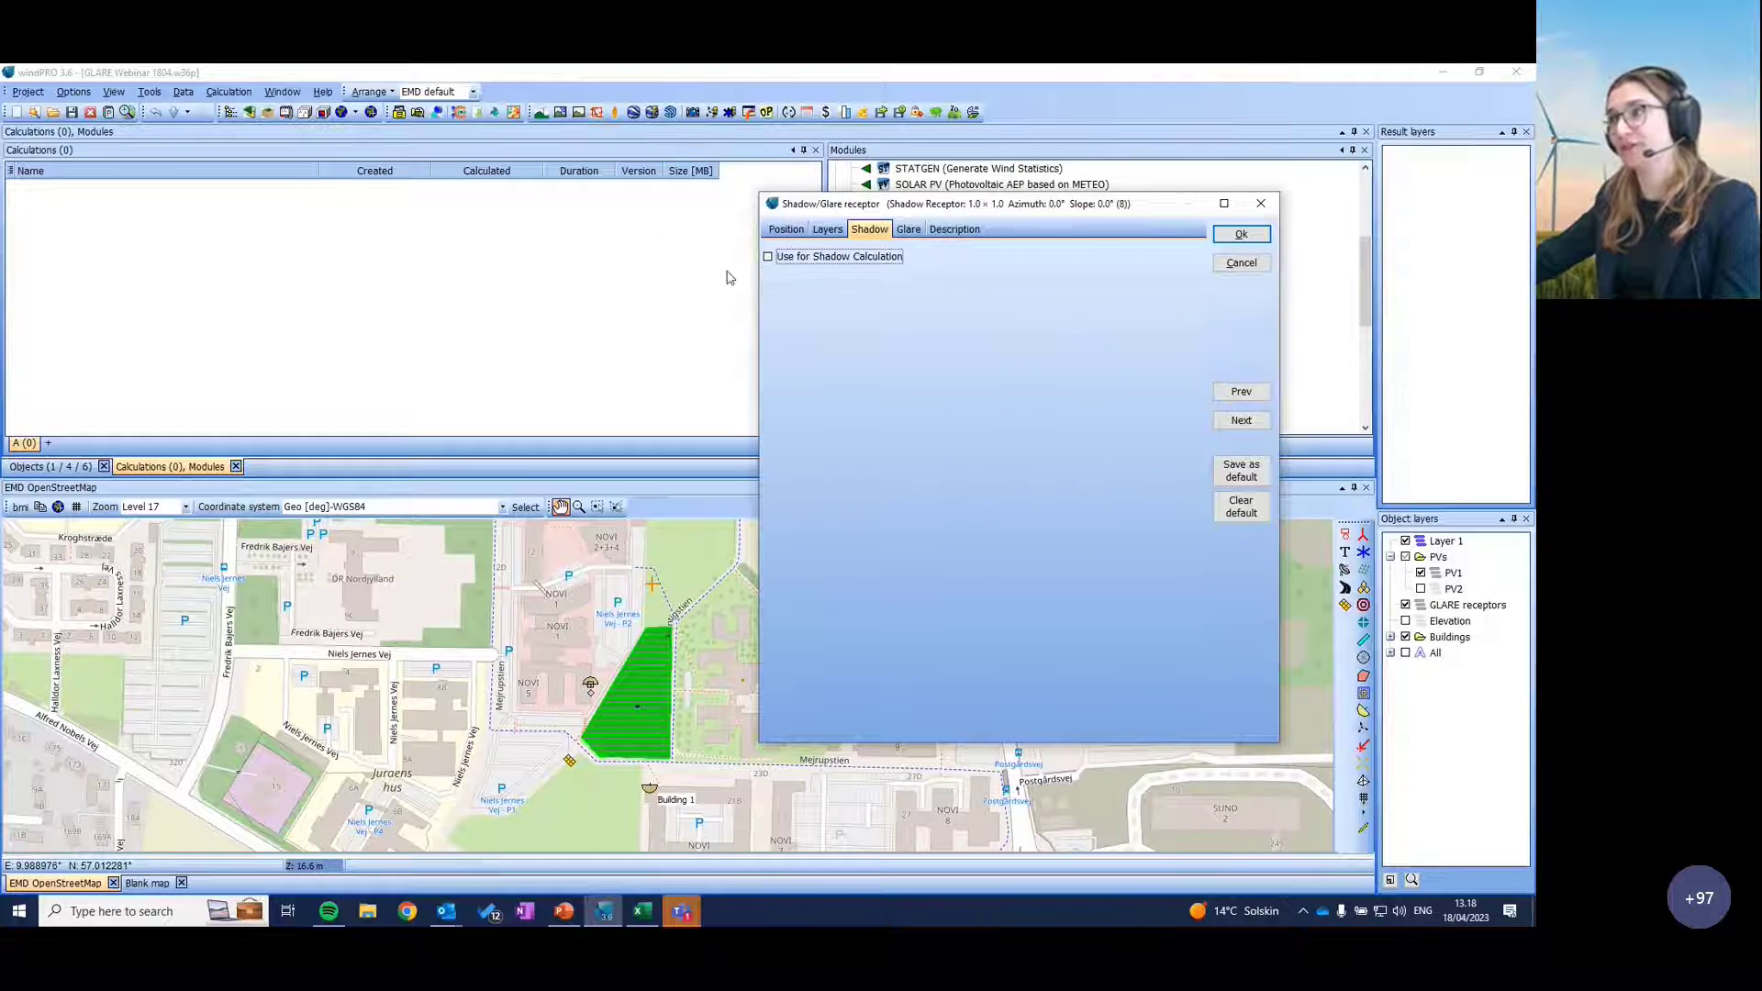
left_click(908, 230)
left_click(768, 257)
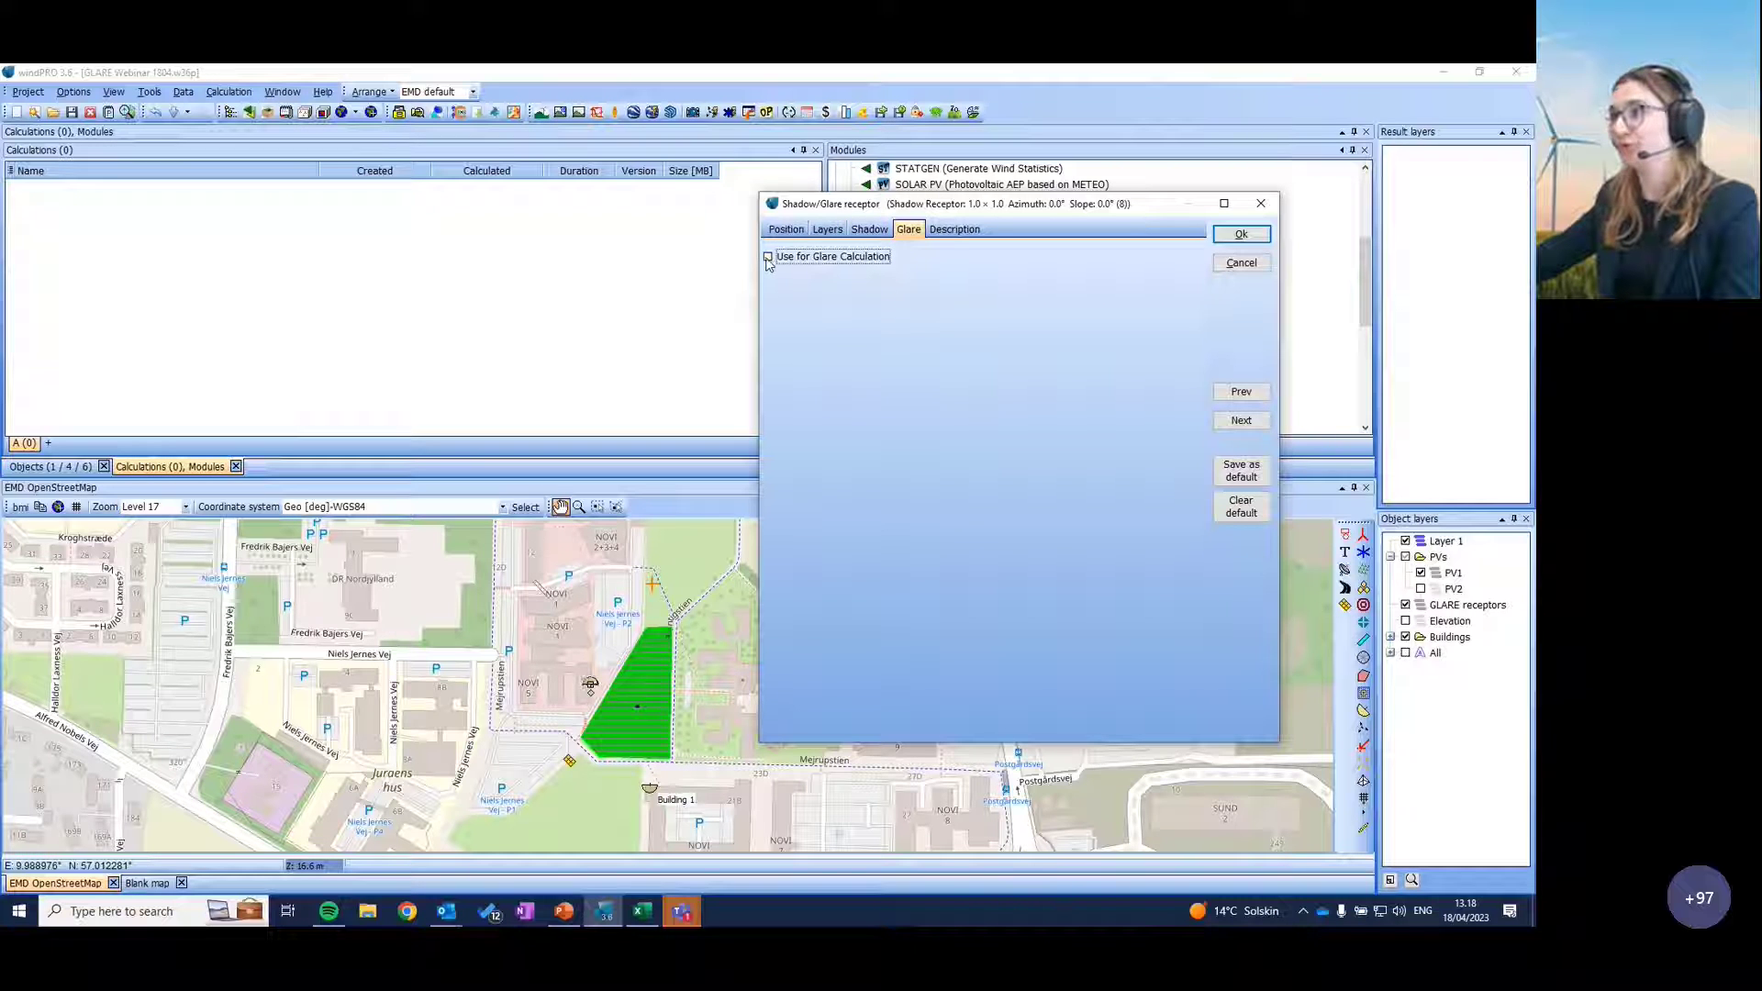
left_click(768, 257)
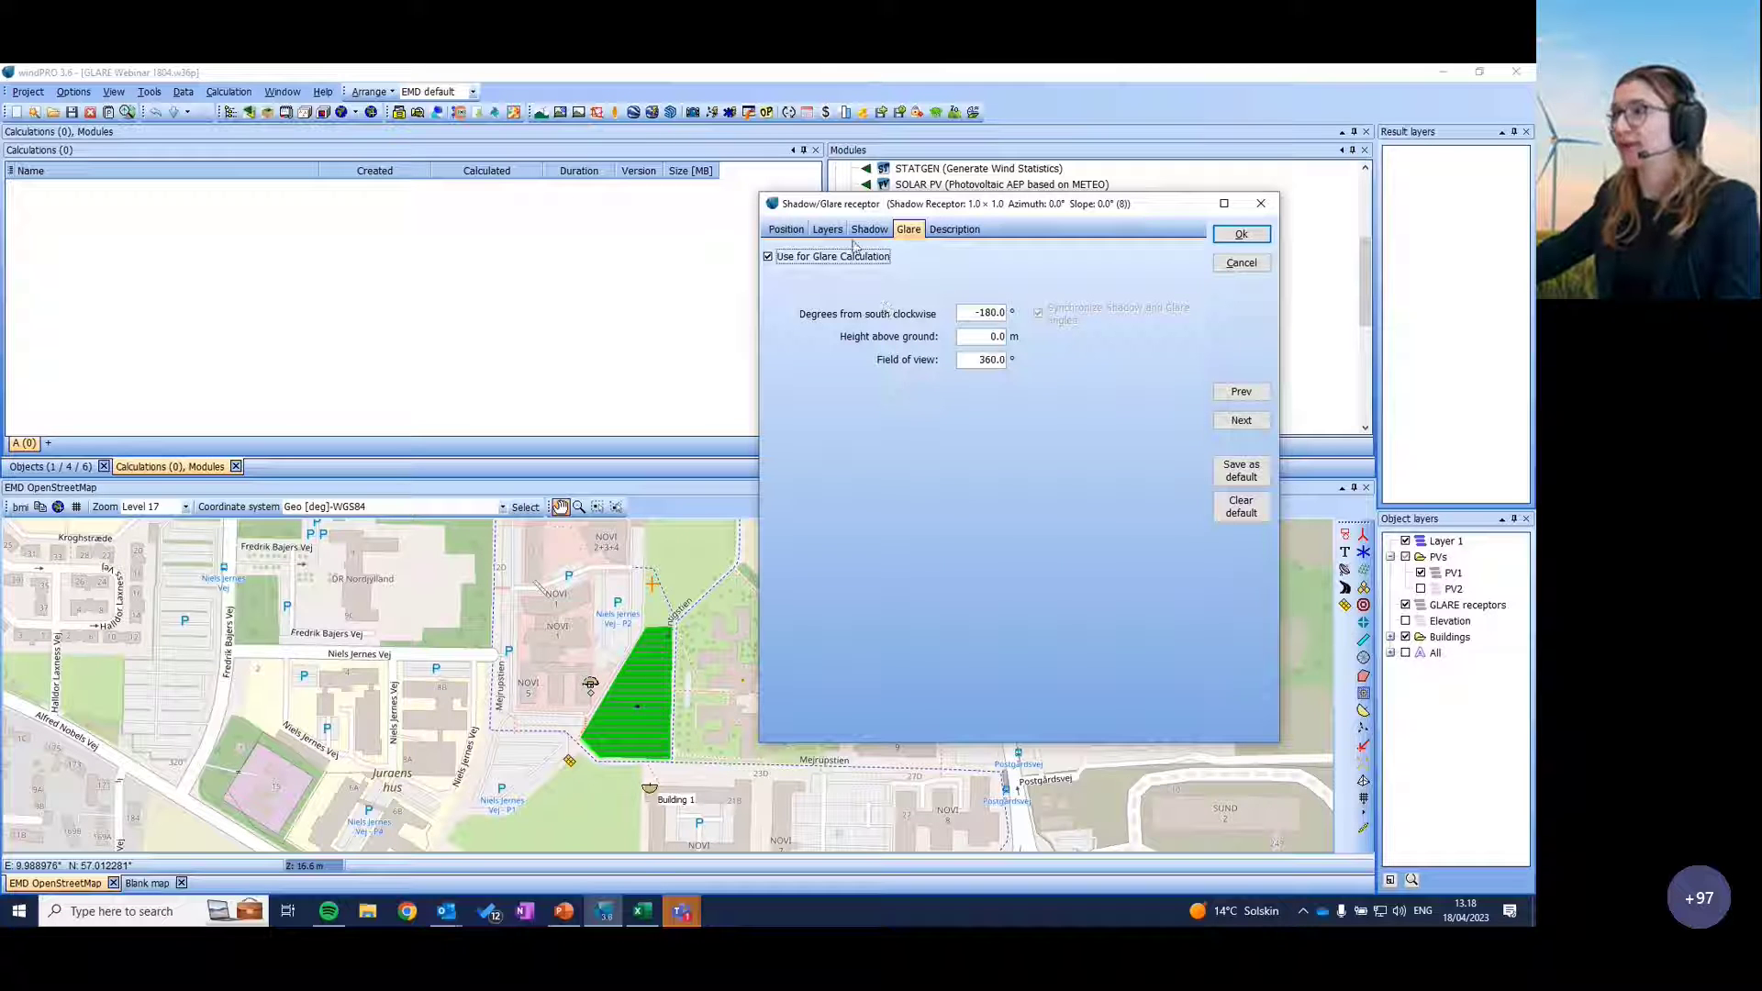
Step: Set the receptor's glare orientation to -90° from south clockwise
left_click(1001, 360)
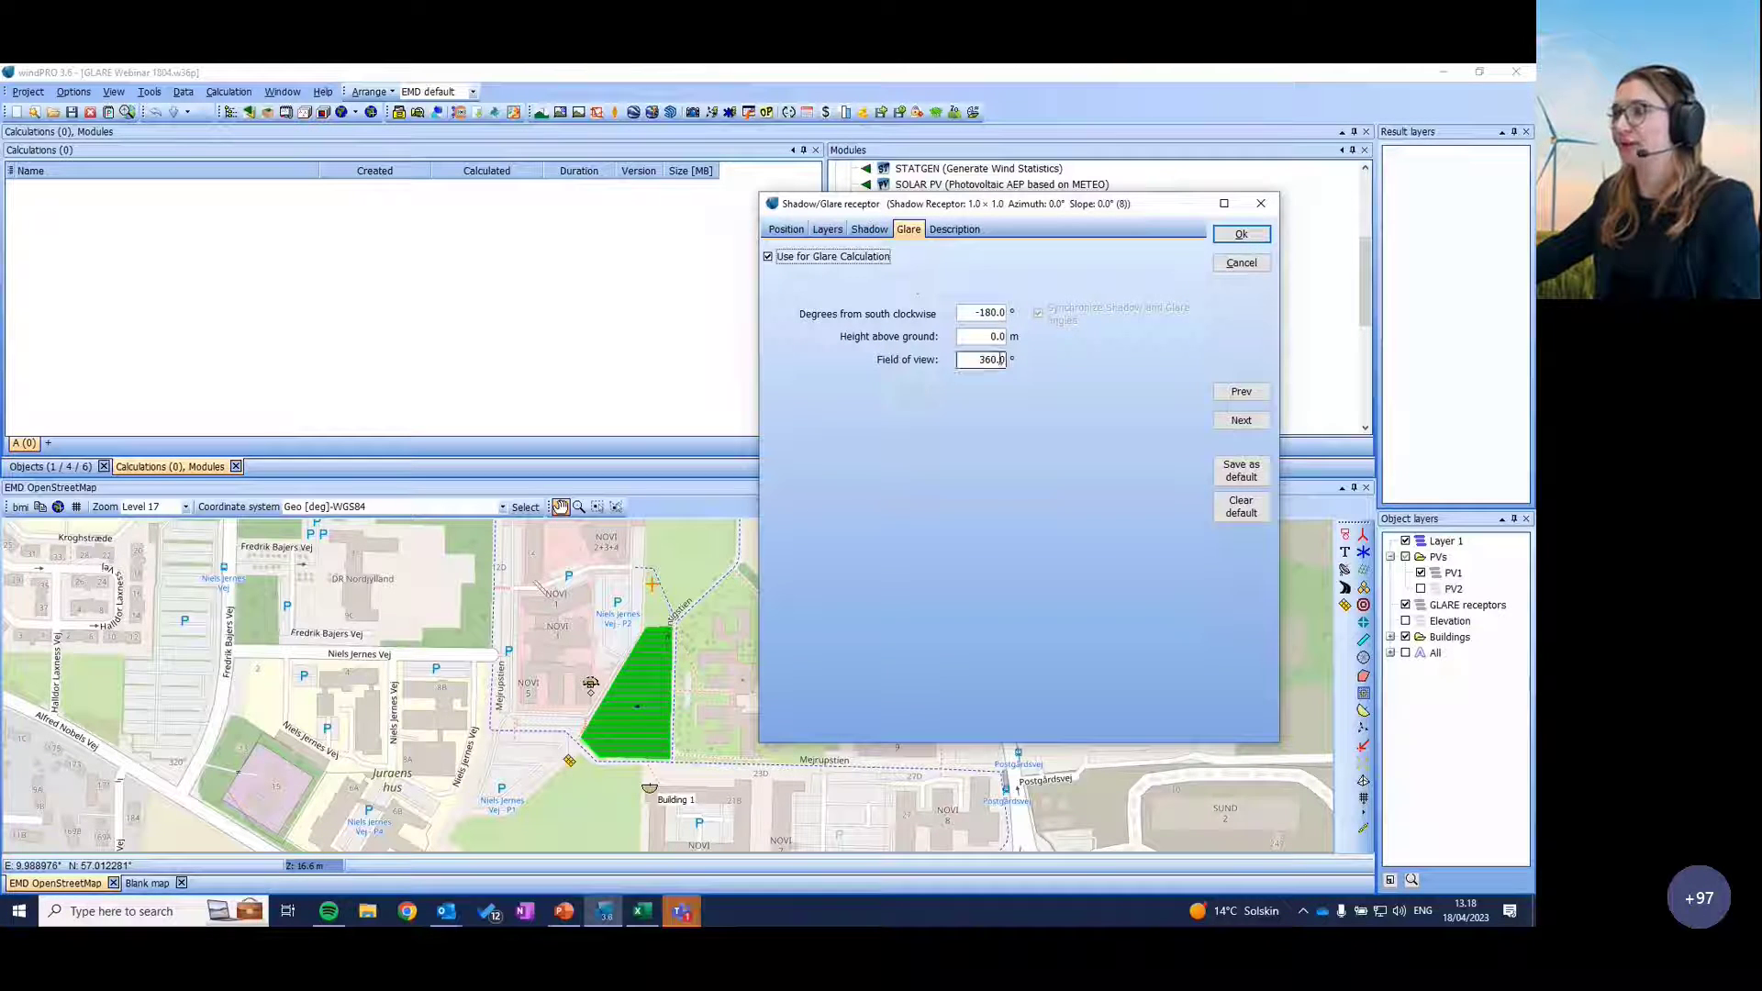
left_click(987, 312)
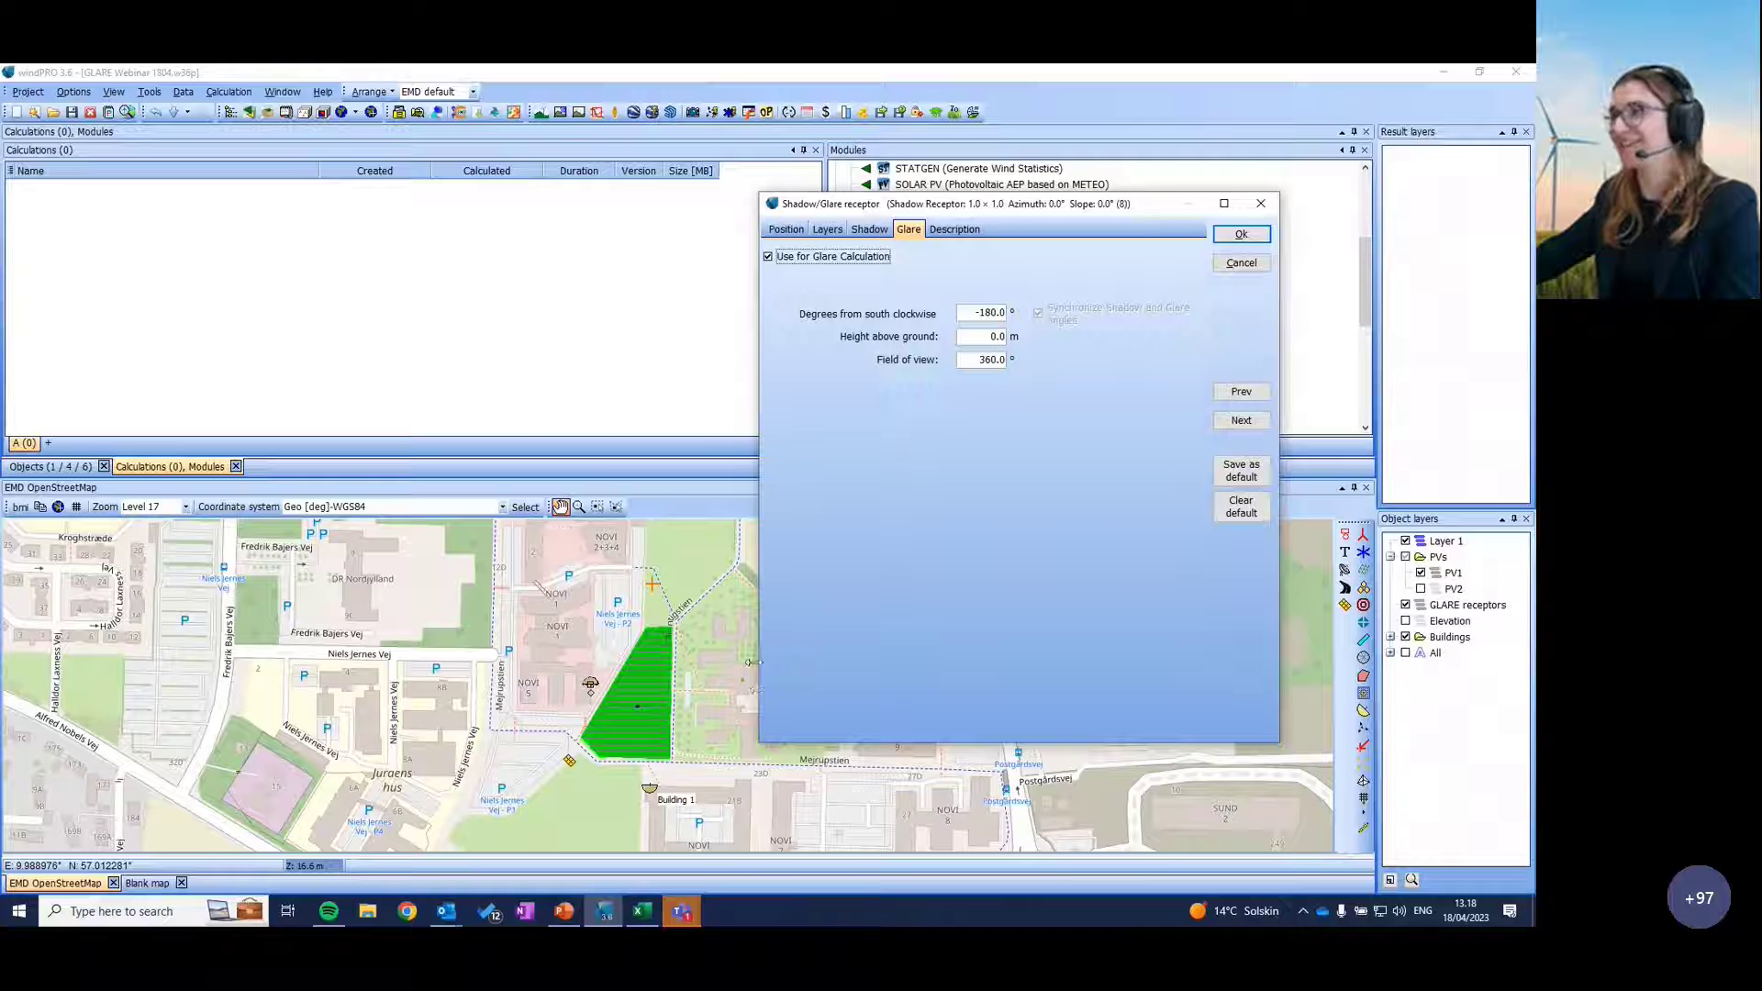
left_click_drag(975, 312, 1018, 310)
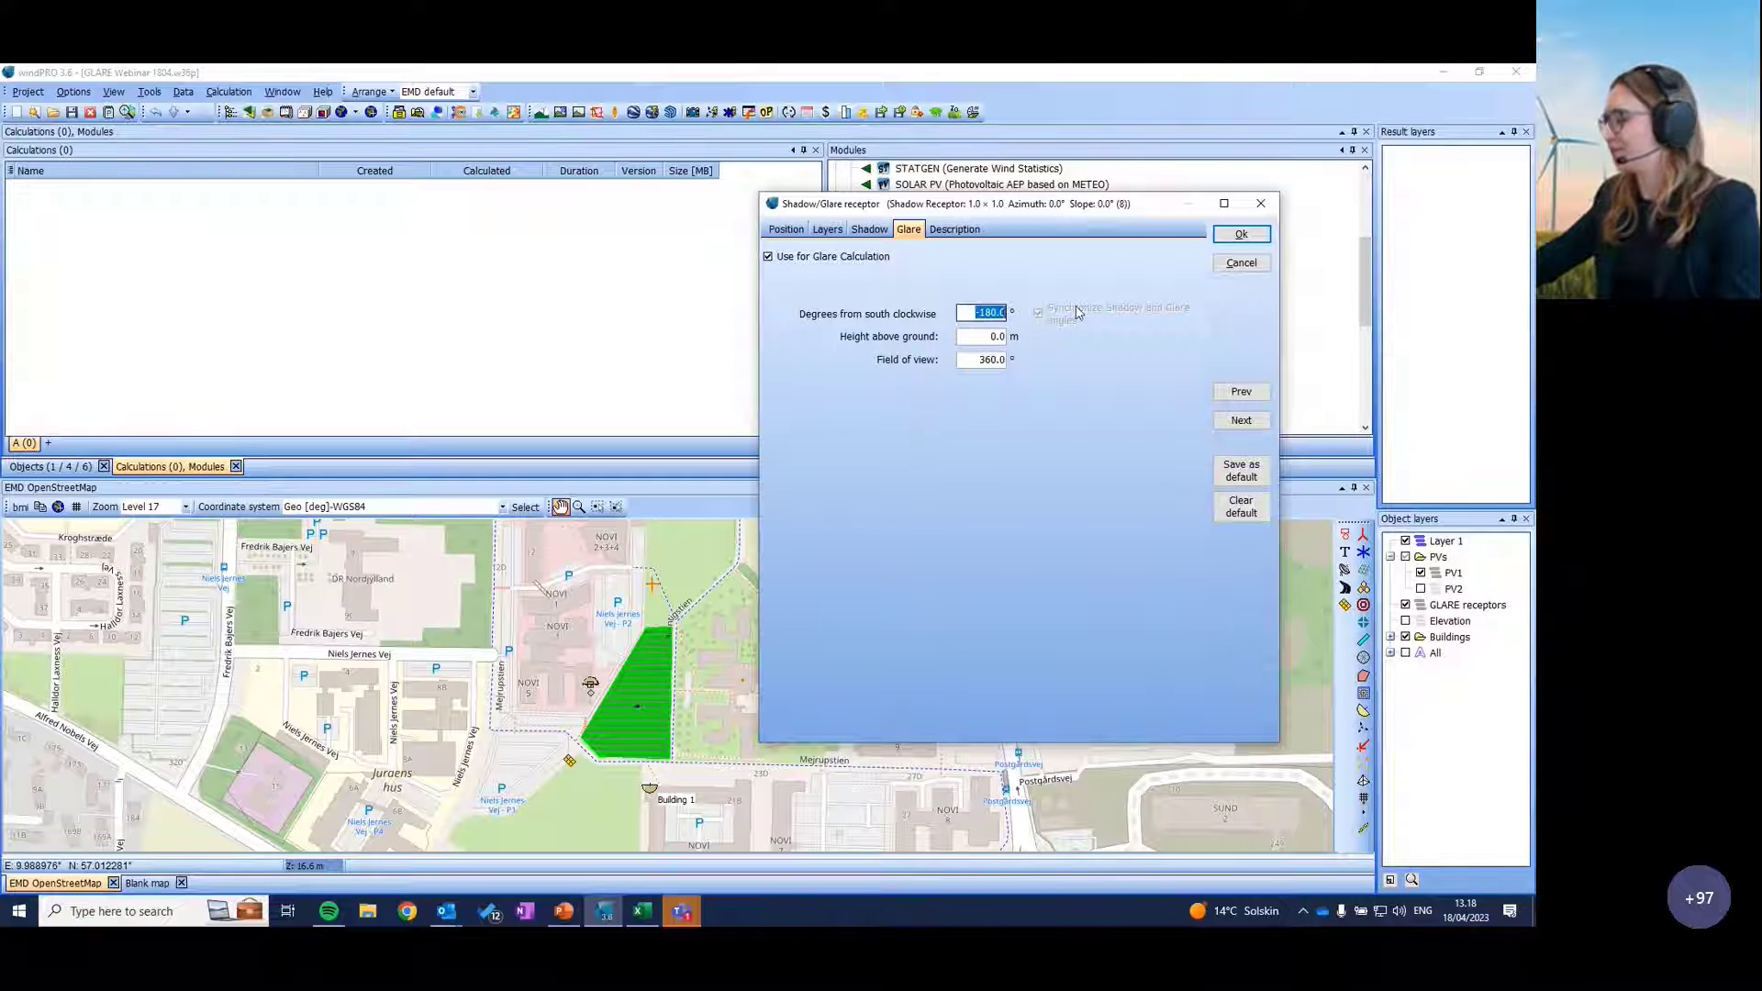
type("-90")
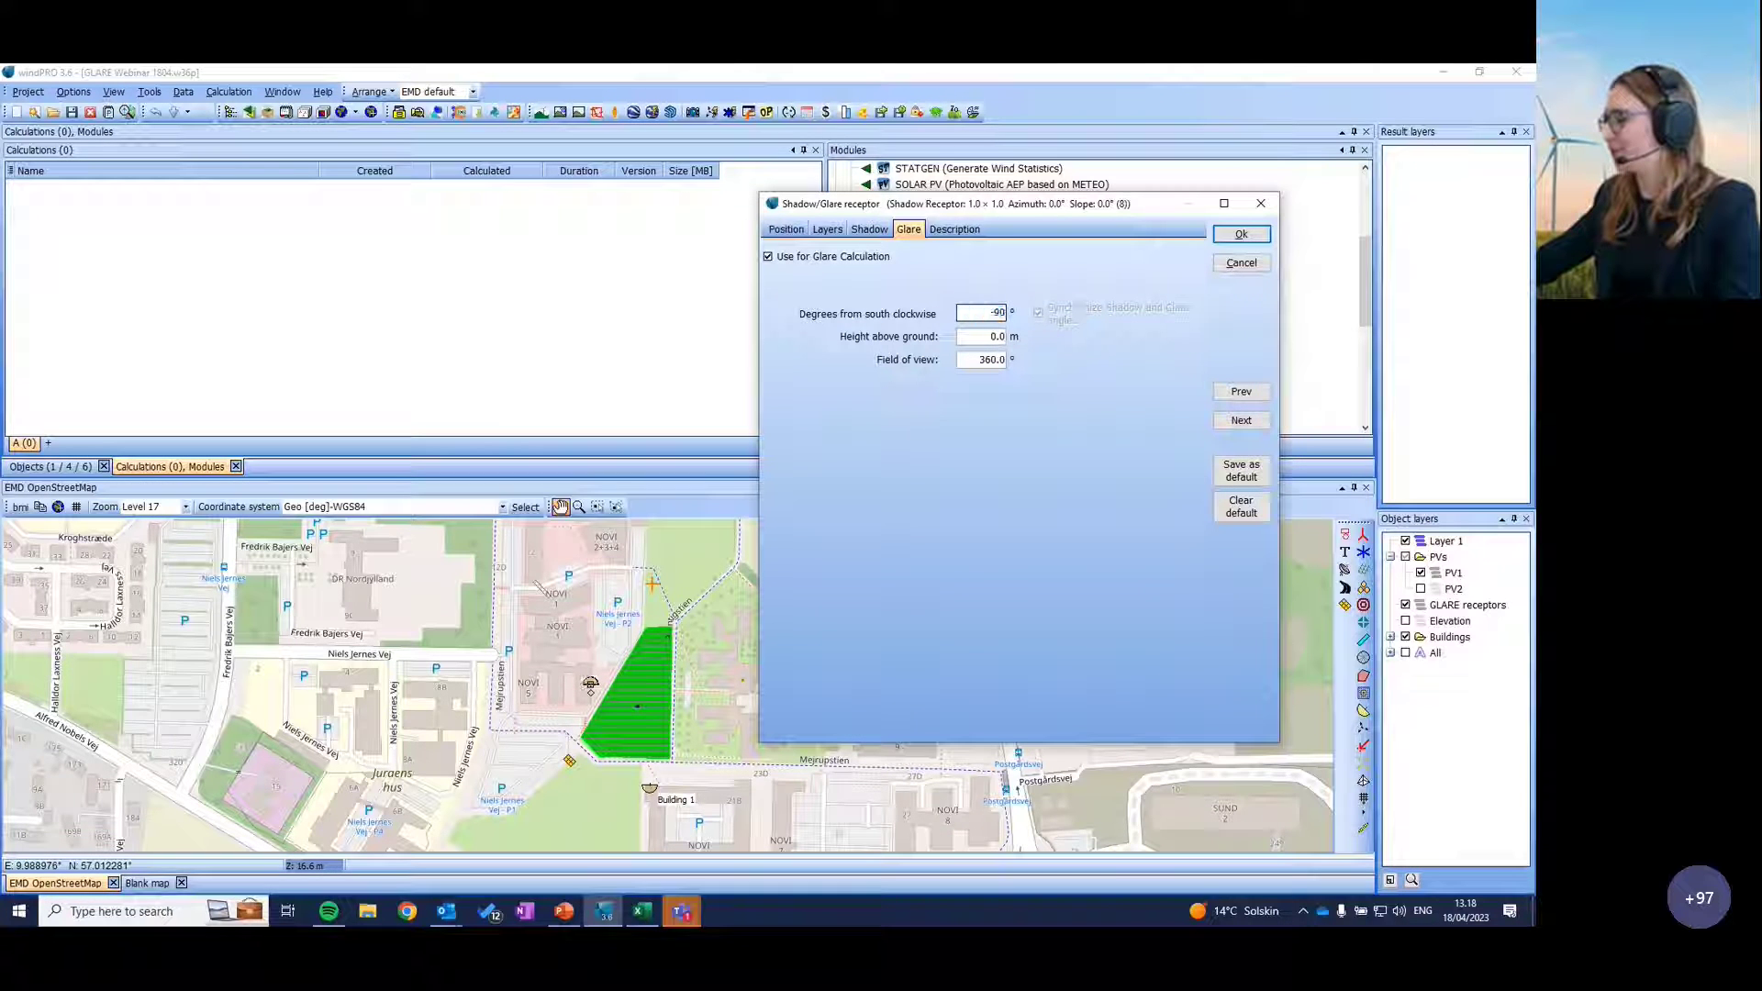
left_click(988, 336)
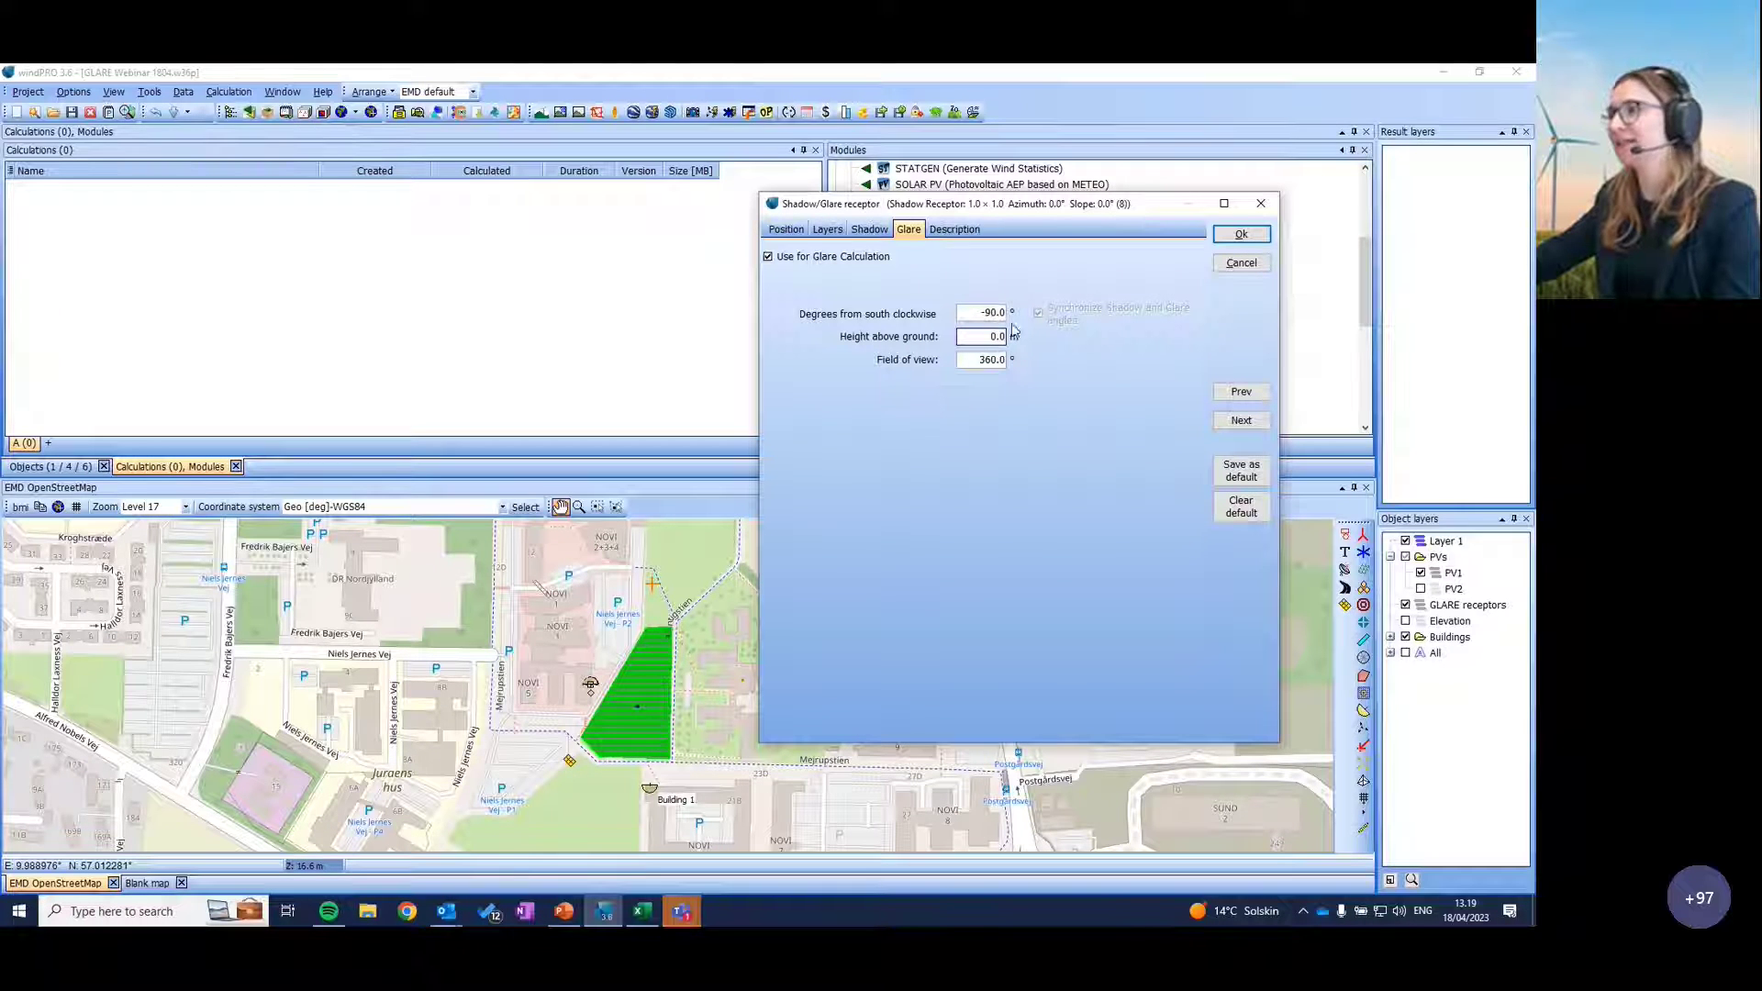
Step: Change the receptor's description to Building 2 and show the description as its label on the map
left_click(787, 231)
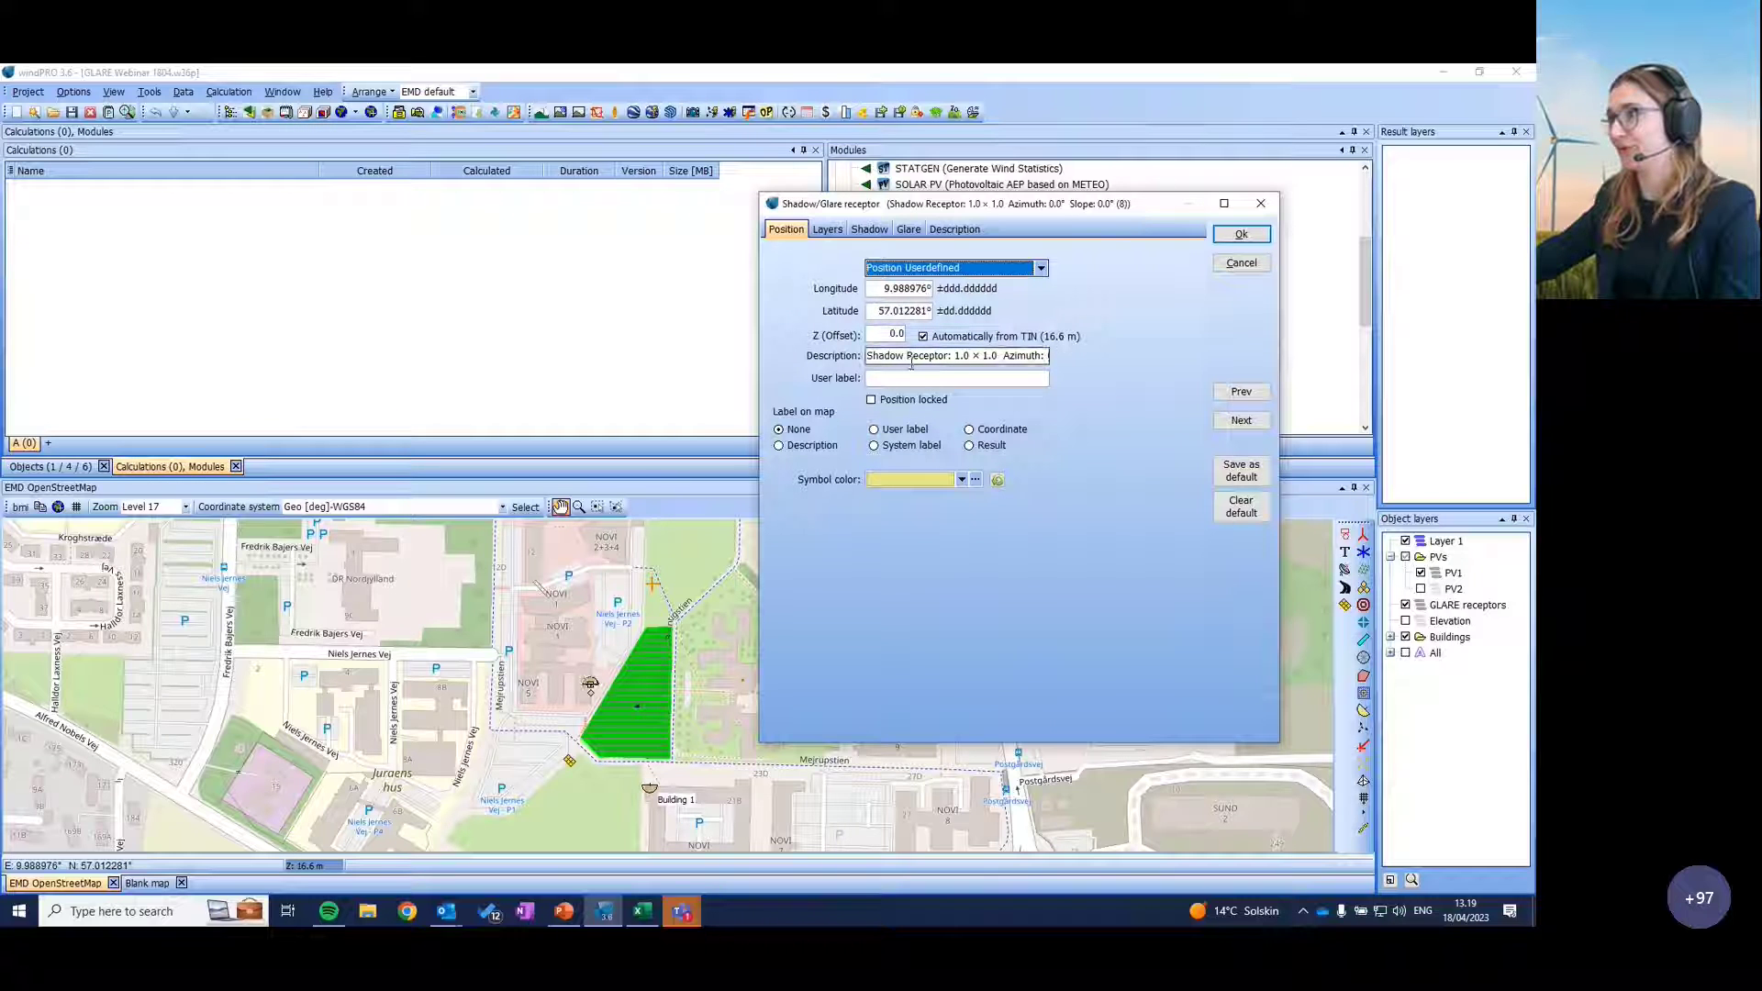
left_click_drag(869, 356, 1105, 360)
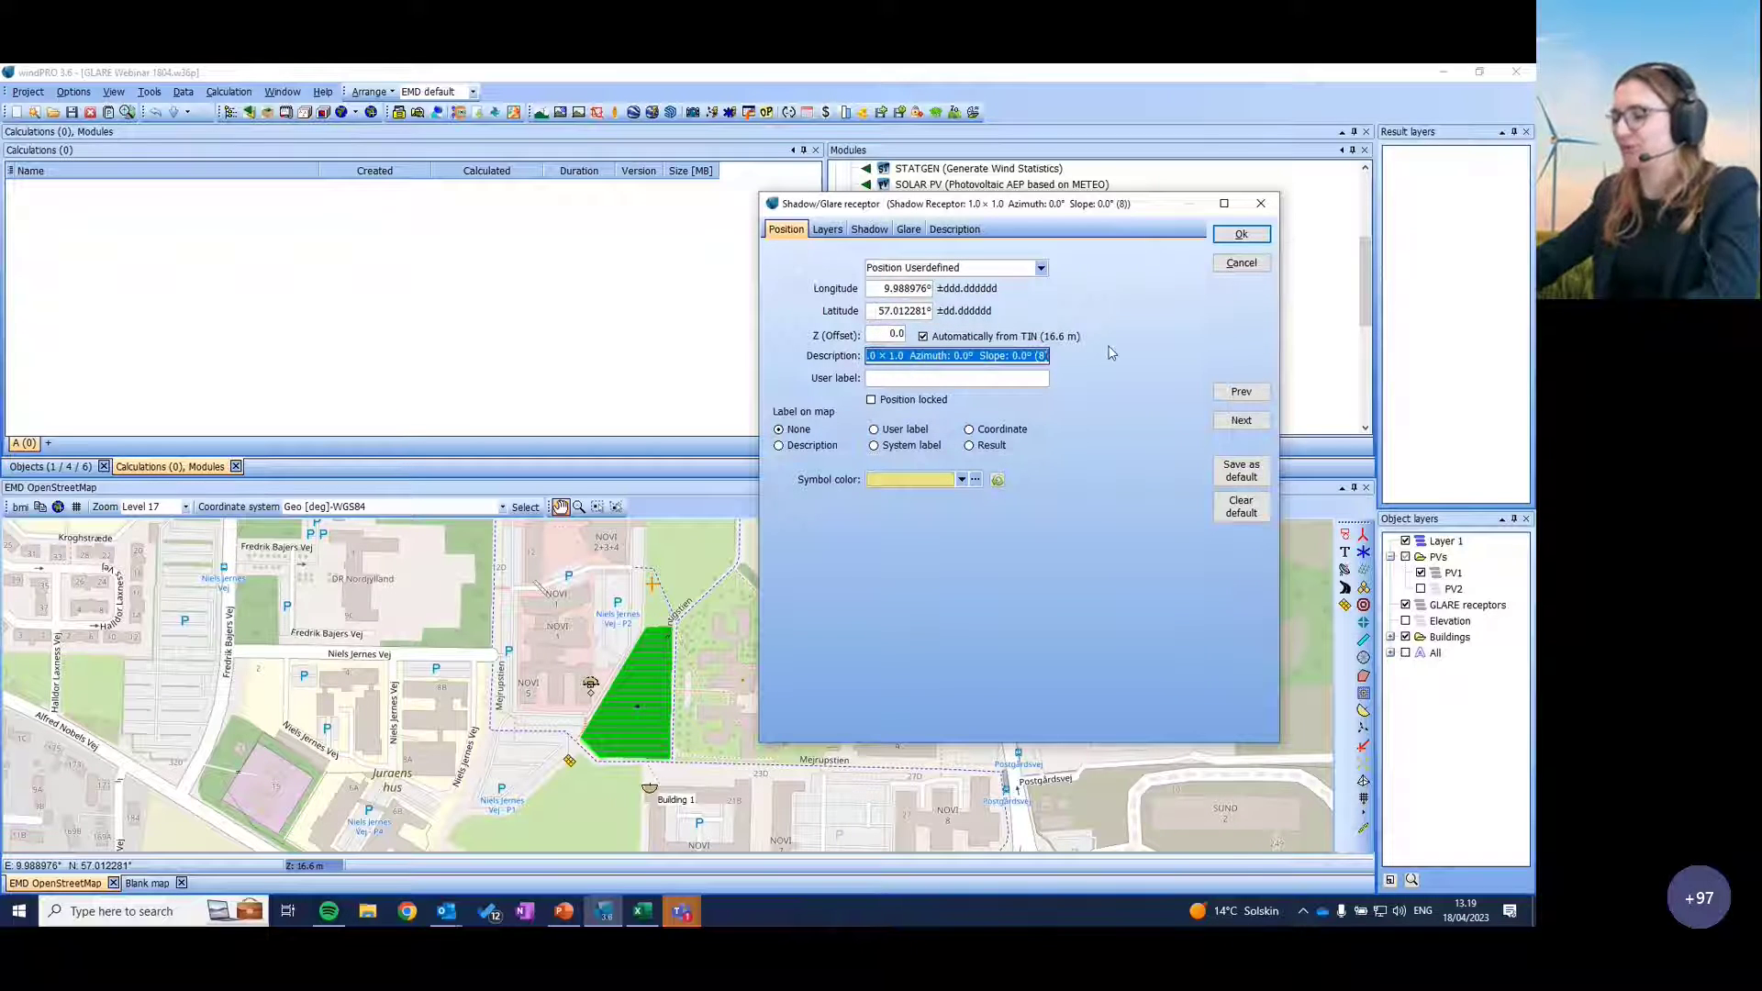
type("Building 2")
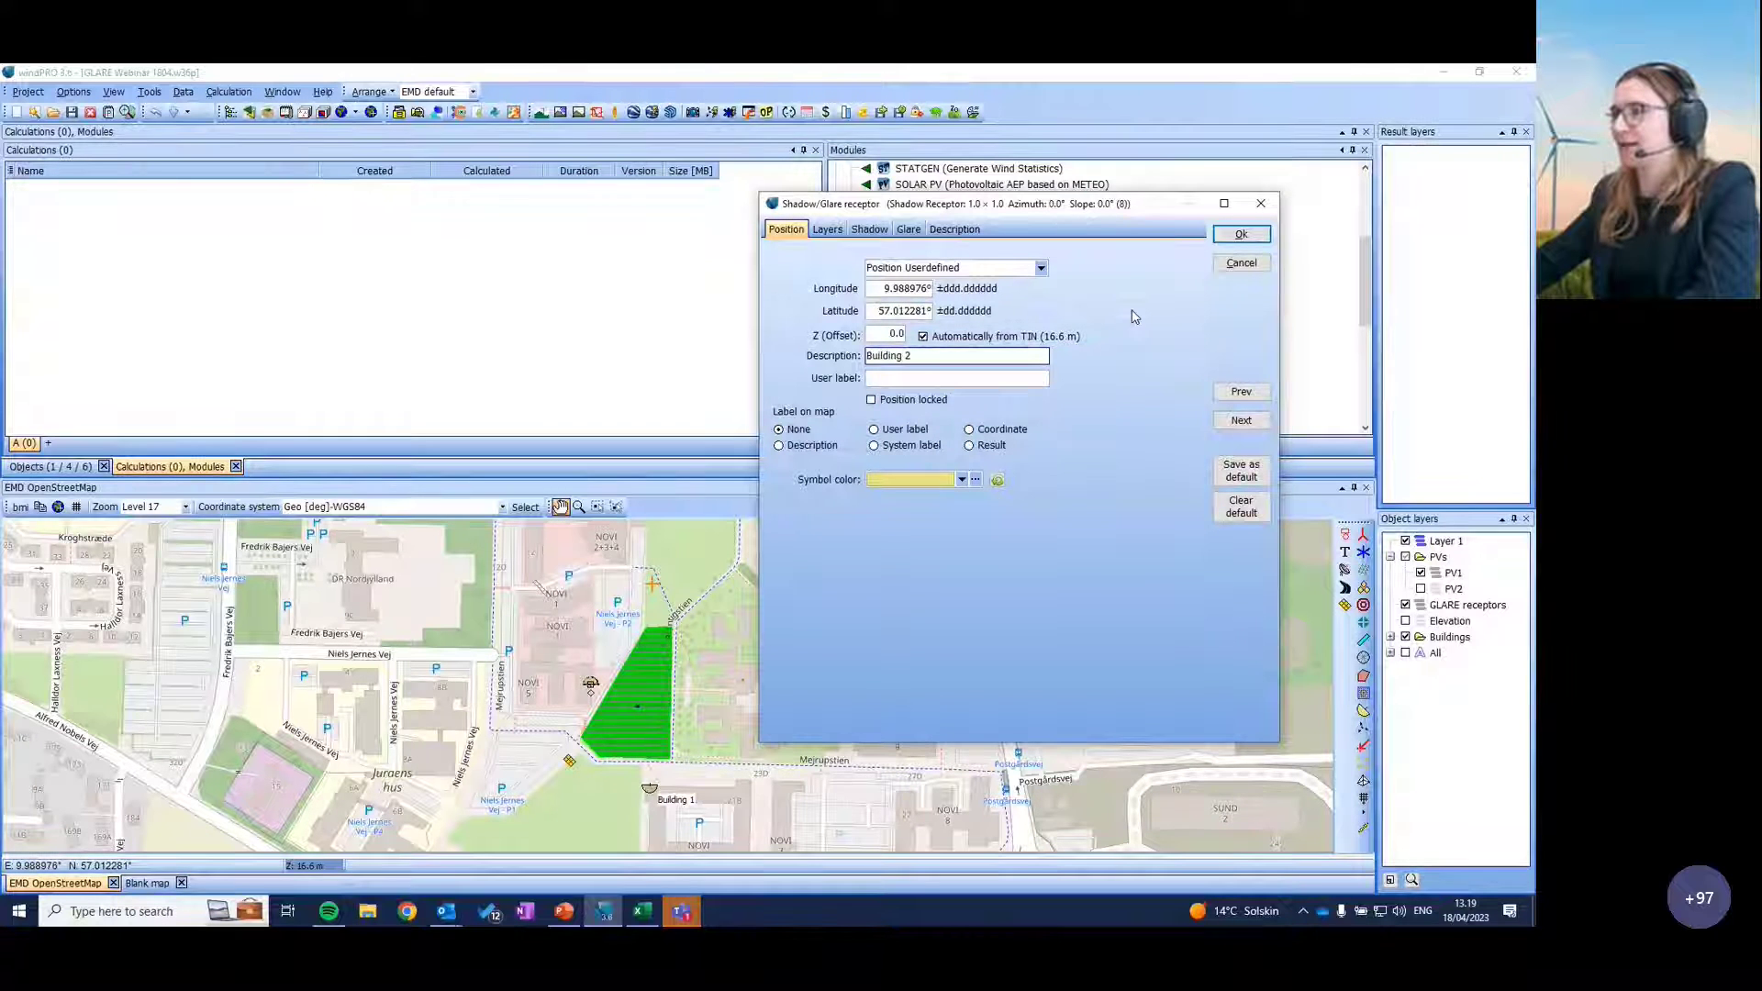
left_click(780, 446)
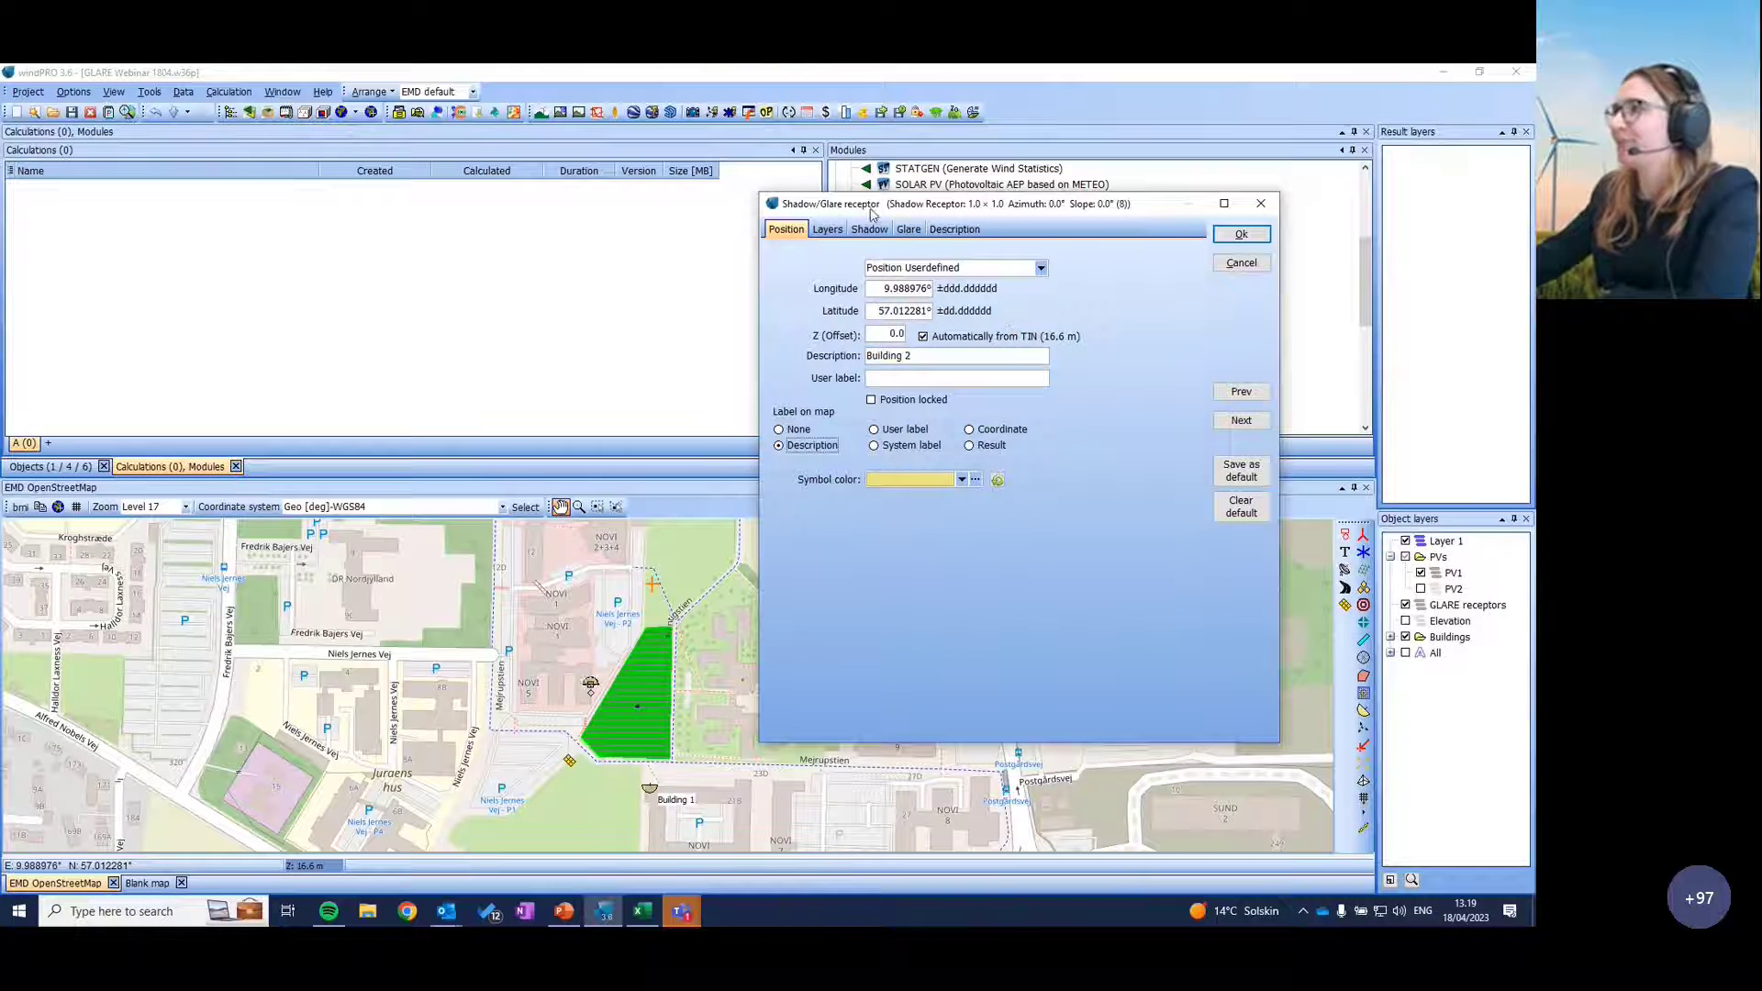
Step: Set the receptor's glare height above ground to 3 m and accept the receptor properties
left_click(905, 230)
left_click_drag(987, 336, 1014, 341)
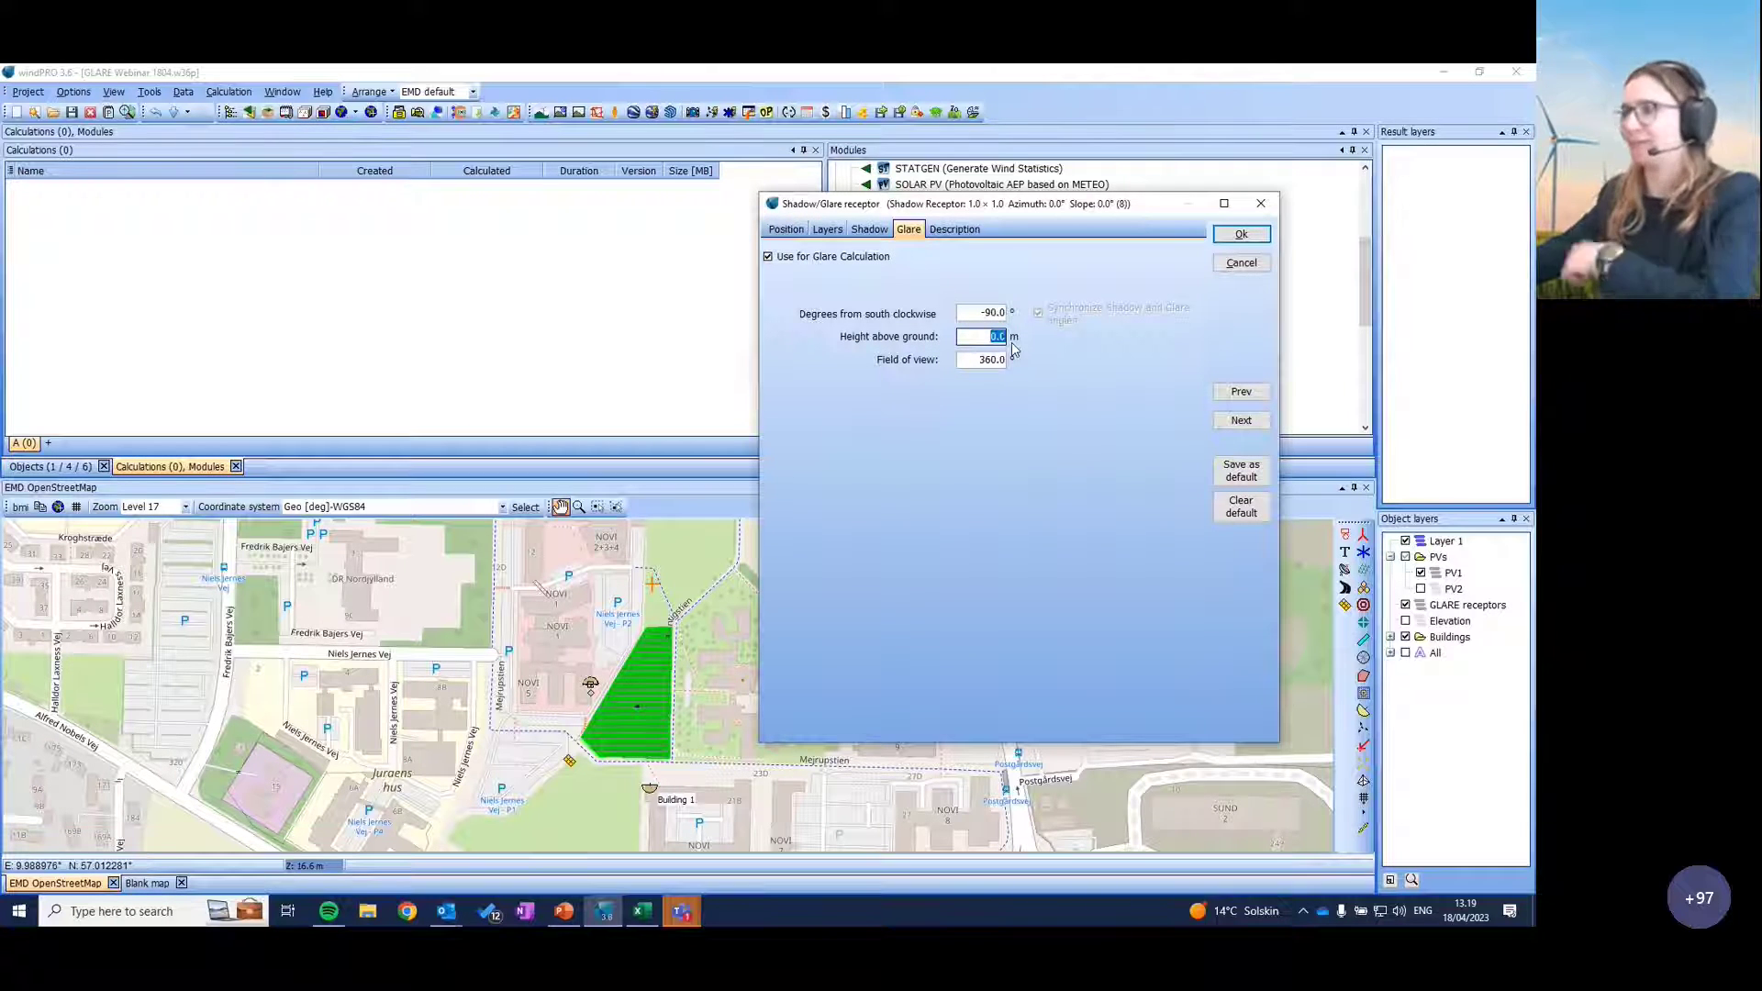
type("1")
key("shift+Tab")
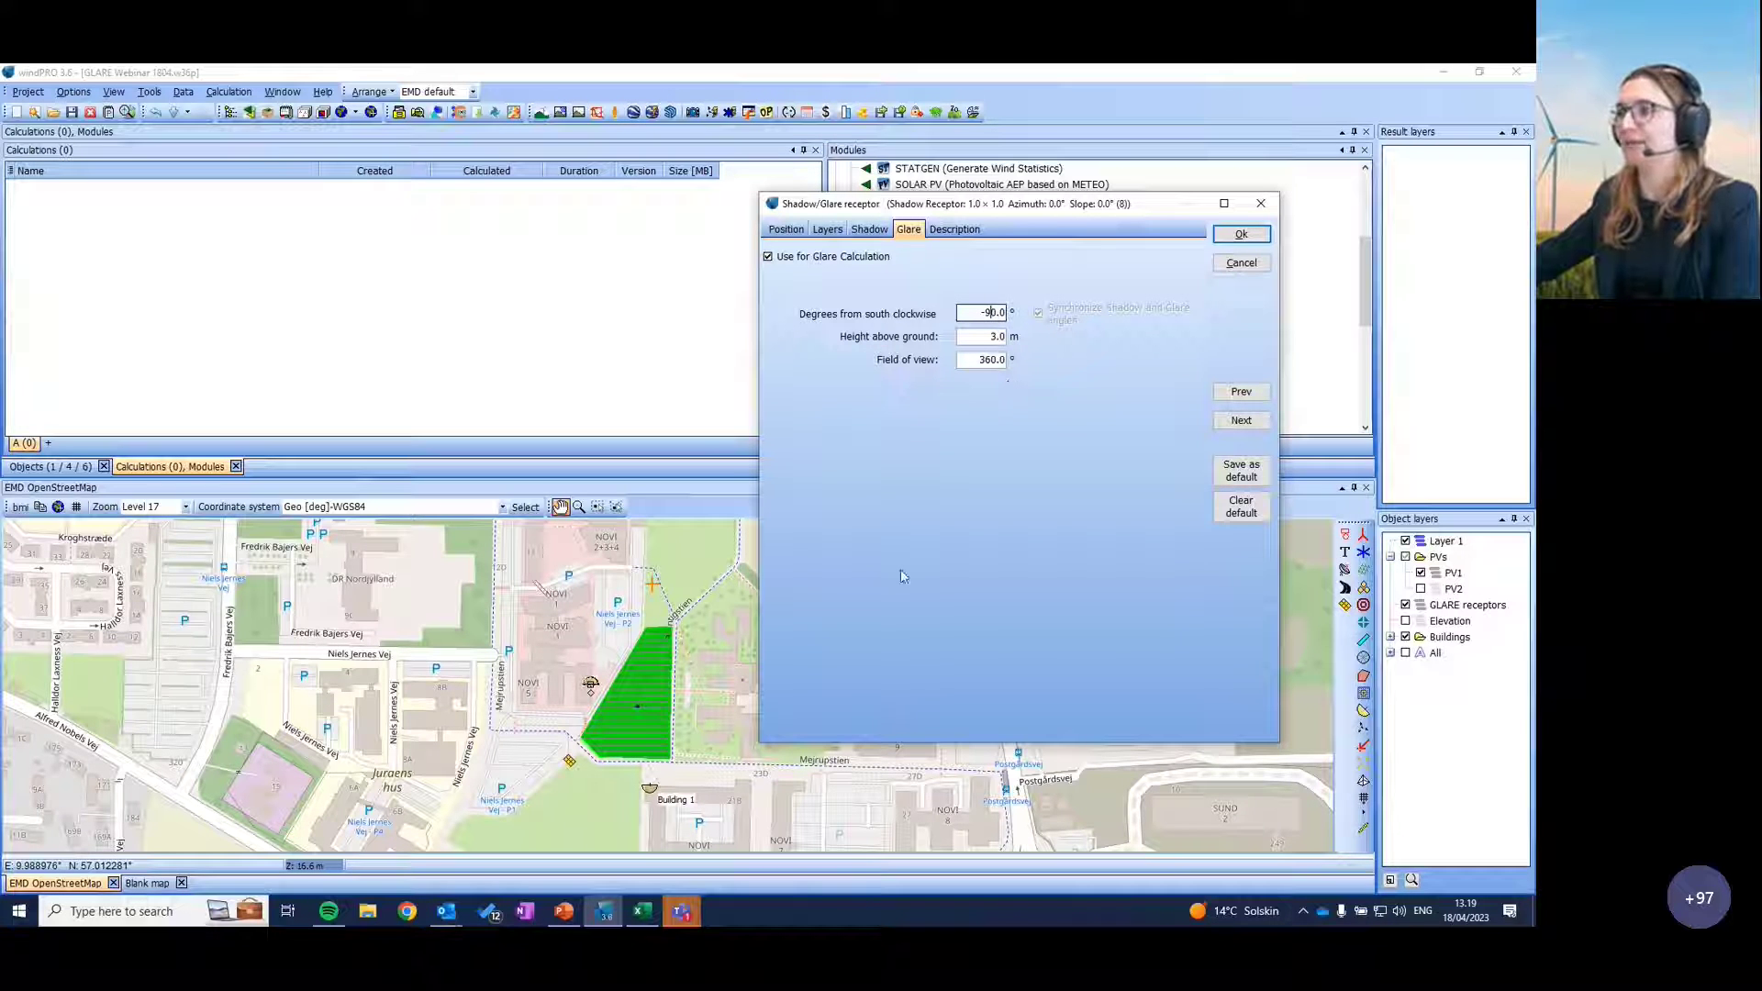
left_click(1237, 237)
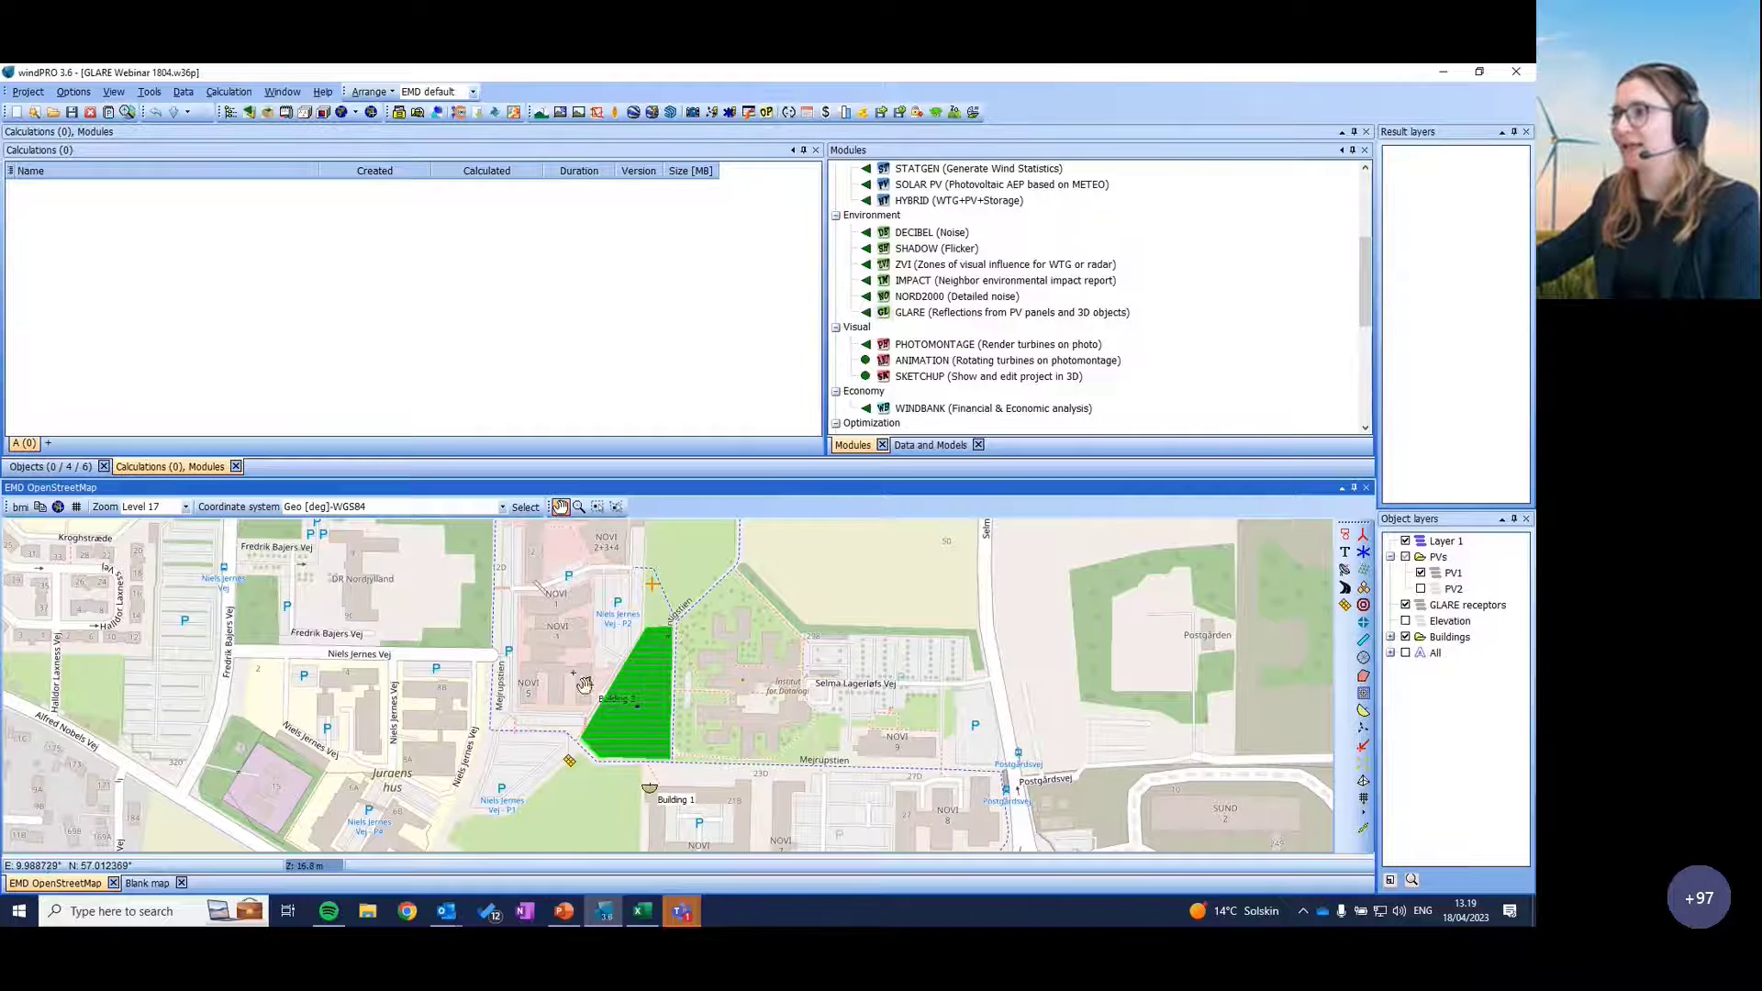
Step: Clone the Building 2 receptor located just west of the solar PV area
left_click(598, 685)
scroll(599, 685, "up", 1)
left_click_drag(955, 743, 936, 720)
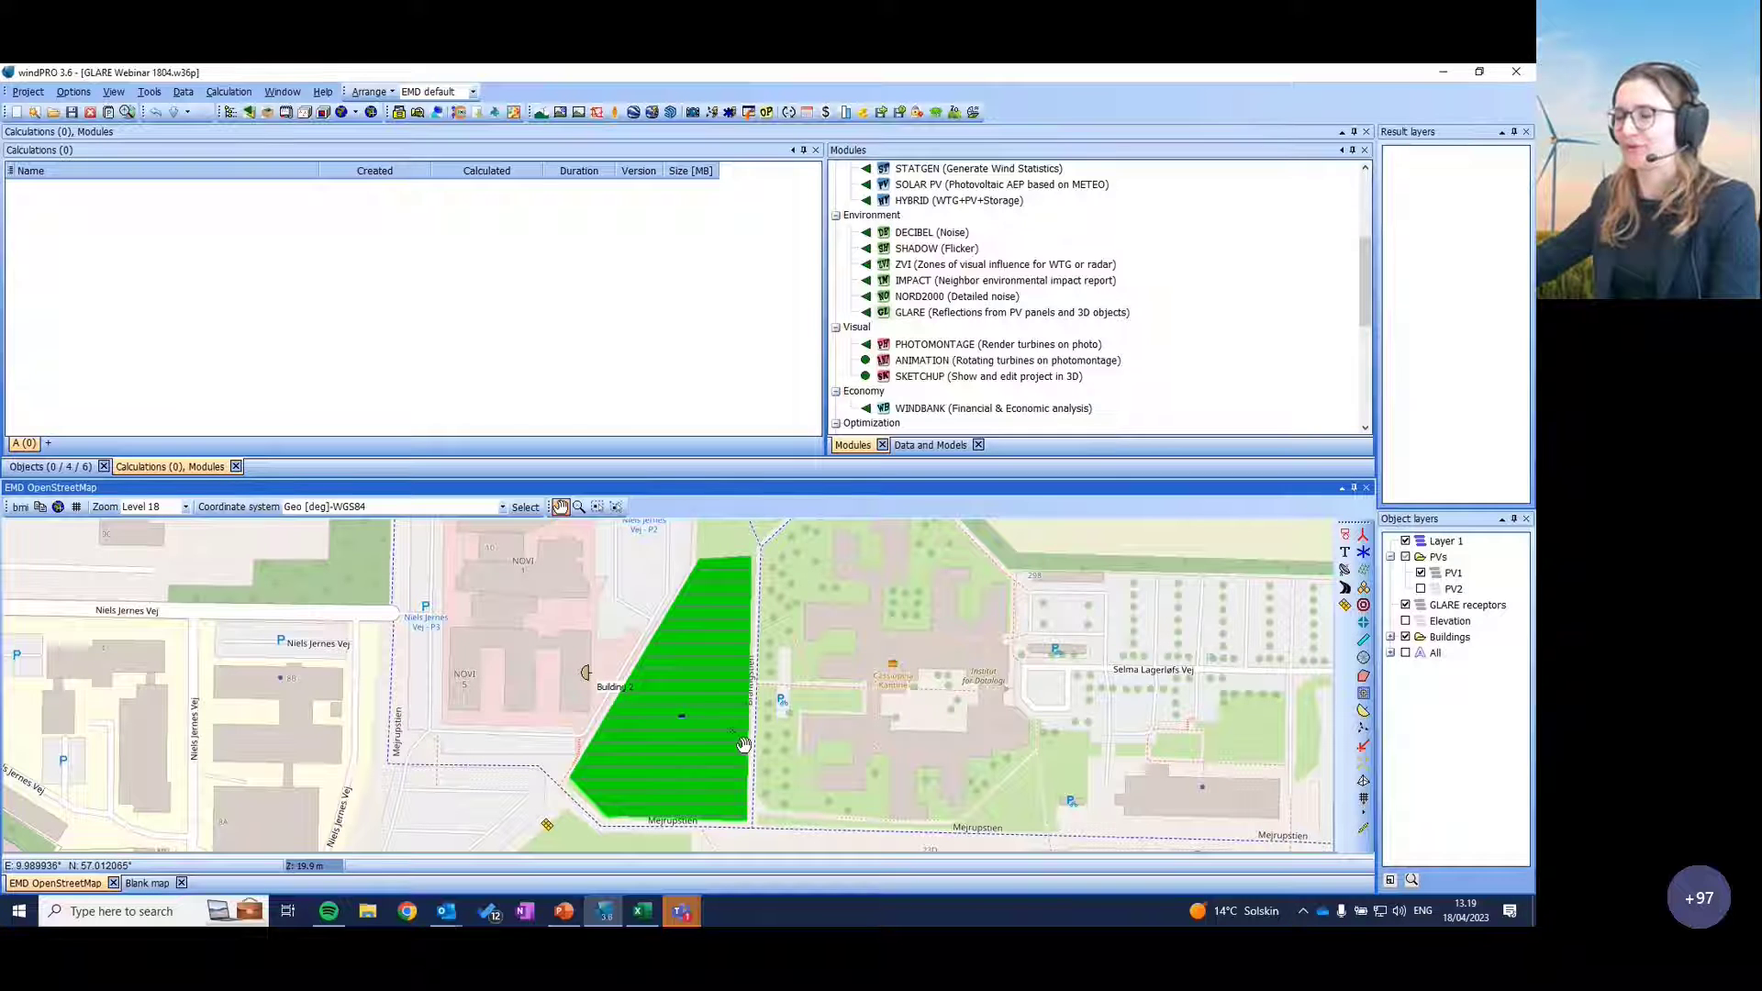
left_click_drag(785, 707, 769, 687)
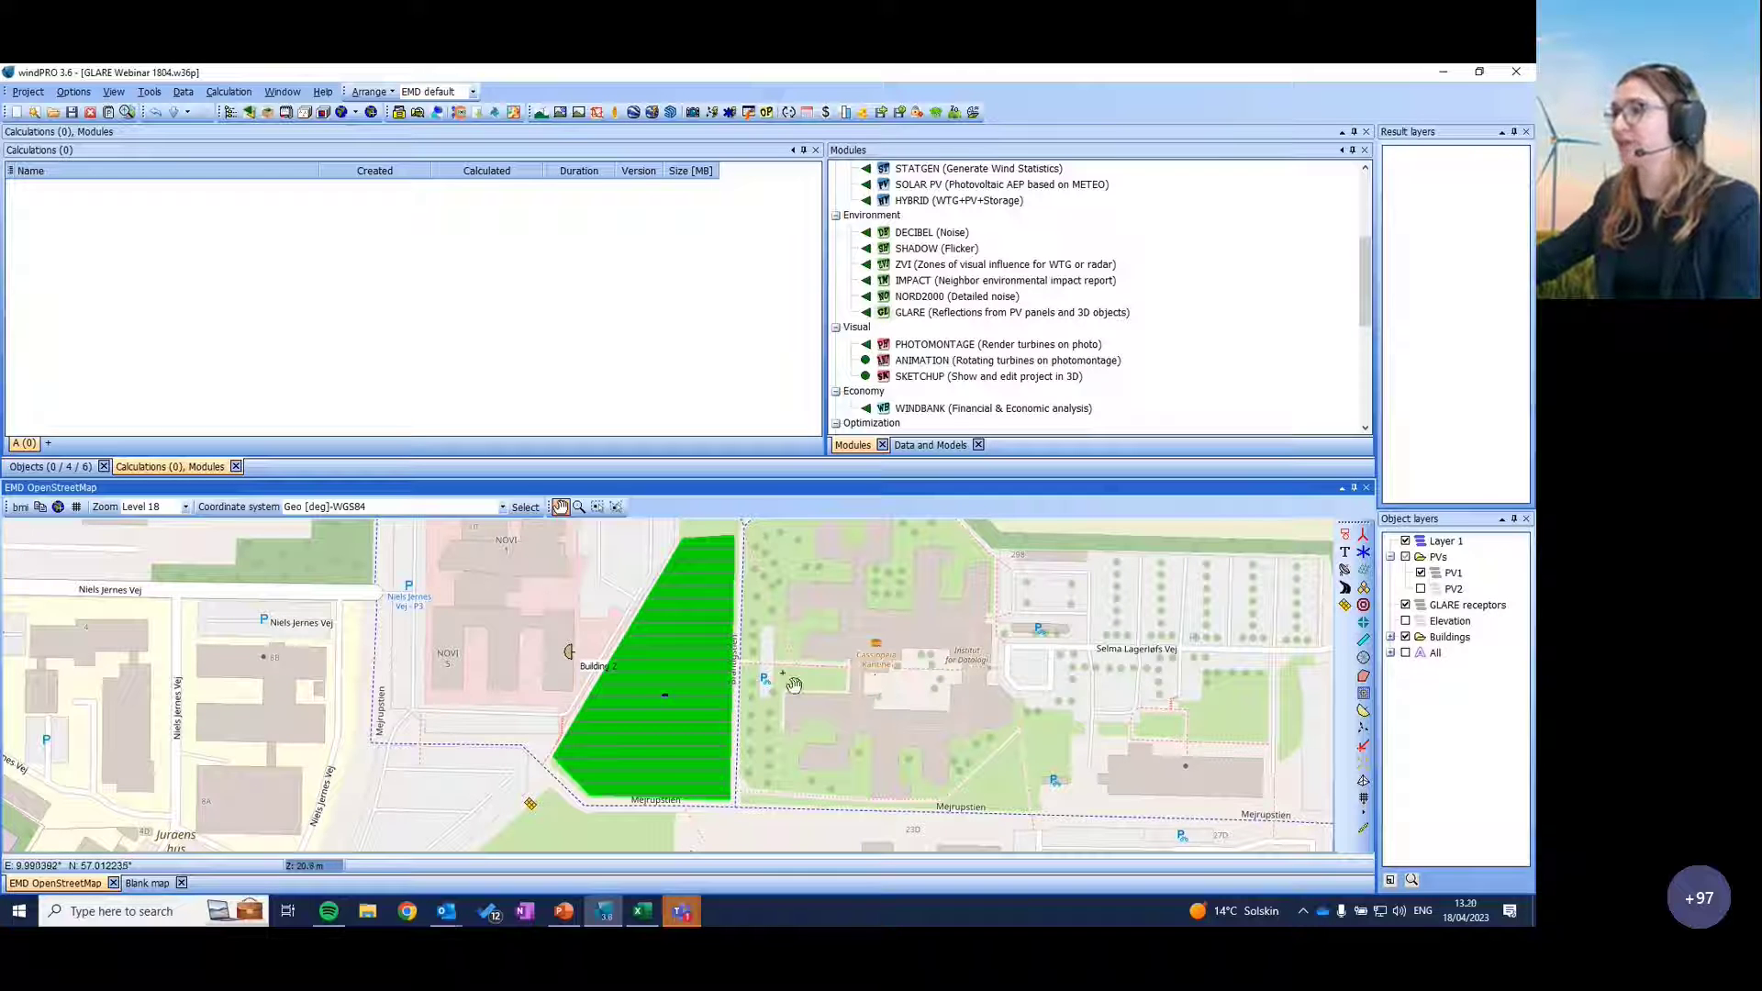
left_click(573, 654)
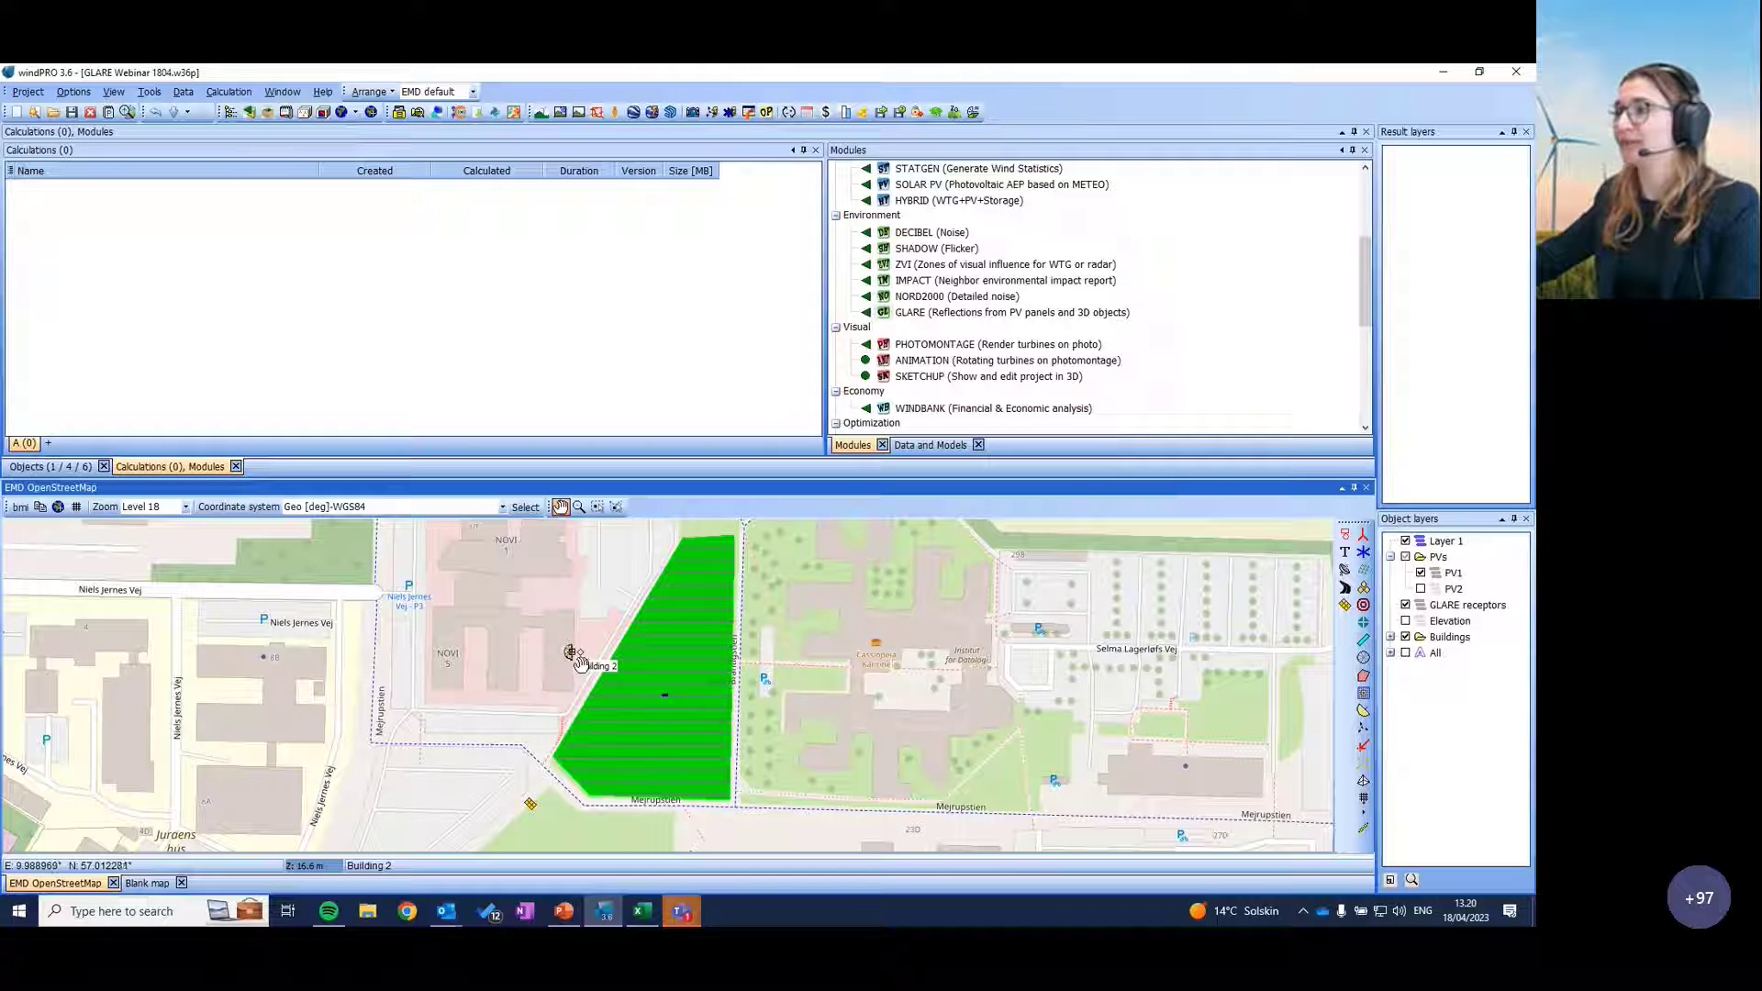
right_click(580, 665)
left_click(642, 743)
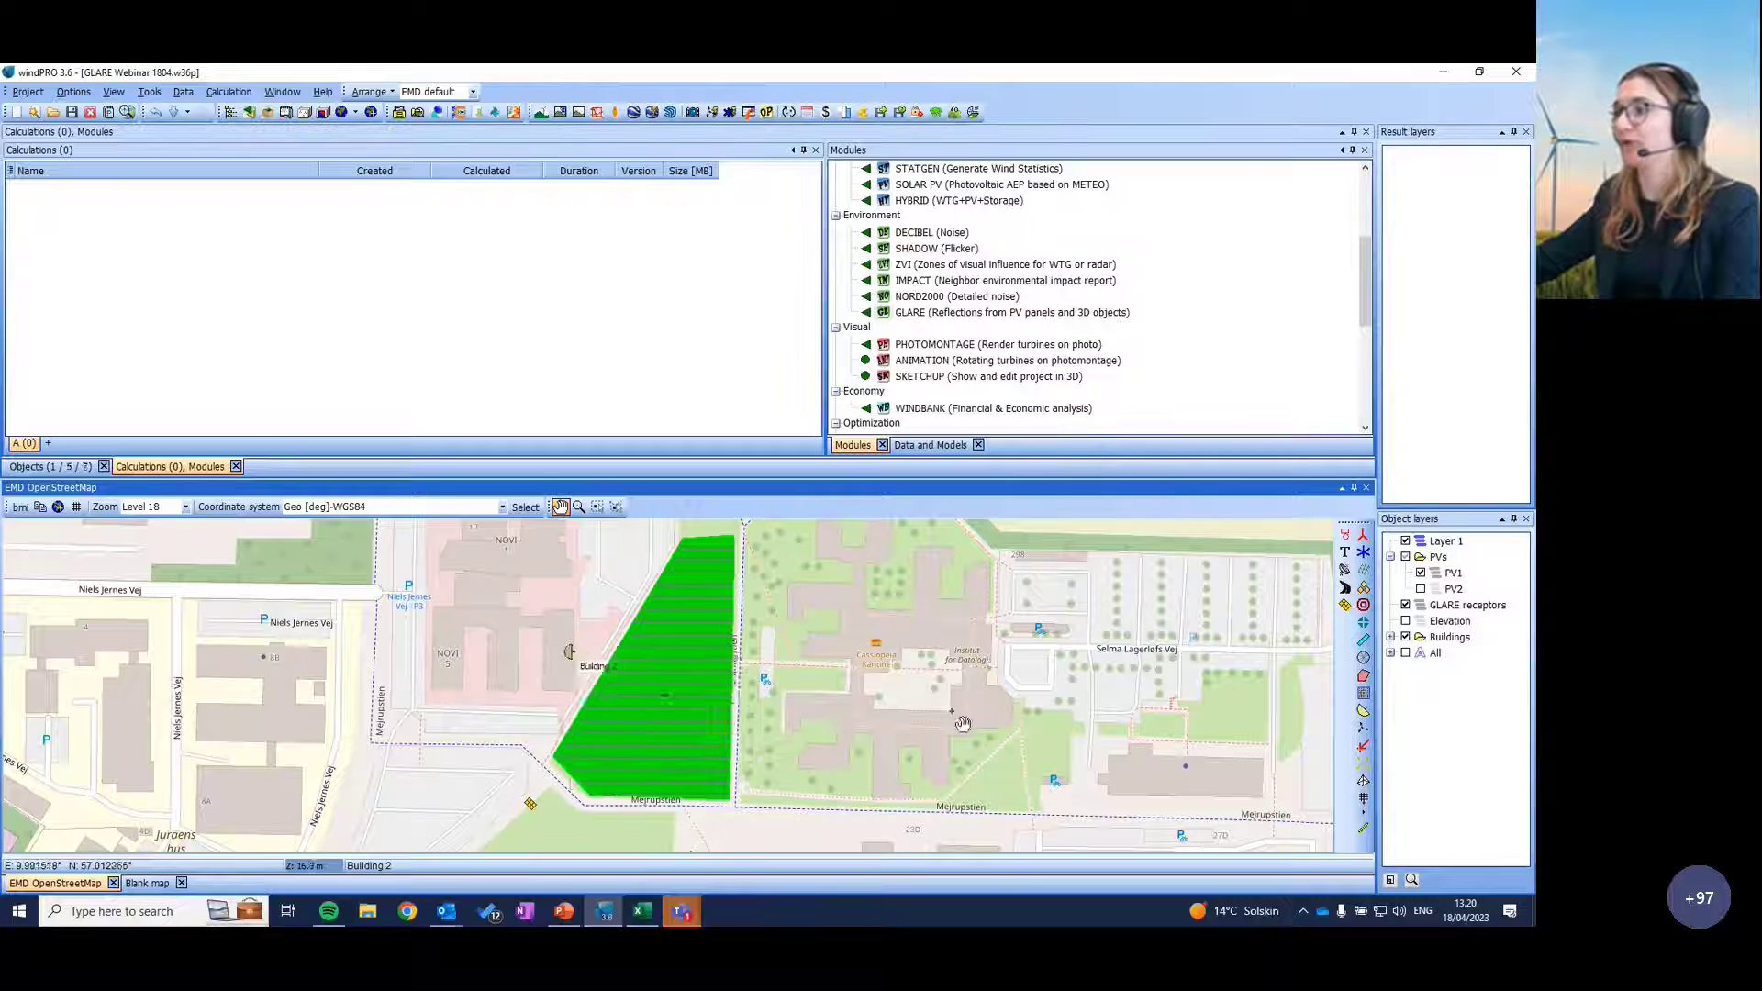
Step: Move the cloned receptor to the west side of the building just east of the solar PV area
left_click(835, 745)
scroll(830, 746, "down", 1)
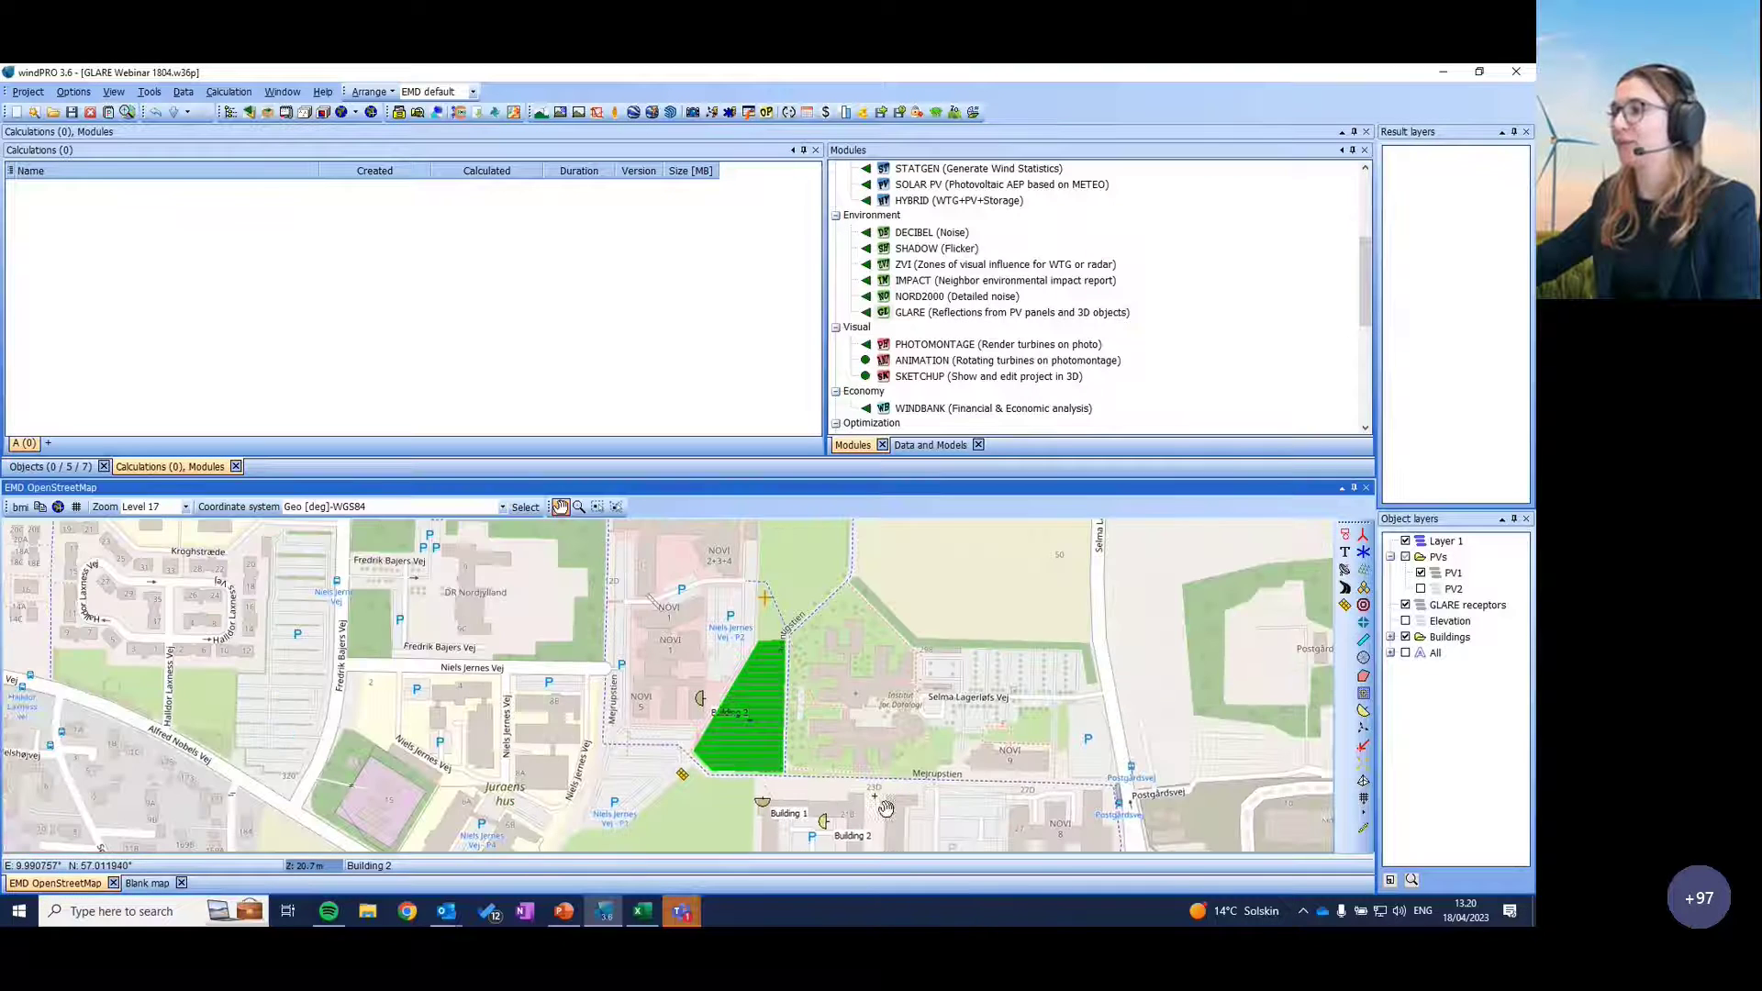
left_click_drag(808, 809, 800, 730)
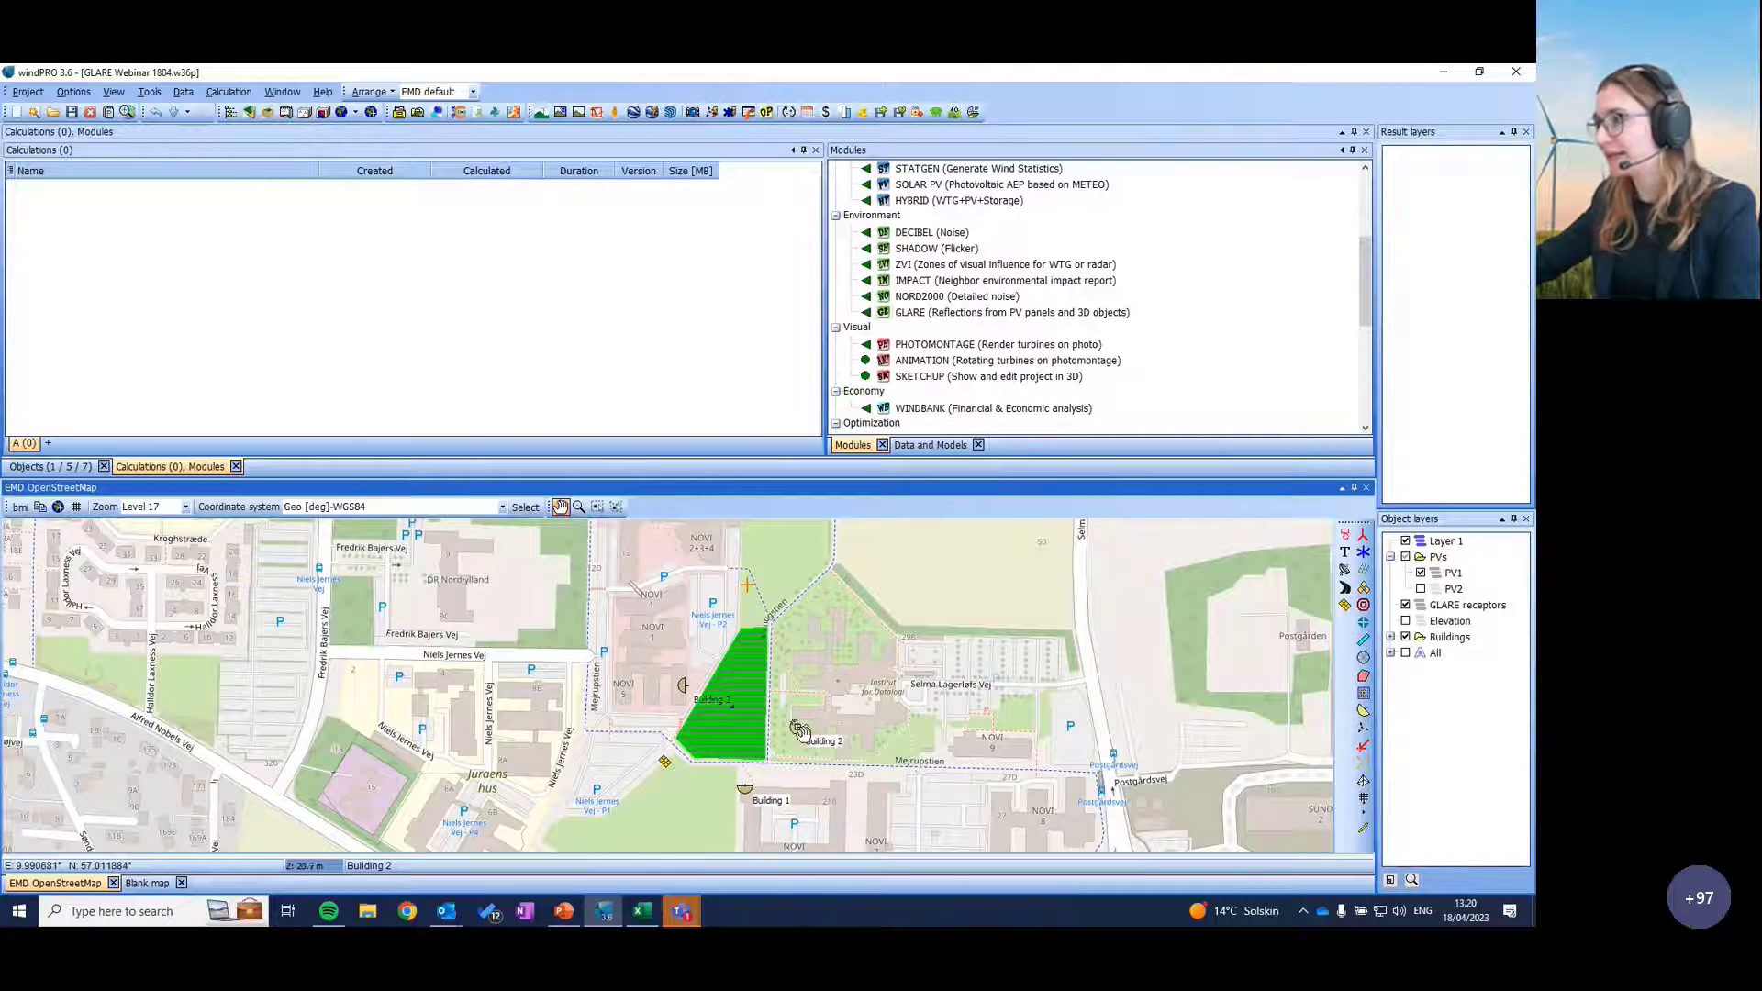
scroll(806, 734, "up", 1)
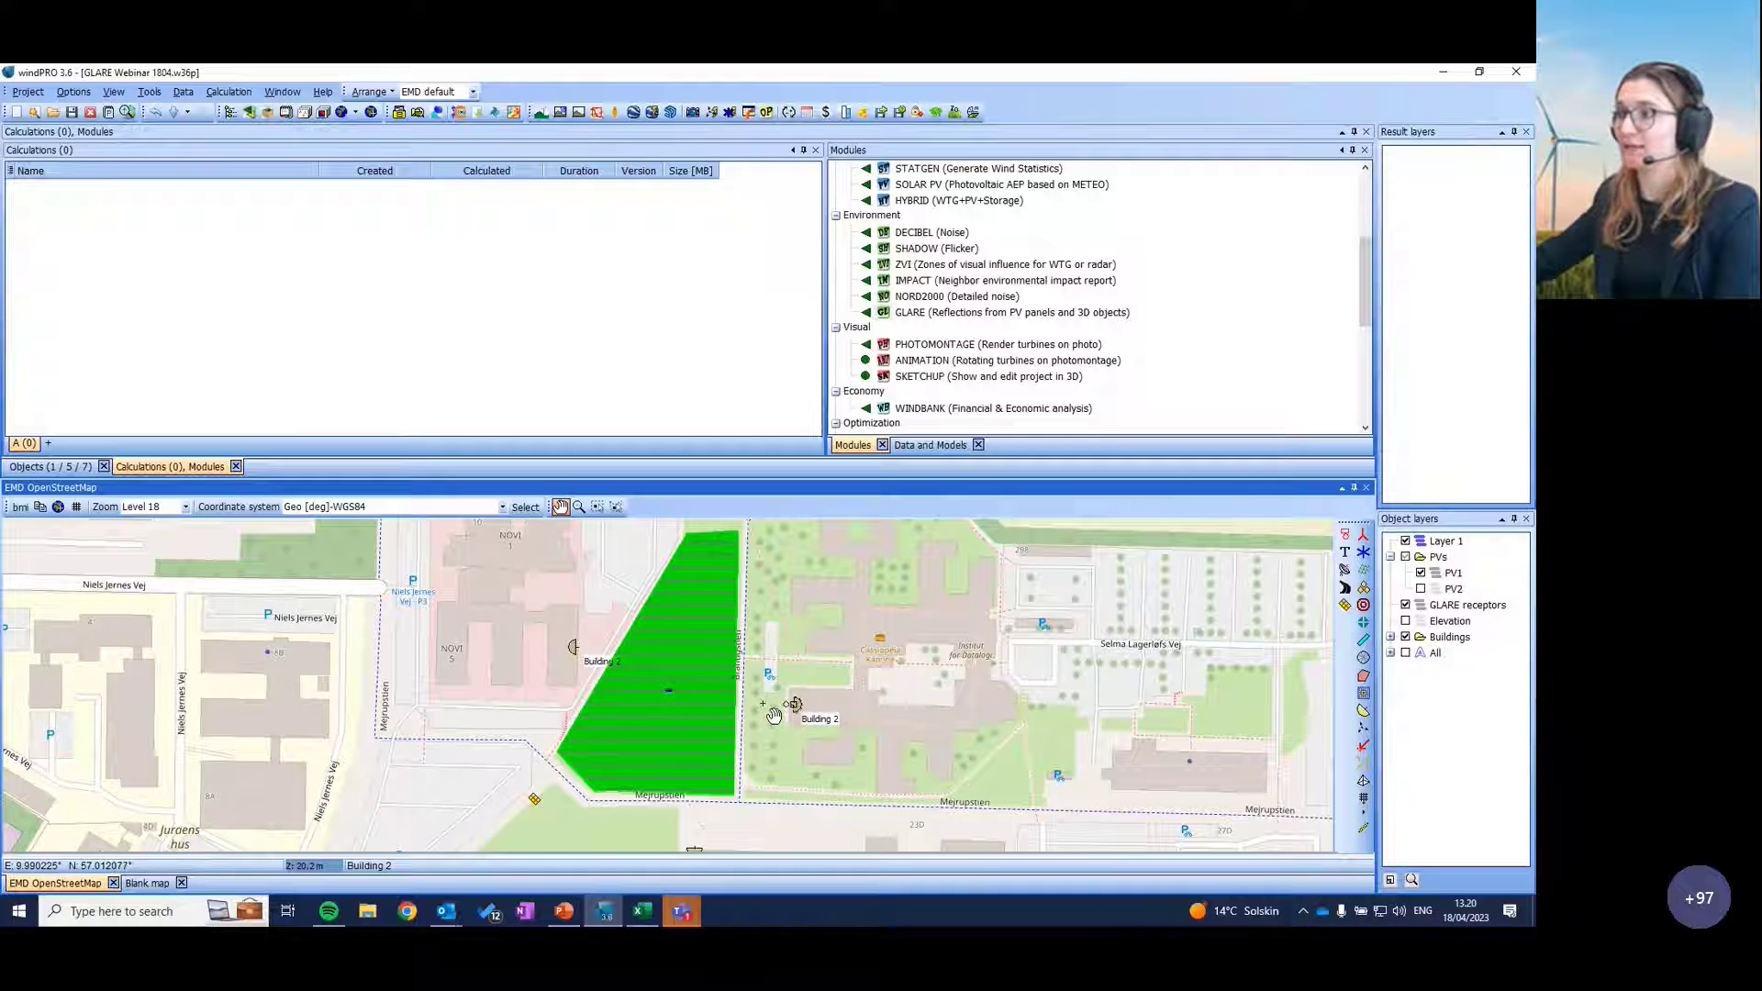
left_click(805, 714)
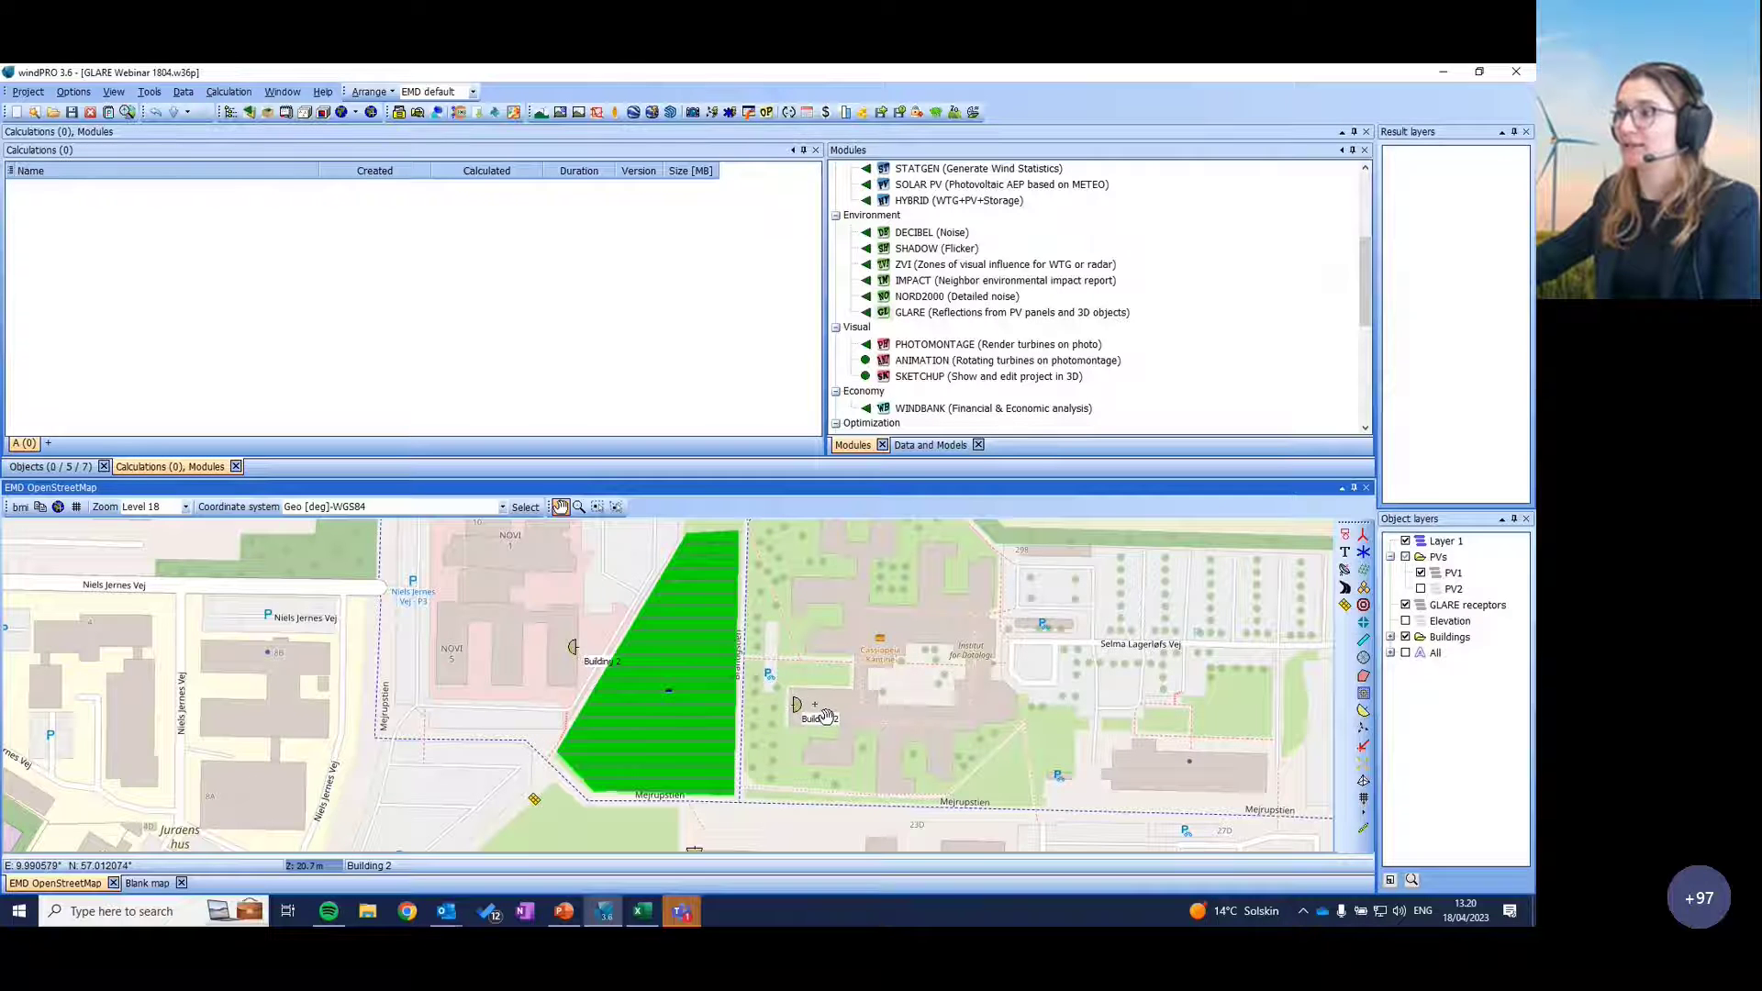
left_click(804, 716)
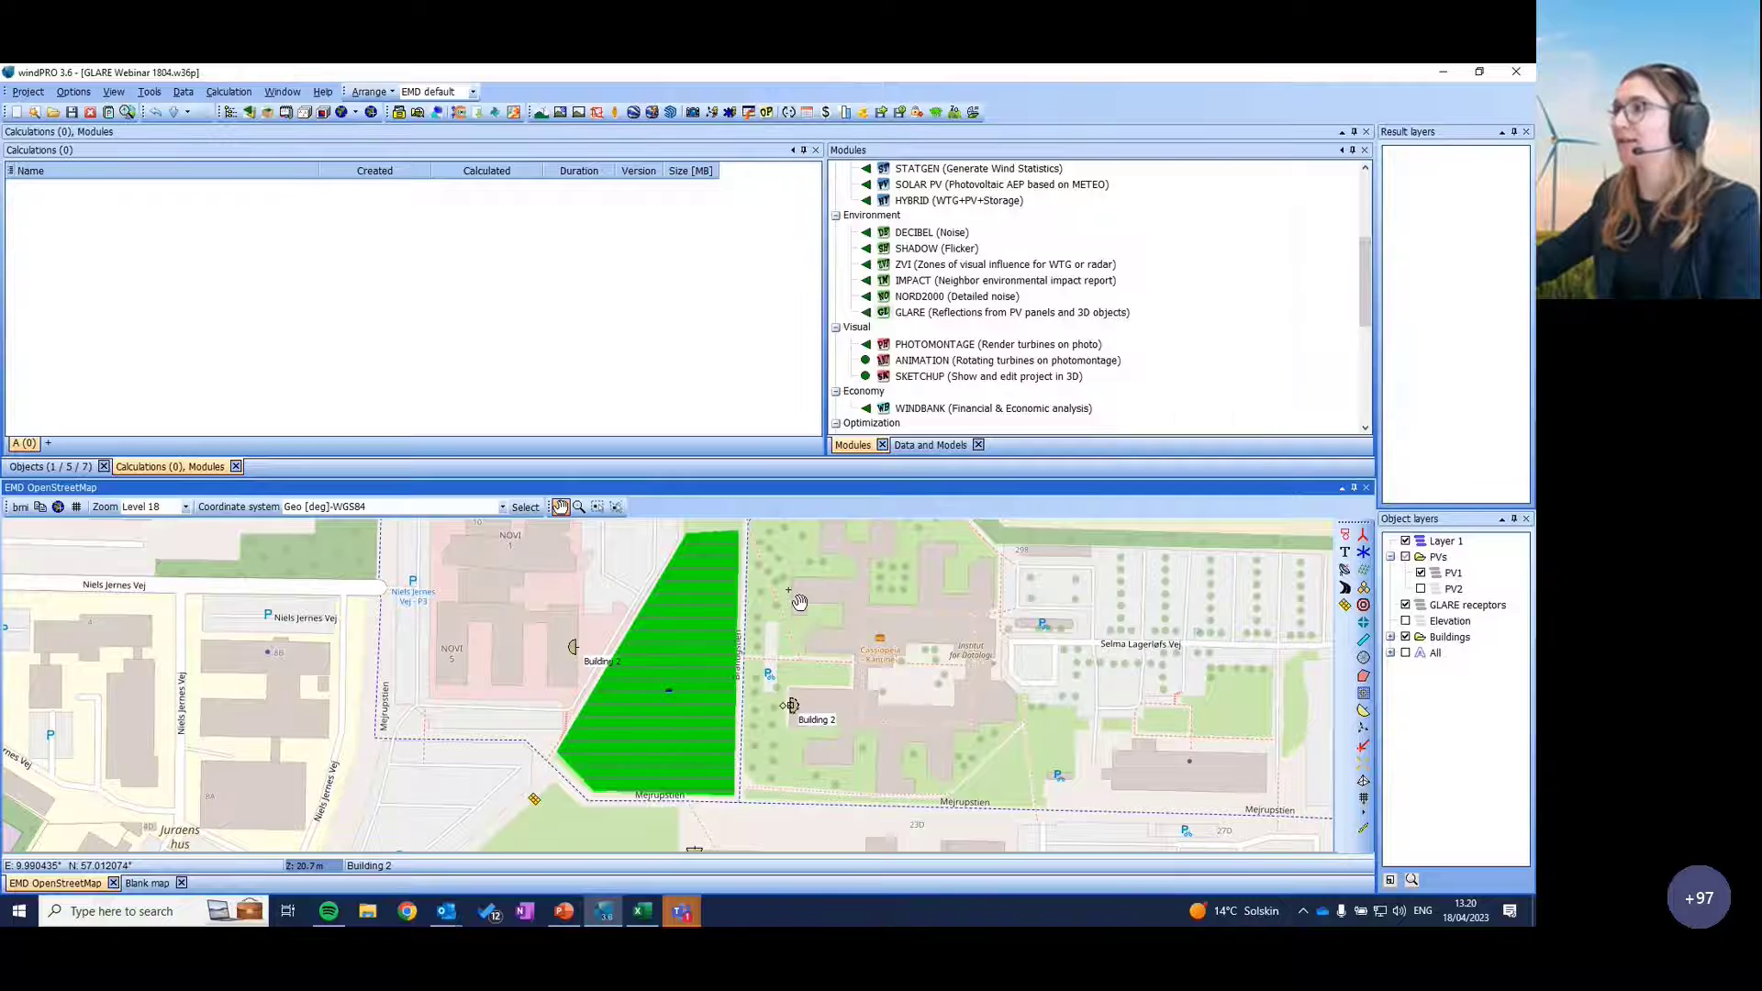
Step: Rename the cloned receptor's description to Building 3 and accept its properties
key("Return")
left_click(787, 230)
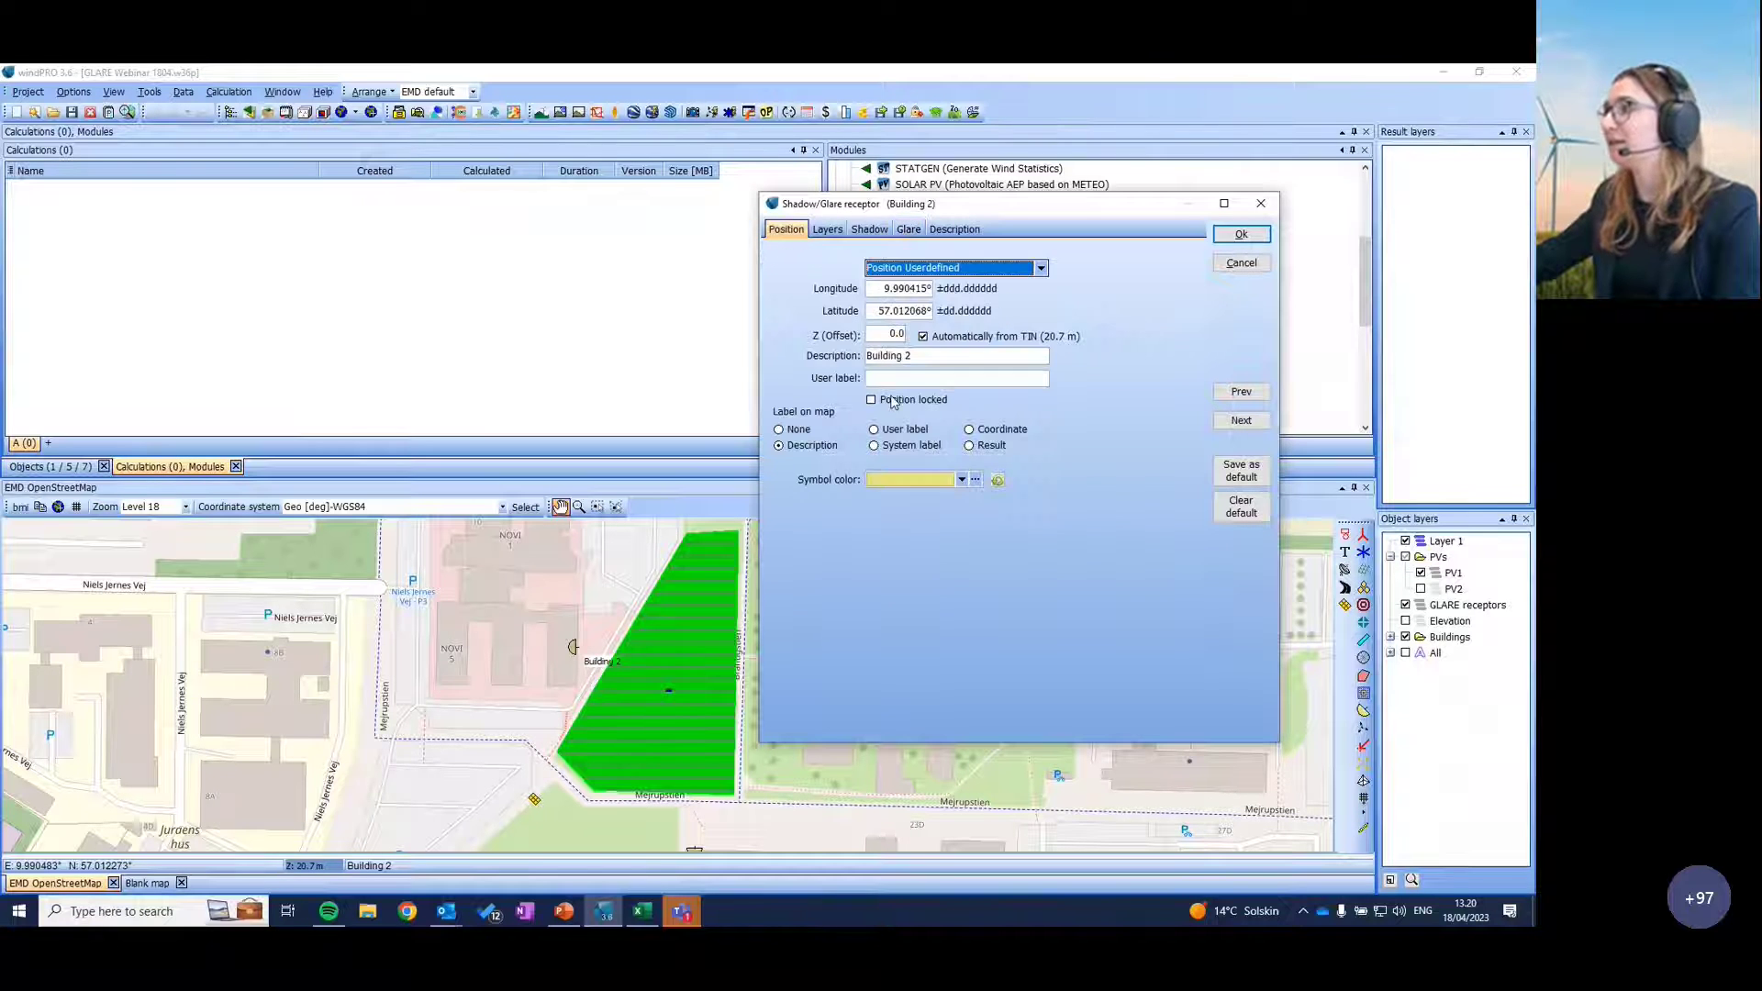
left_click(920, 355)
type("3")
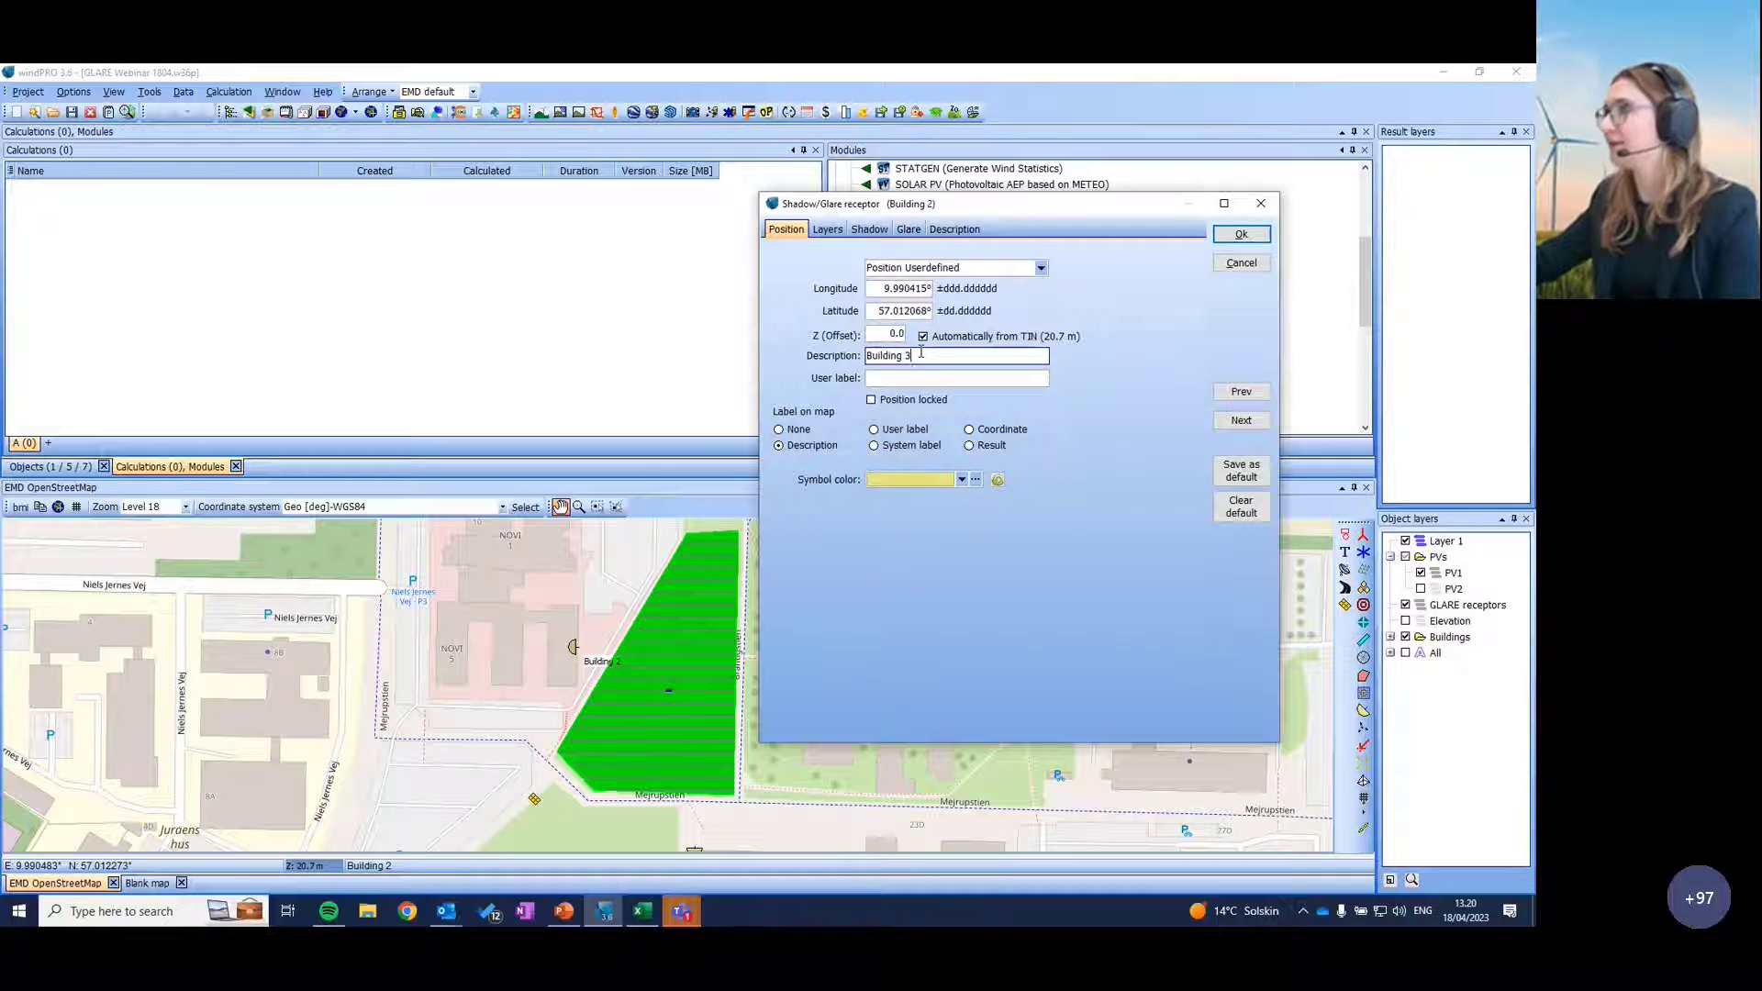
left_click(1241, 236)
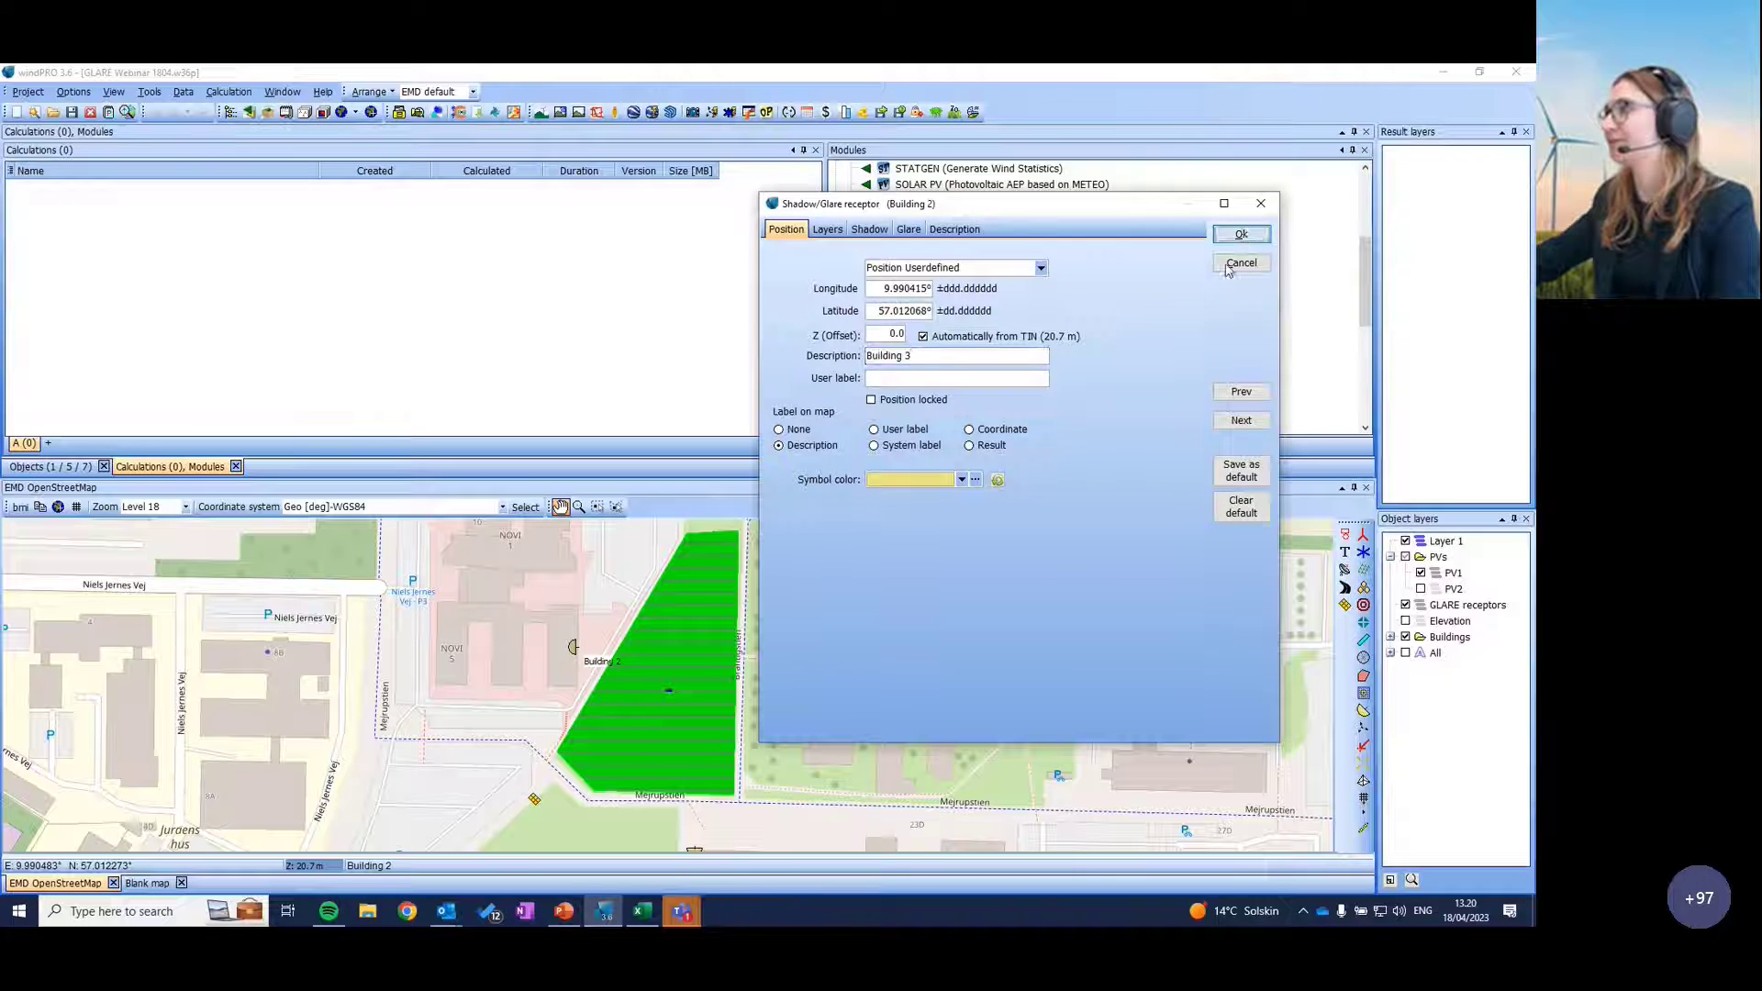
Step: Start a GLARE calculation and include the intensity of glare
left_click_drag(932, 694, 958, 659)
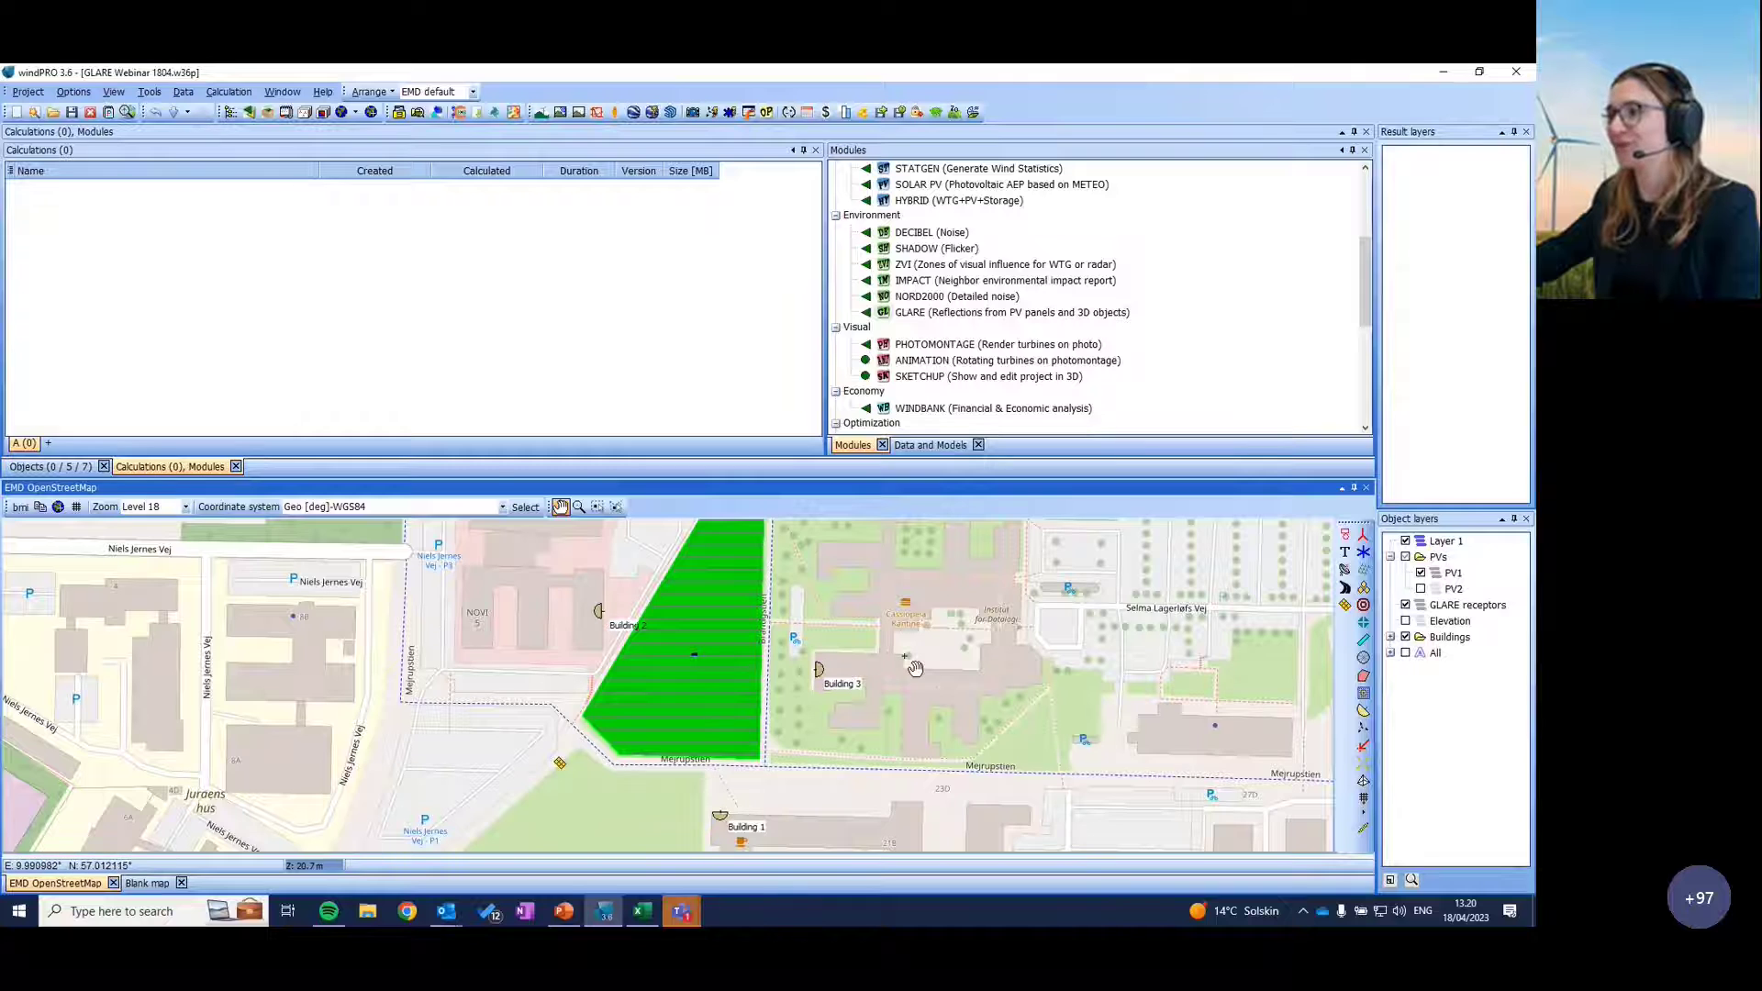
left_click_drag(915, 670, 923, 697)
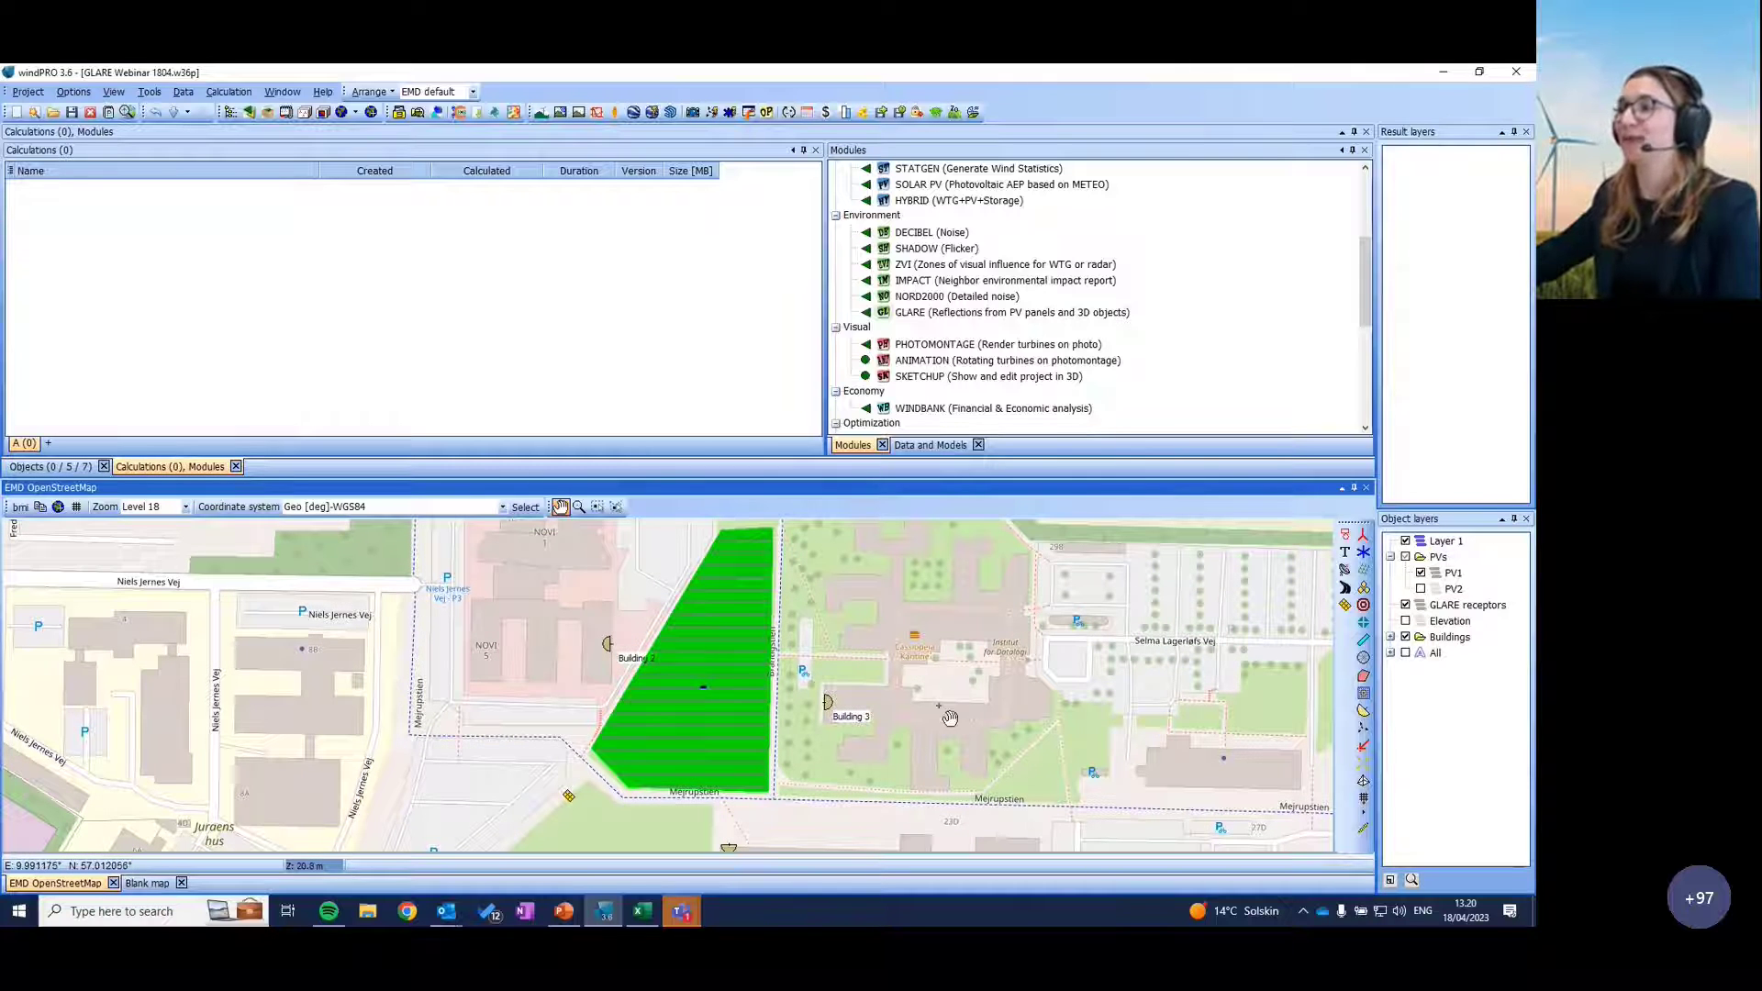
scroll(915, 757, "down", 1)
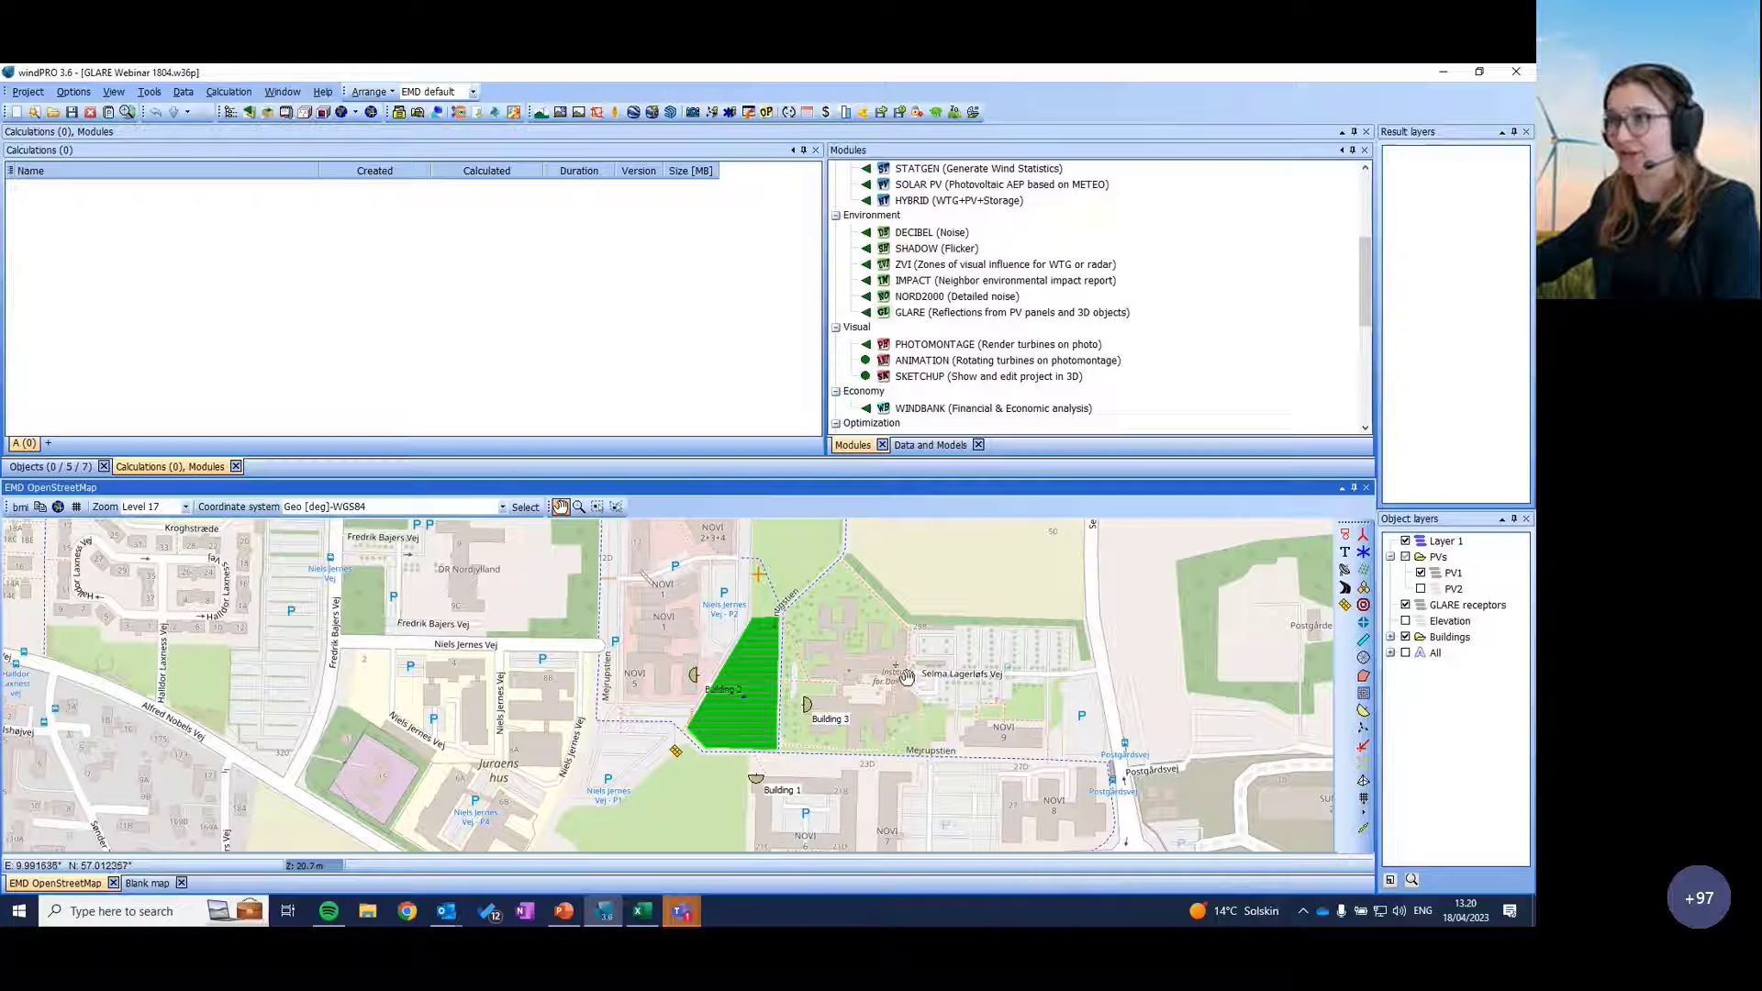
double_click(913, 314)
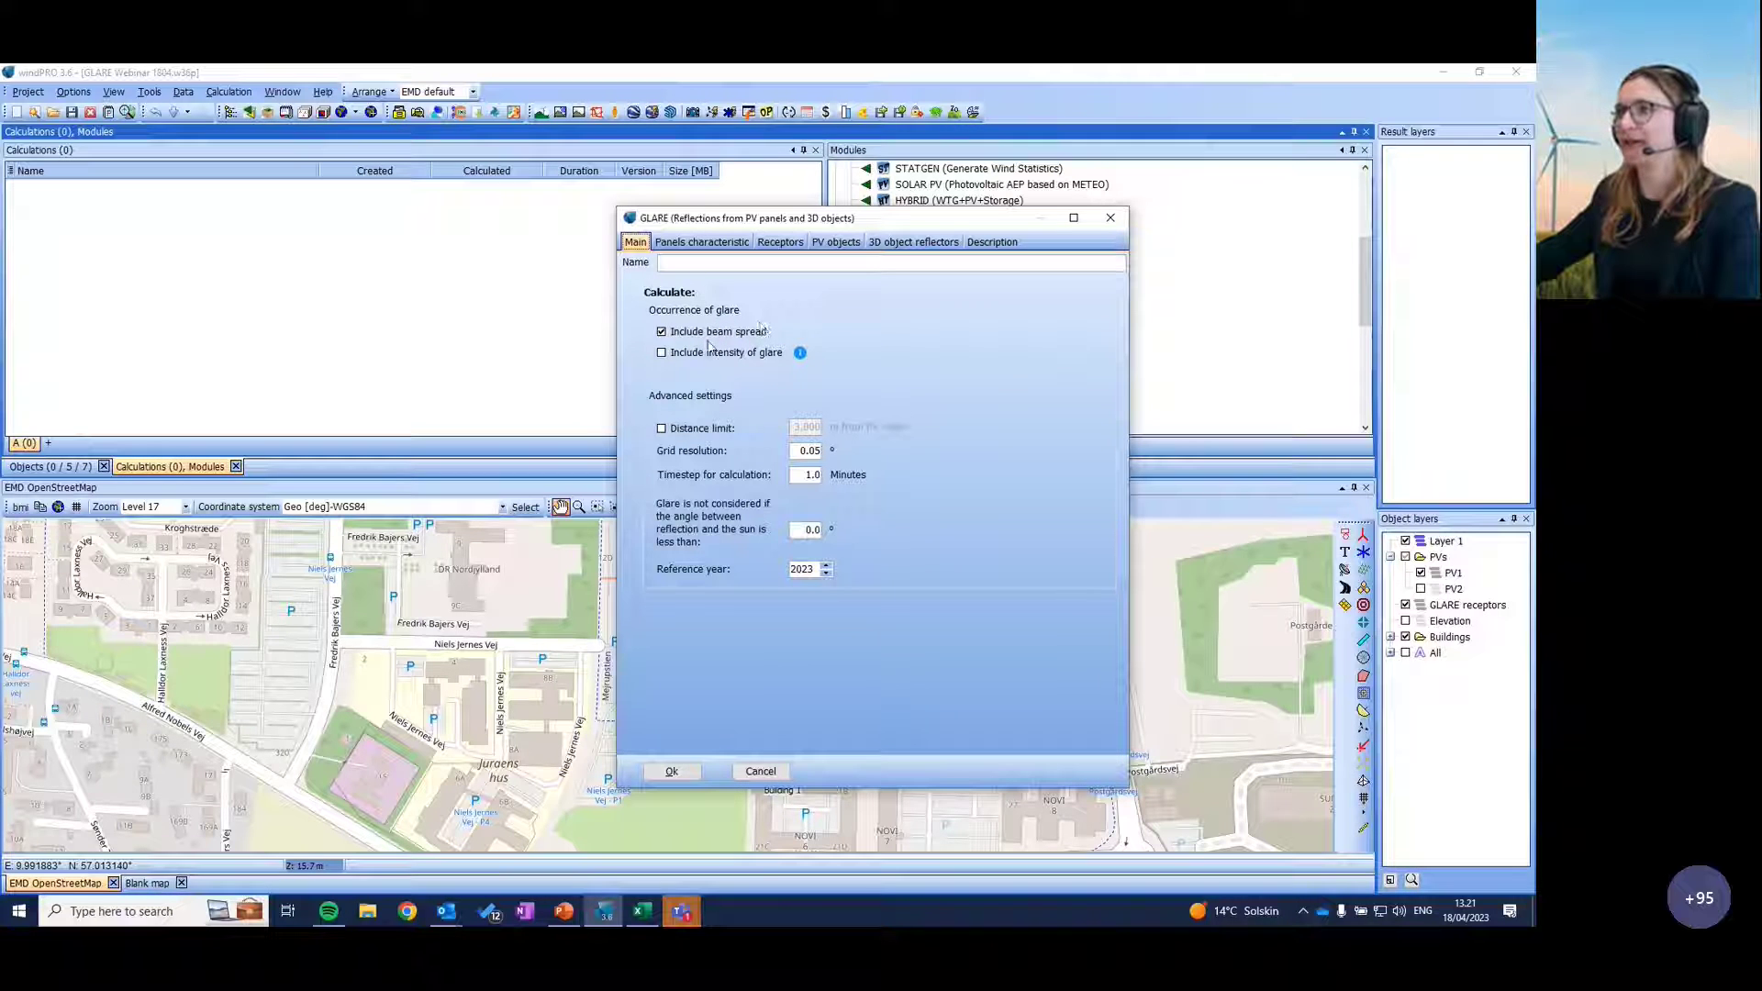
left_click(664, 356)
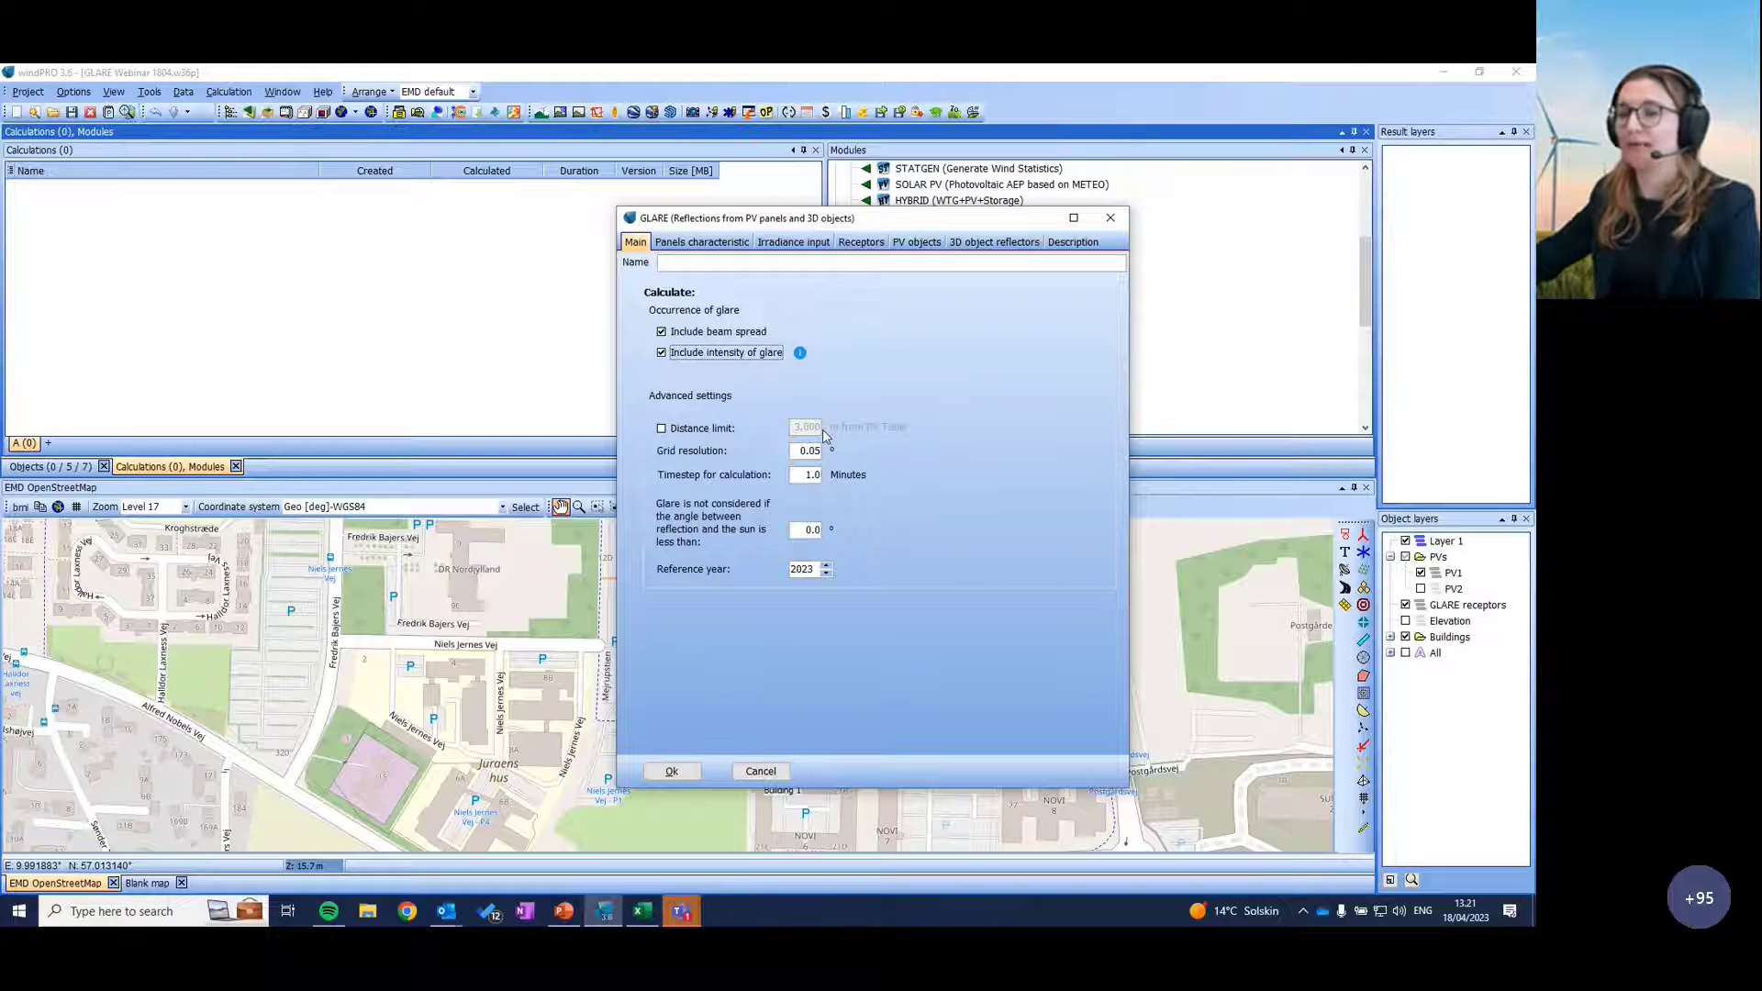
Step: Try applying a distance limit from the PV tables in the calculation's advanced settings
left_click(662, 429)
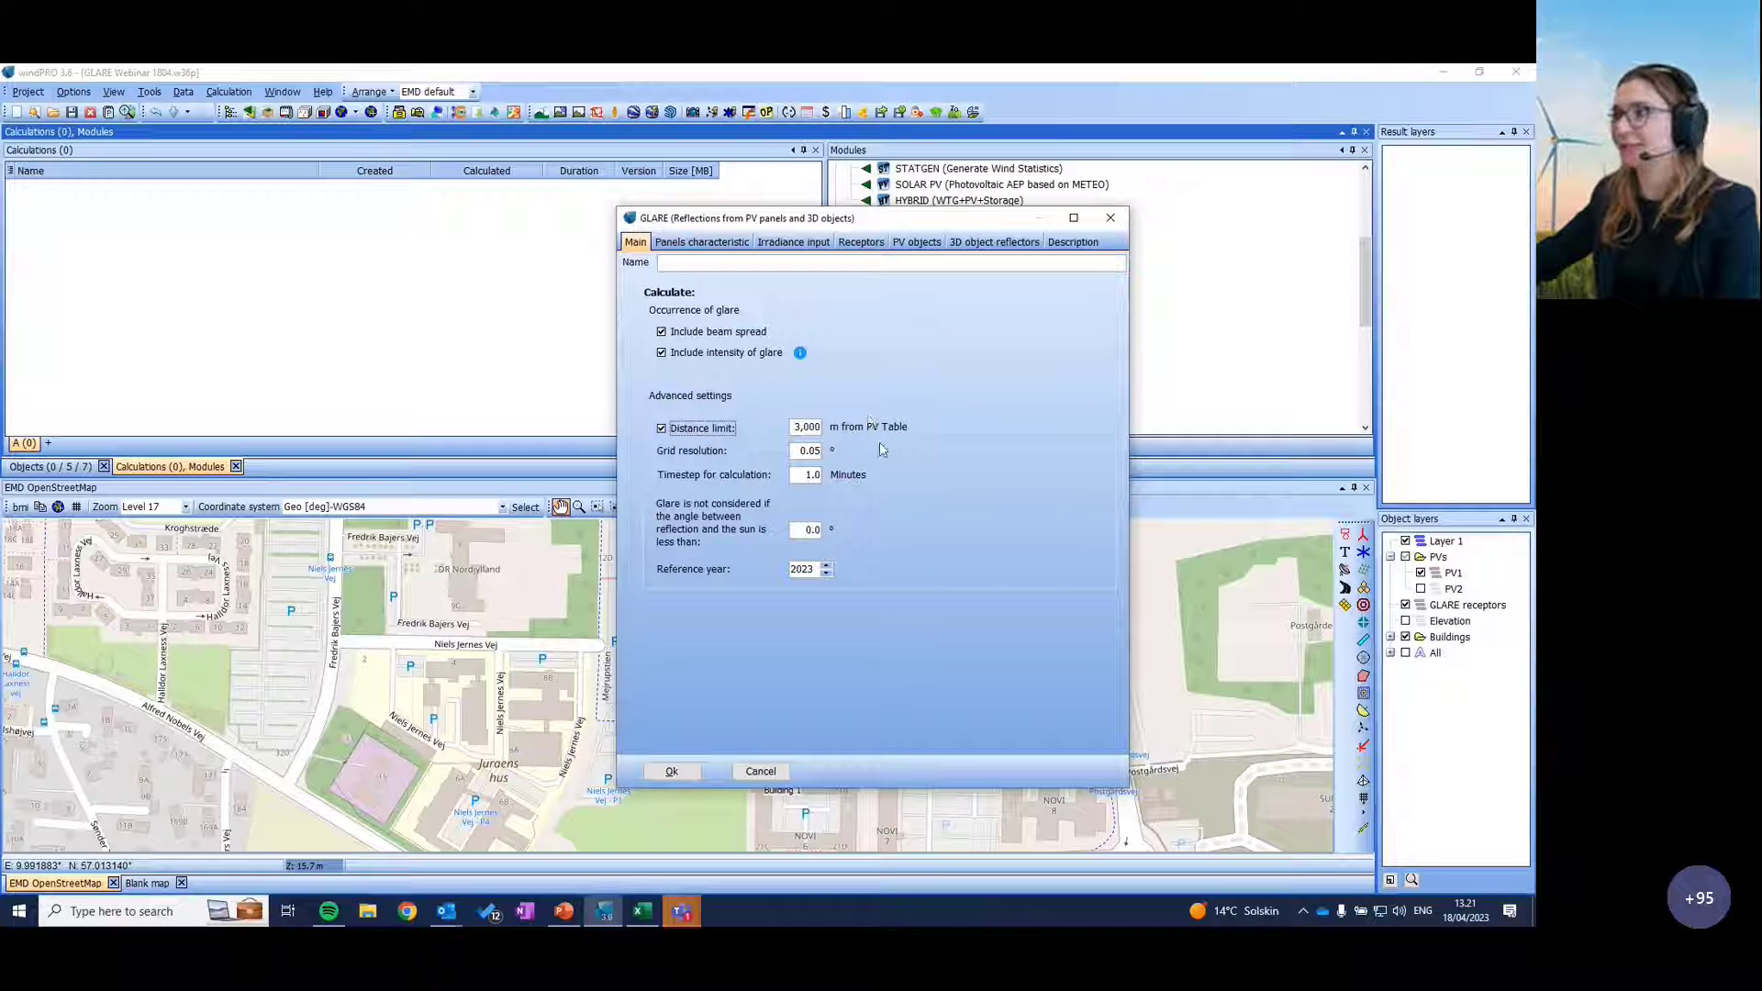
left_click(662, 429)
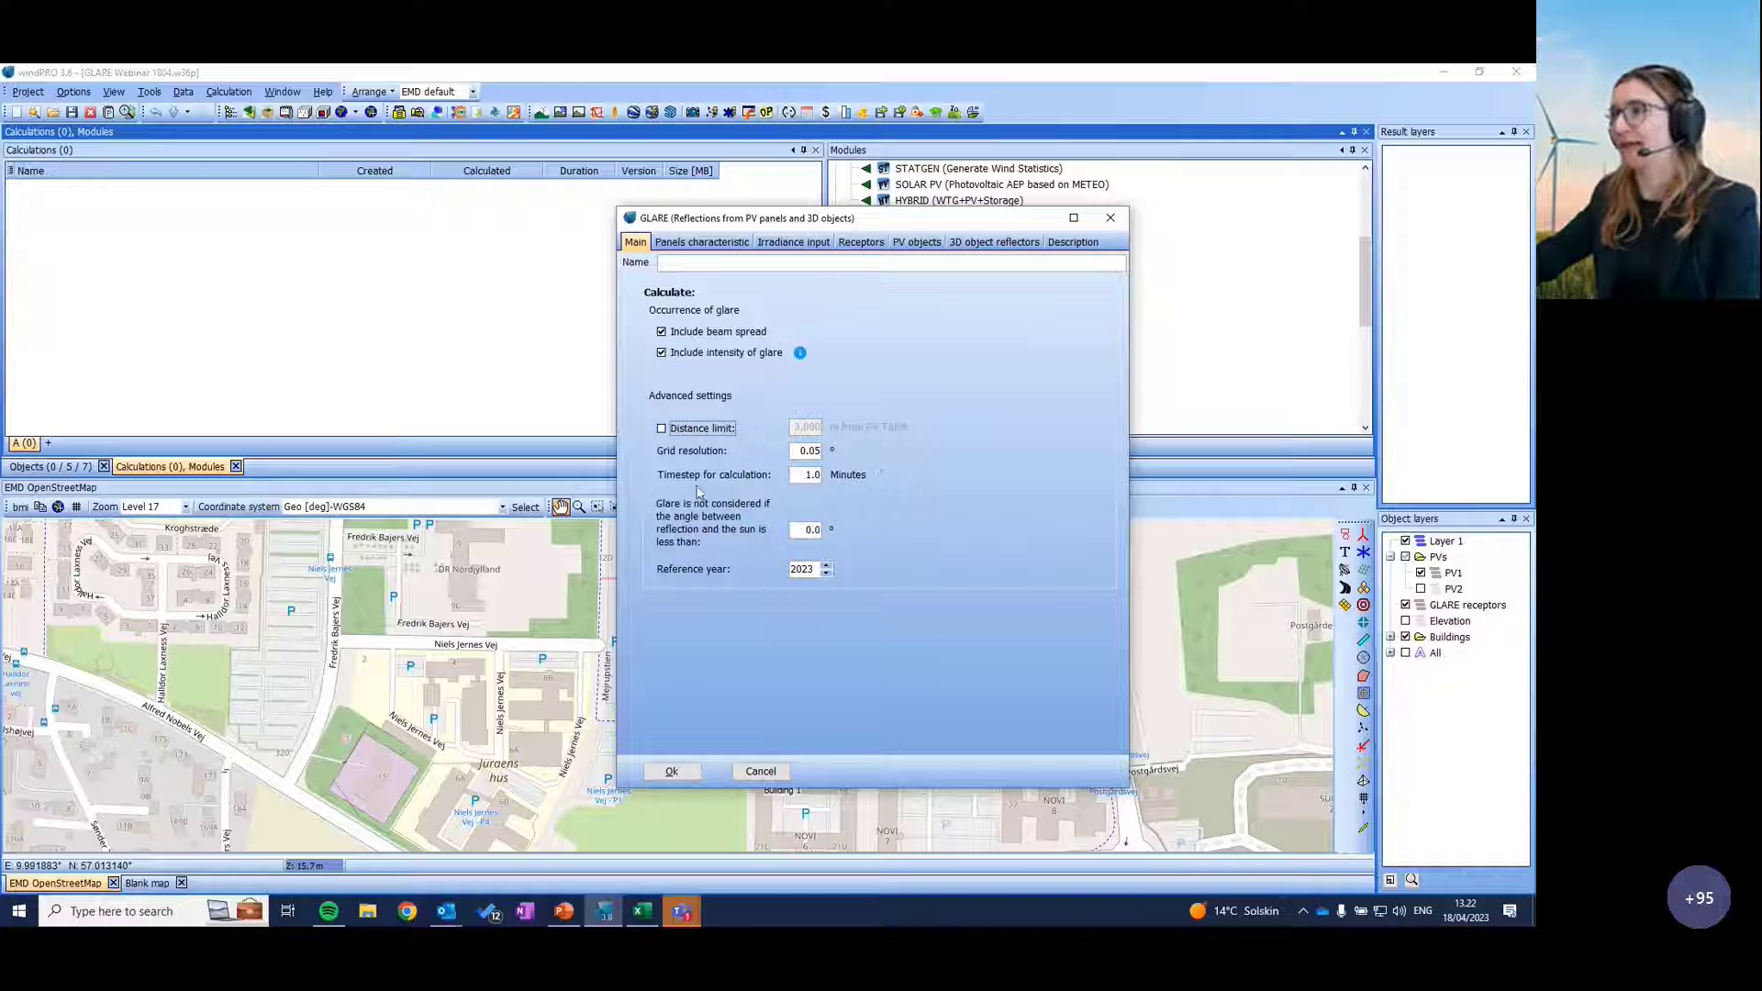
left_click(817, 474)
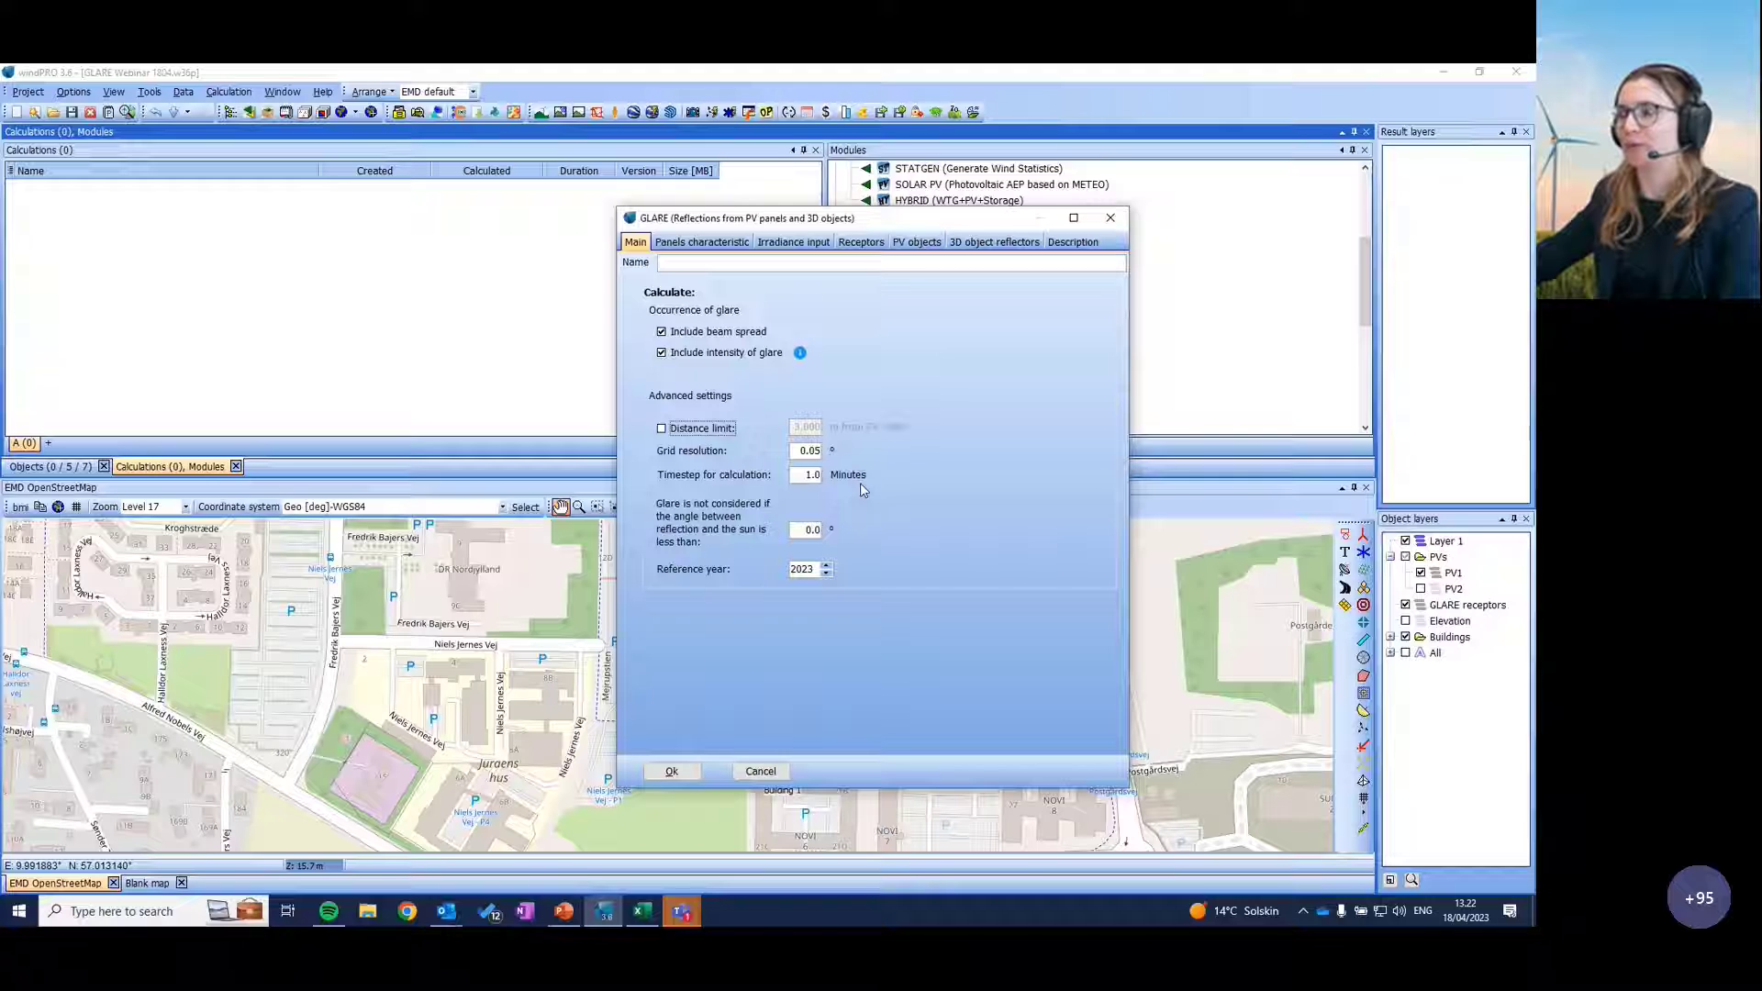
Step: Review the calculation timestep, the minimum angle between reflection and sun, and the reference year in the advanced settings
left_click(813, 474)
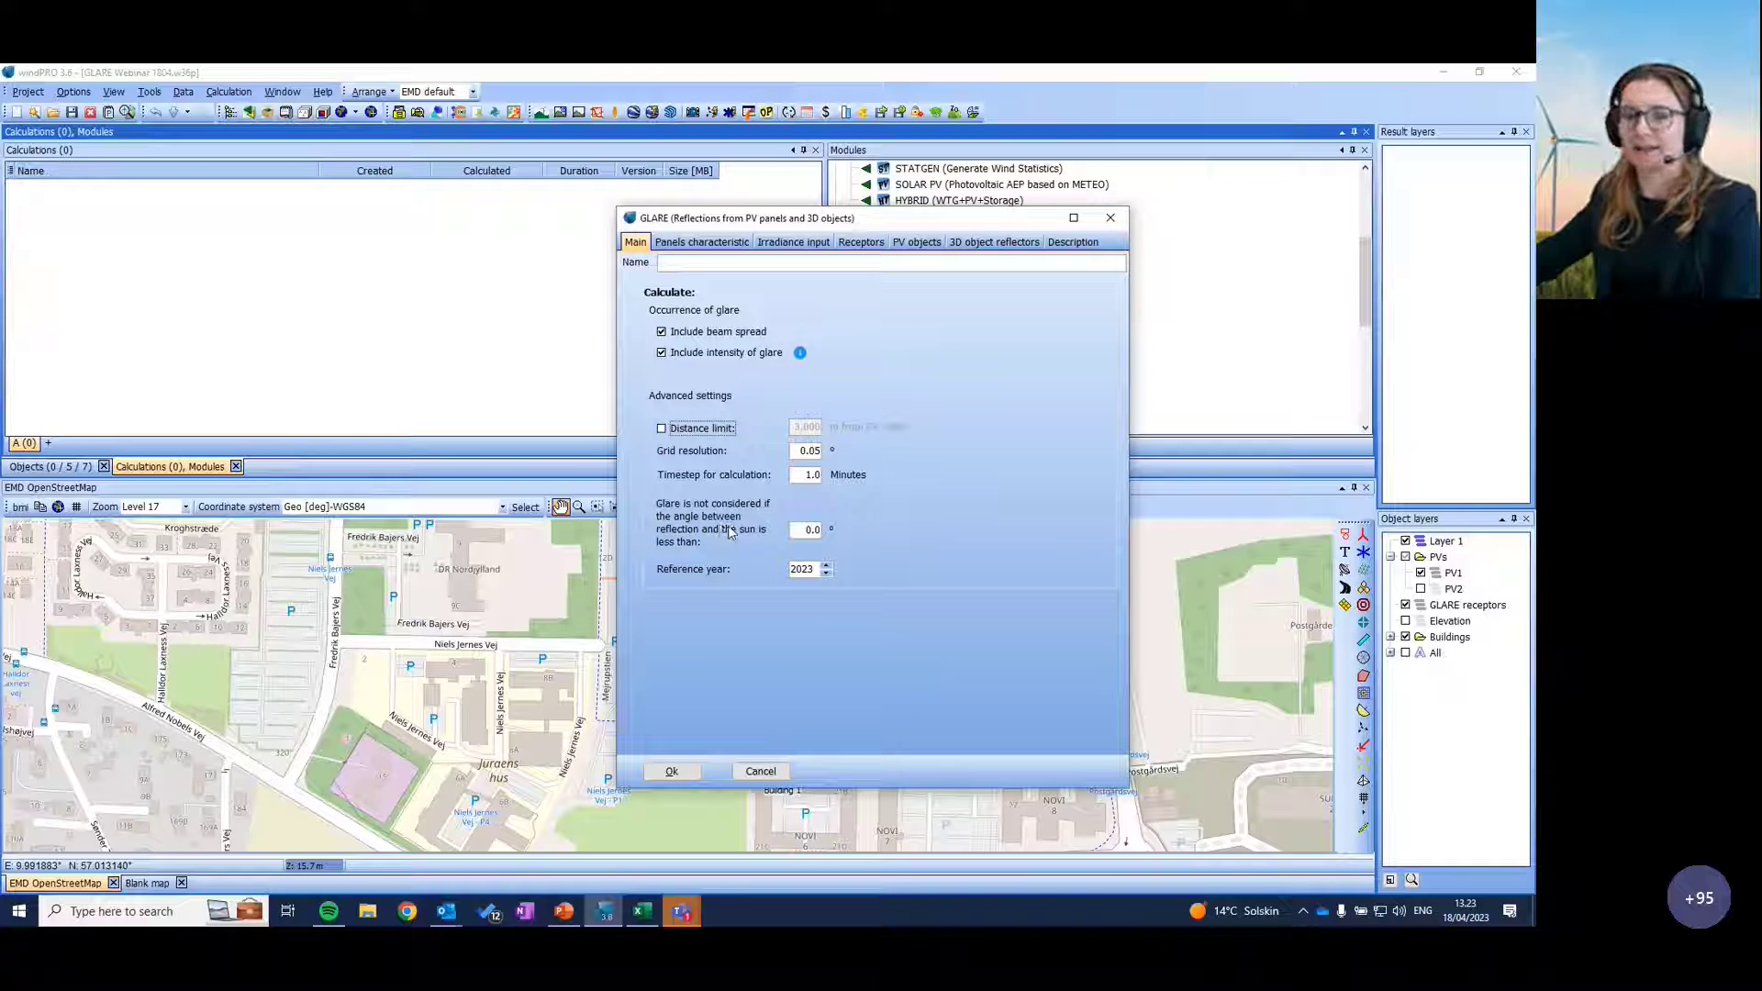
left_click(811, 531)
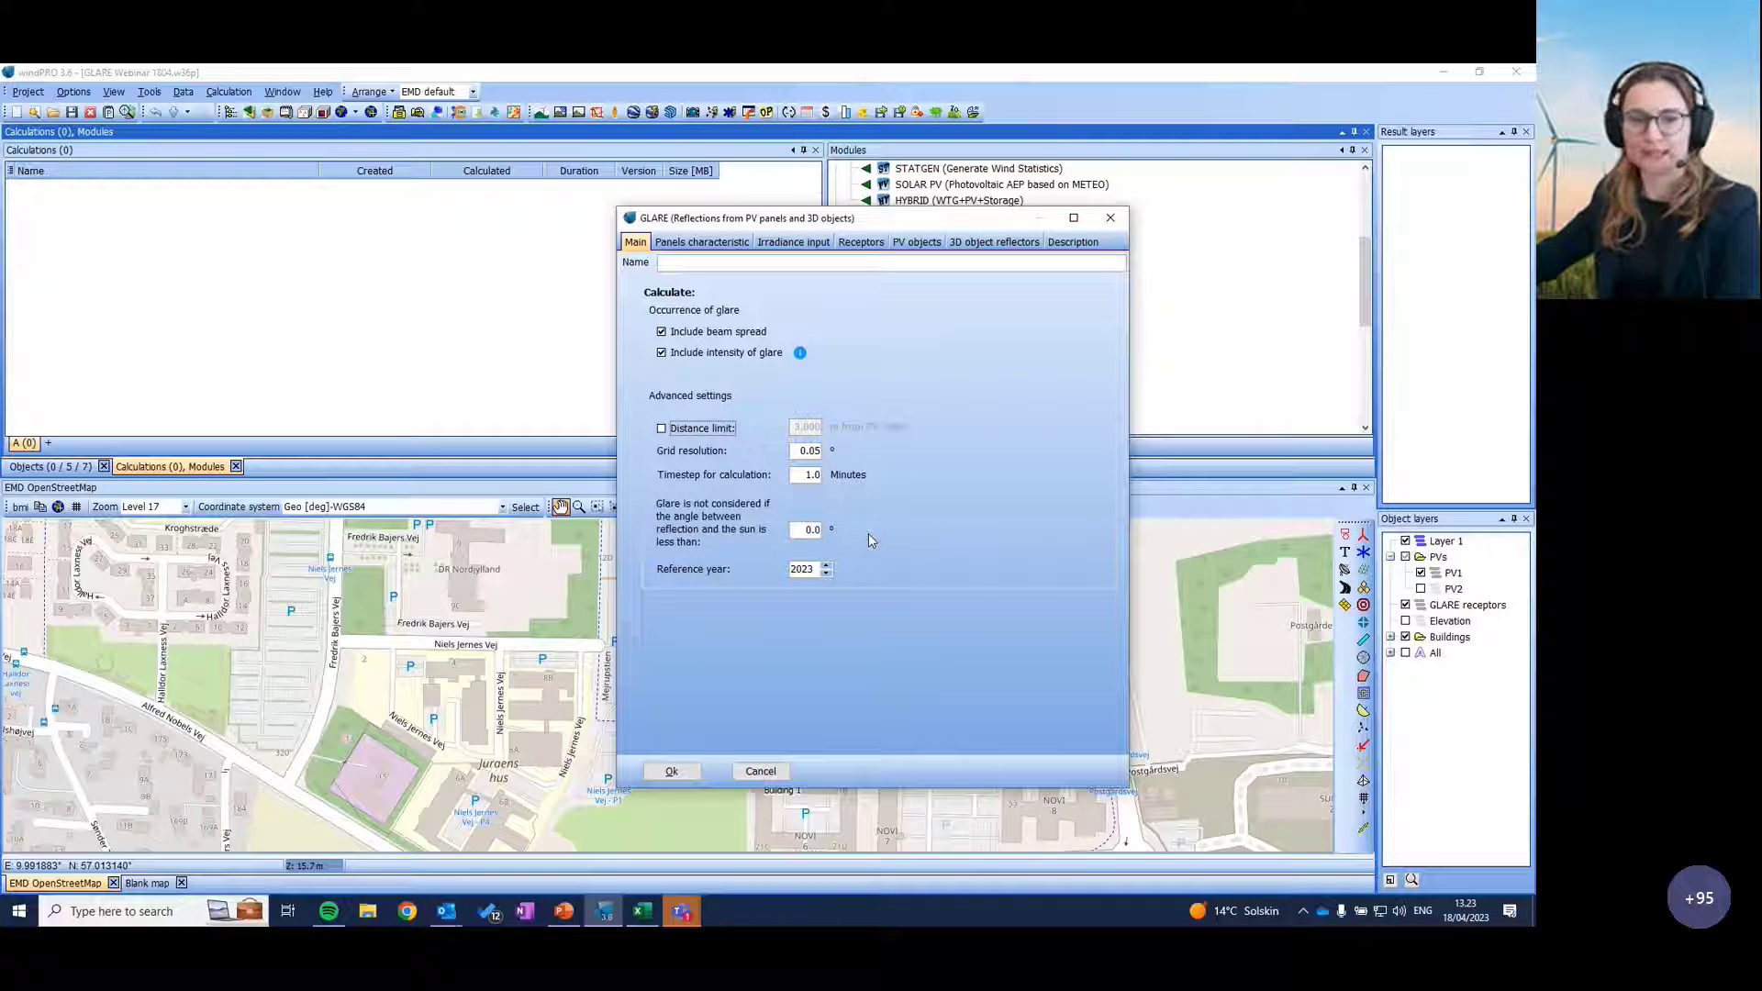
double_click(805, 530)
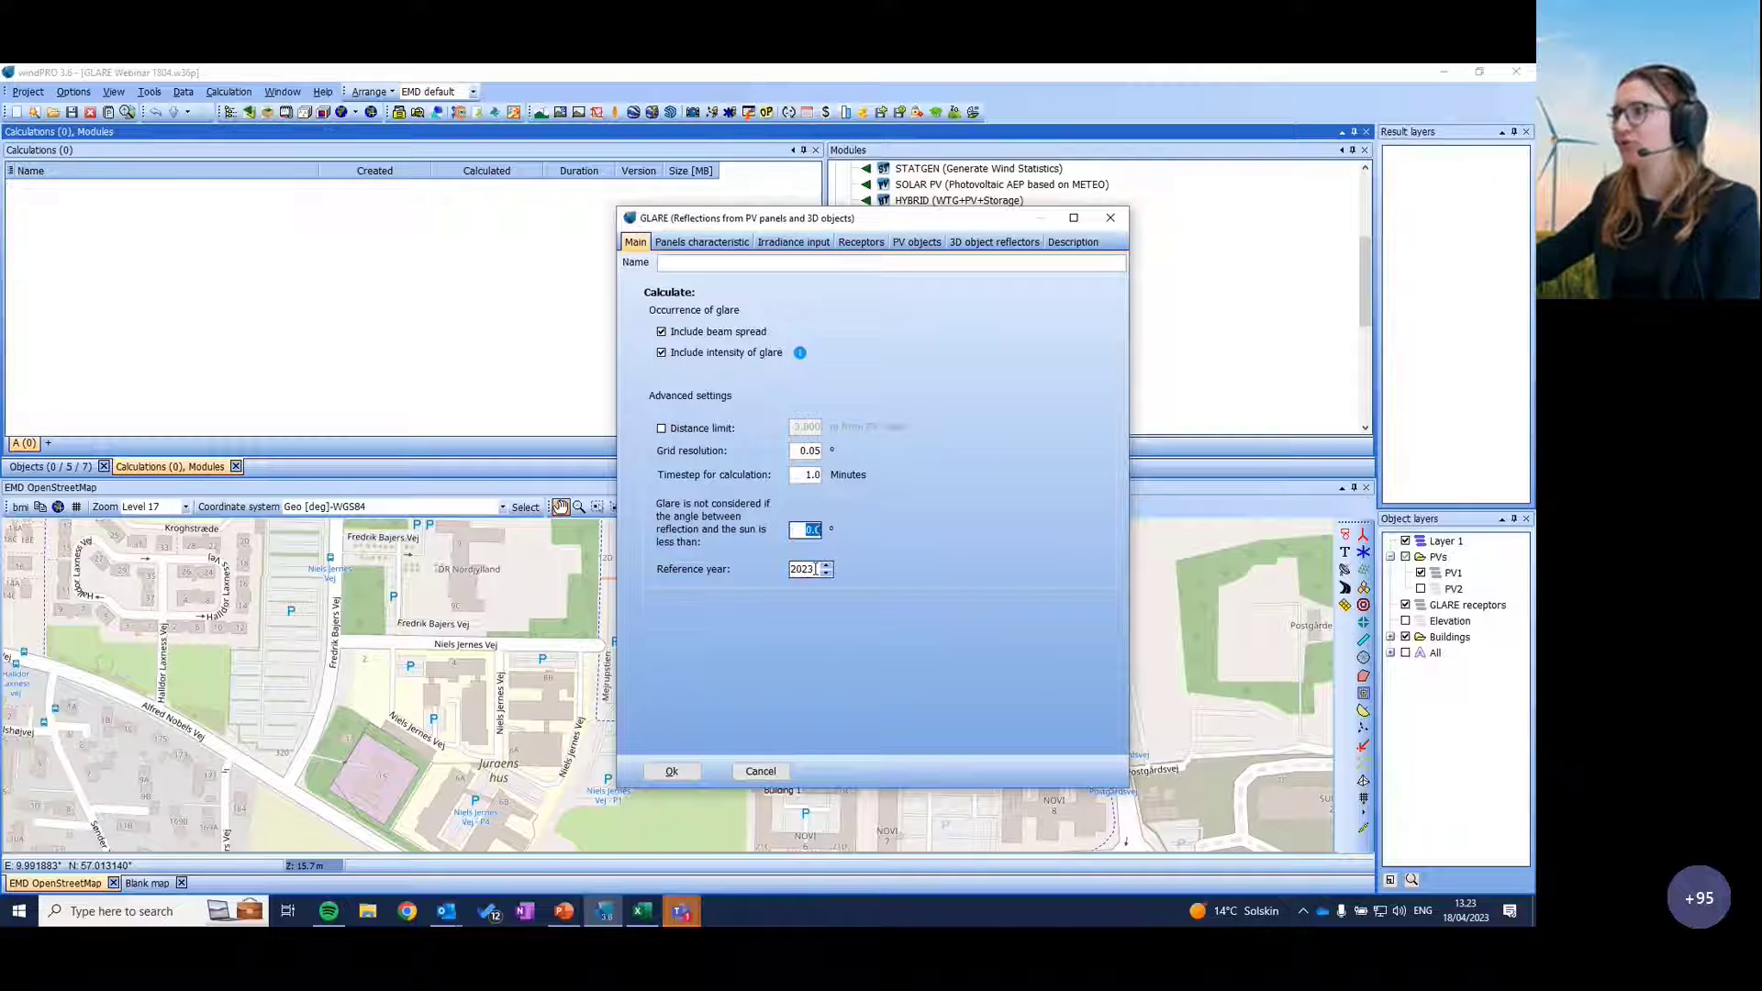
left_click(810, 530)
key("Tab")
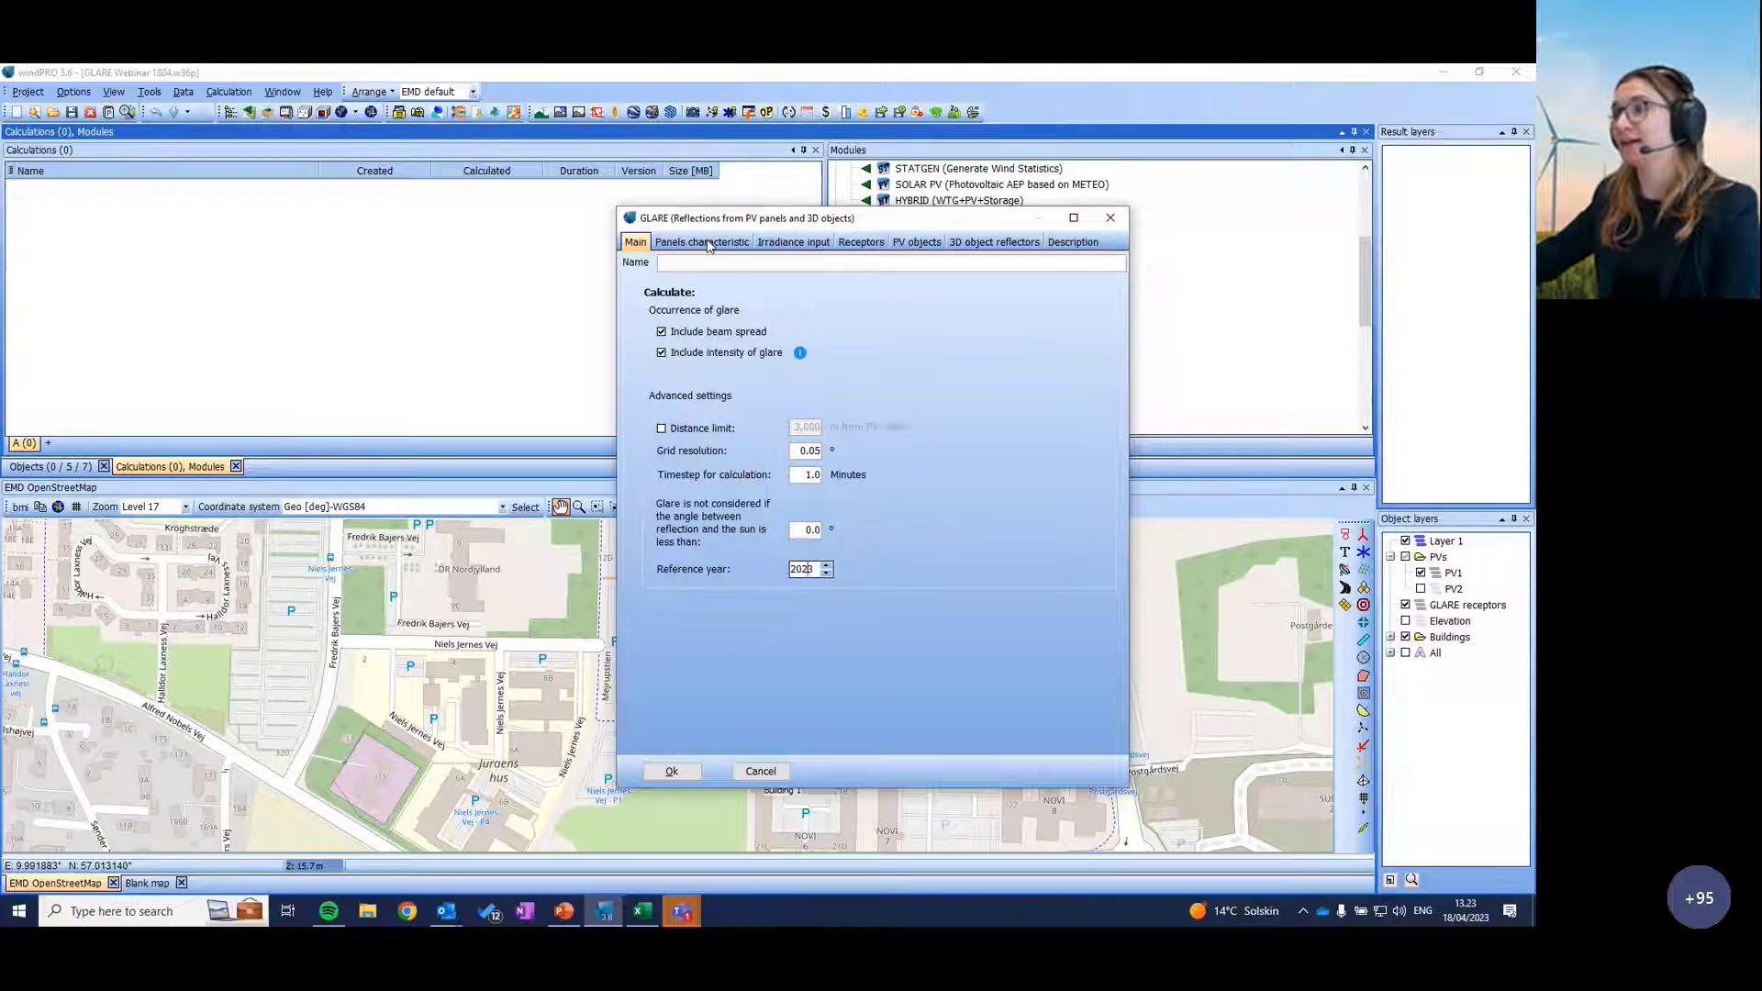
Step: Examine the beam spread options for the PV panels, including the user-defined spread angle and the glass coating types
left_click(708, 243)
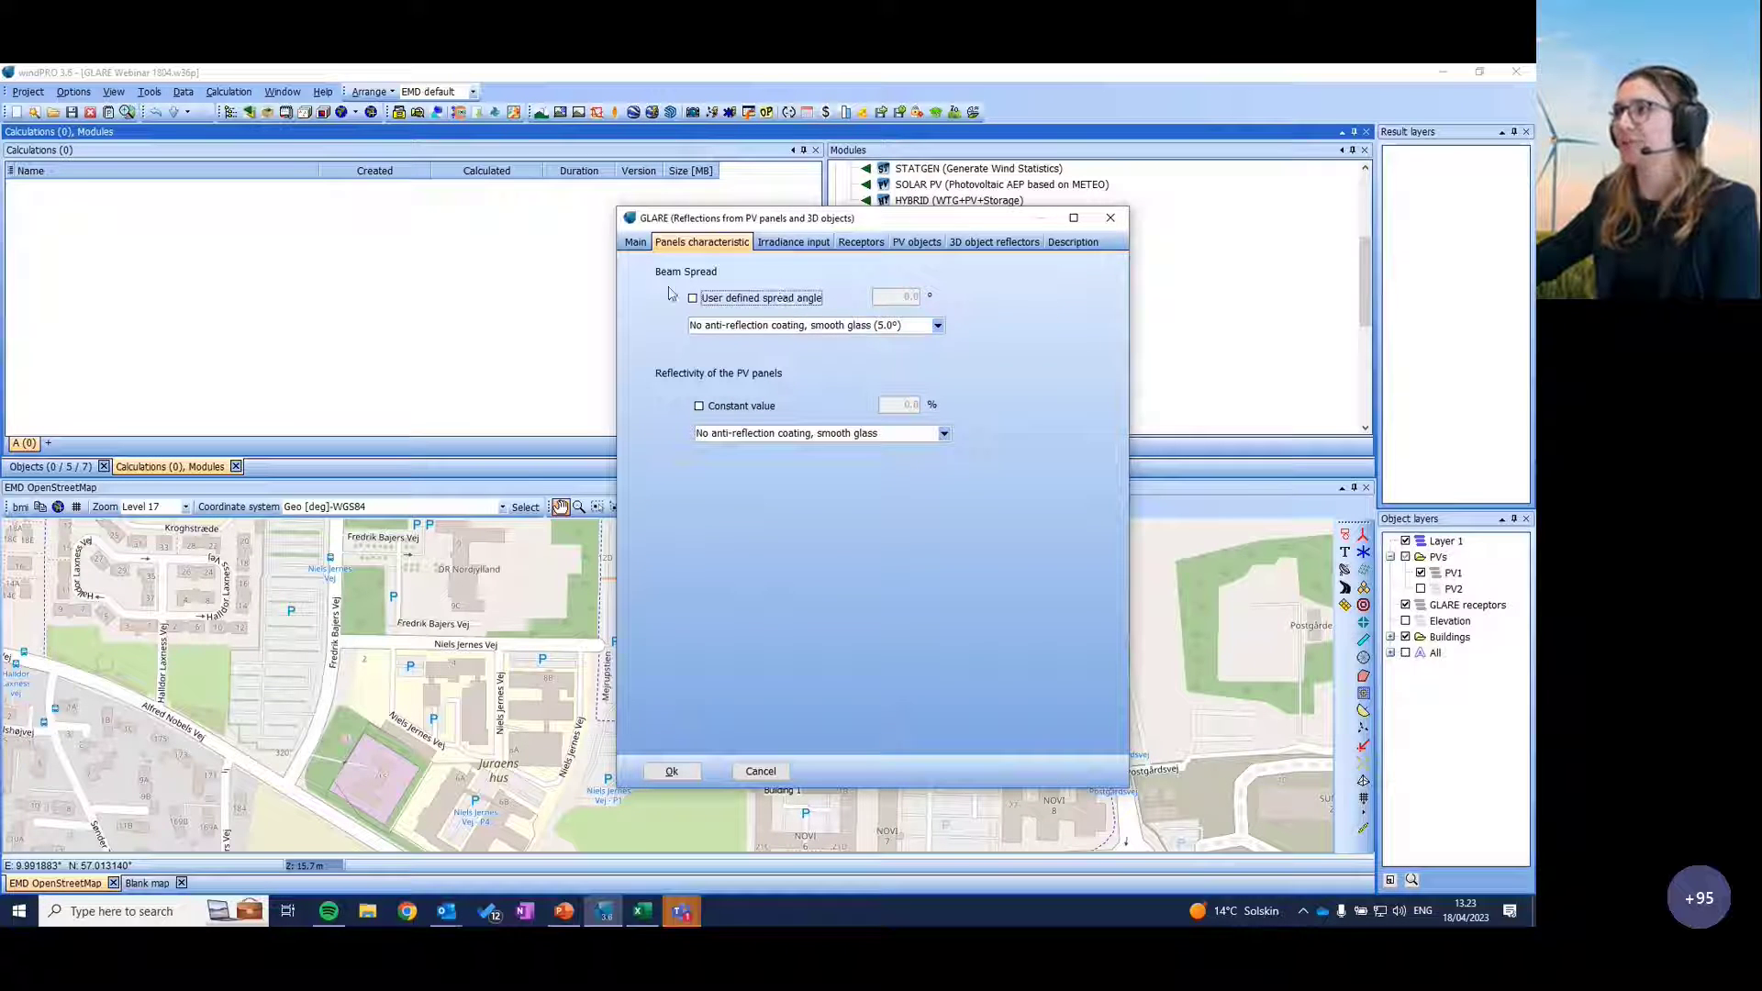
left_click(937, 326)
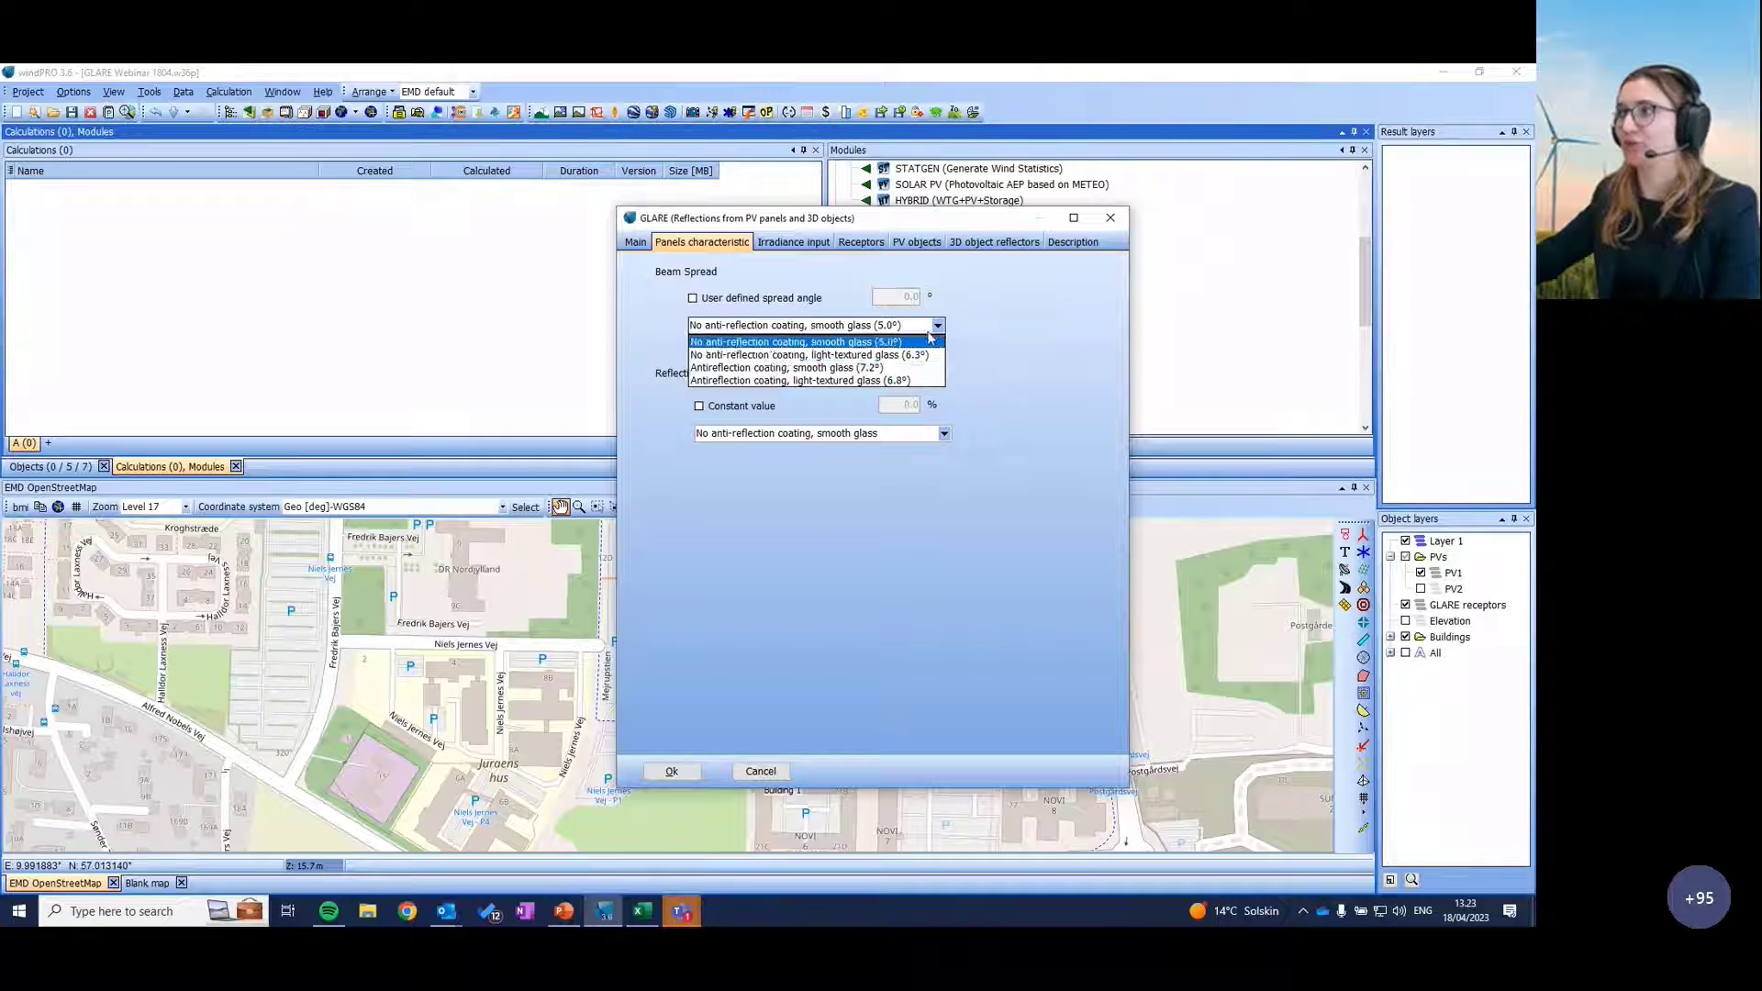
left_click(993, 368)
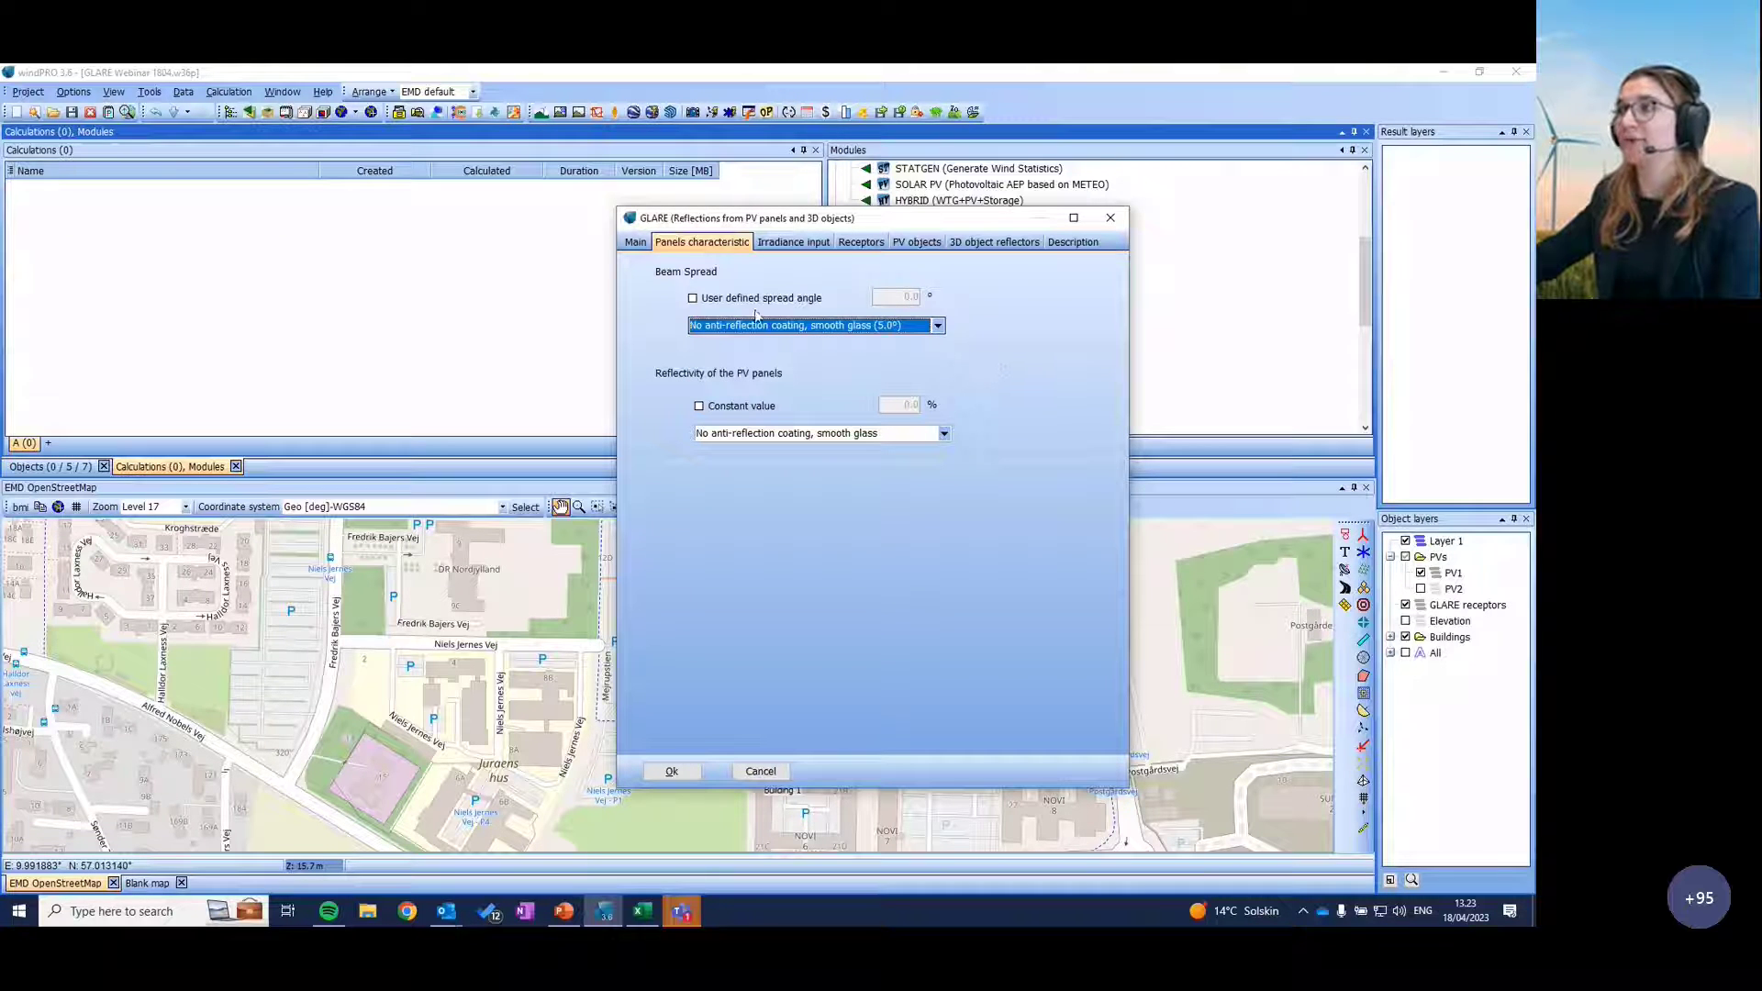
left_click(694, 299)
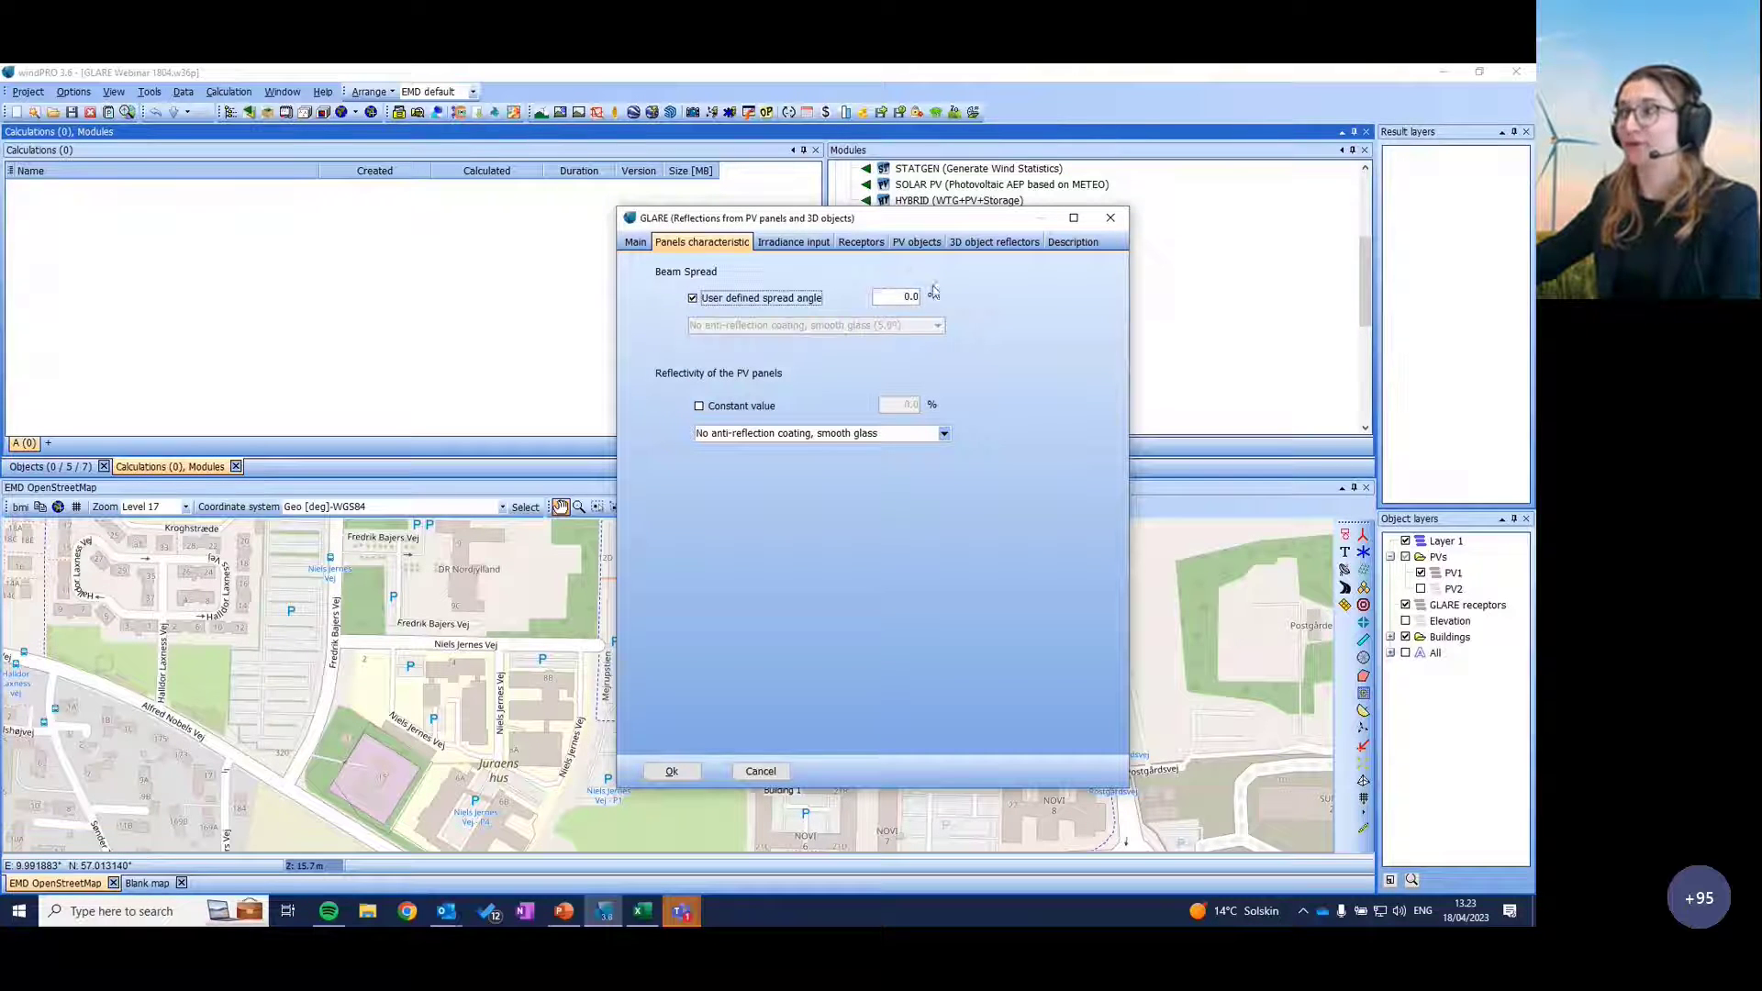
left_click(694, 299)
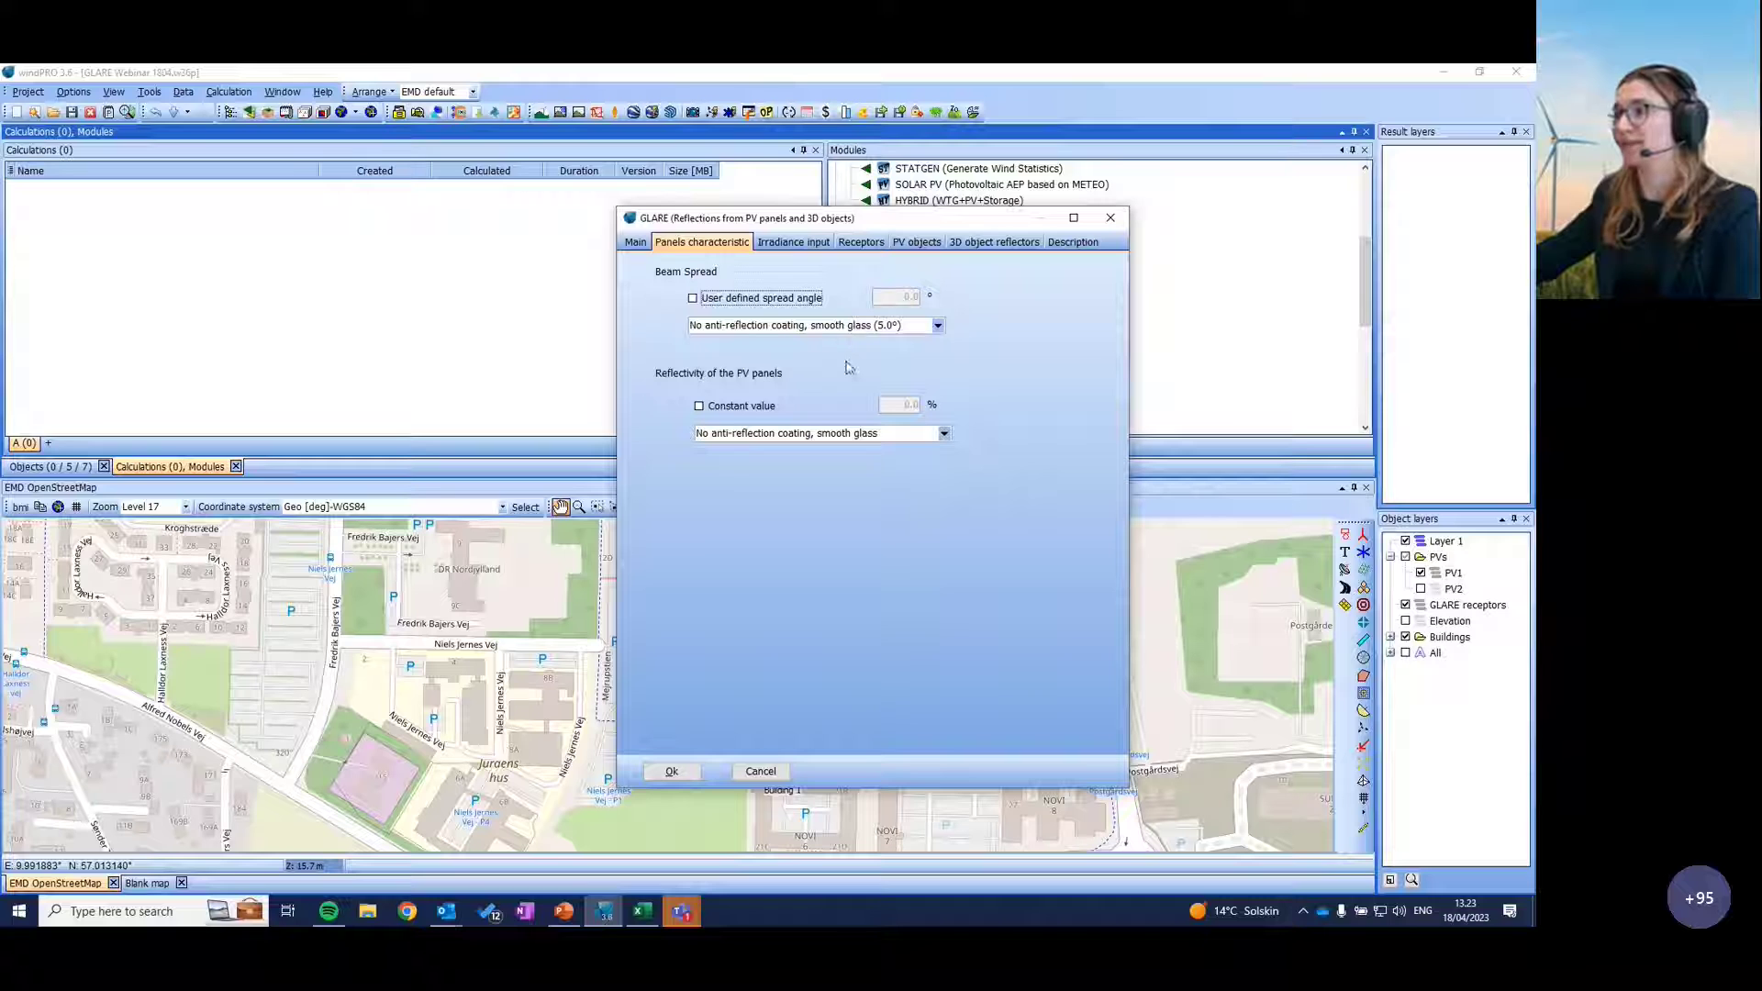
left_click(936, 326)
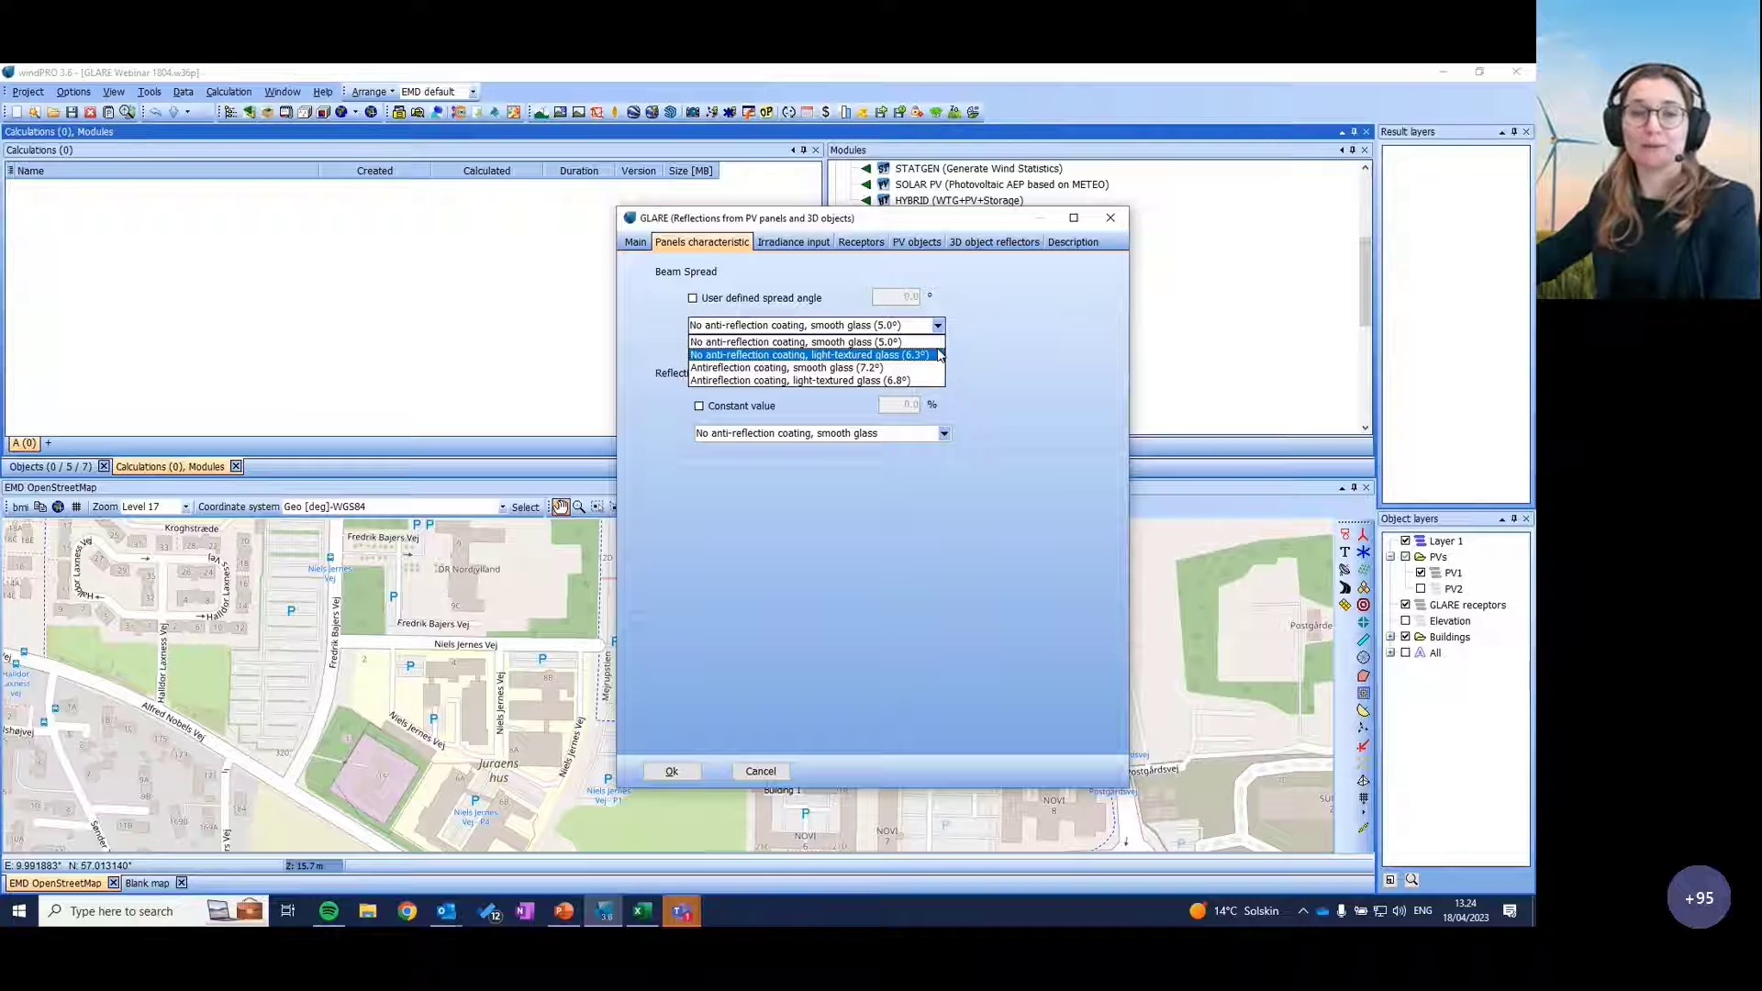
left_click(1013, 342)
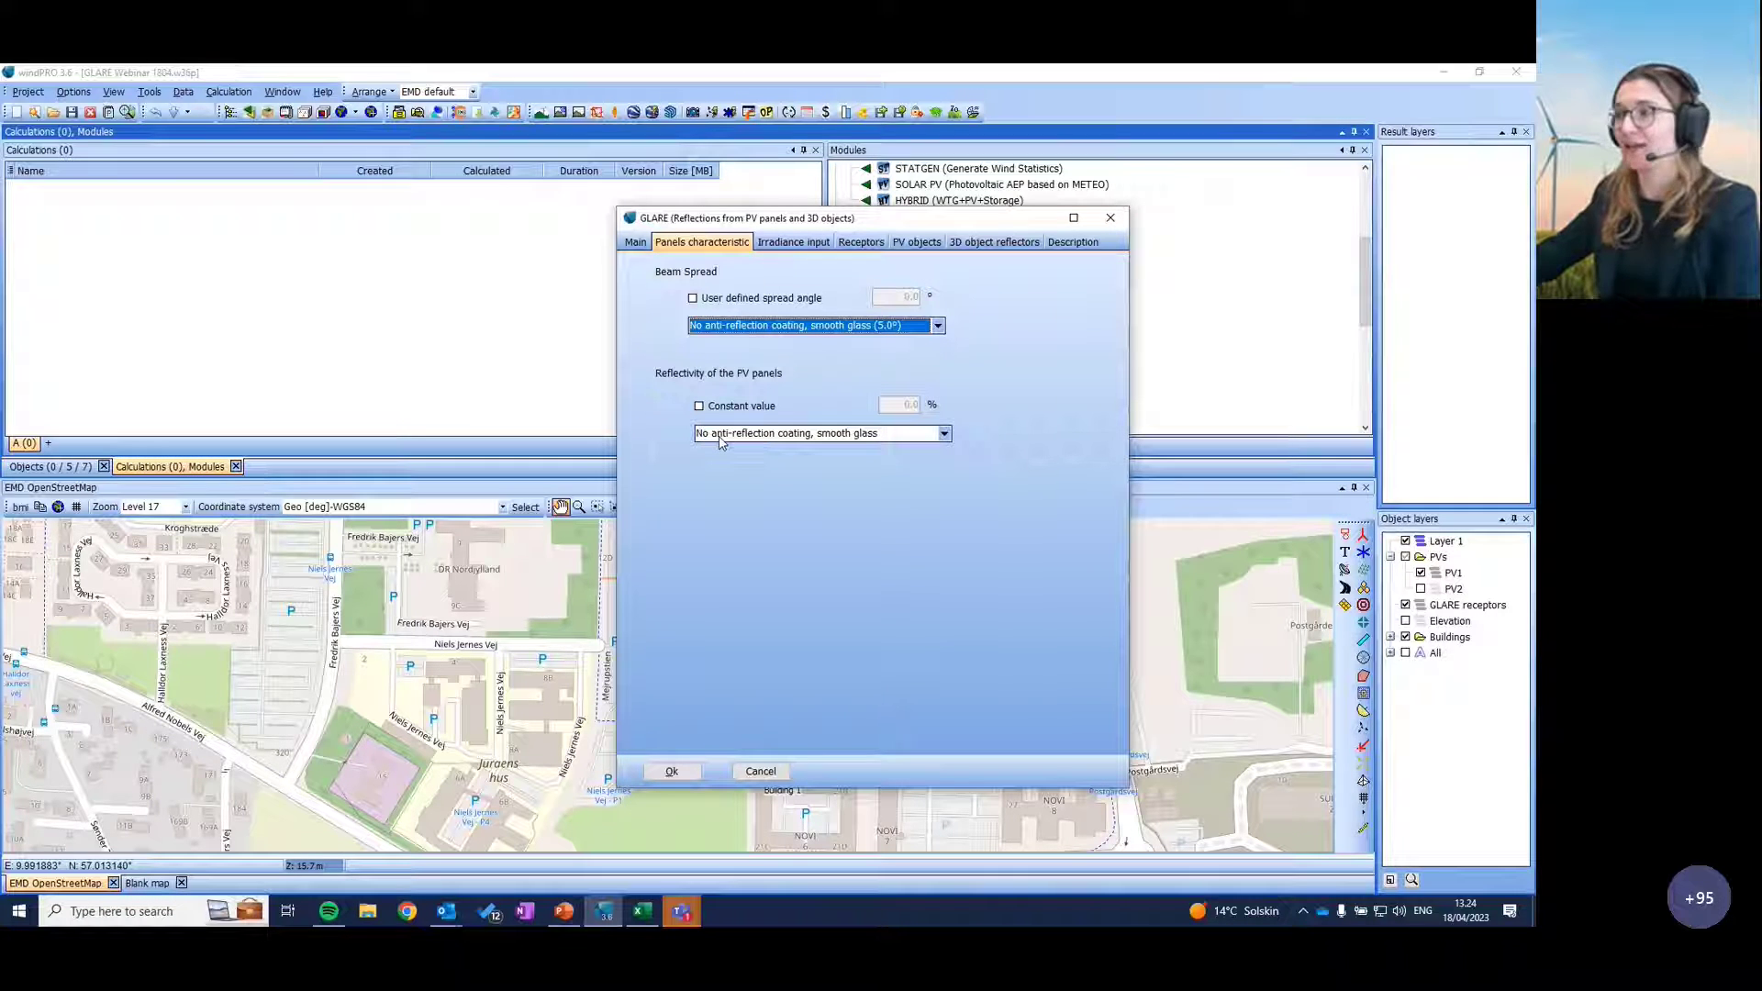
left_click(864, 329)
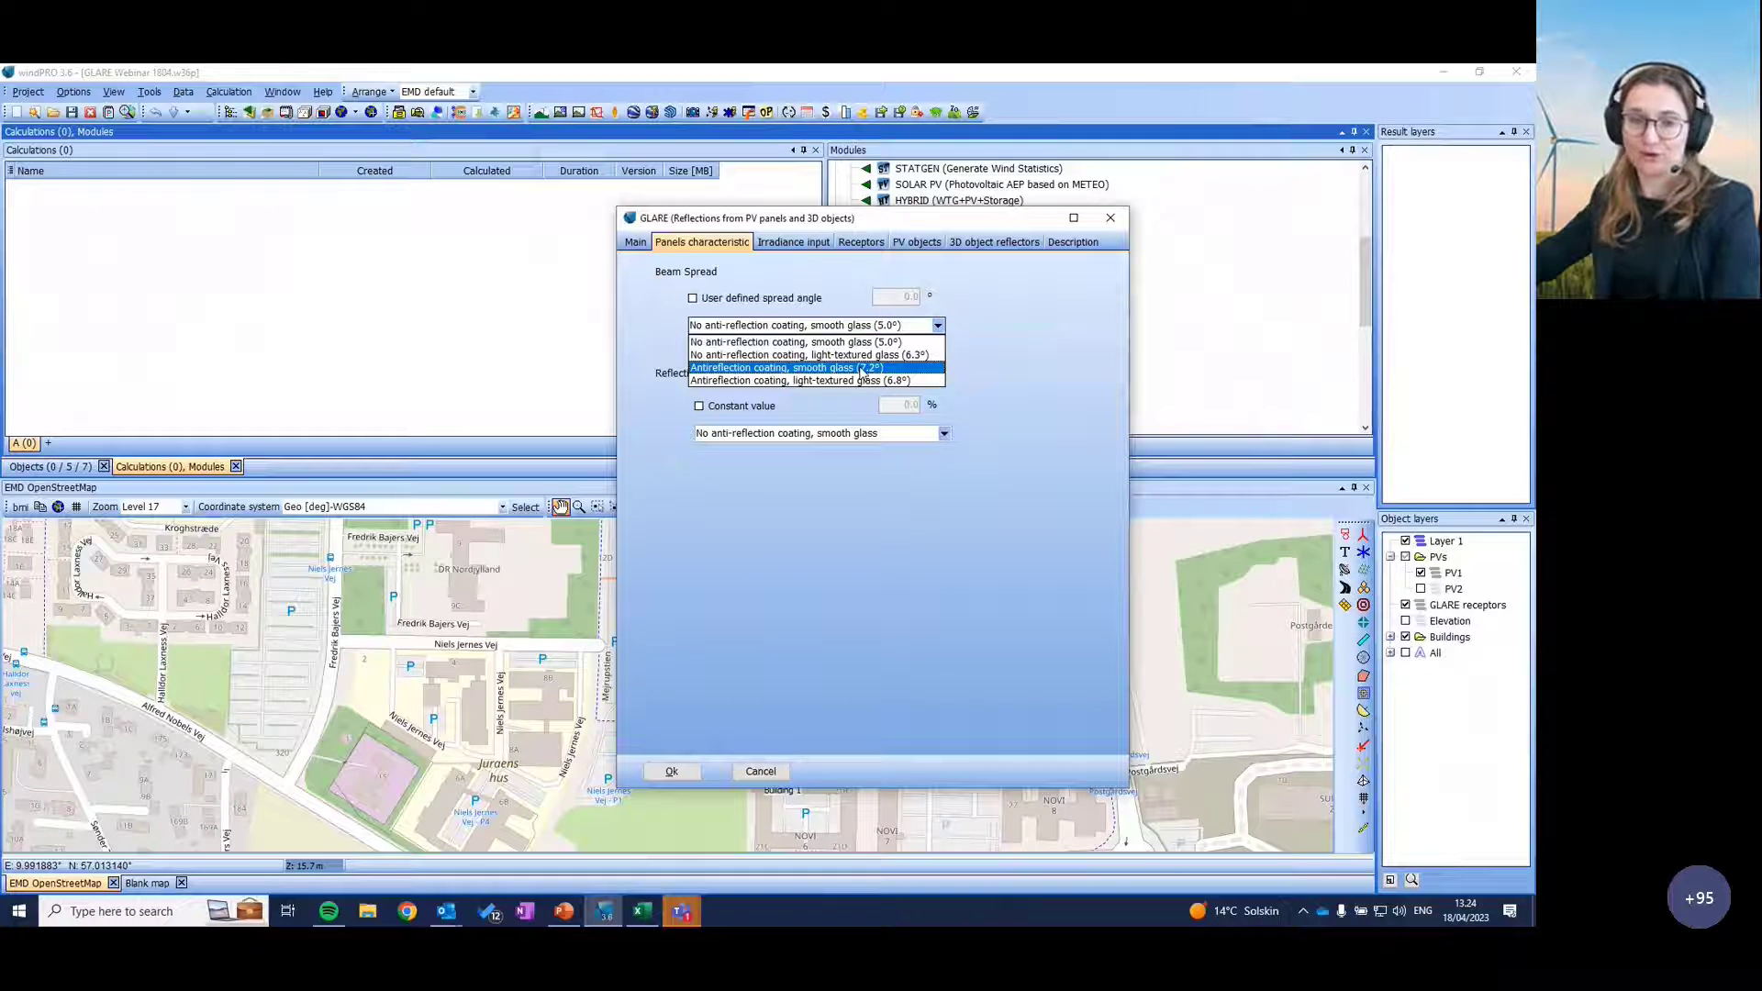
left_click(1005, 431)
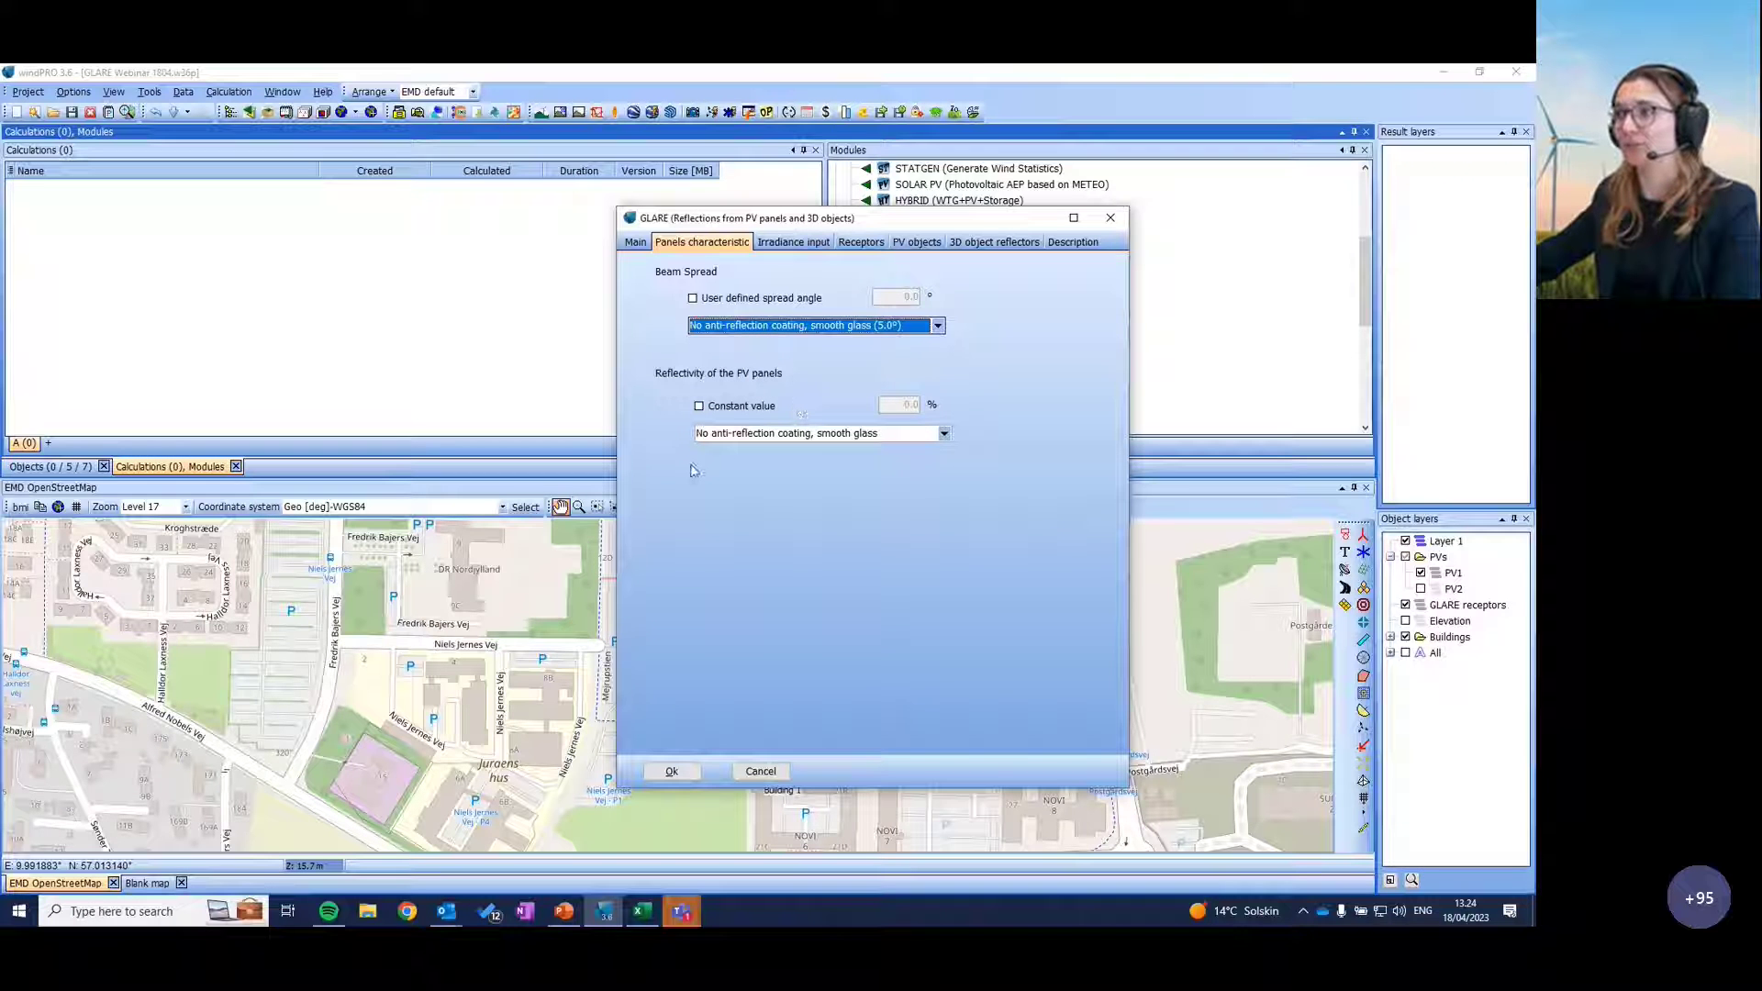
Step: Examine the reflectivity options for the PV panels, including the constant value and the glass coating types
left_click(943, 433)
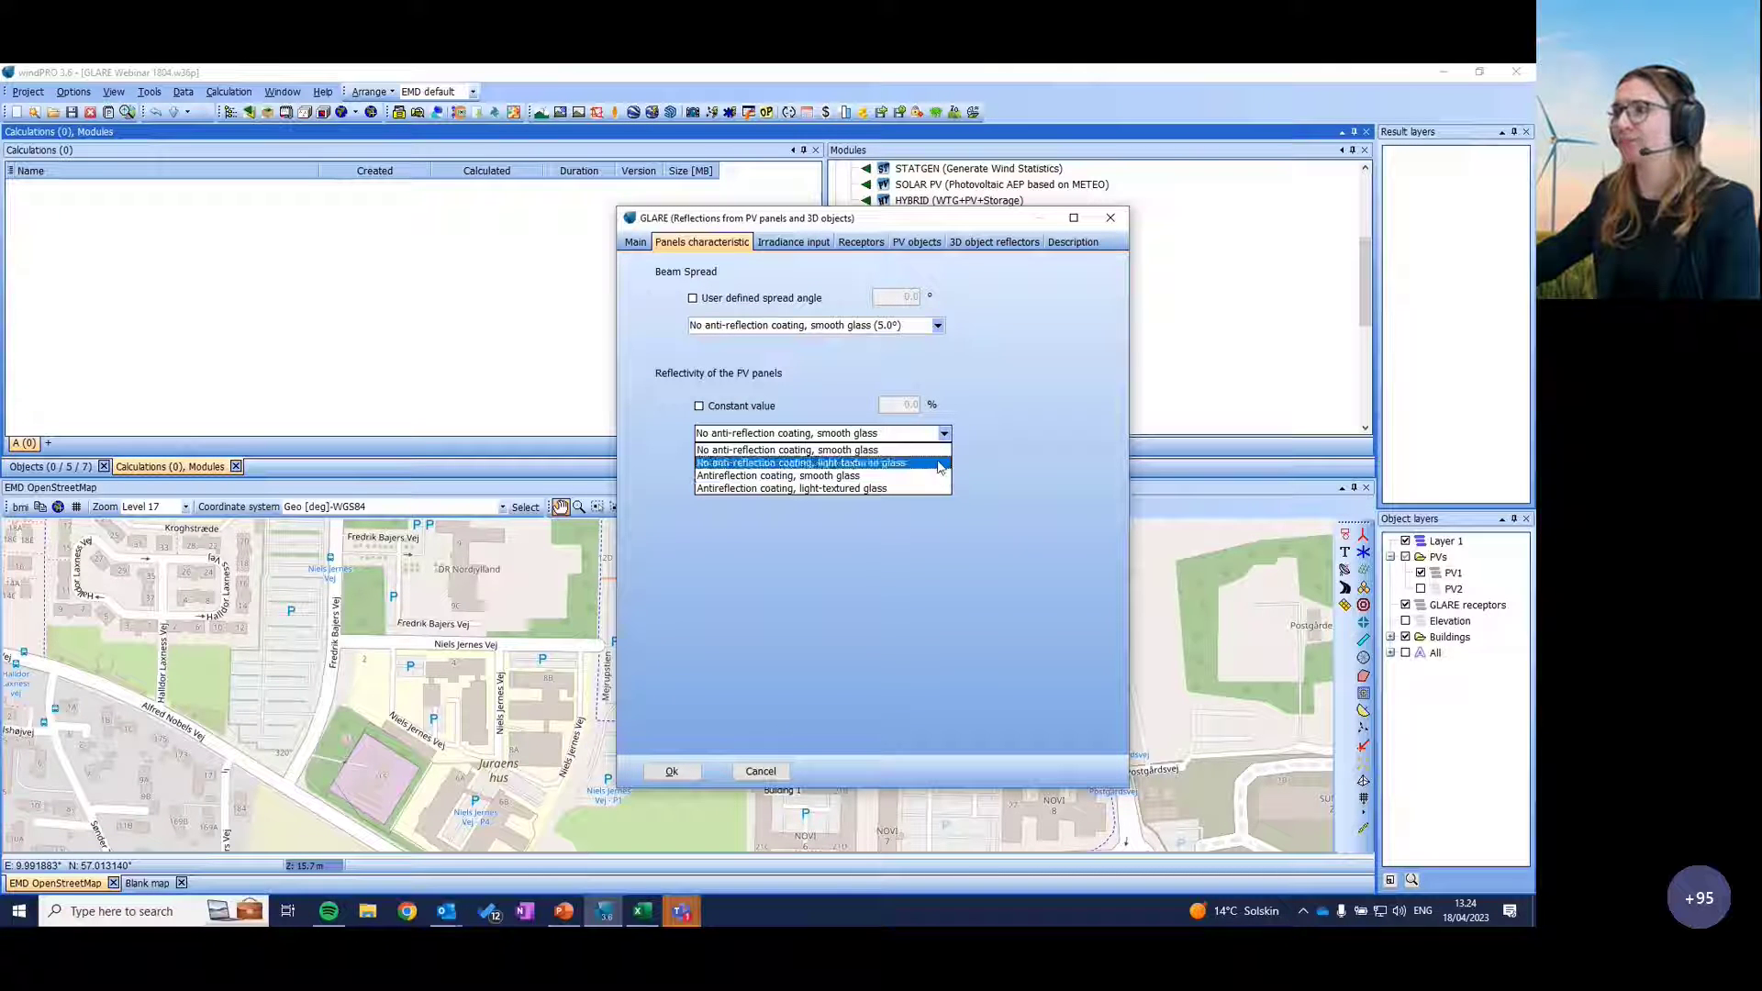
left_click(821, 406)
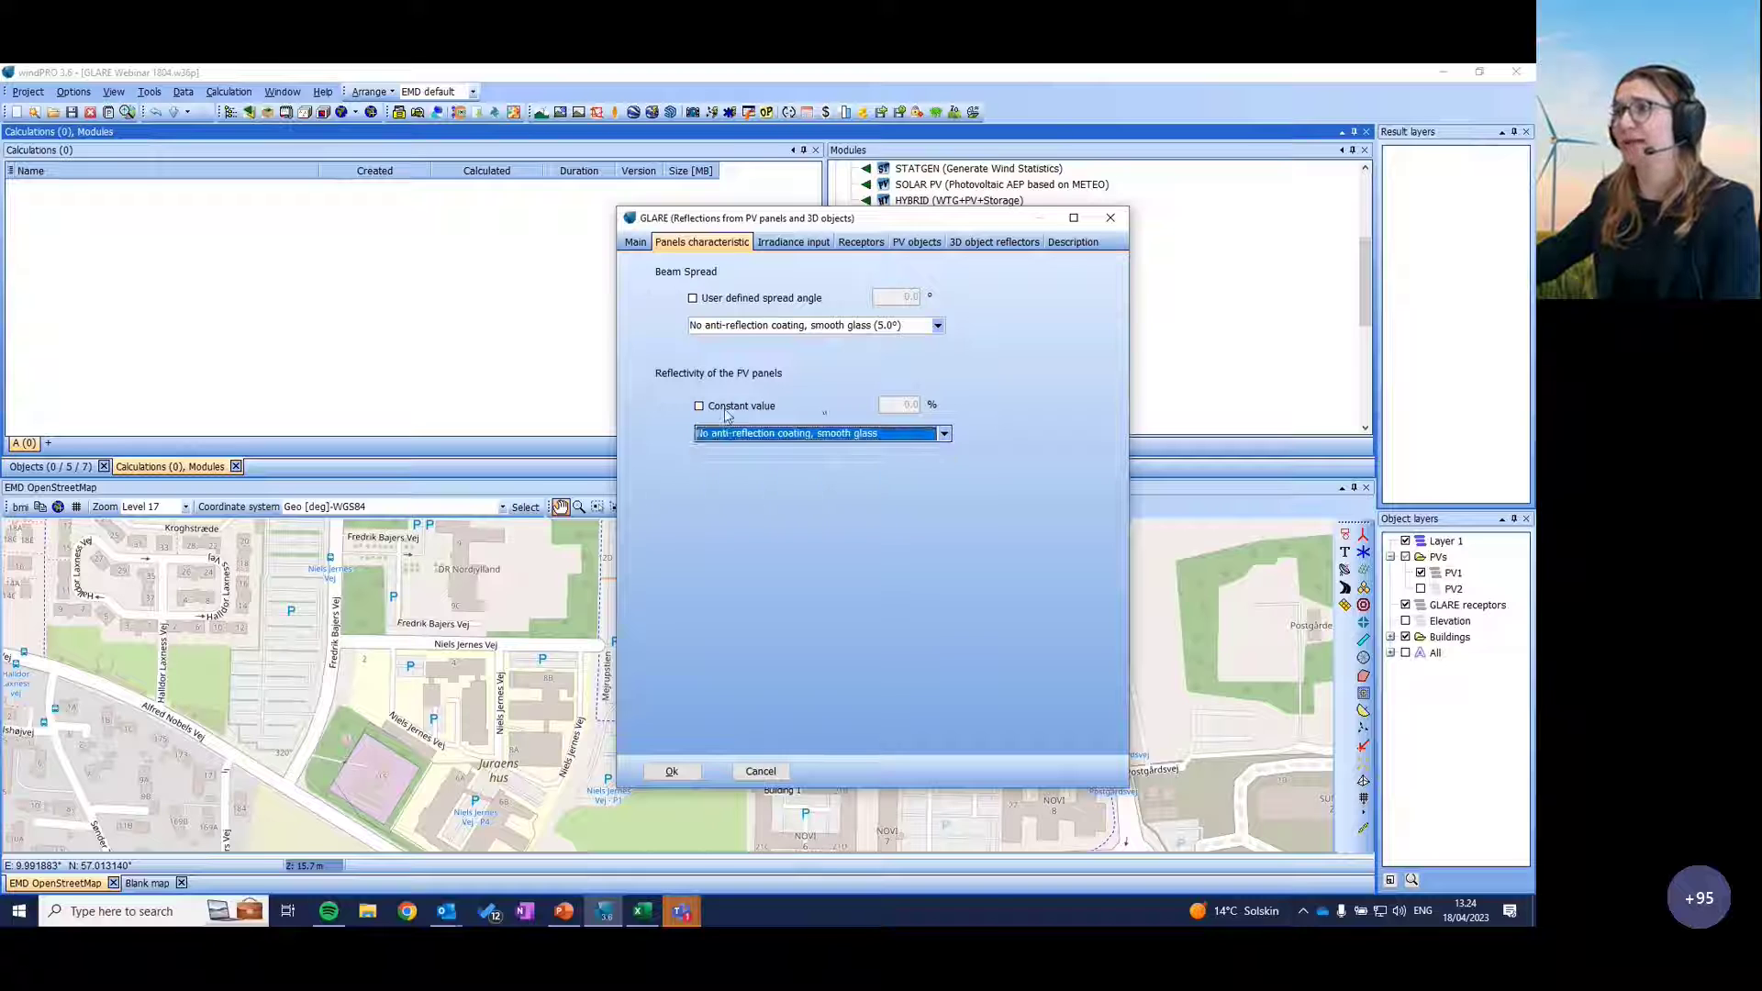
left_click(700, 407)
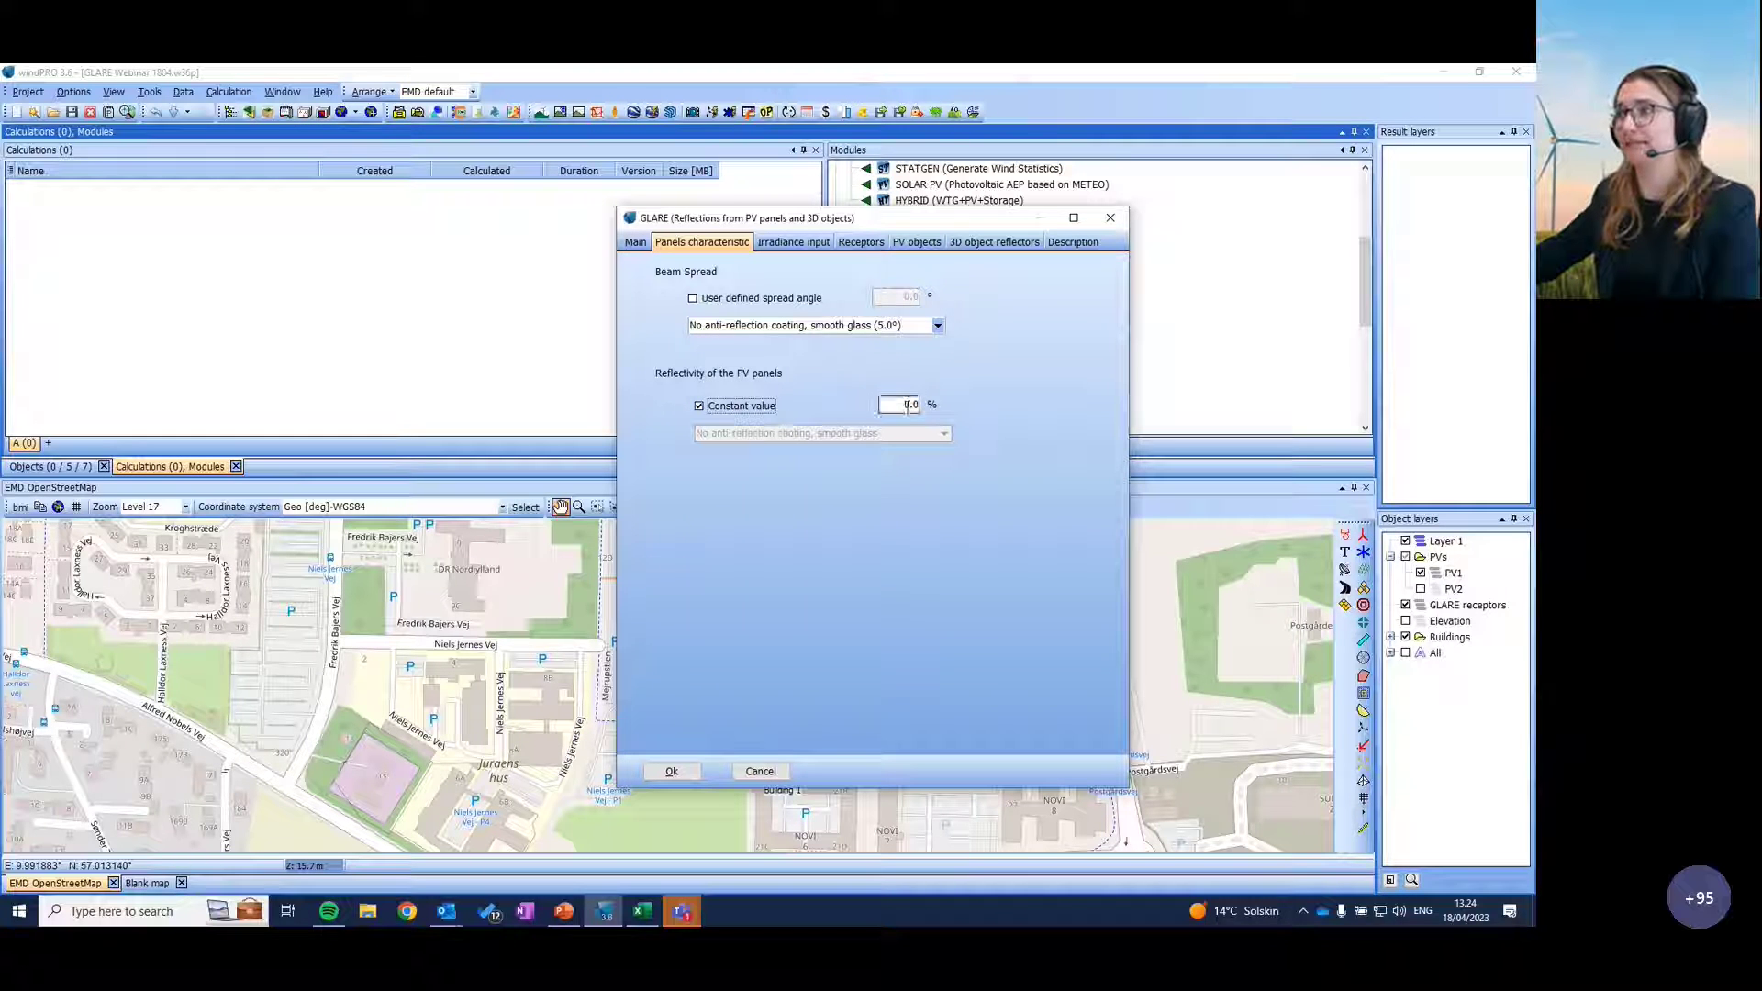
left_click(699, 406)
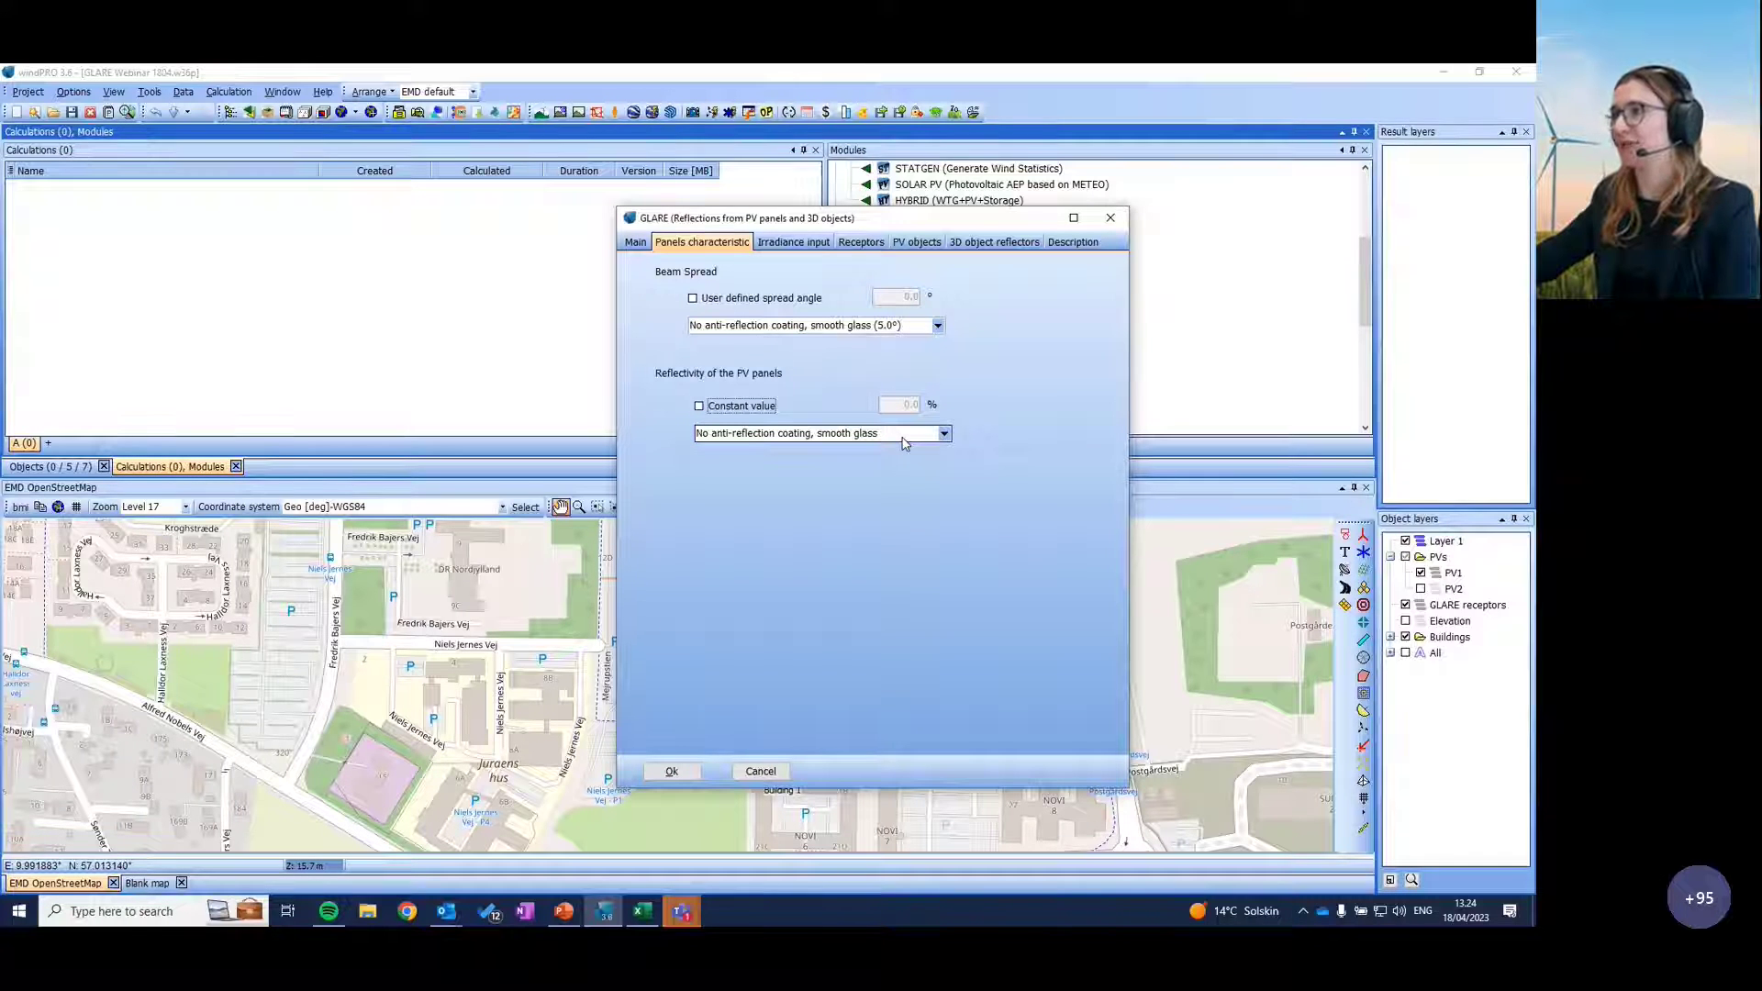
Step: Compare the DNI variable model with the DNI constant value for the irradiance input
left_click(809, 245)
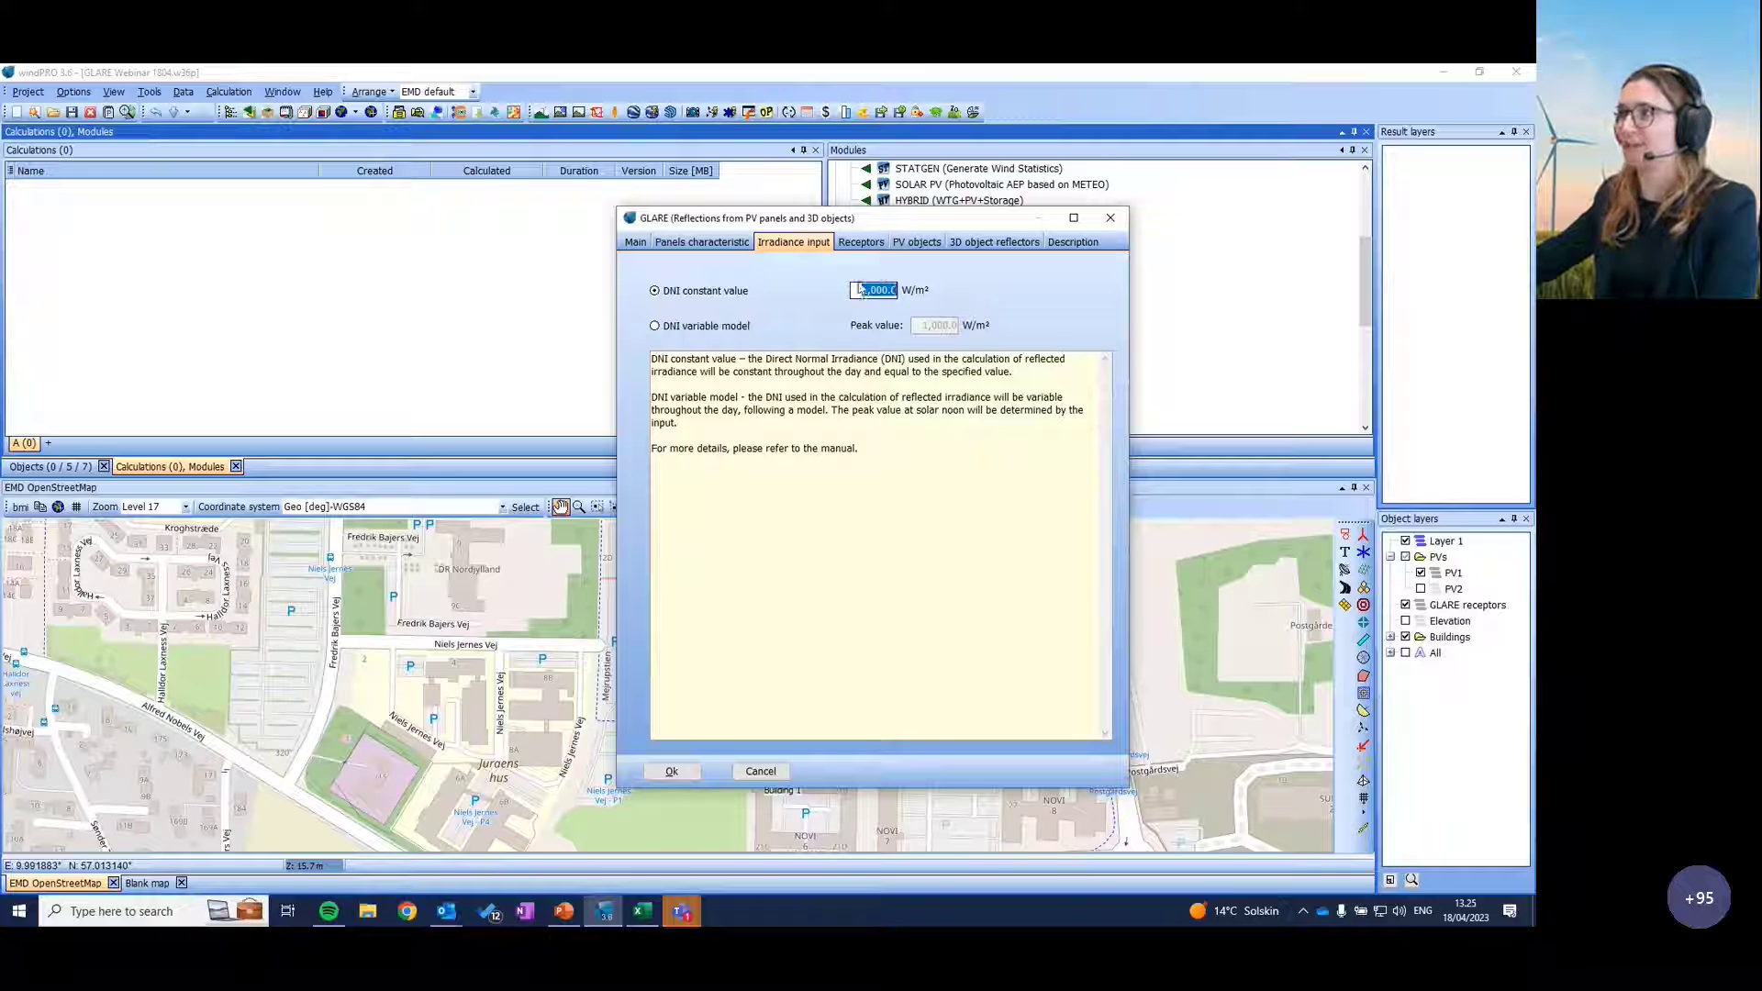
left_click(655, 326)
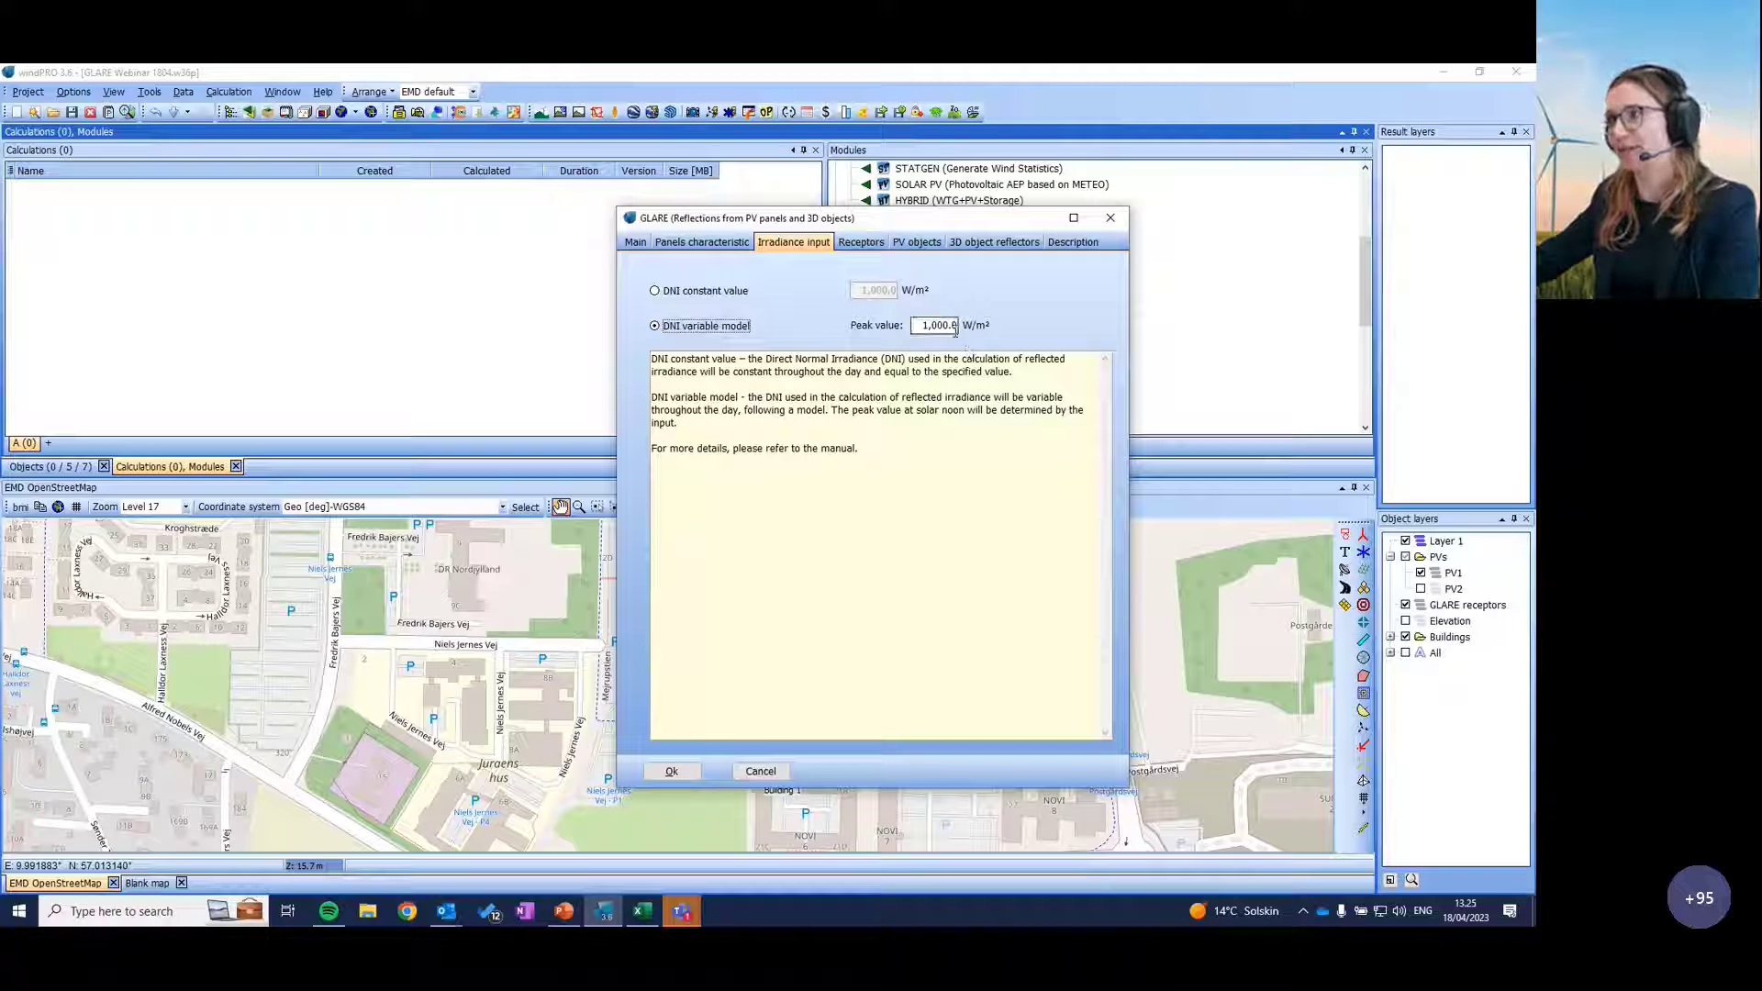
left_click(656, 292)
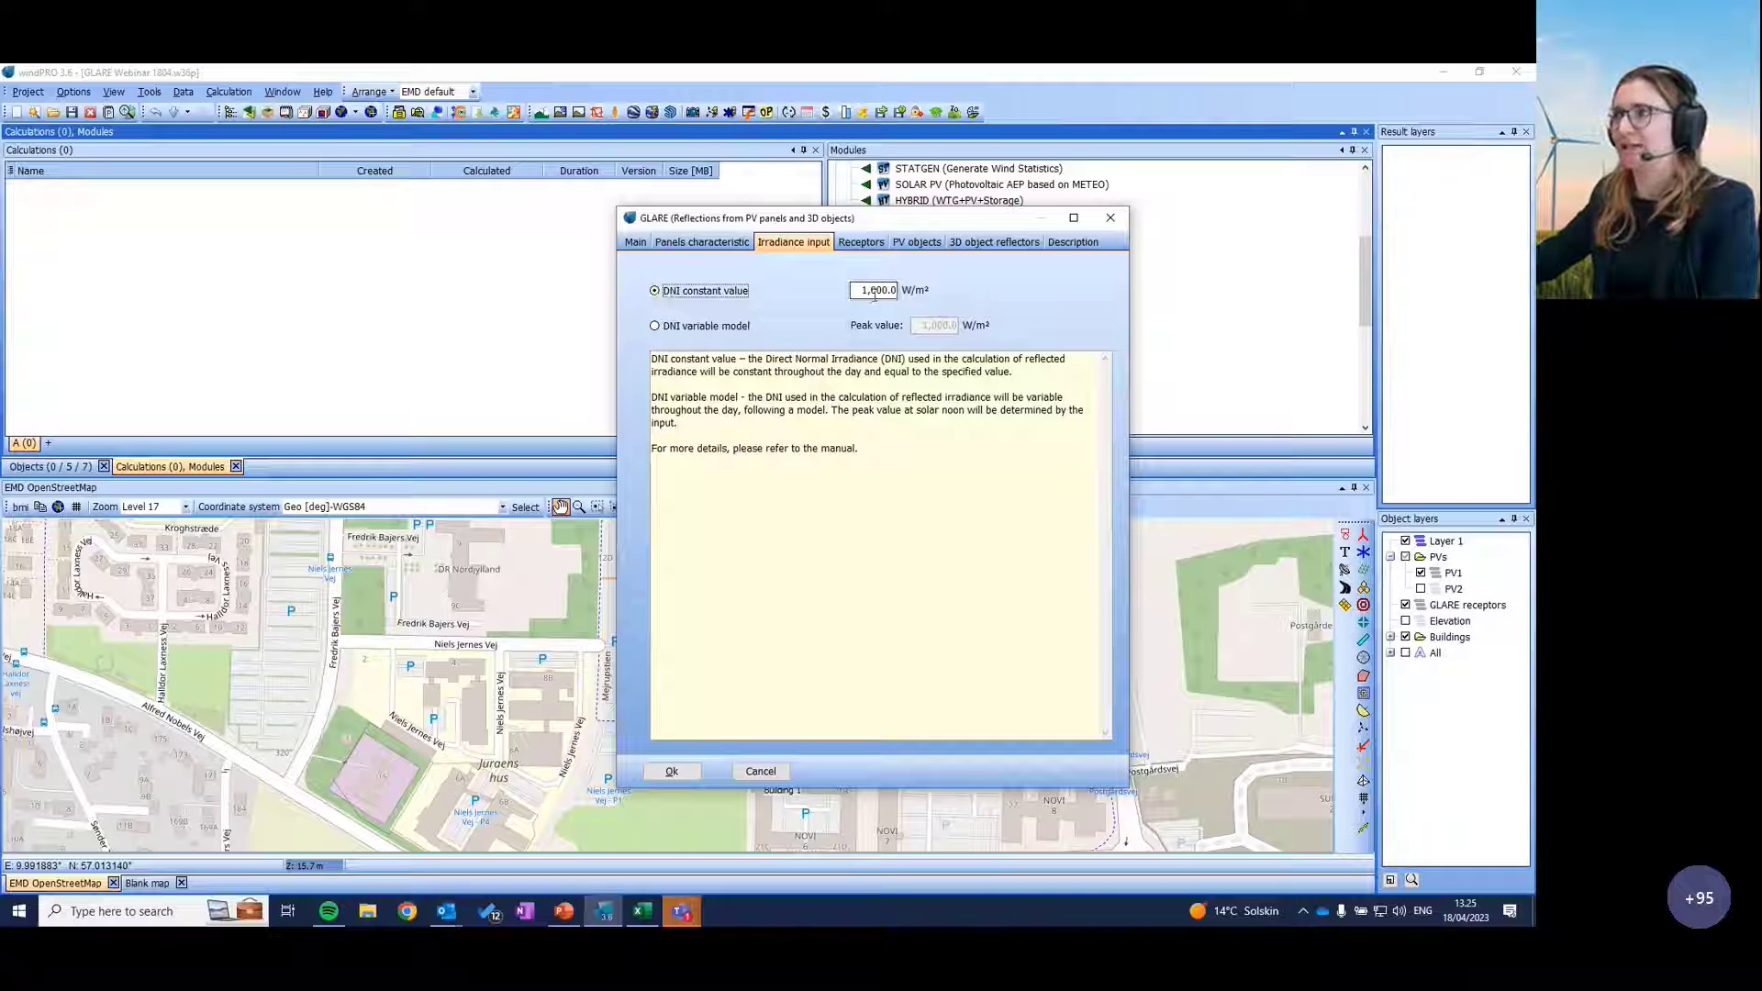
Step: Check the individual shadow/glare receptors available for the calculation, keeping all receptors from the selected layers in use
left_click(866, 242)
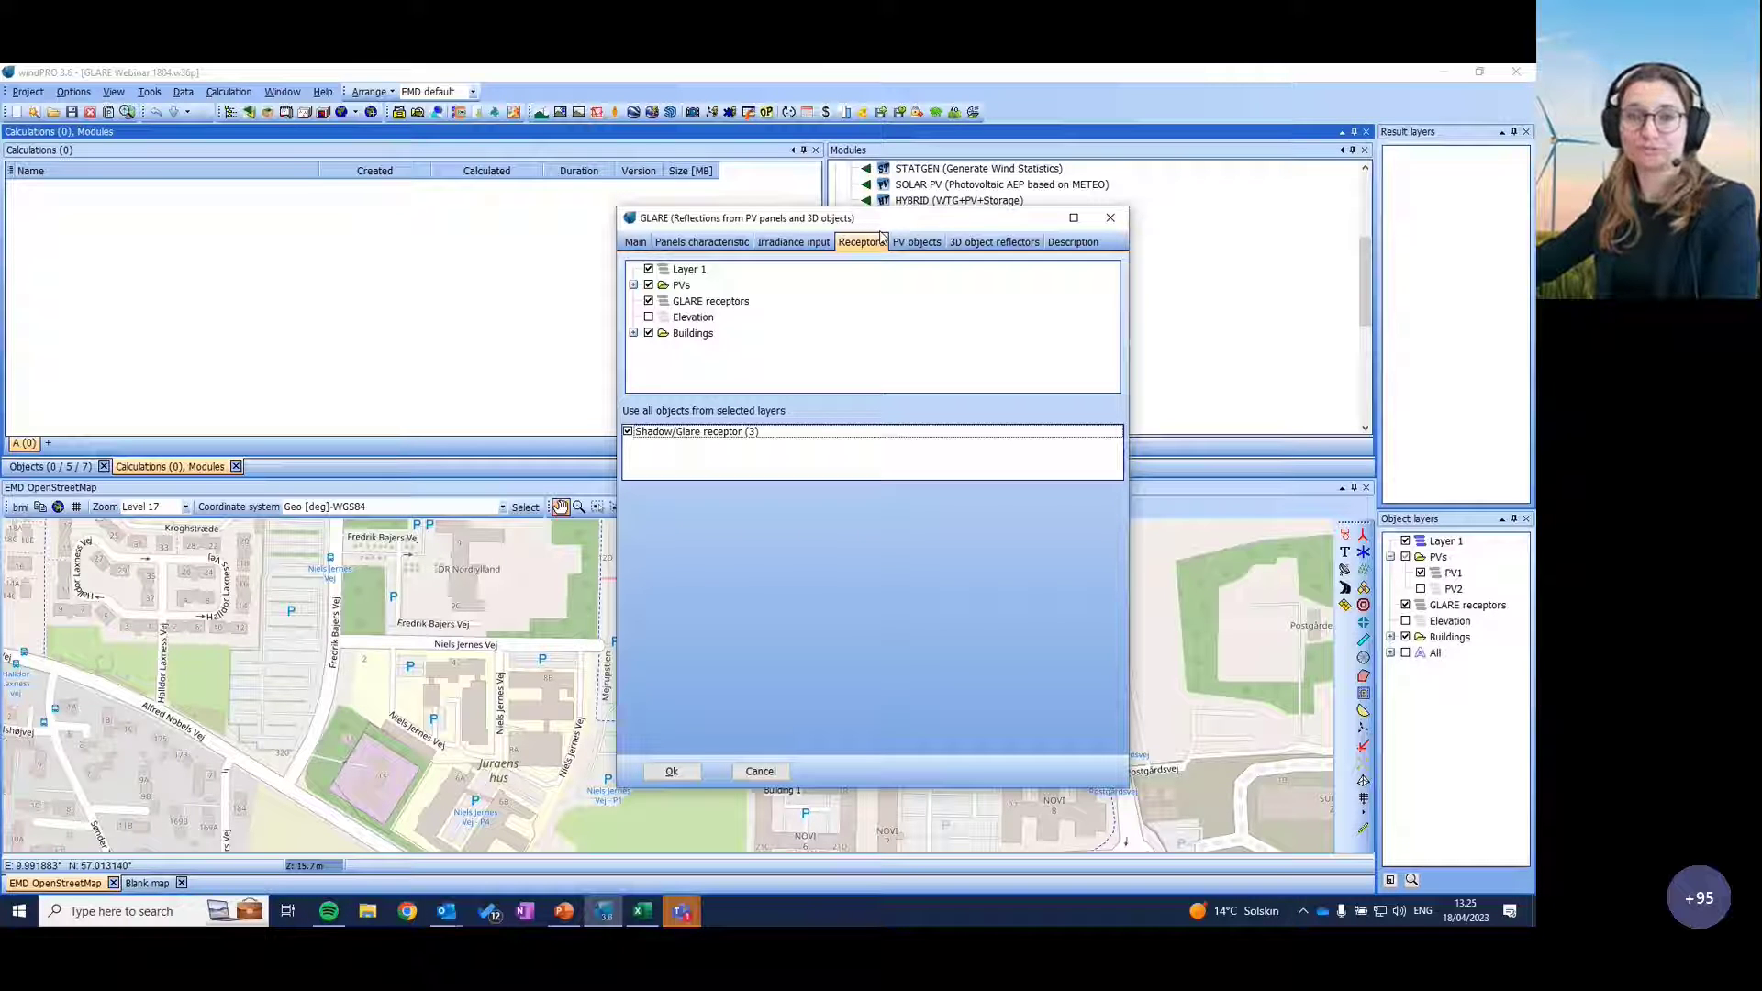
left_click(628, 431)
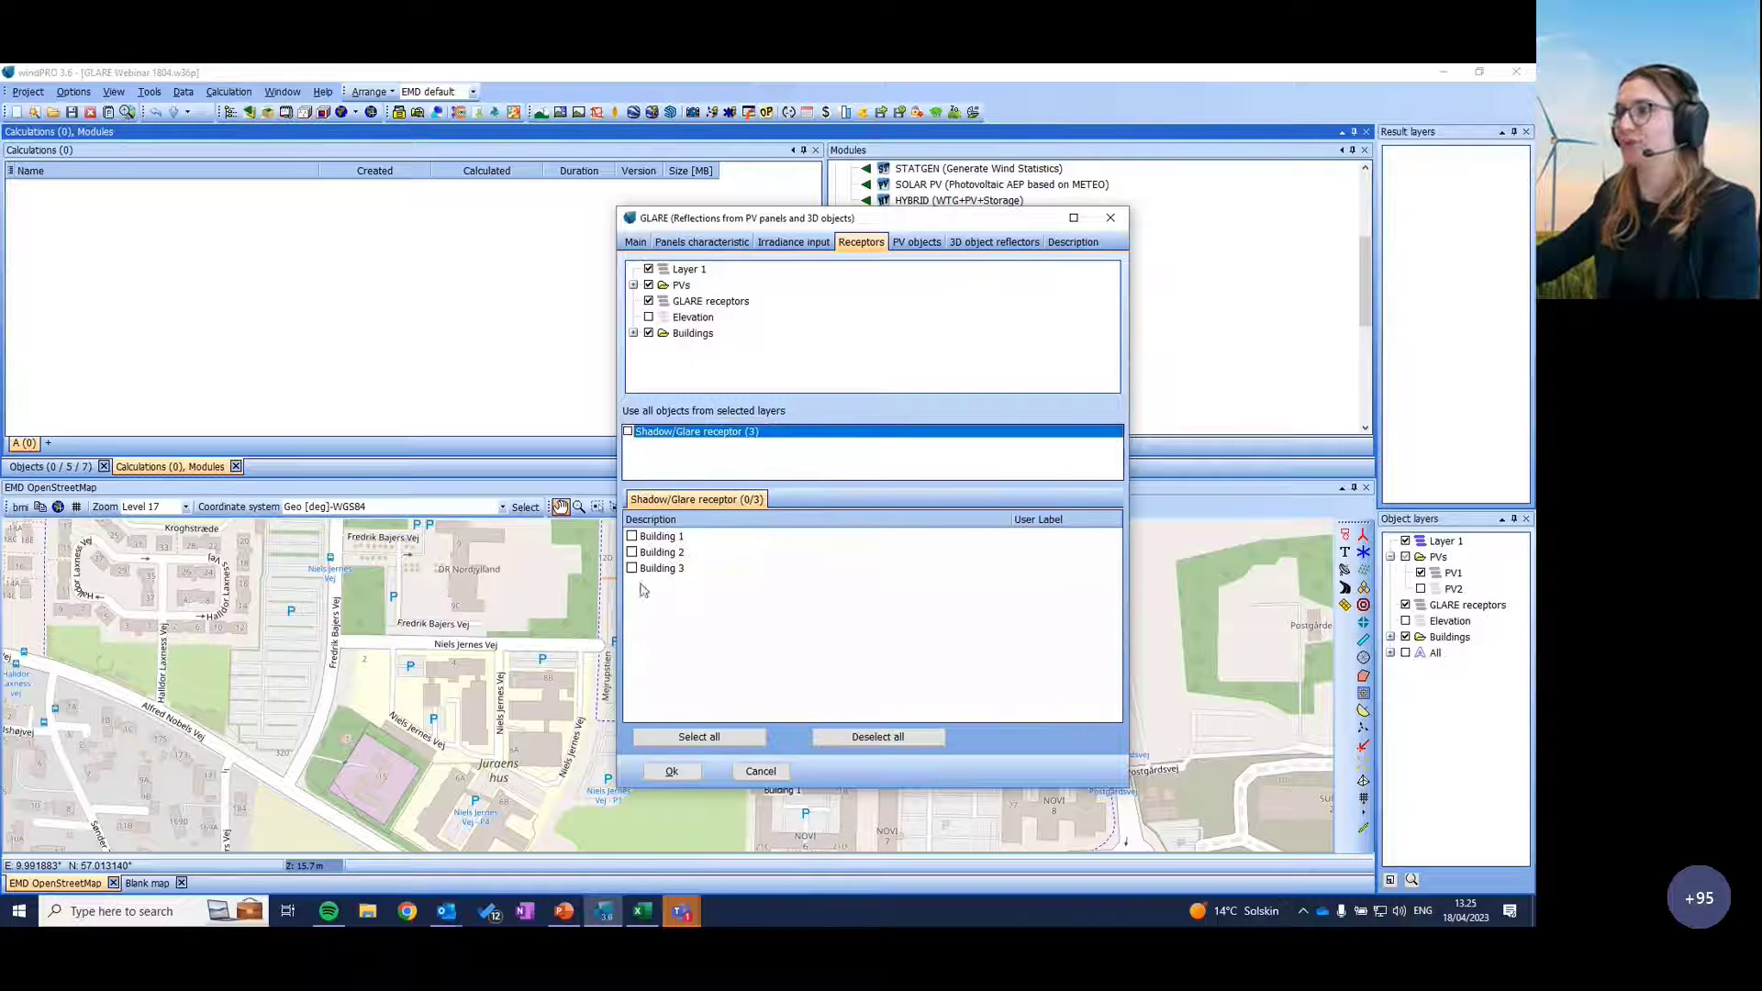
left_click(629, 431)
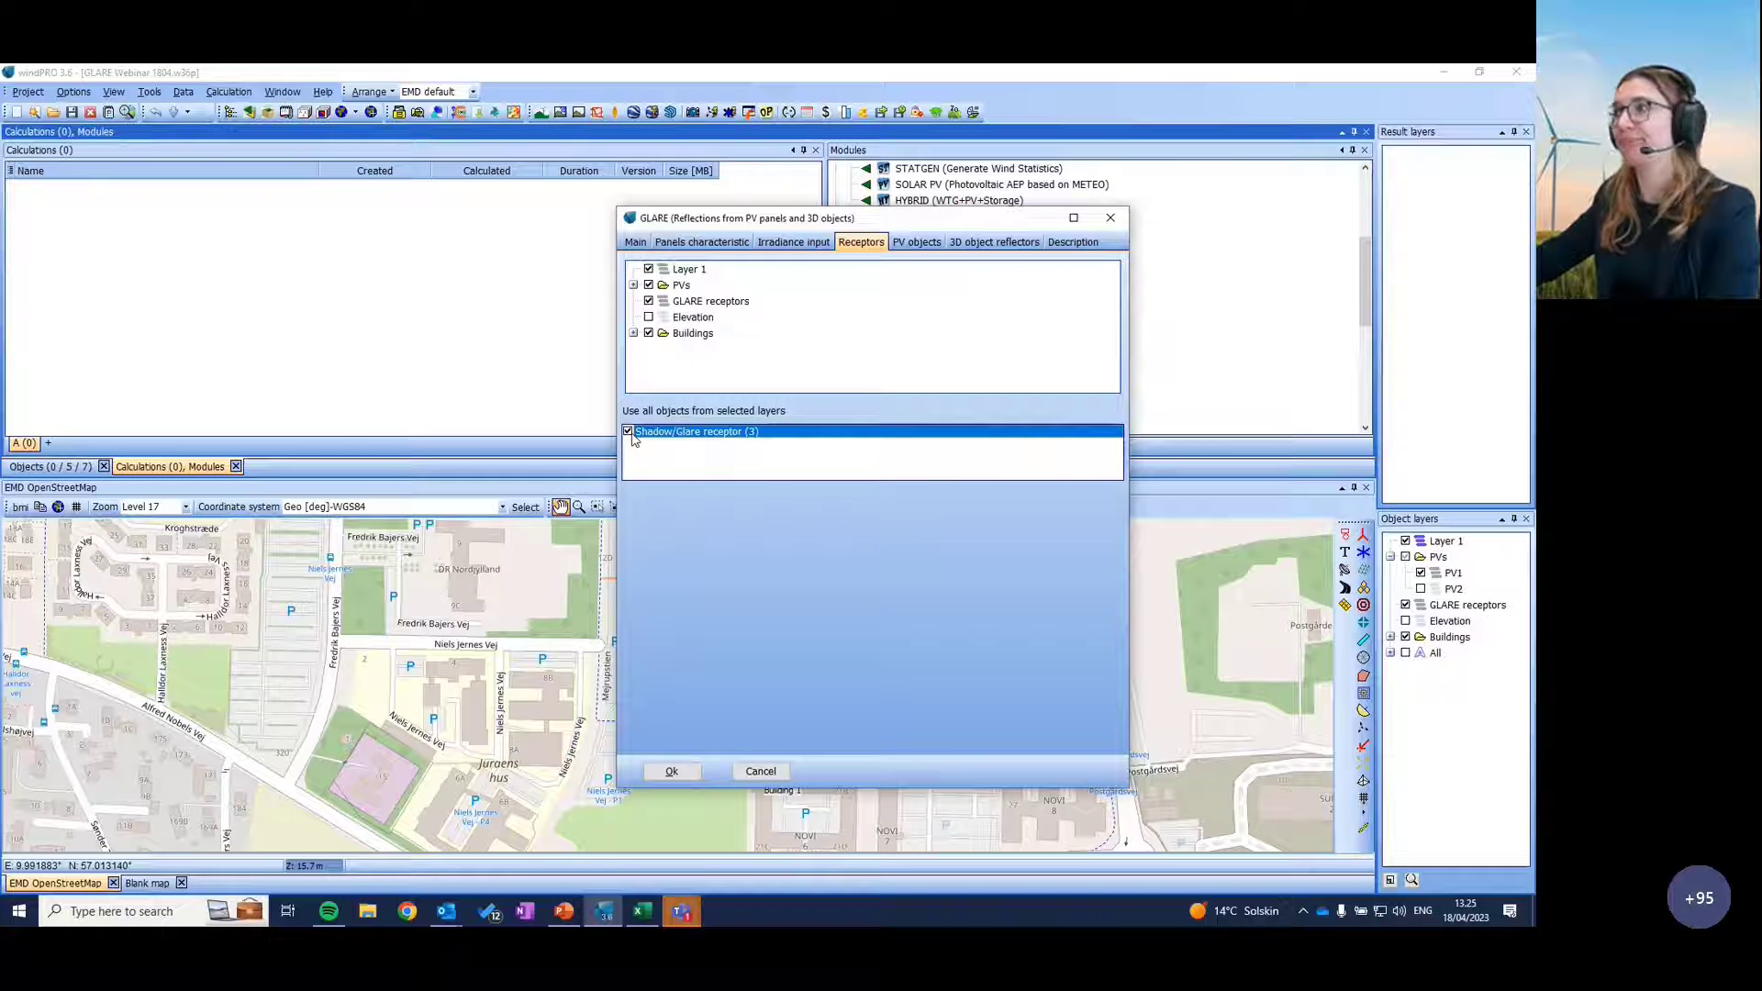
Step: Check the PV layers supplying the calculation's PV objects and run the GLARE calculation
left_click(916, 242)
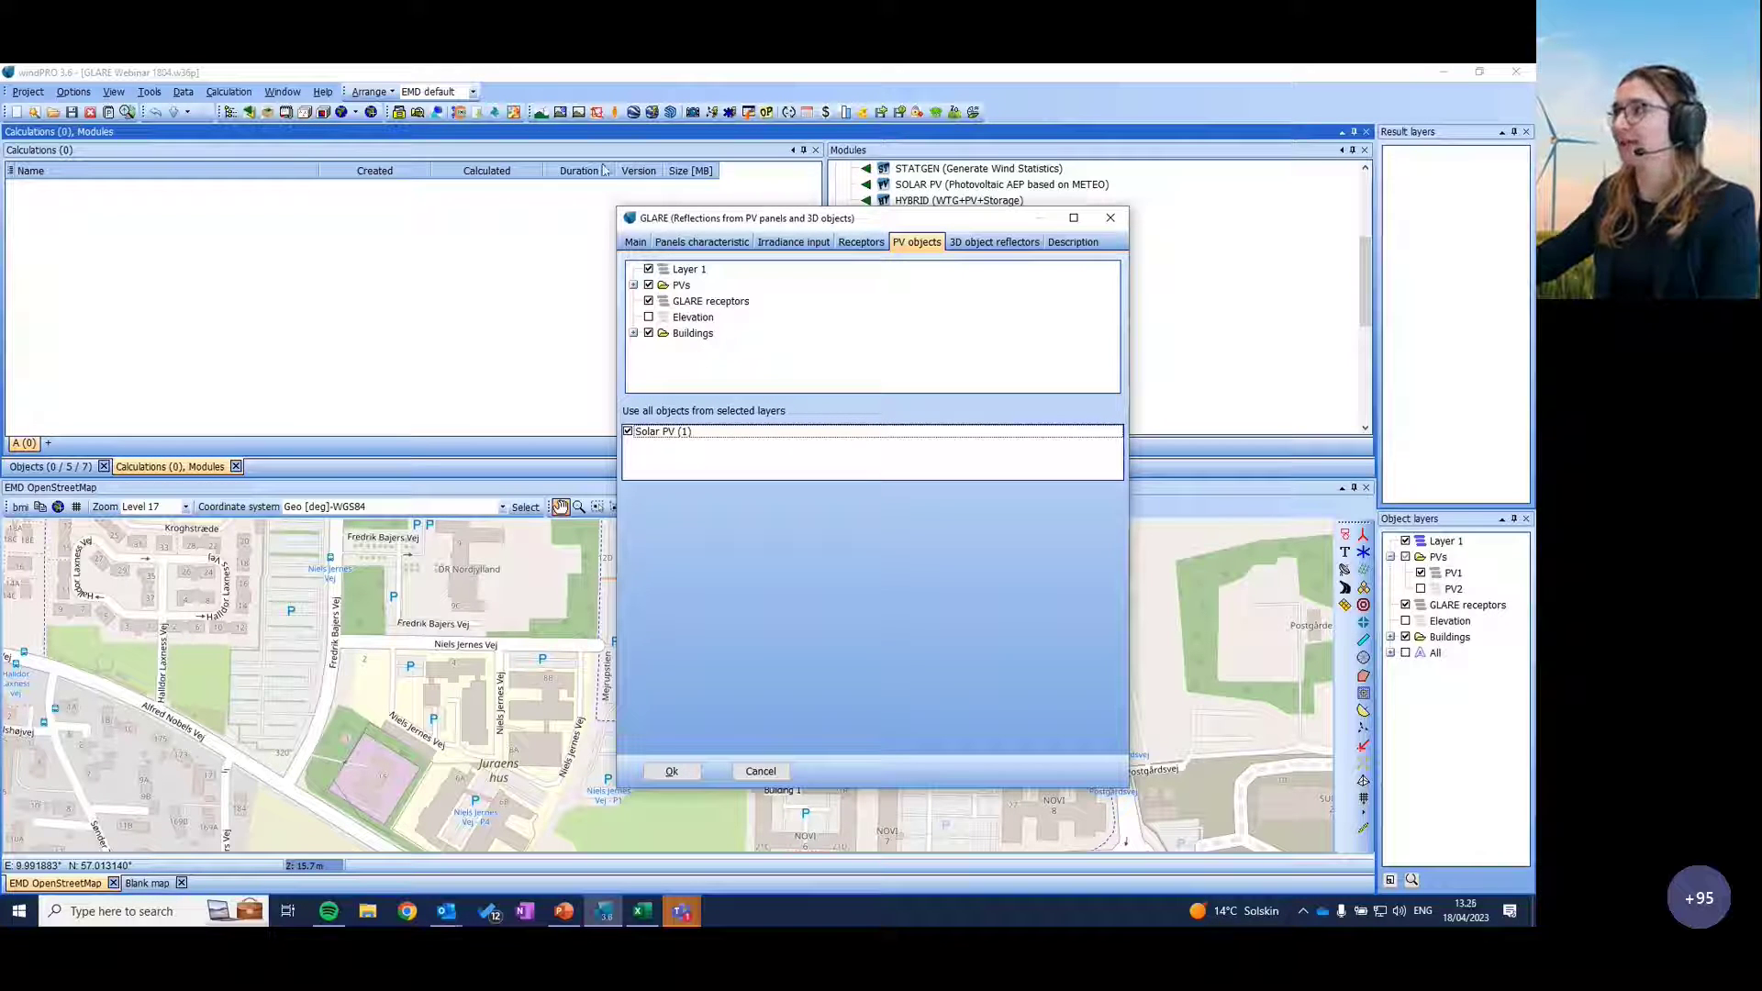
left_click(633, 285)
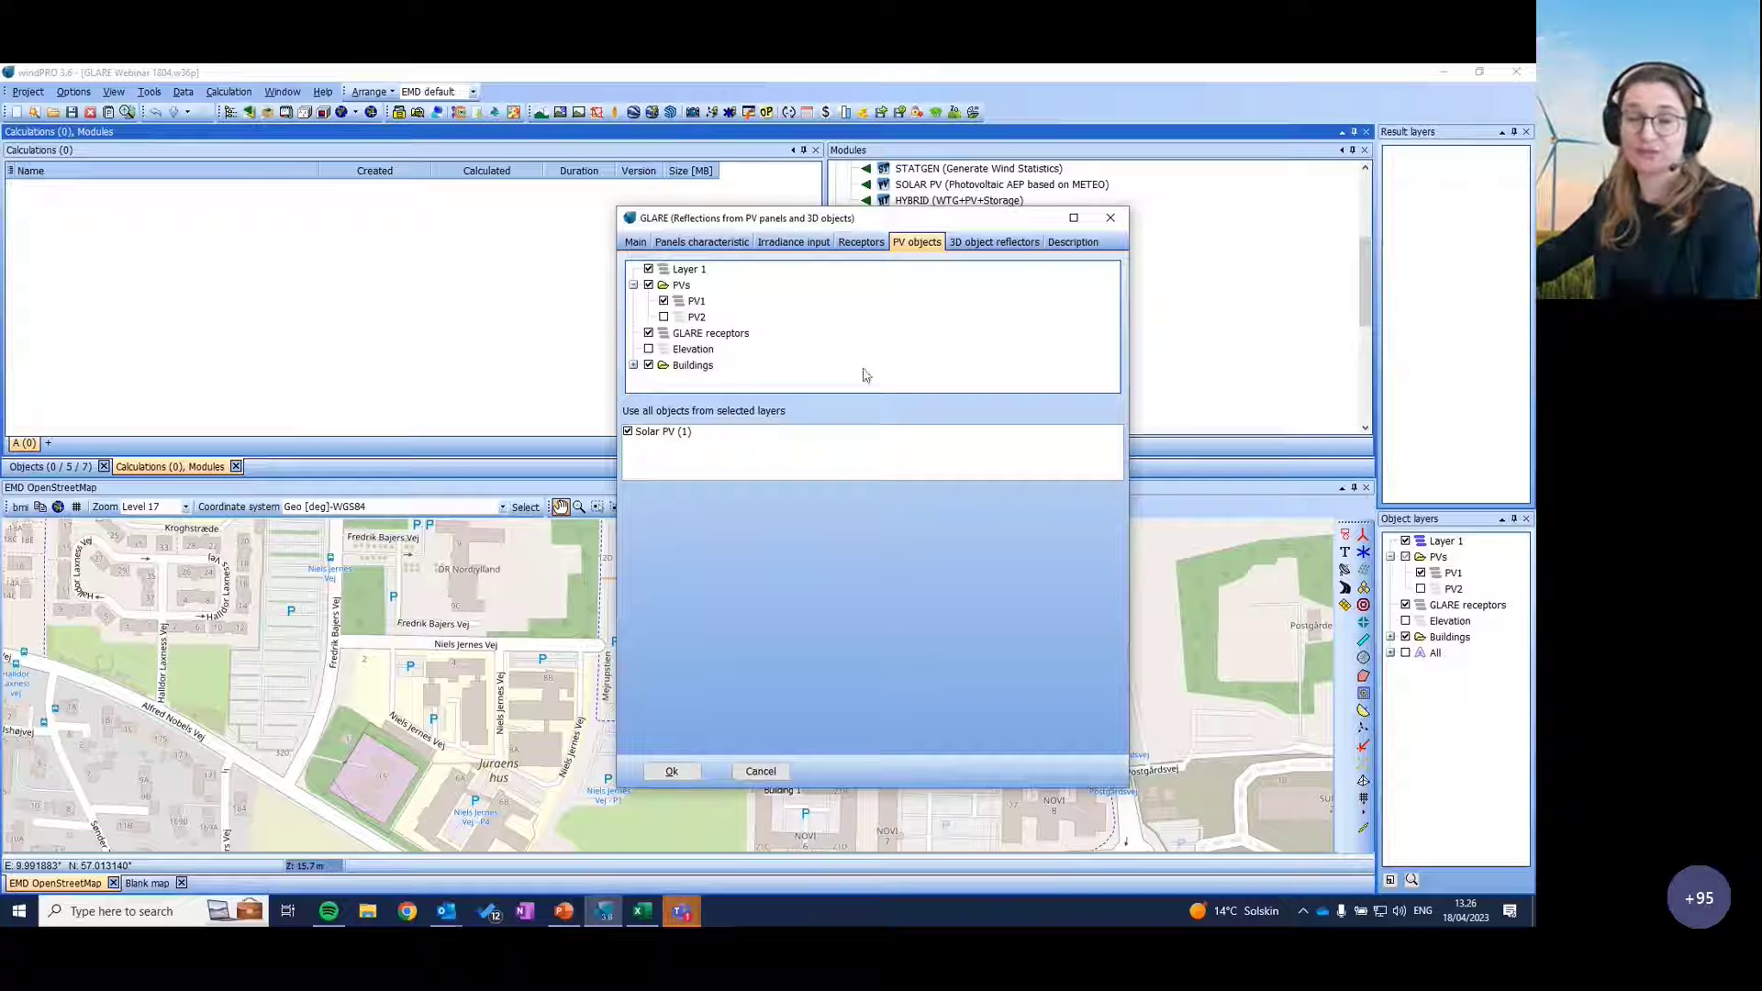
left_click(671, 771)
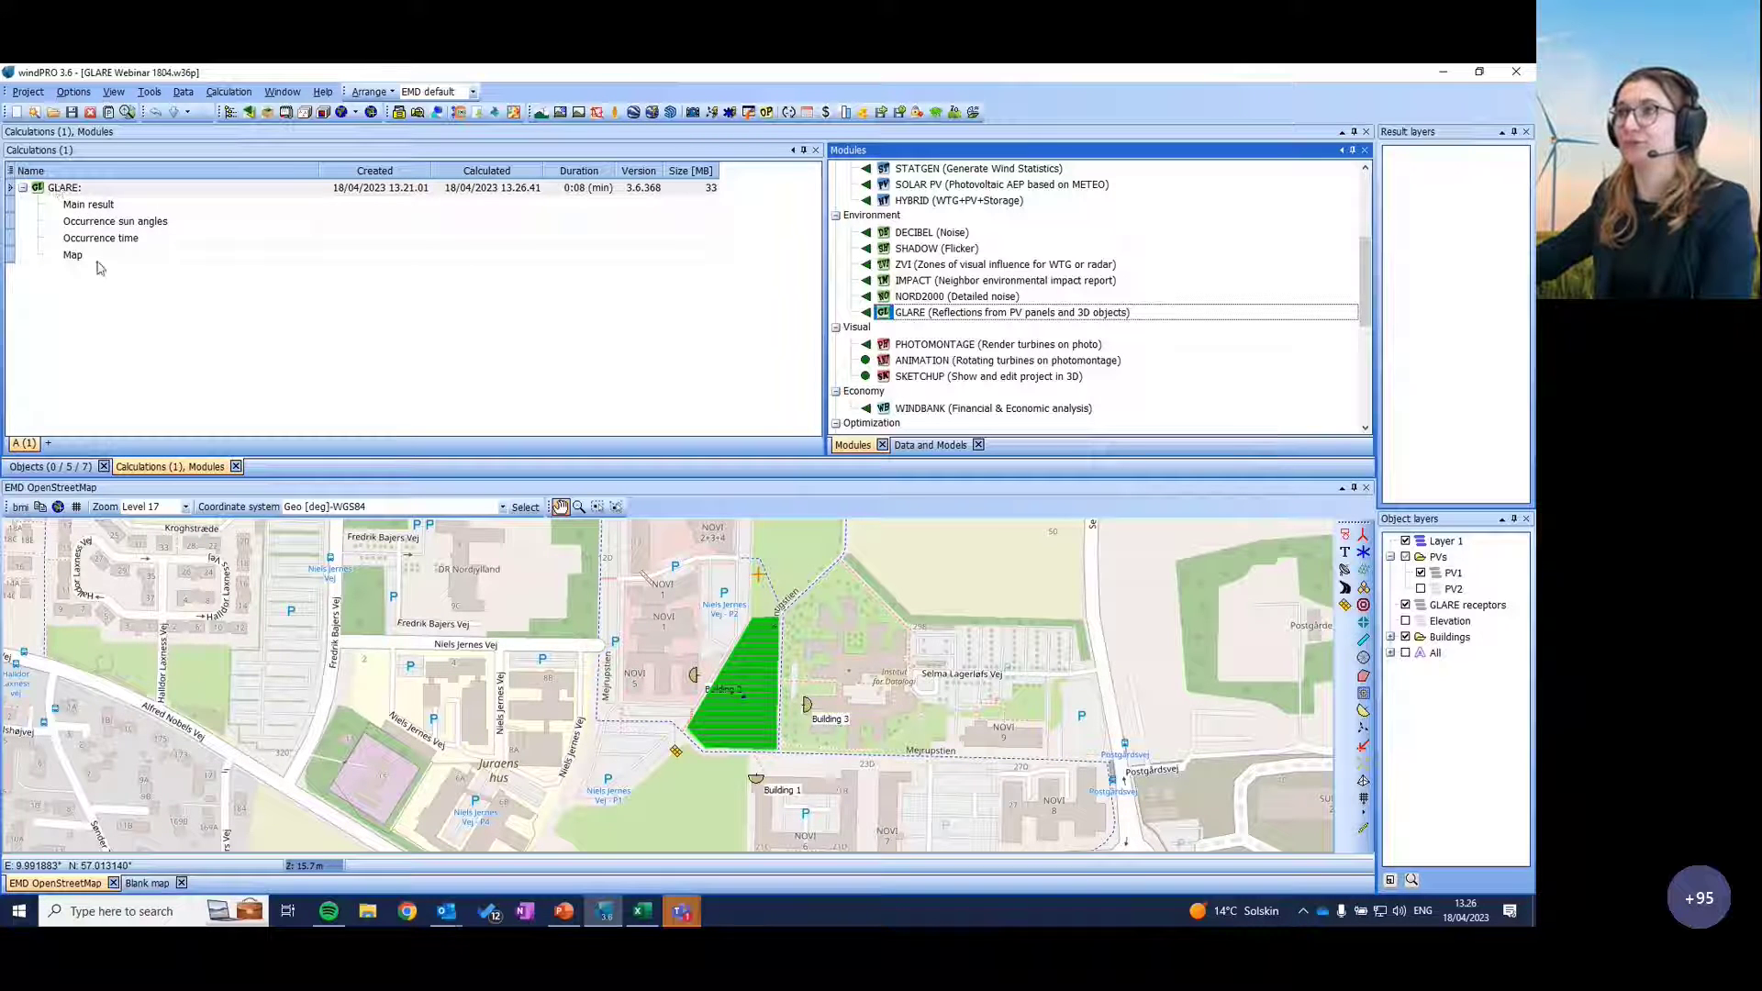
Step: Open the GLARE main result report and review its setup values and the map of PV panels with glare
left_click(99, 204)
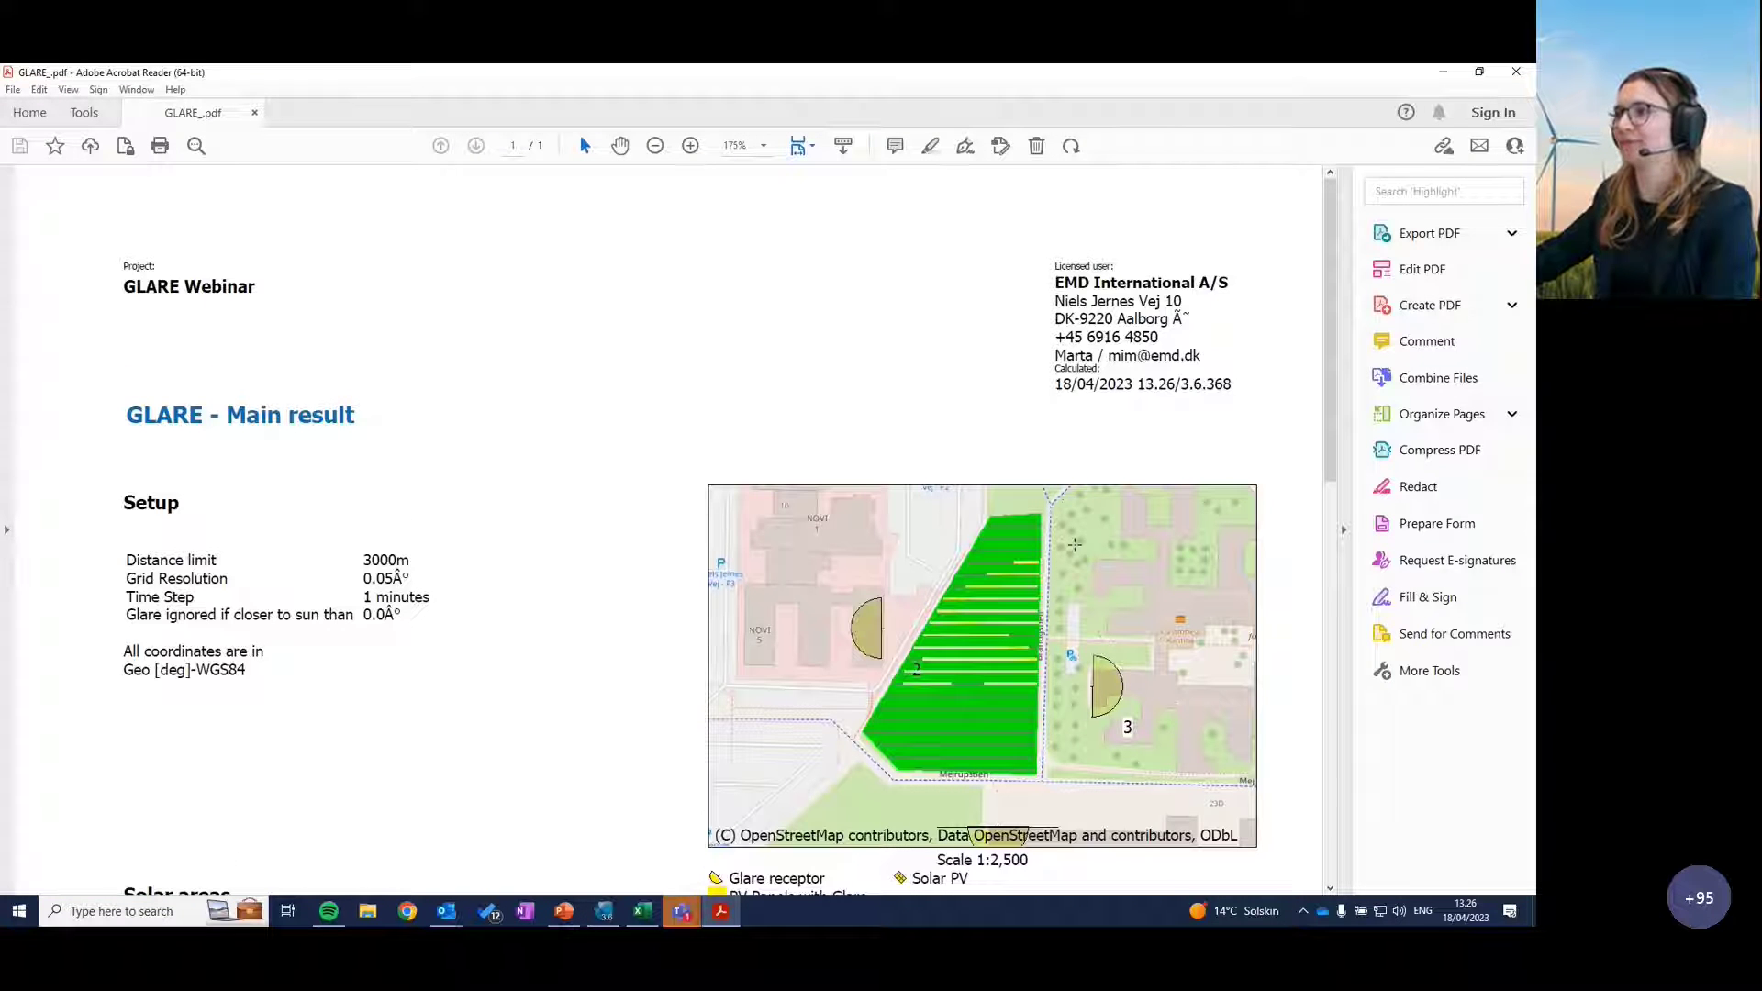
scroll(1069, 546, "down", 1)
scroll(1074, 545, "down", 10)
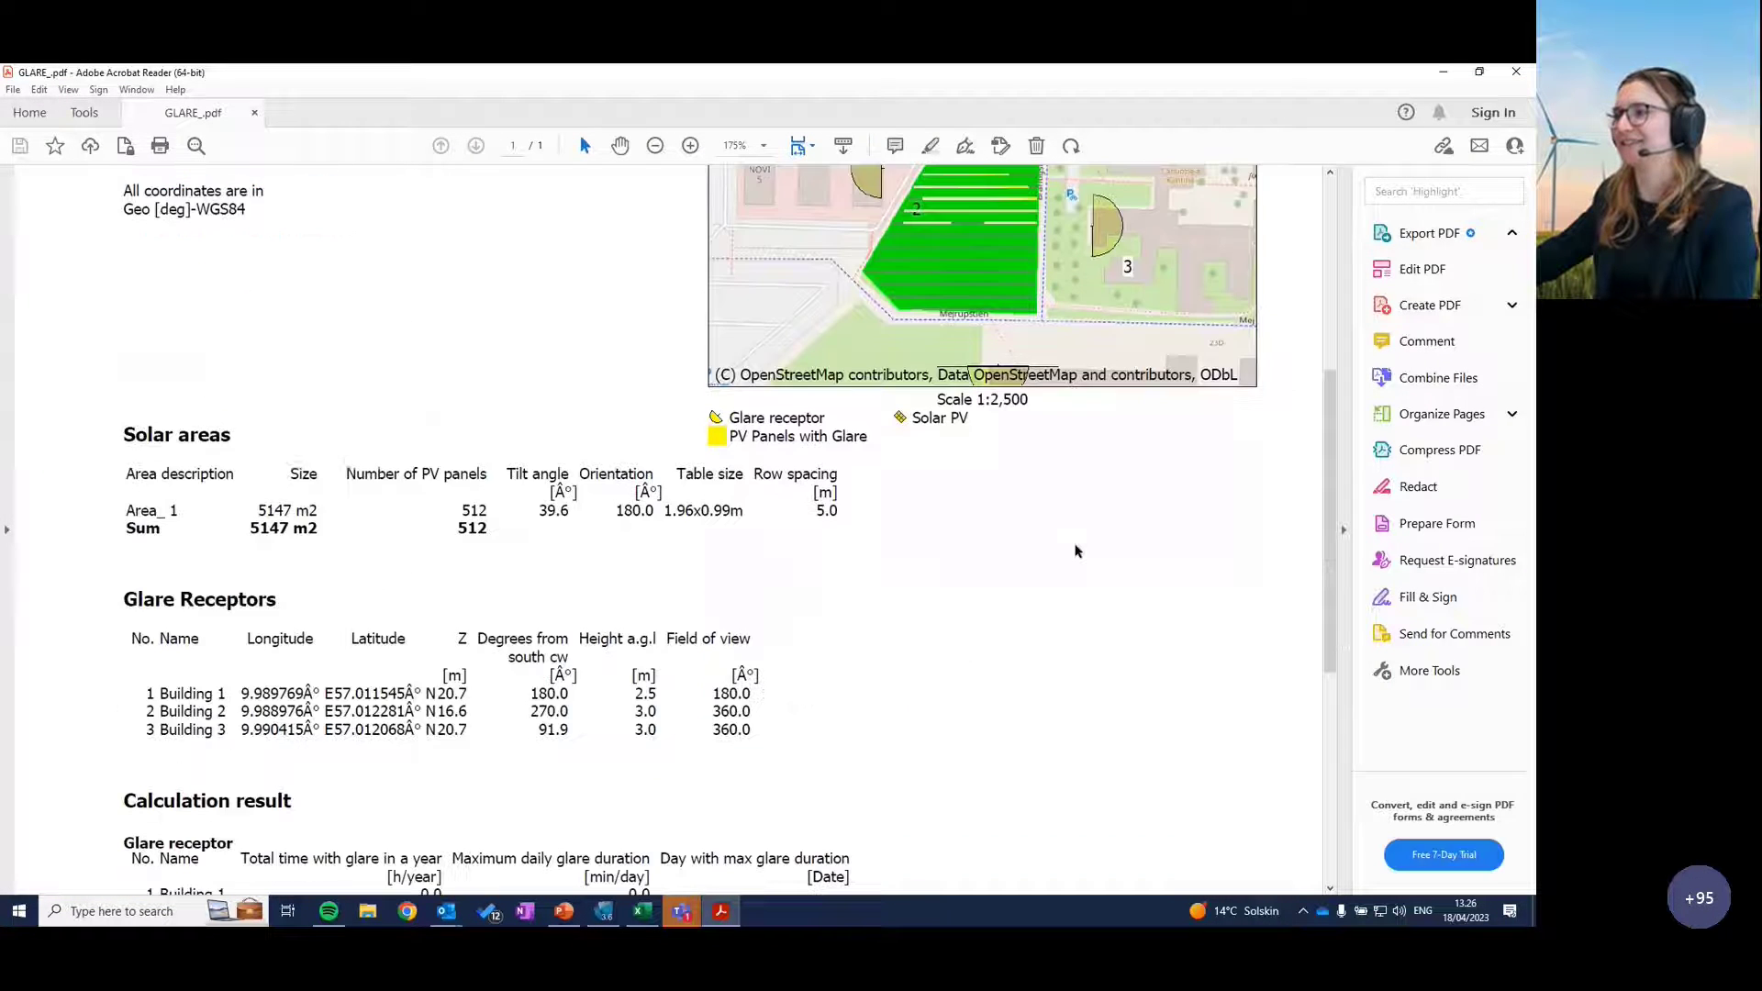
scroll(1074, 551, "down", 1)
scroll(1073, 550, "up", 5)
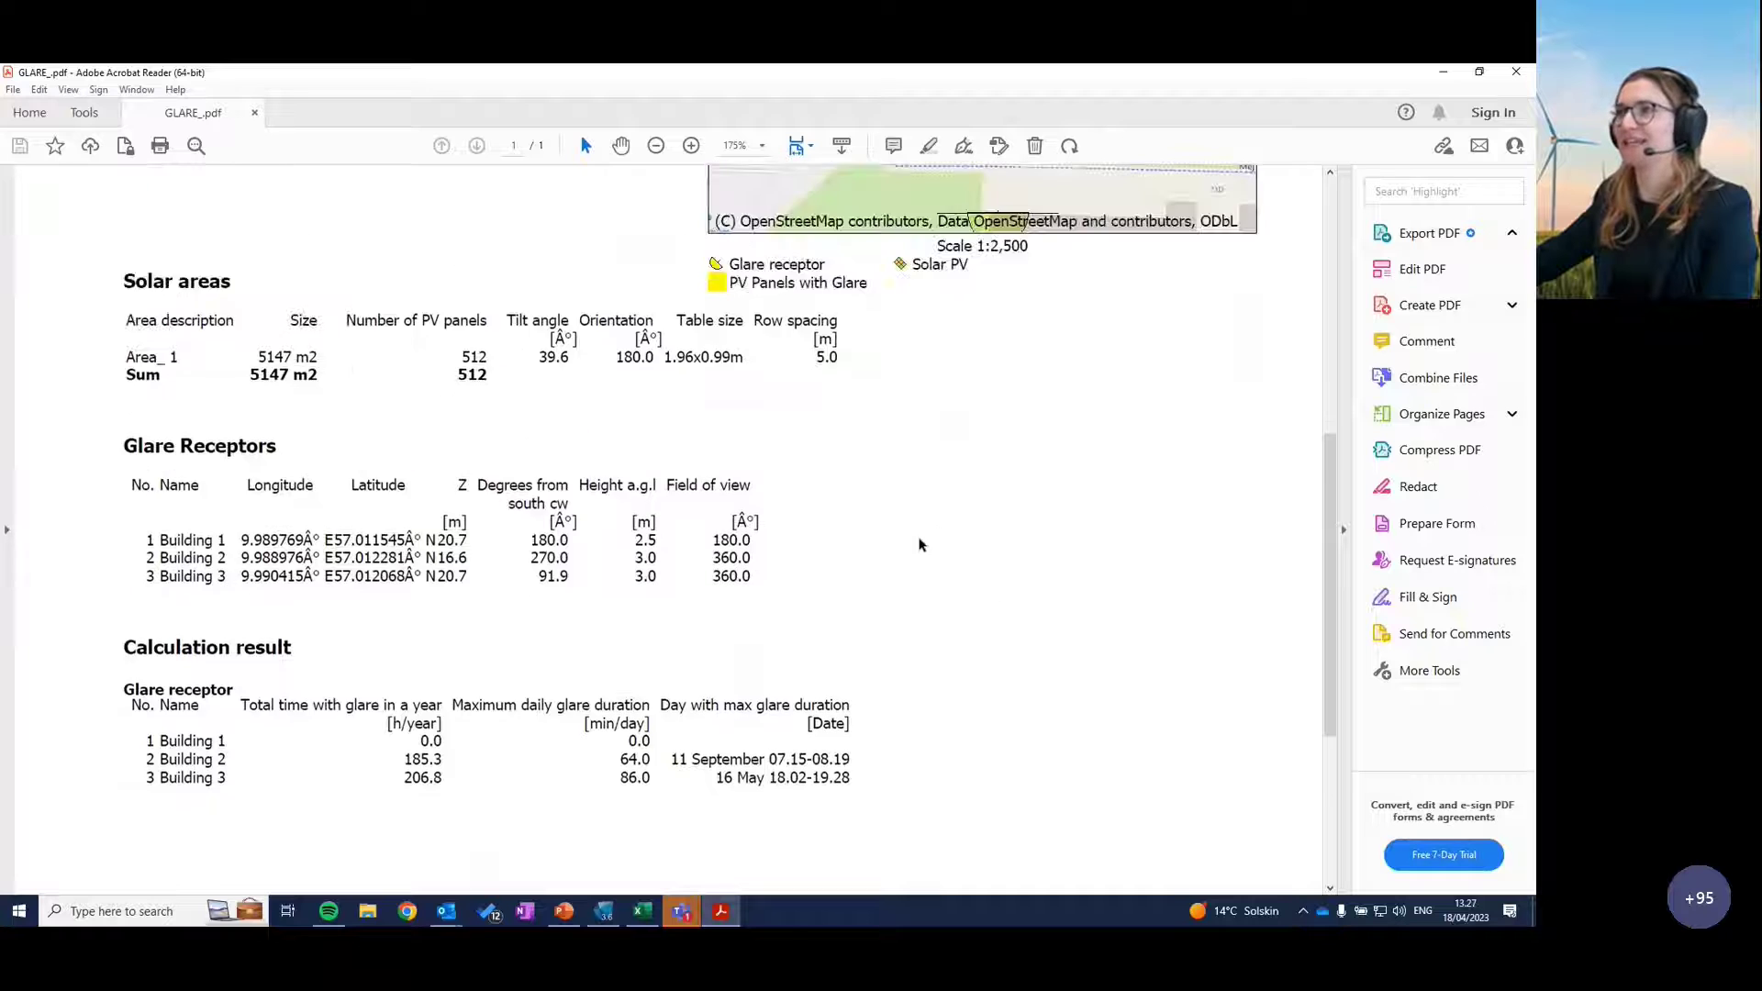
scroll(920, 545, "up", 2)
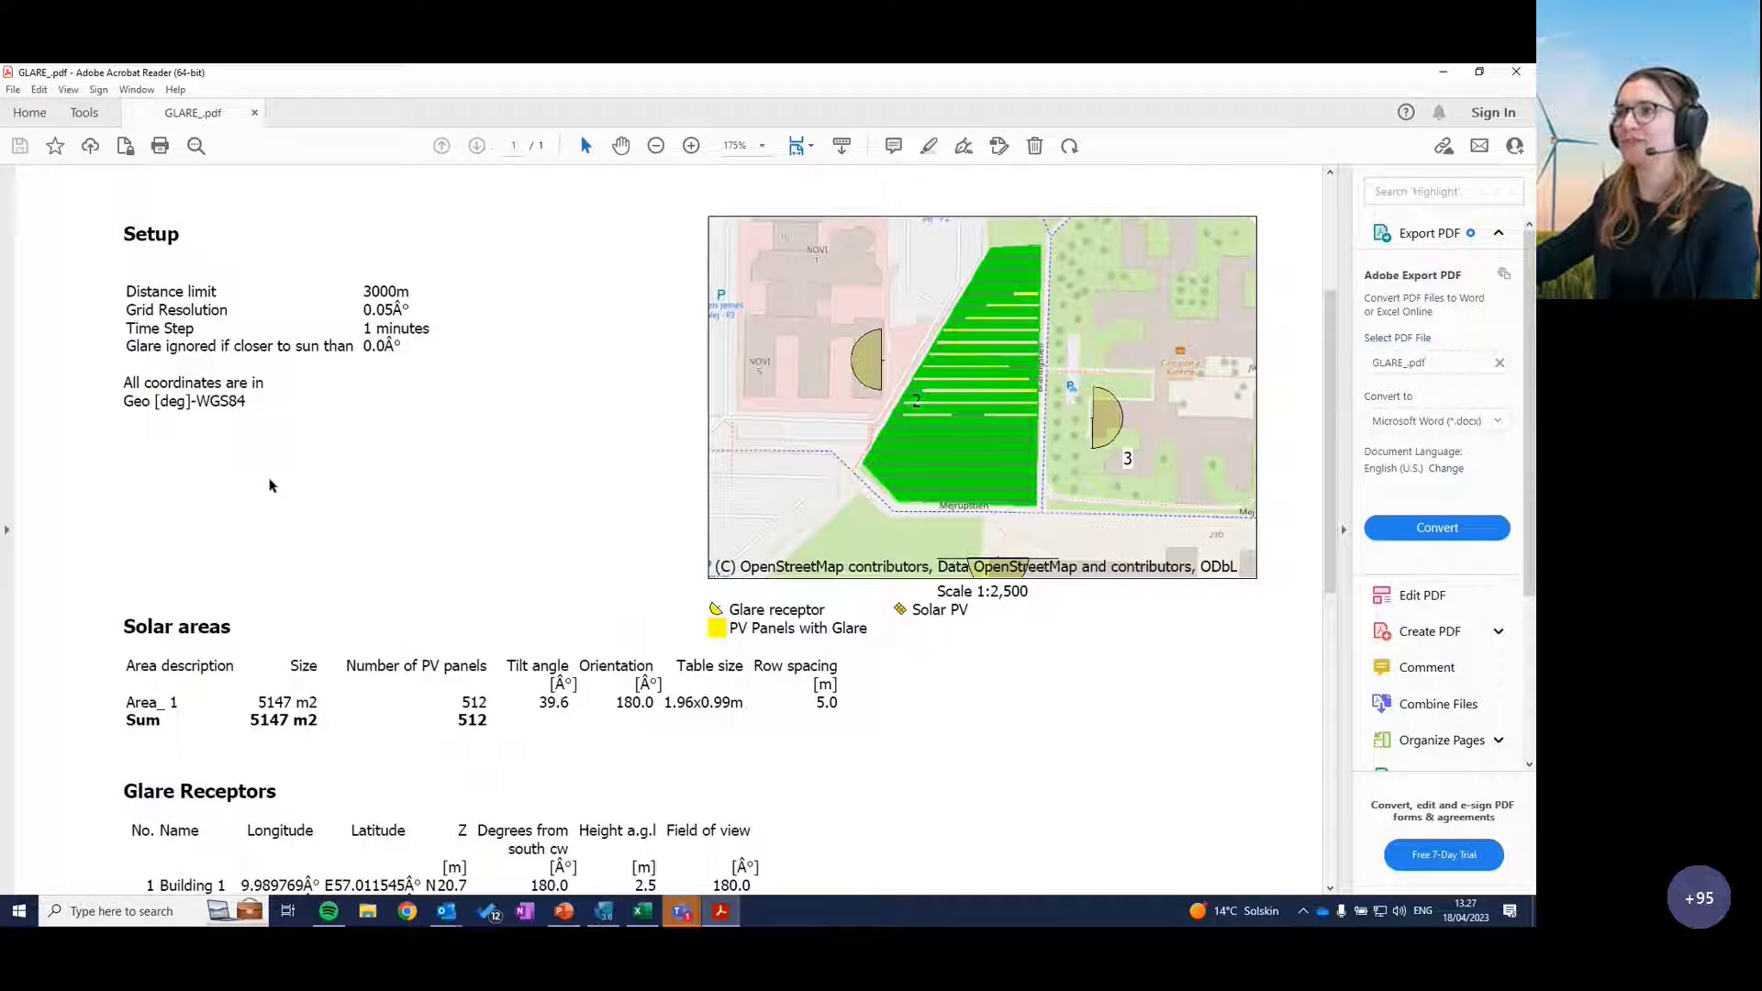
Step: Examine the report's solar areas, glare receptors and calculation result tables, including the day with maximum glare duration
scroll(272, 486, "down", 2)
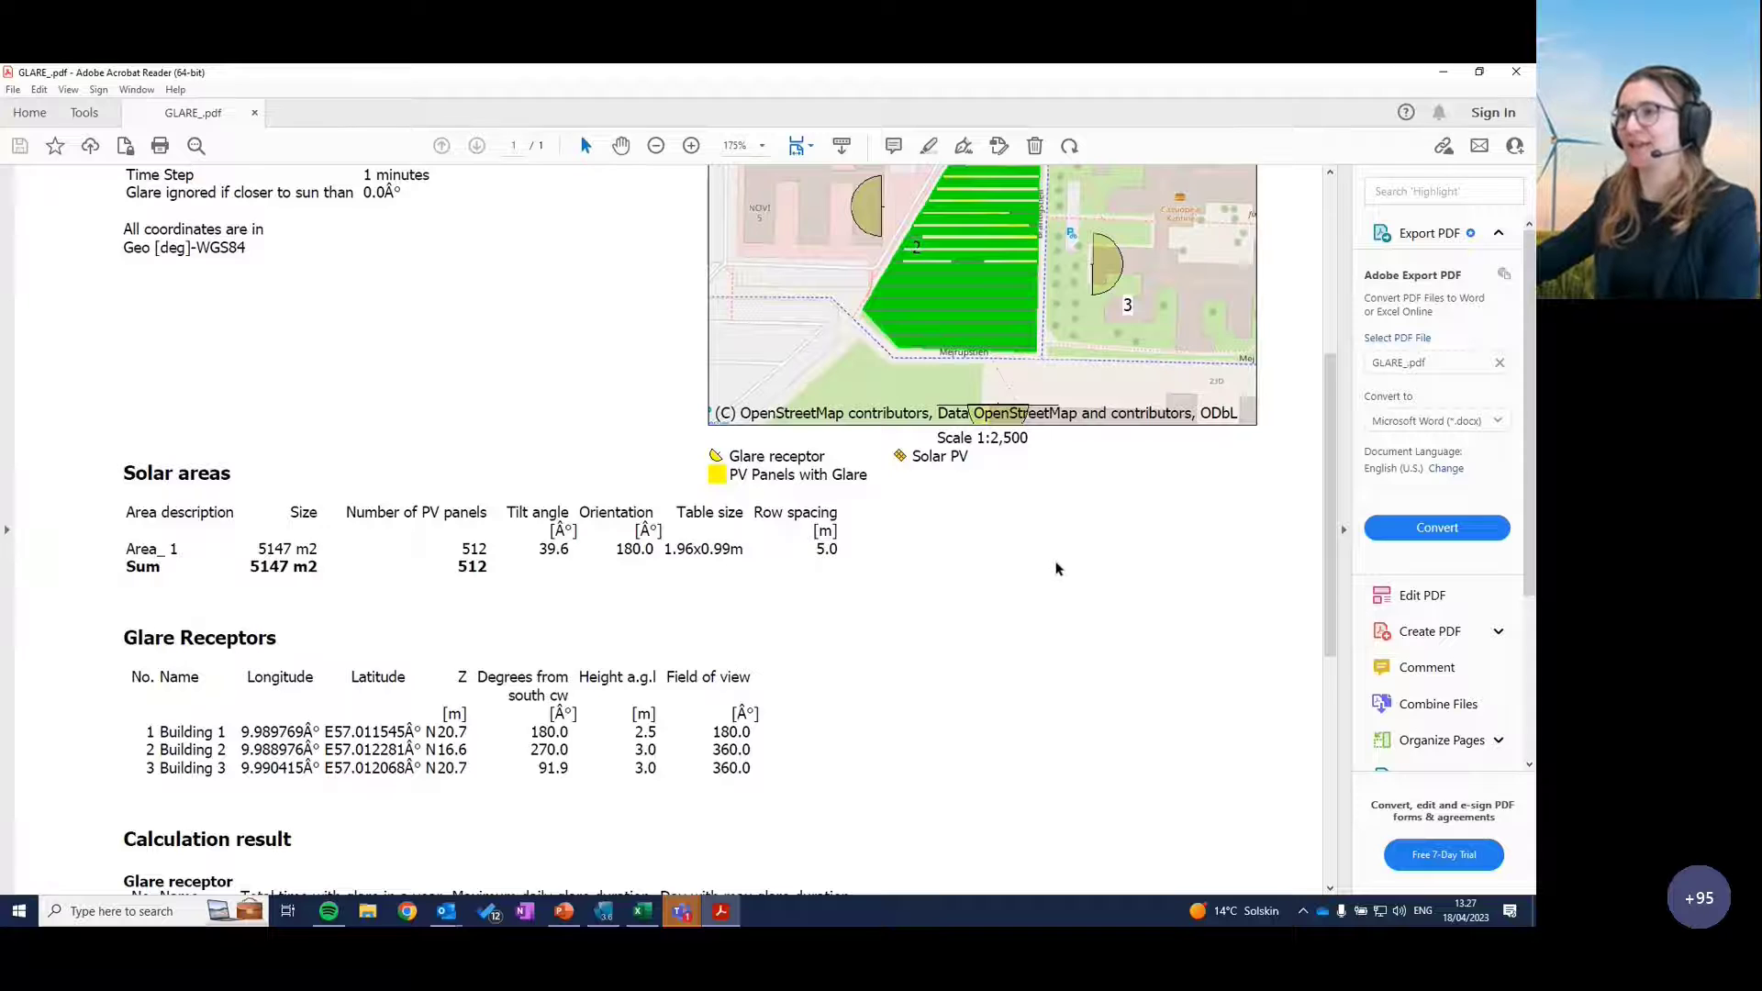
scroll(1057, 569, "down", 1)
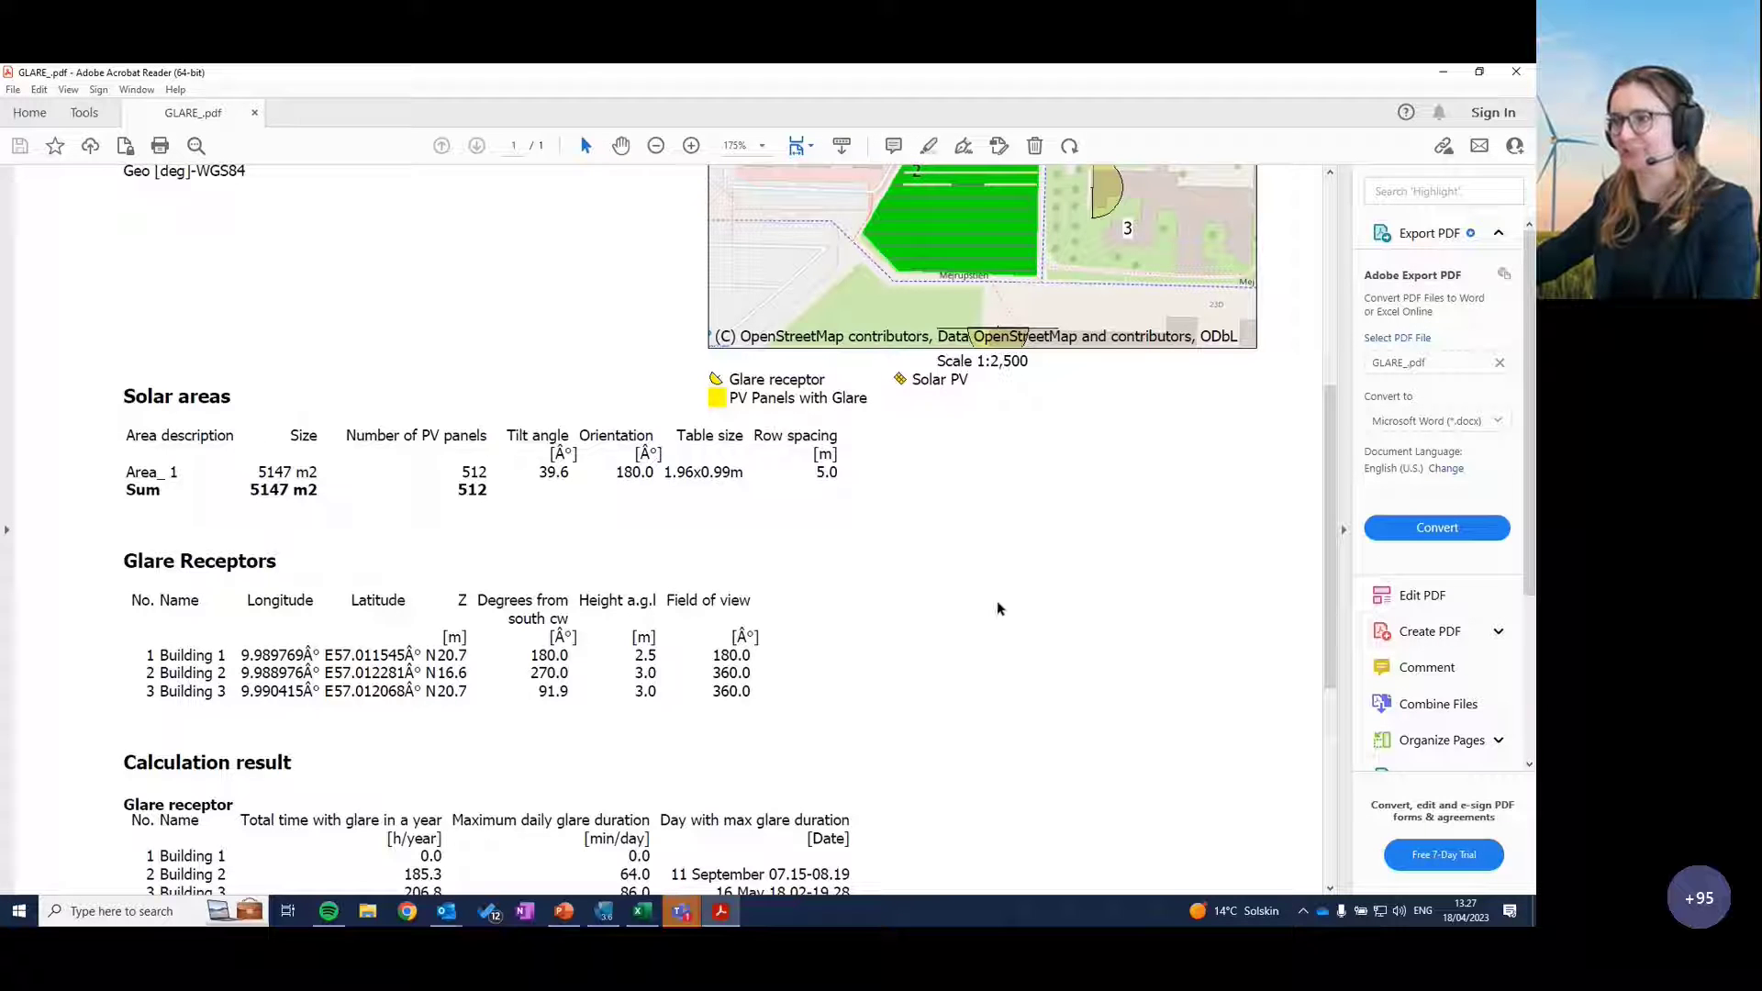
scroll(1000, 595, "down", 3)
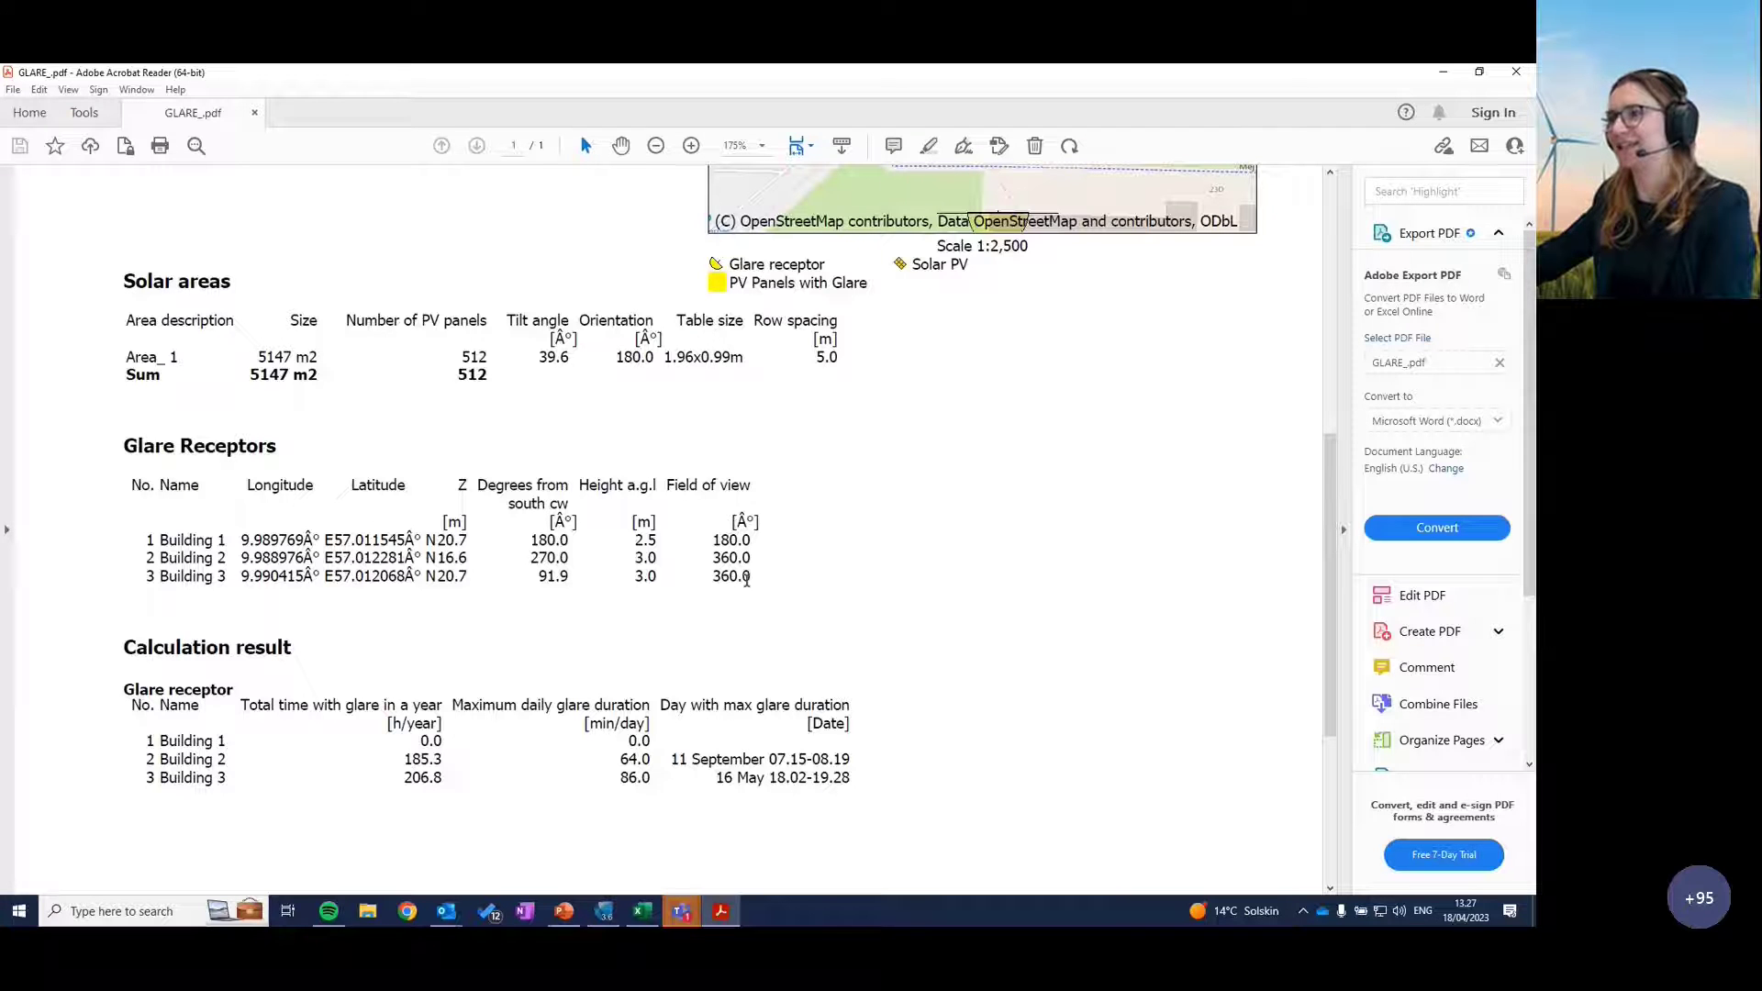
scroll(787, 562, "down", 1)
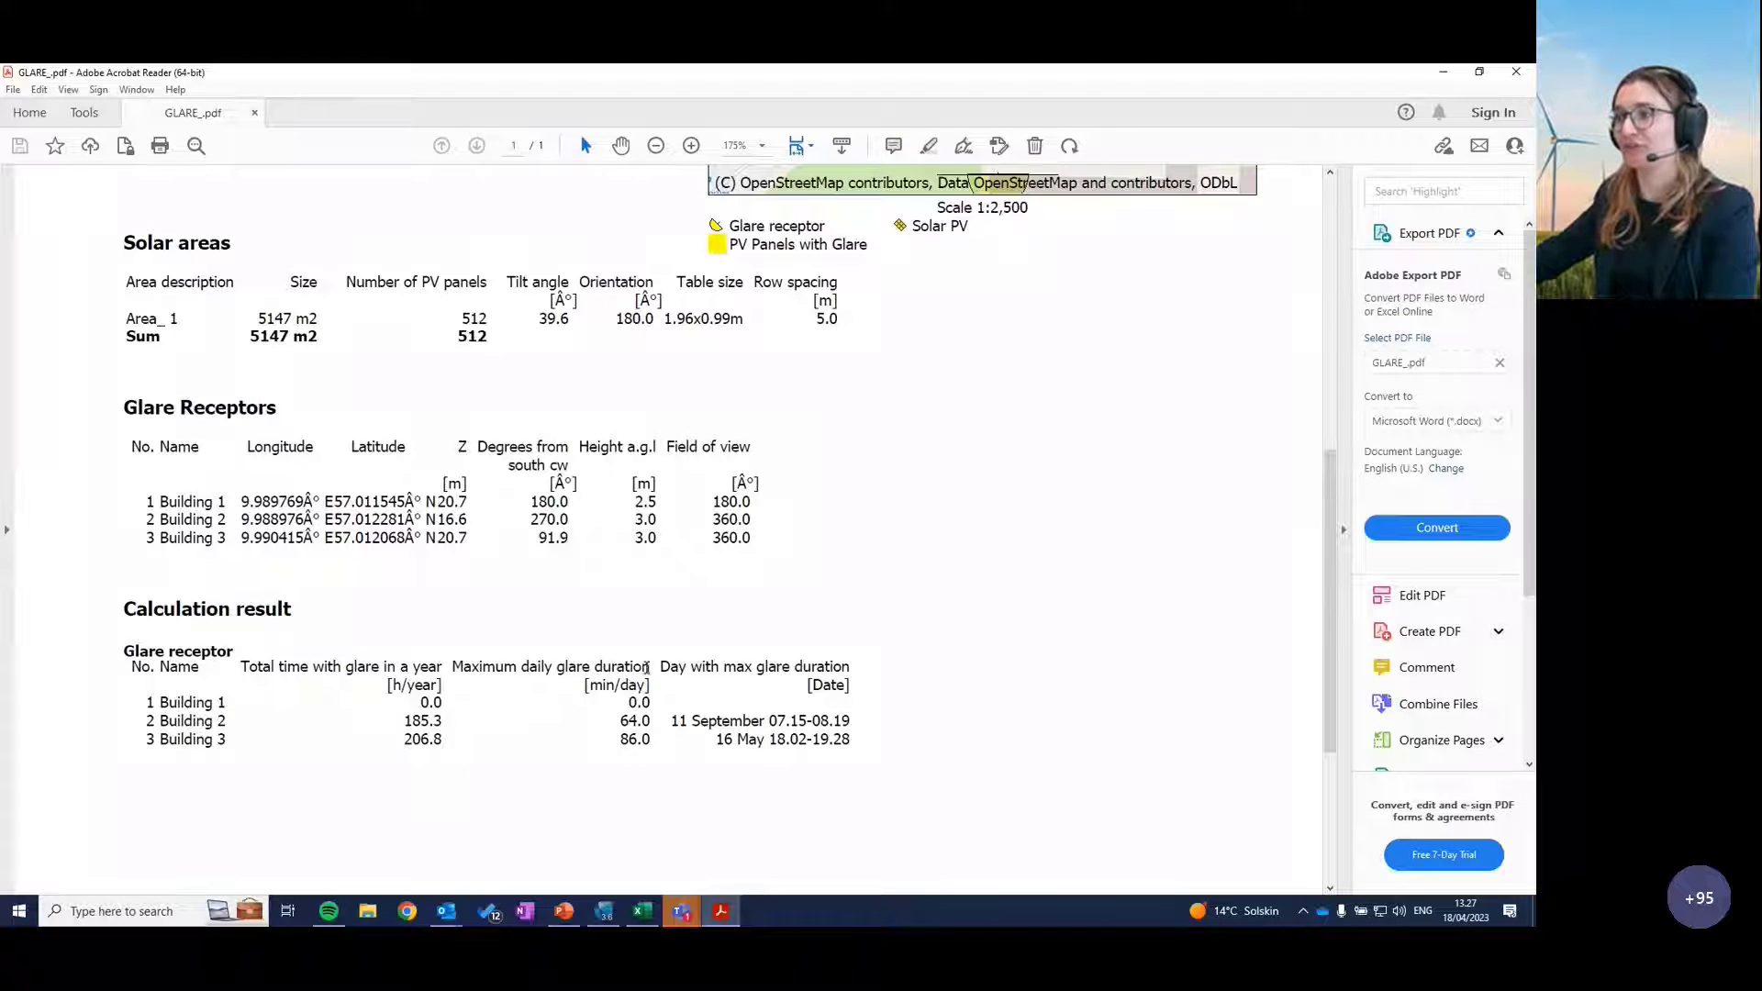
left_click_drag(661, 667, 864, 687)
left_click(866, 689)
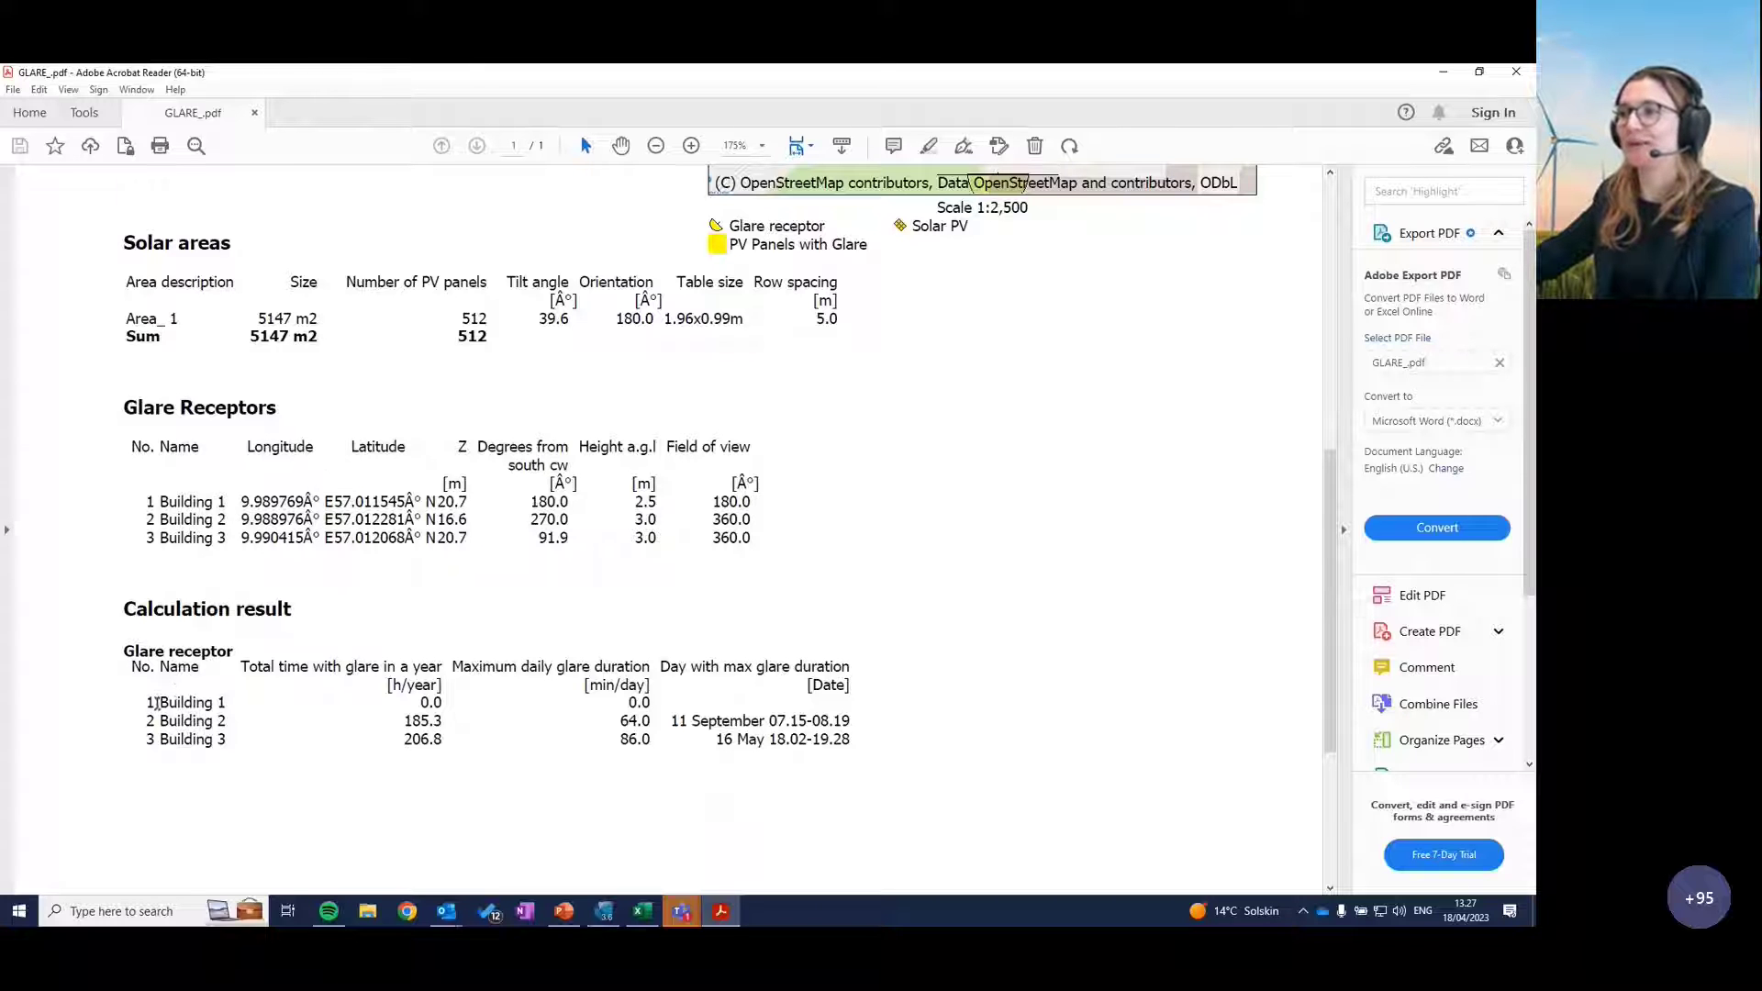
Step: Compare the main result report's receptor and calculation result tables with the positions of the buildings and PV area on the project map
left_click_drag(763, 71, 1217, 199)
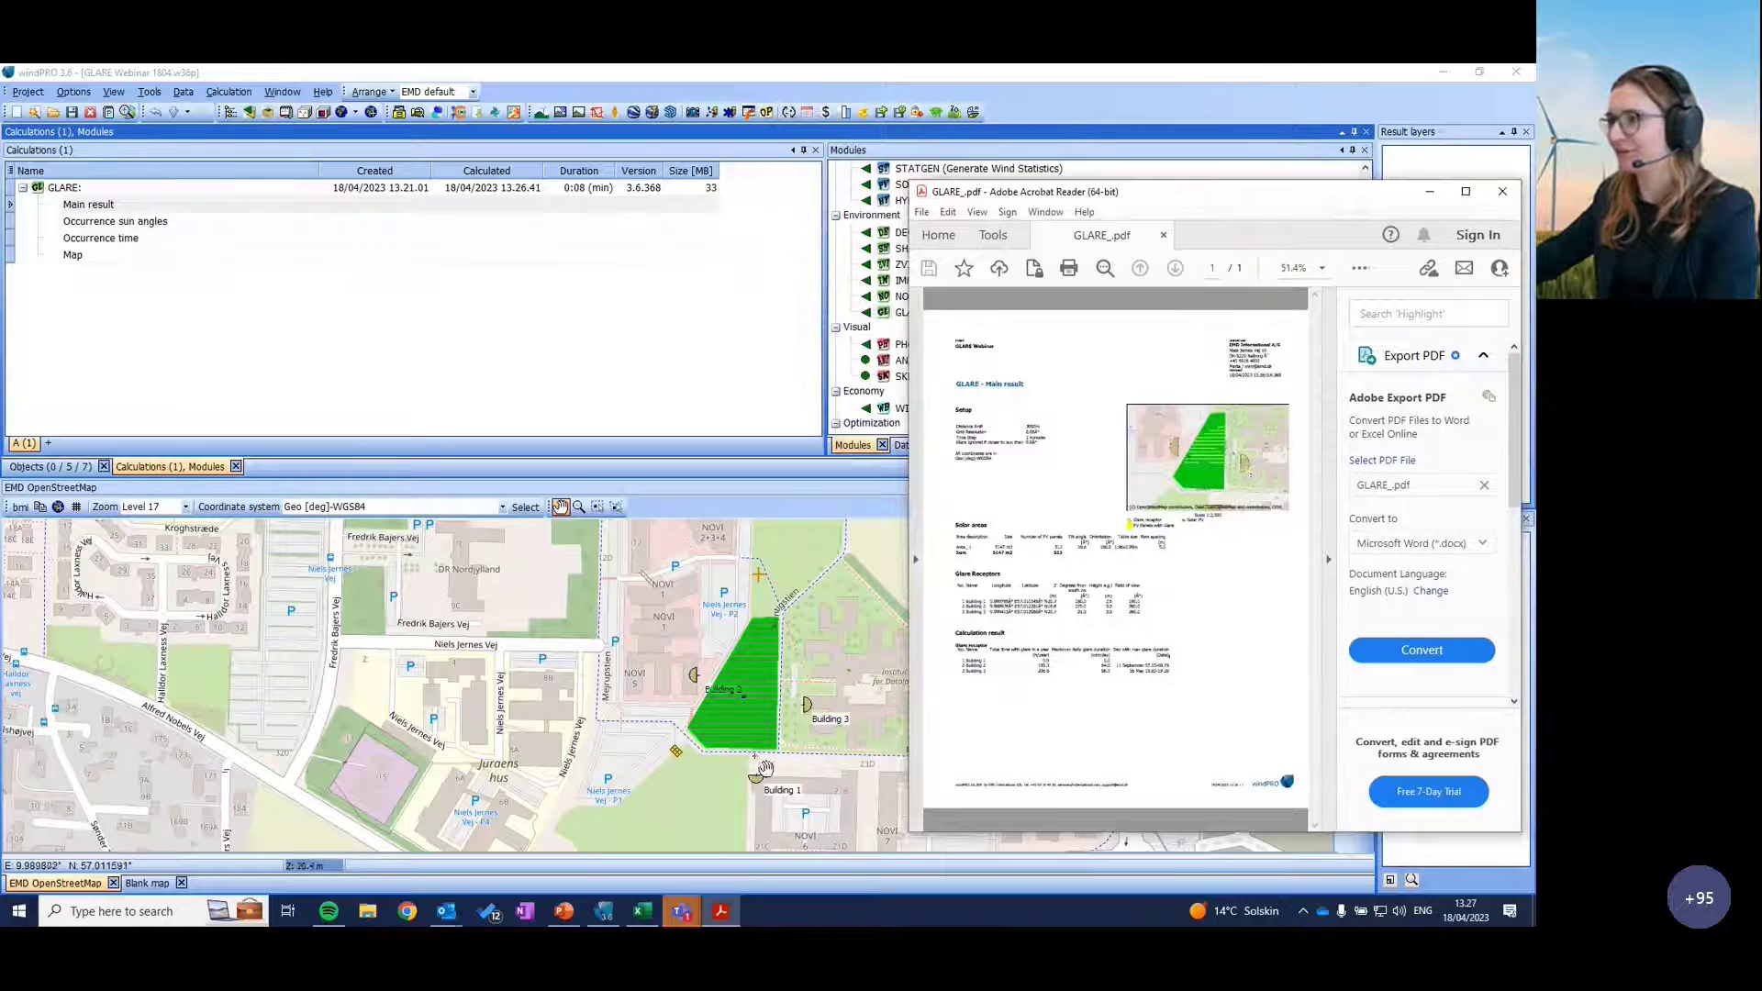
left_click_drag(1193, 191, 917, 64)
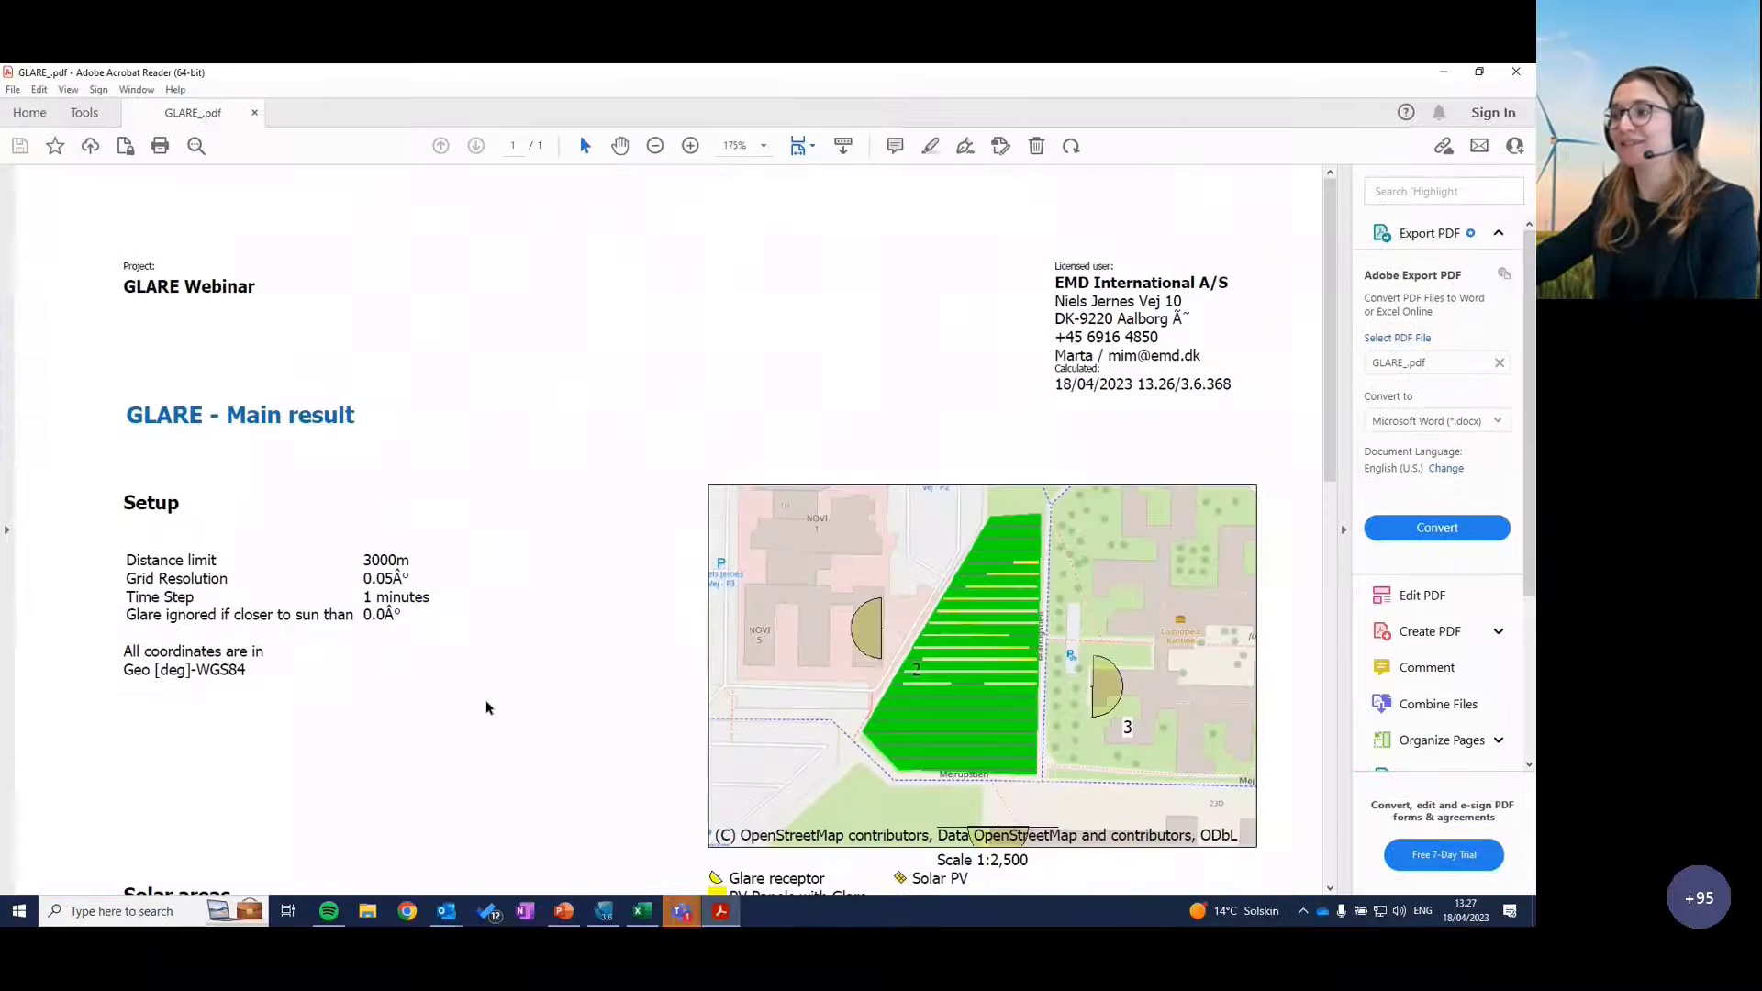
scroll(602, 720, "down", 10)
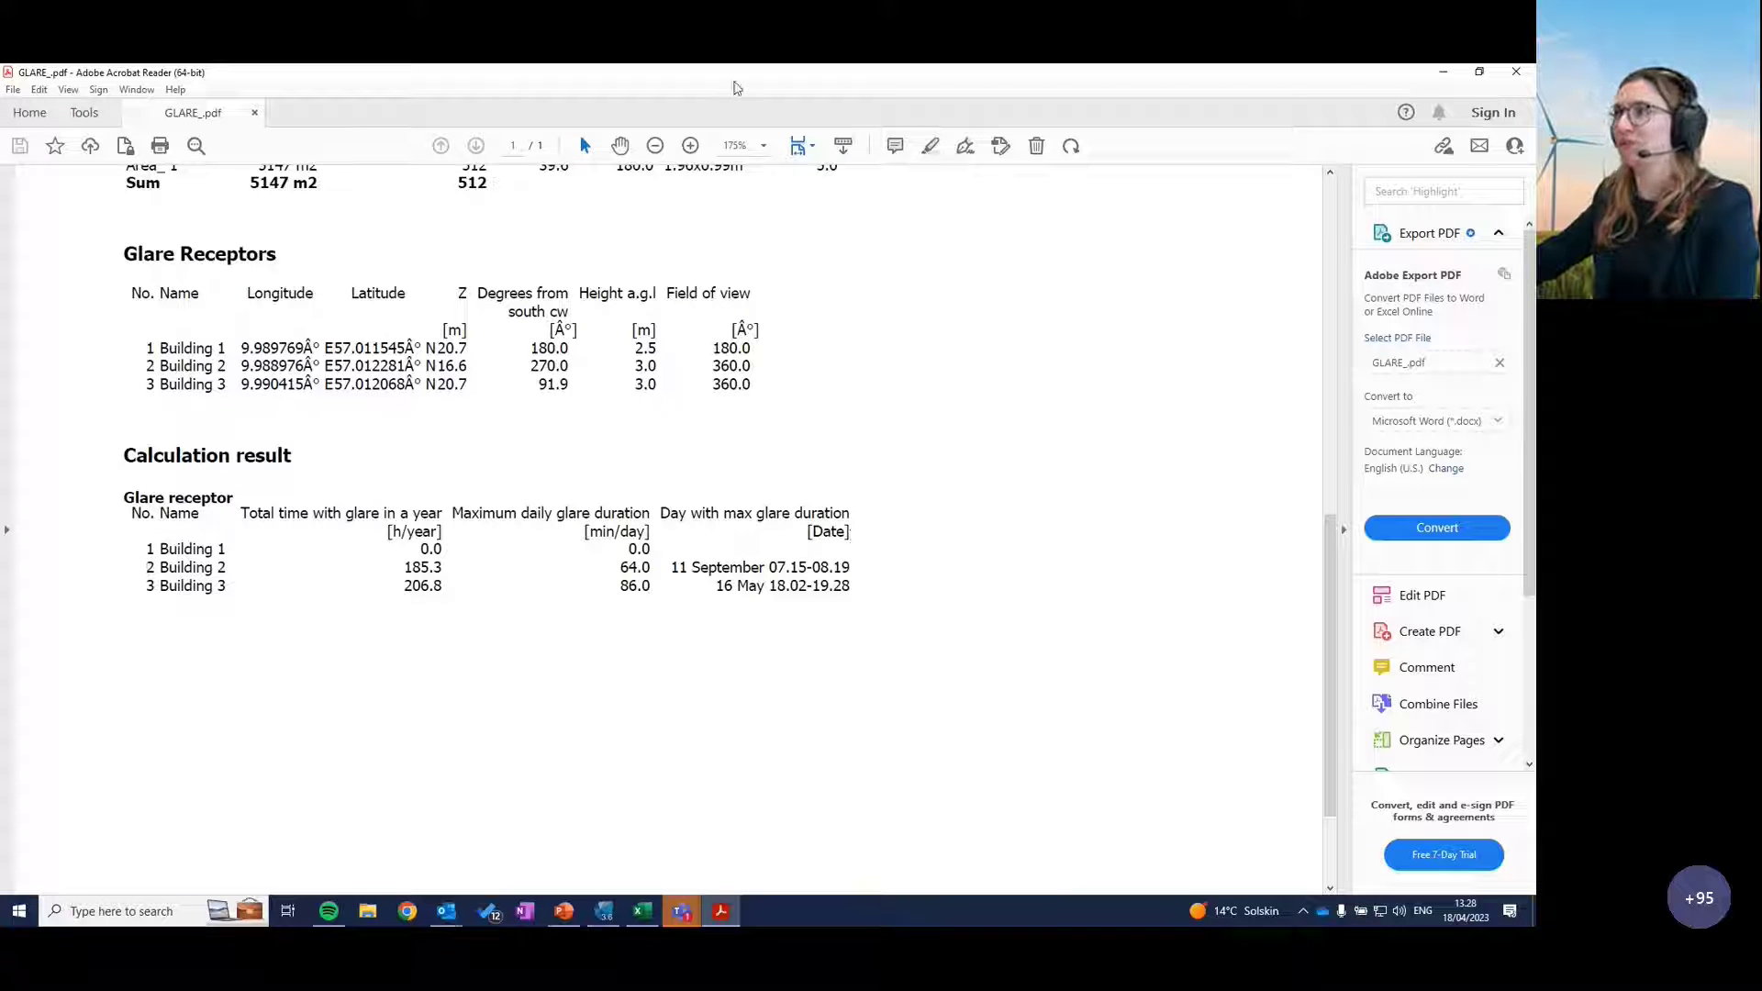
left_click_drag(743, 82, 1151, 179)
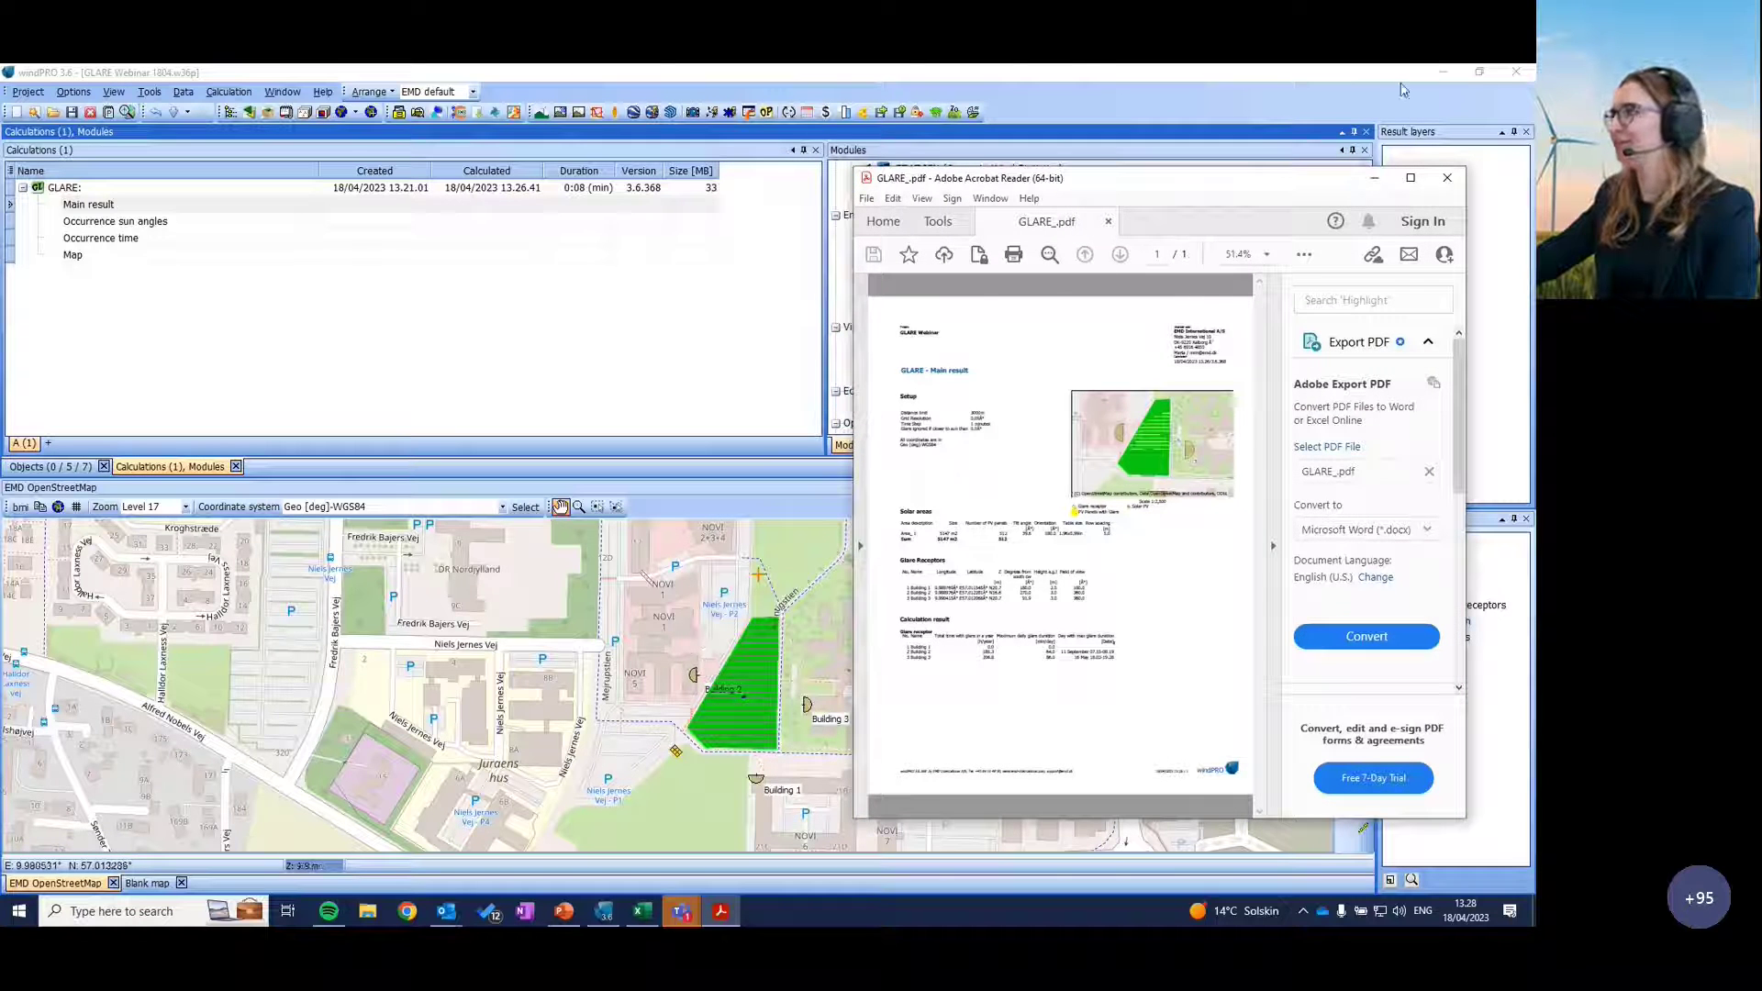
left_click(1409, 179)
scroll(704, 657, "down", 10)
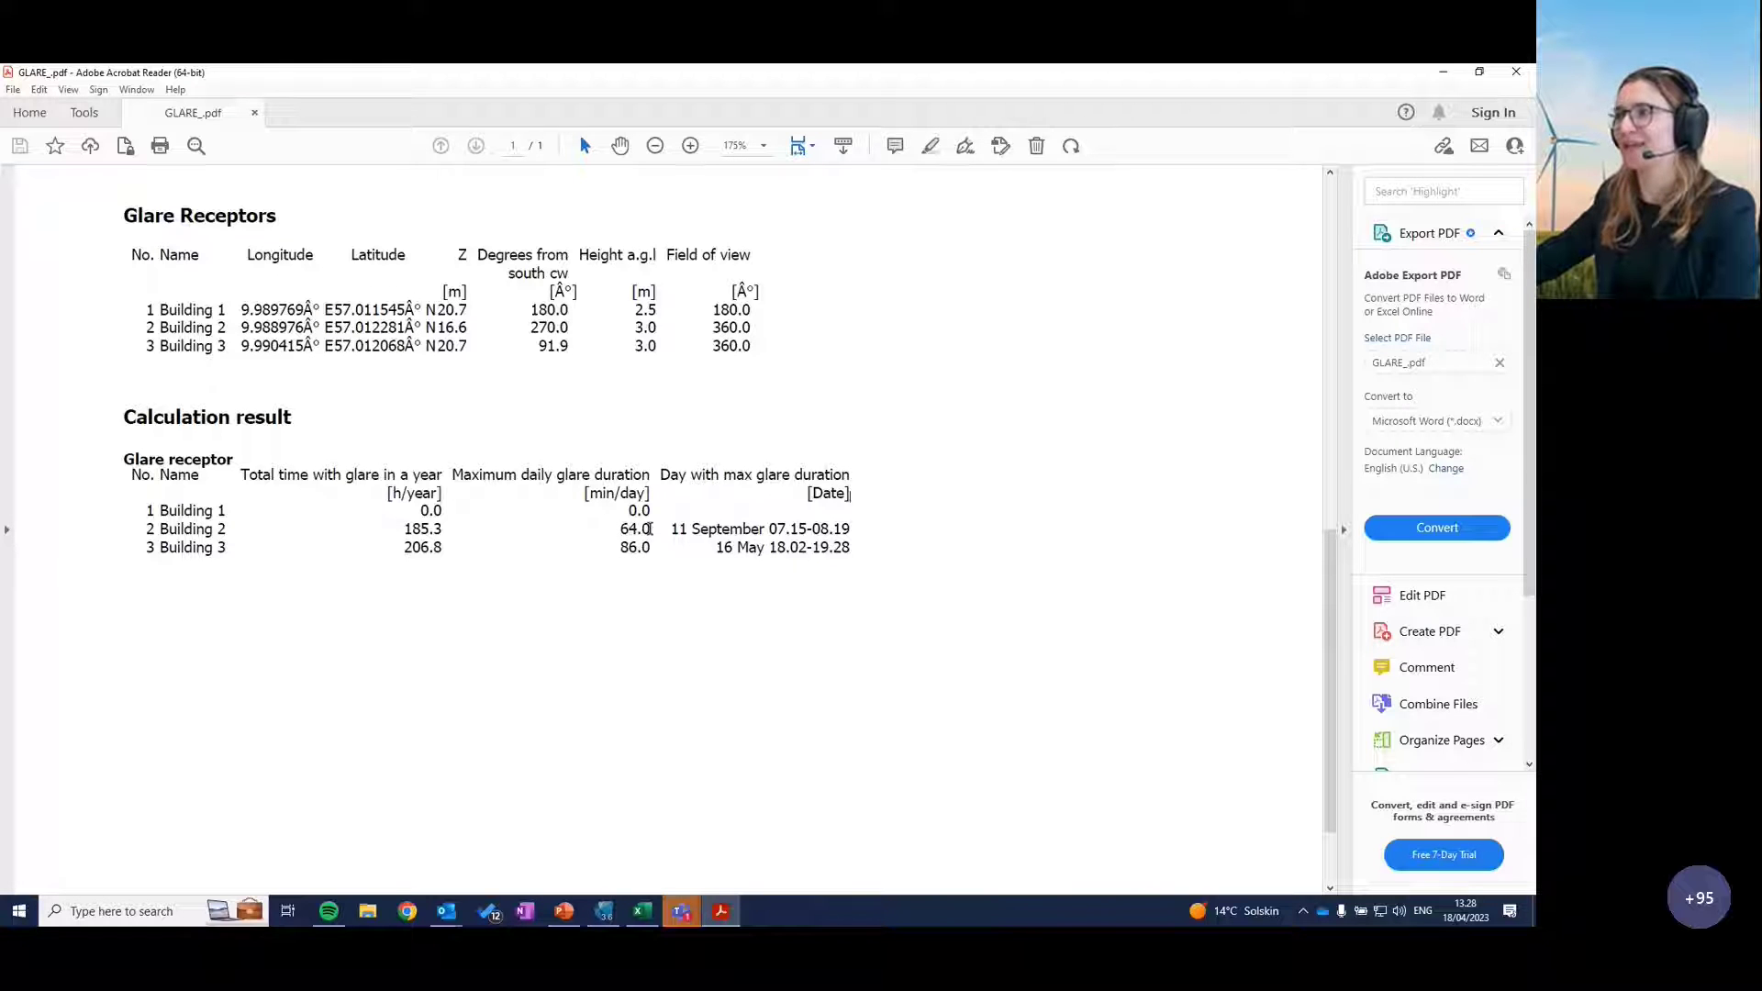
Step: Examine the dates and time intervals of maximum glare duration for Building 2 and Building 3 in the calculation result table
left_click_drag(671, 529, 827, 528)
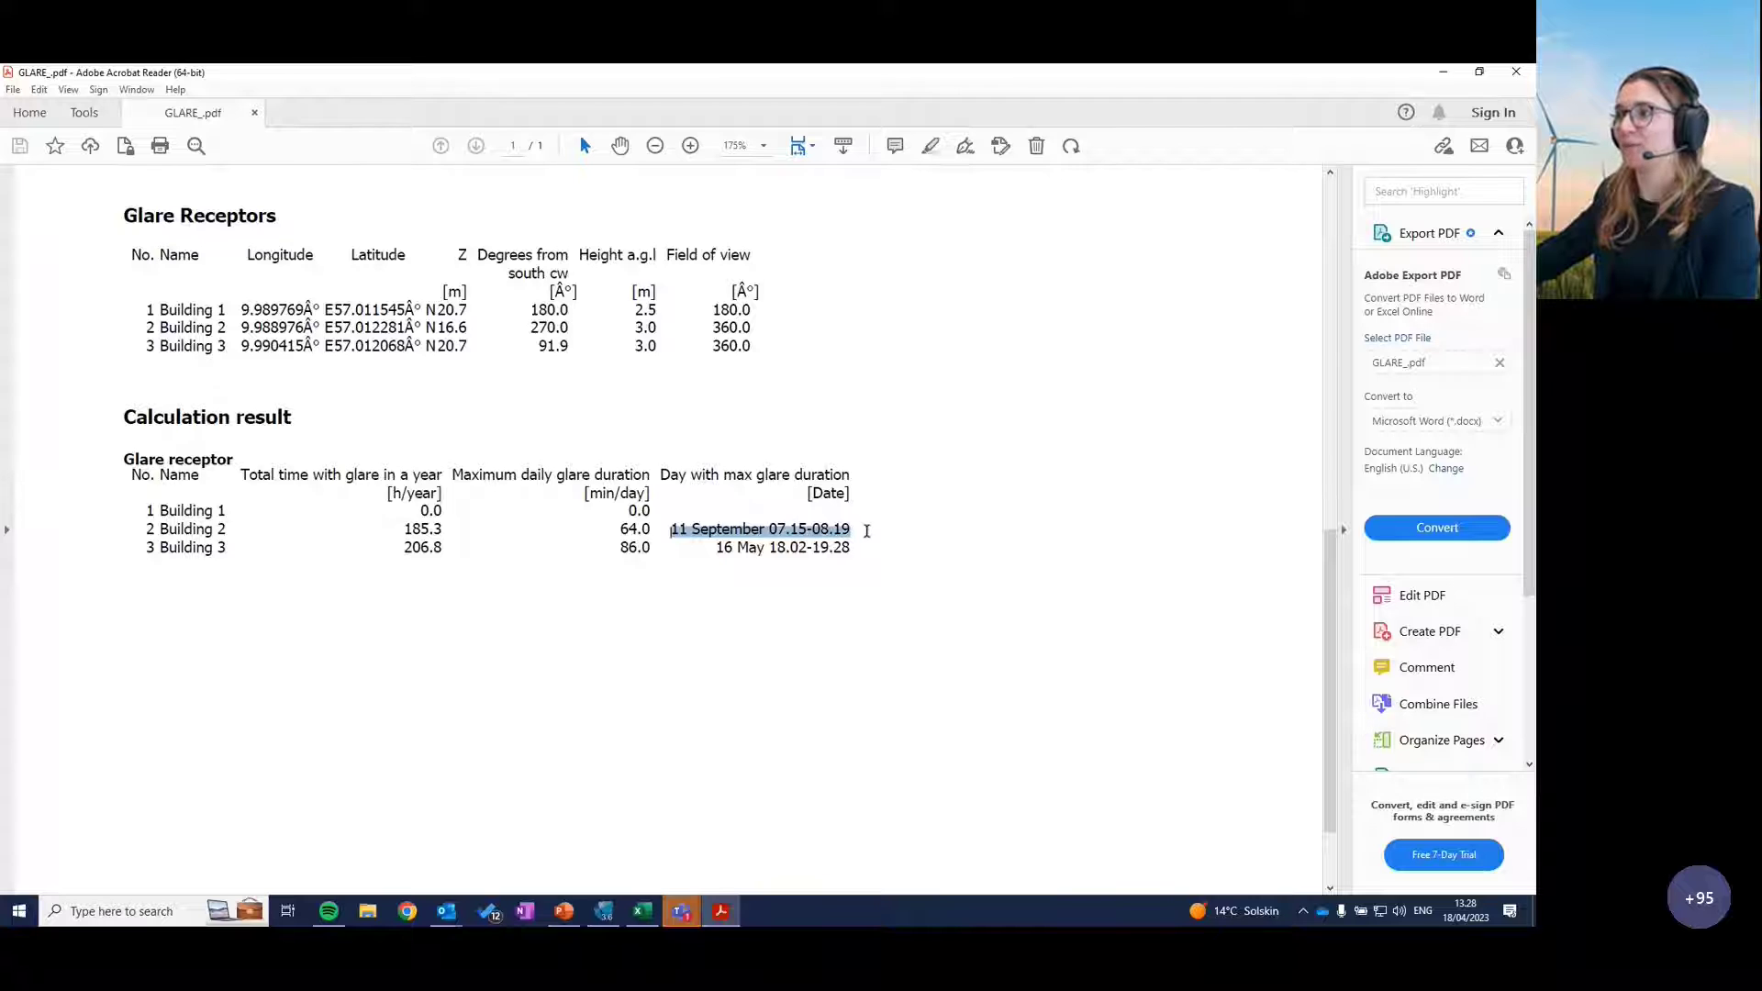
left_click(863, 536)
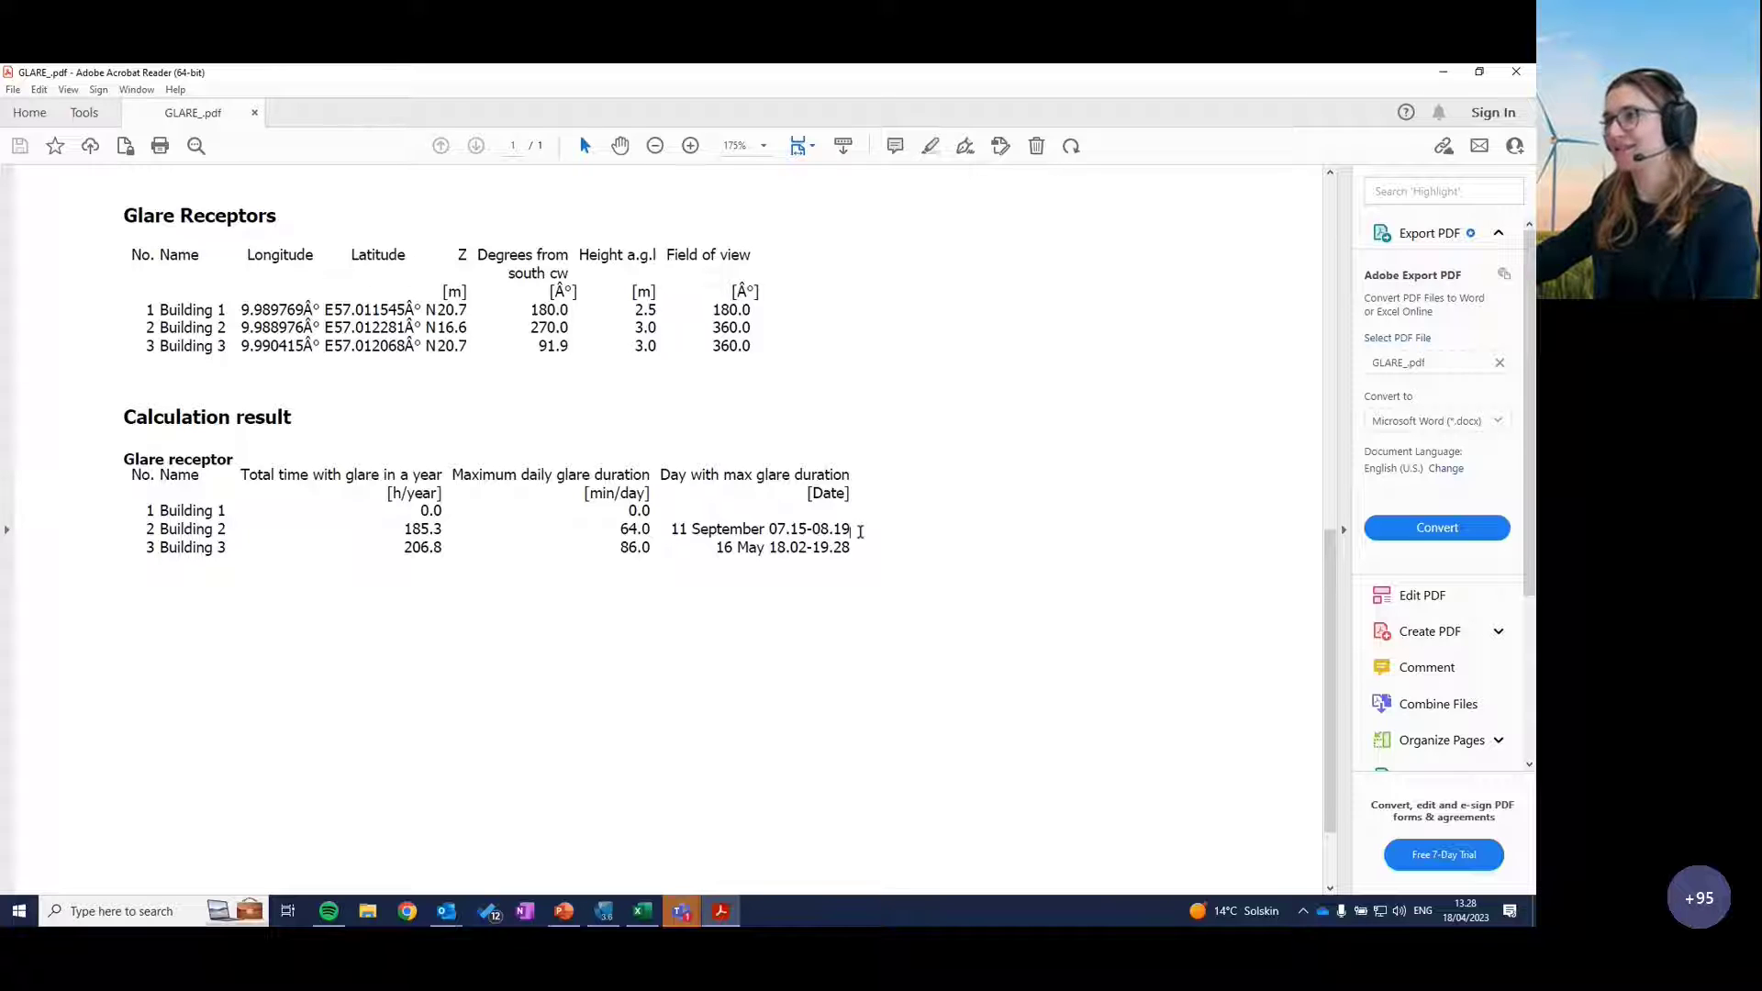
left_click_drag(859, 531, 751, 537)
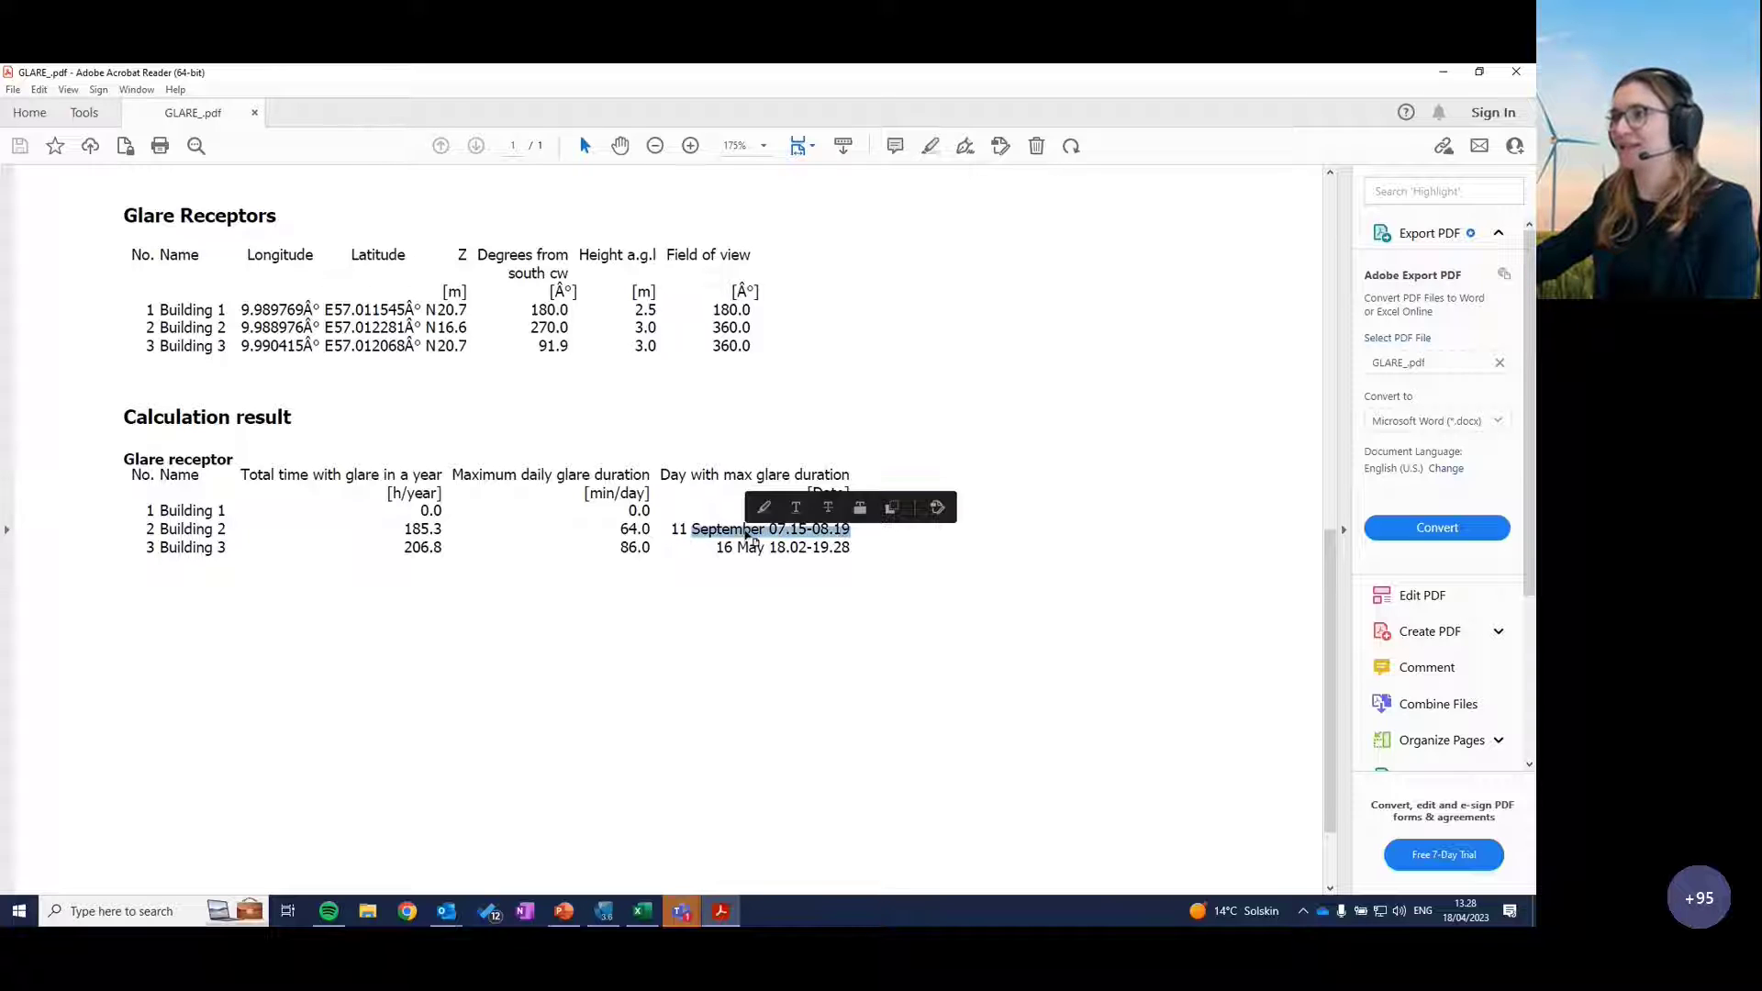
left_click(864, 546)
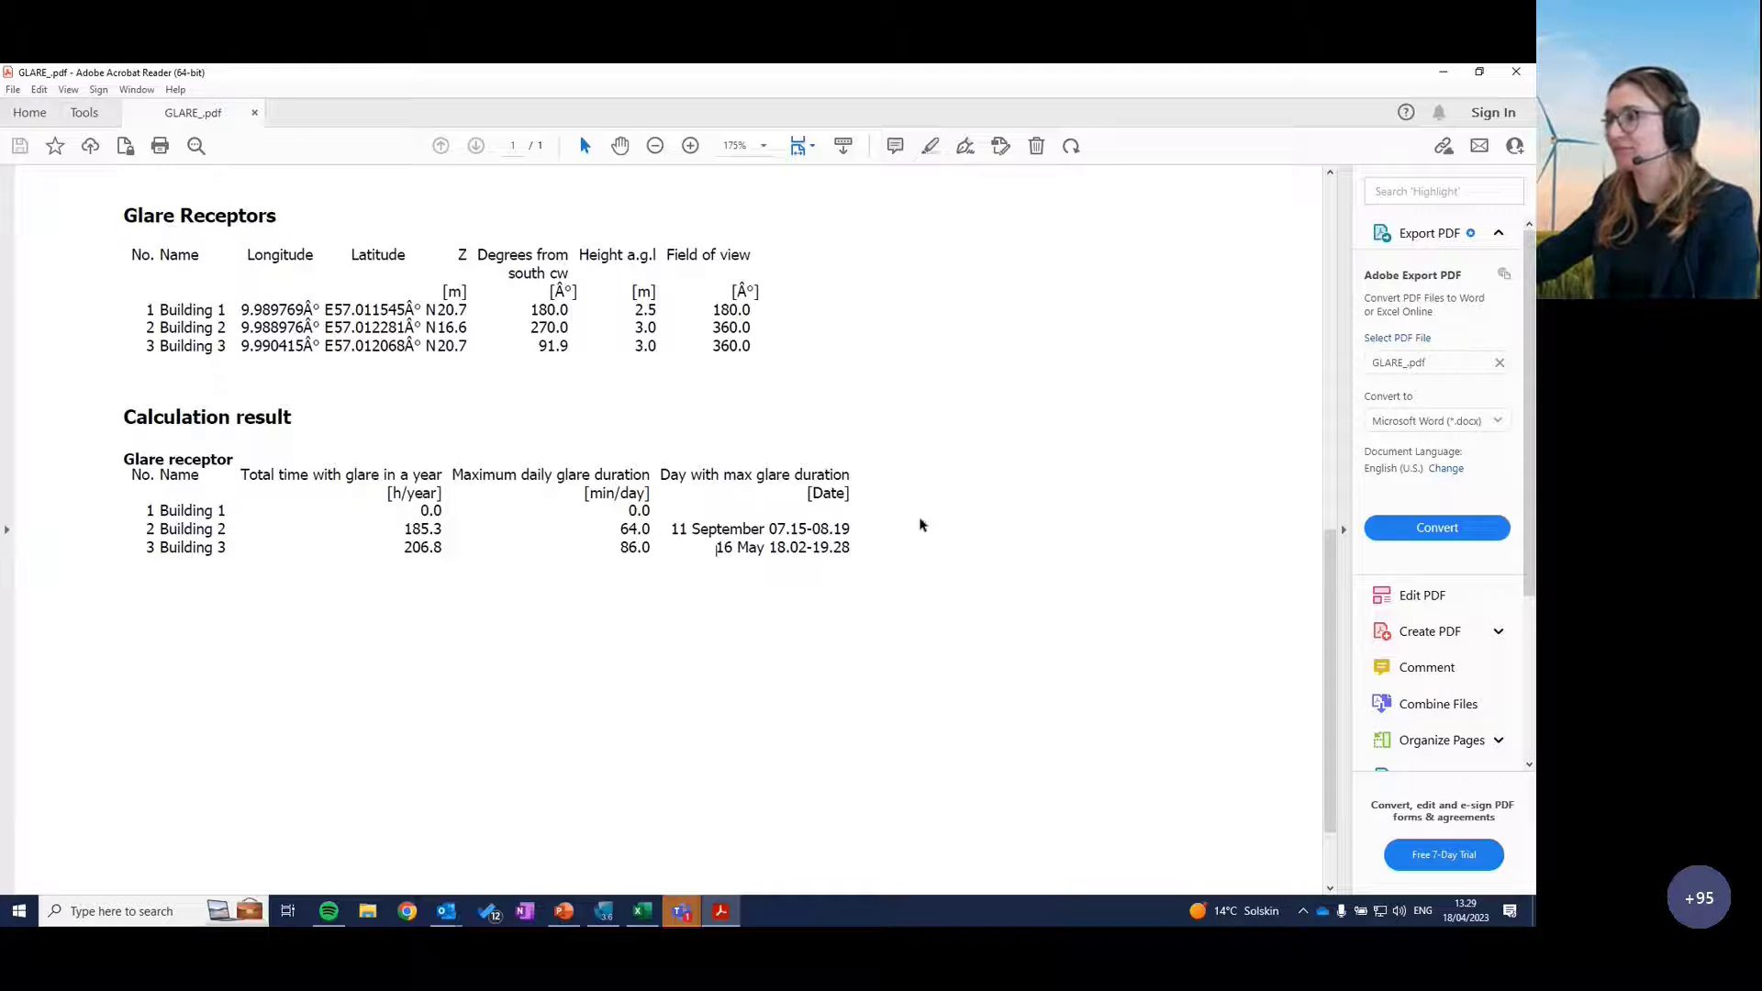
left_click_drag(859, 548, 779, 547)
left_click(857, 582)
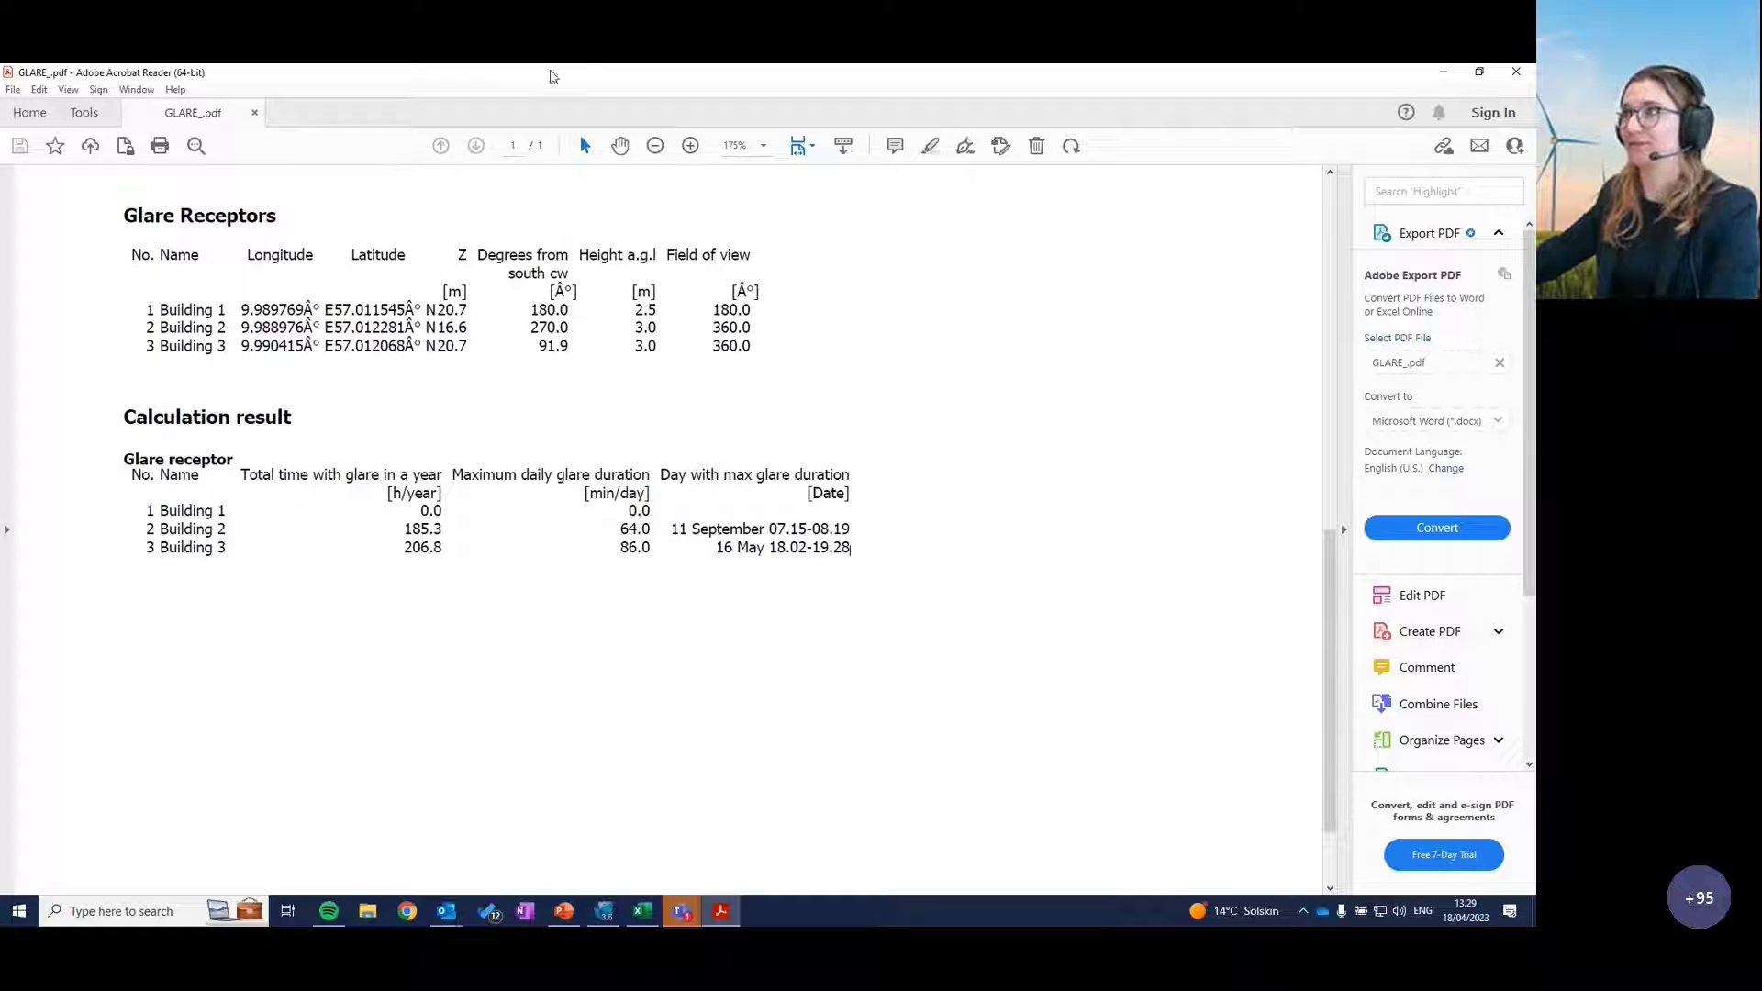
Step: Return to the windPRO project and rename the existing GLARE calculation as Solar PV 1
left_click(1447, 79)
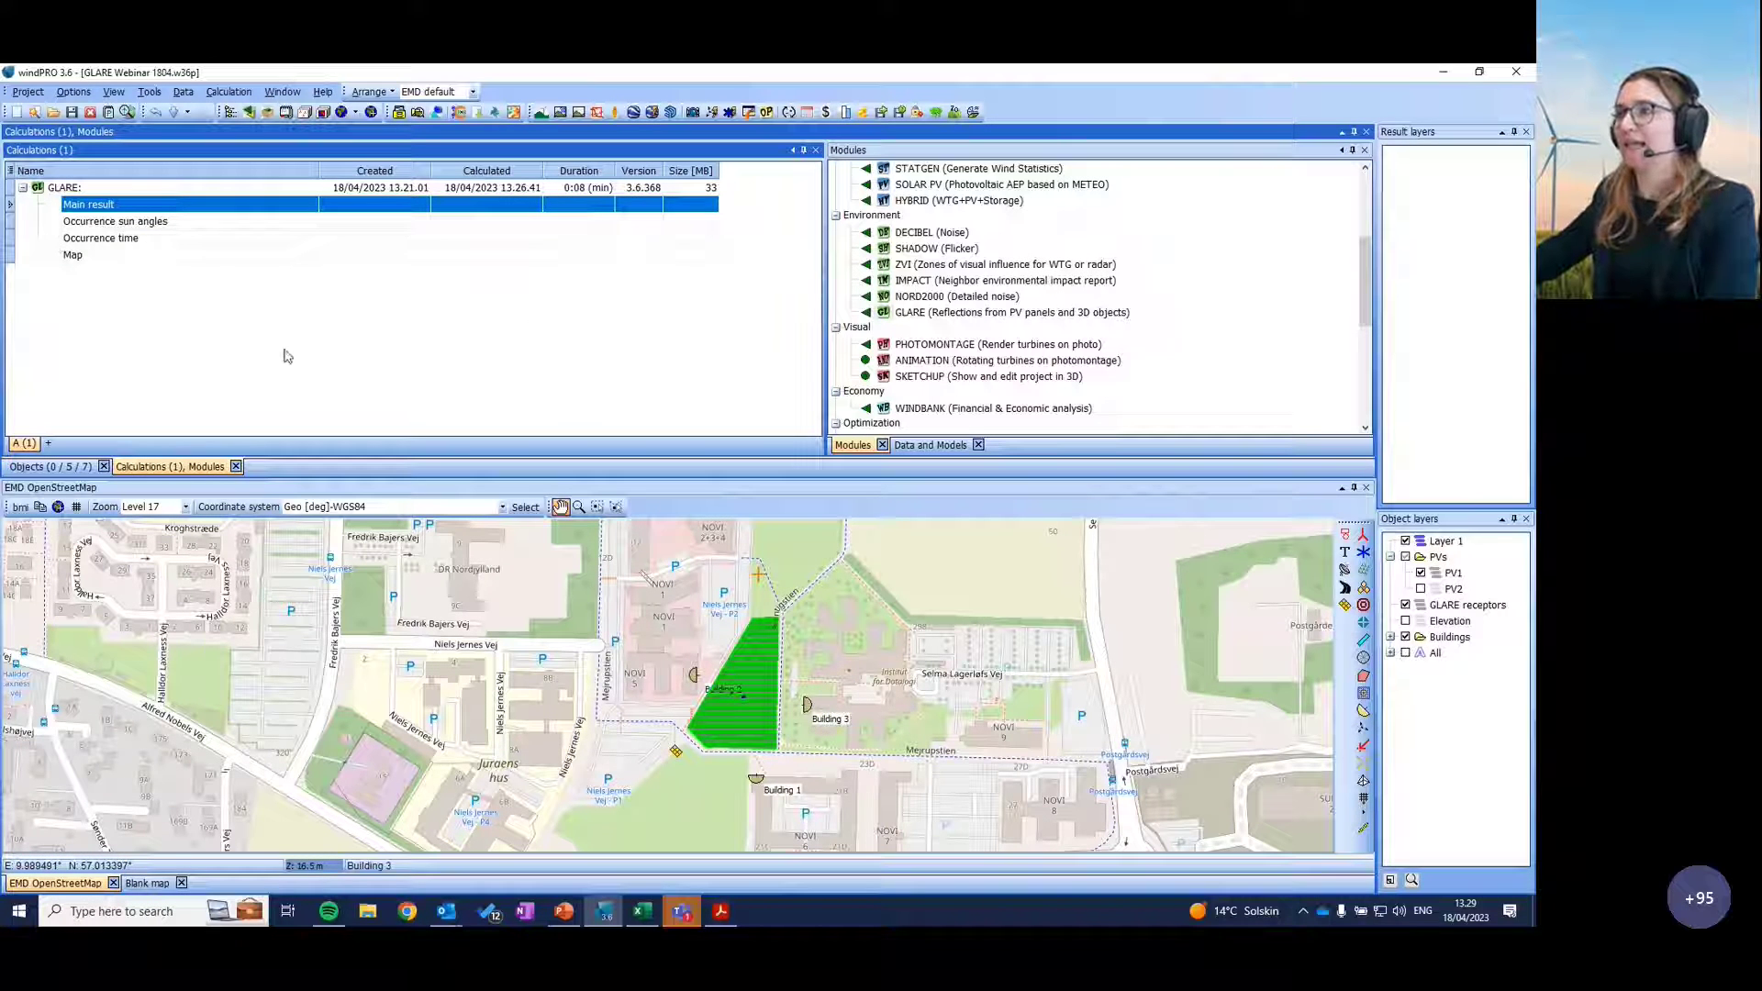
left_click_drag(893, 761, 861, 753)
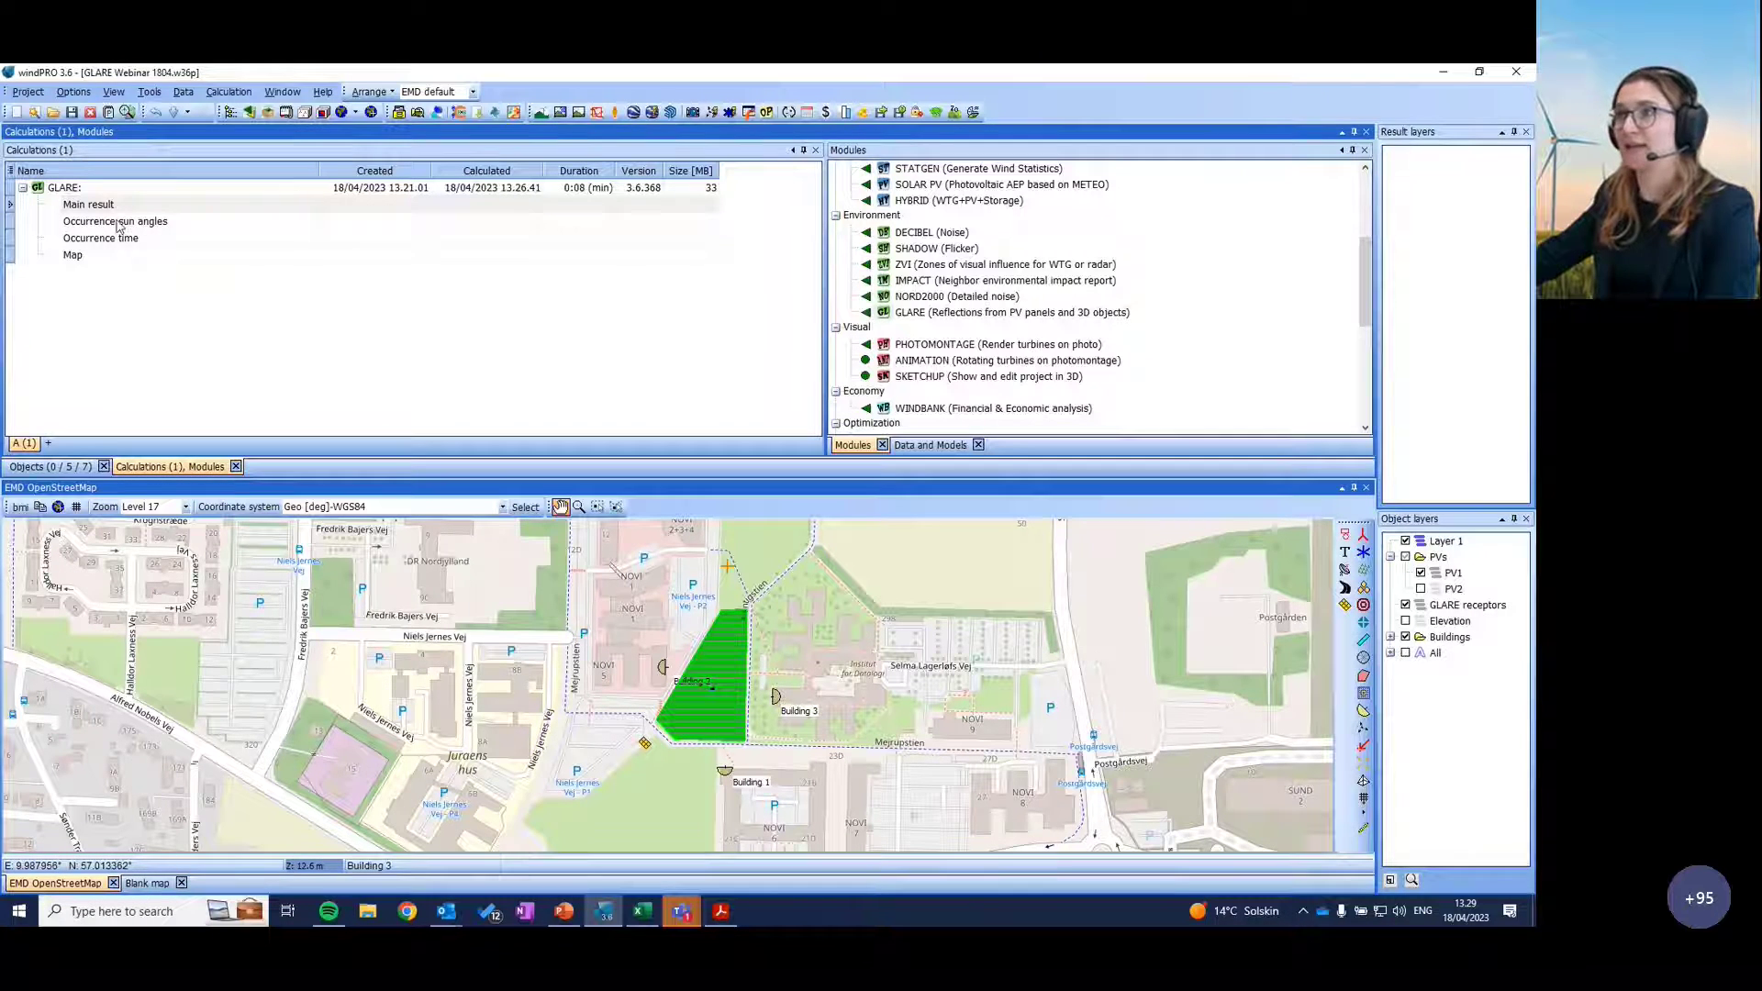
right_click(87, 190)
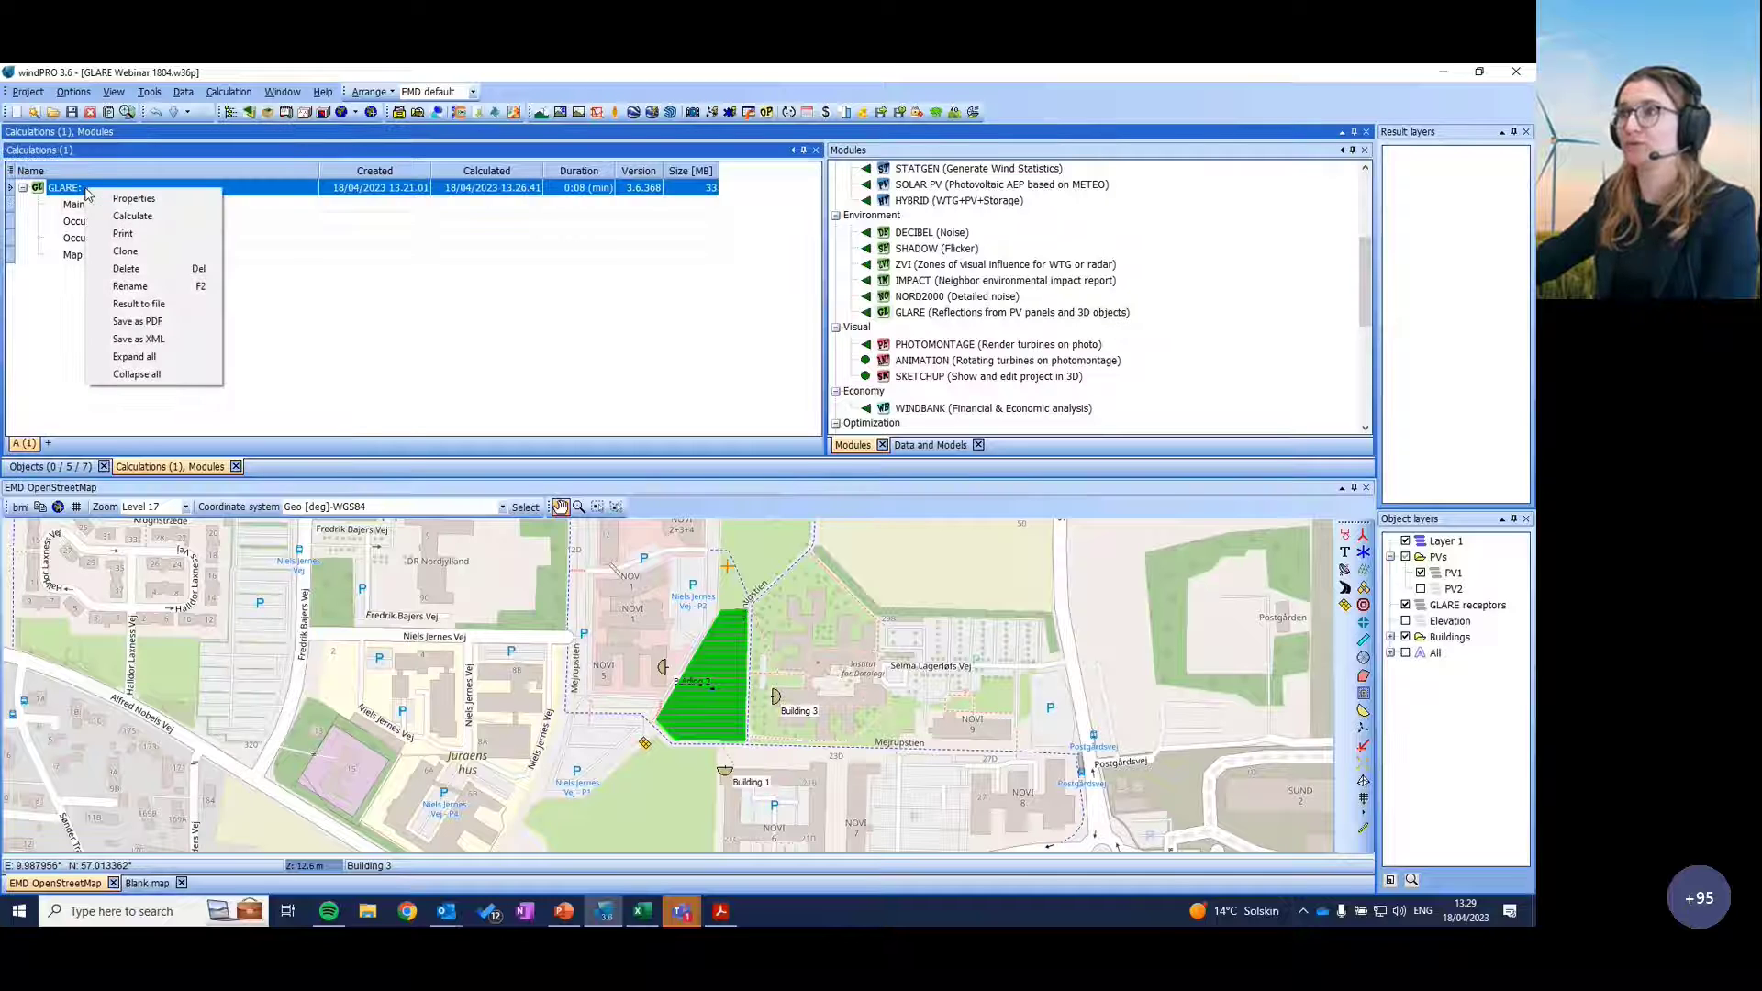
left_click(129, 285)
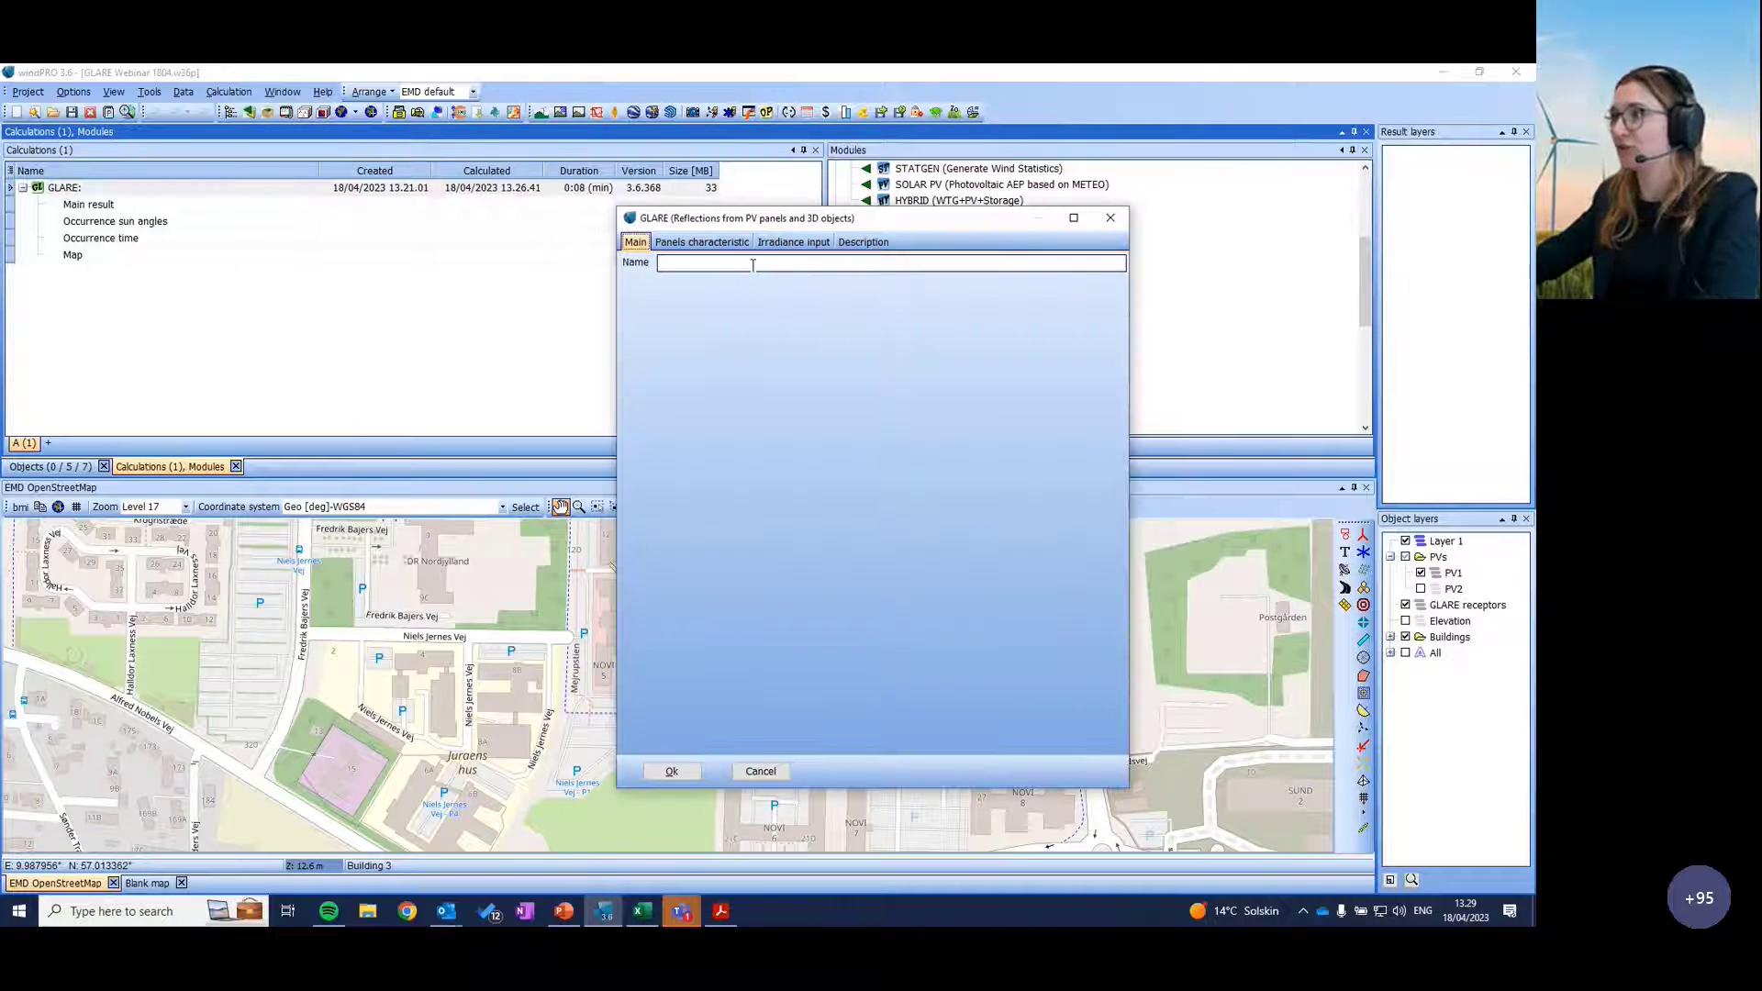
type("Solar PV 1")
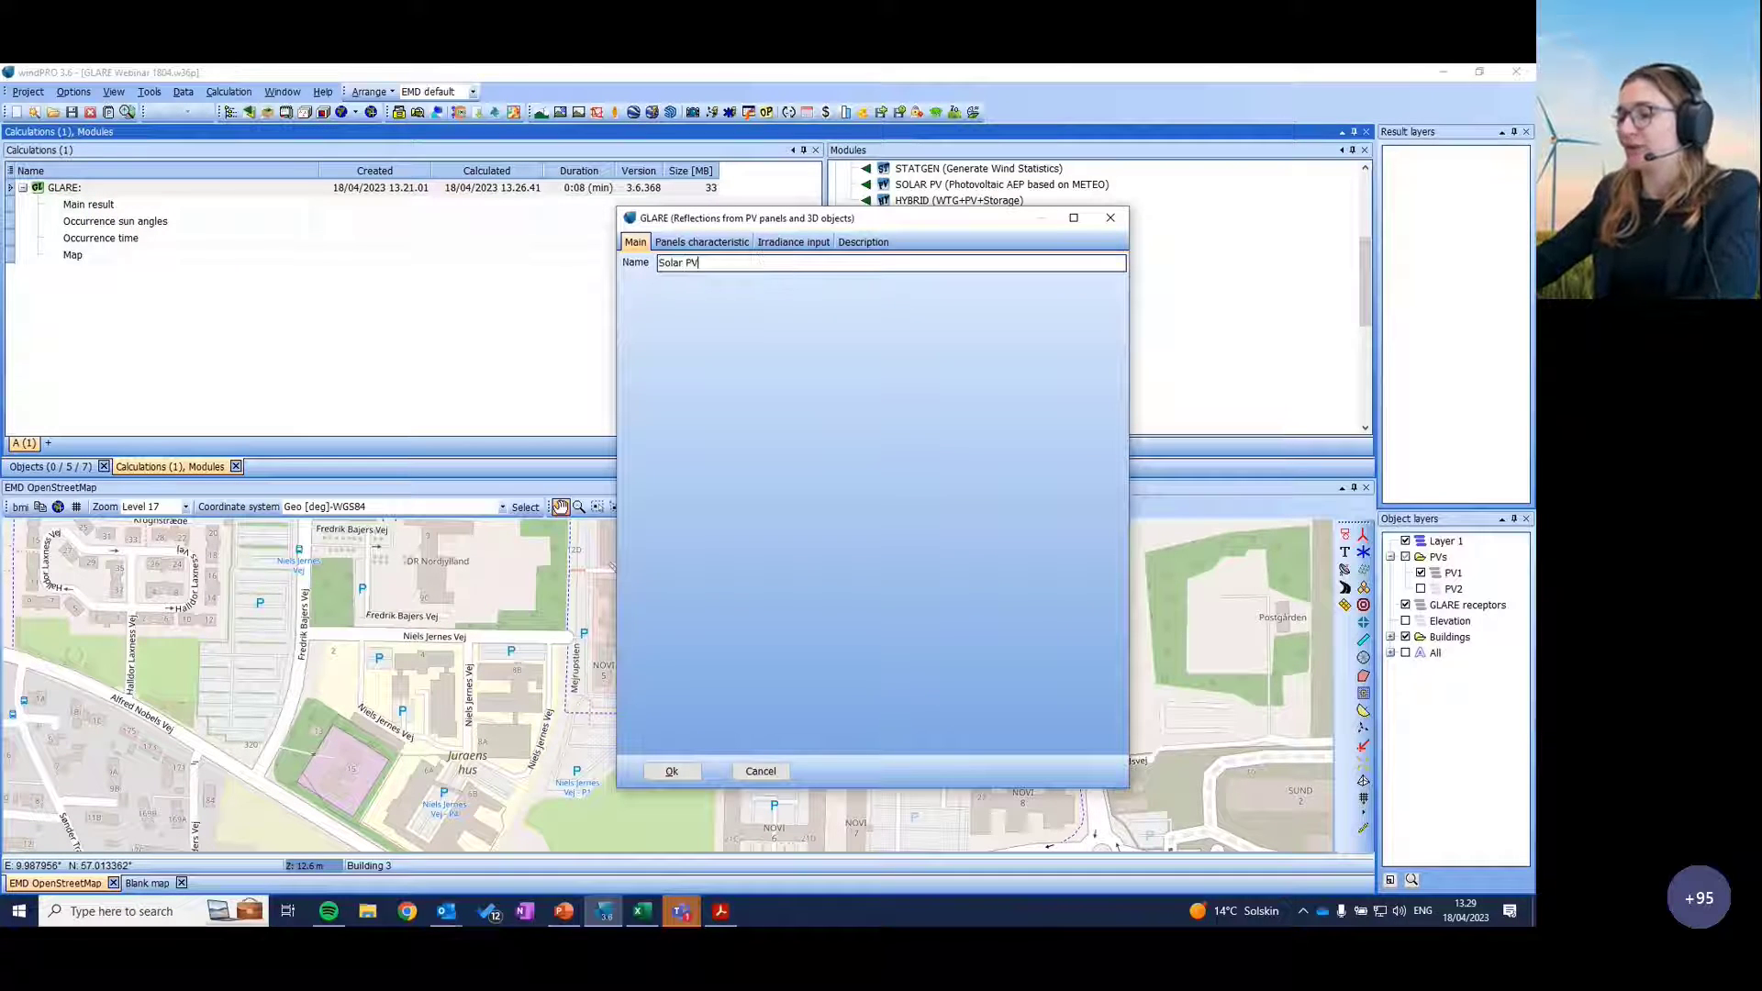
left_click(670, 771)
Step: Clone the Solar PV 1 calculation and name the copy Solar PV 2
right_click(108, 187)
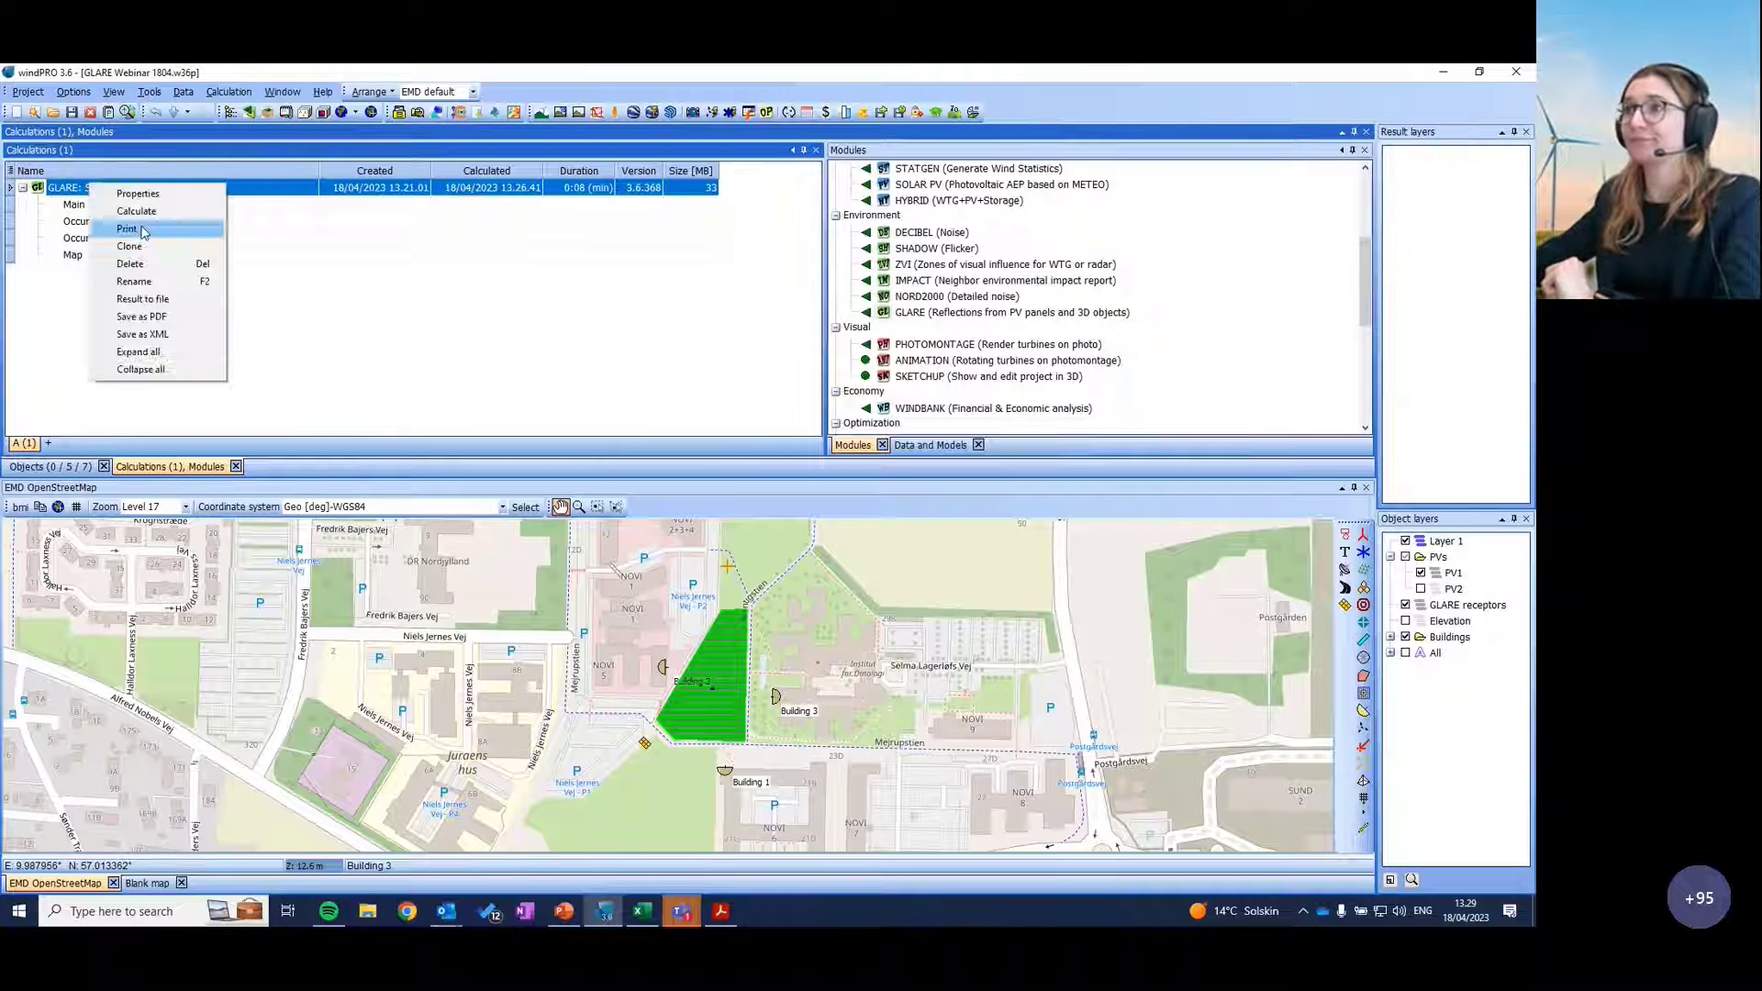
left_click(203, 342)
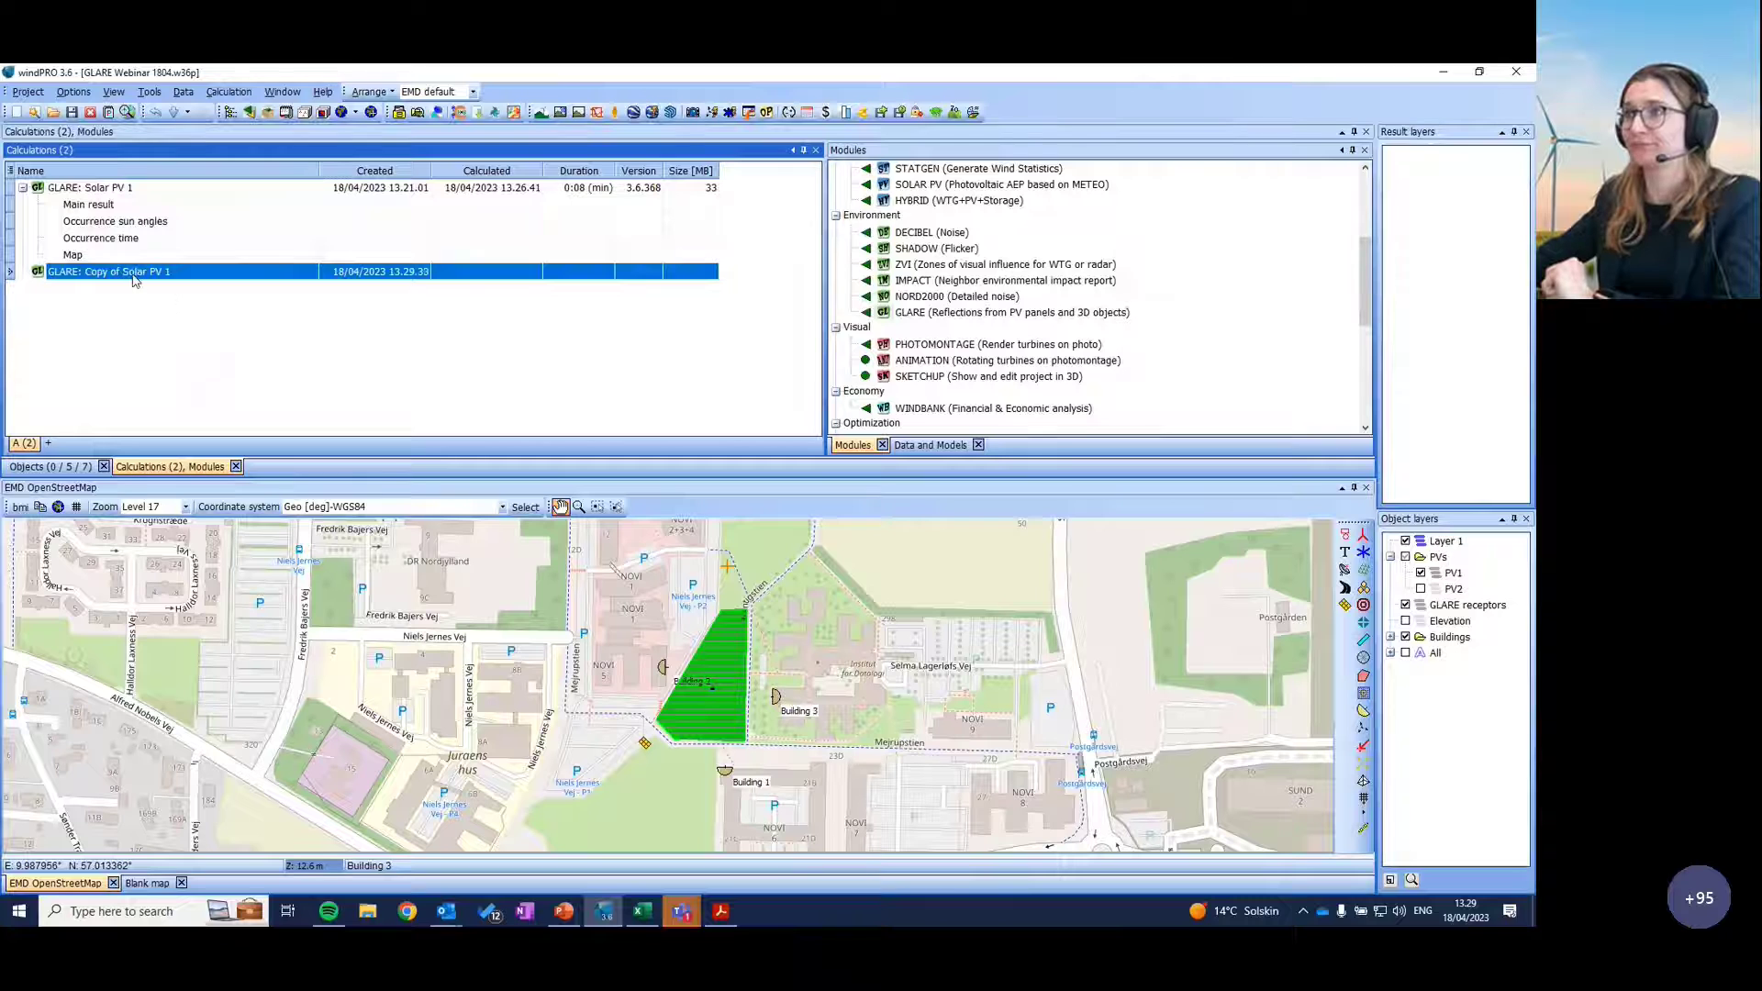
left_click(703, 264)
left_click_drag(698, 263, 579, 264)
key("BackSpace")
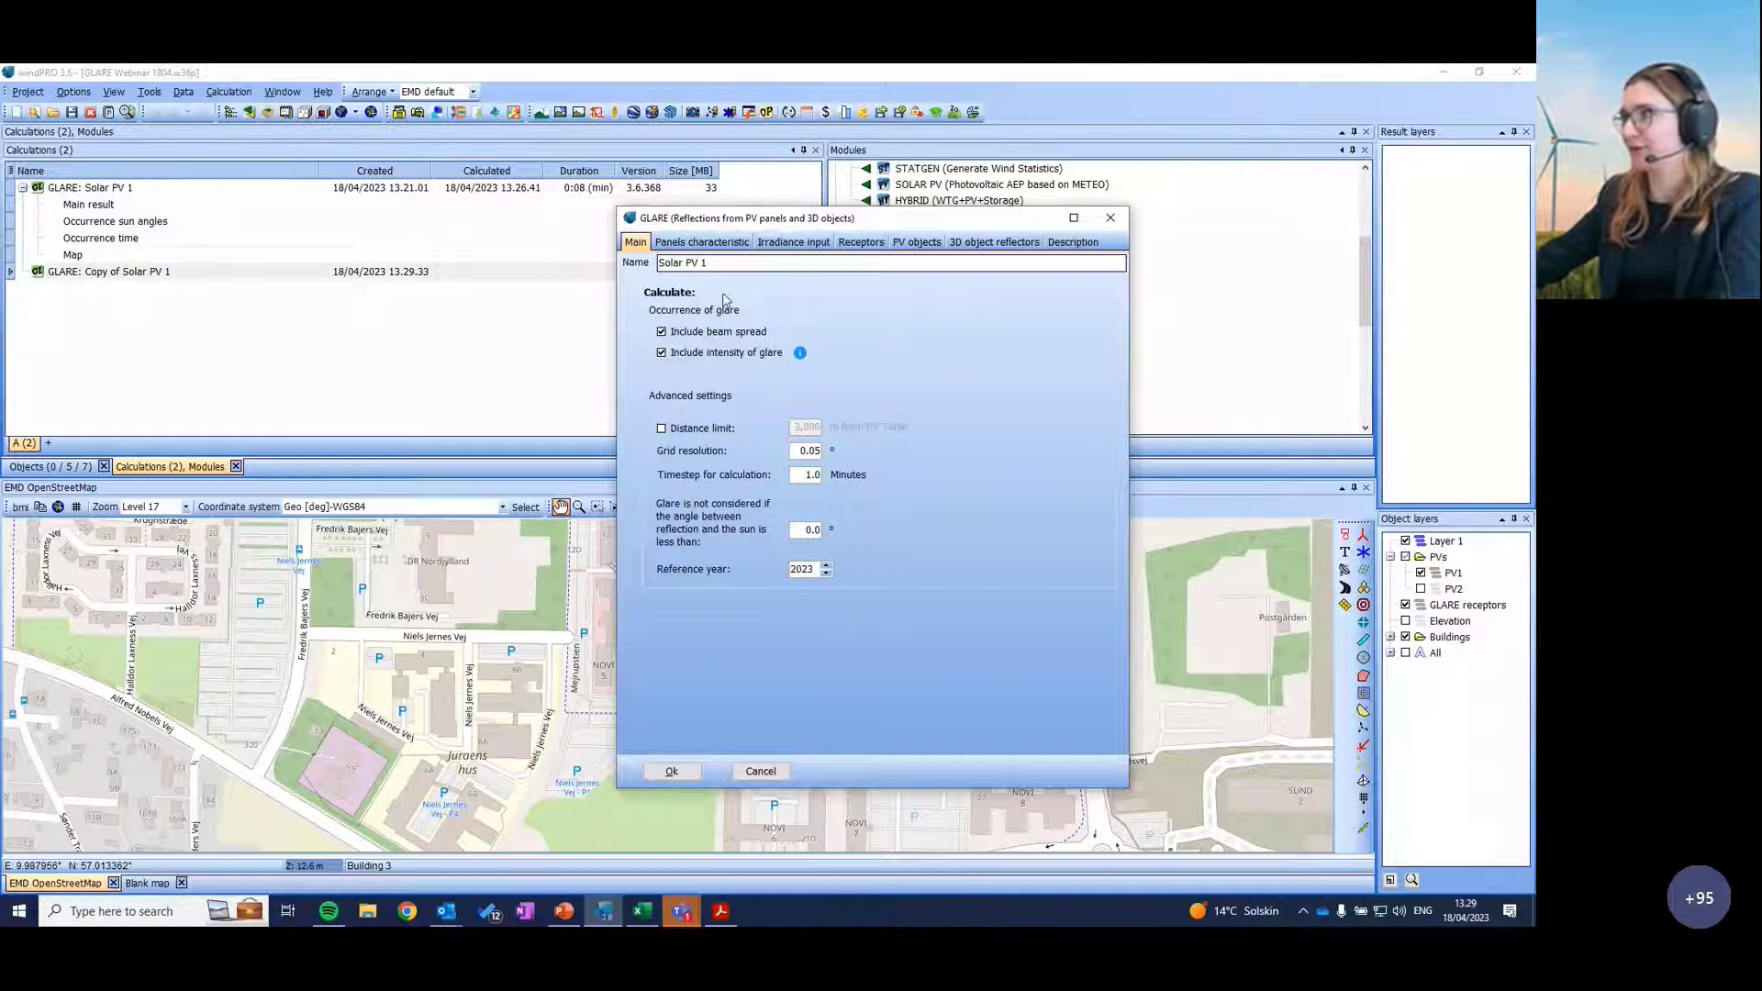
key("BackSpace")
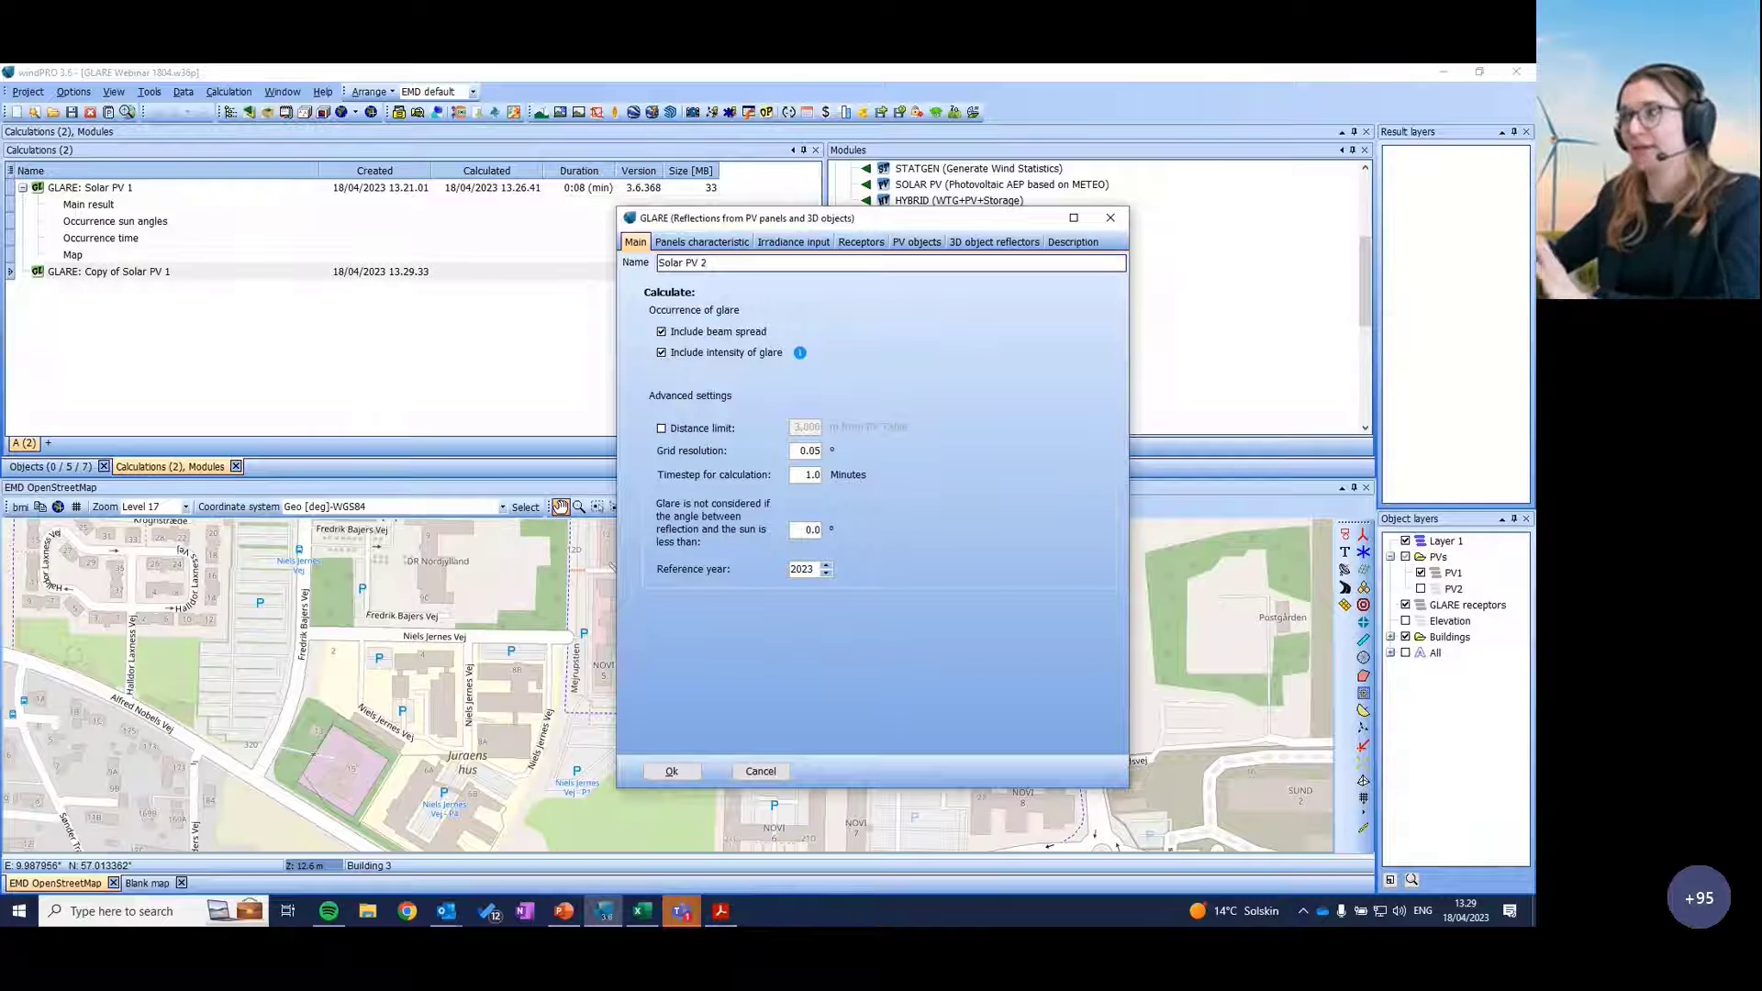
Step: Use only the PV2 layer instead of PV1 for the PV objects, keeping all its objects, and run the Solar PV 2 calculation
left_click(917, 242)
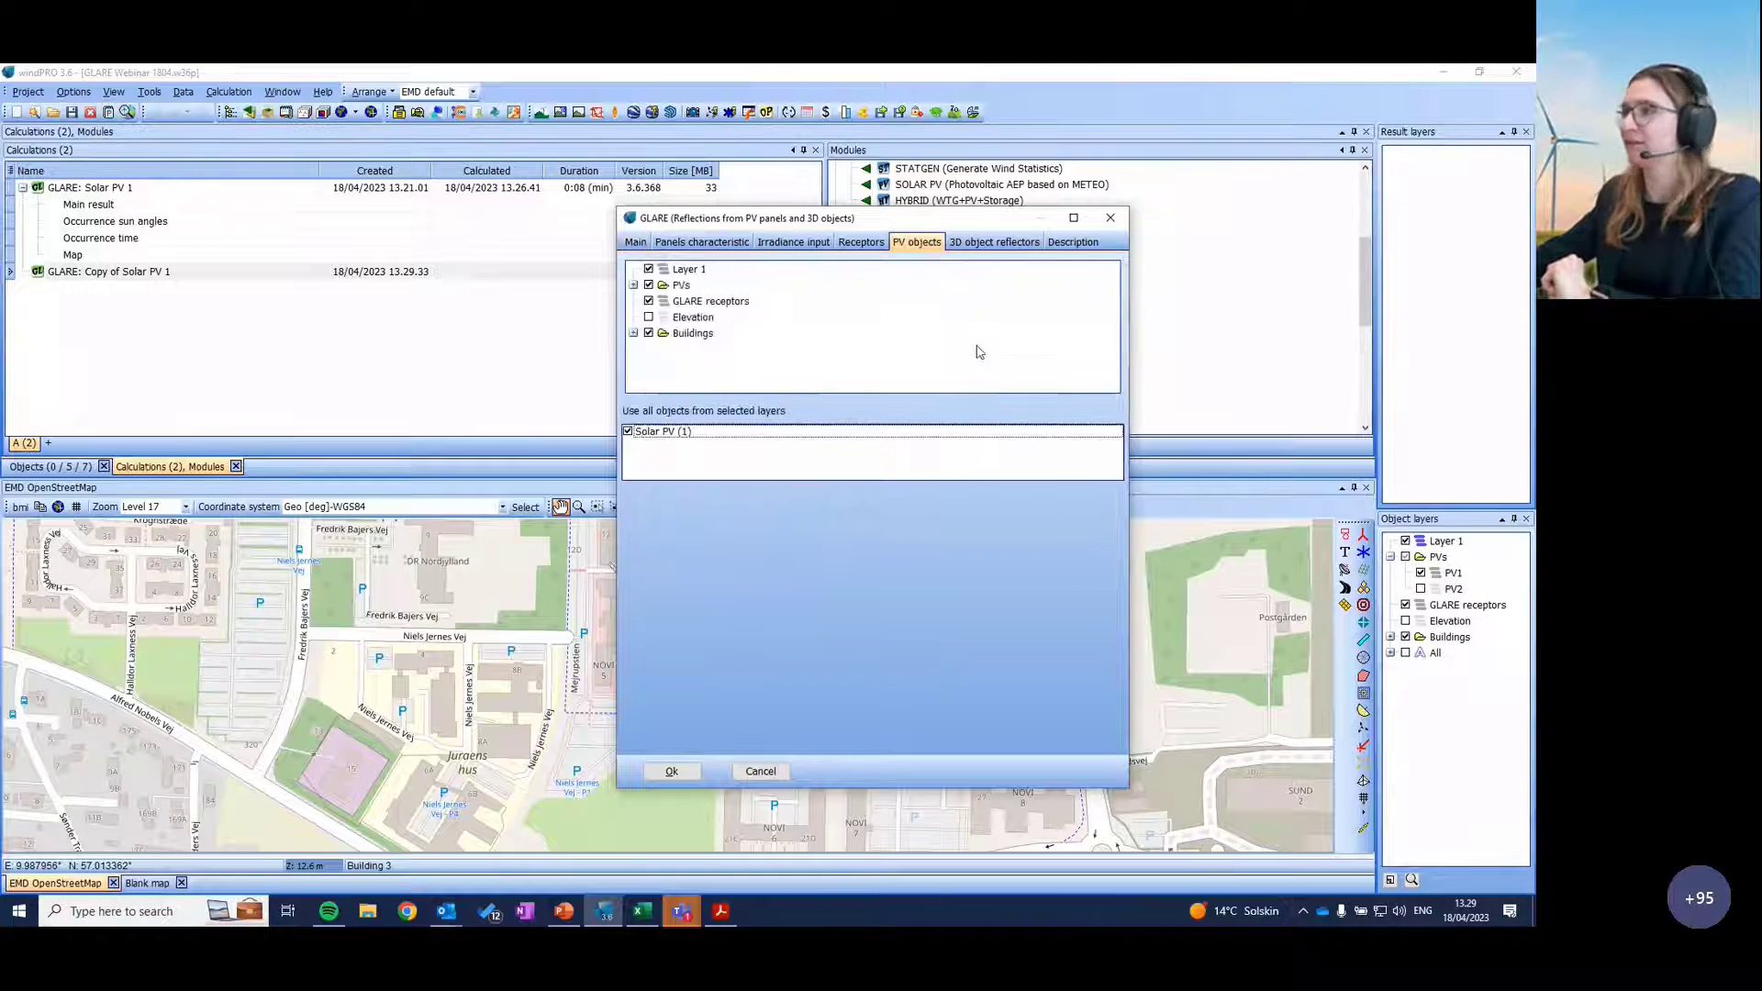
left_click(633, 285)
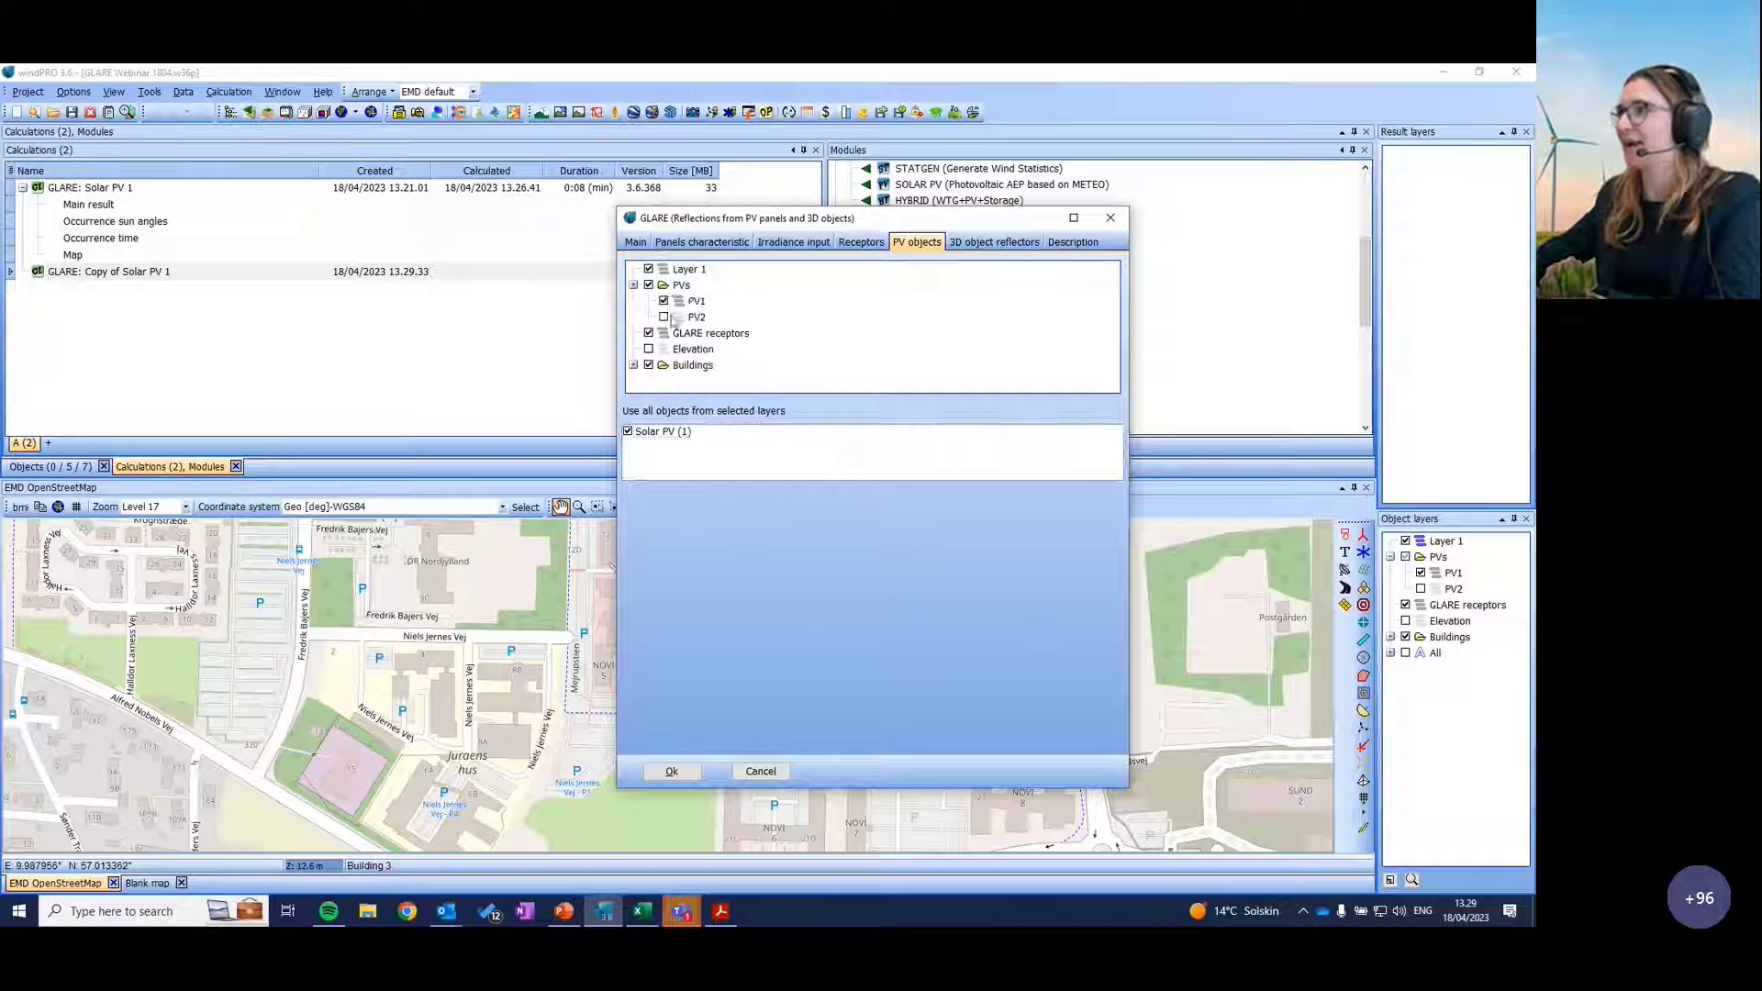
left_click(663, 316)
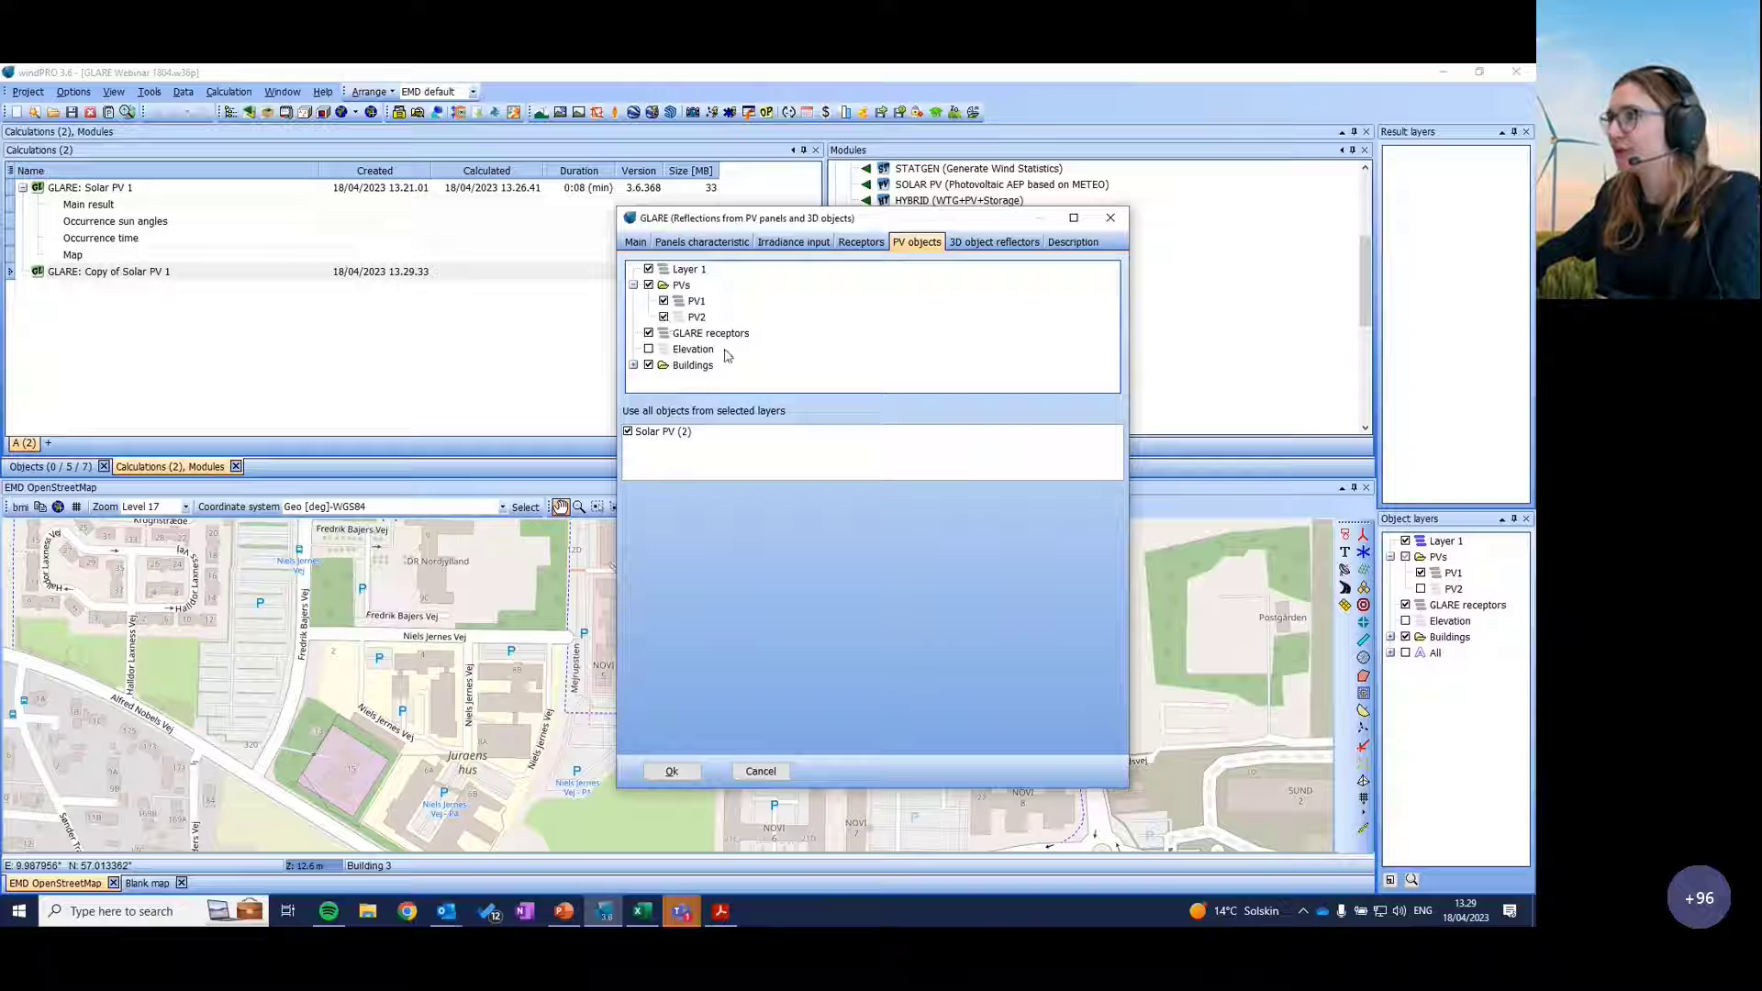
left_click(663, 301)
left_click(640, 435)
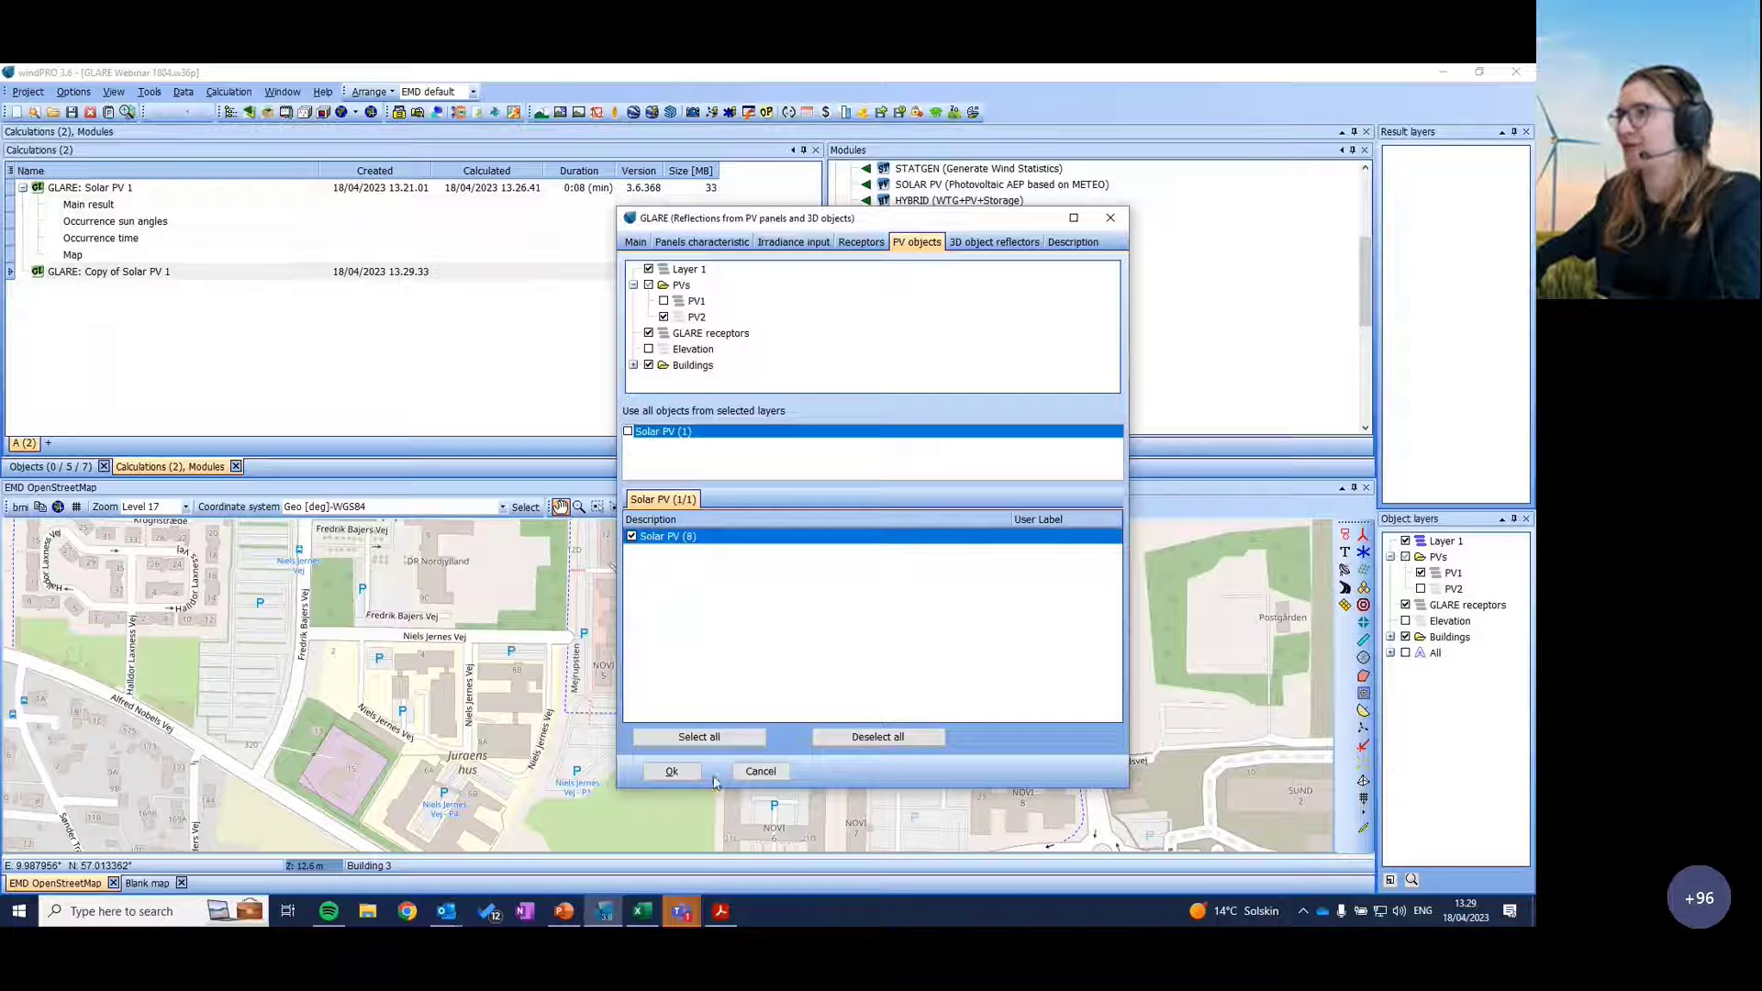
left_click(629, 433)
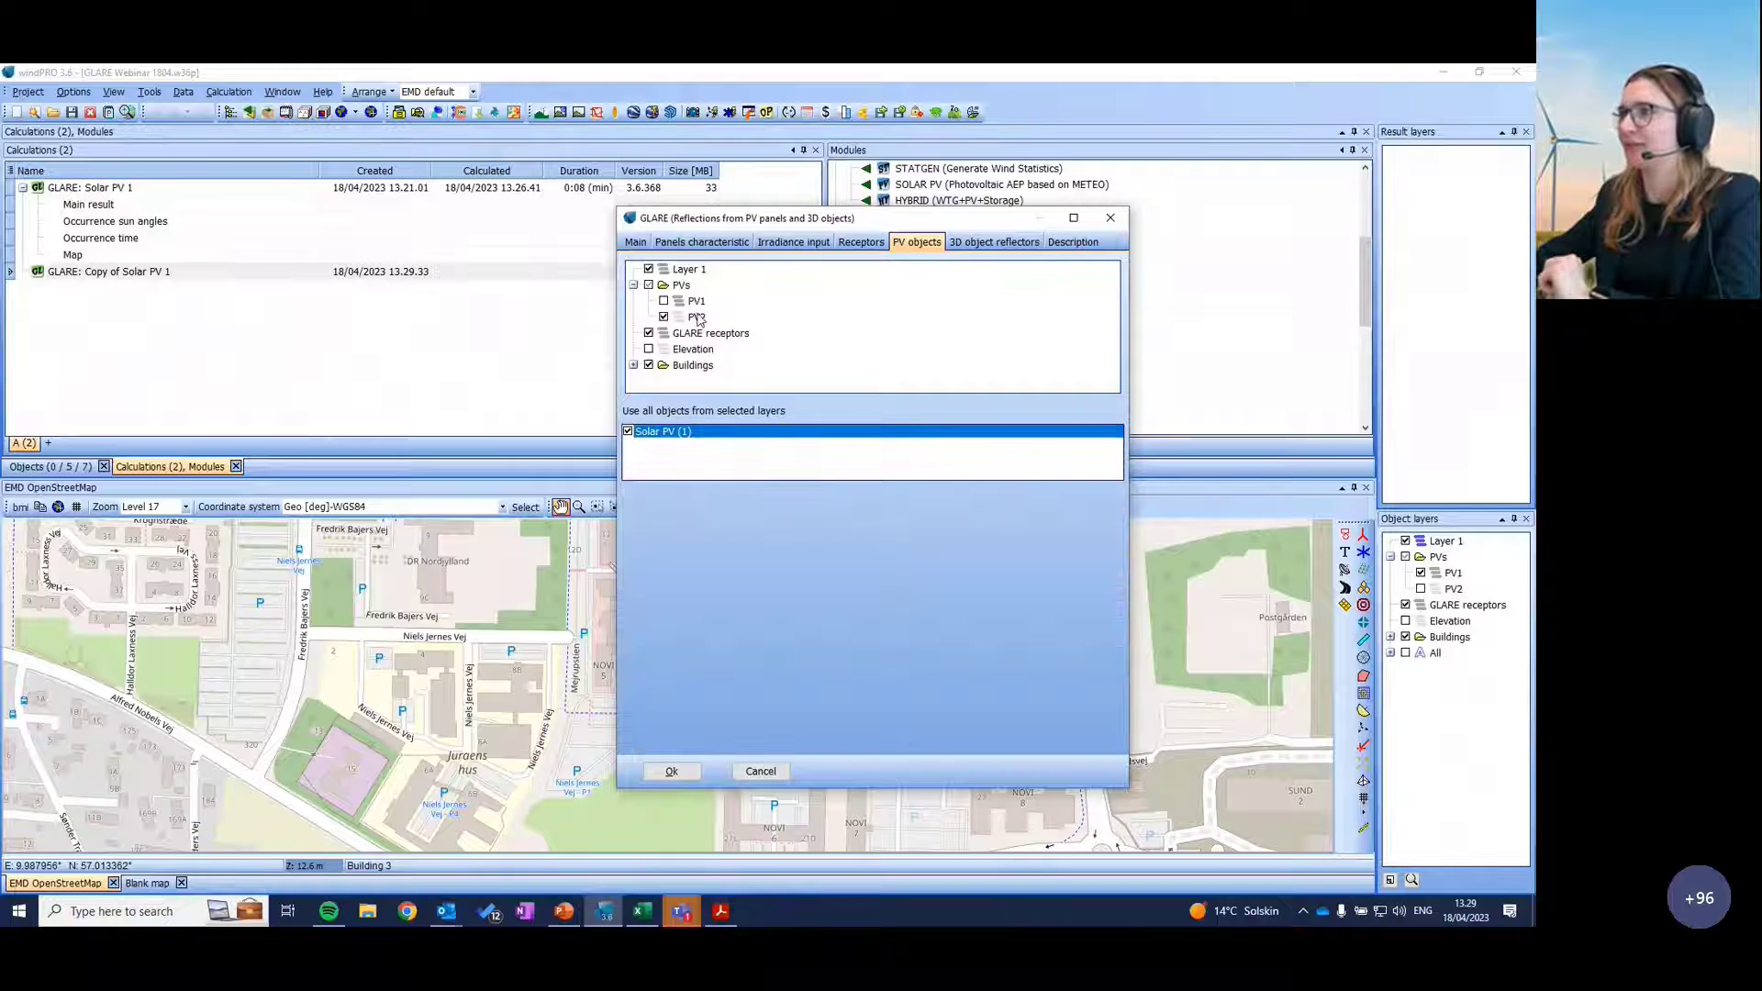
left_click(672, 772)
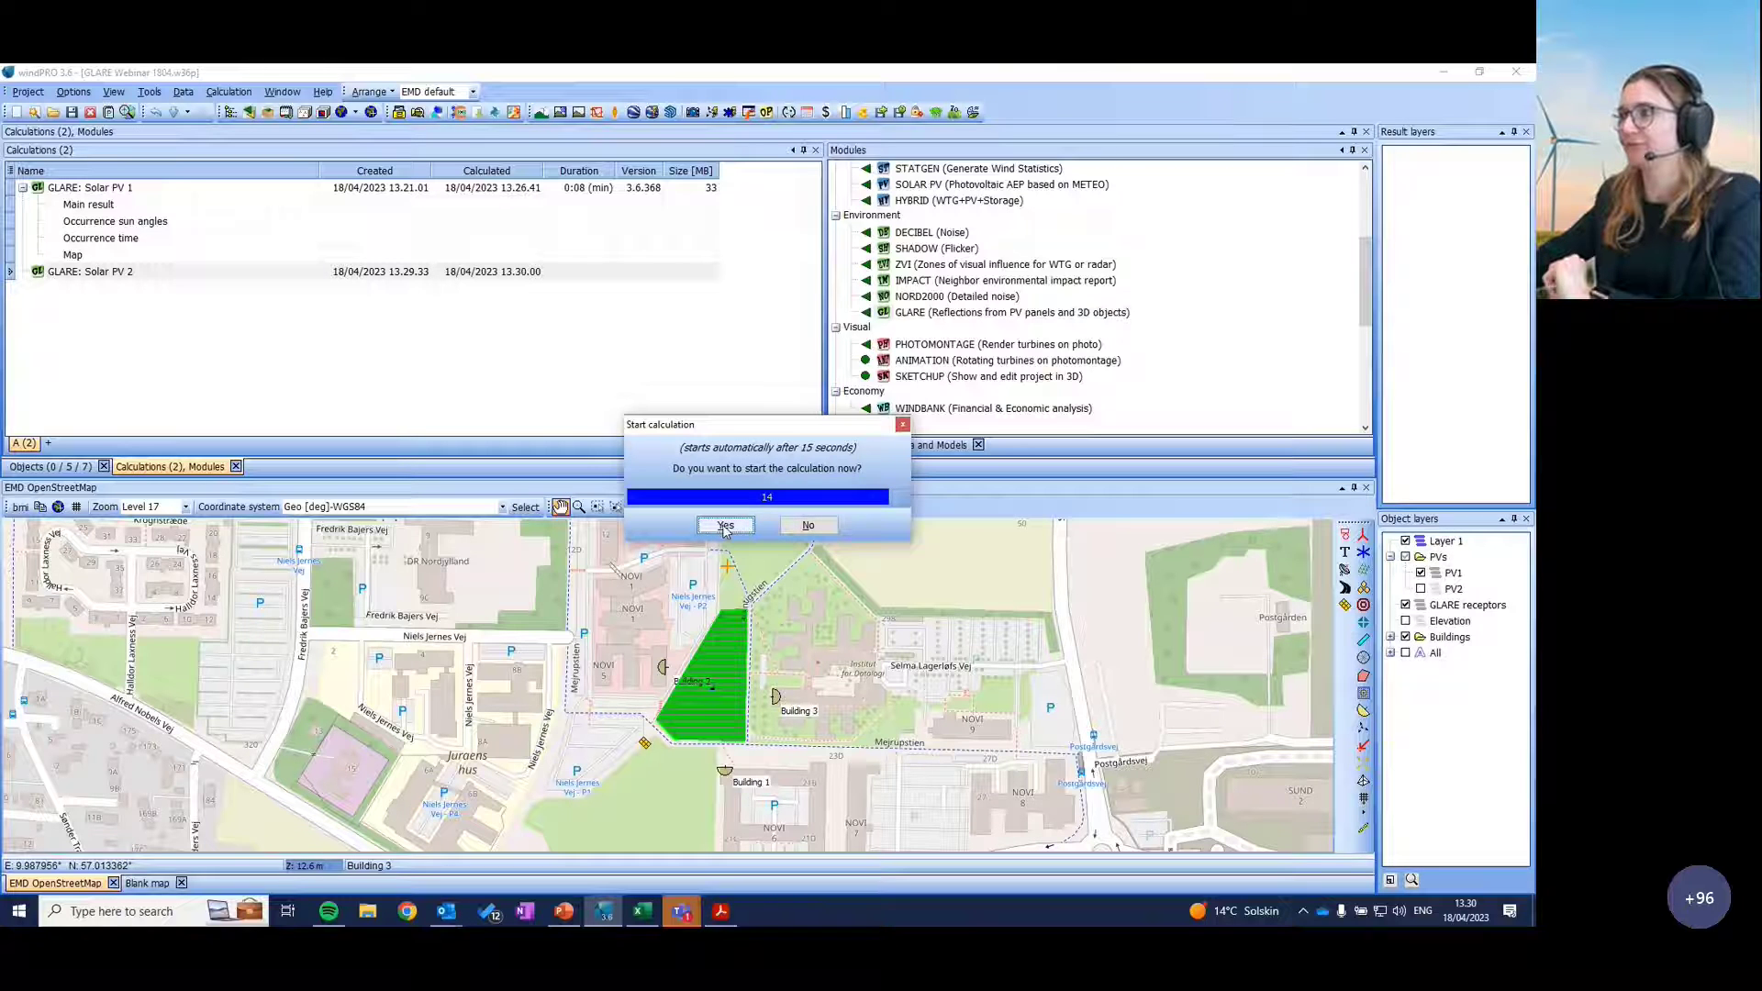
left_click(724, 526)
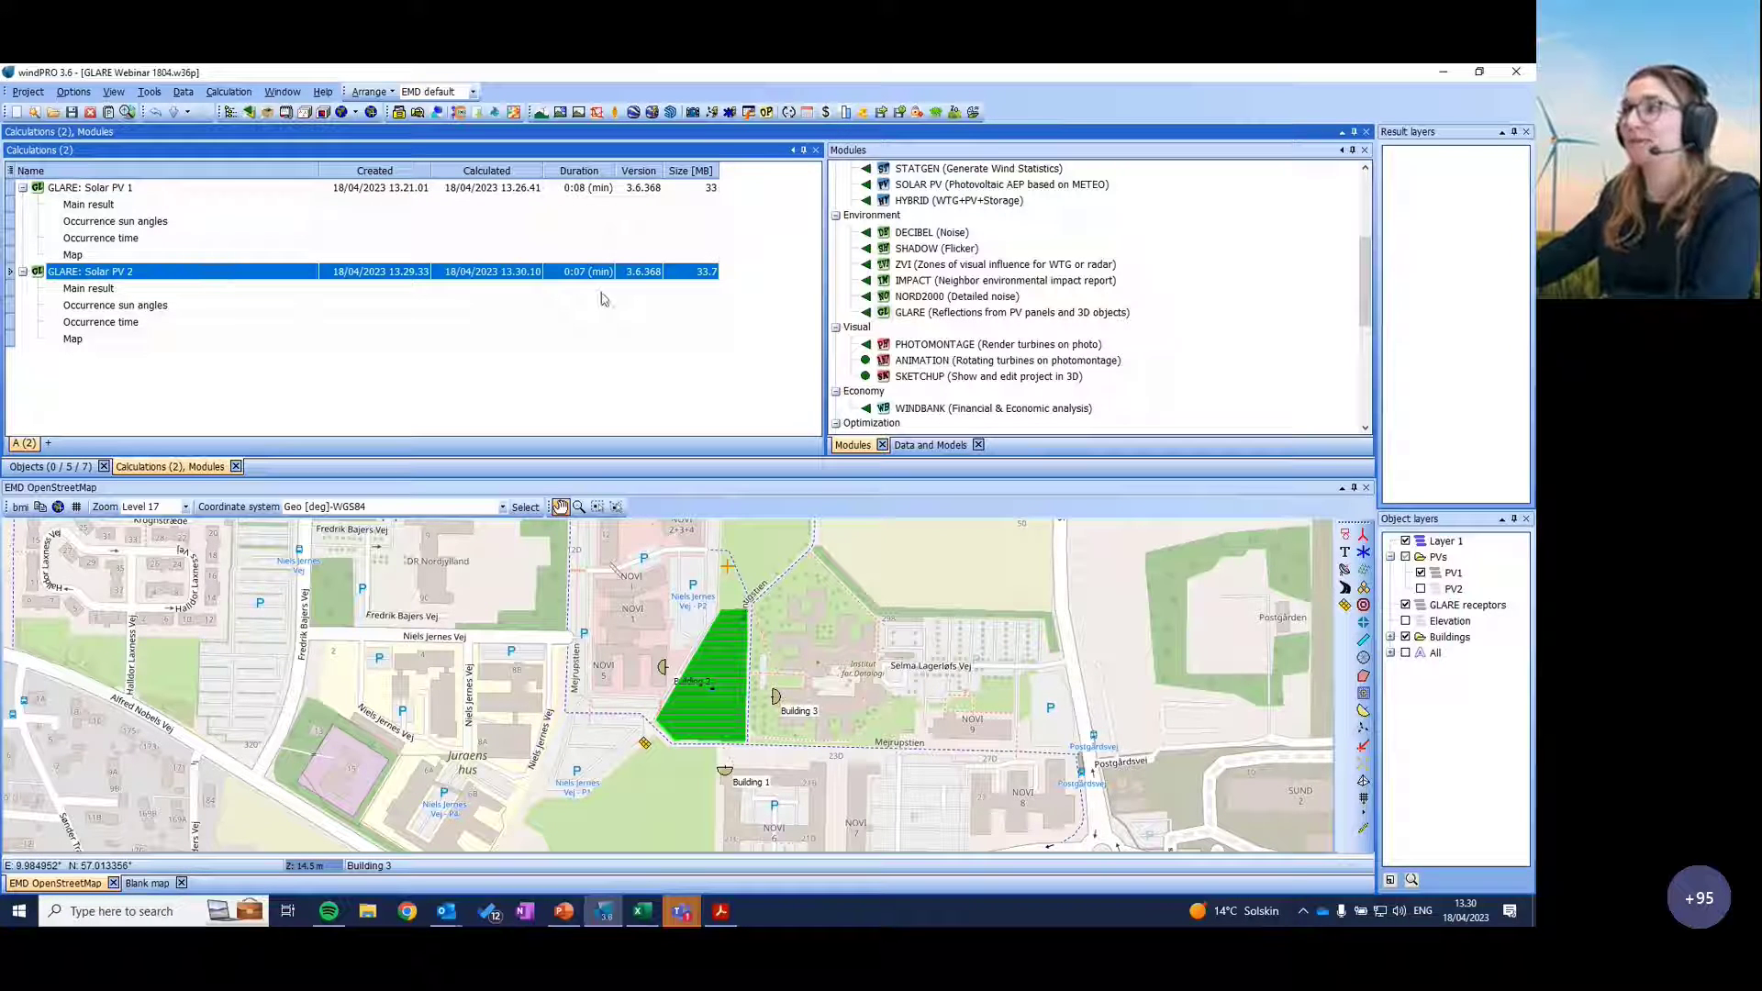
Step: Open the Solar PV 2 main result report and examine its solar areas, glare receptors and calculation results alongside the project map
left_click(96, 290)
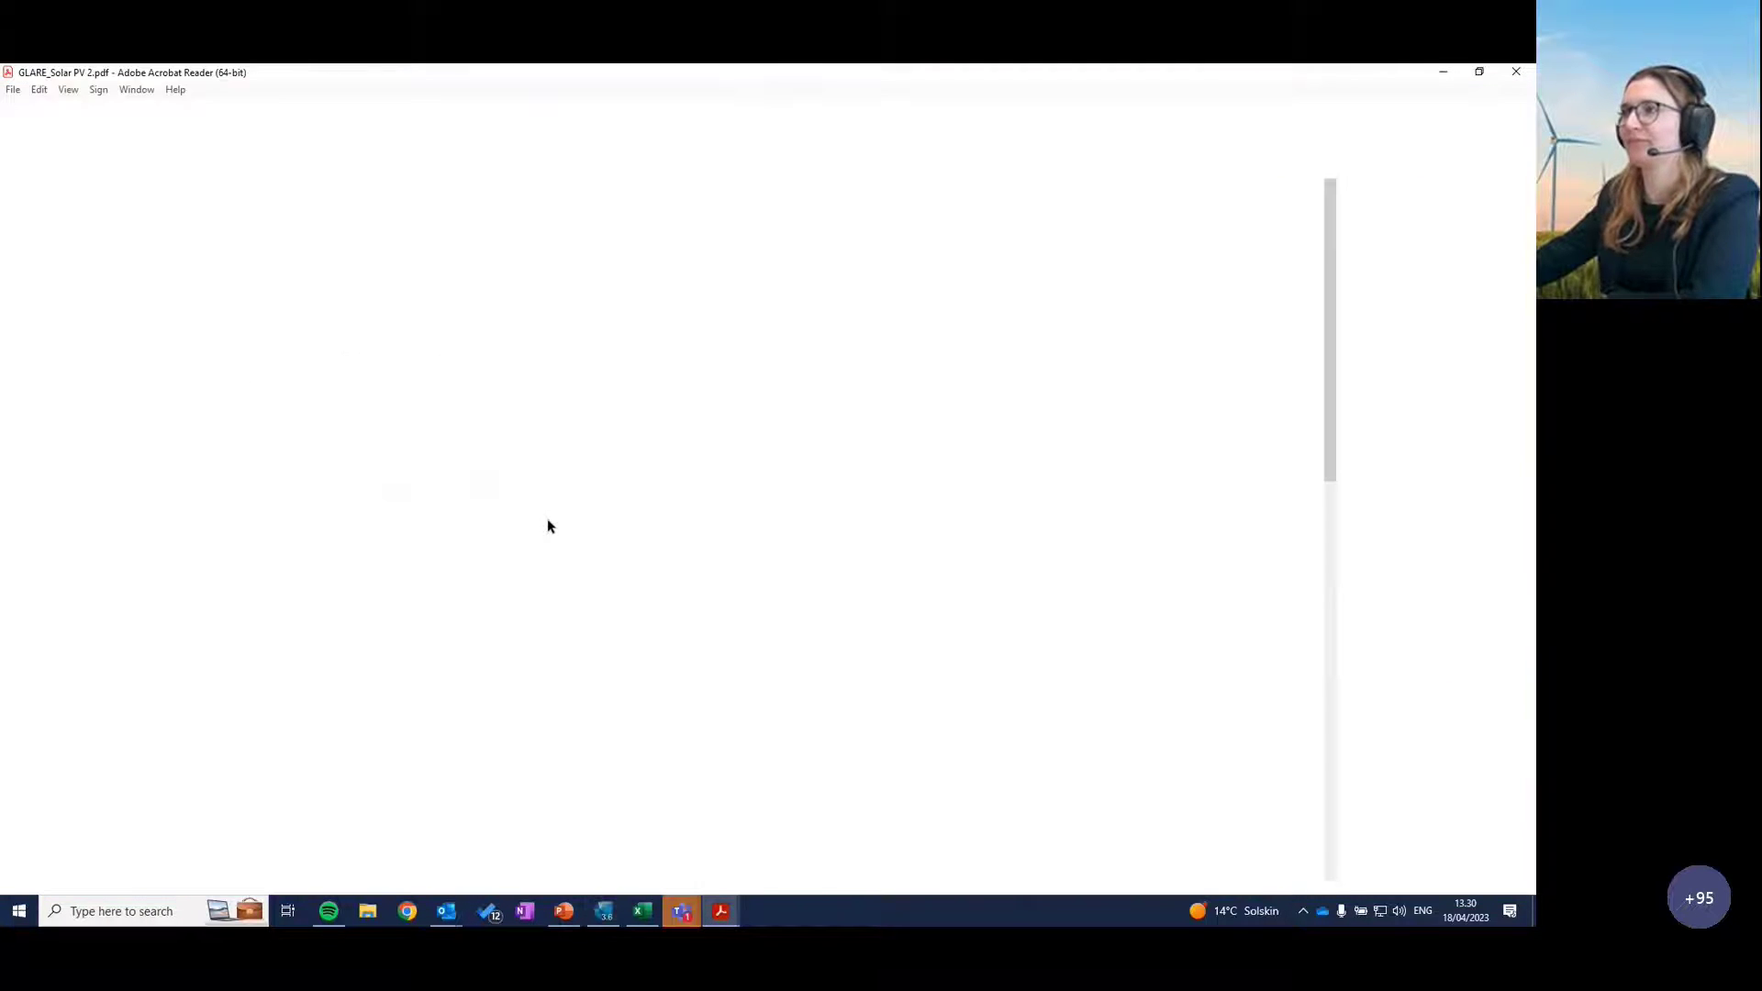
scroll(664, 426, "down", 8)
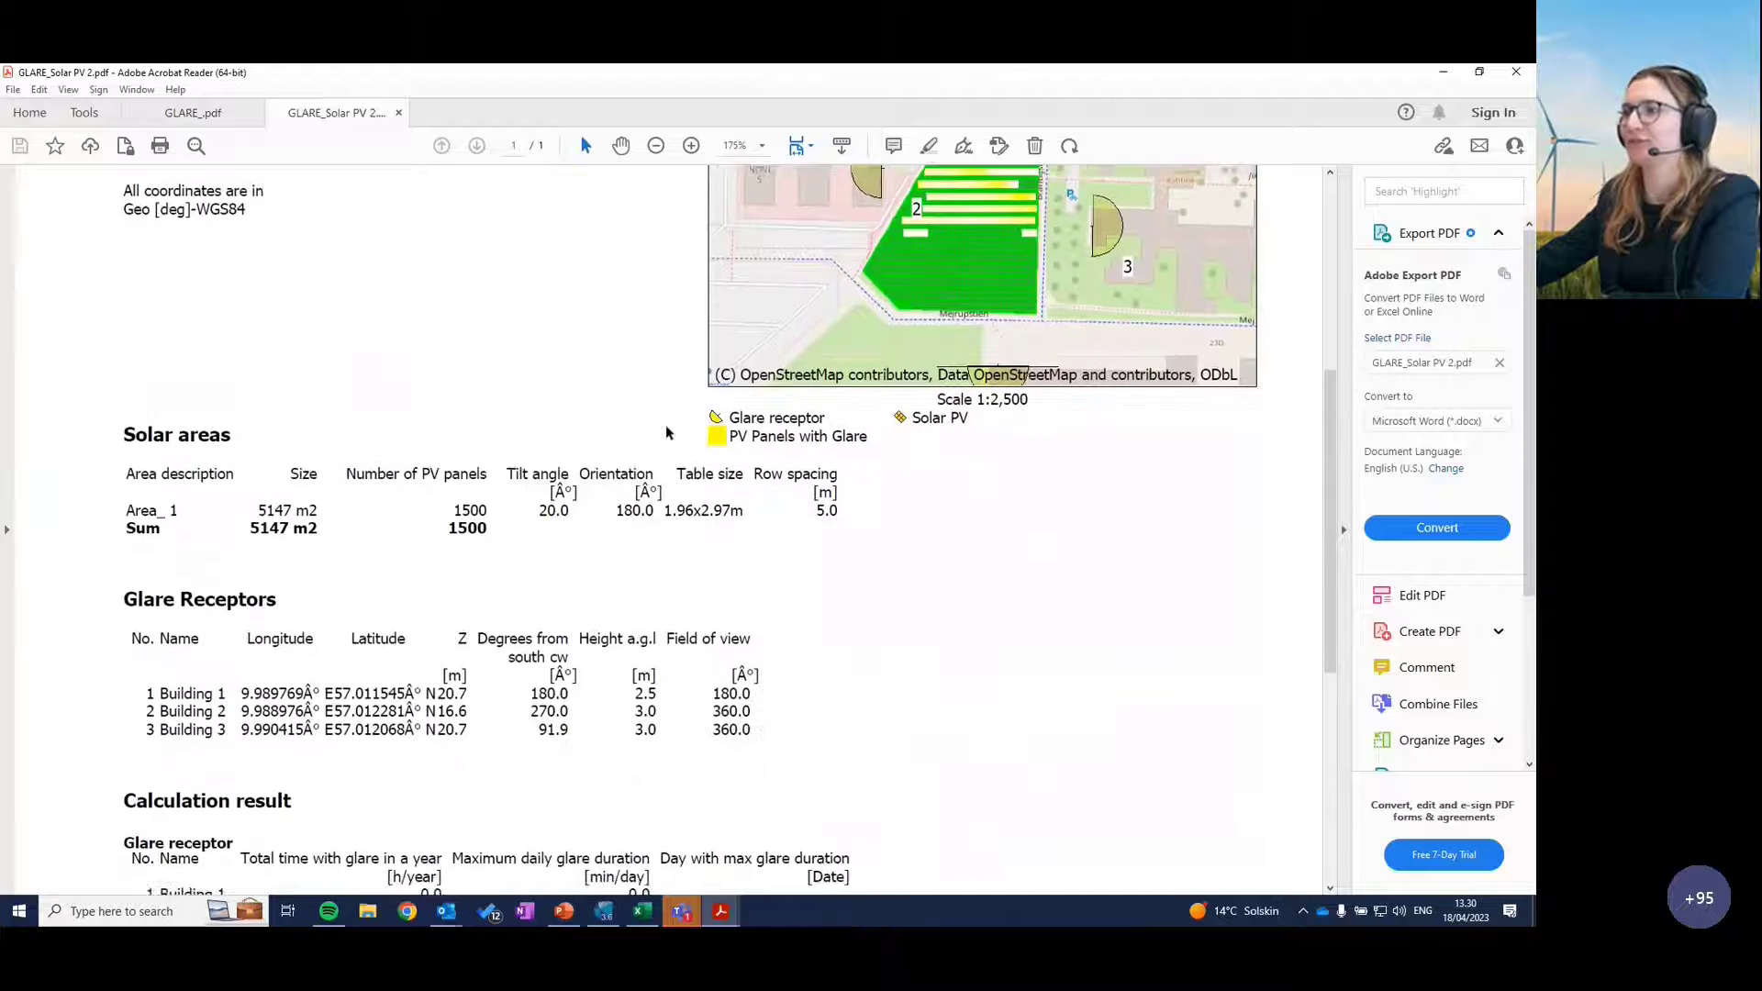
scroll(550, 399, "down", 1)
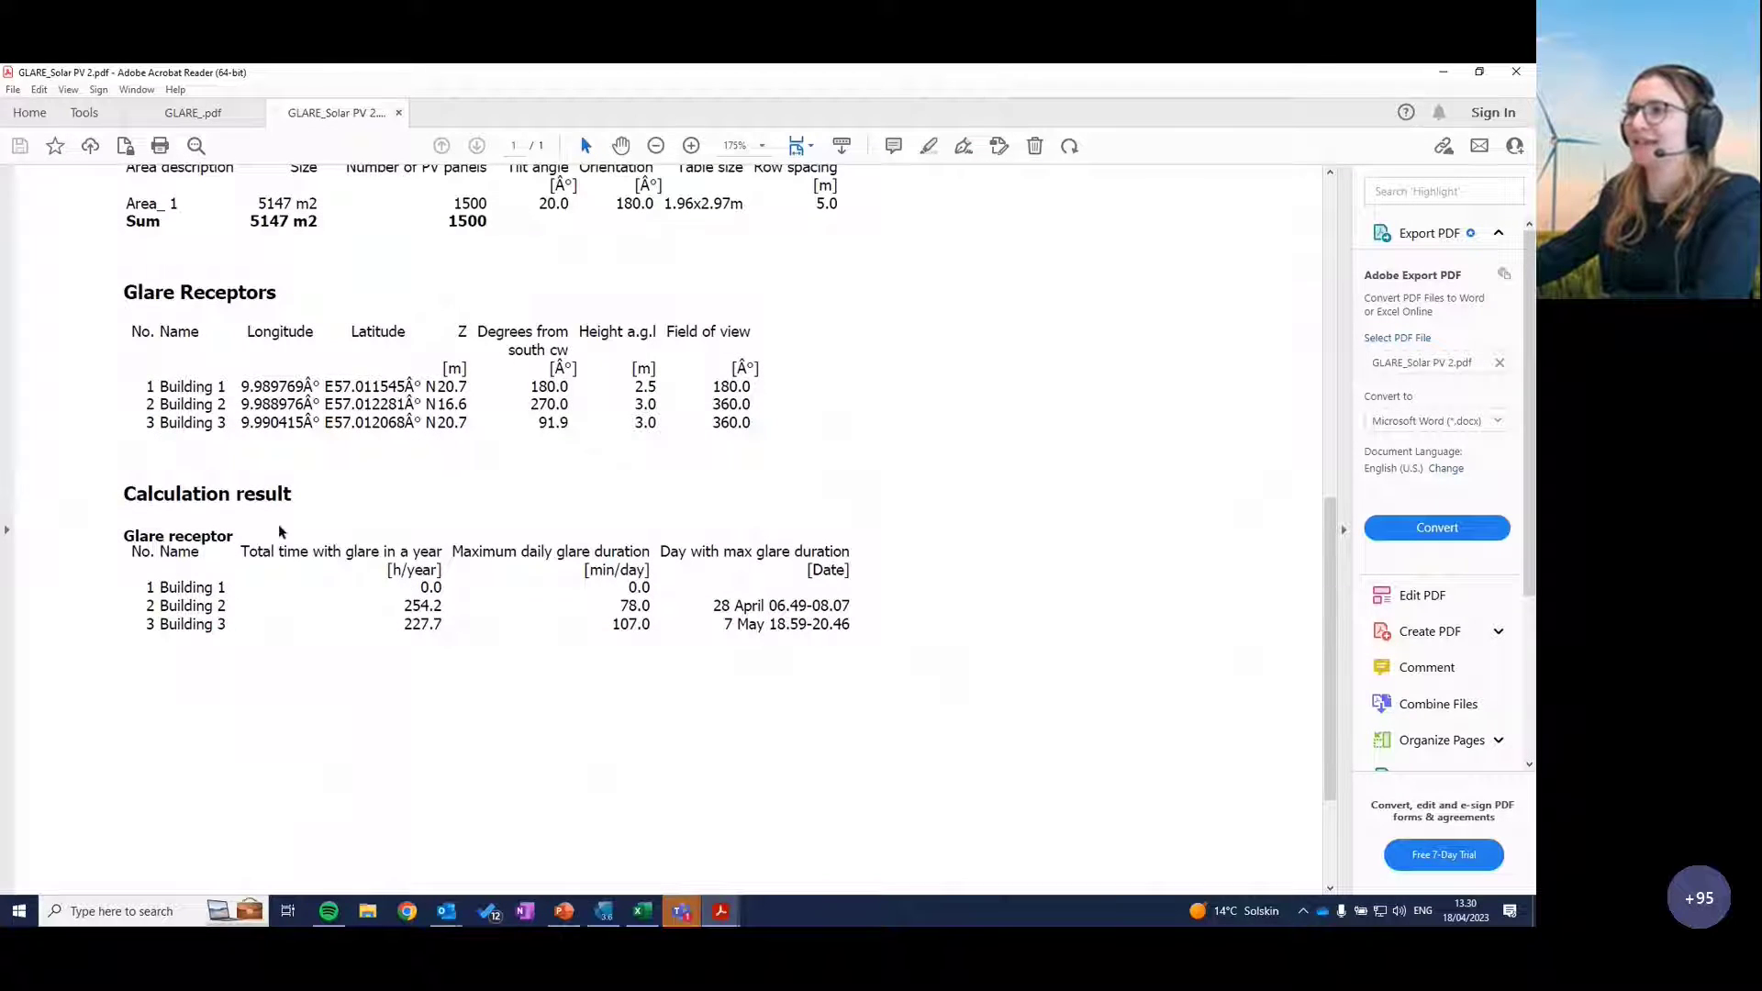
left_click_drag(734, 80, 1159, 194)
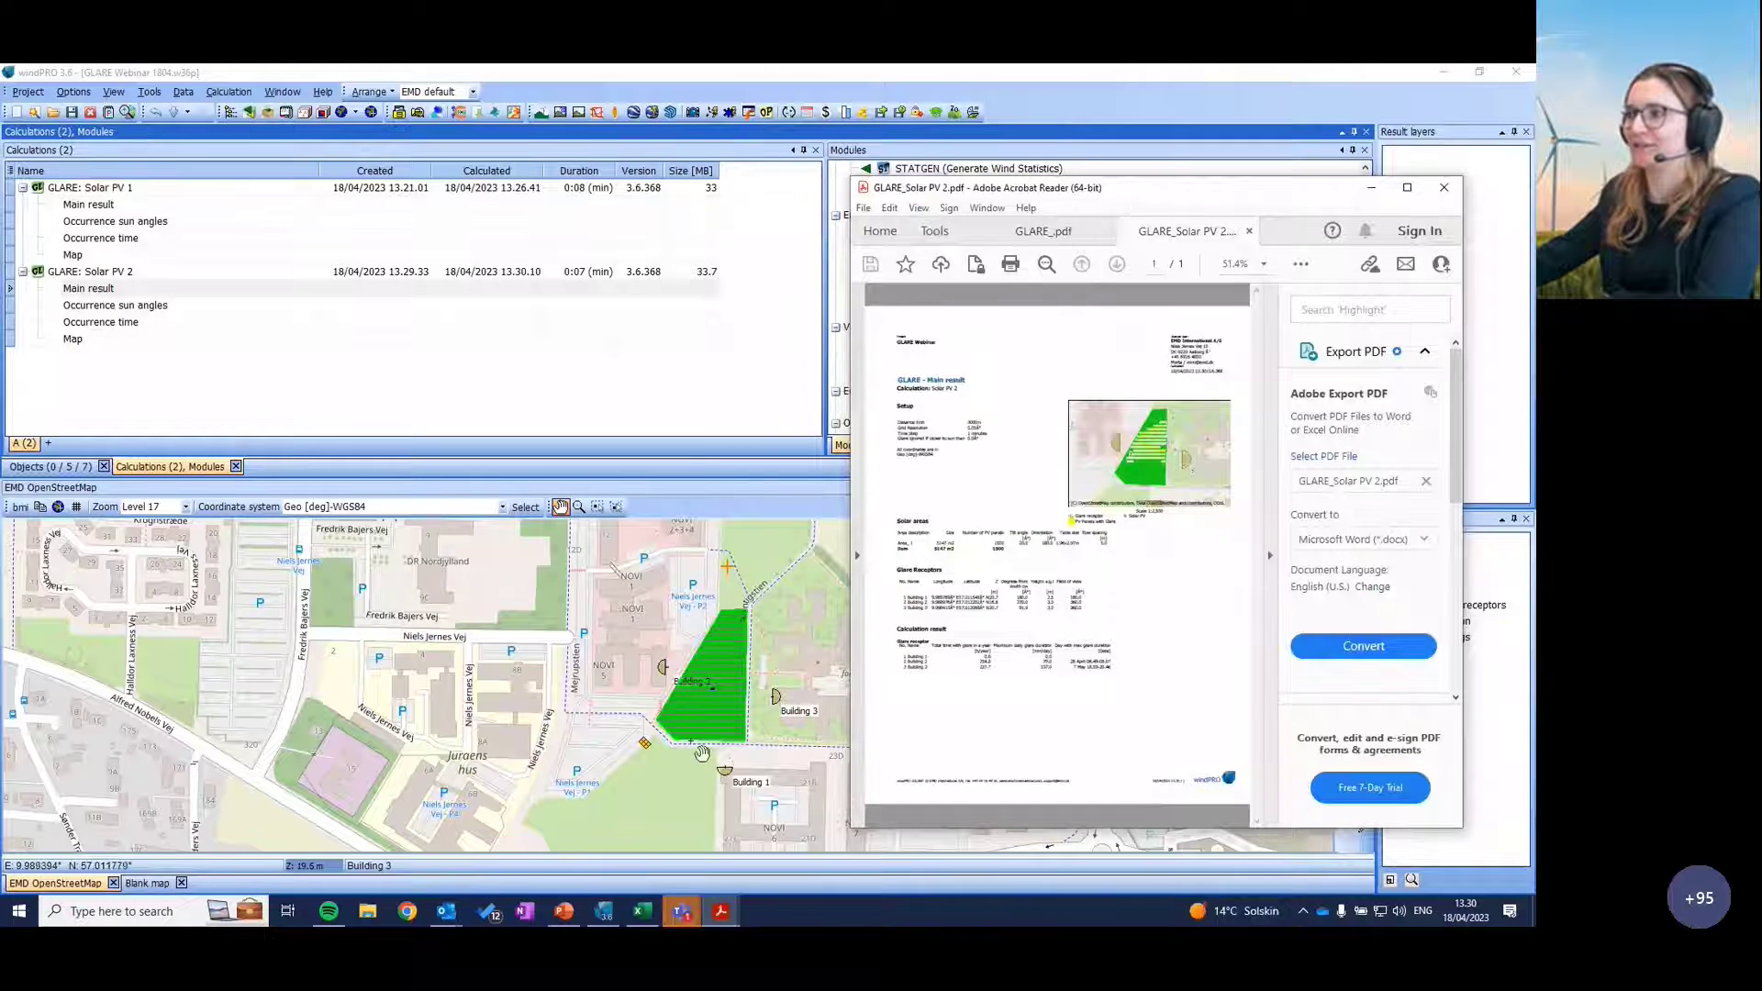
Step: Show the PV2 layer on the project map instead of PV1 and inspect its panel layout between the buildings
left_click(1370, 188)
left_click(1042, 700)
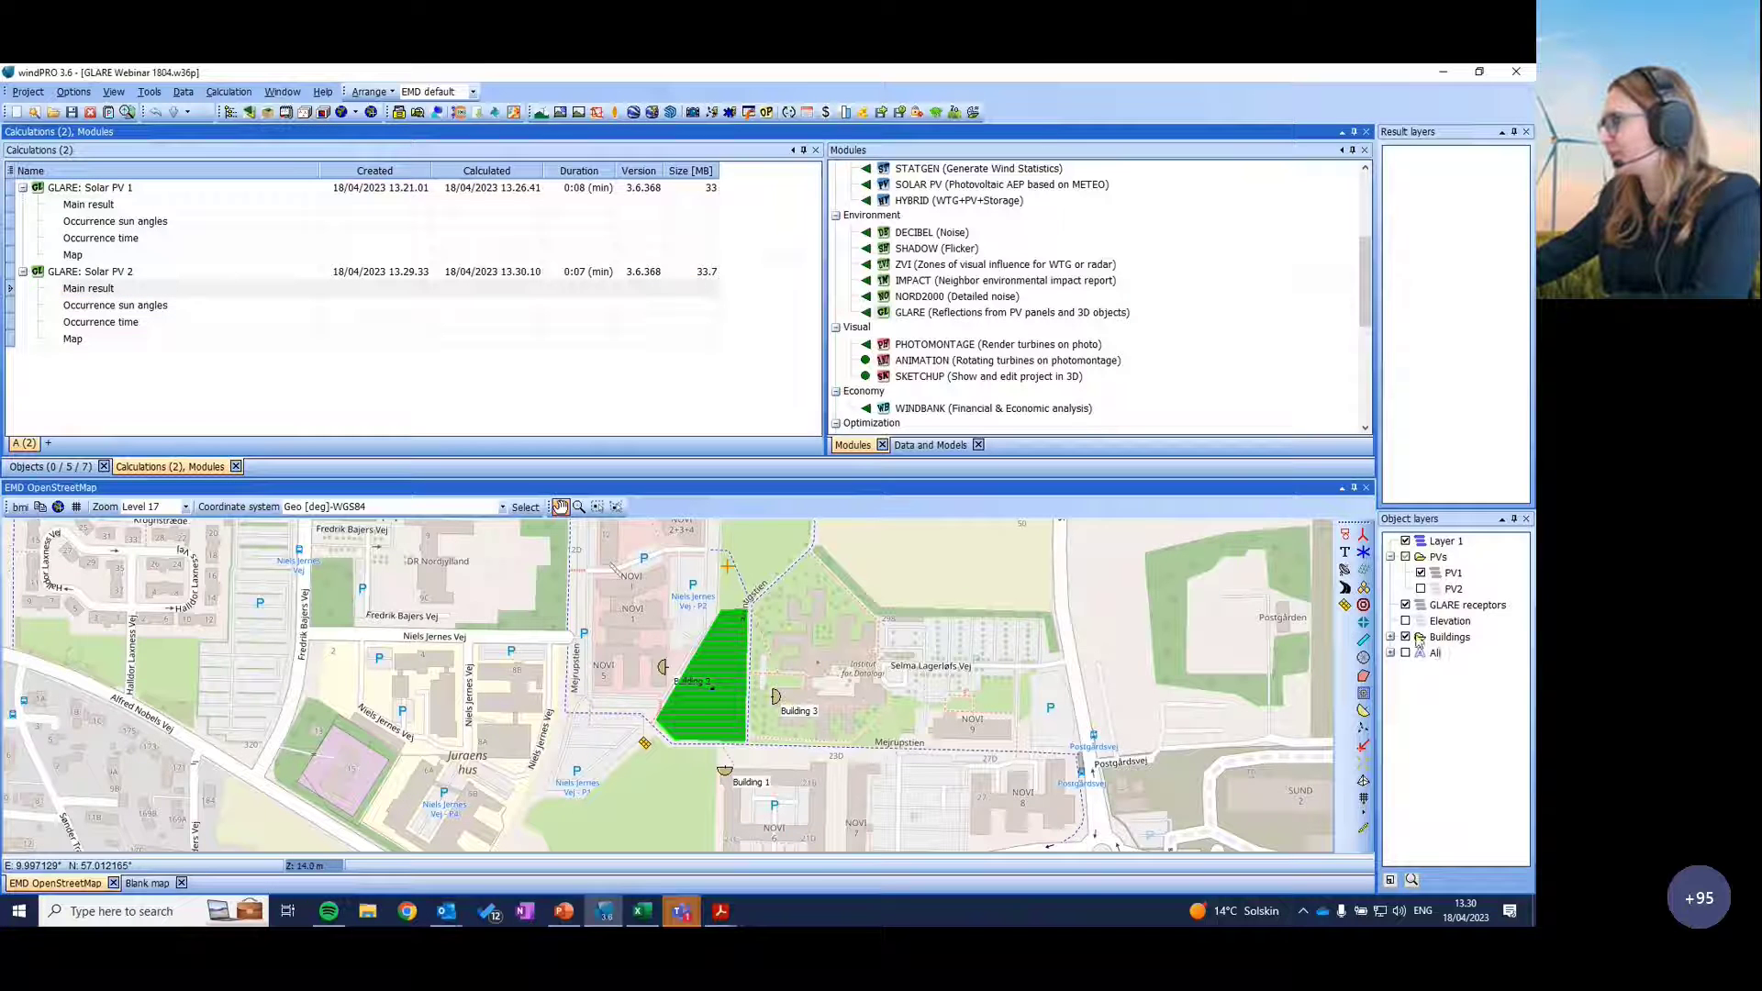
left_click(1421, 588)
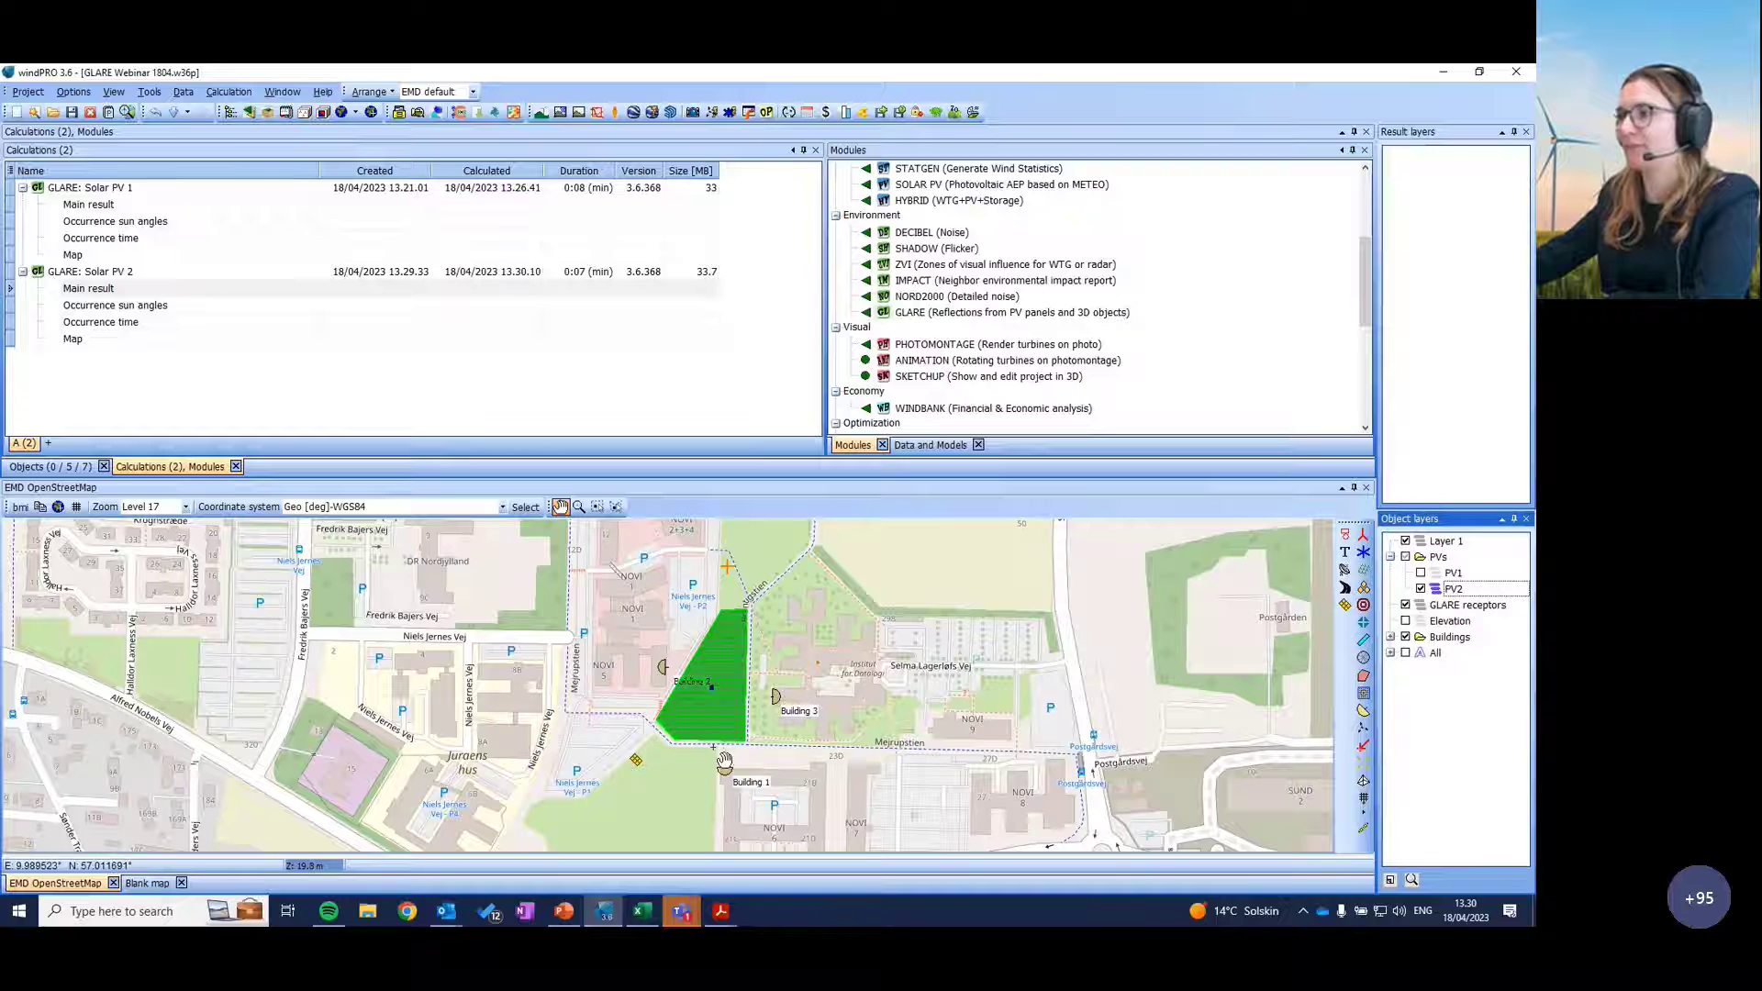
scroll(741, 684, "up", 1)
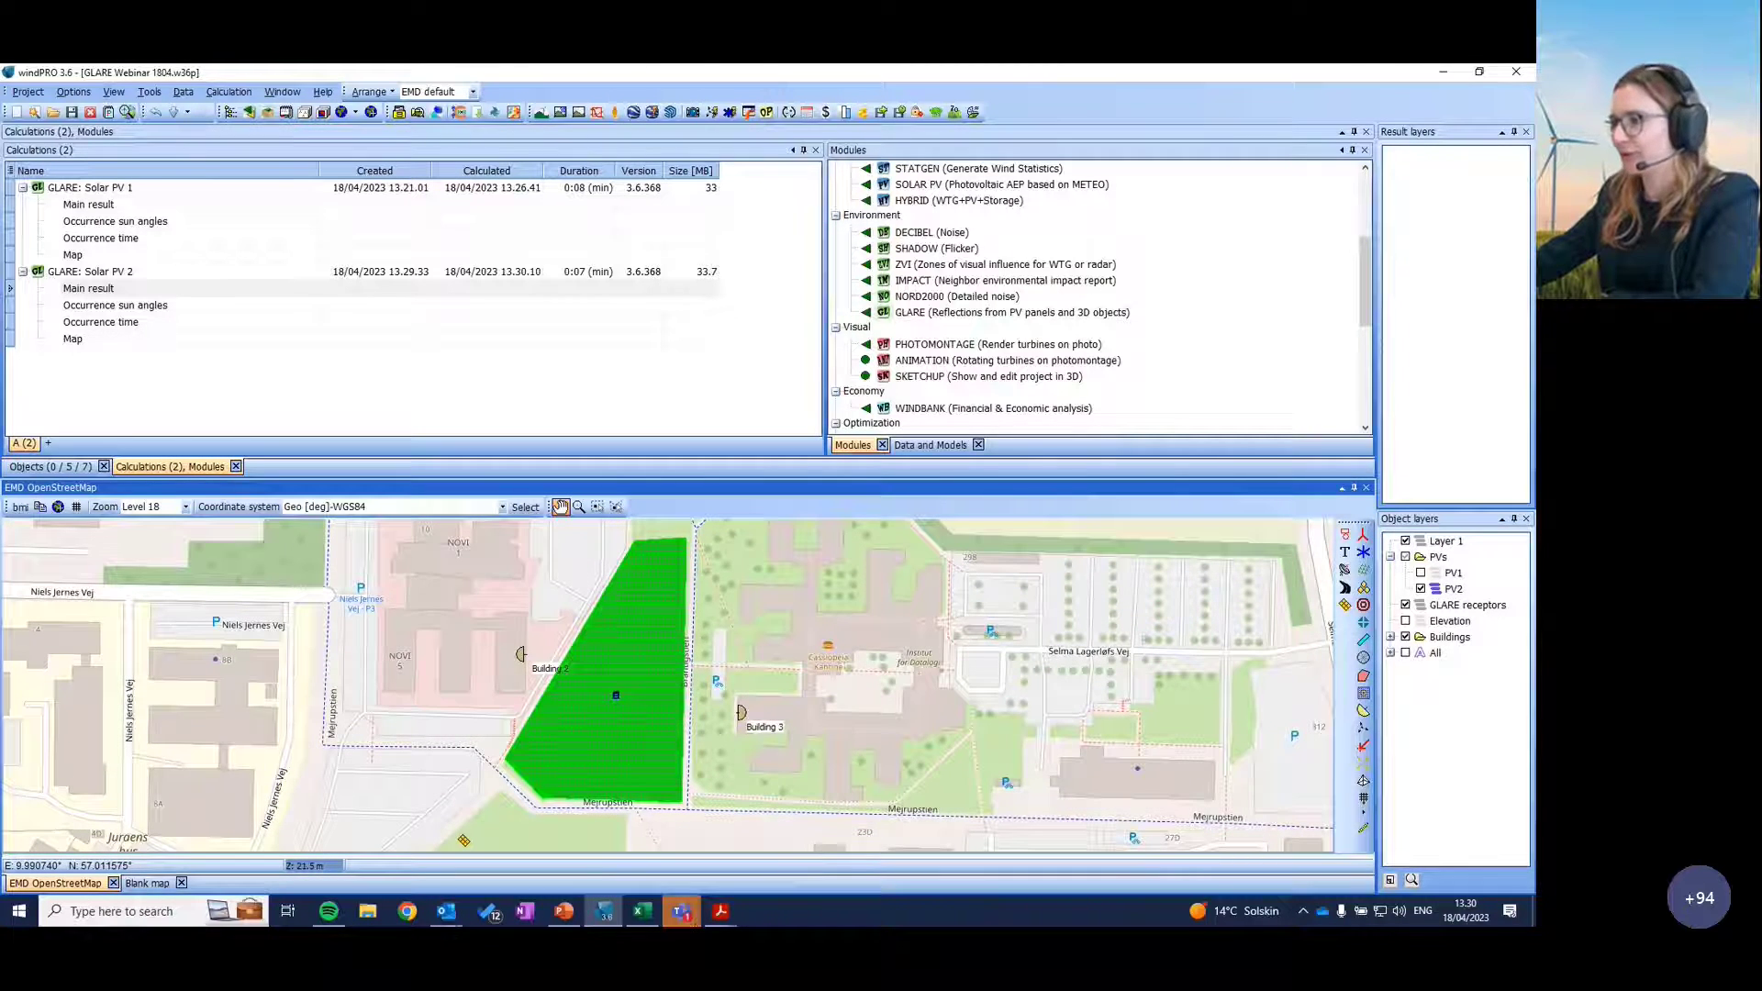
Step: Switch to the Solar PV 2 main result report in Acrobat Reader and examine its glare receptors and calculation results
mouse_move(720, 911)
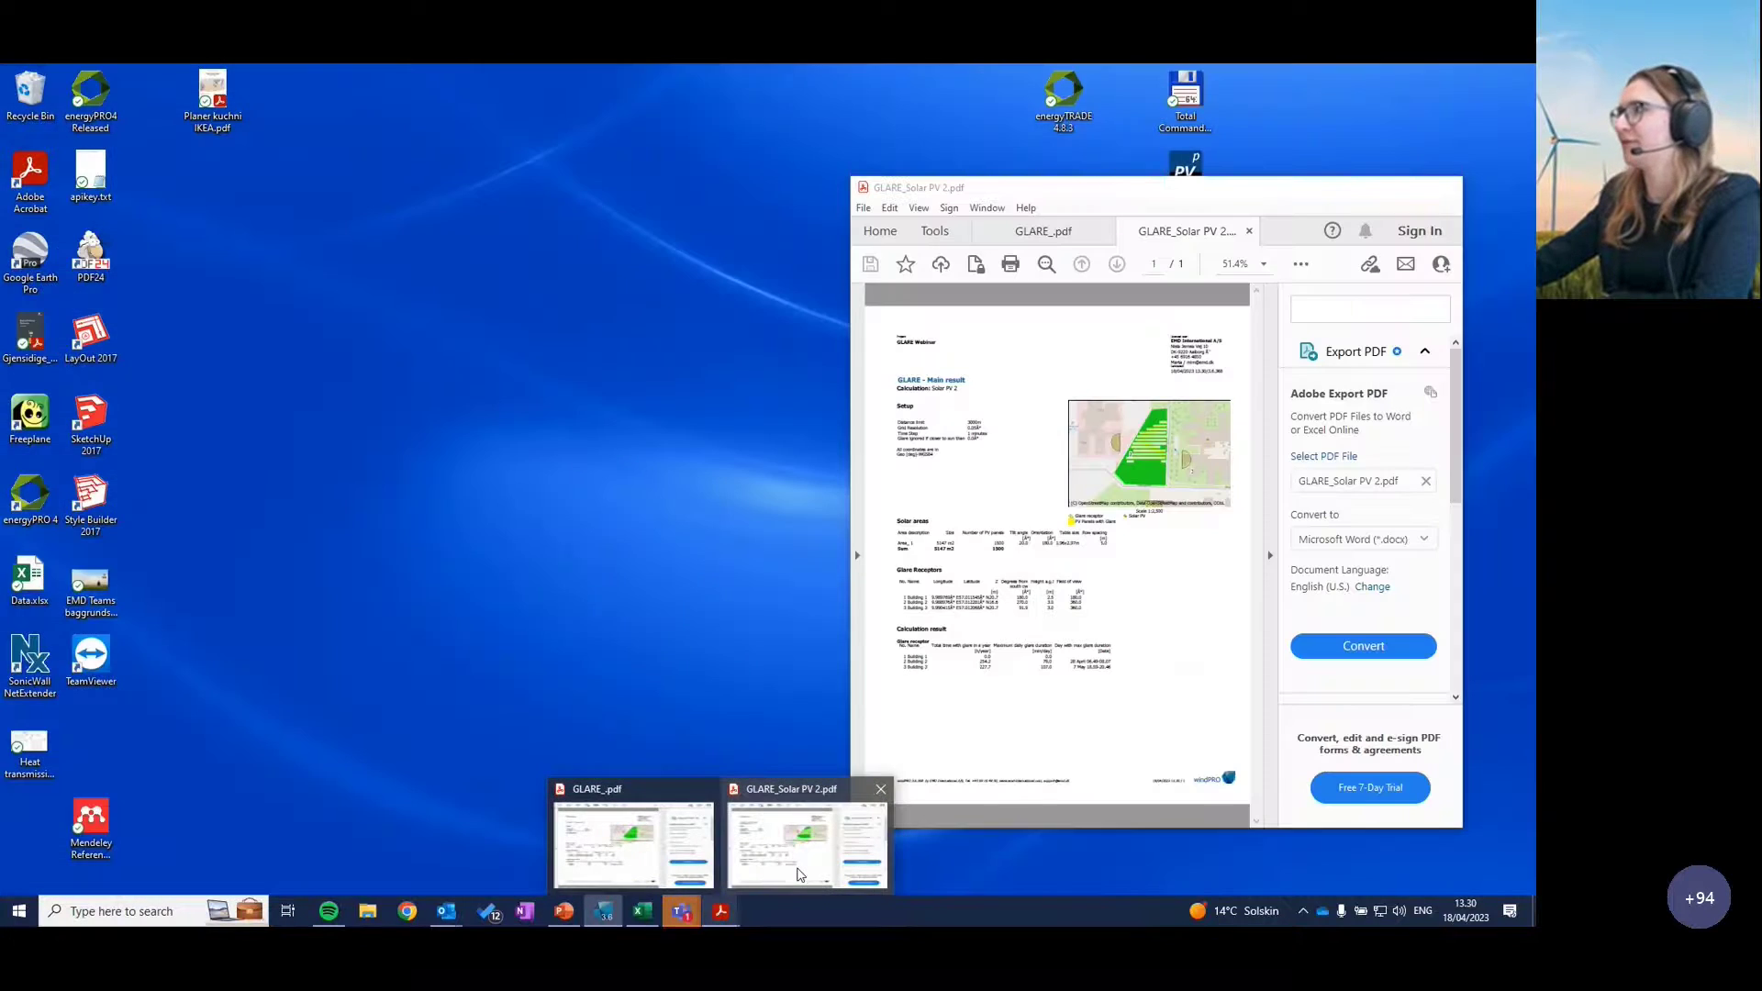
left_click(798, 875)
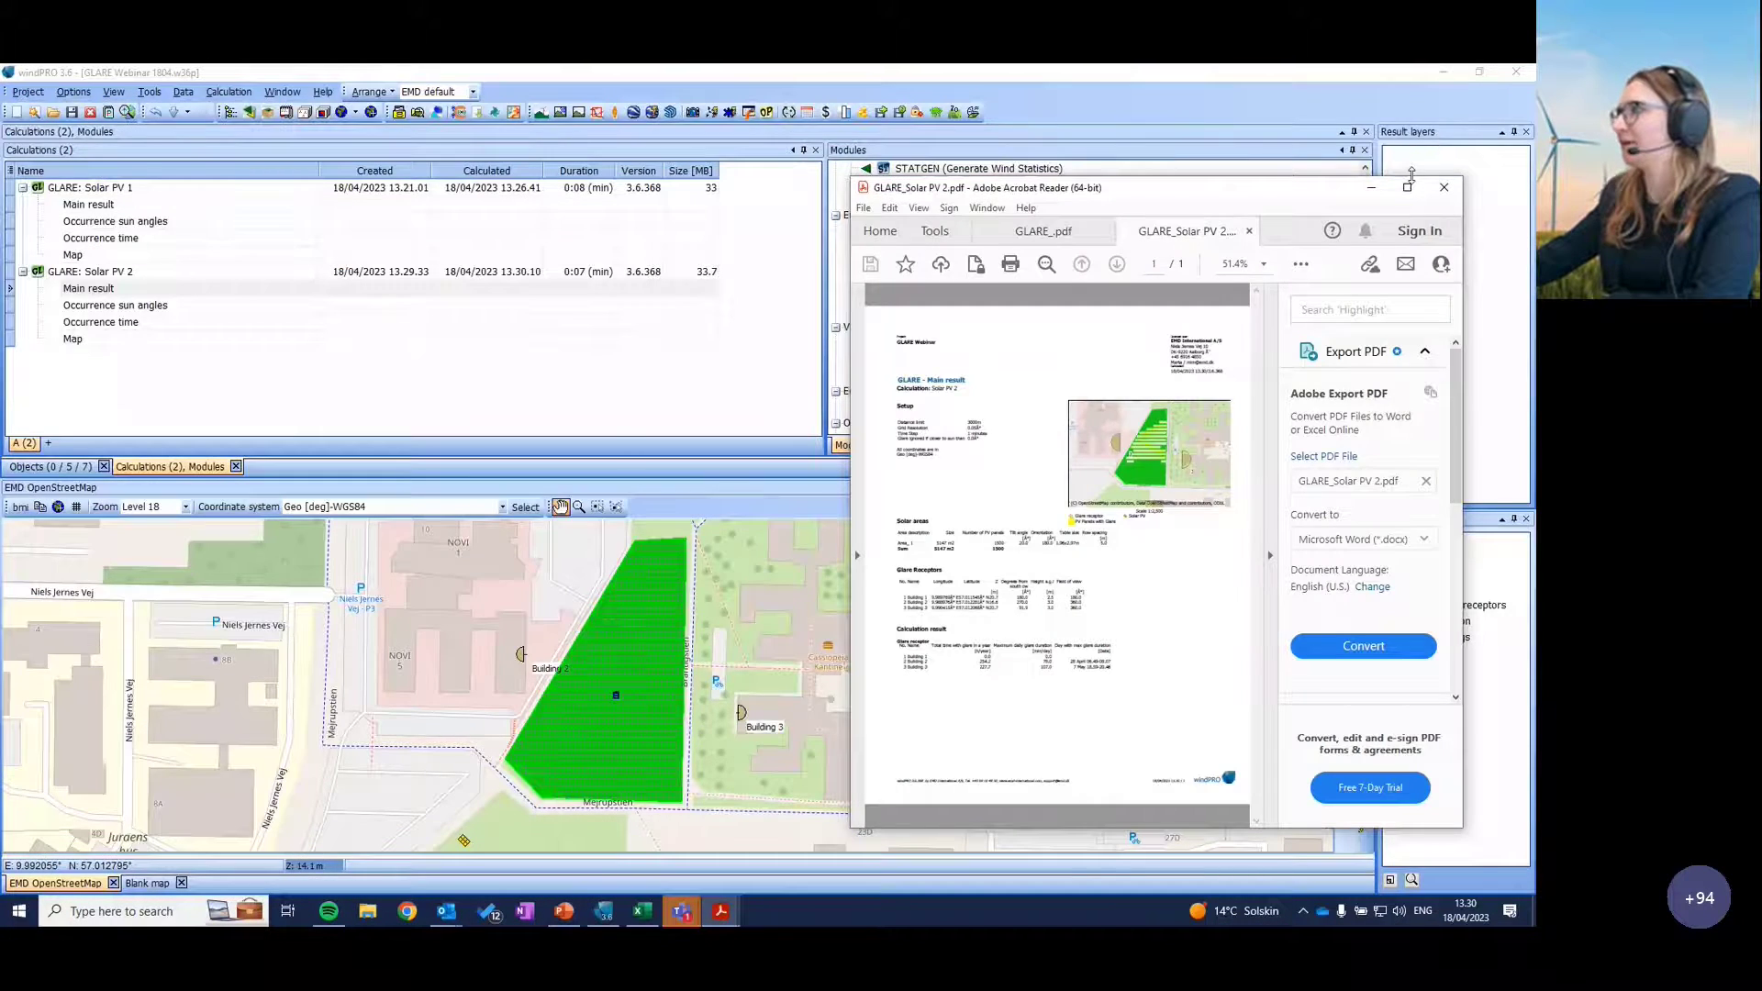
scroll(571, 582, "down", 10)
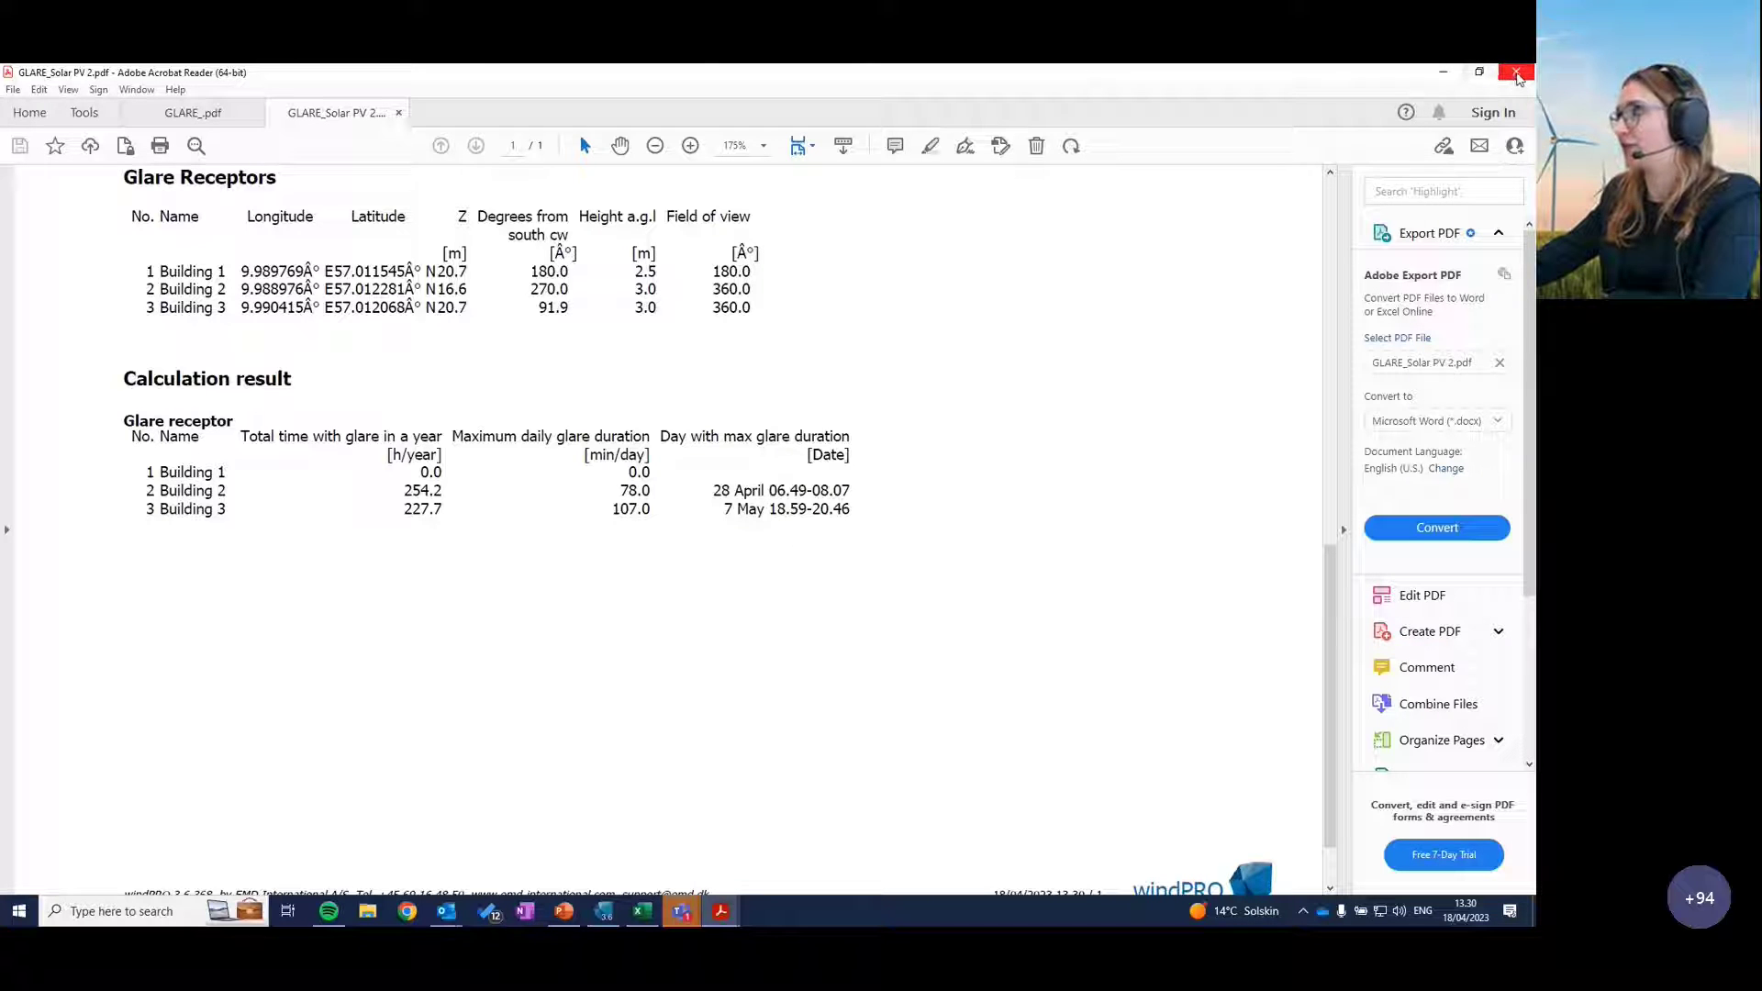
left_click(1440, 75)
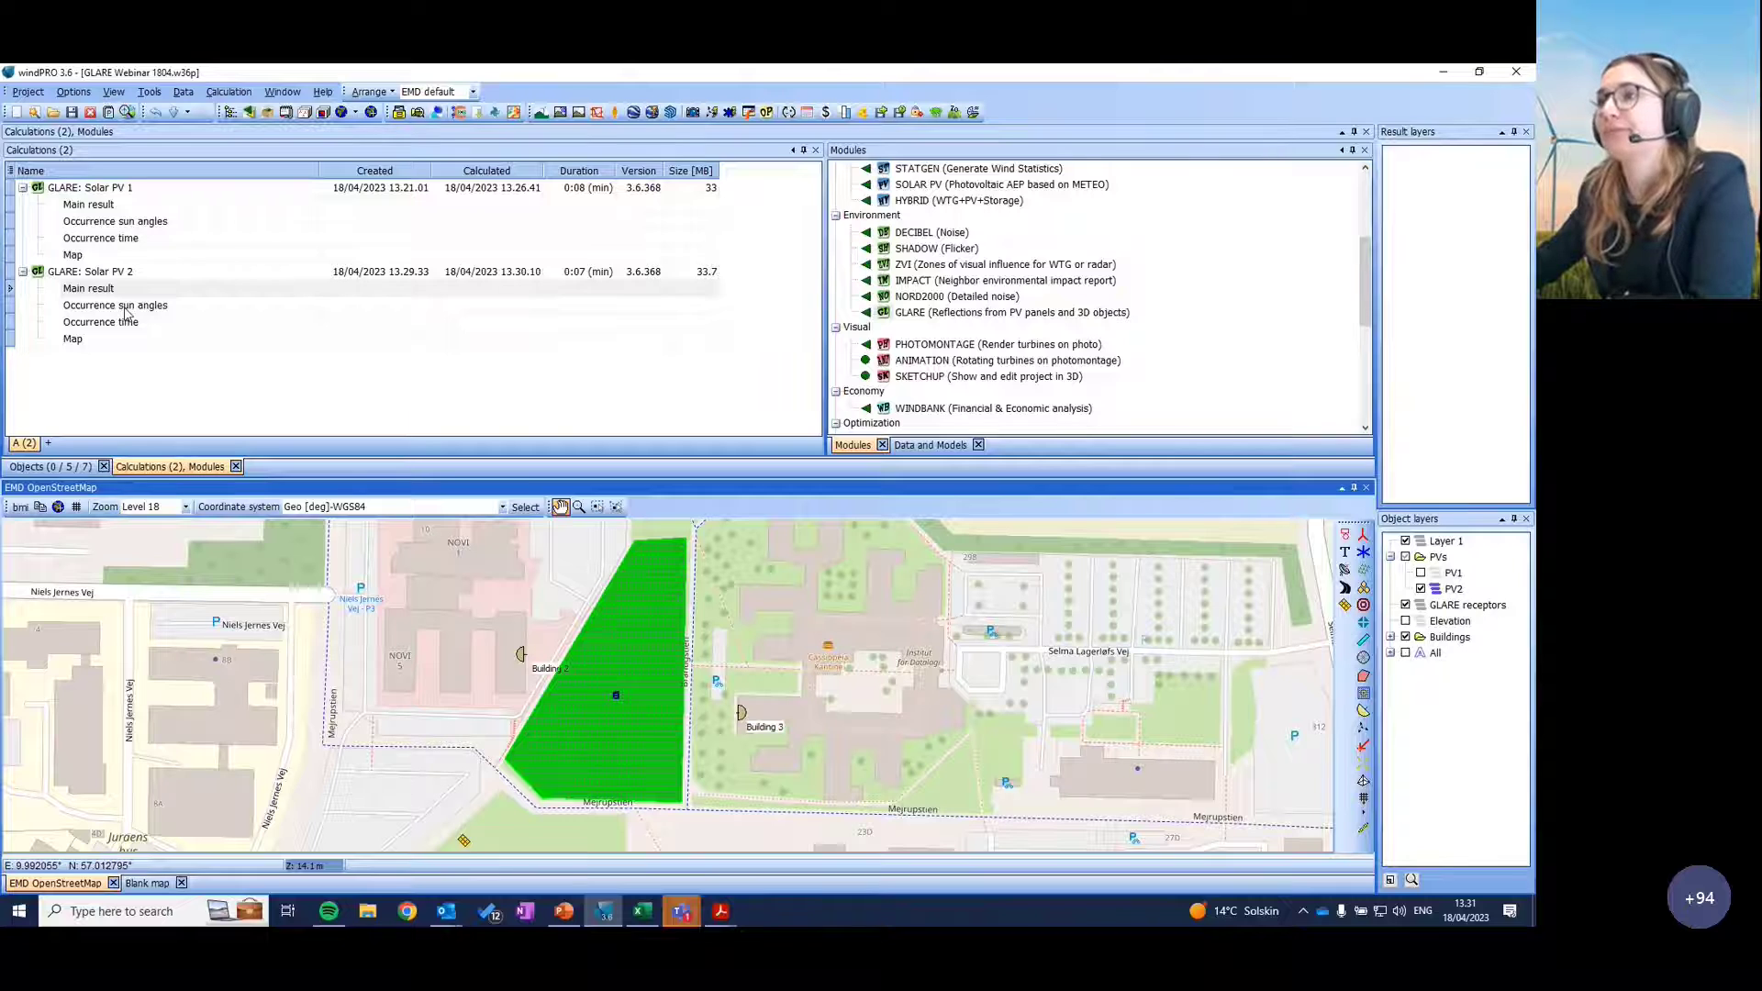
Step: Open the Solar PV 2 occurrence sun angles report from windPRO and examine the reflection angle graph for Building 1
double_click(124, 306)
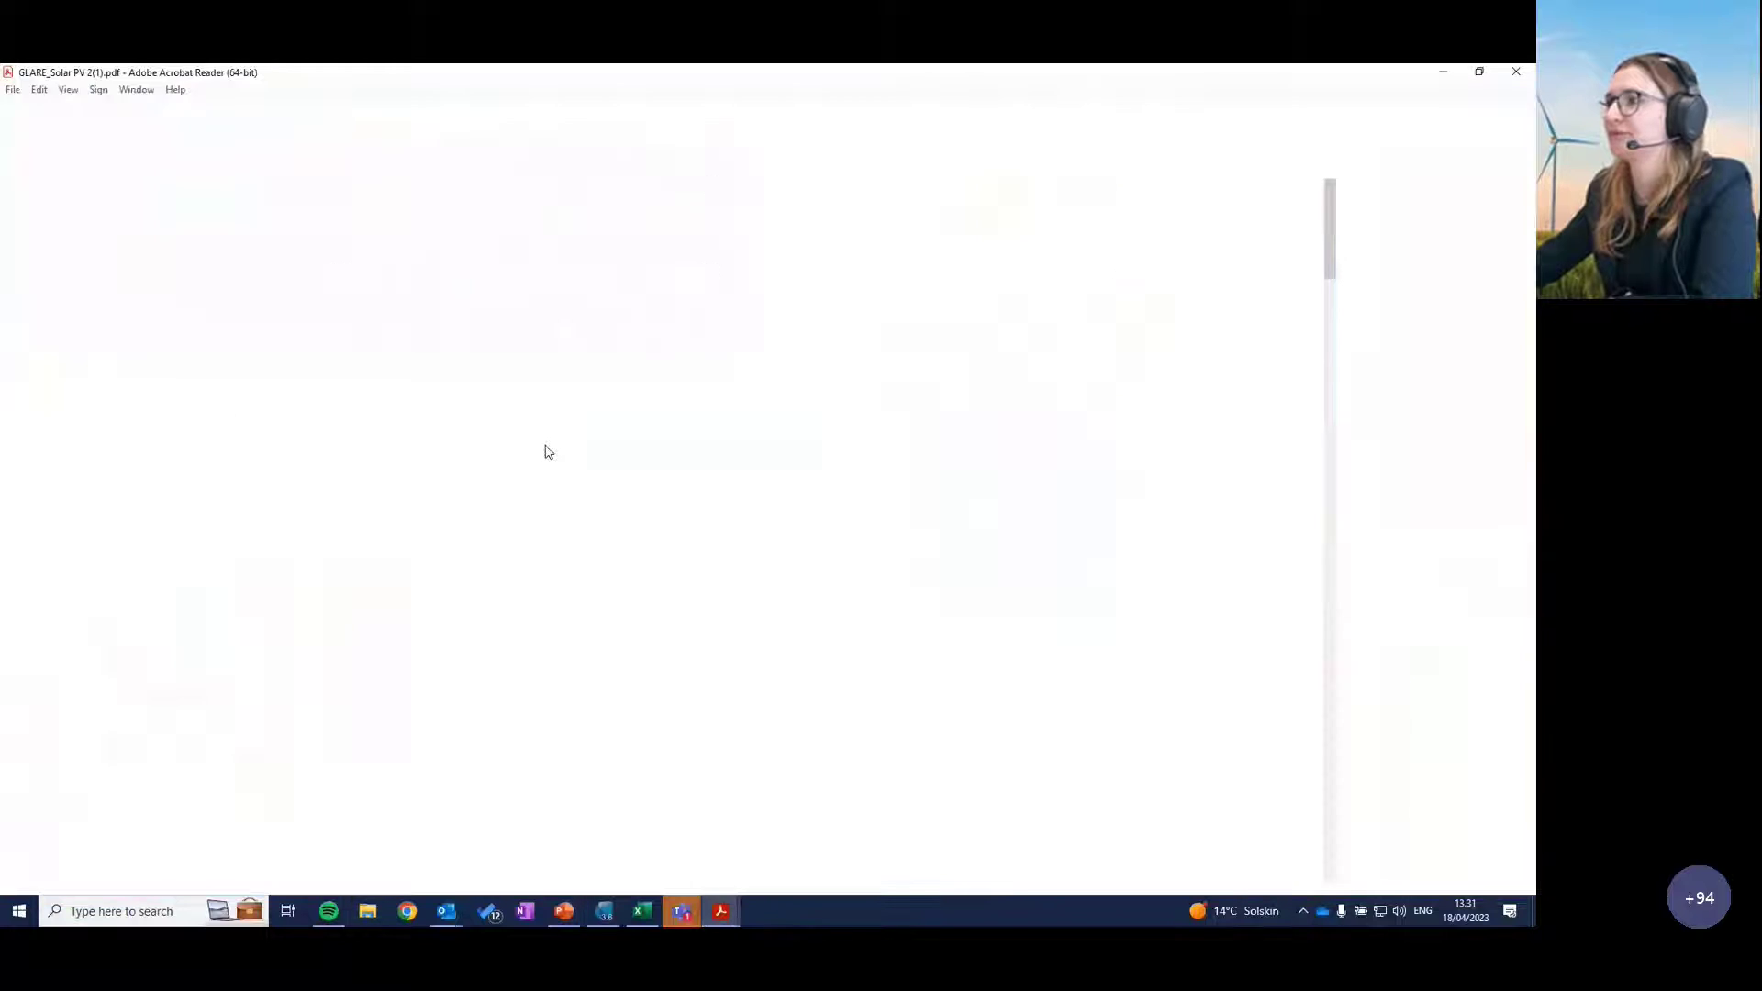
scroll(982, 550, "down", 6)
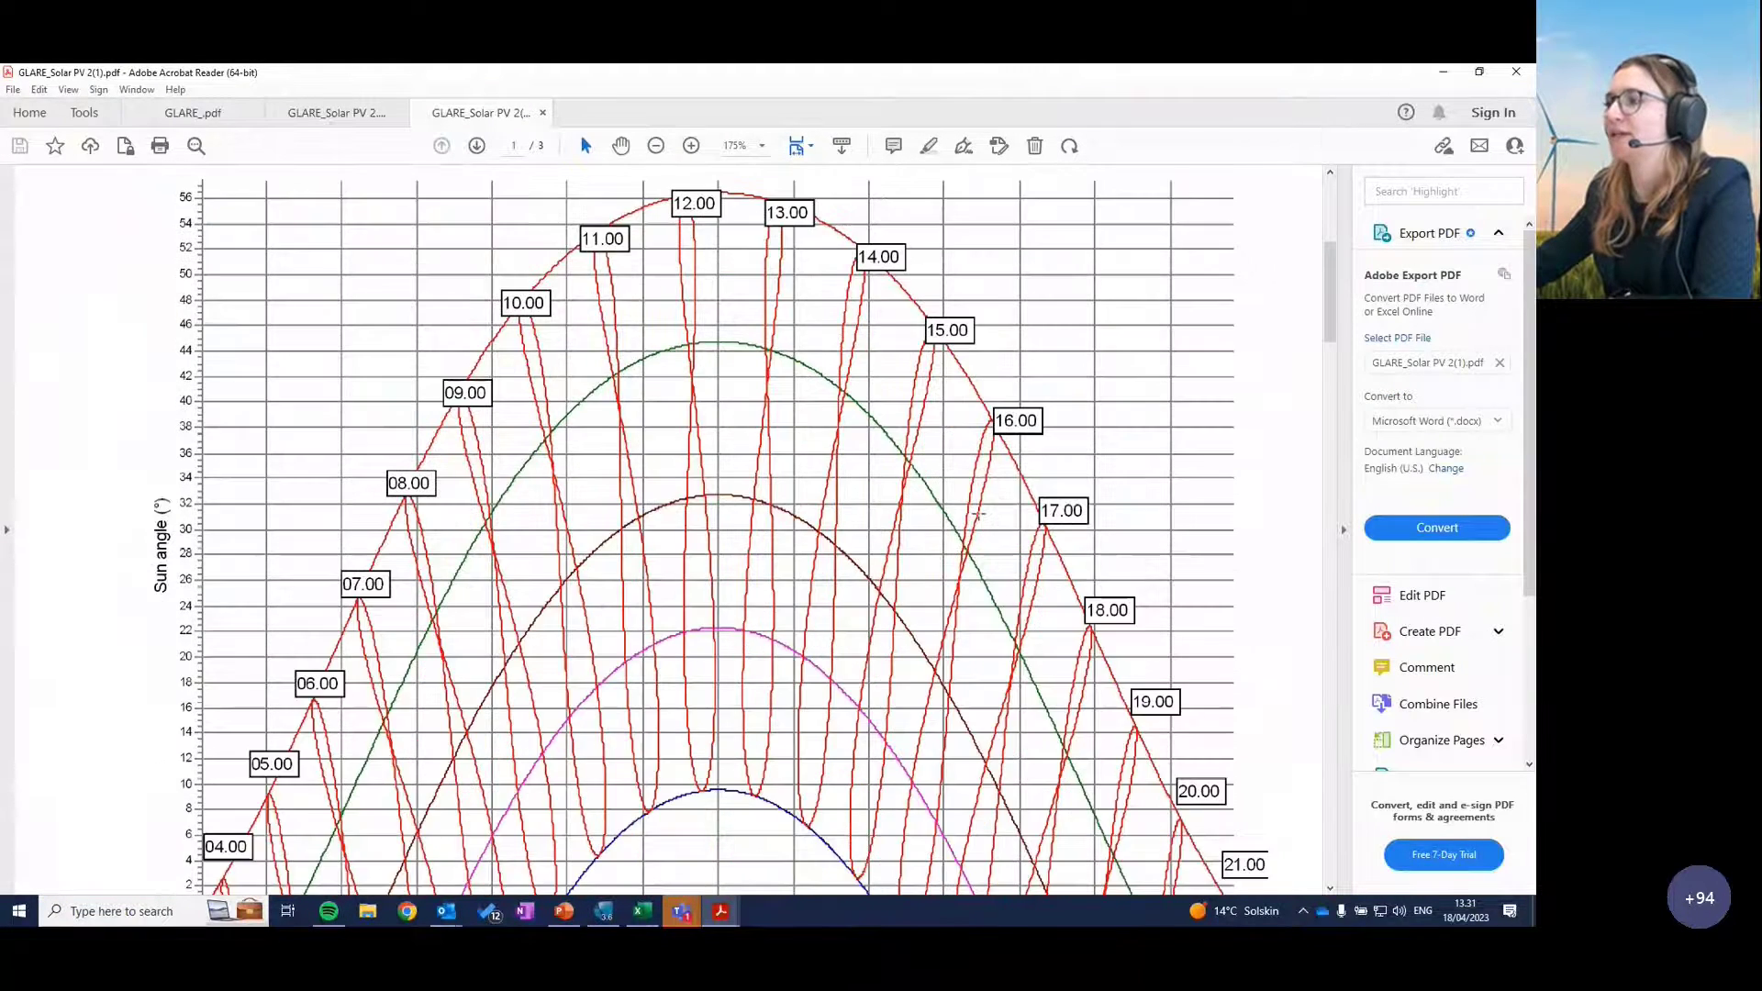
scroll(978, 514, "up", 3)
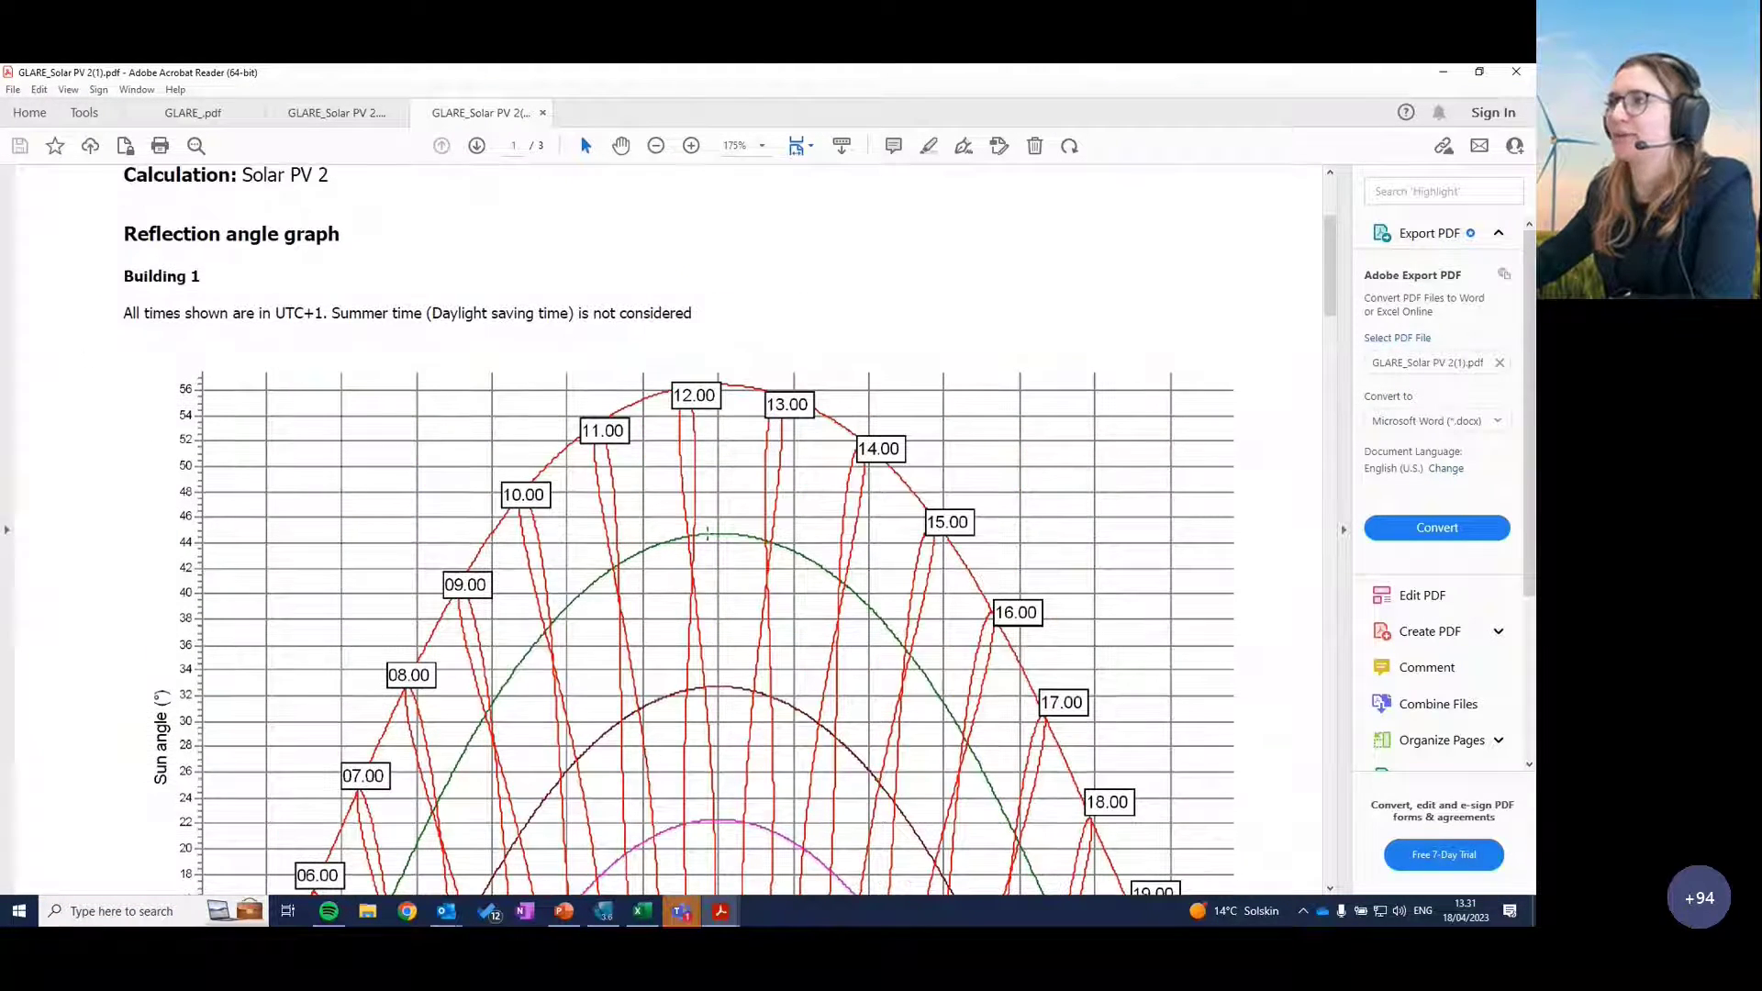
scroll(275, 734, "down", 3)
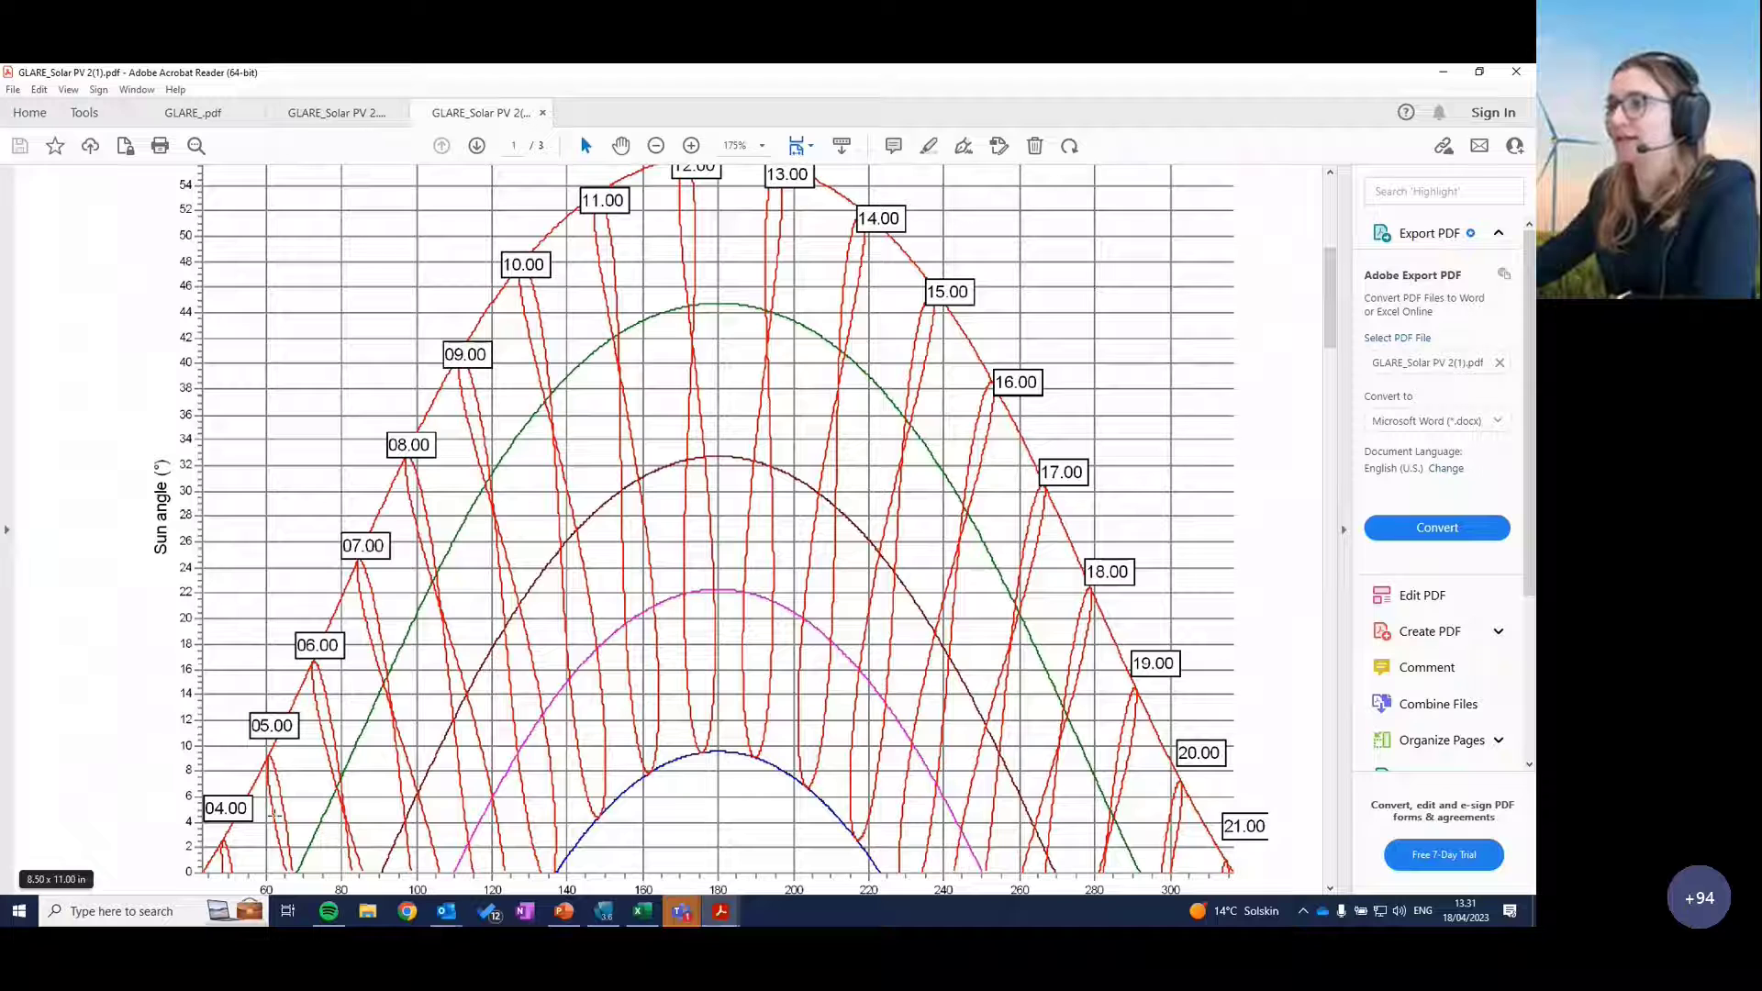
scroll(149, 452, "up", 1)
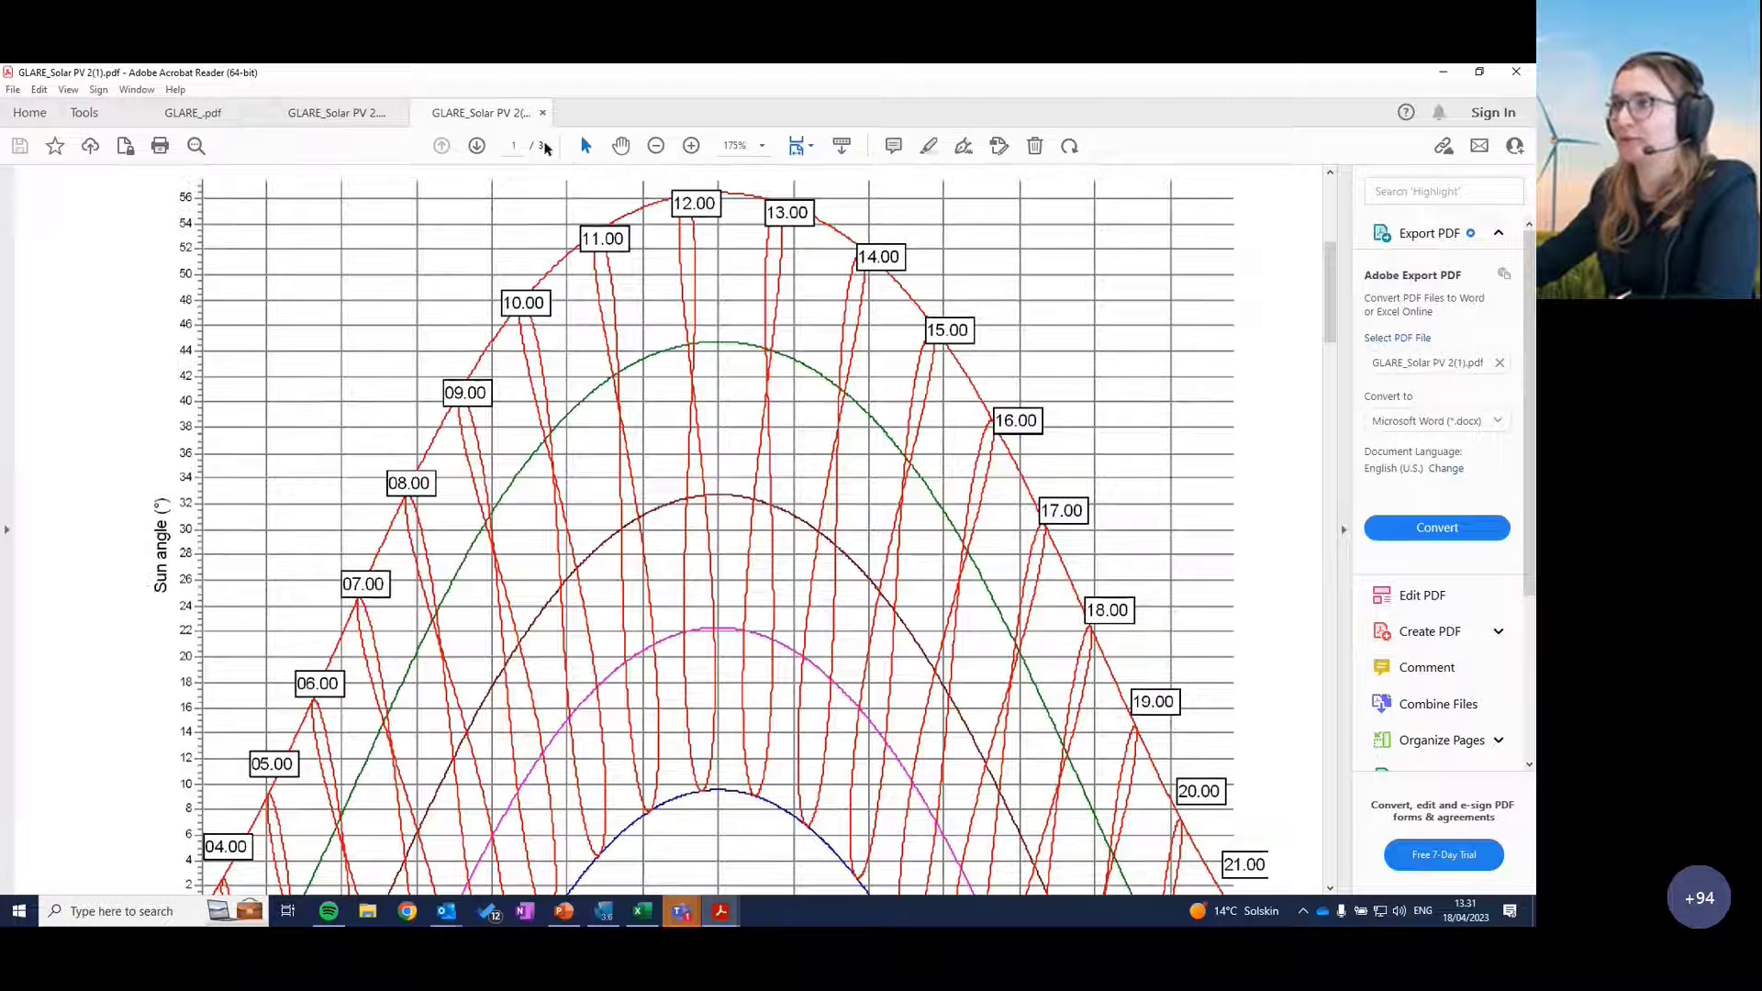
scroll(804, 496, "down", 3)
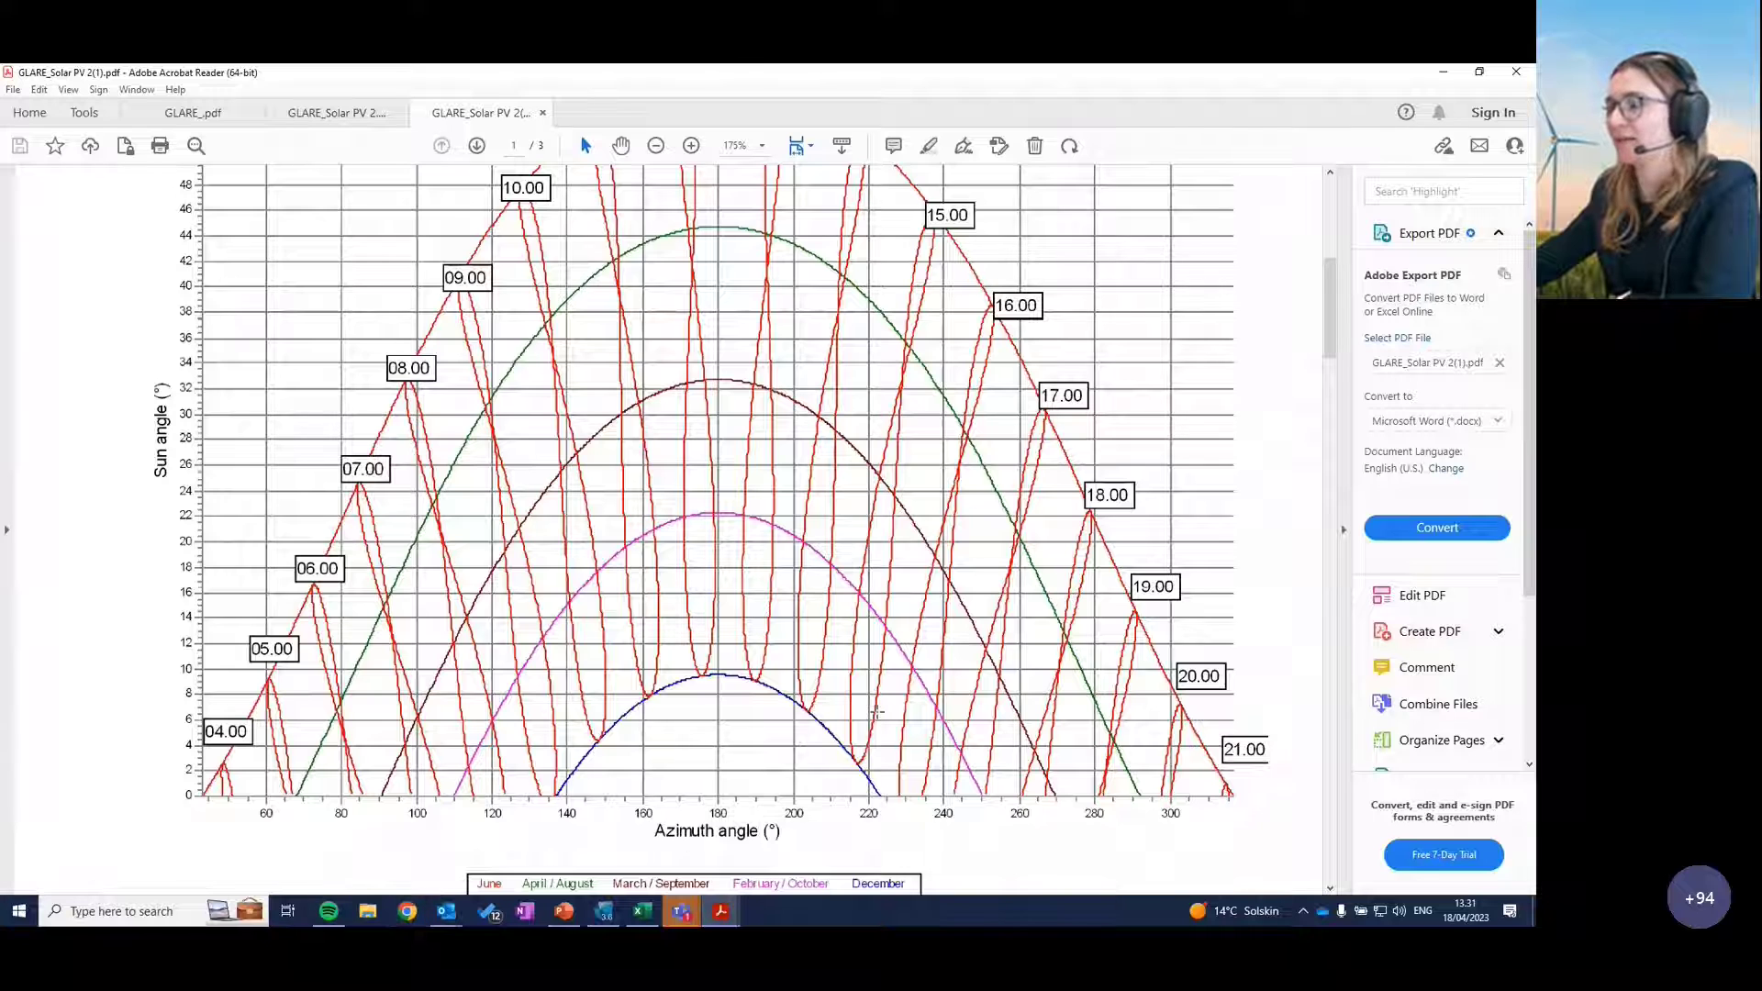
scroll(857, 746, "up", 9)
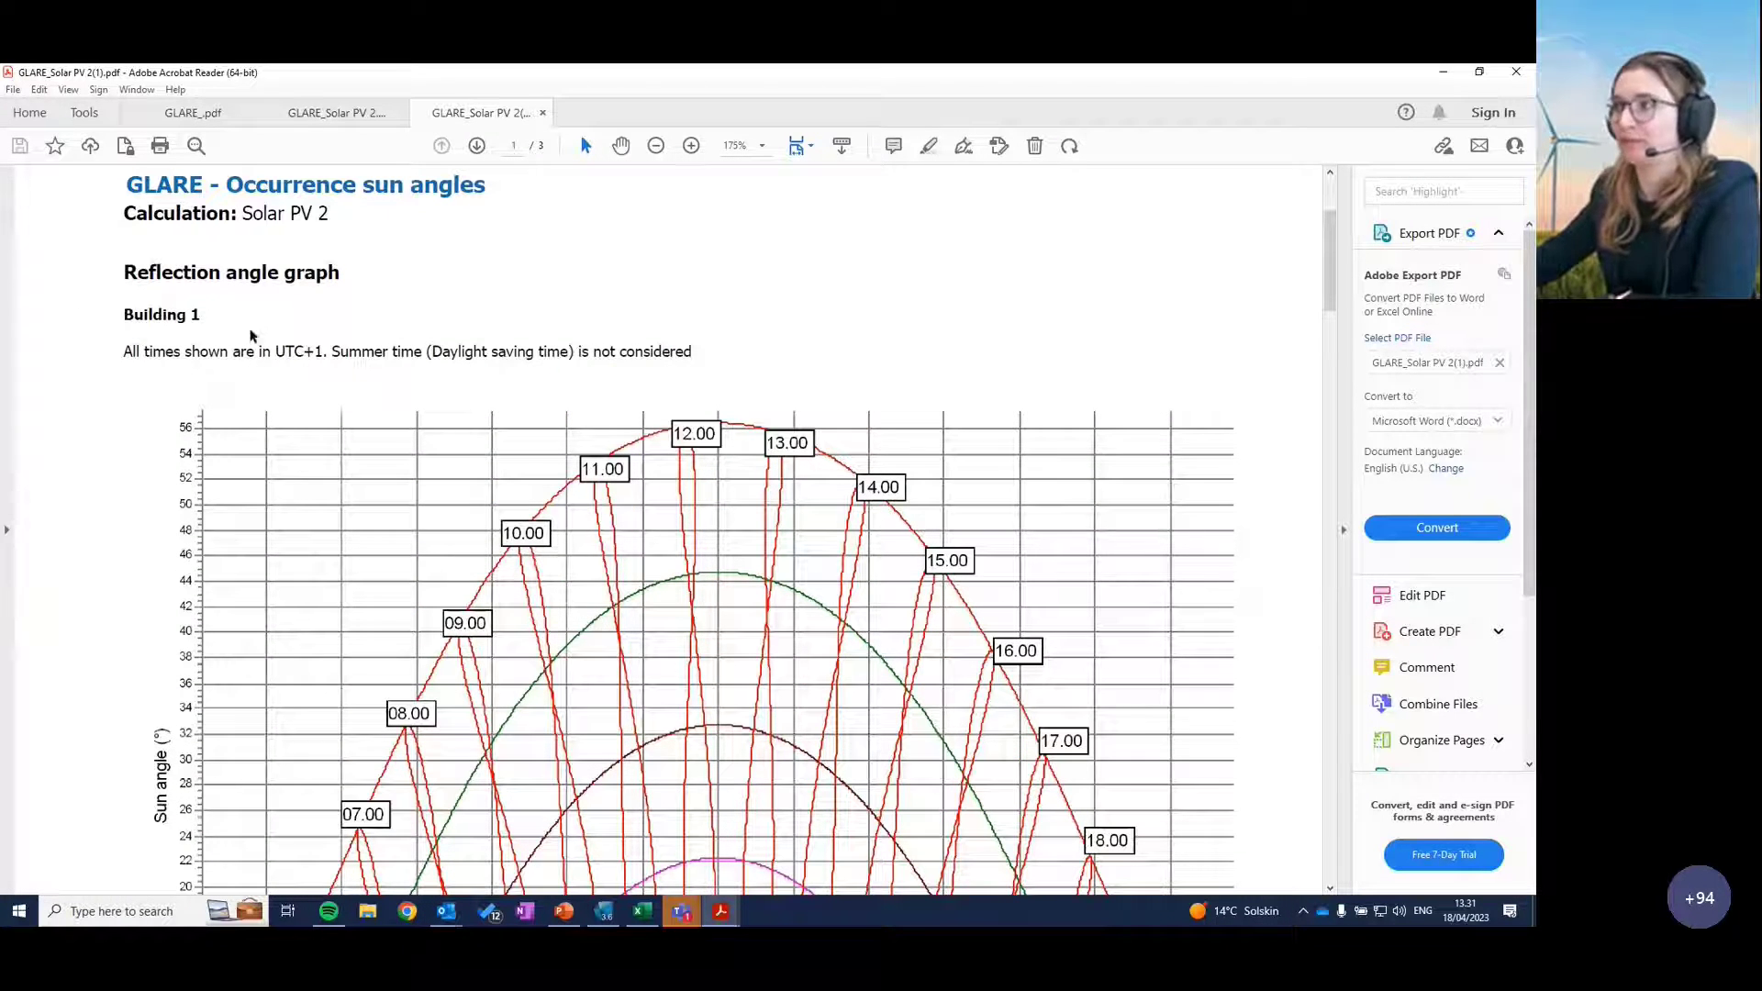
scroll(600, 539, "down", 5)
scroll(600, 538, "down", 4)
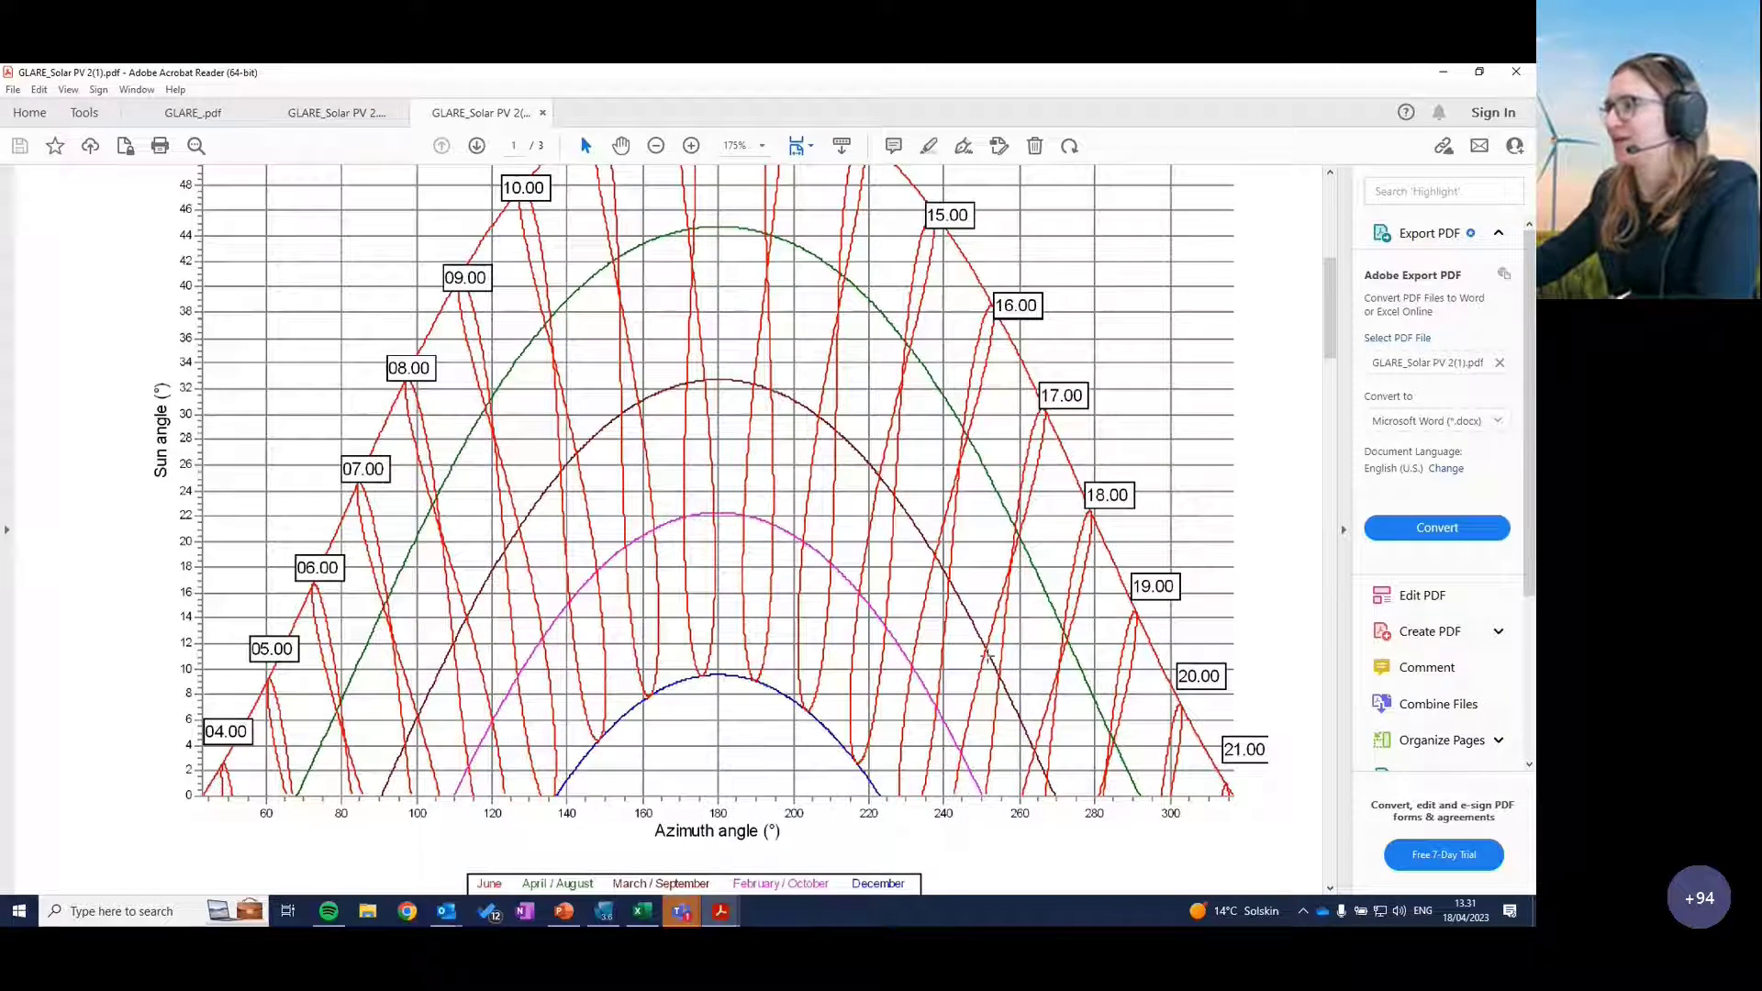
Step: Examine the Building 2 reflection angle graph, including its azimuth axis and month legend
scroll(990, 657, "down", 13)
scroll(989, 657, "down", 10)
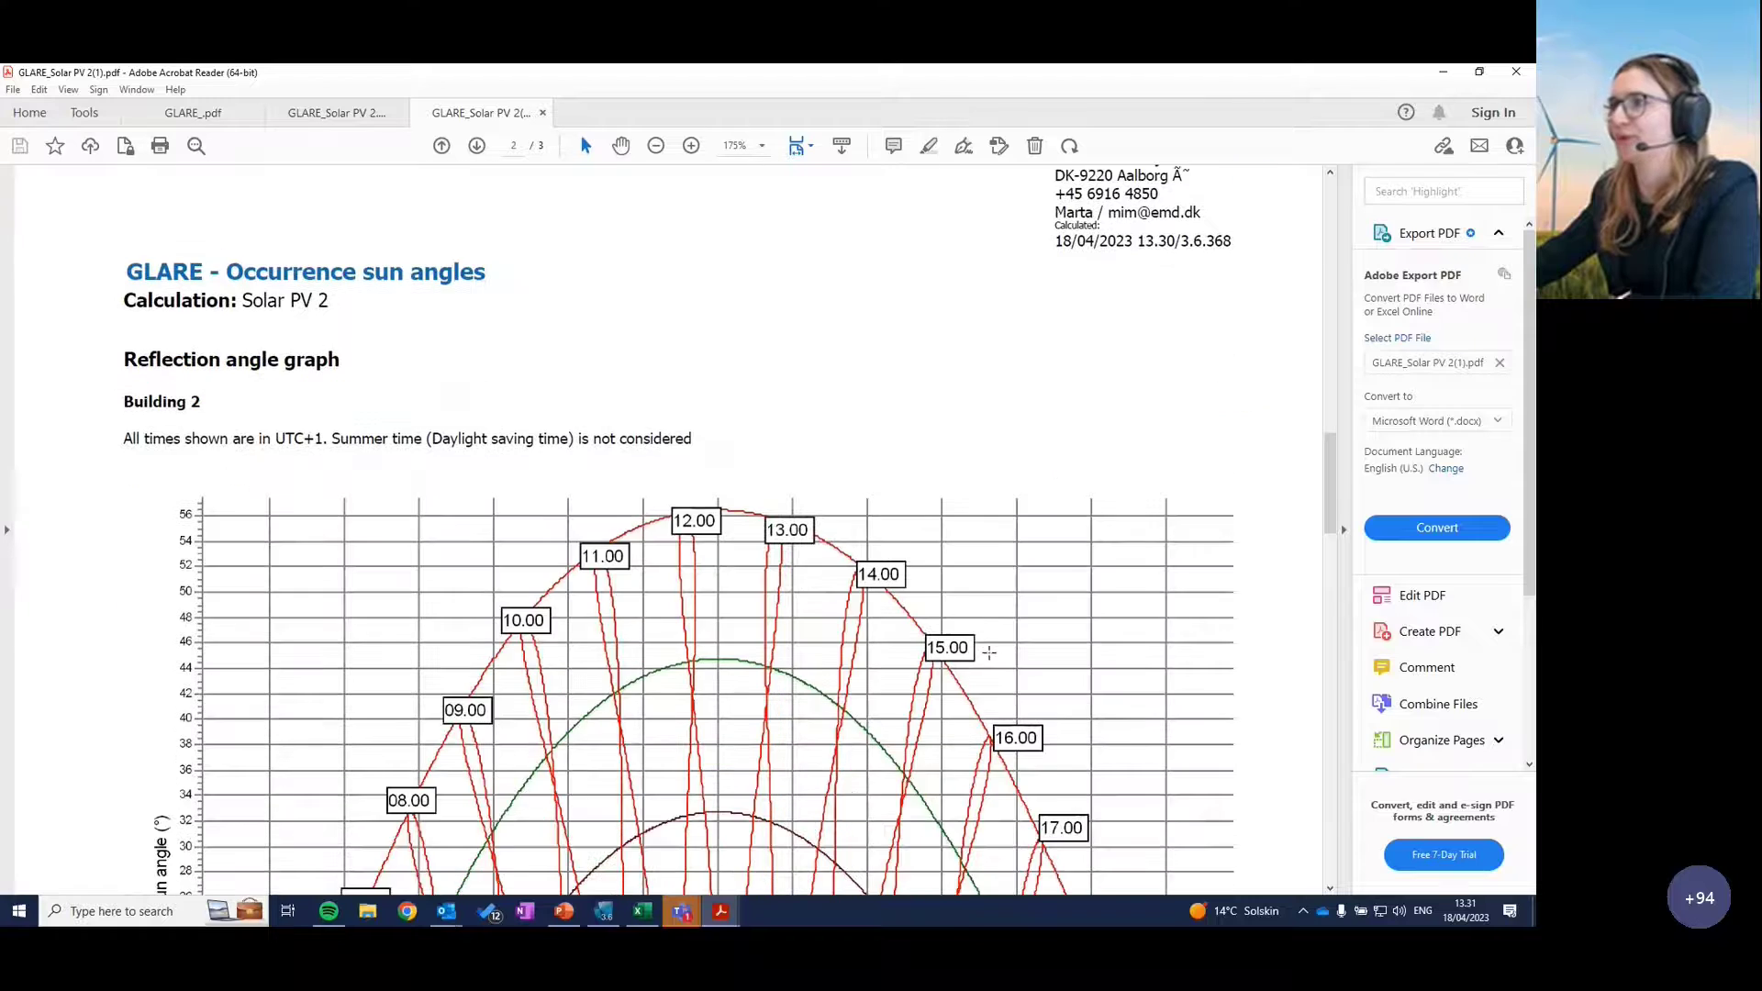
scroll(989, 653, "up", 4)
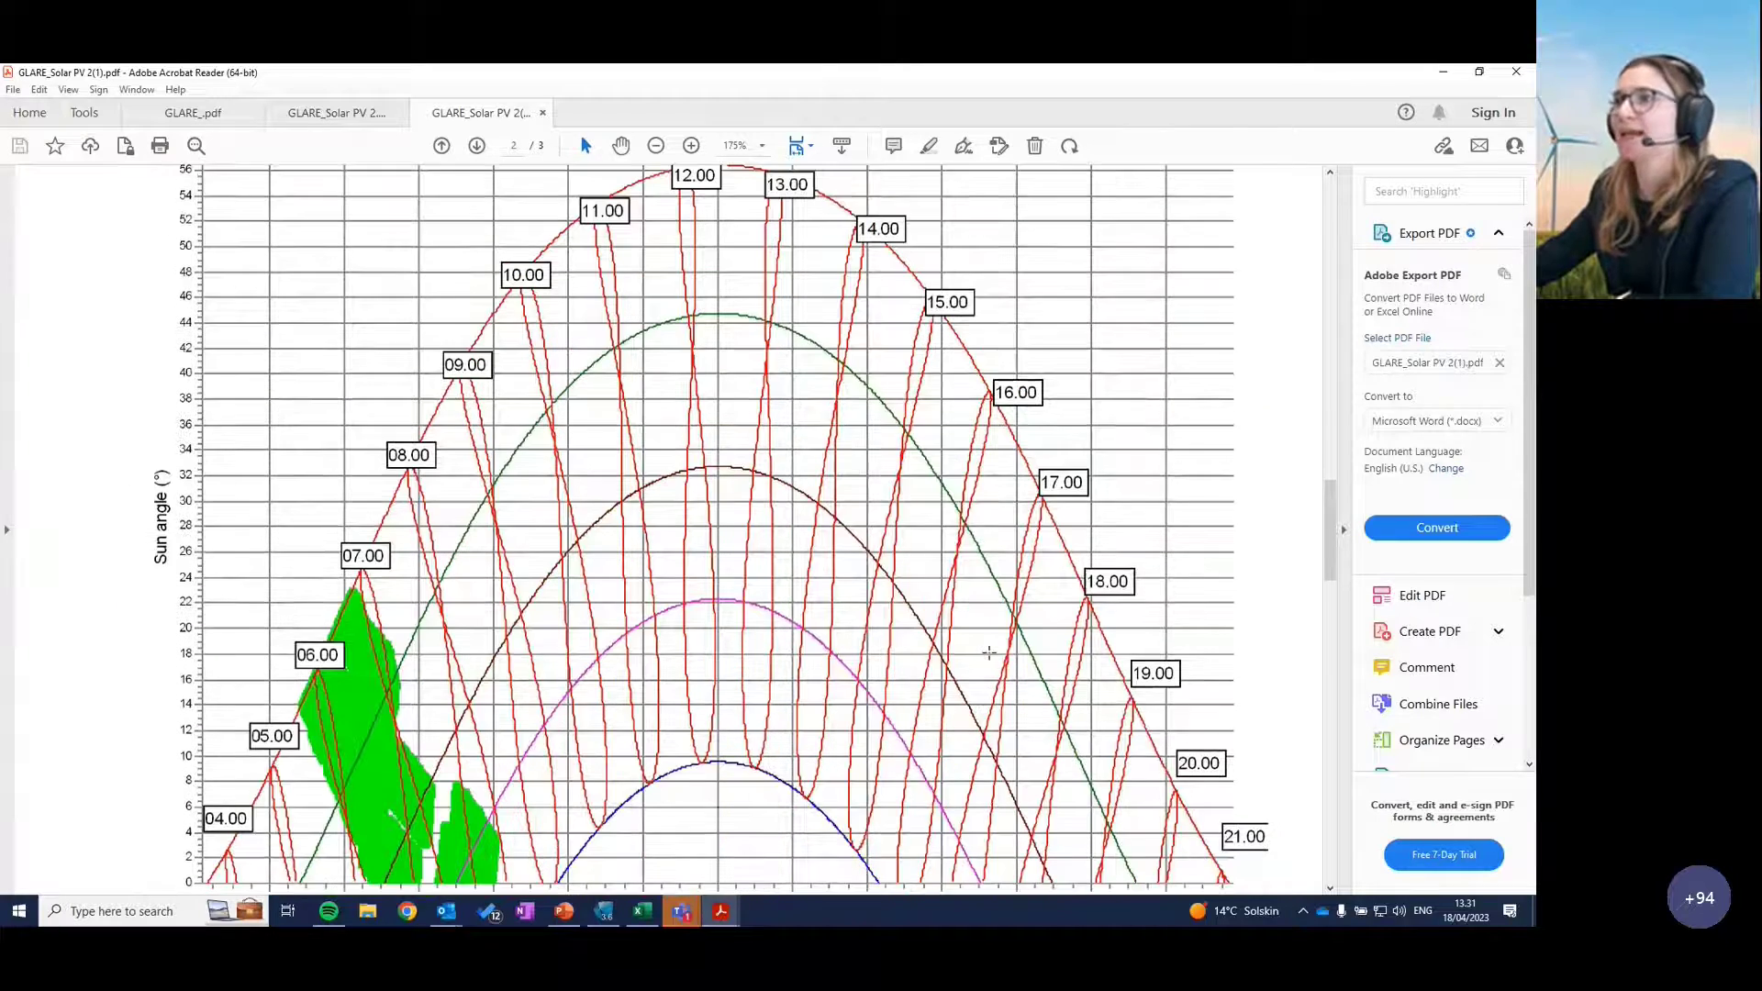
scroll(64, 551, "down", 4)
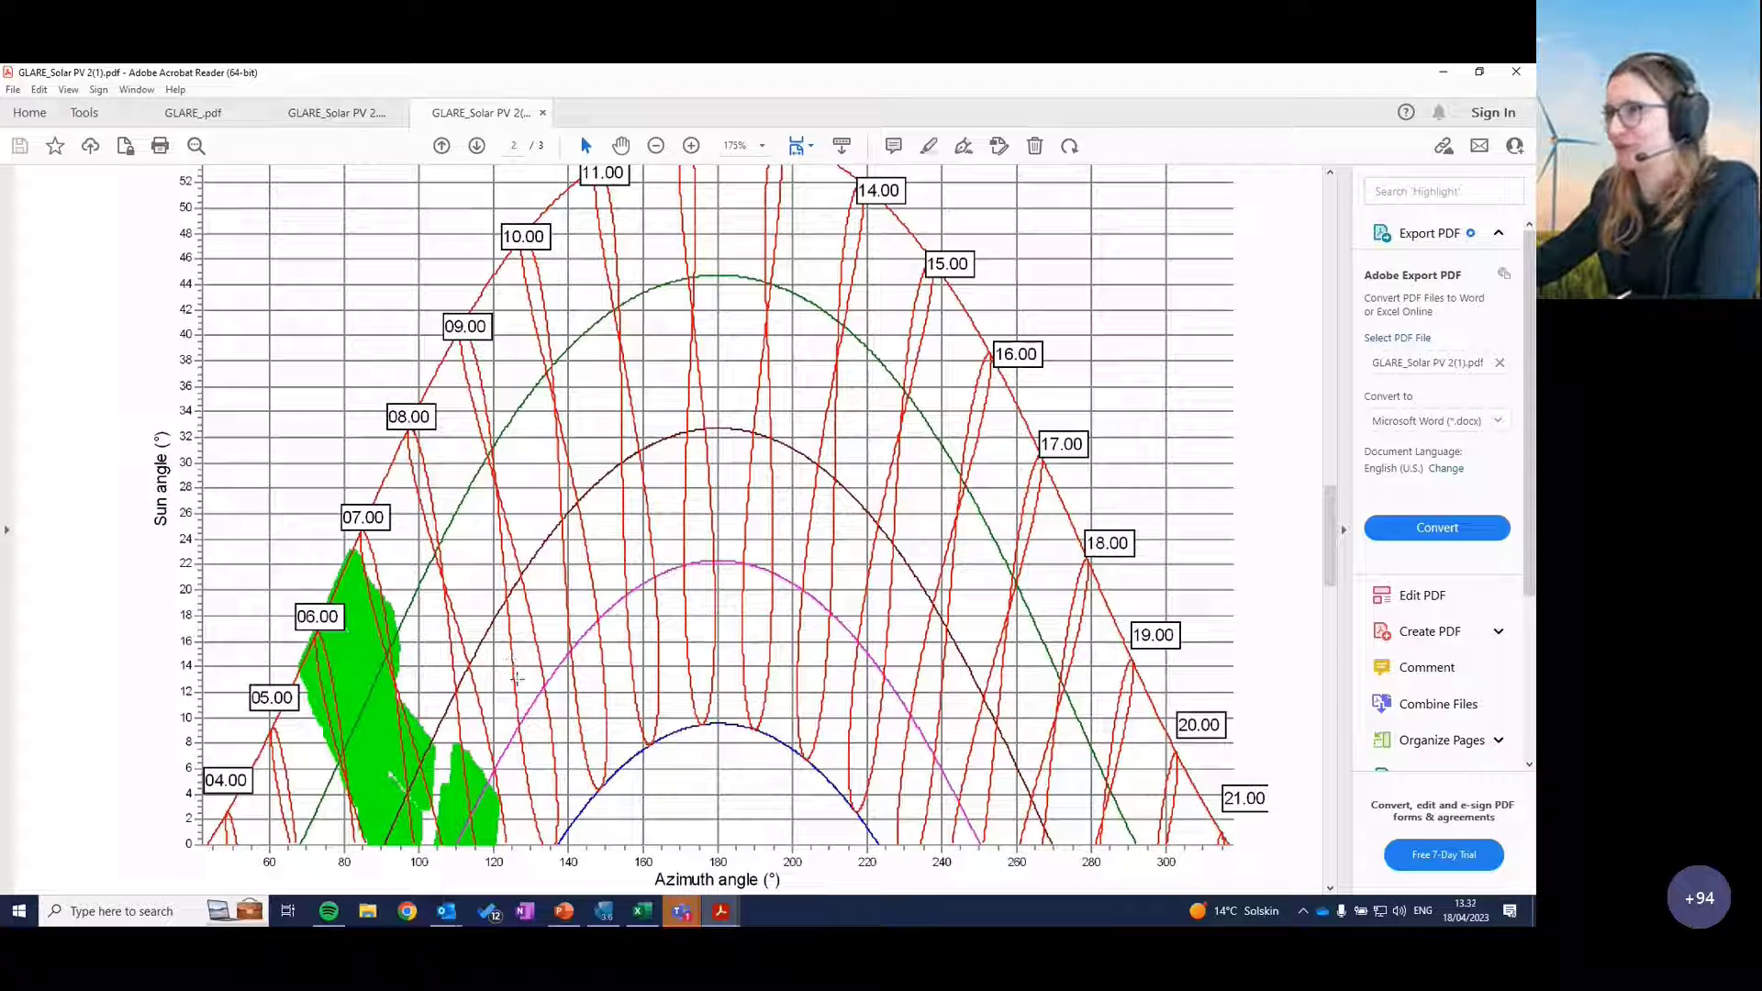
scroll(535, 657, "down", 5)
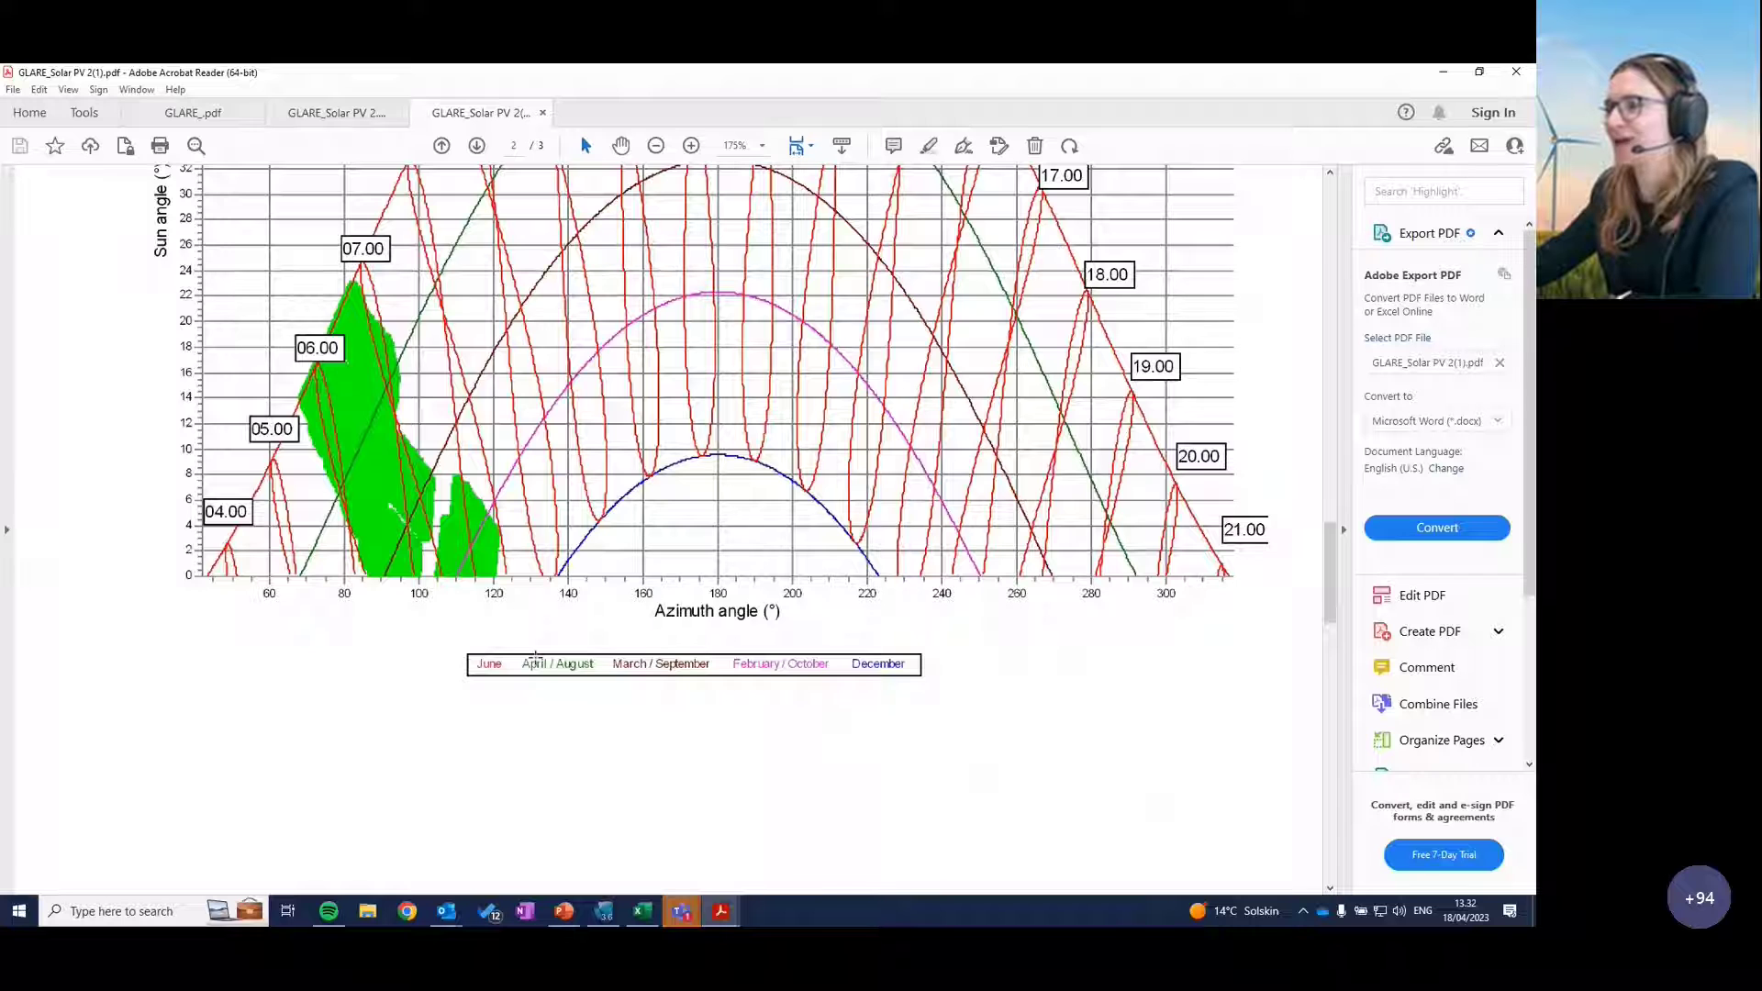
Step: Examine the Building 3 reflection angle graph with the report displayed at 125%
scroll(535, 659, "down", 12)
scroll(536, 663, "down", 5)
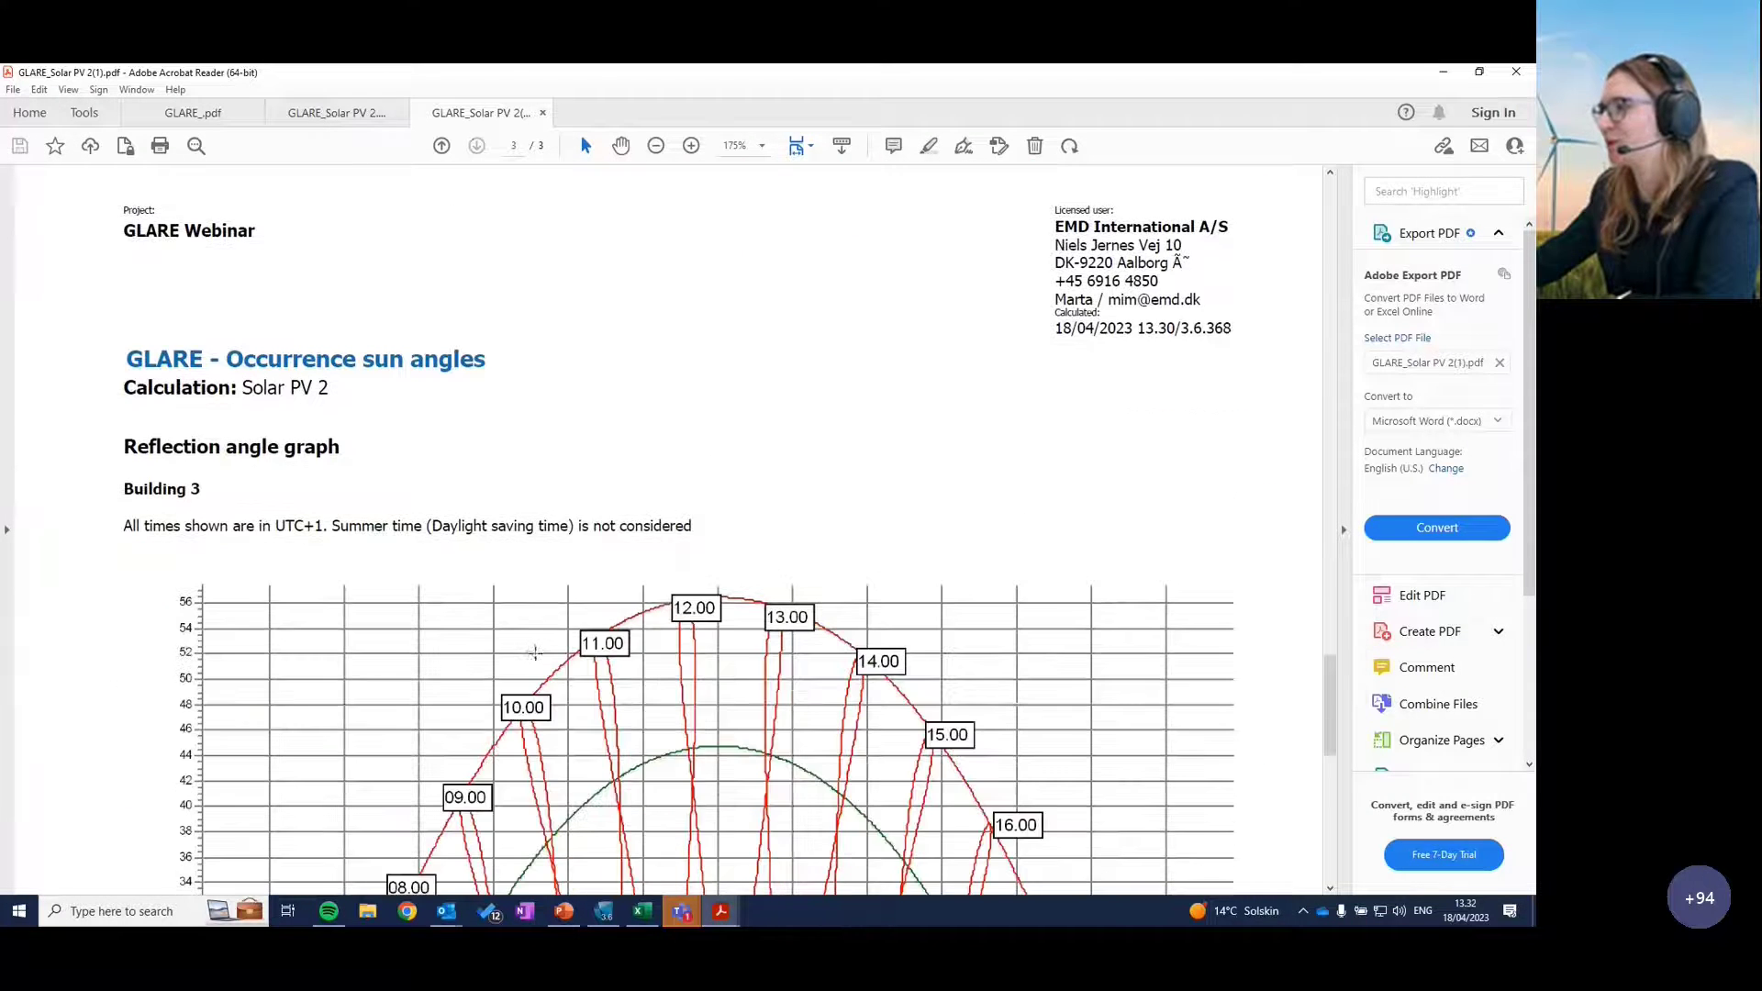
scroll(535, 650, "down", 8)
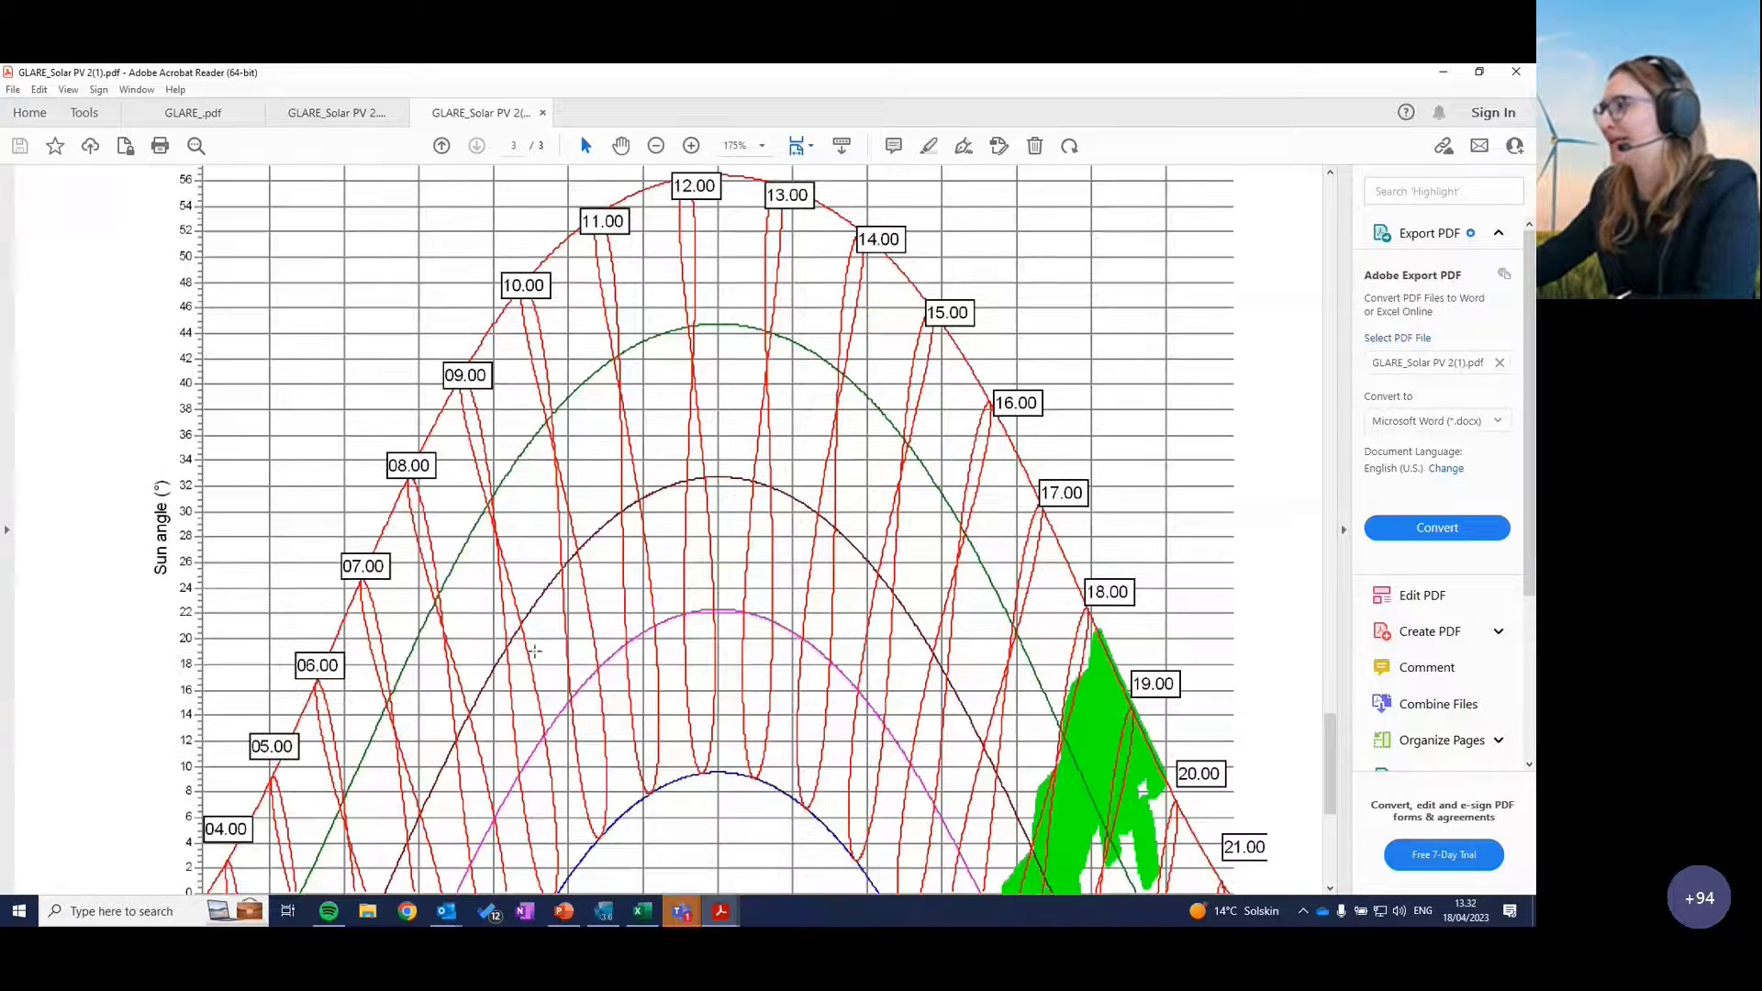
scroll(535, 651, "down", 2)
scroll(960, 634, "up", 4)
scroll(960, 634, "up", 2)
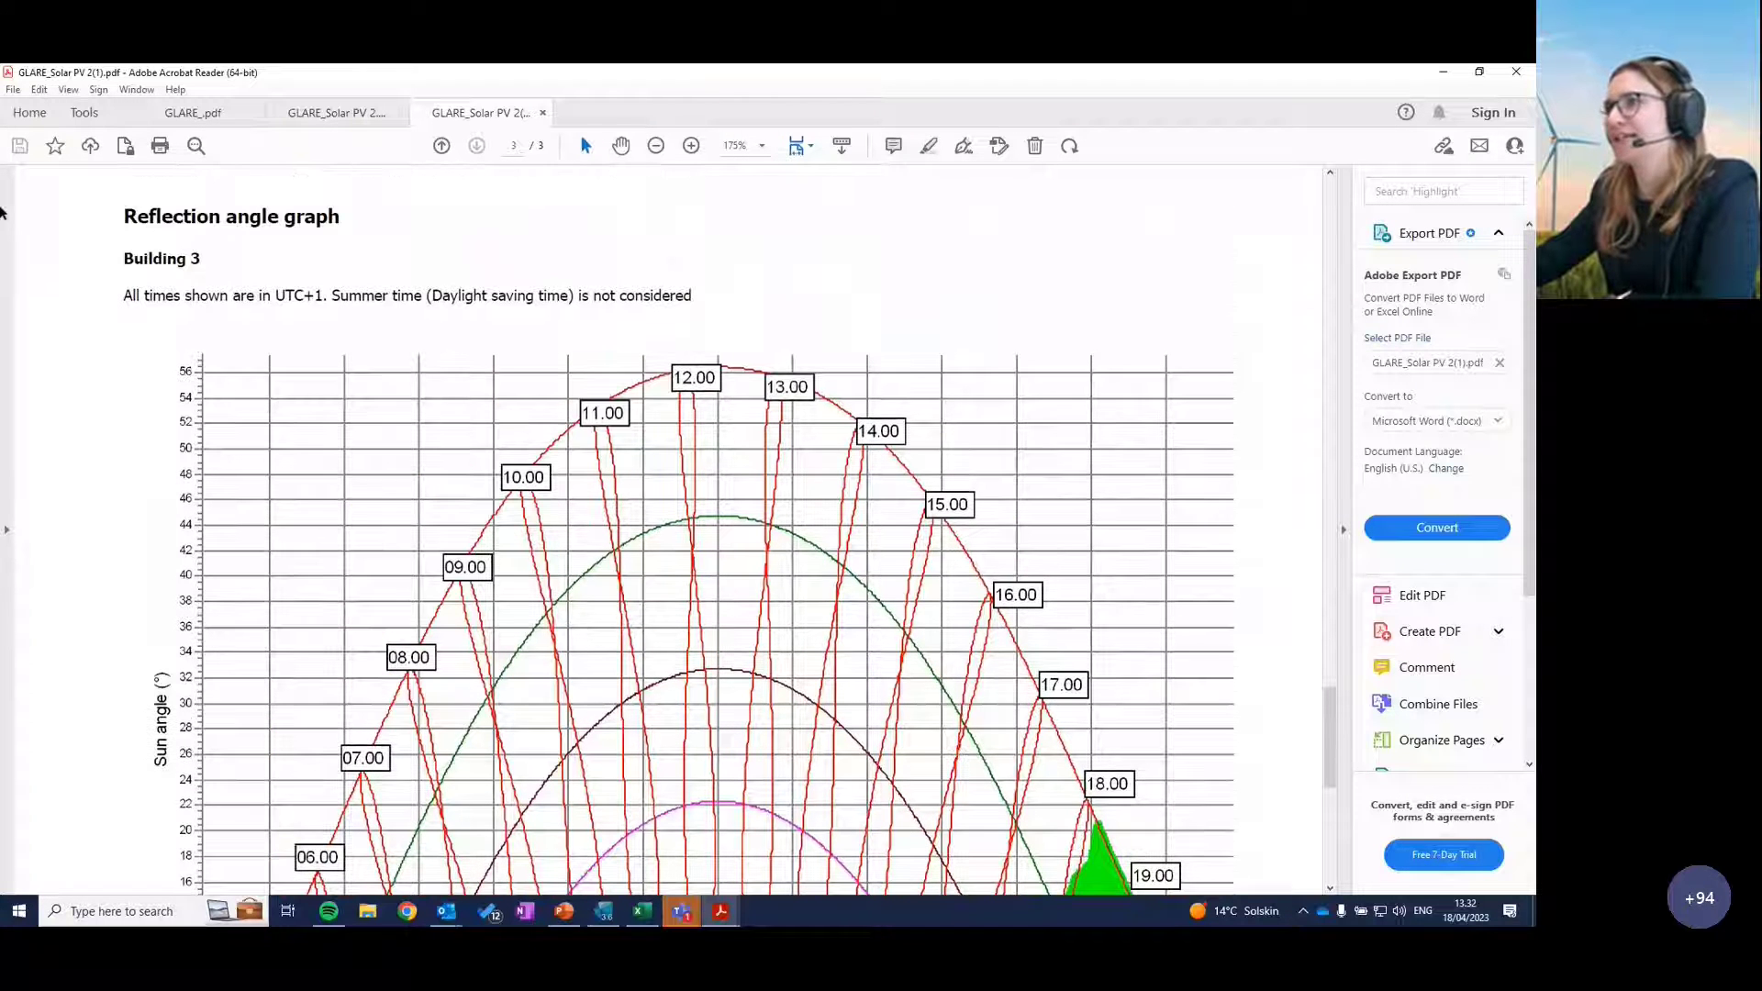
left_click(762, 145)
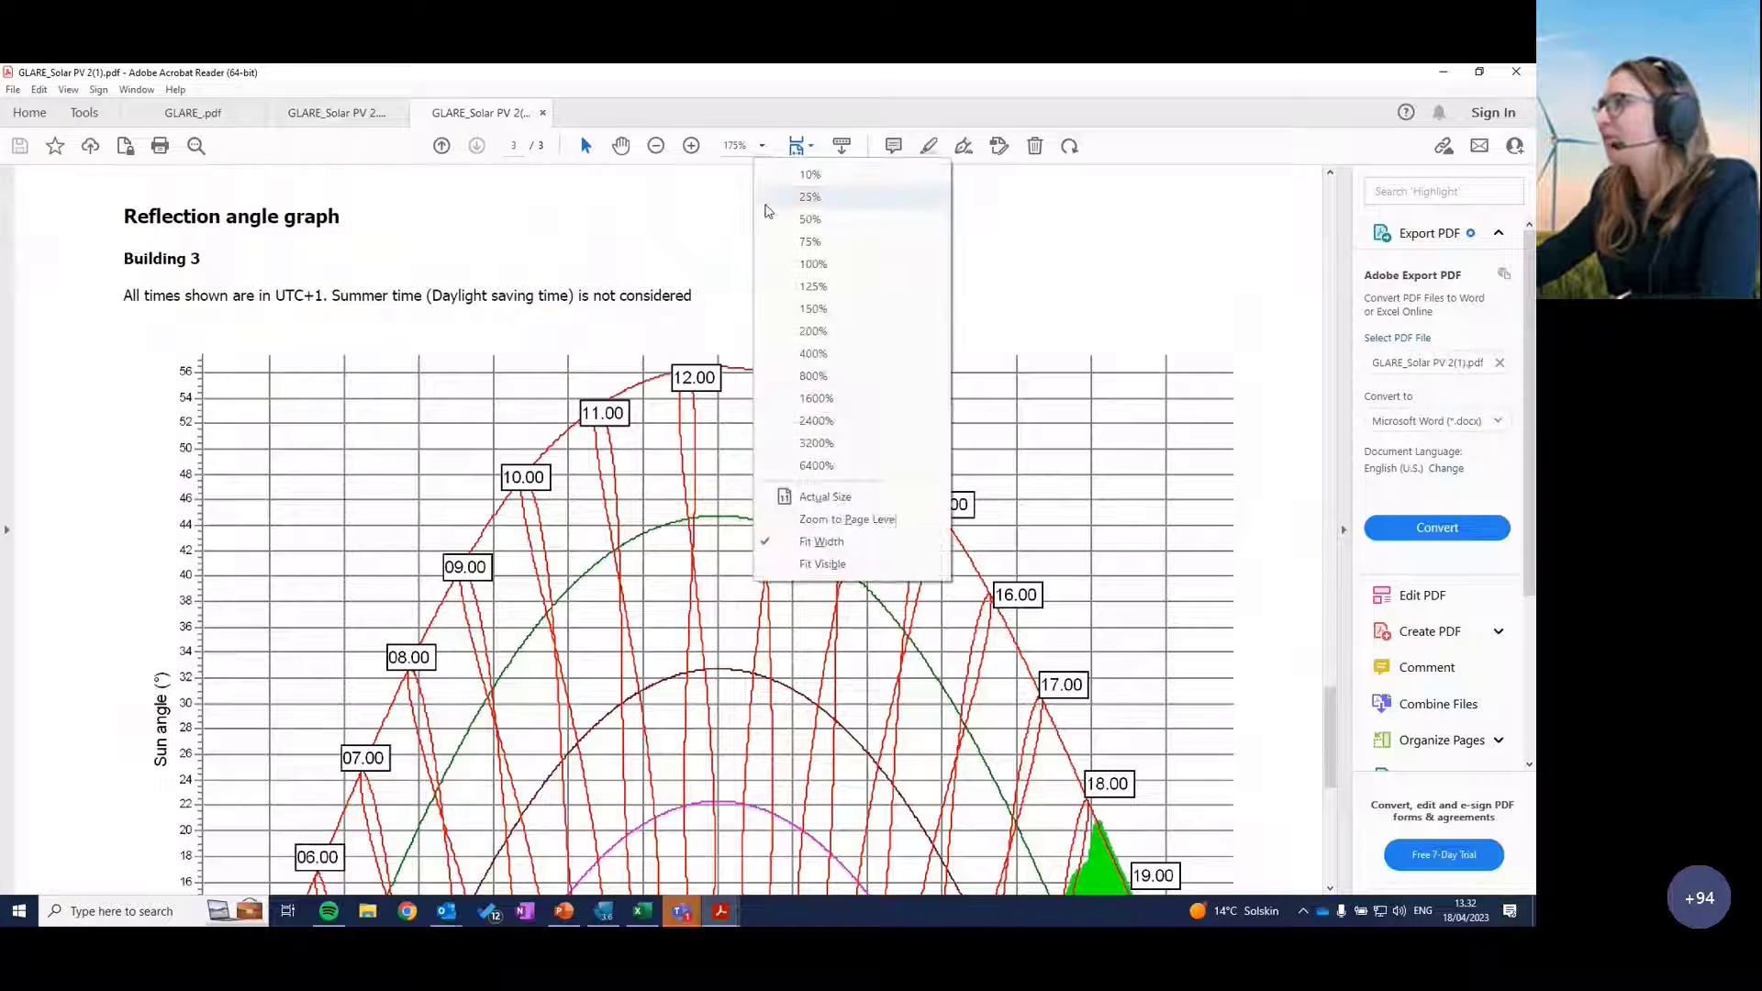
left_click(828, 288)
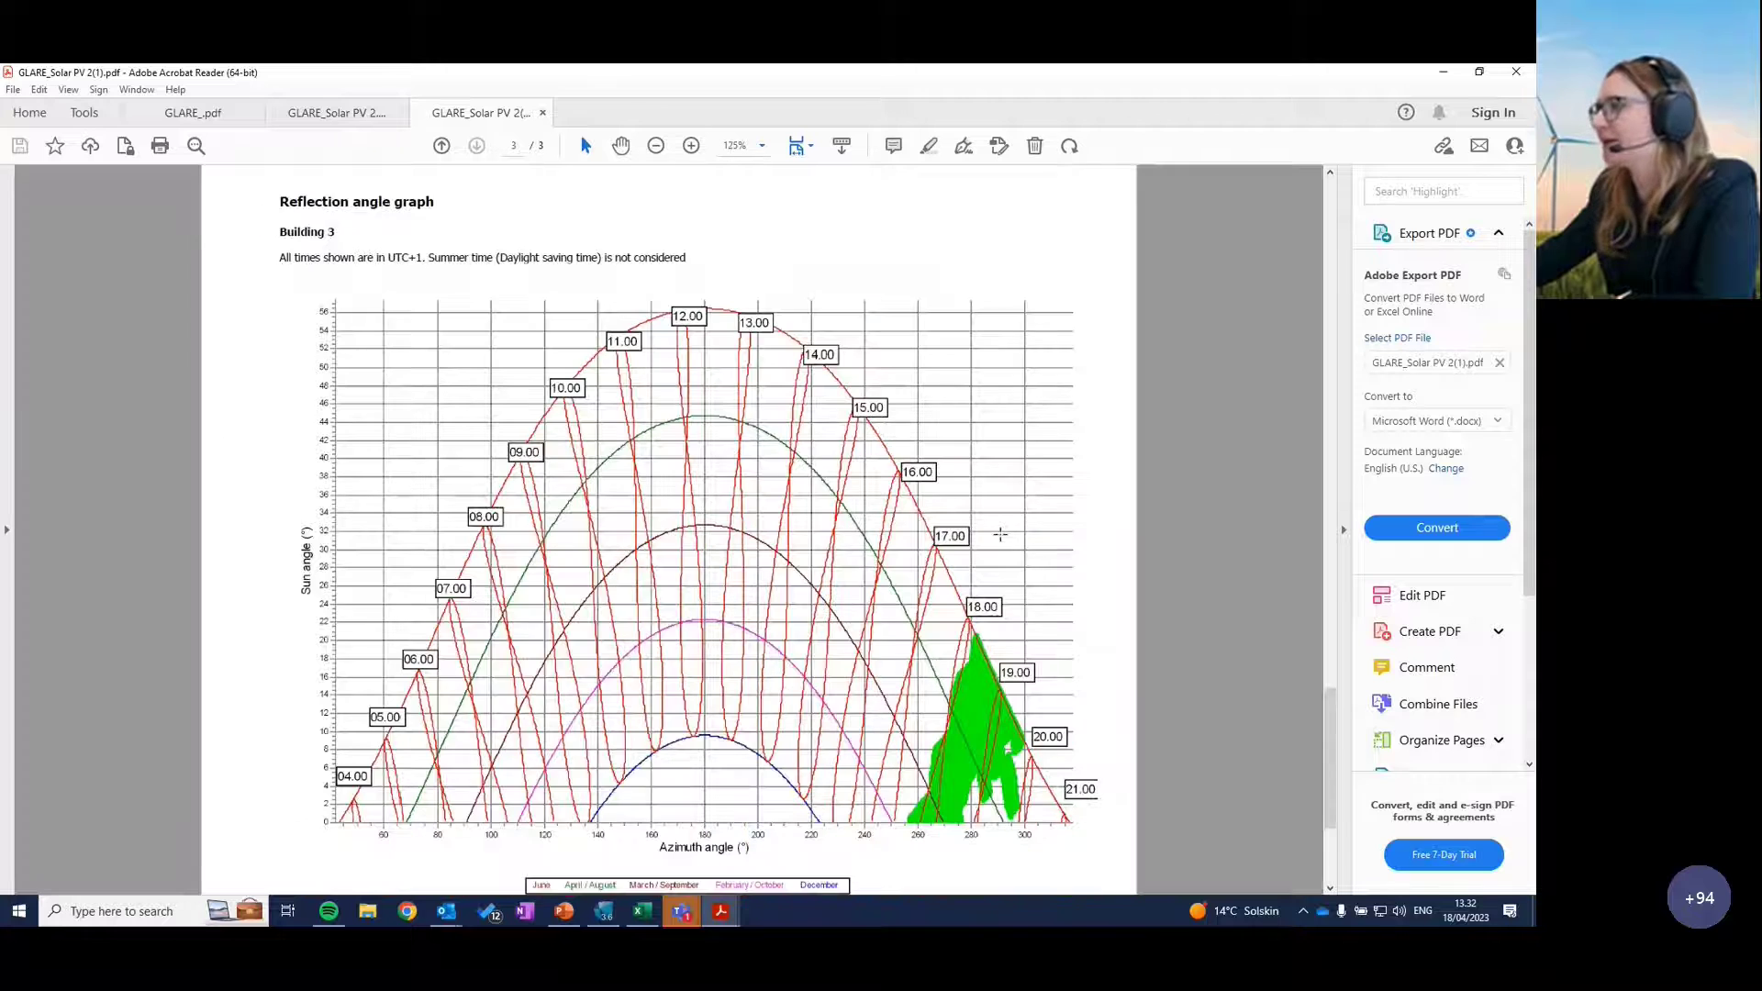
scroll(1106, 633, "down", 1)
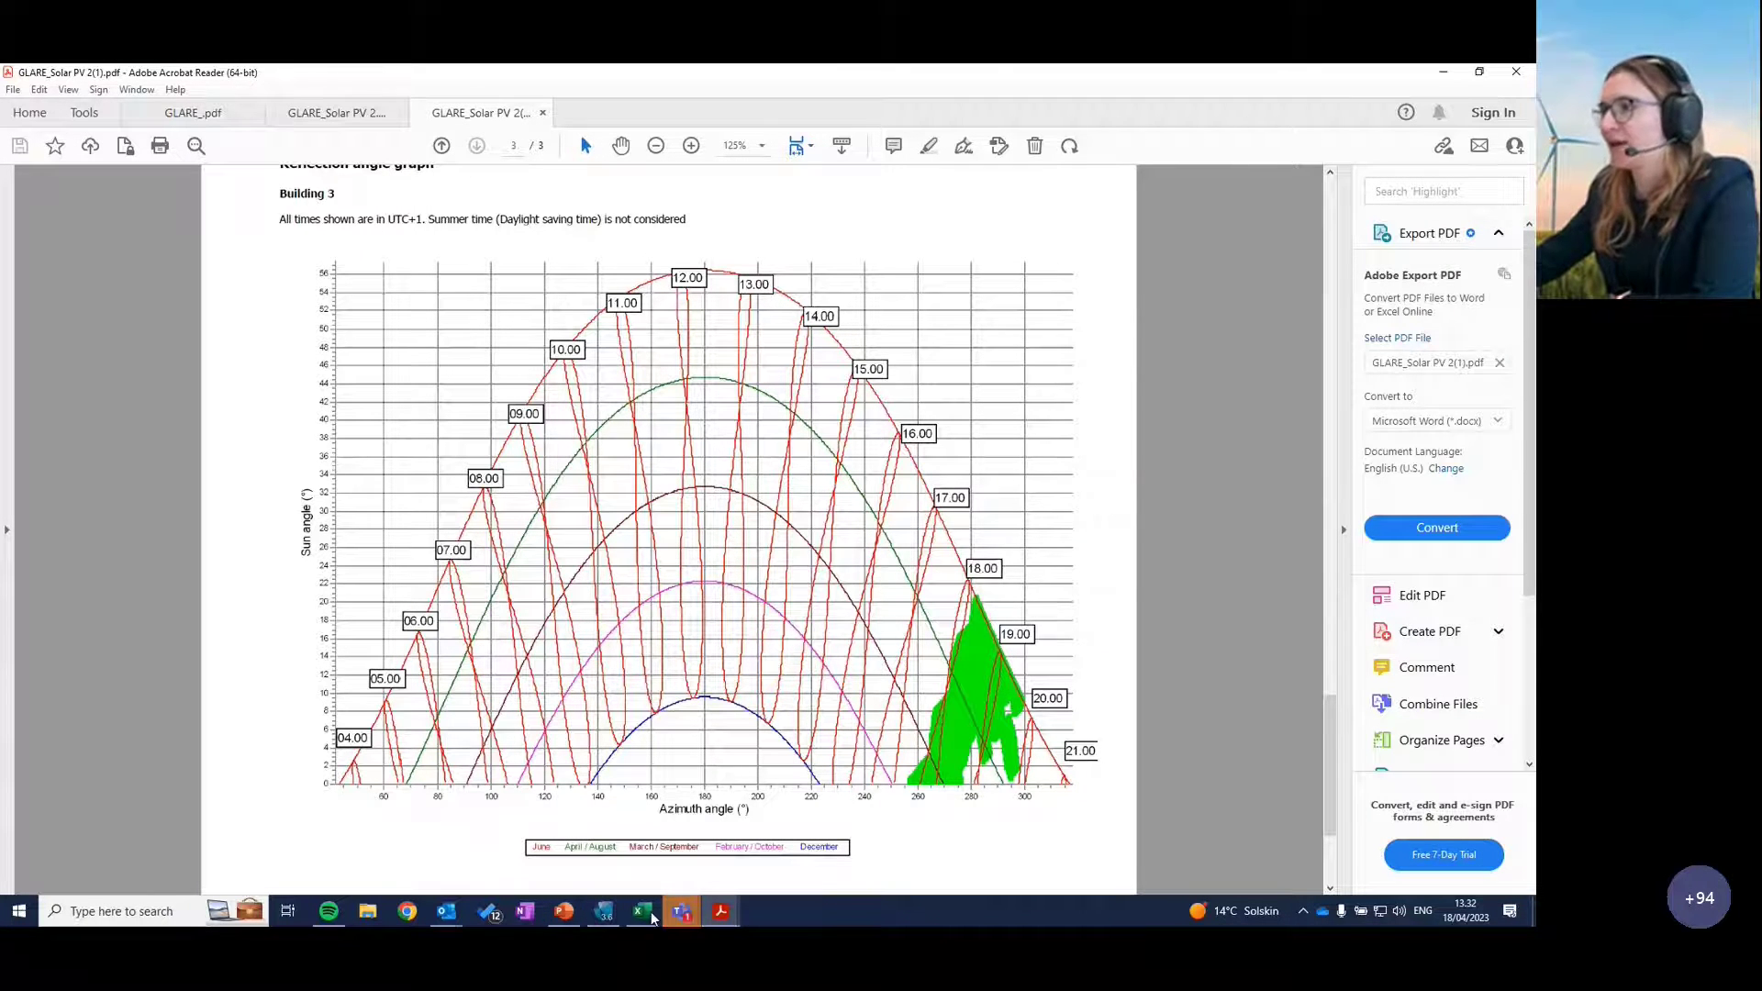
Step: Open the Solar PV 2 occurrence time report from windPRO at 125% and examine the Building 1 glare calendar
left_click(604, 910)
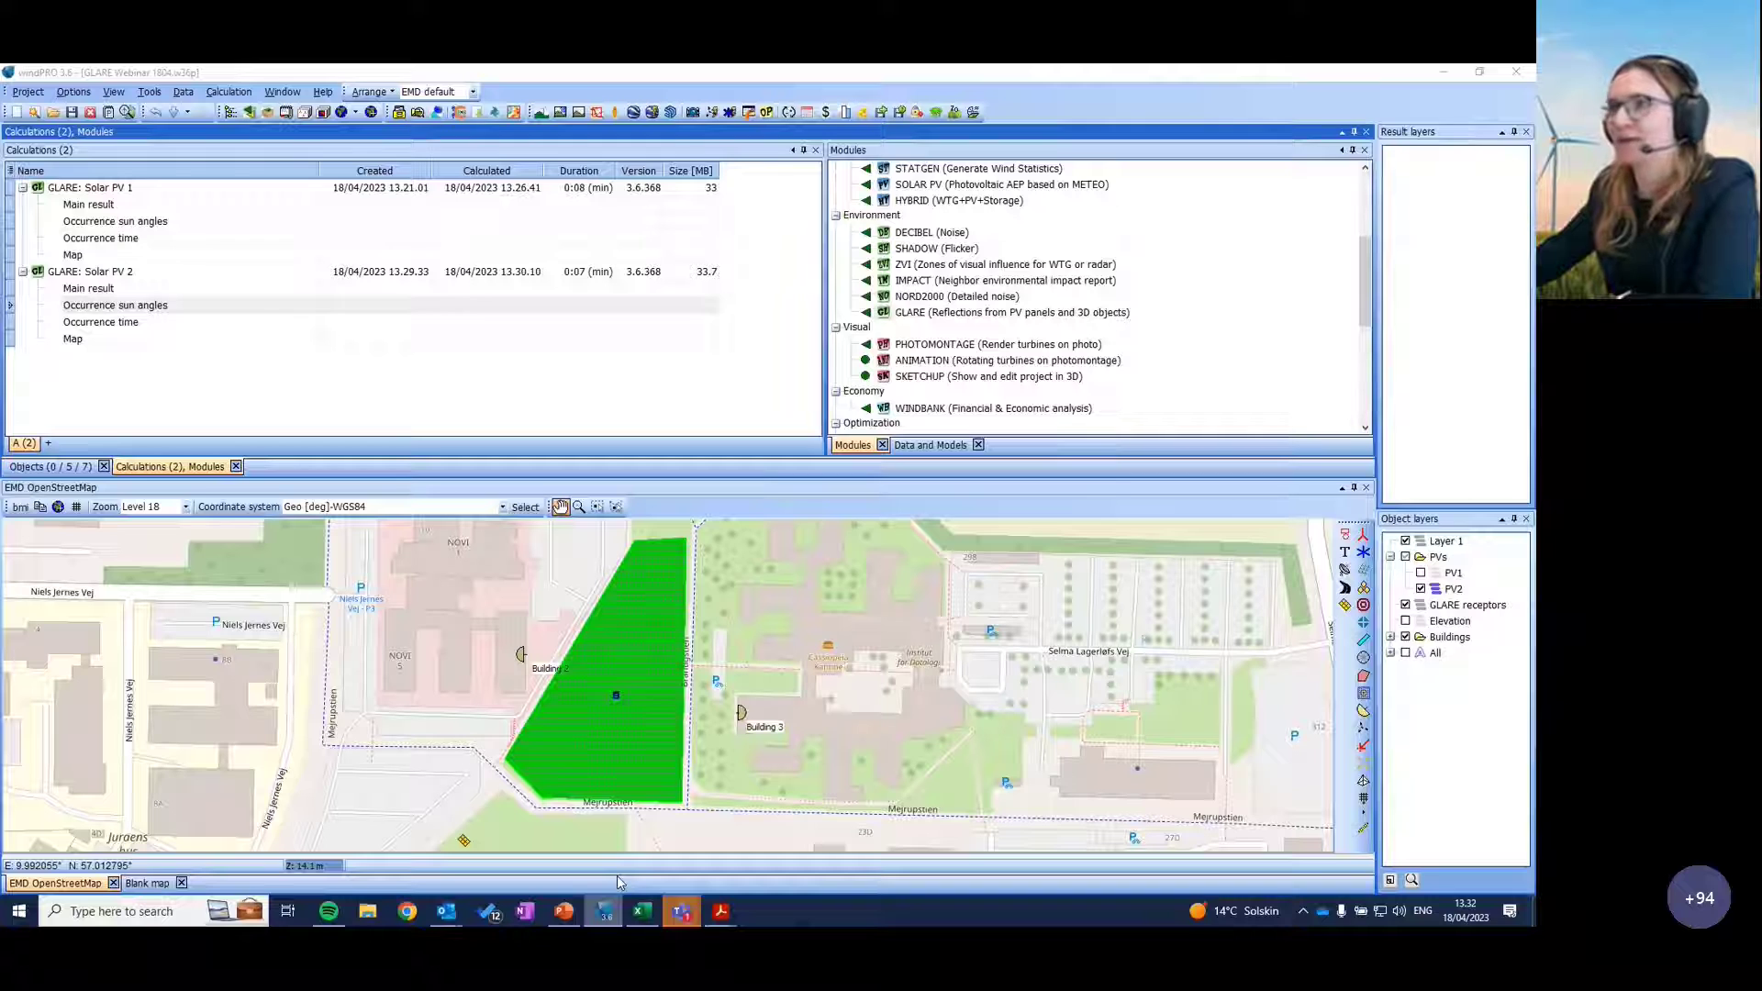
left_click(91, 324)
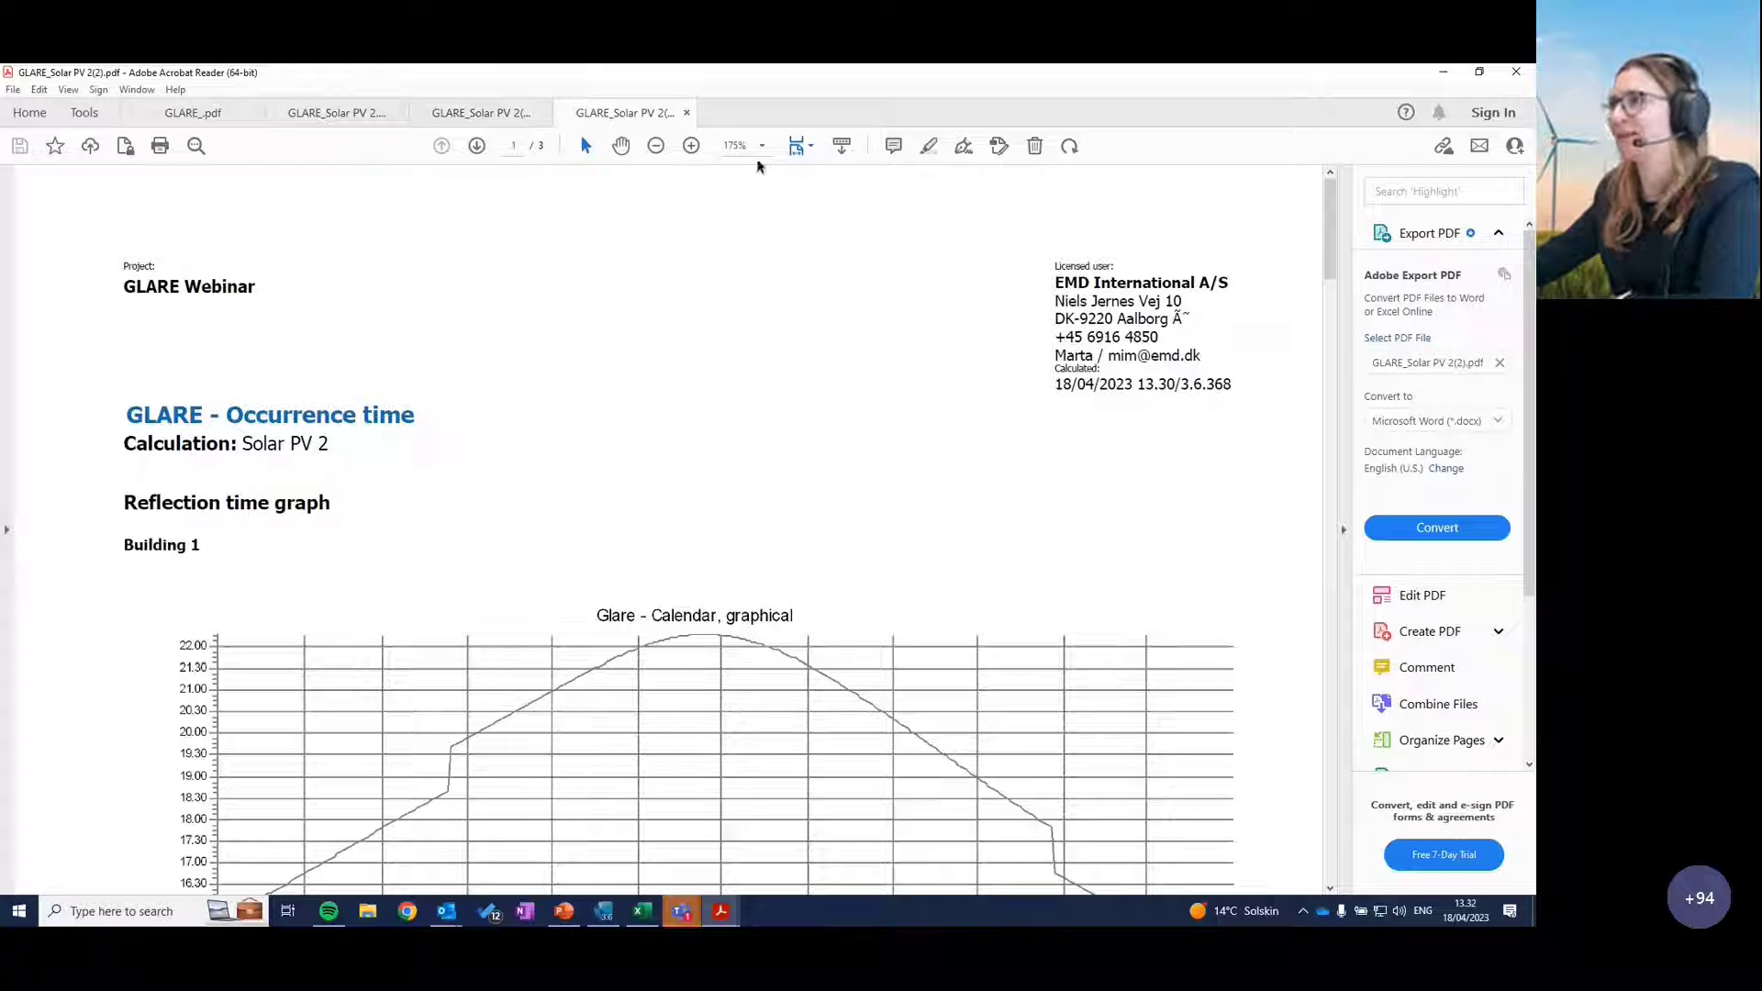
left_click(762, 147)
left_click(816, 286)
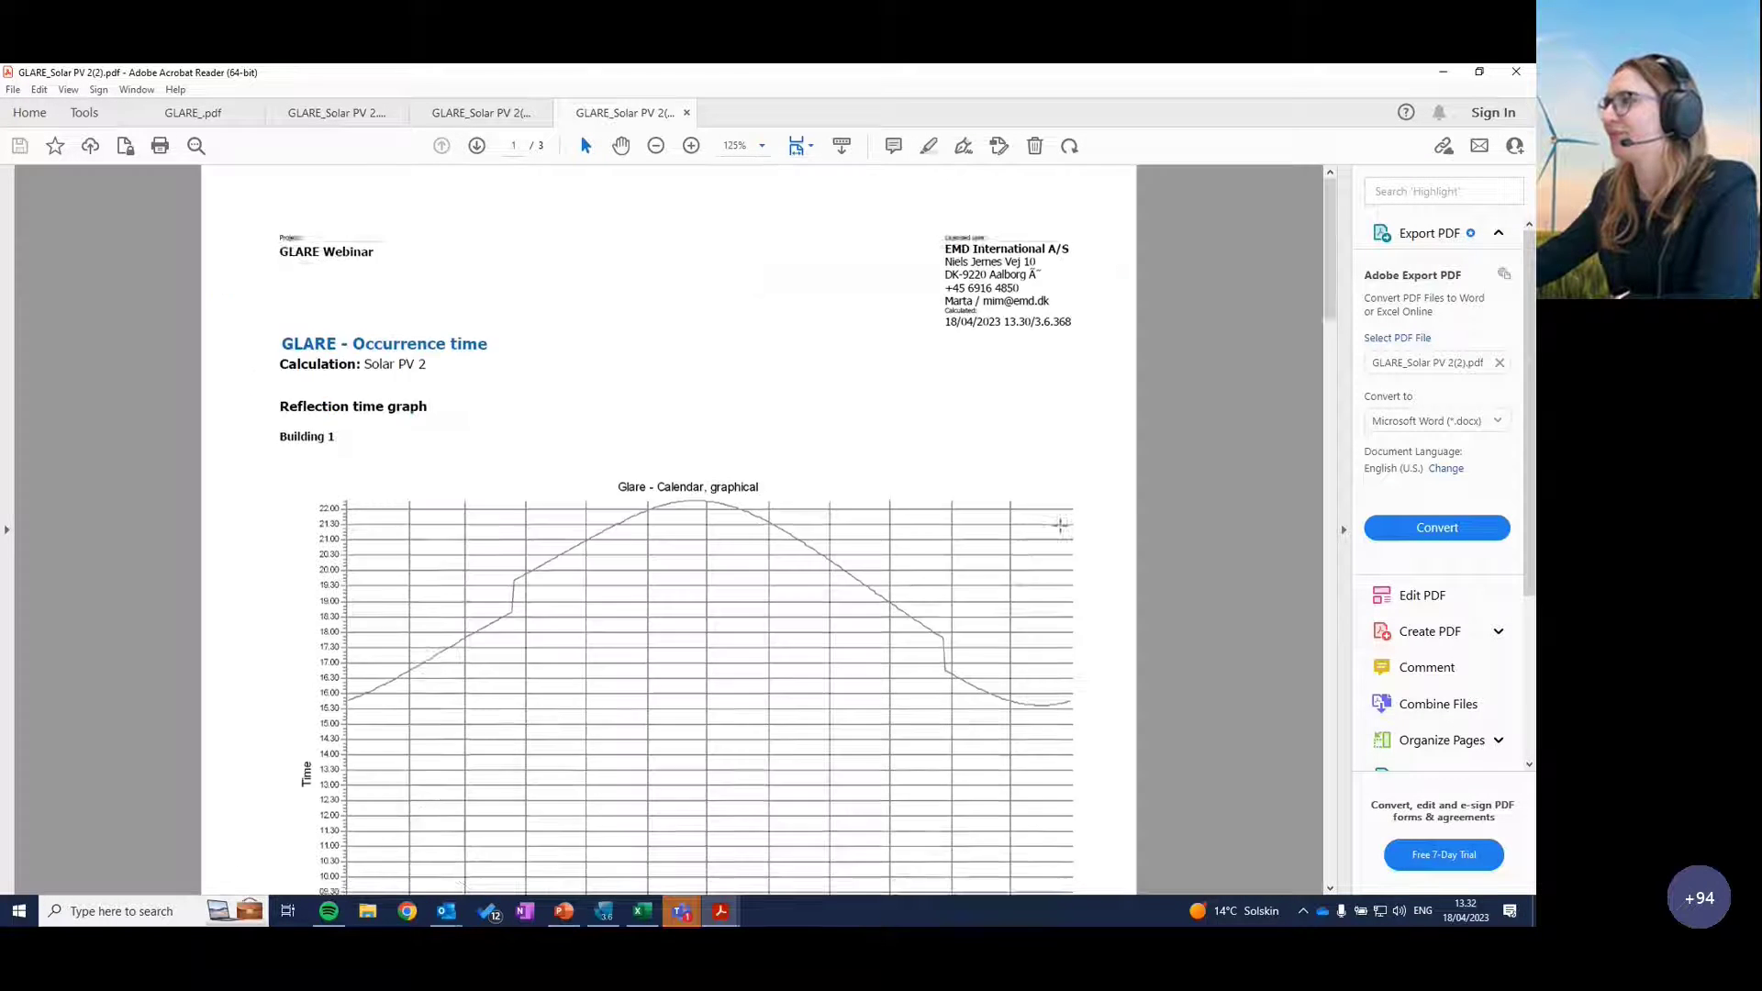
scroll(199, 303, "down", 3)
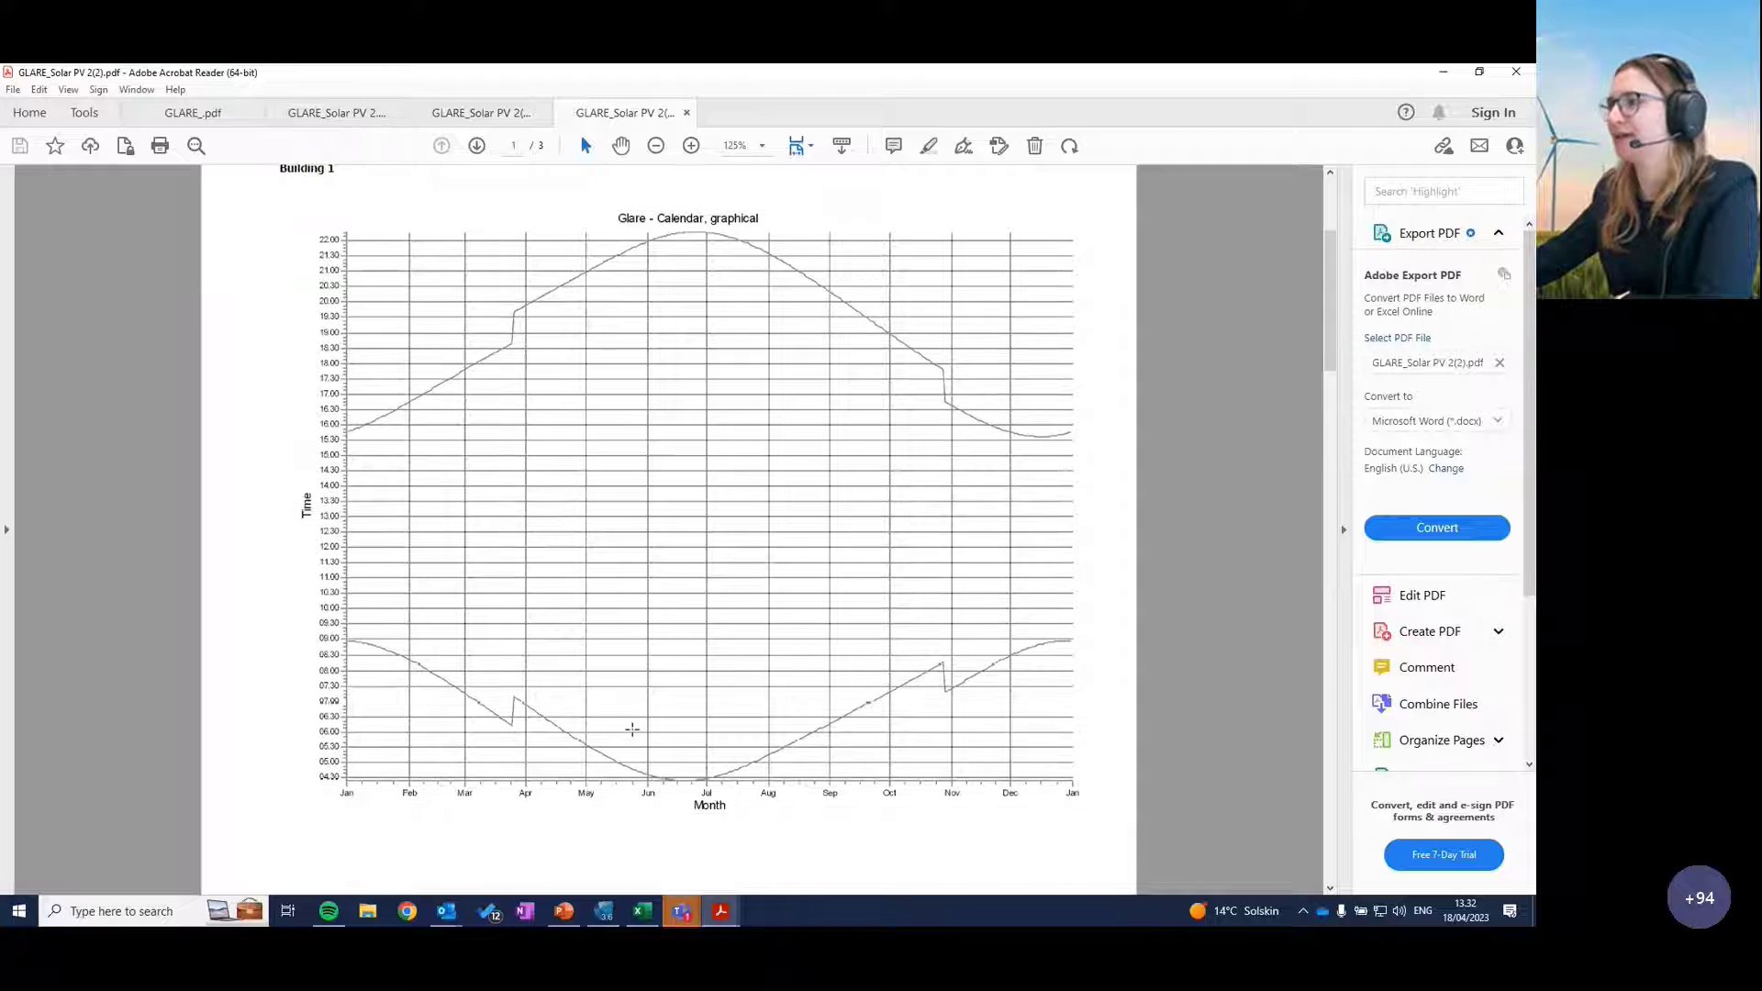
Step: Examine the months and times of day with glare in the Building 2 reflection time graph
scroll(829, 594, "down", 5)
scroll(846, 547, "down", 5)
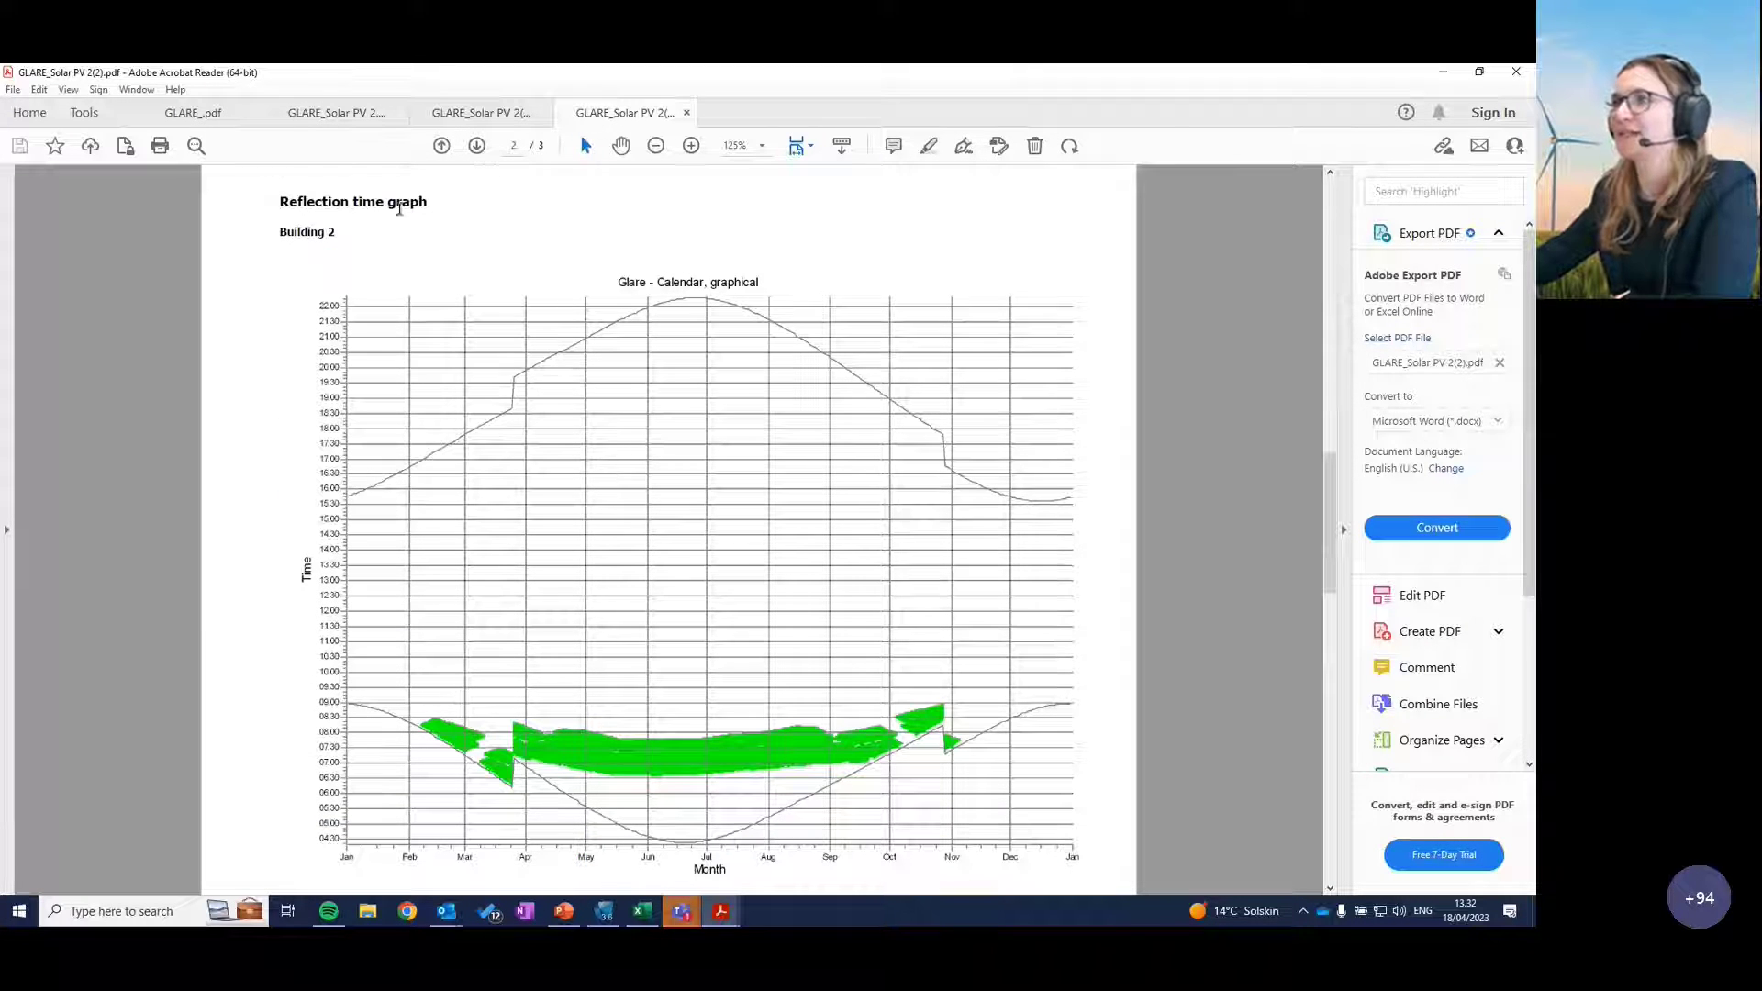
scroll(473, 243, "down", 1)
scroll(472, 243, "up", 1)
scroll(471, 241, "down", 1)
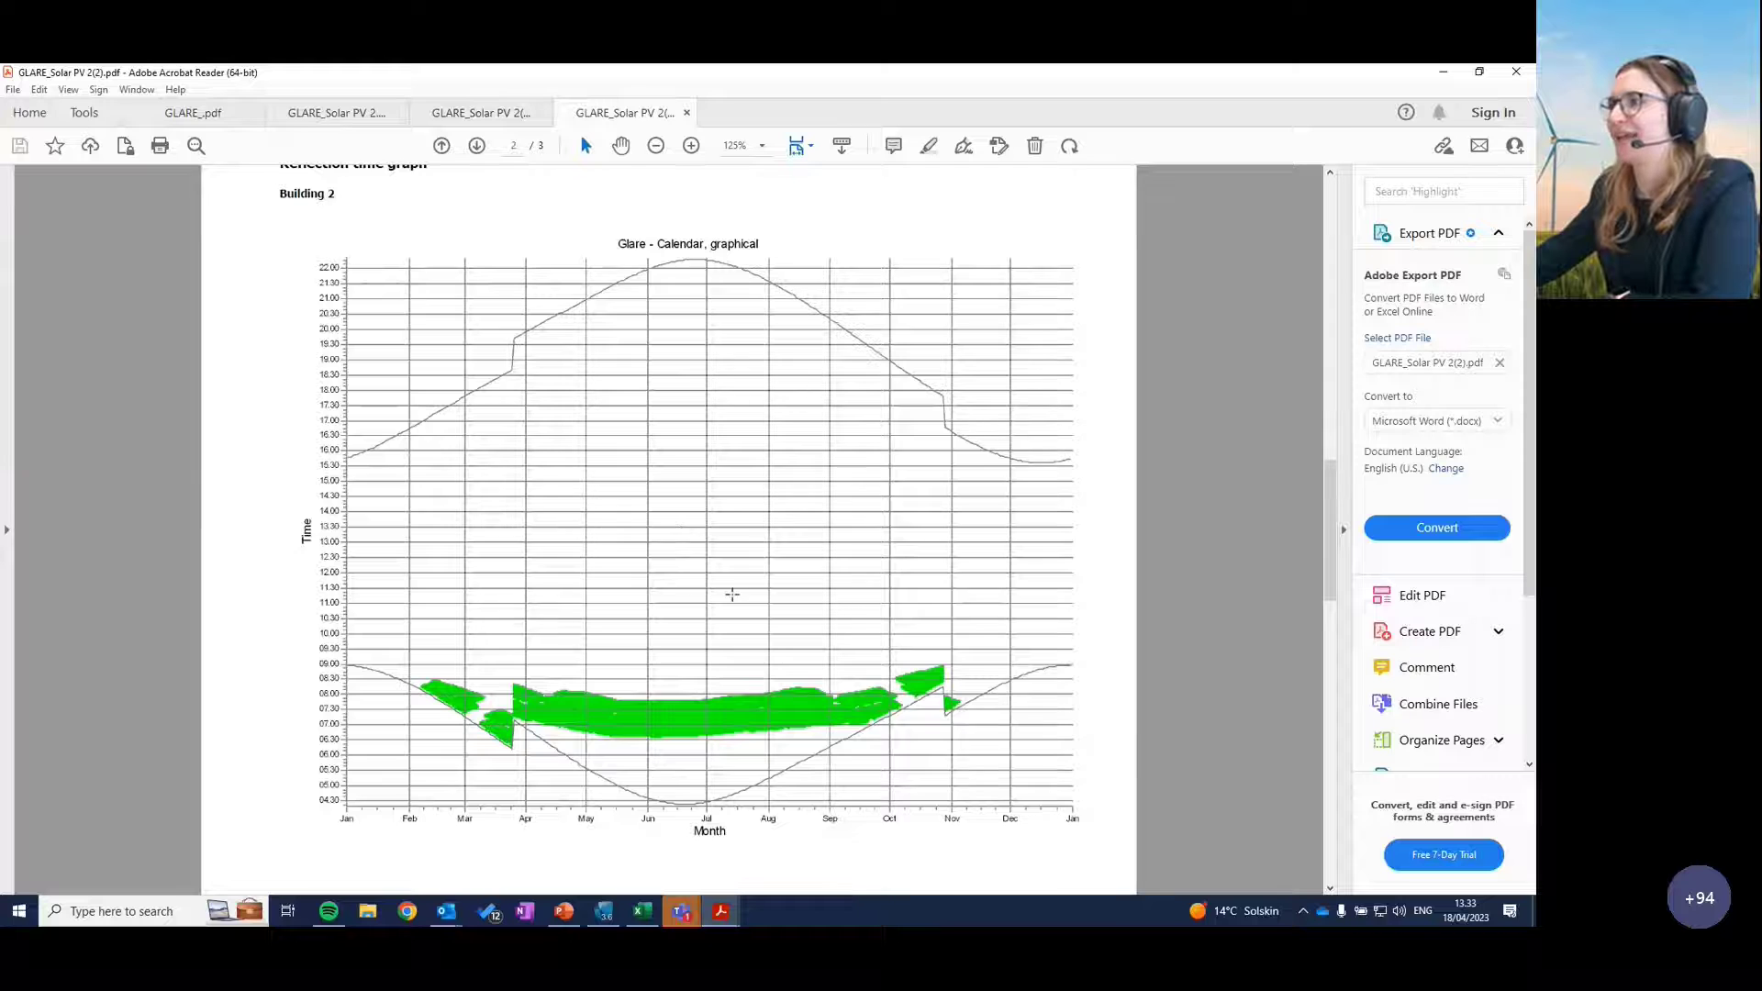
Step: Examine the Building 3 reflection time graph and compare it with the Building 2 graph
scroll(729, 597, "down", 10)
scroll(732, 600, "down", 10)
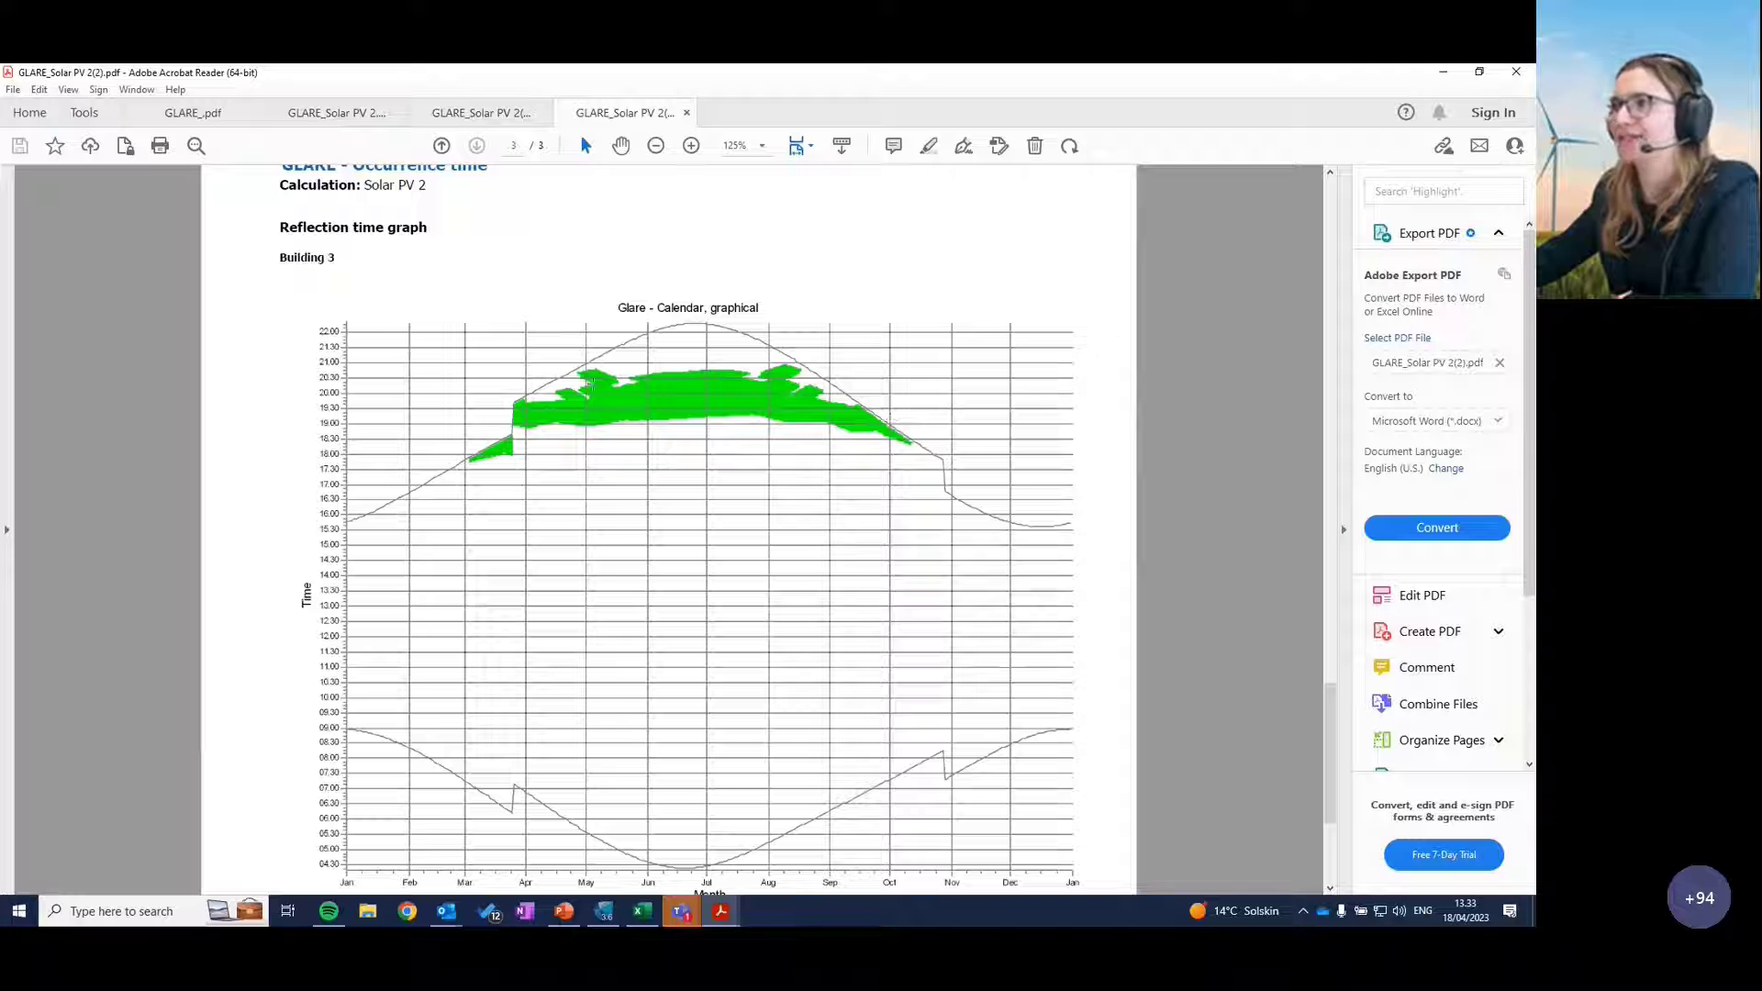
scroll(677, 598, "down", 1)
scroll(676, 602, "up", 2)
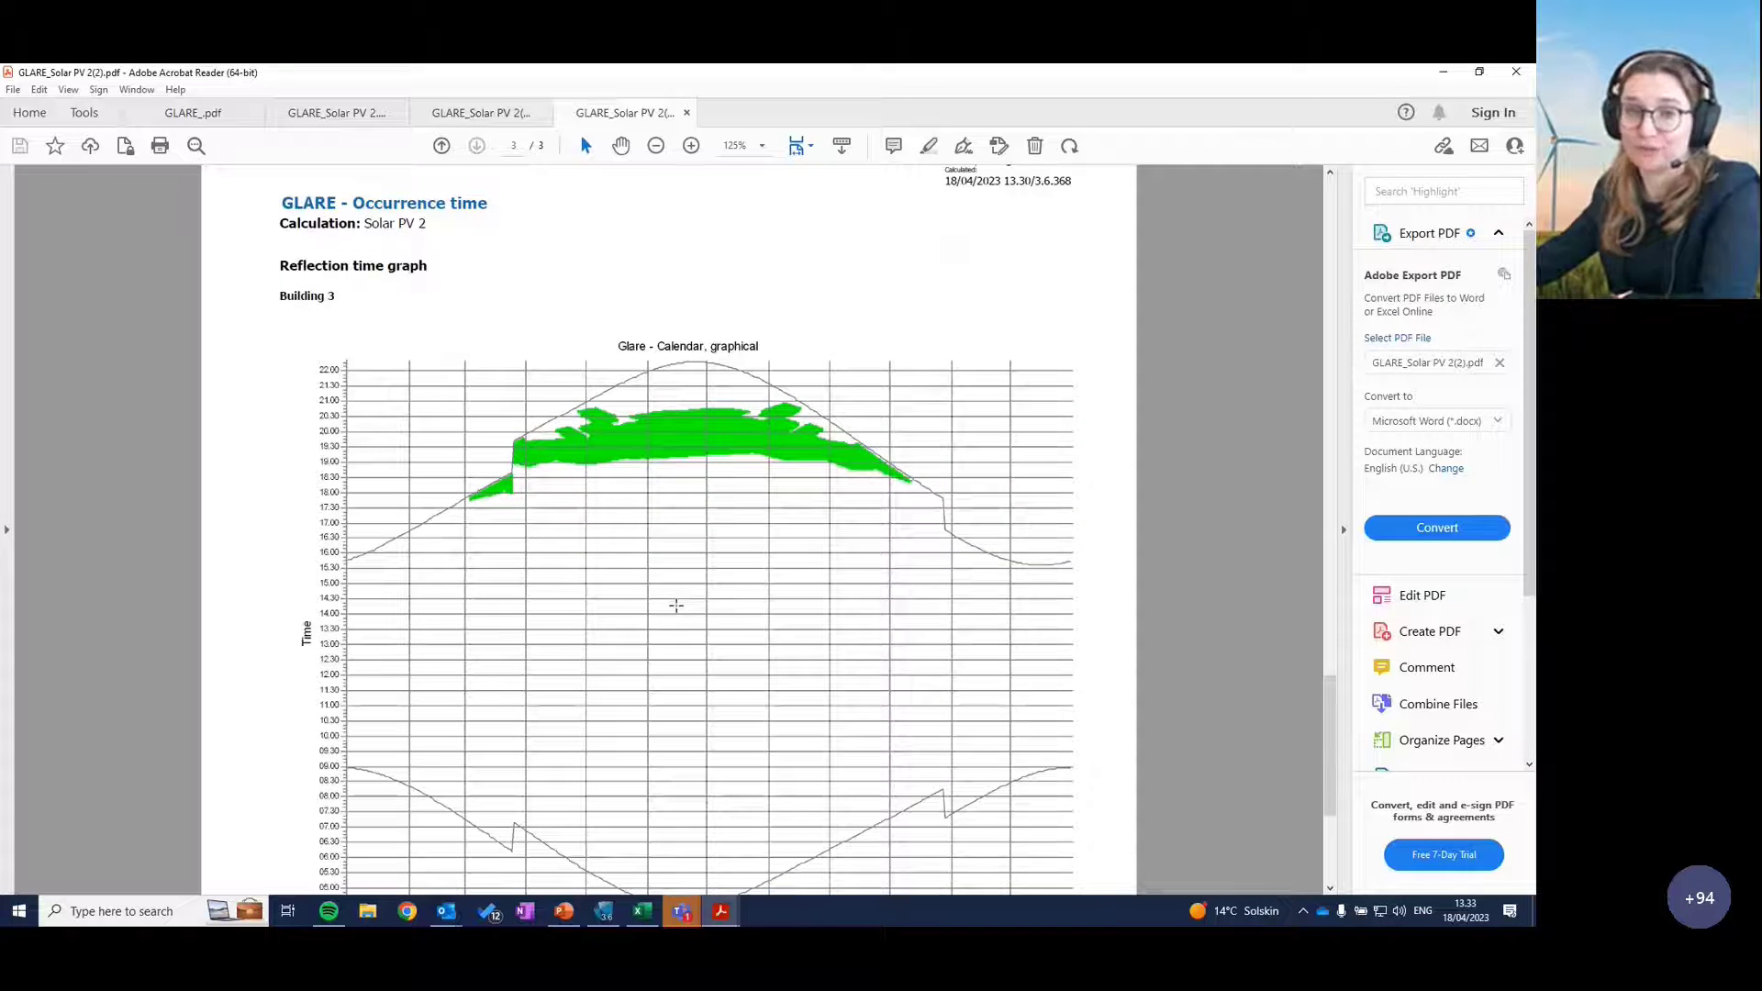
scroll(676, 605, "up", 5)
scroll(672, 613, "up", 17)
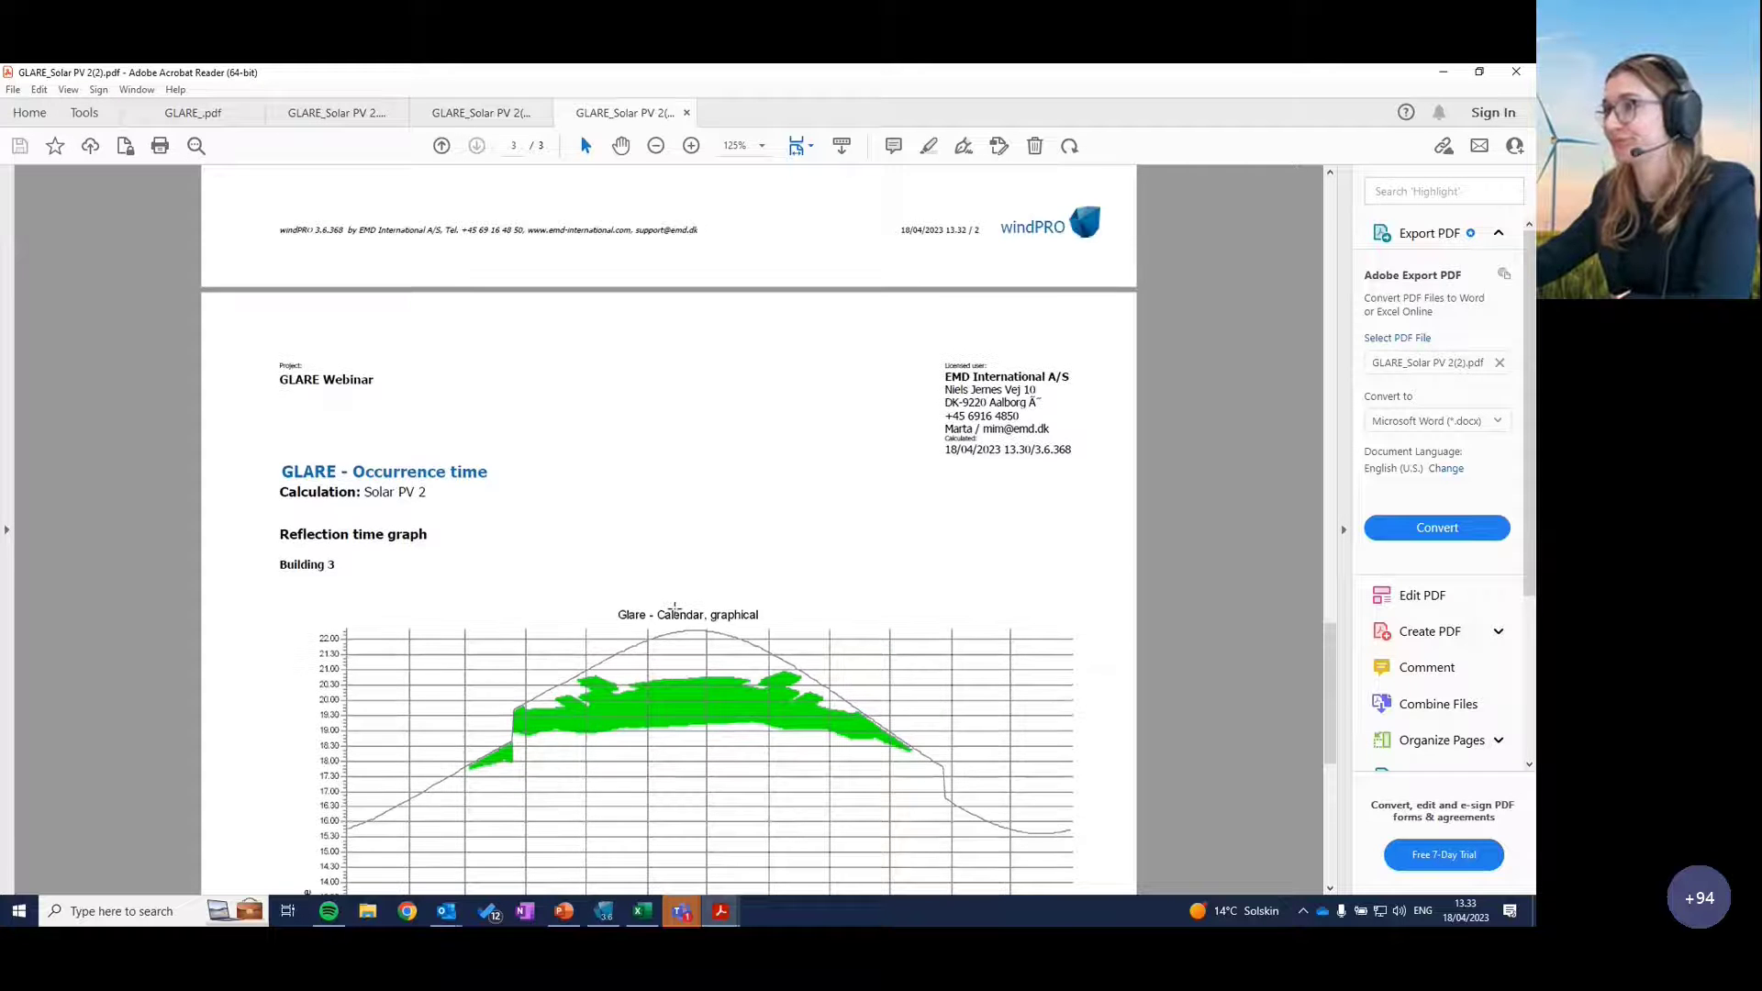
scroll(672, 615, "up", 2)
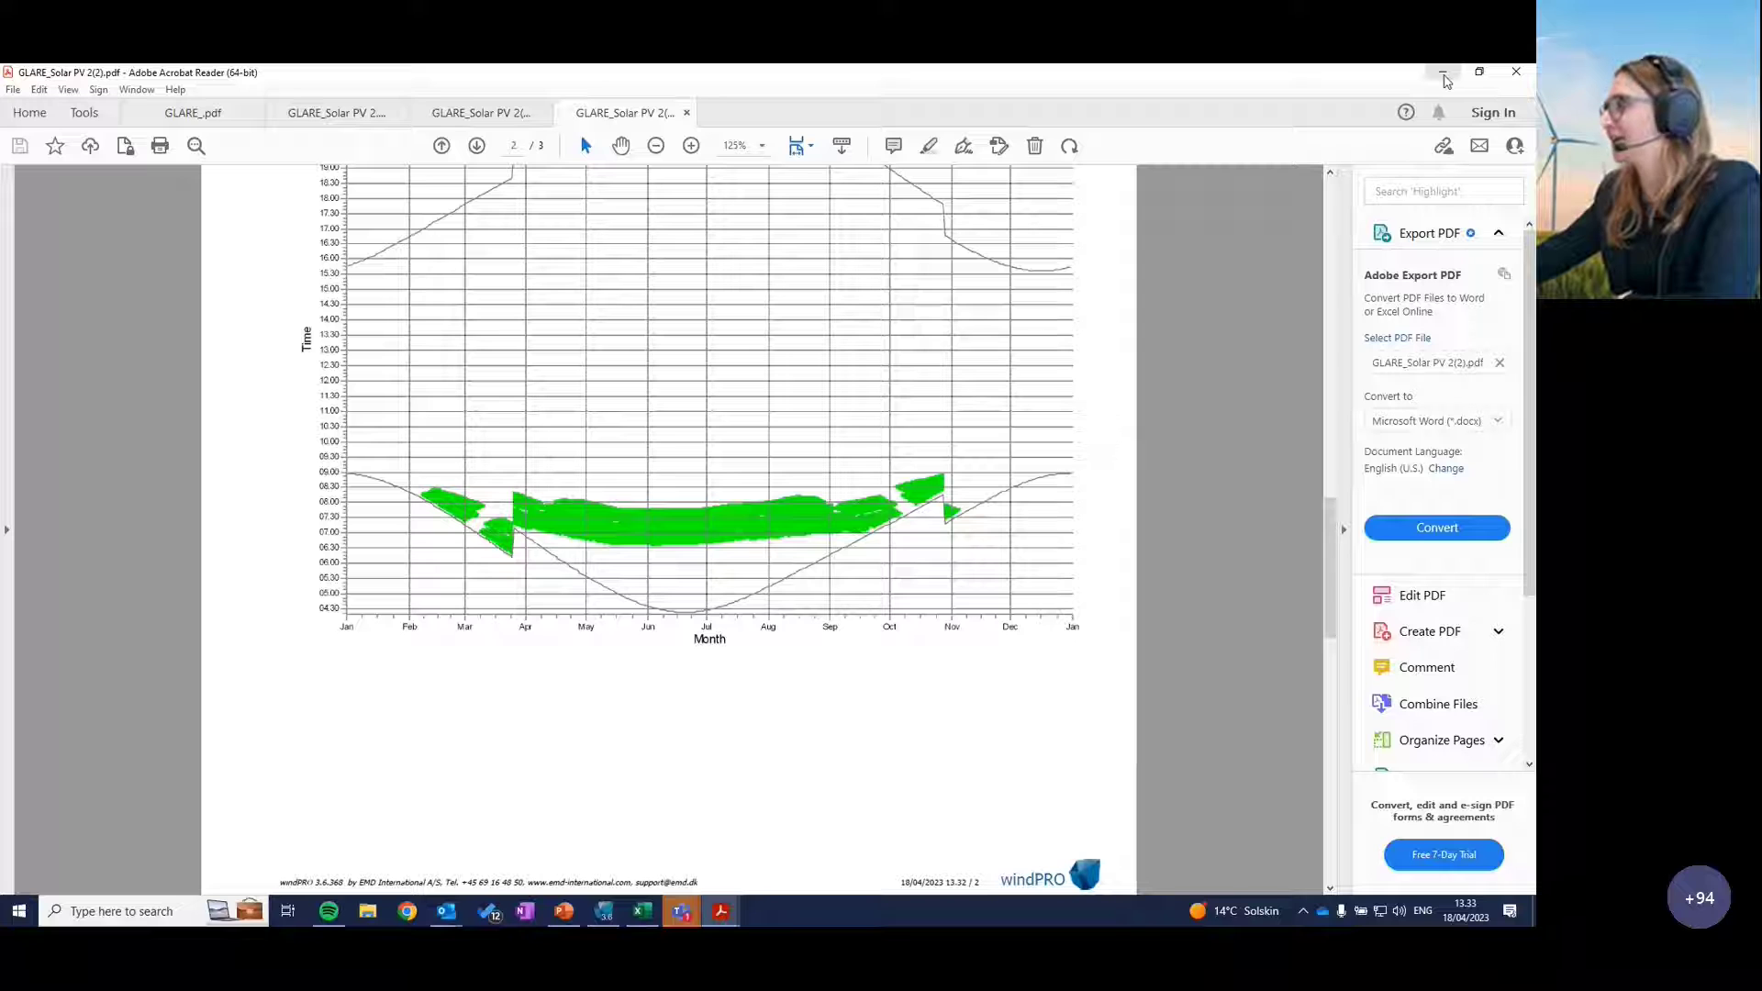
left_click(1444, 78)
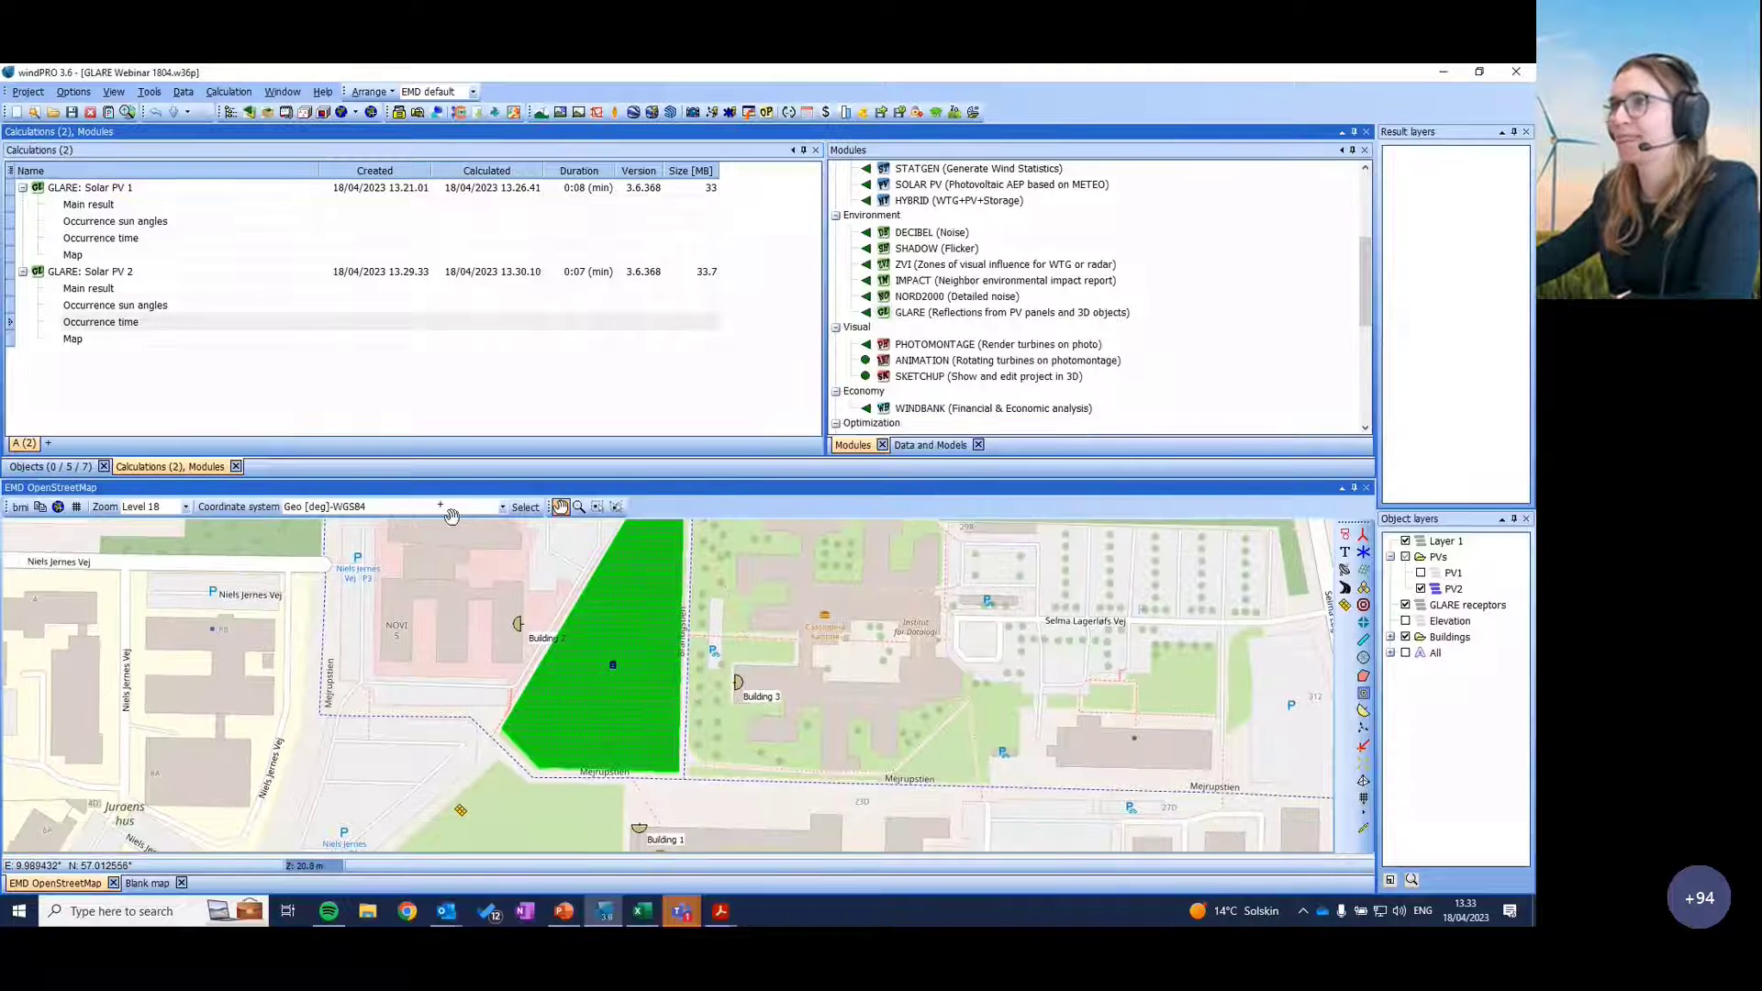
Step: Open the Solar PV 2 map report and examine which panel rows cause glare at each receptor, then return to windPRO
left_click(92, 338)
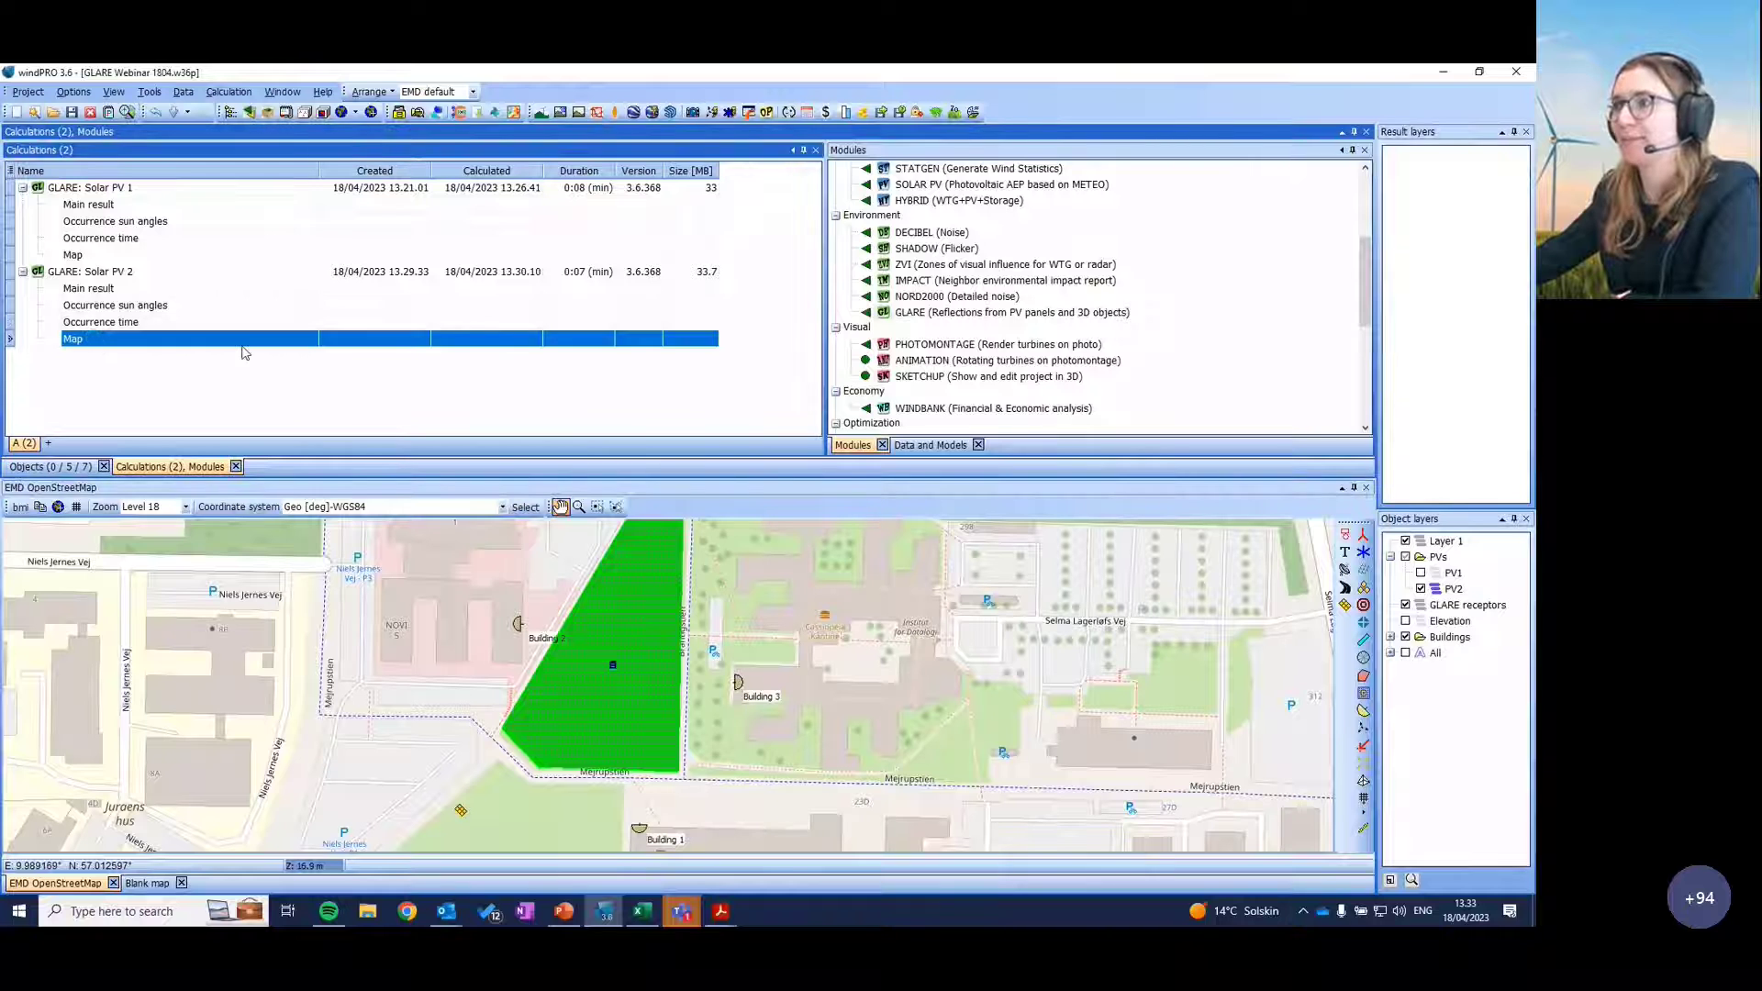
scroll(916, 638, "down", 10)
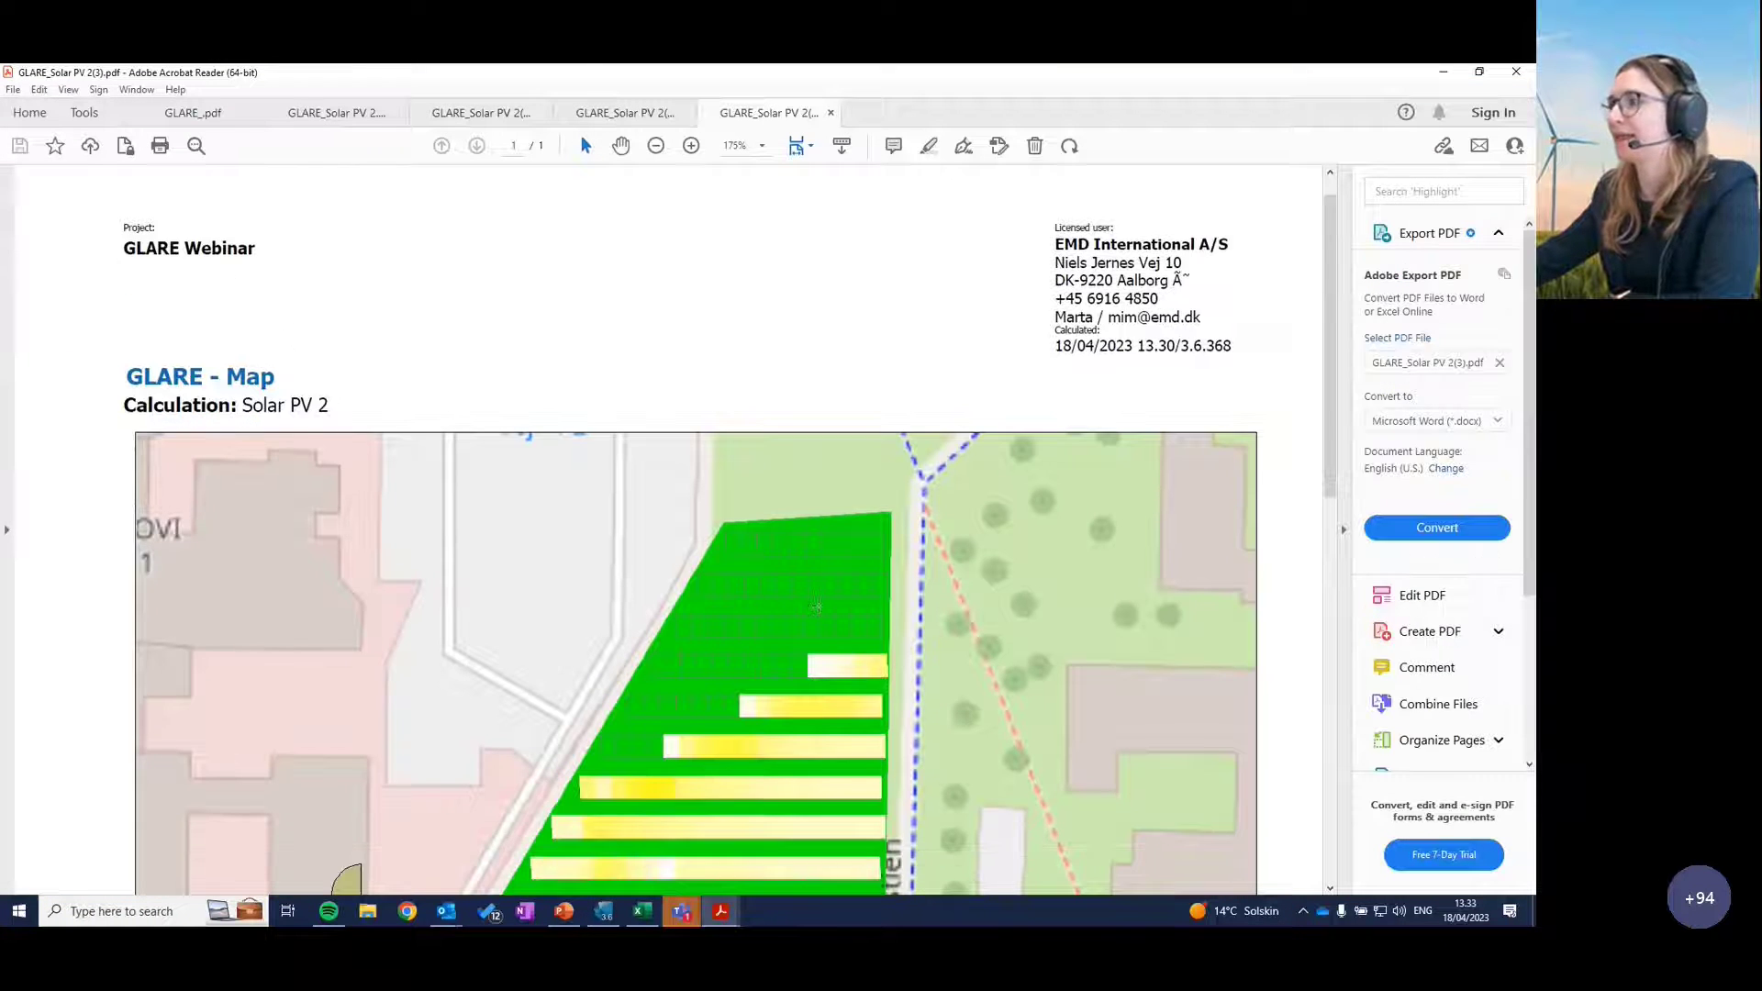
scroll(916, 637, "down", 1)
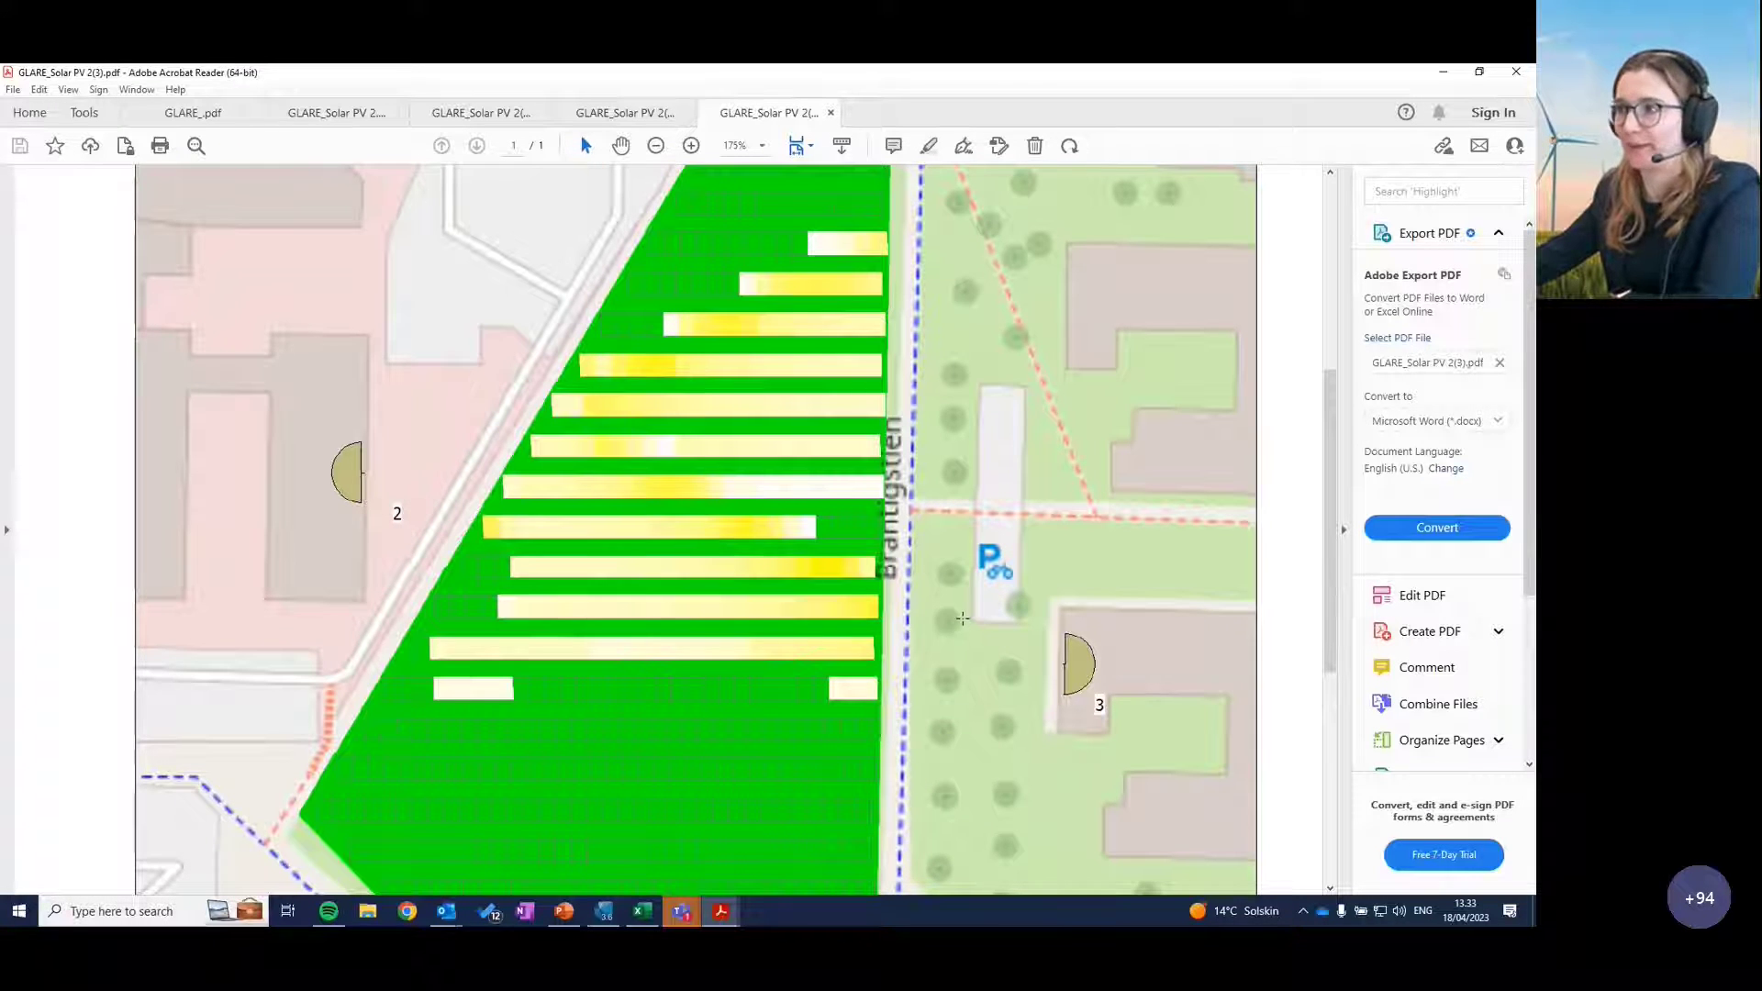
scroll(955, 567, "down", 1)
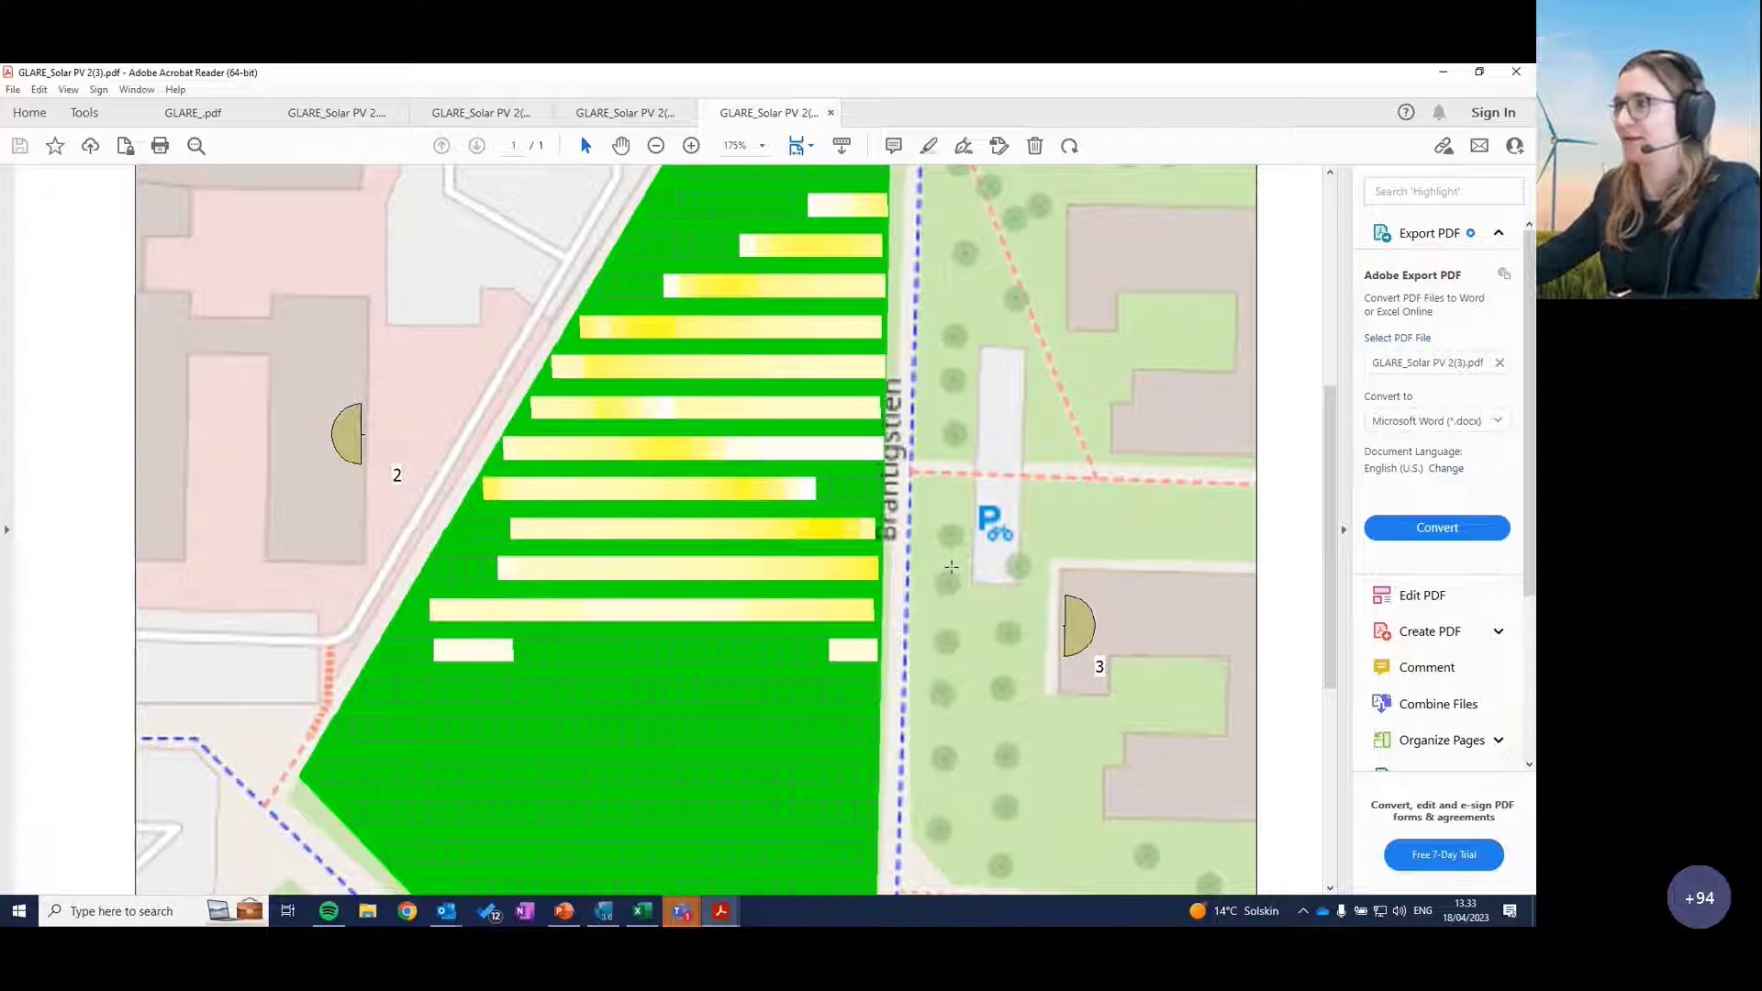
scroll(705, 499, "down", 9)
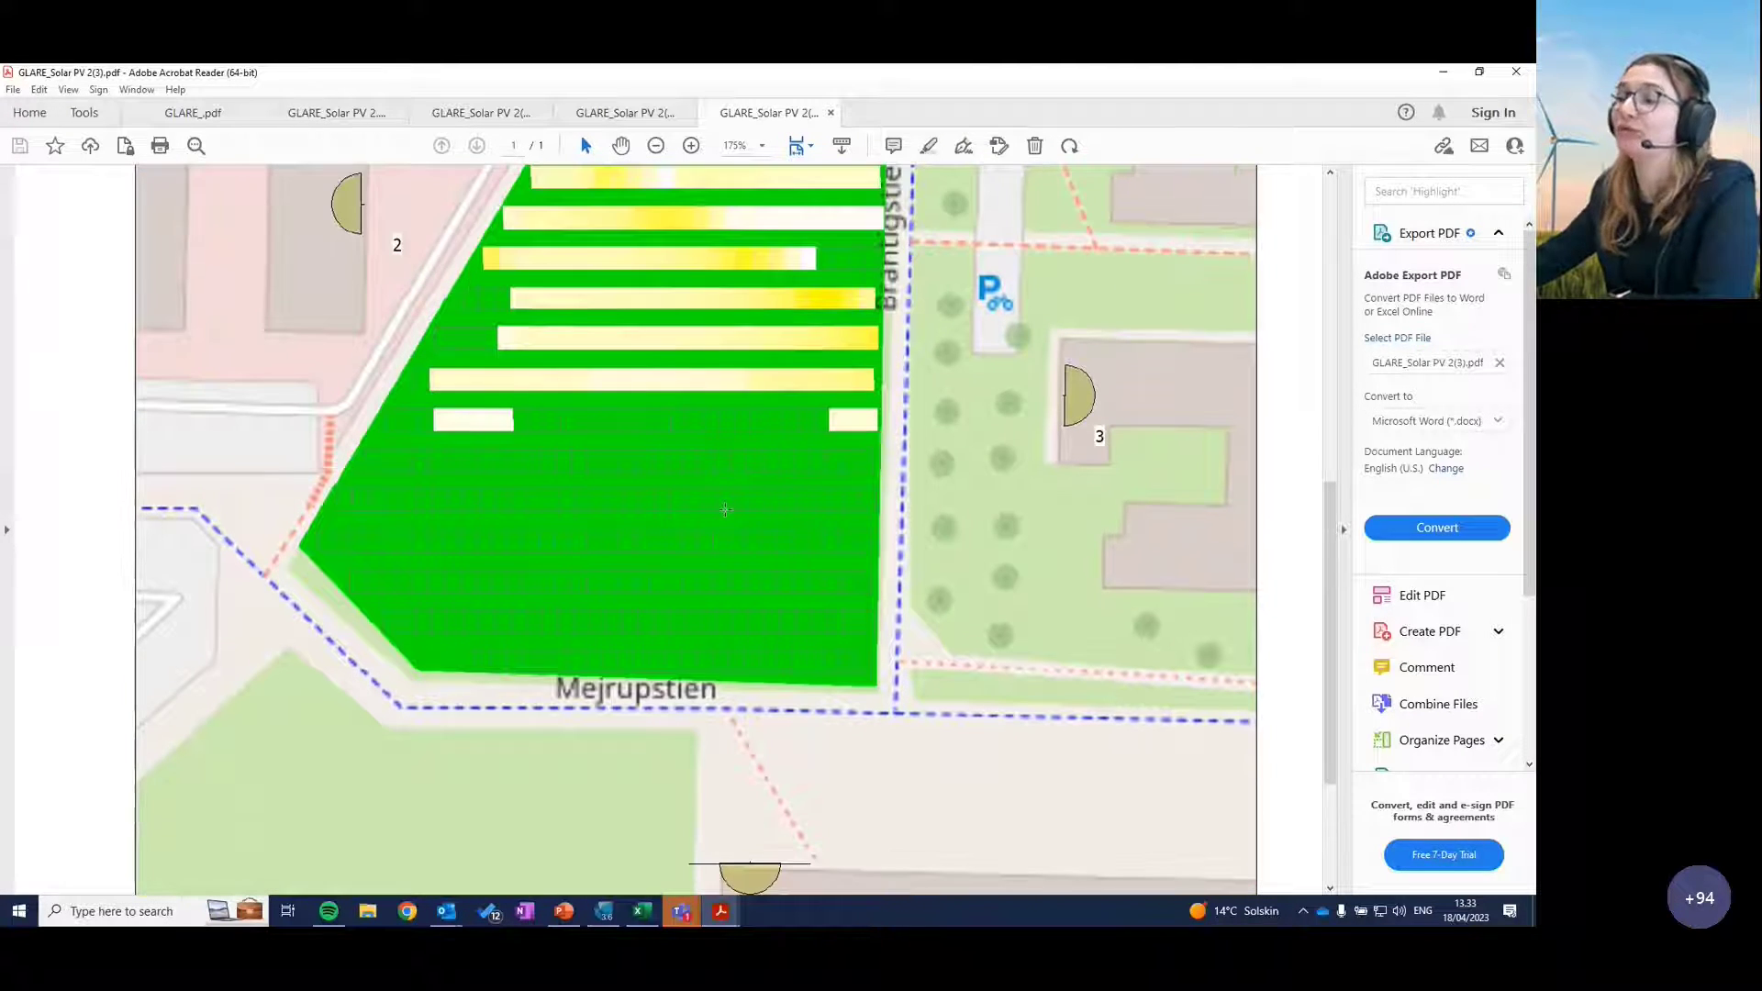
scroll(746, 751, "up", 6)
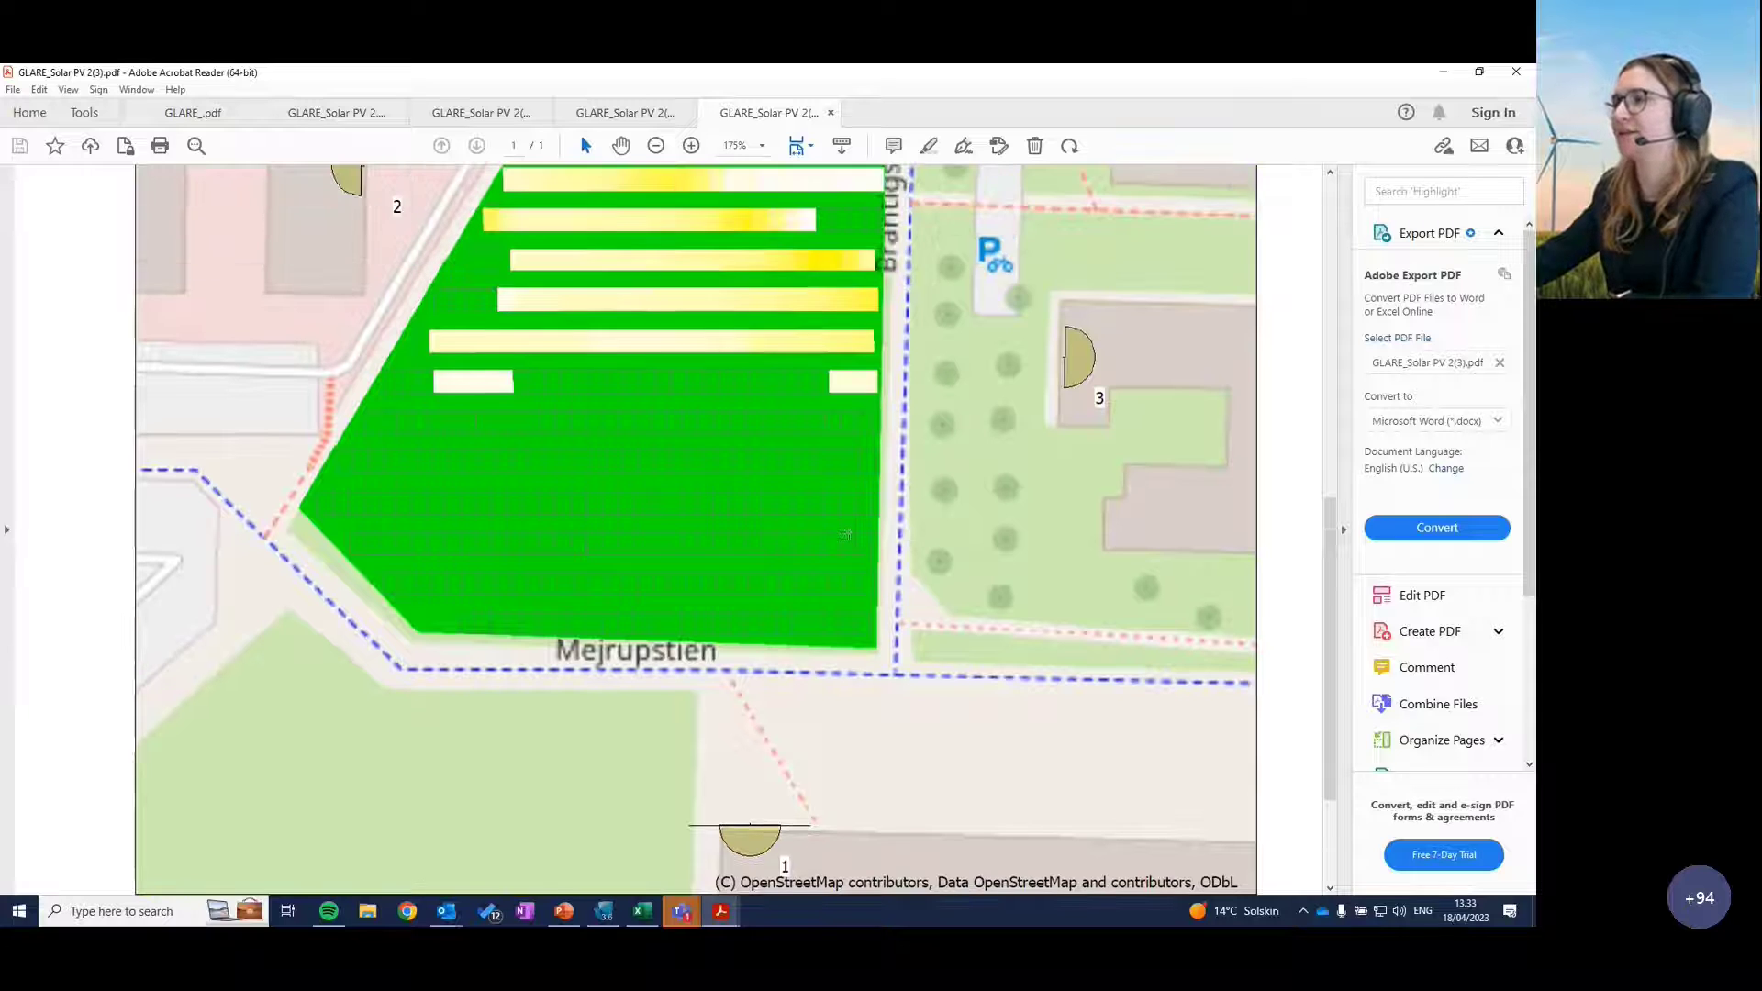
scroll(848, 539, "up", 3)
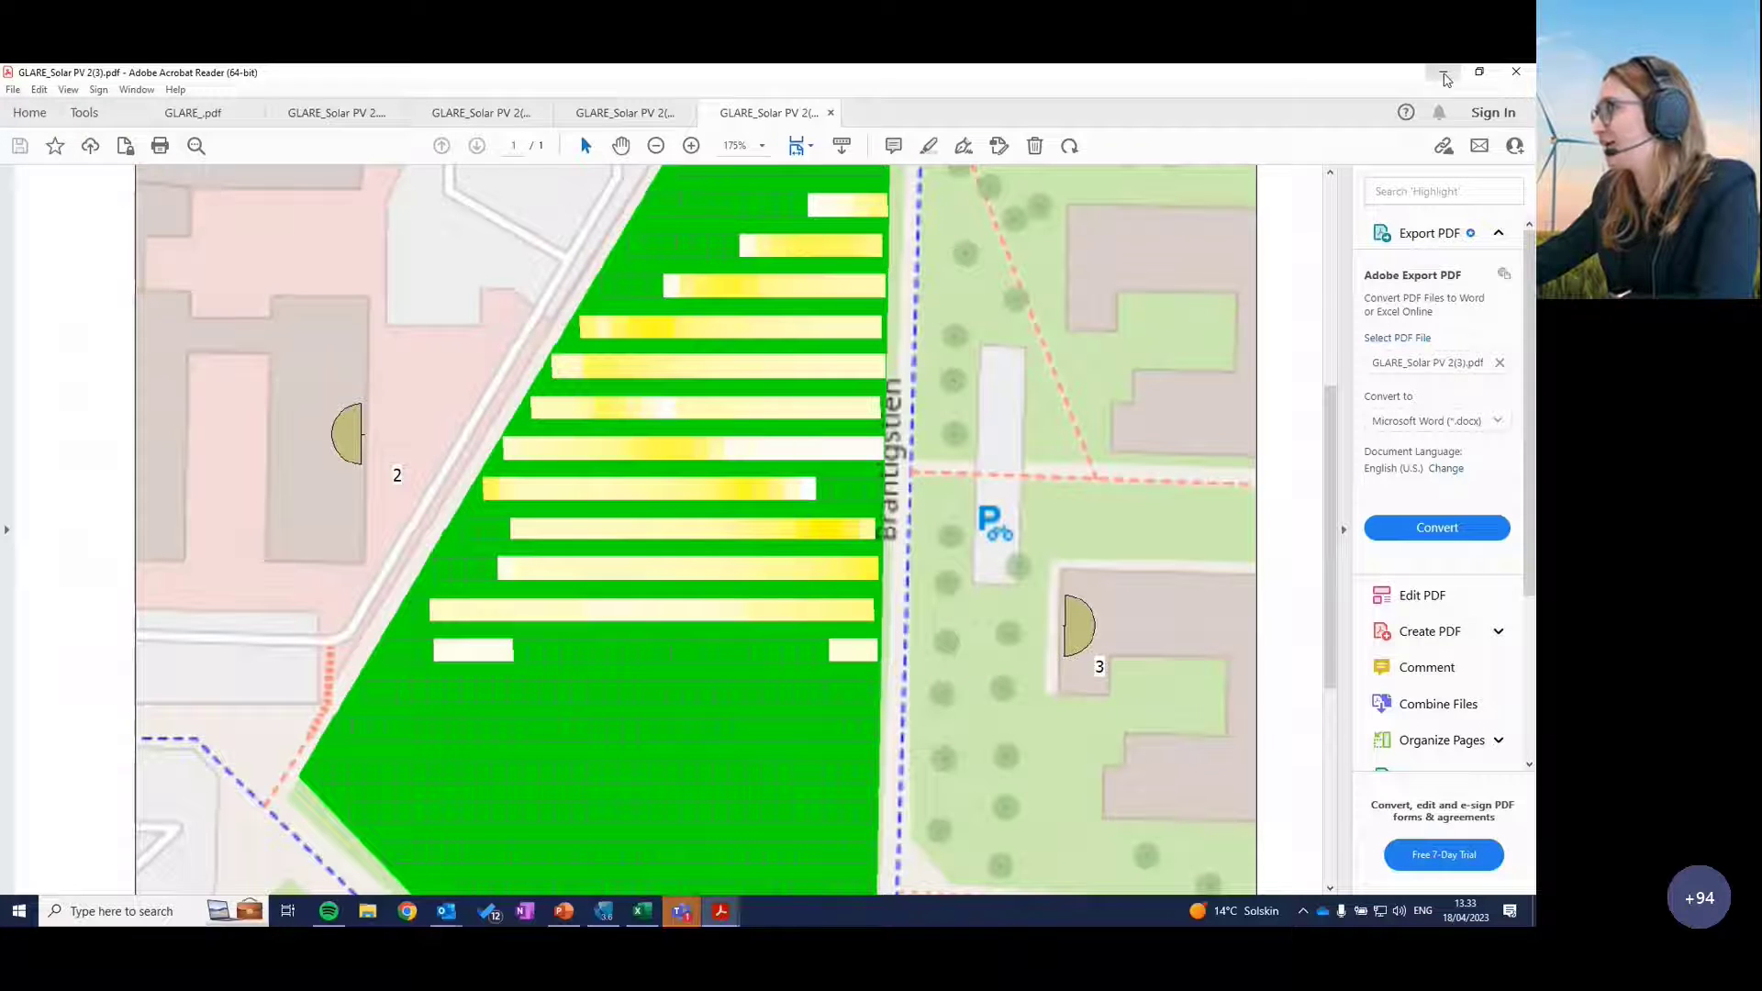
left_click(1443, 73)
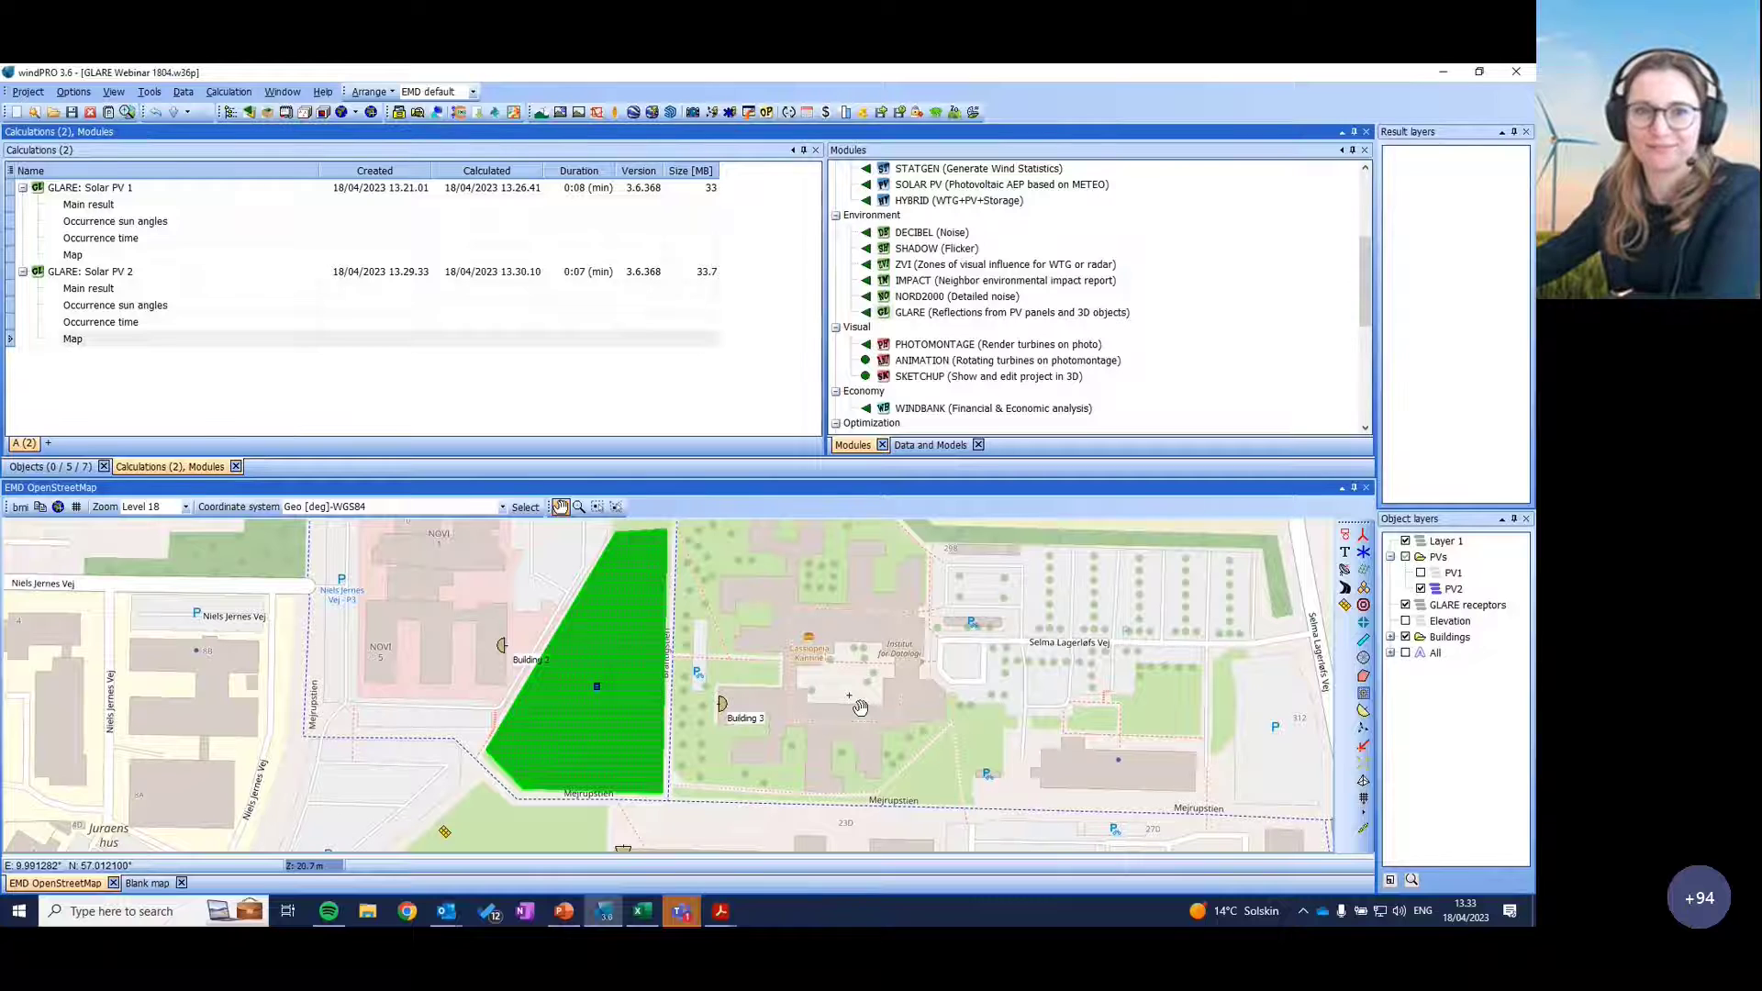
left_click_drag(860, 708, 871, 673)
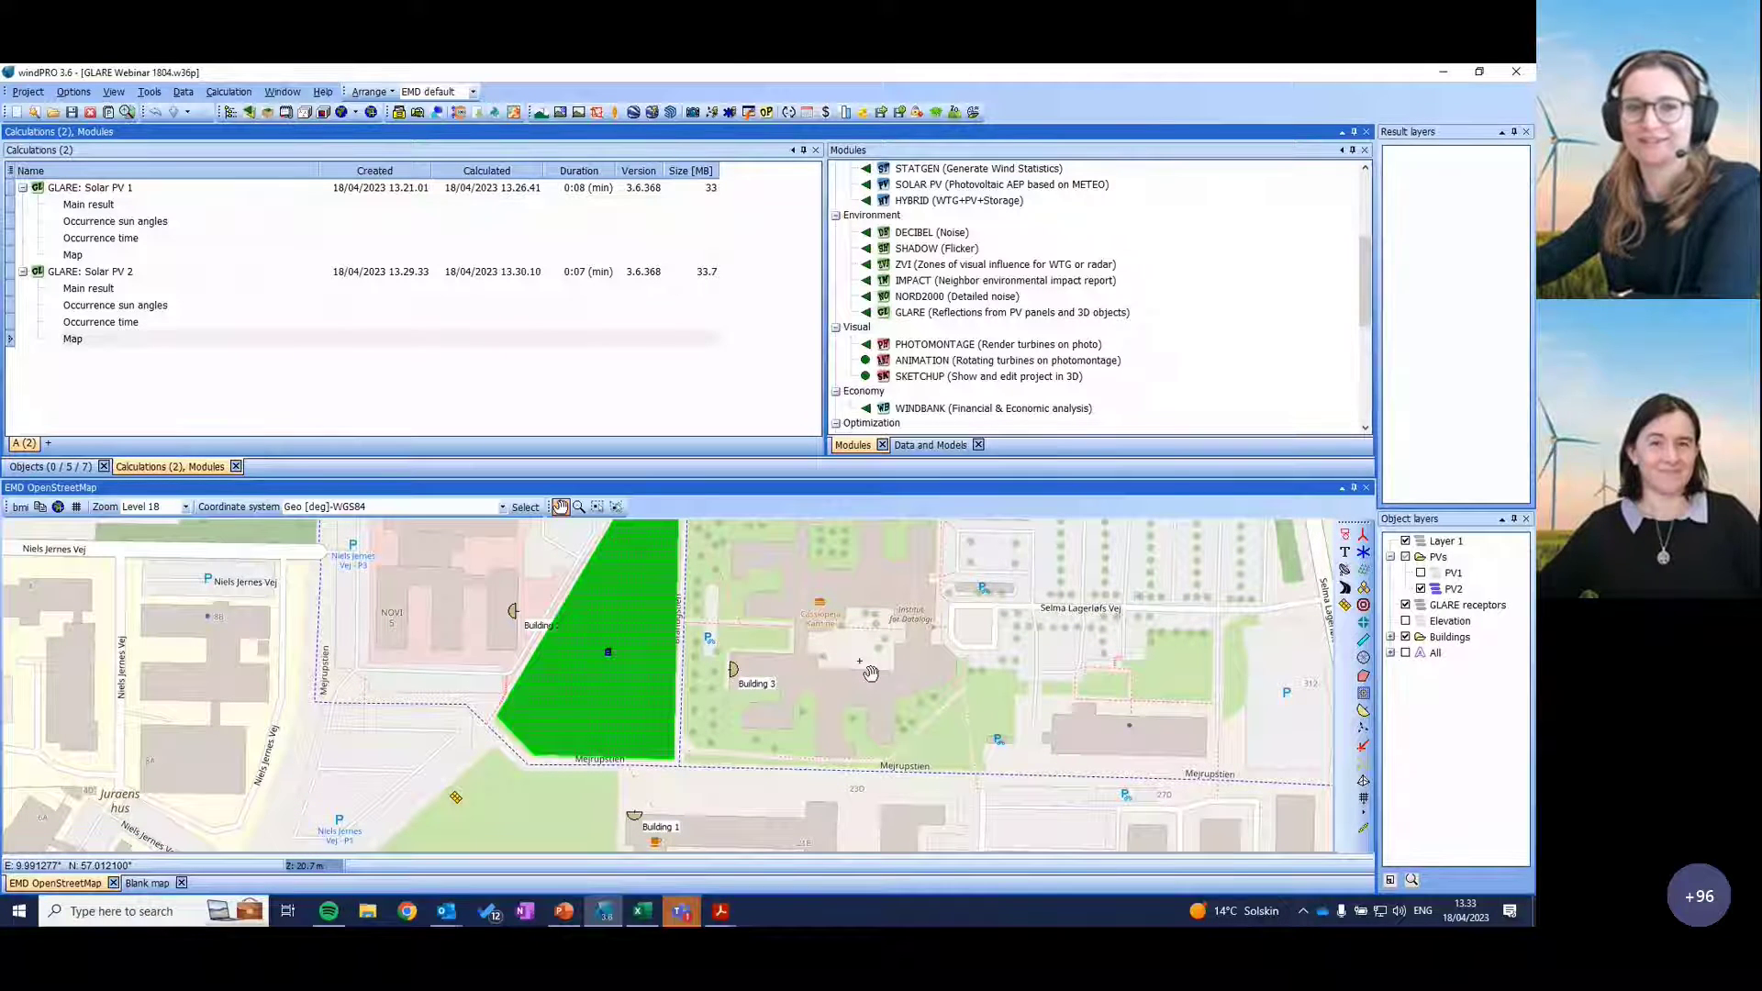
left_click(741, 683)
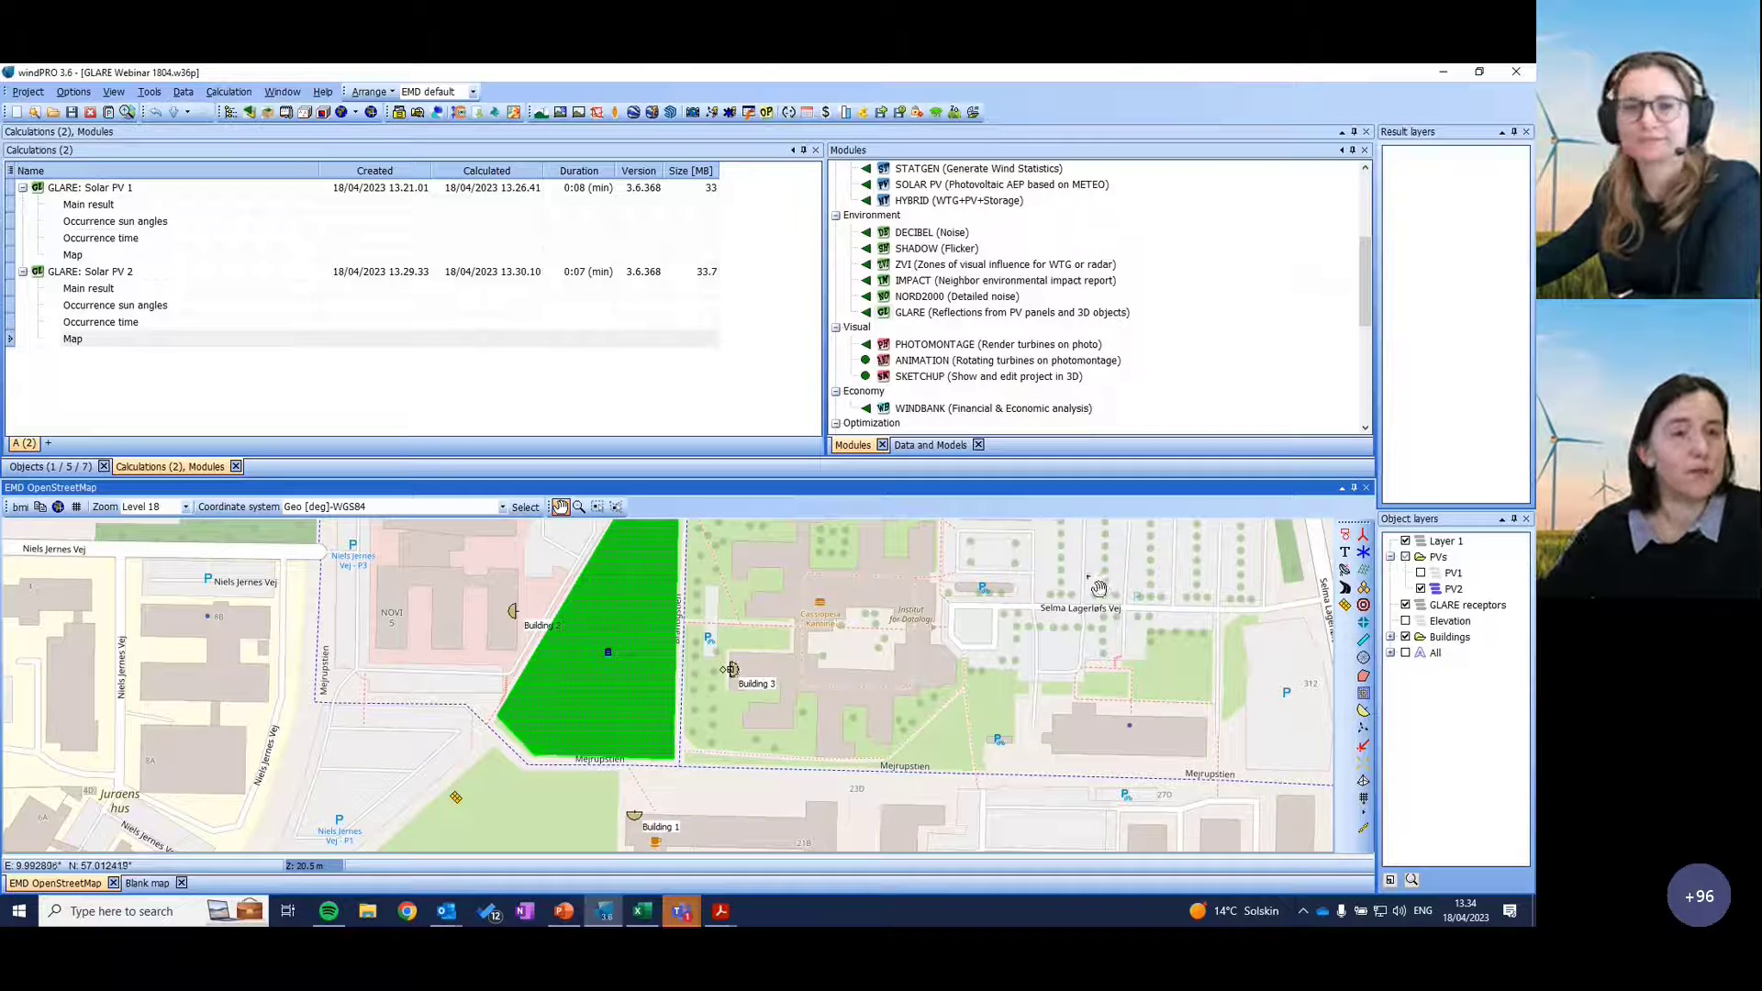
left_click_drag(746, 658, 761, 662)
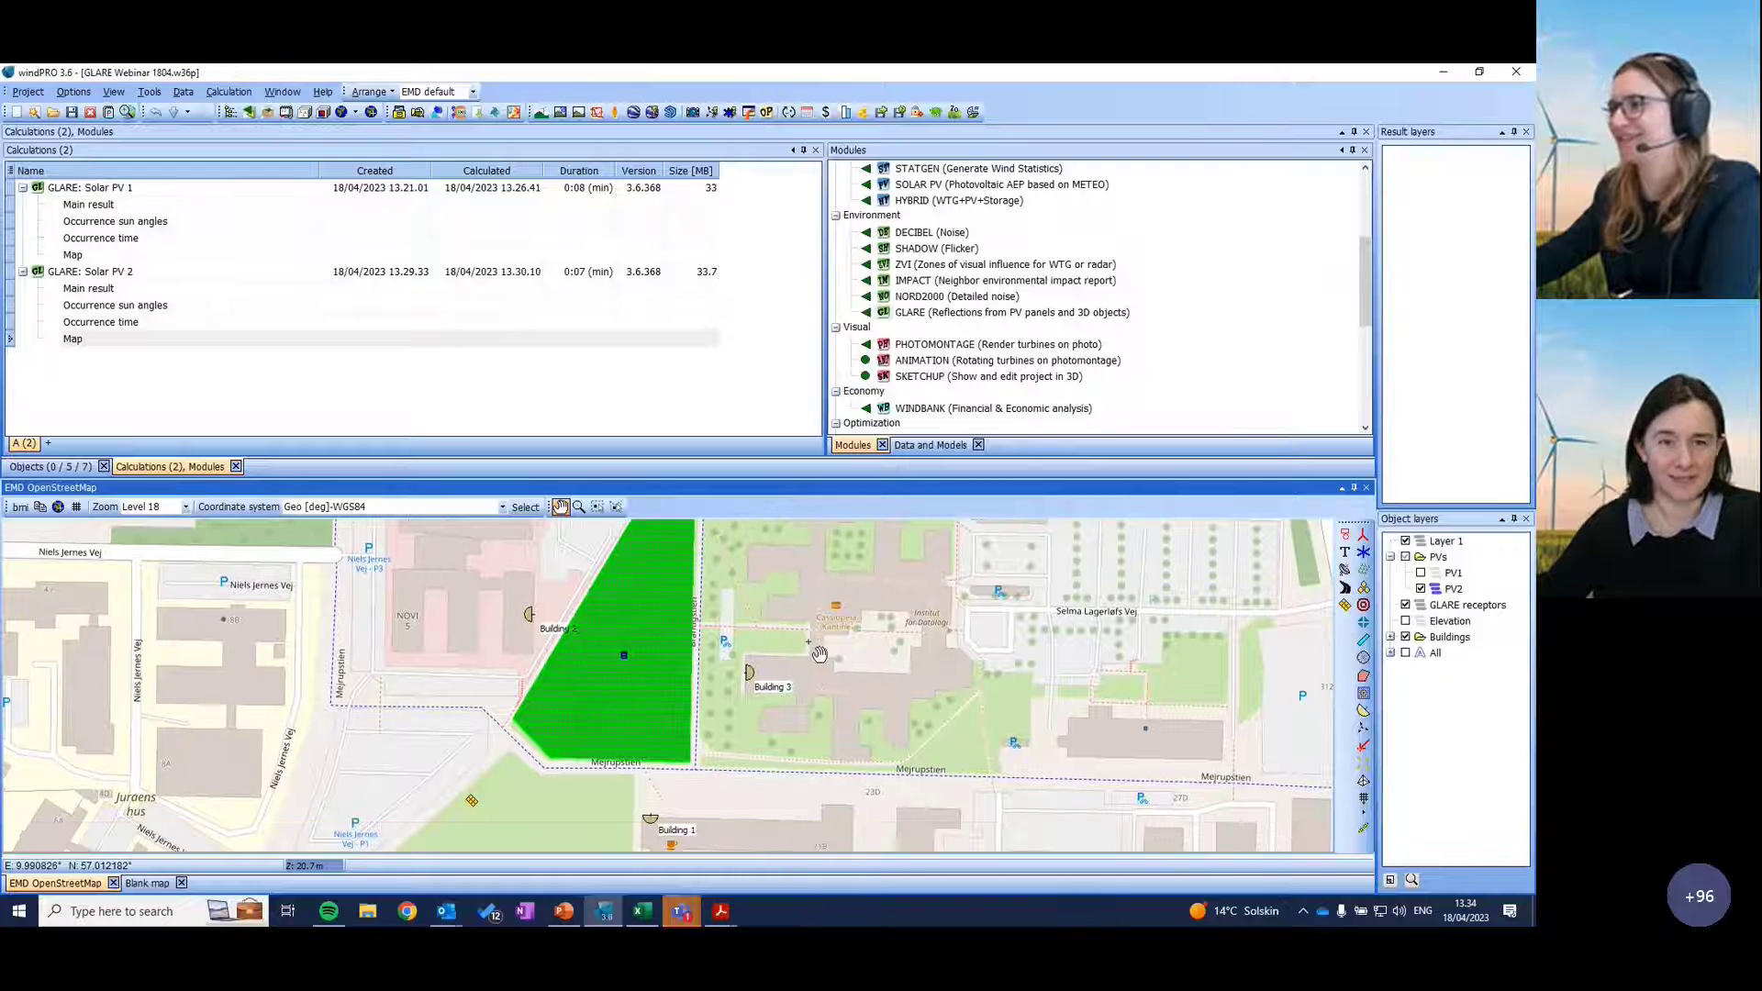
Step: Set the glare field of view of the Building 2 receptor to 180° in its properties
right_click(534, 622)
left_click(722, 186)
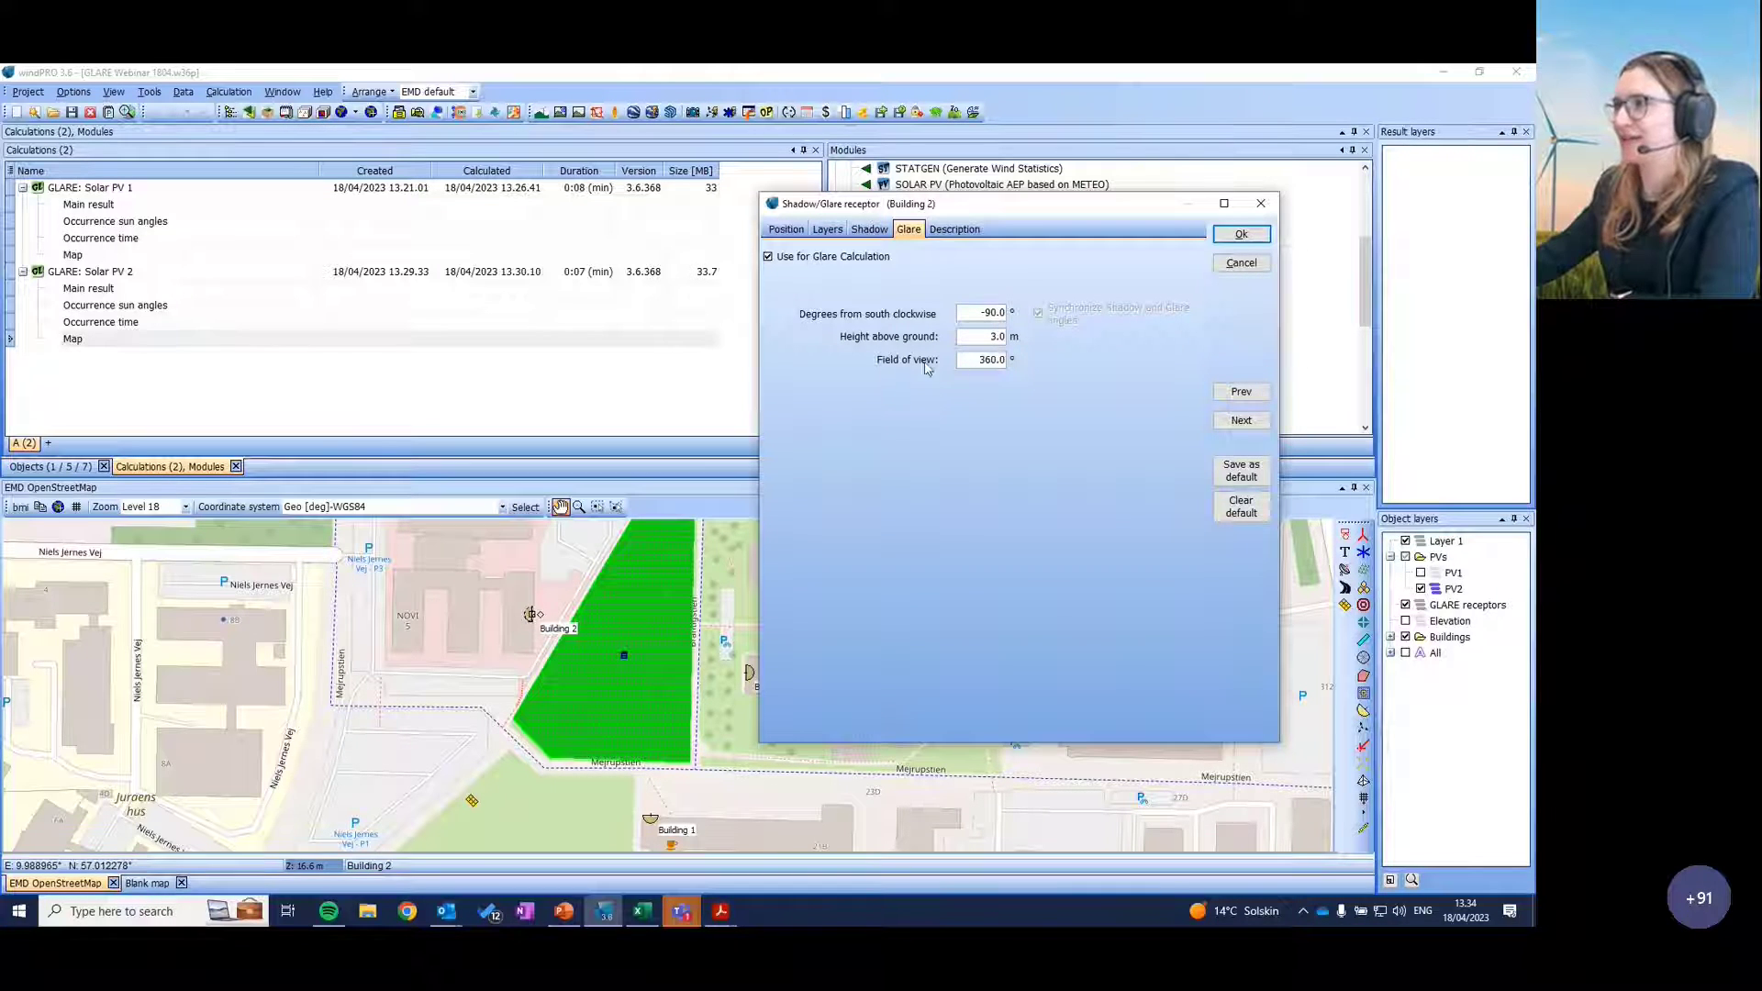
left_click_drag(974, 360, 1013, 360)
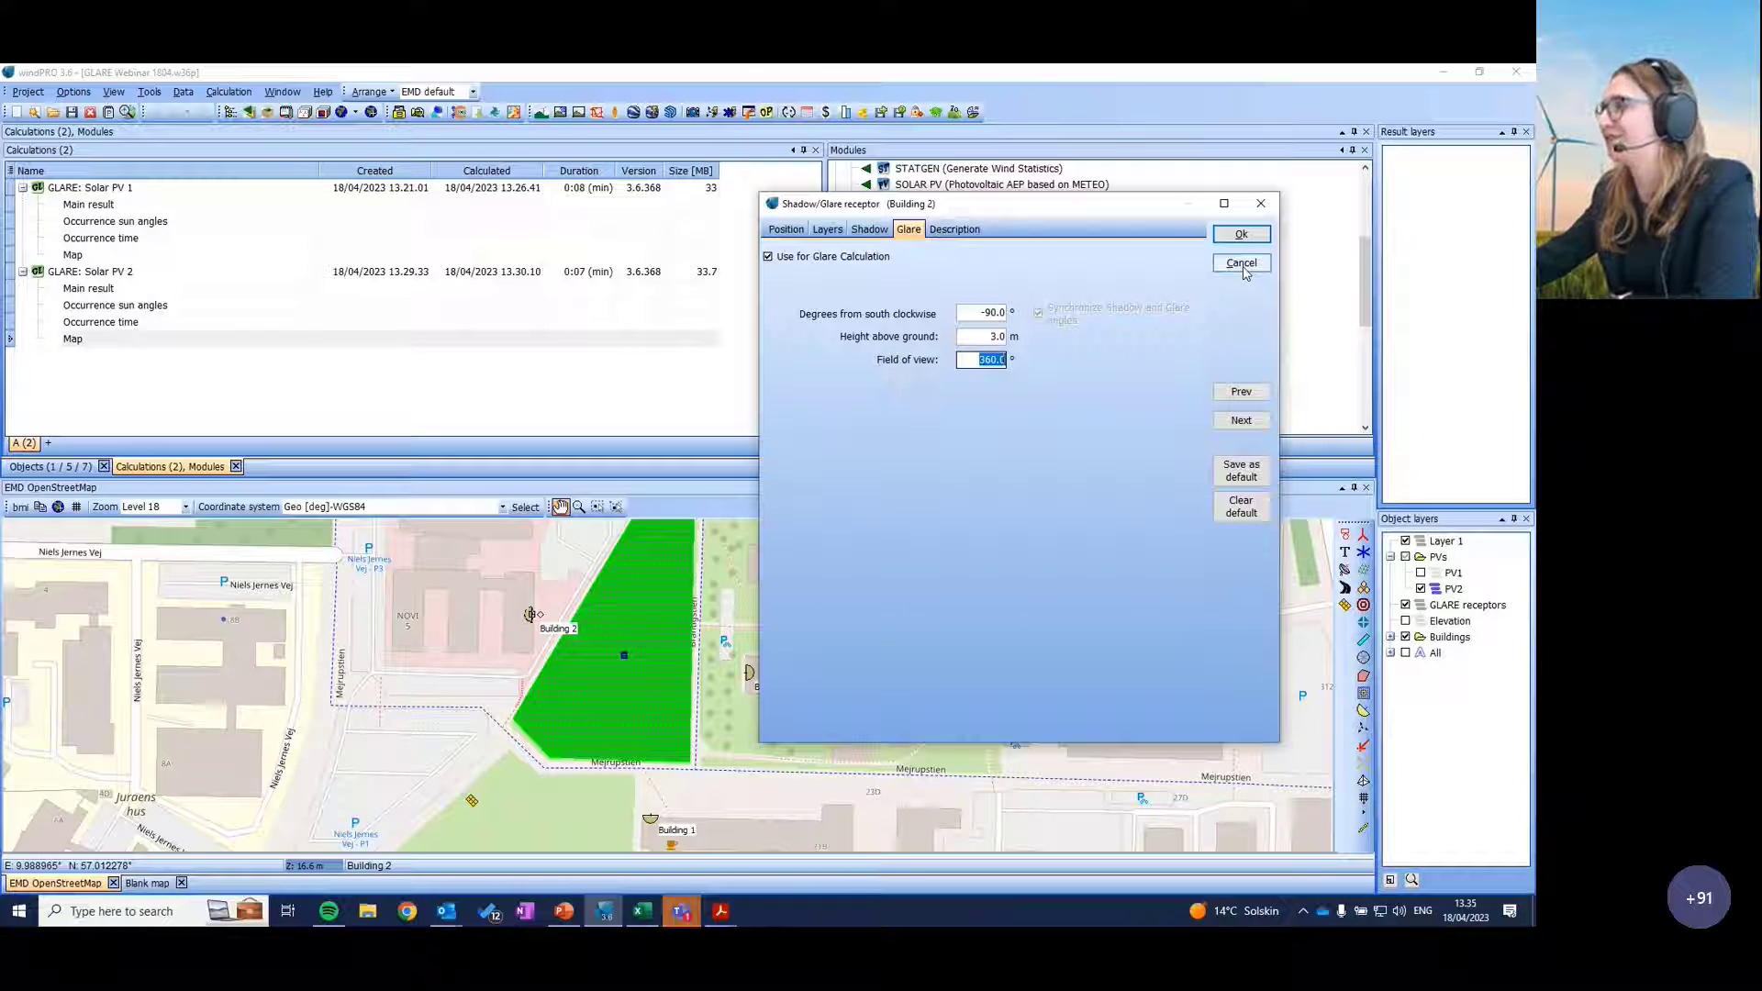
type("180")
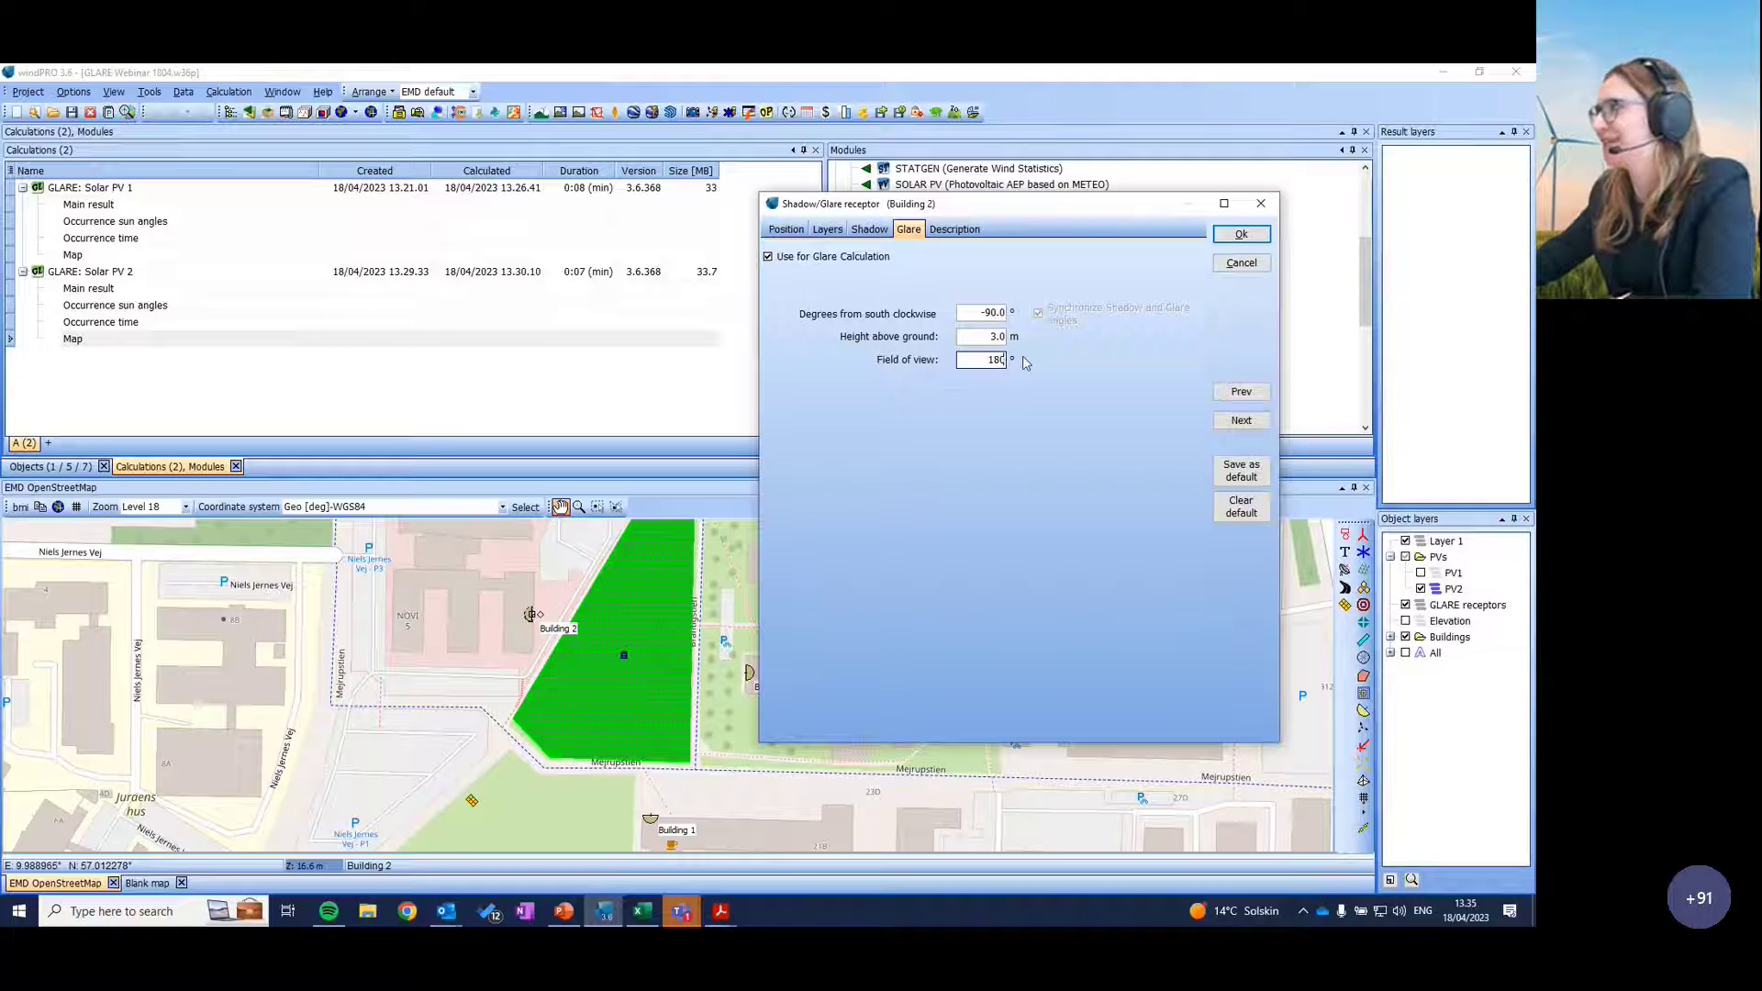
left_click(1240, 234)
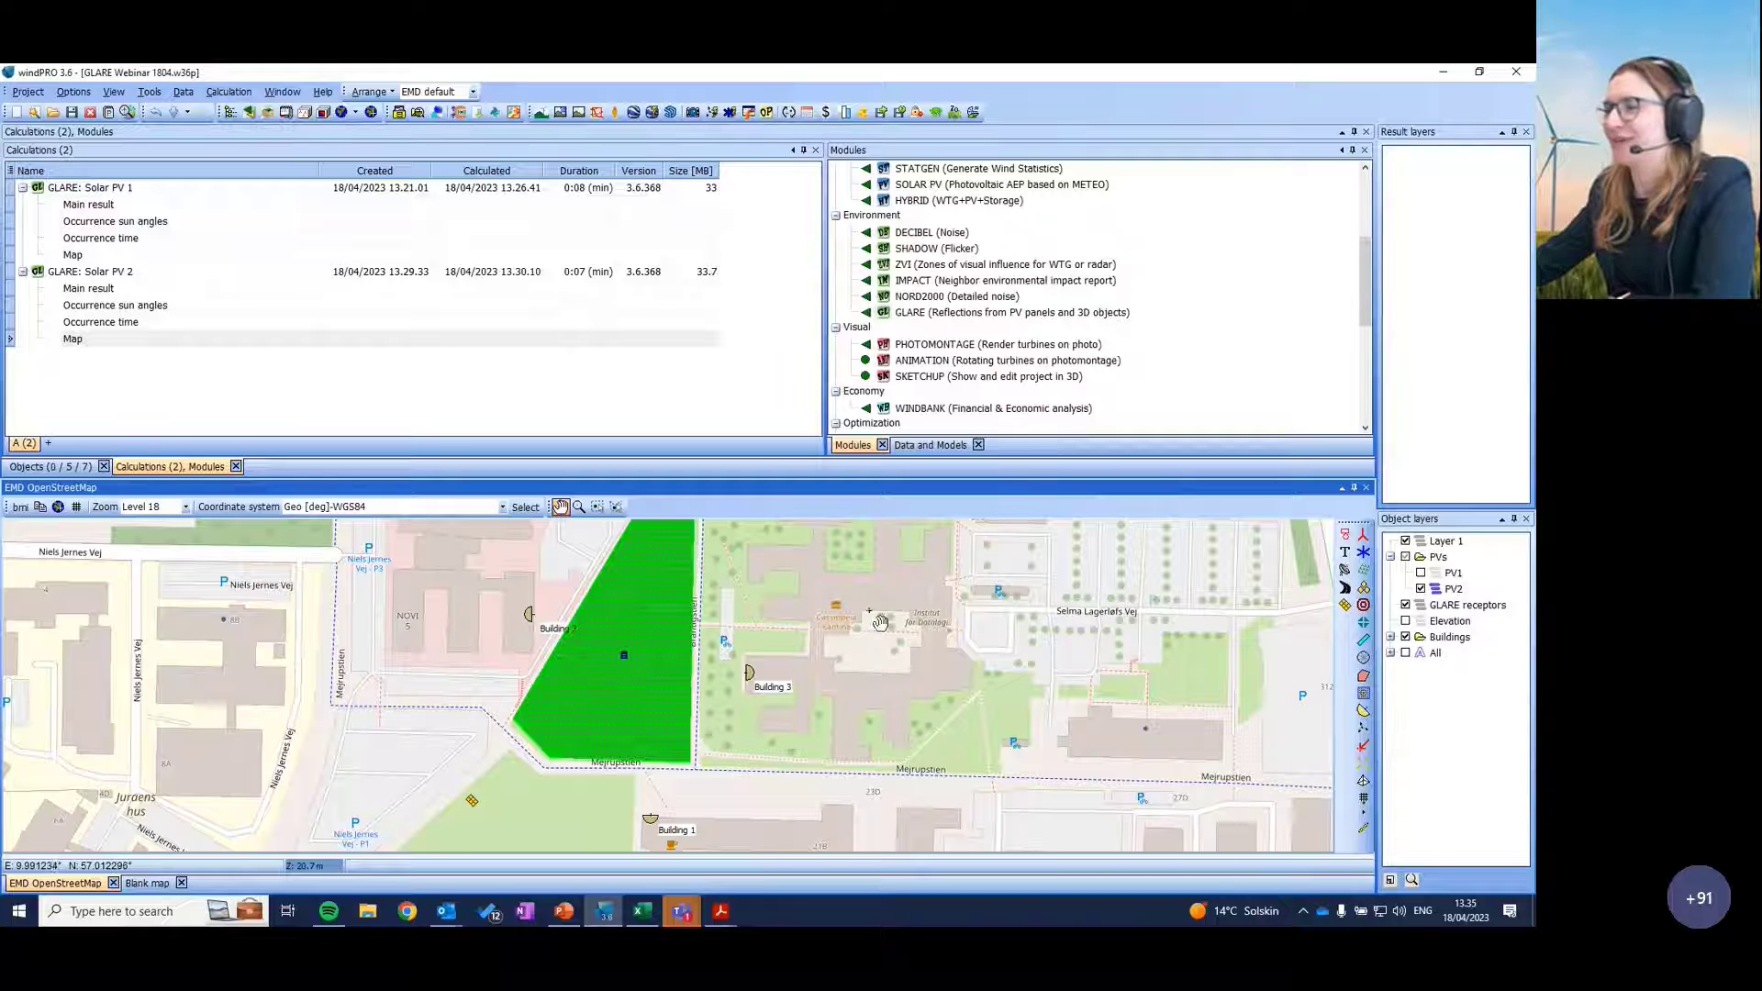
Step: Show the glare for the Building 2 receptor in the glare viewer
left_click_drag(862, 621, 853, 620)
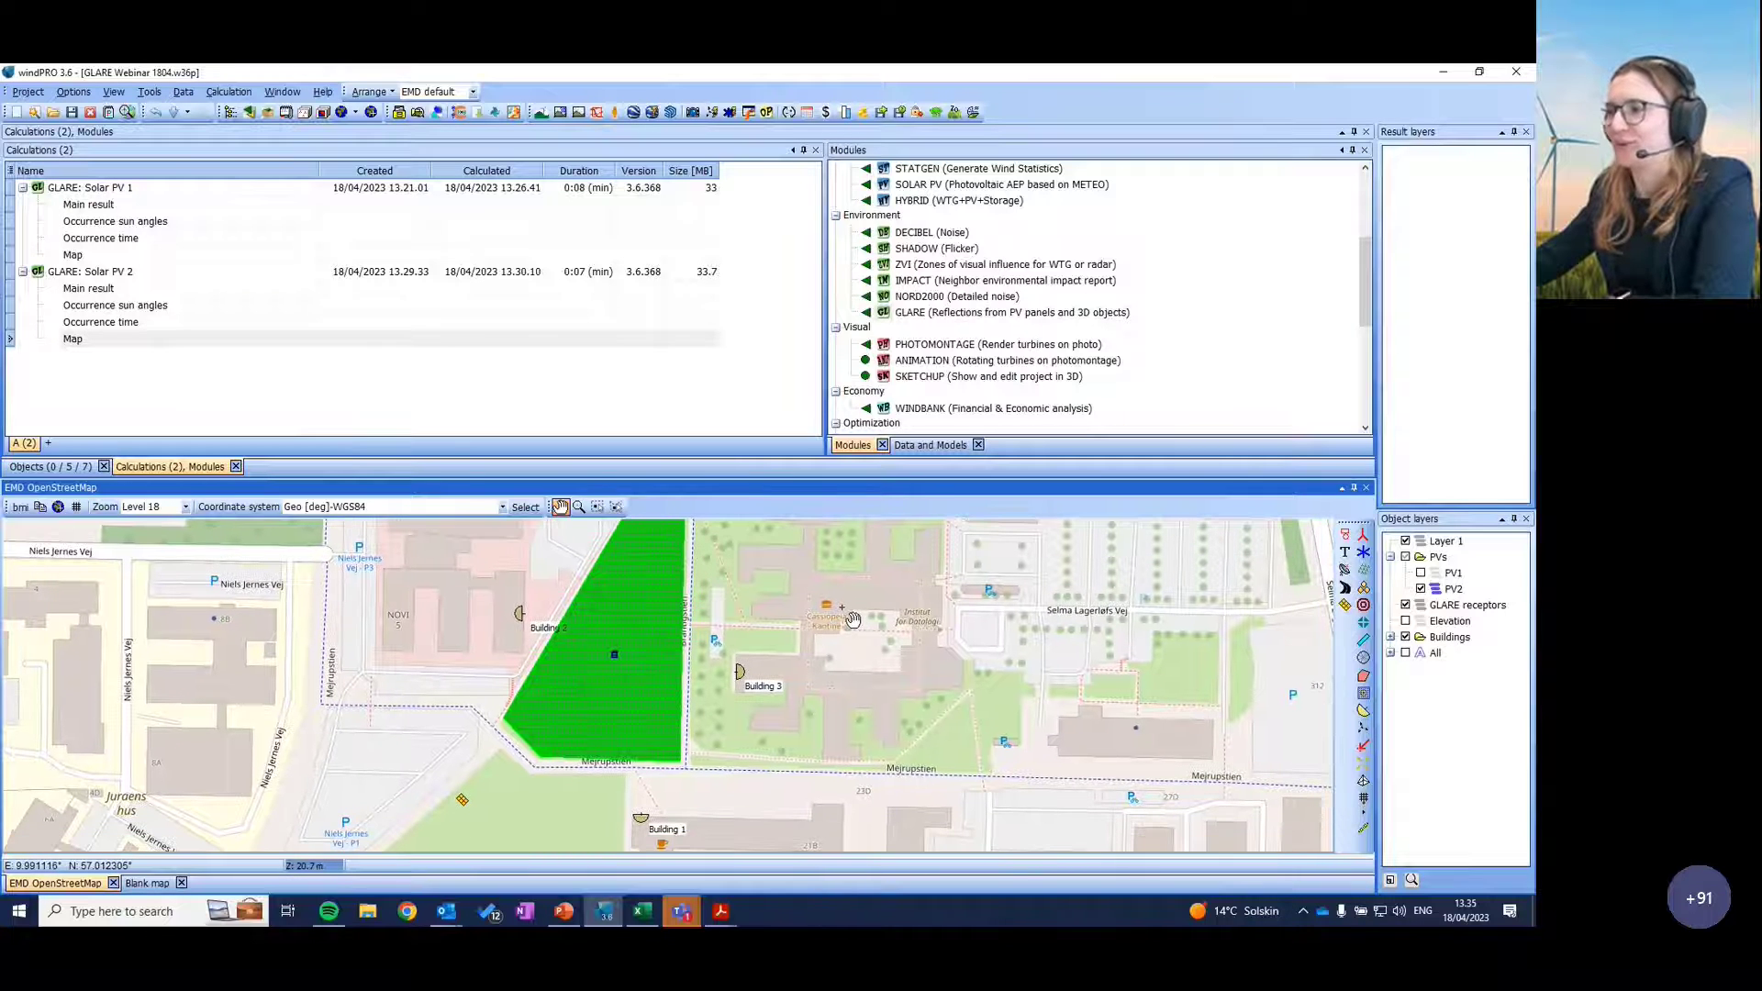
left_click_drag(920, 700, 943, 685)
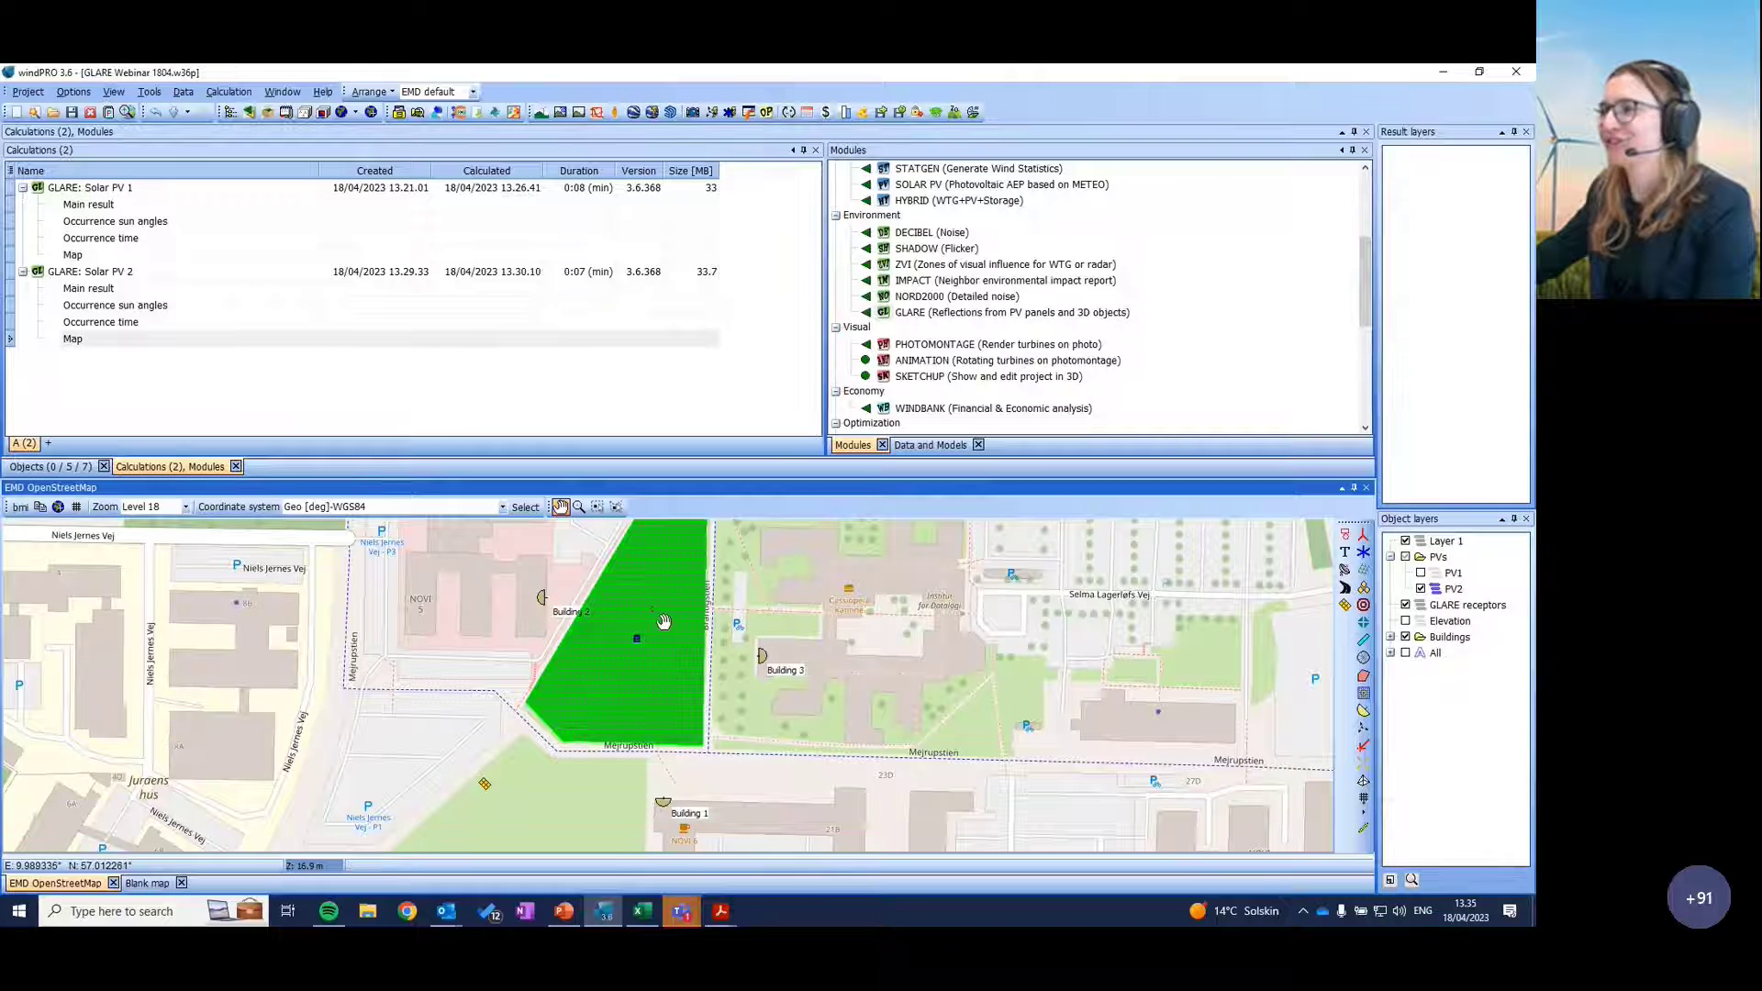
left_click_drag(664, 622, 658, 657)
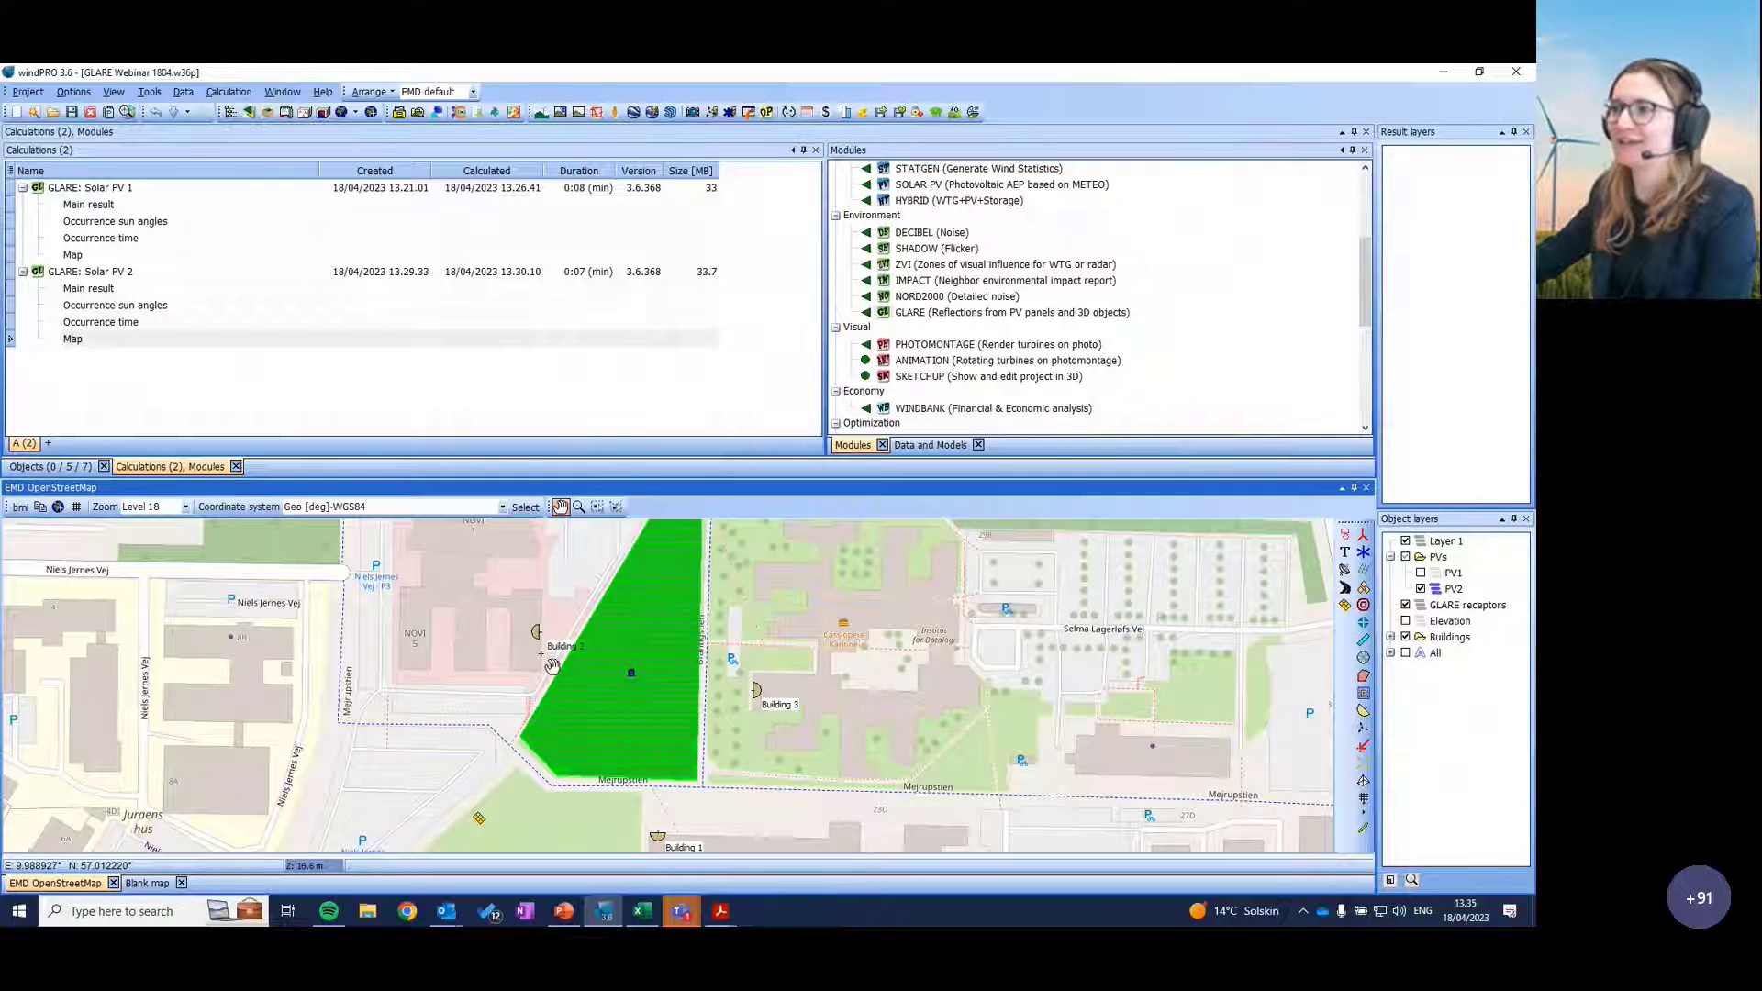
left_click(542, 635)
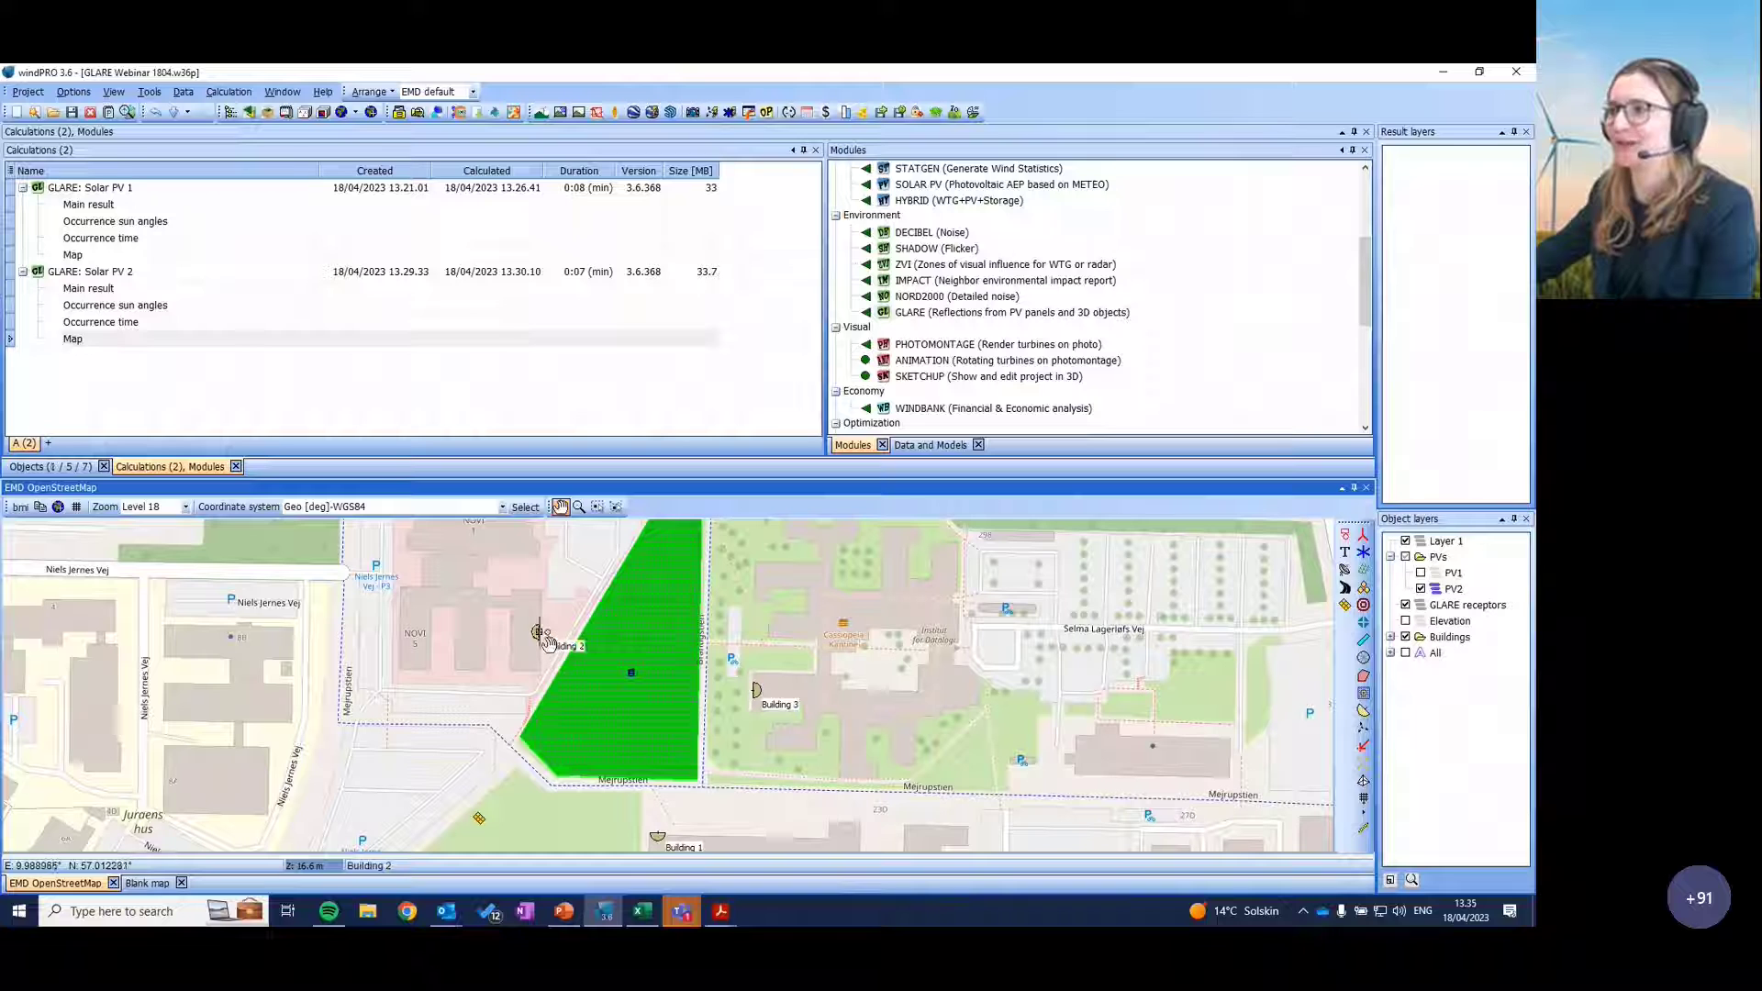
right_click(540, 635)
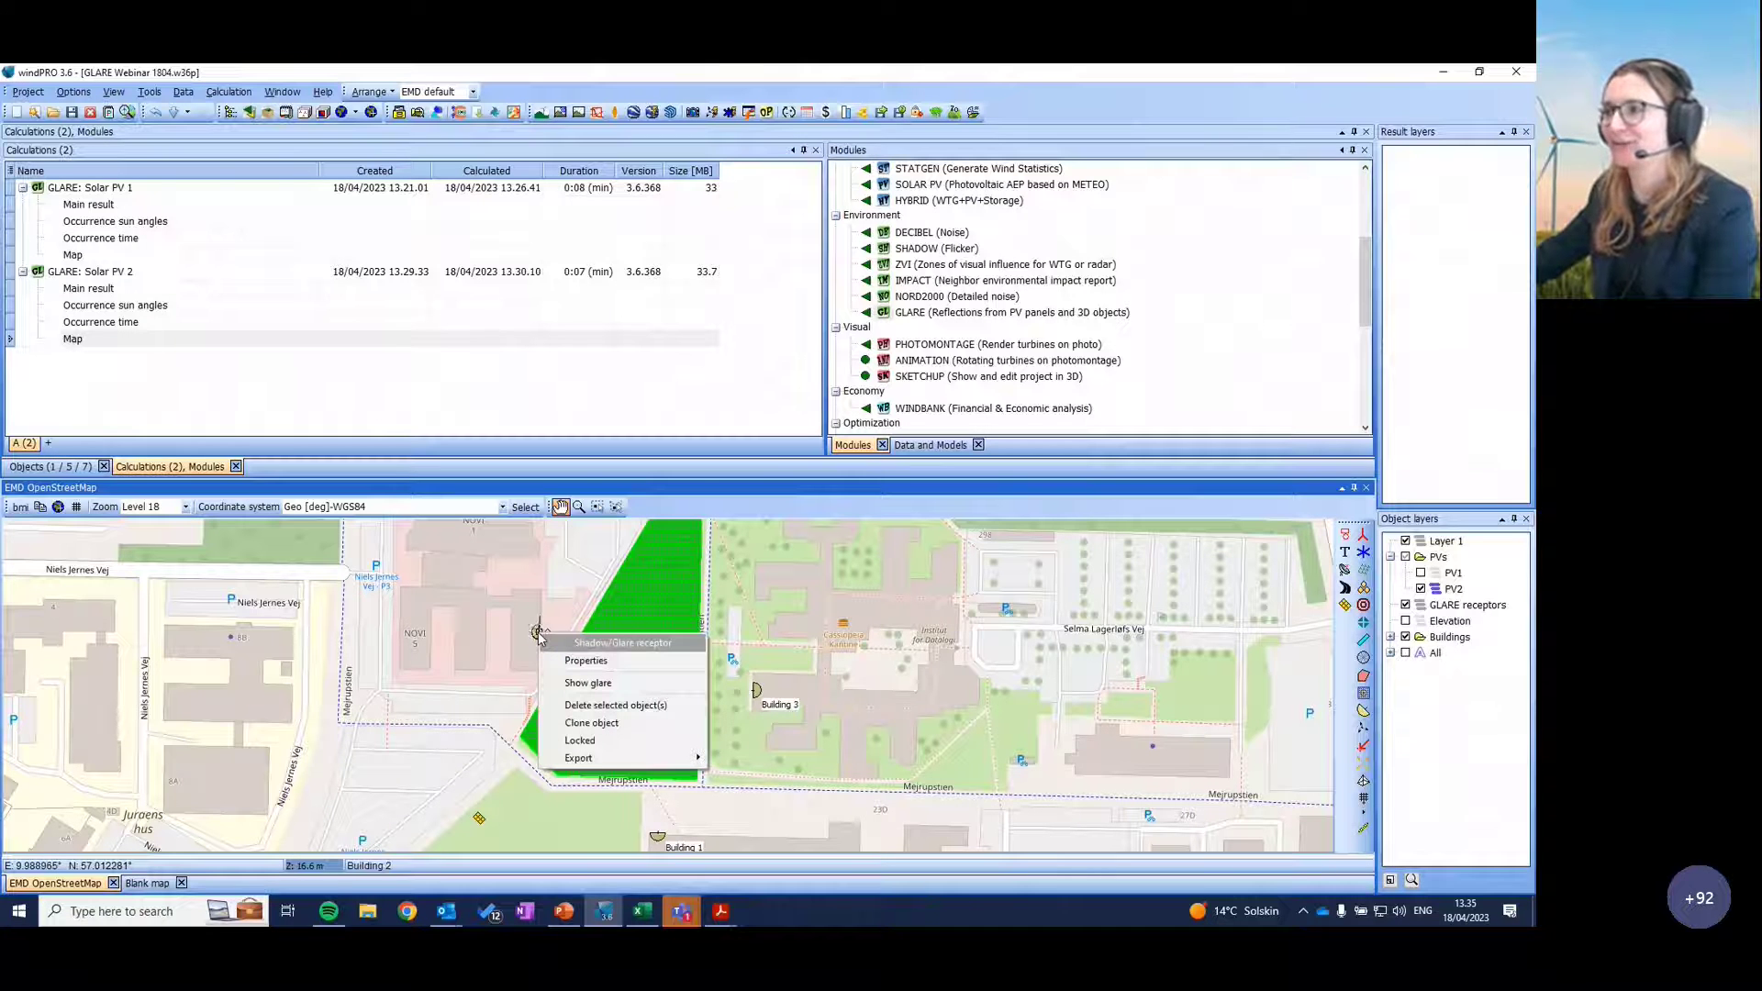
left_click(590, 684)
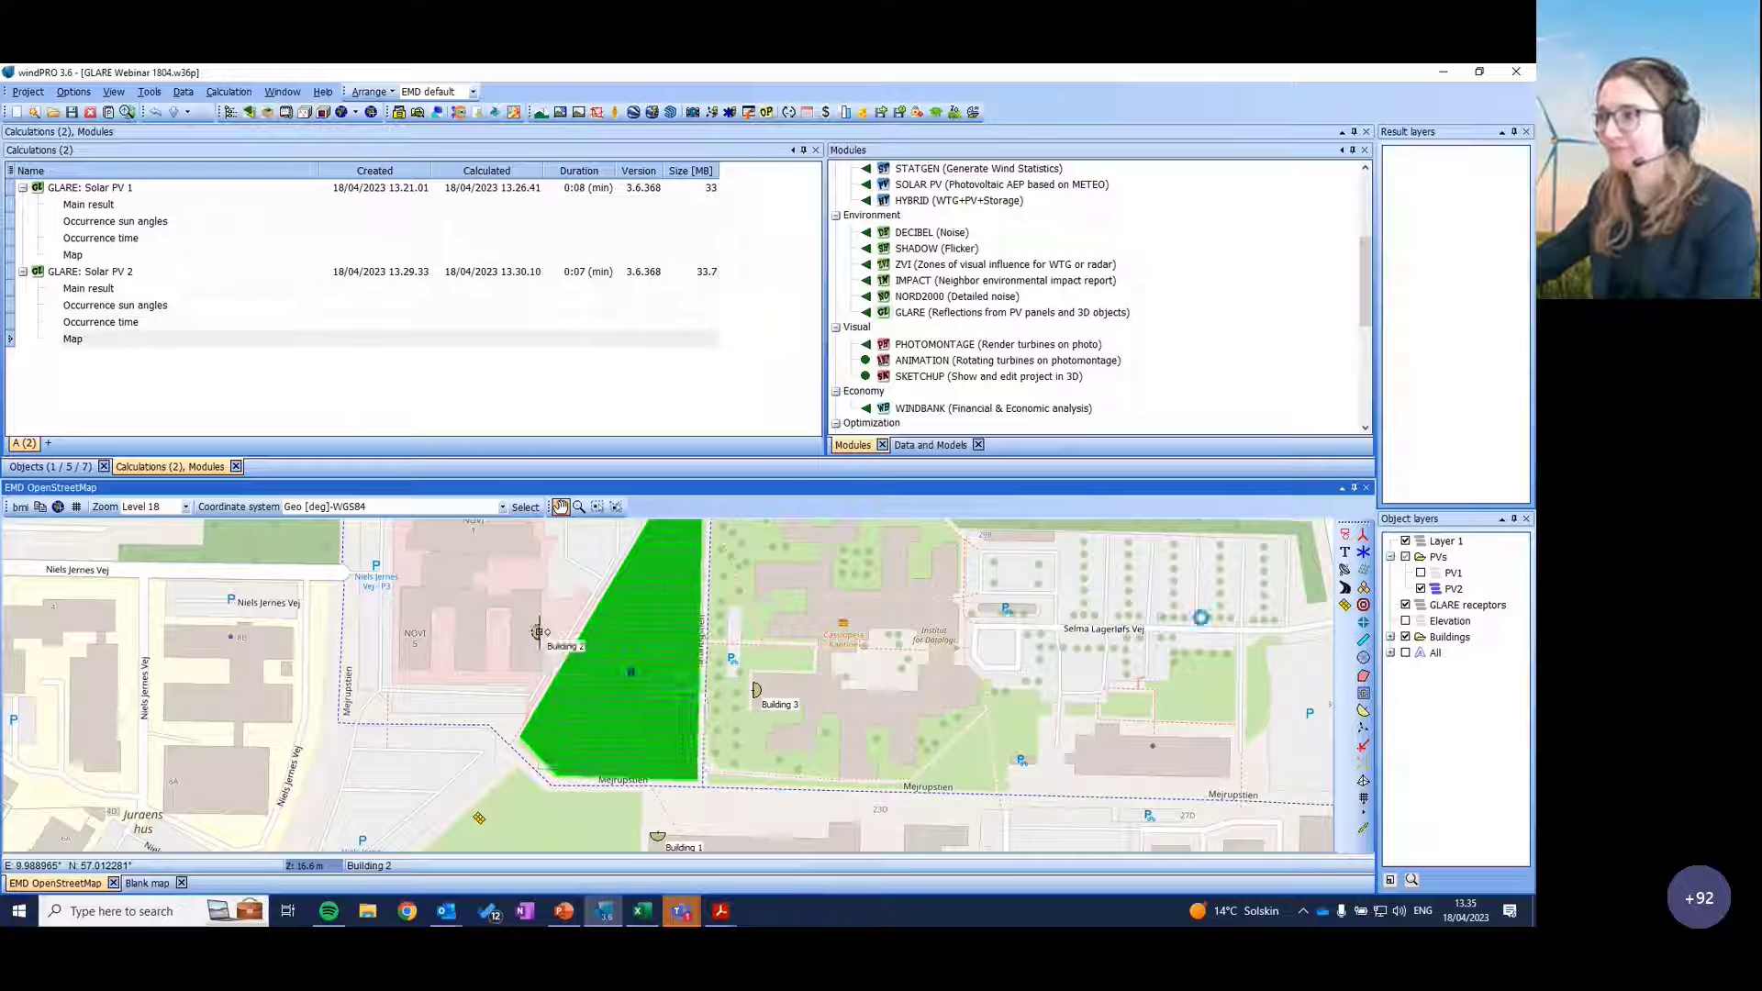
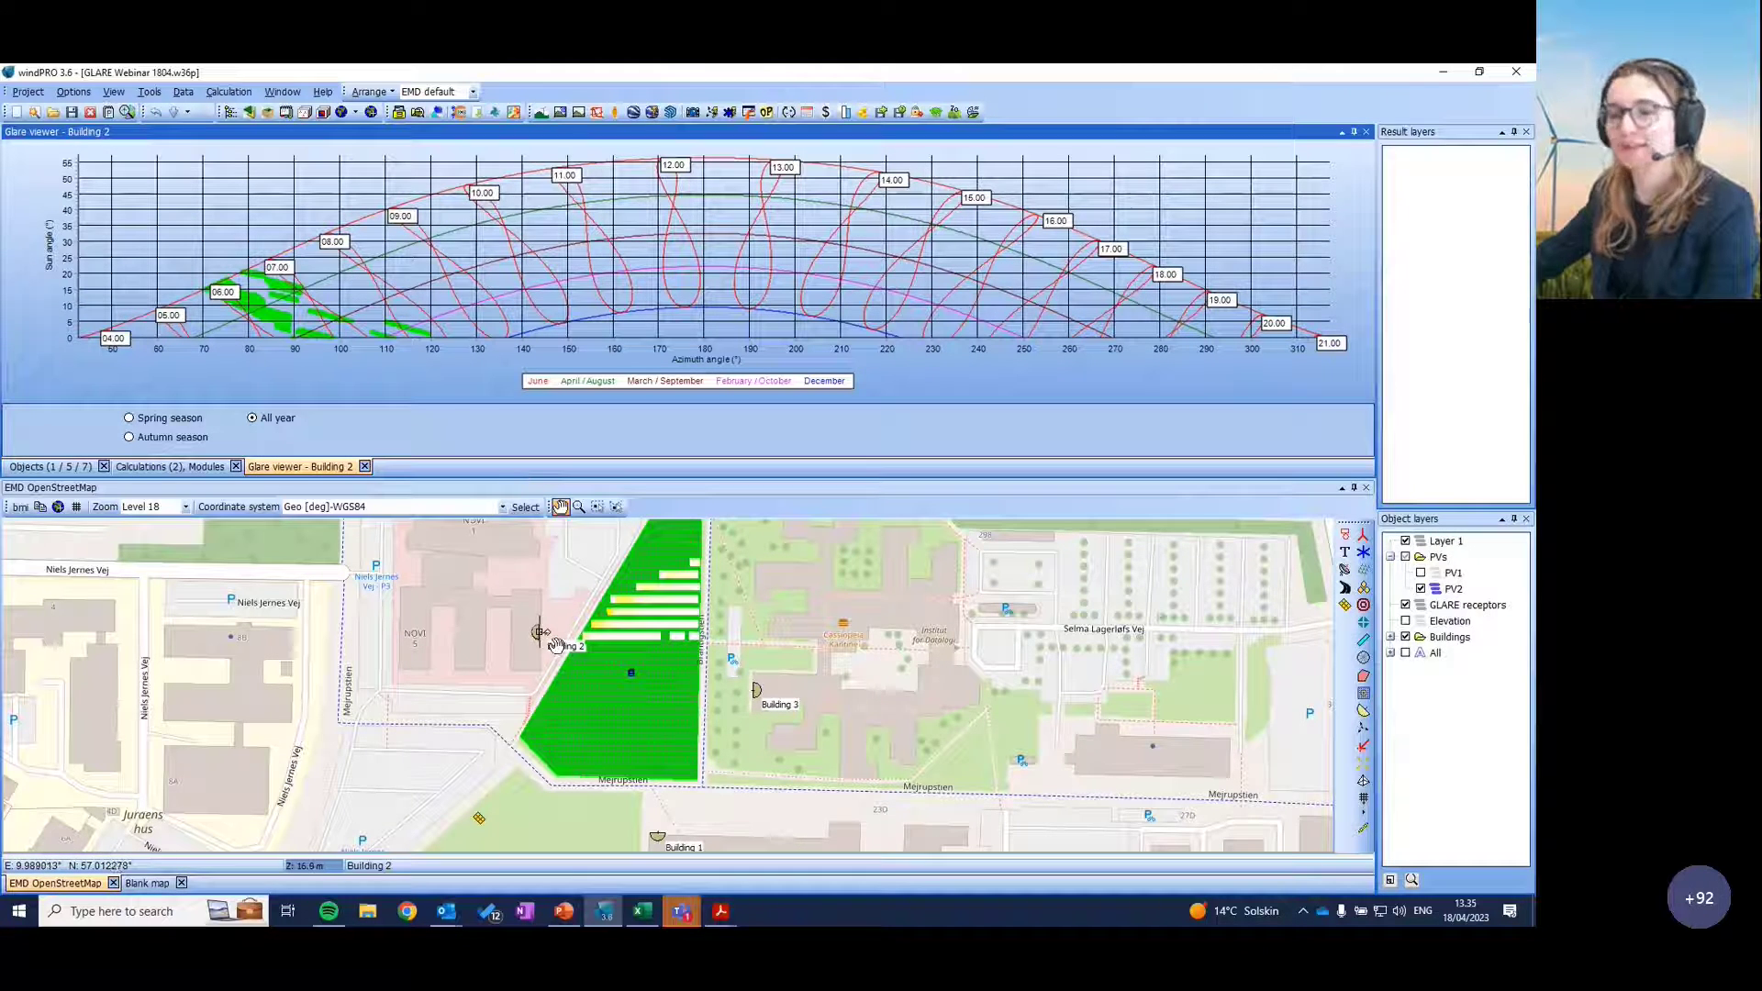
Step: Move the Building 2 receptor in stages south-west to the Niels Jernes Vej parking area, checking its glare each time, and close the glare viewer
left_click_drag(556, 645, 514, 730)
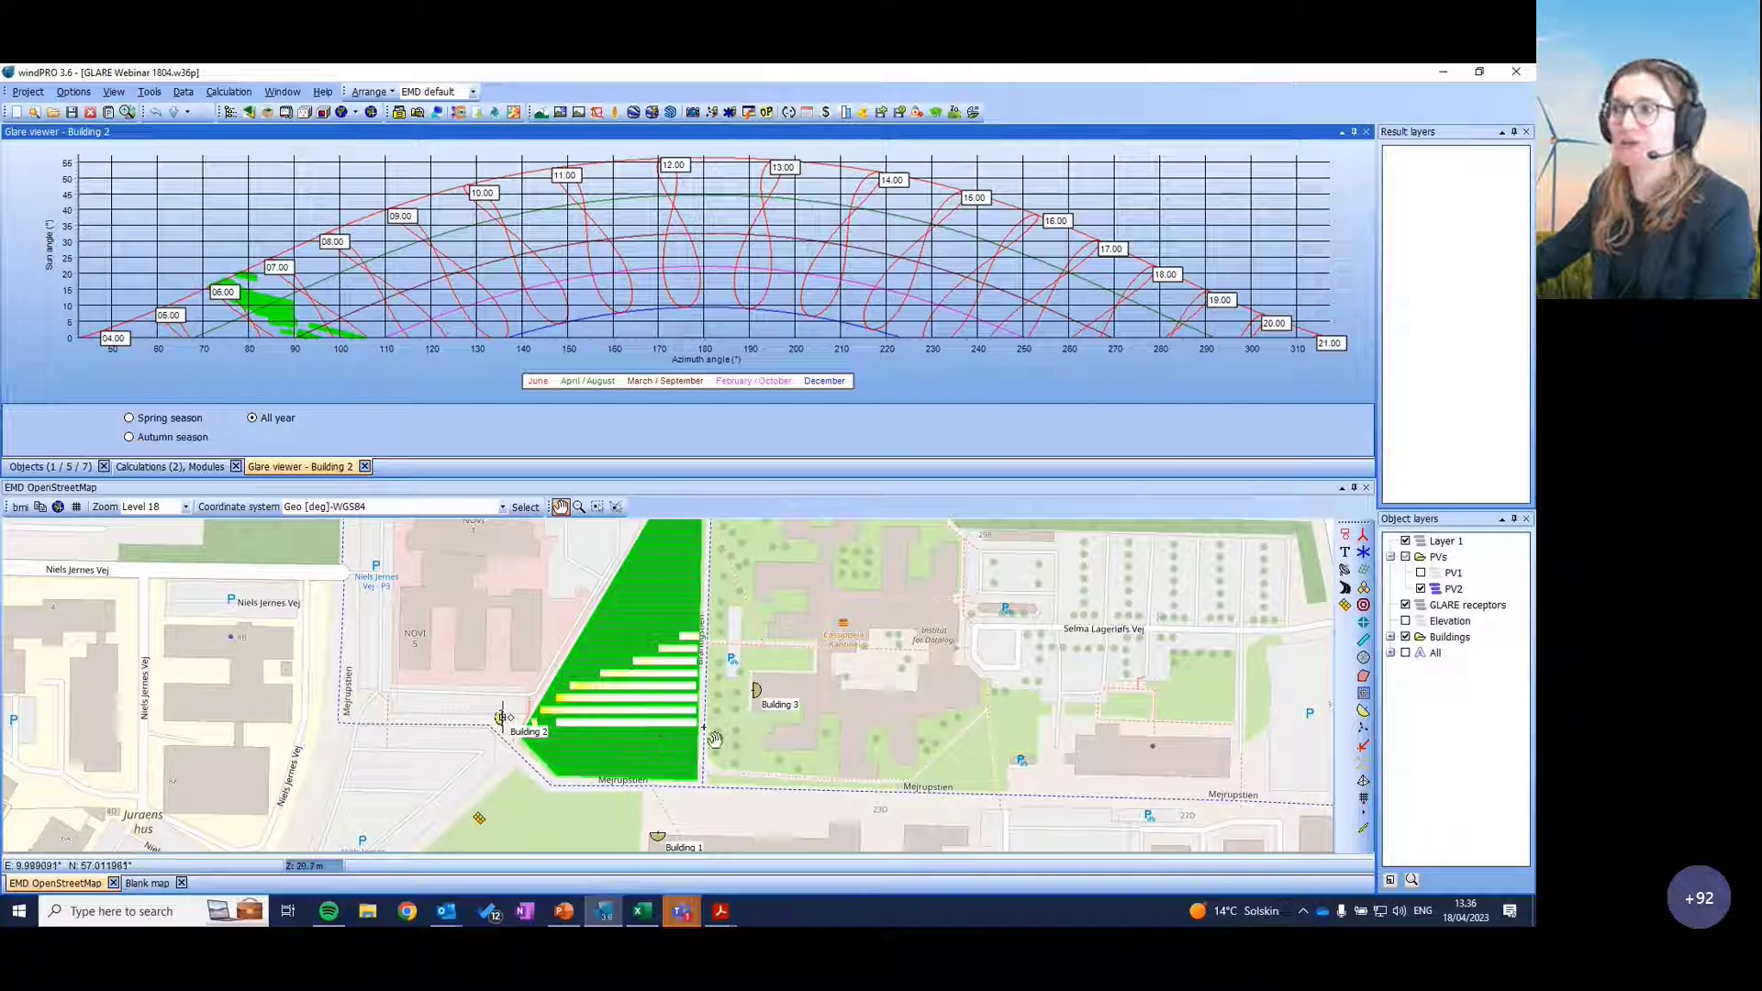
left_click_drag(506, 720, 511, 780)
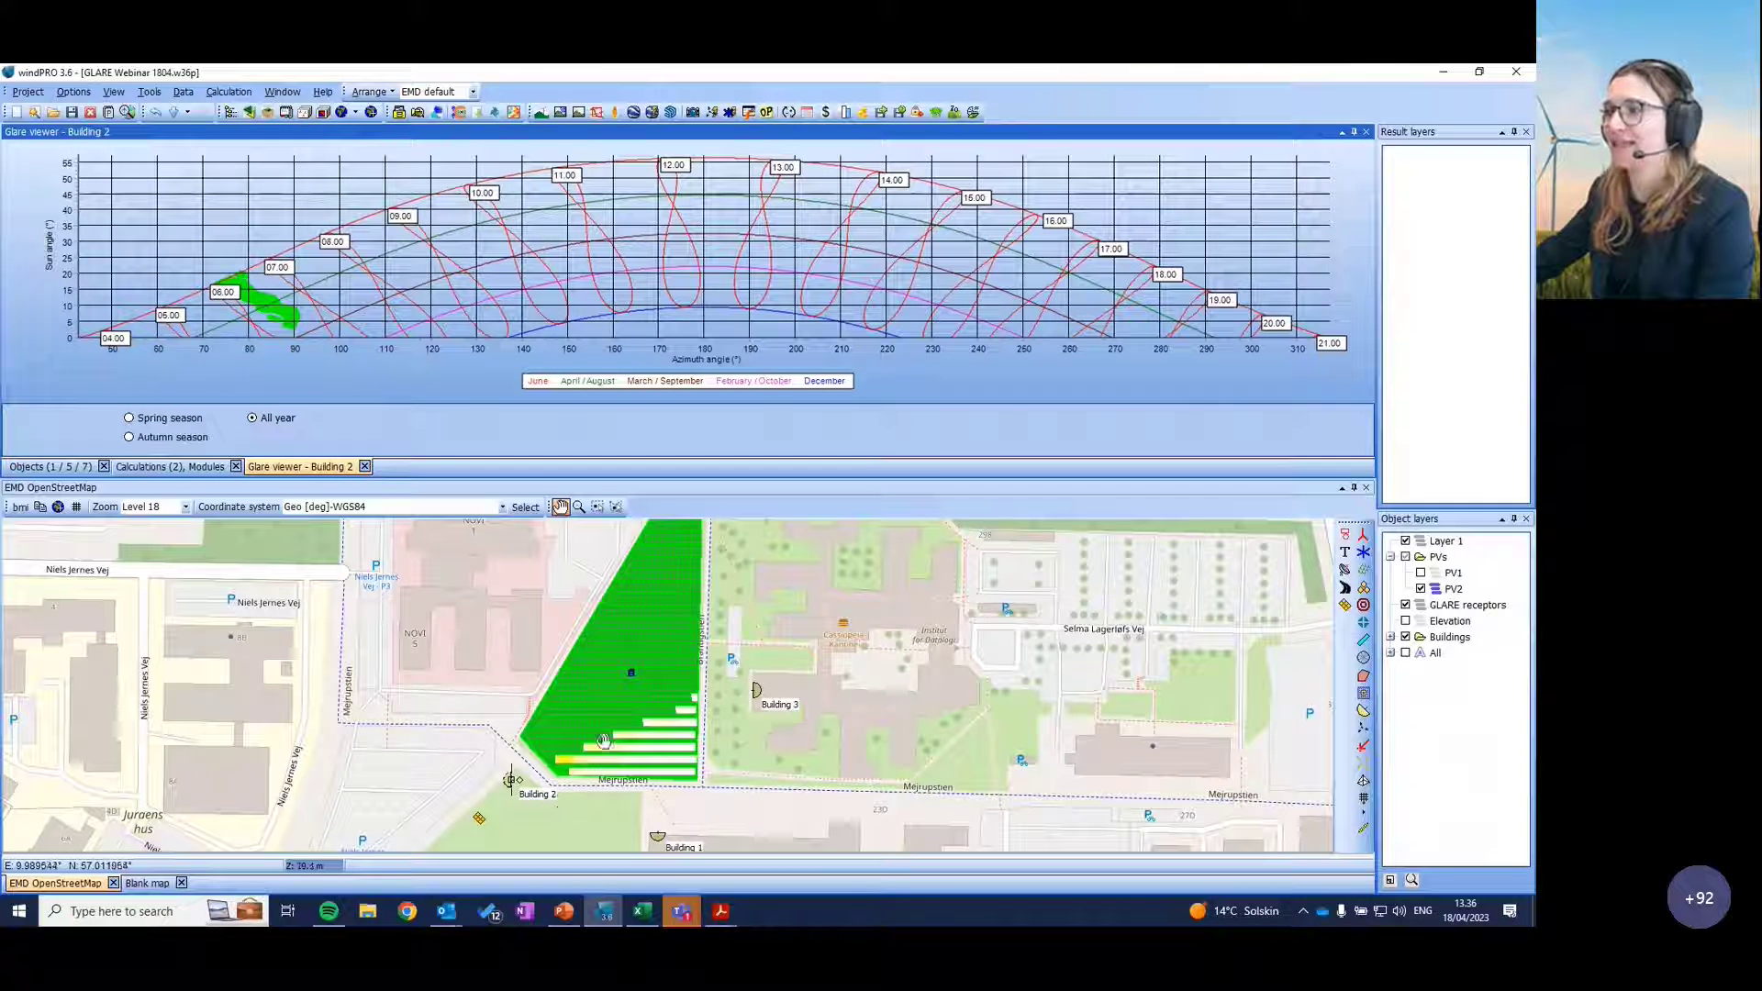
mouse_move(506, 781)
left_mouse_down()
mouse_move(548, 718)
mouse_move(383, 771)
mouse_move(371, 808)
left_mouse_up()
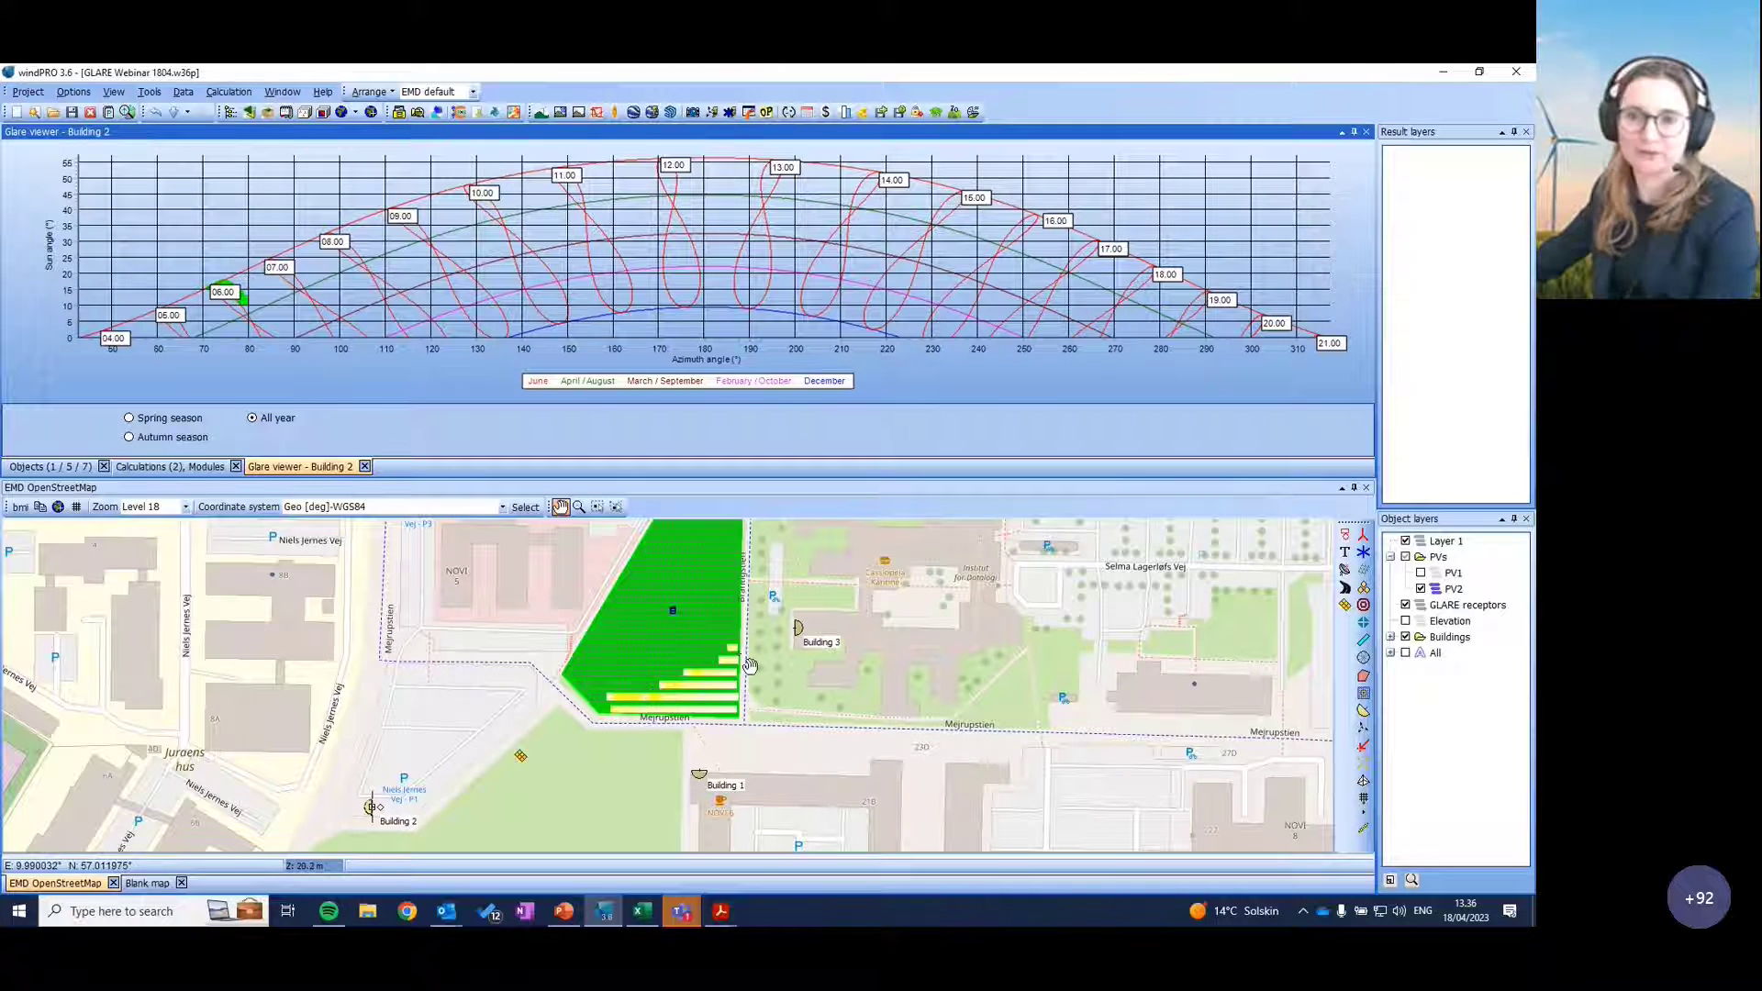
left_click_drag(845, 627, 842, 665)
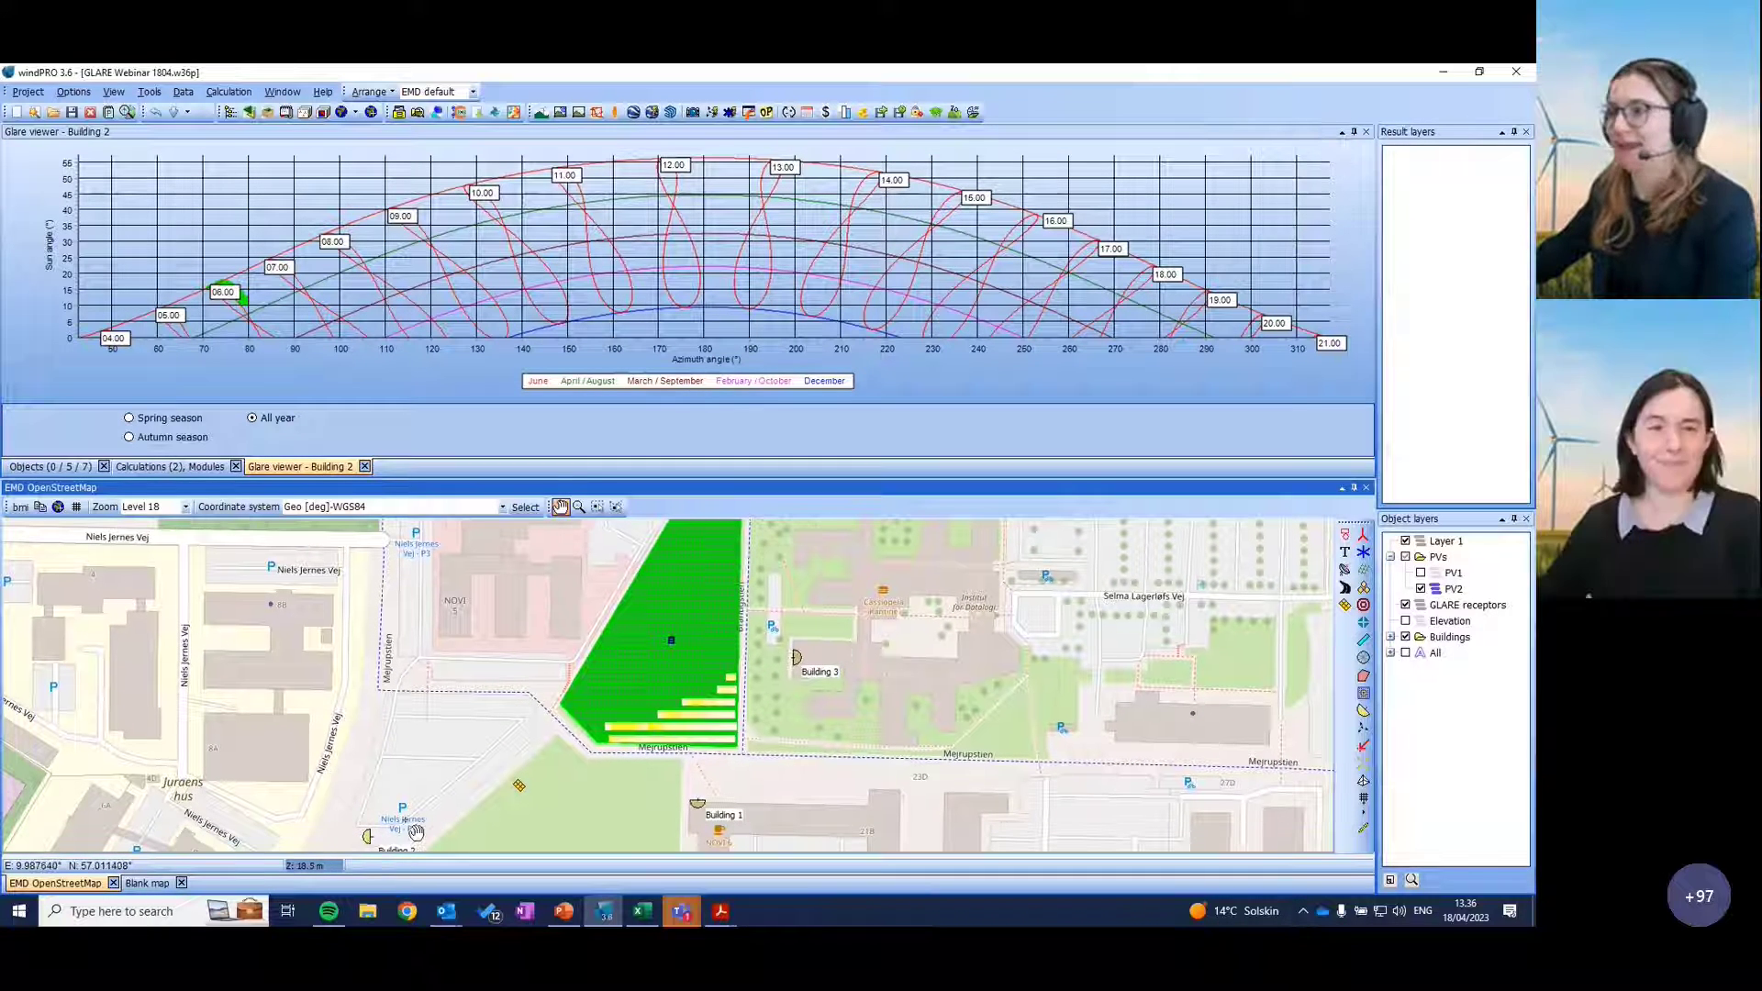
left_click_drag(562, 663, 466, 719)
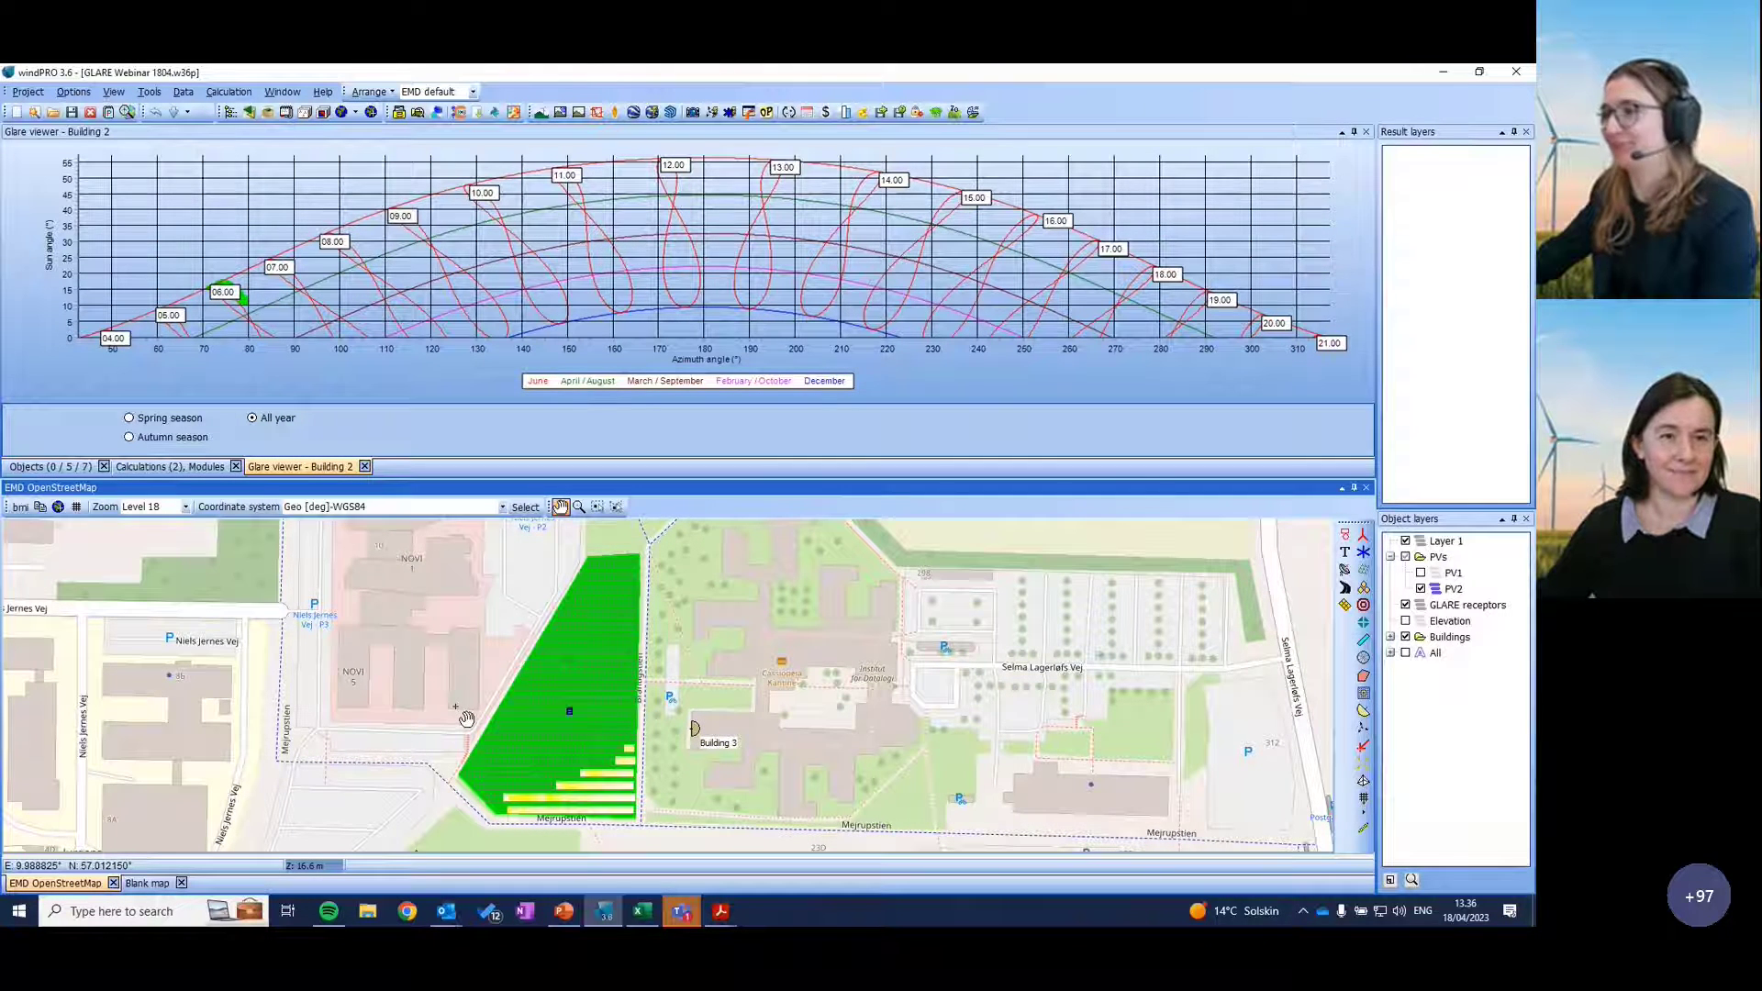
left_click_drag(466, 720, 480, 722)
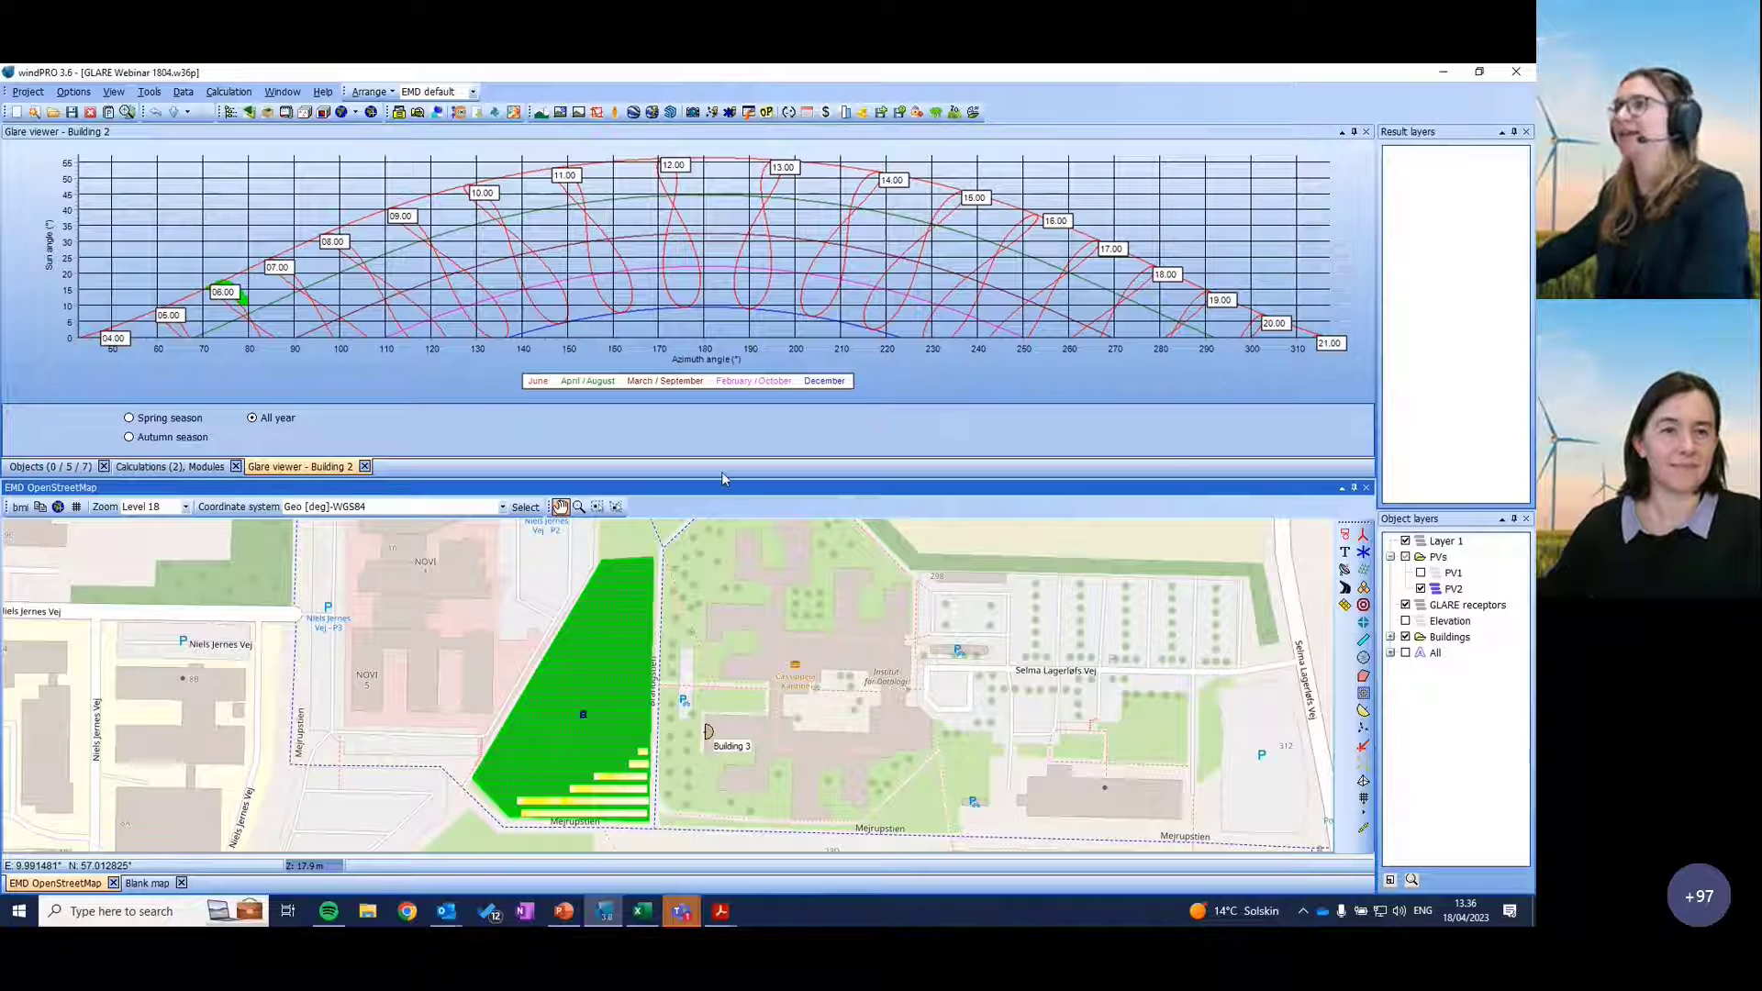
left_click(364, 466)
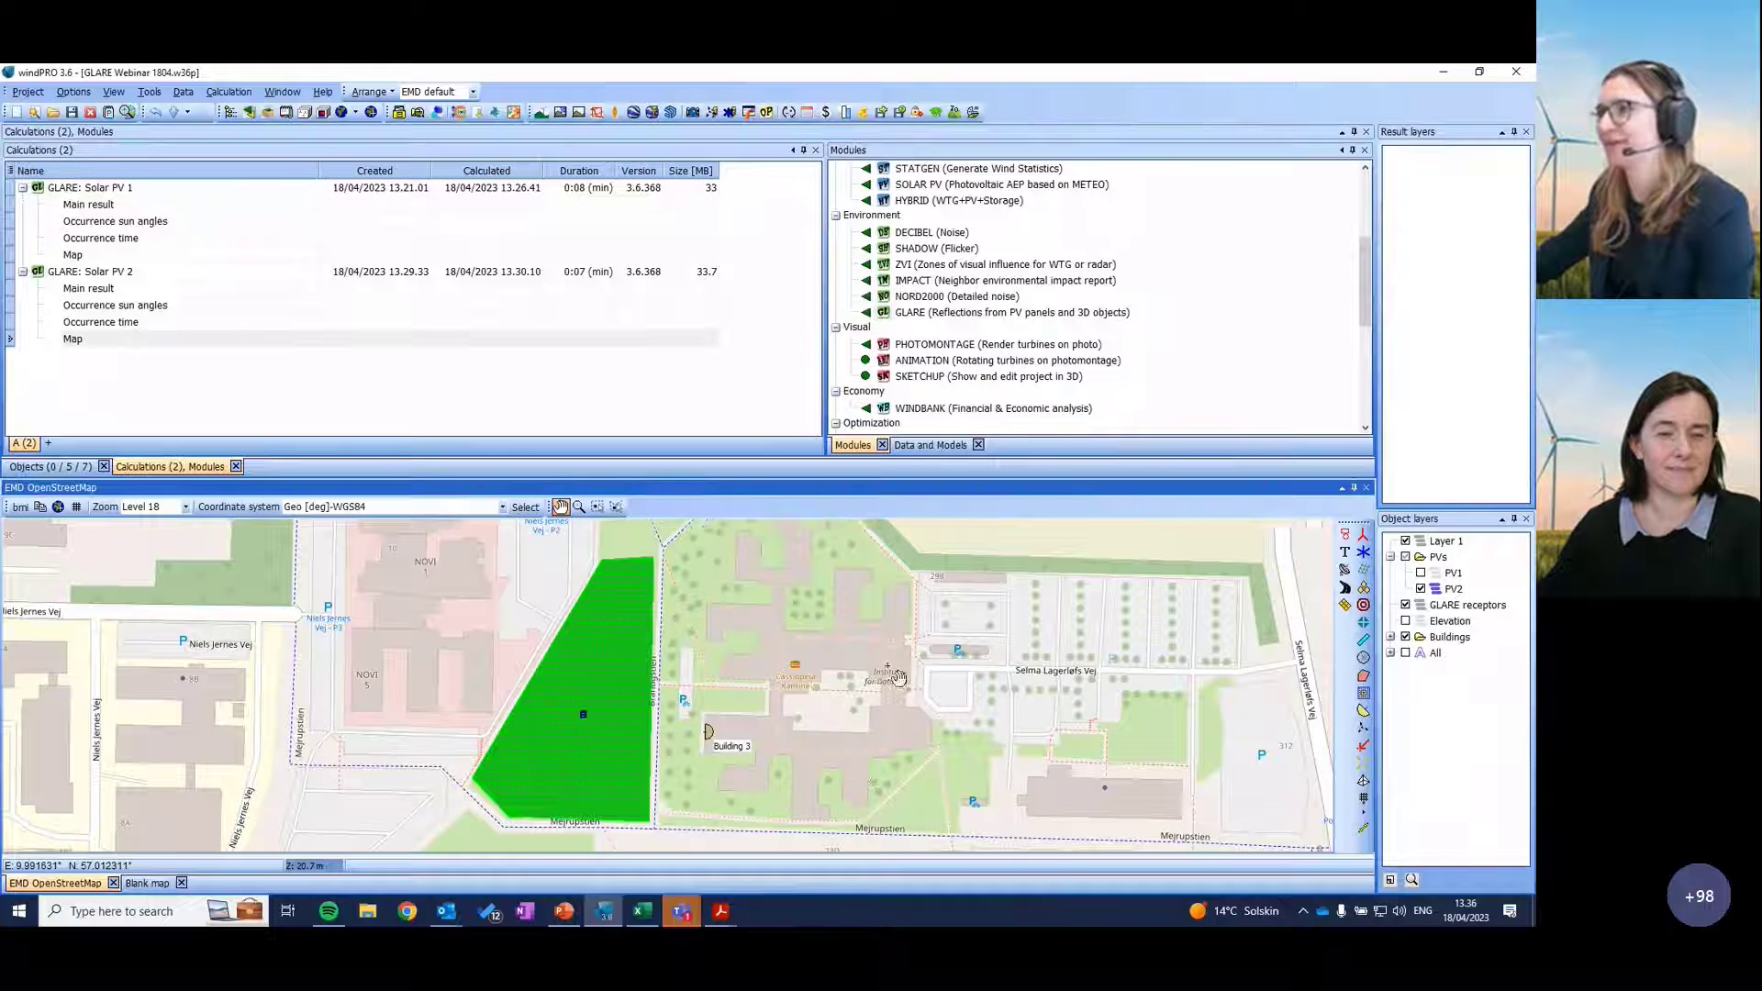
Step: Hide the PV2 layer and view the site around the building receptors
left_click_drag(753, 785, 782, 763)
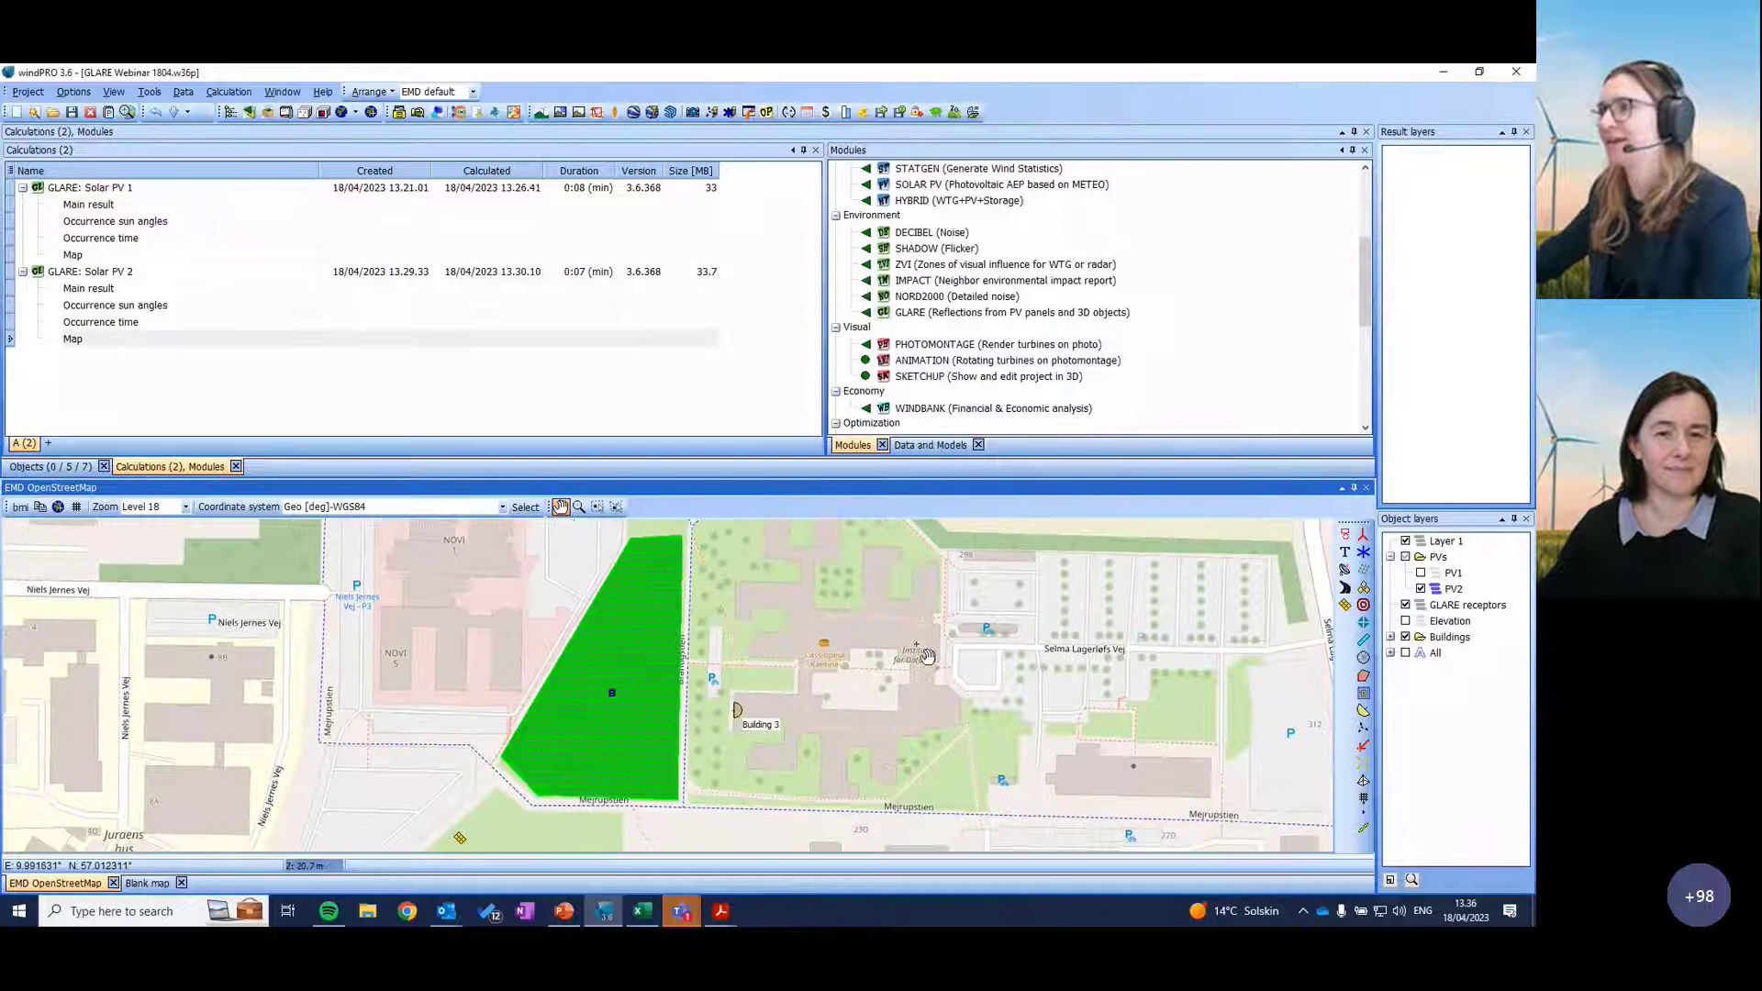
left_click(1421, 589)
left_click_drag(766, 663, 668, 677)
scroll(787, 720, "down", 1)
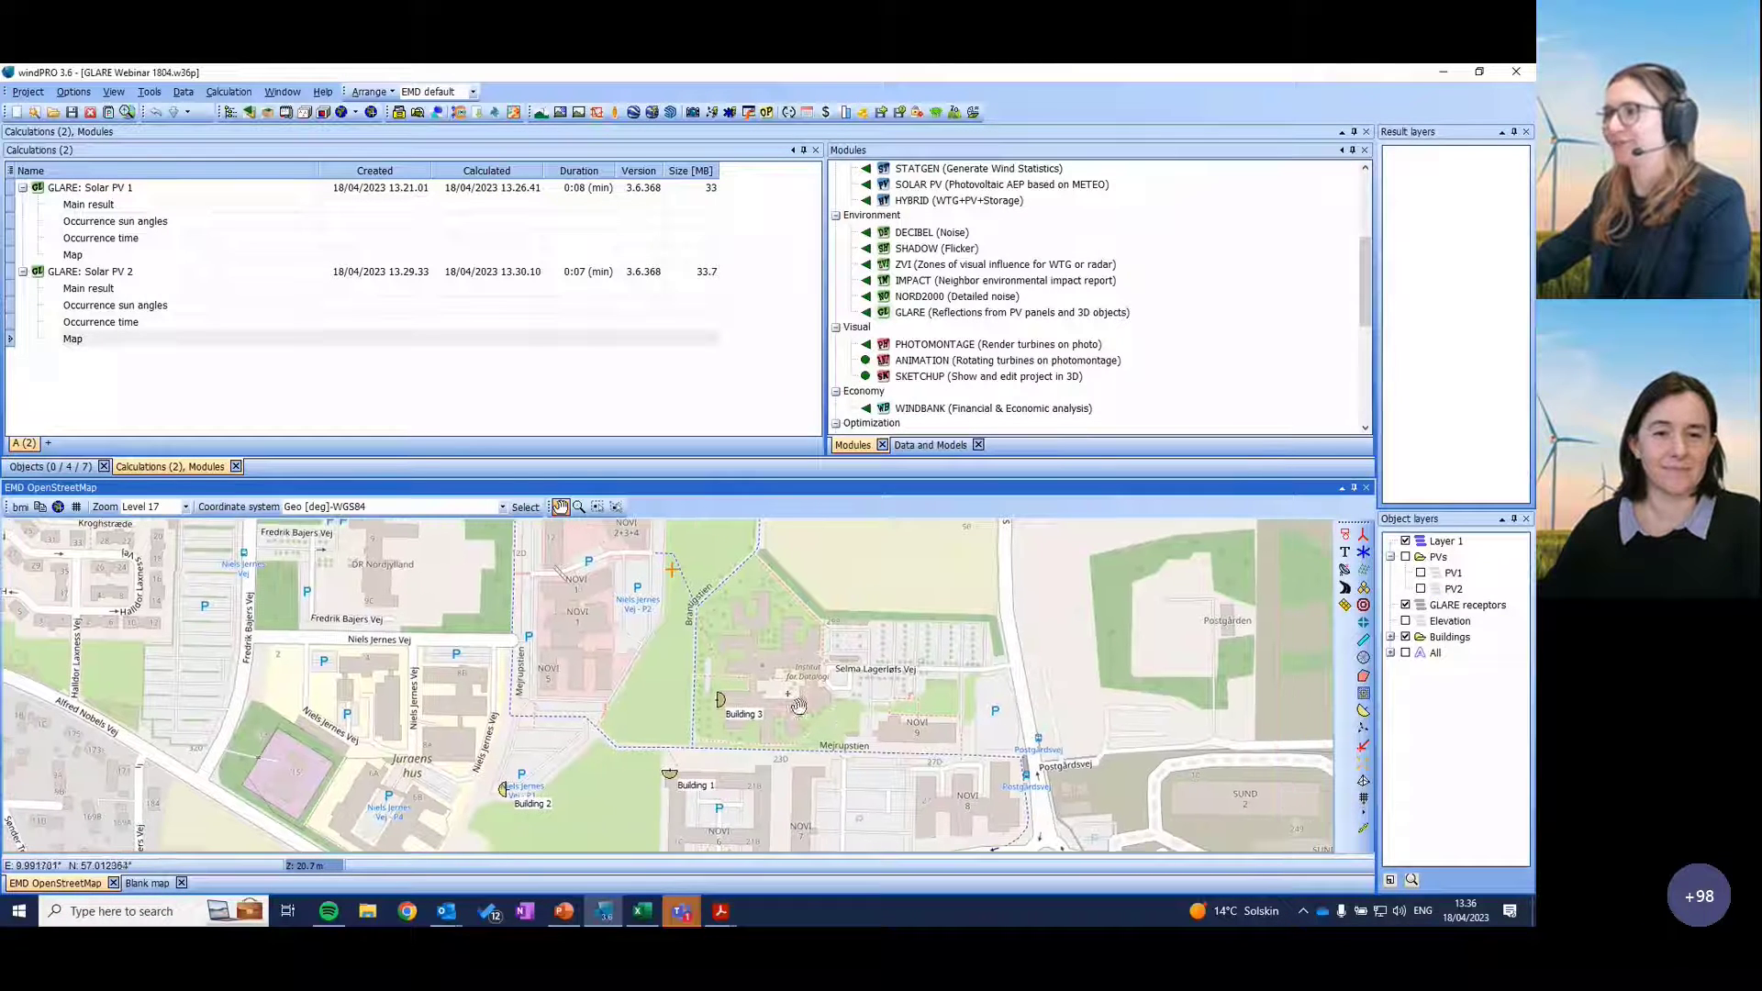
scroll(715, 754, "up", 1)
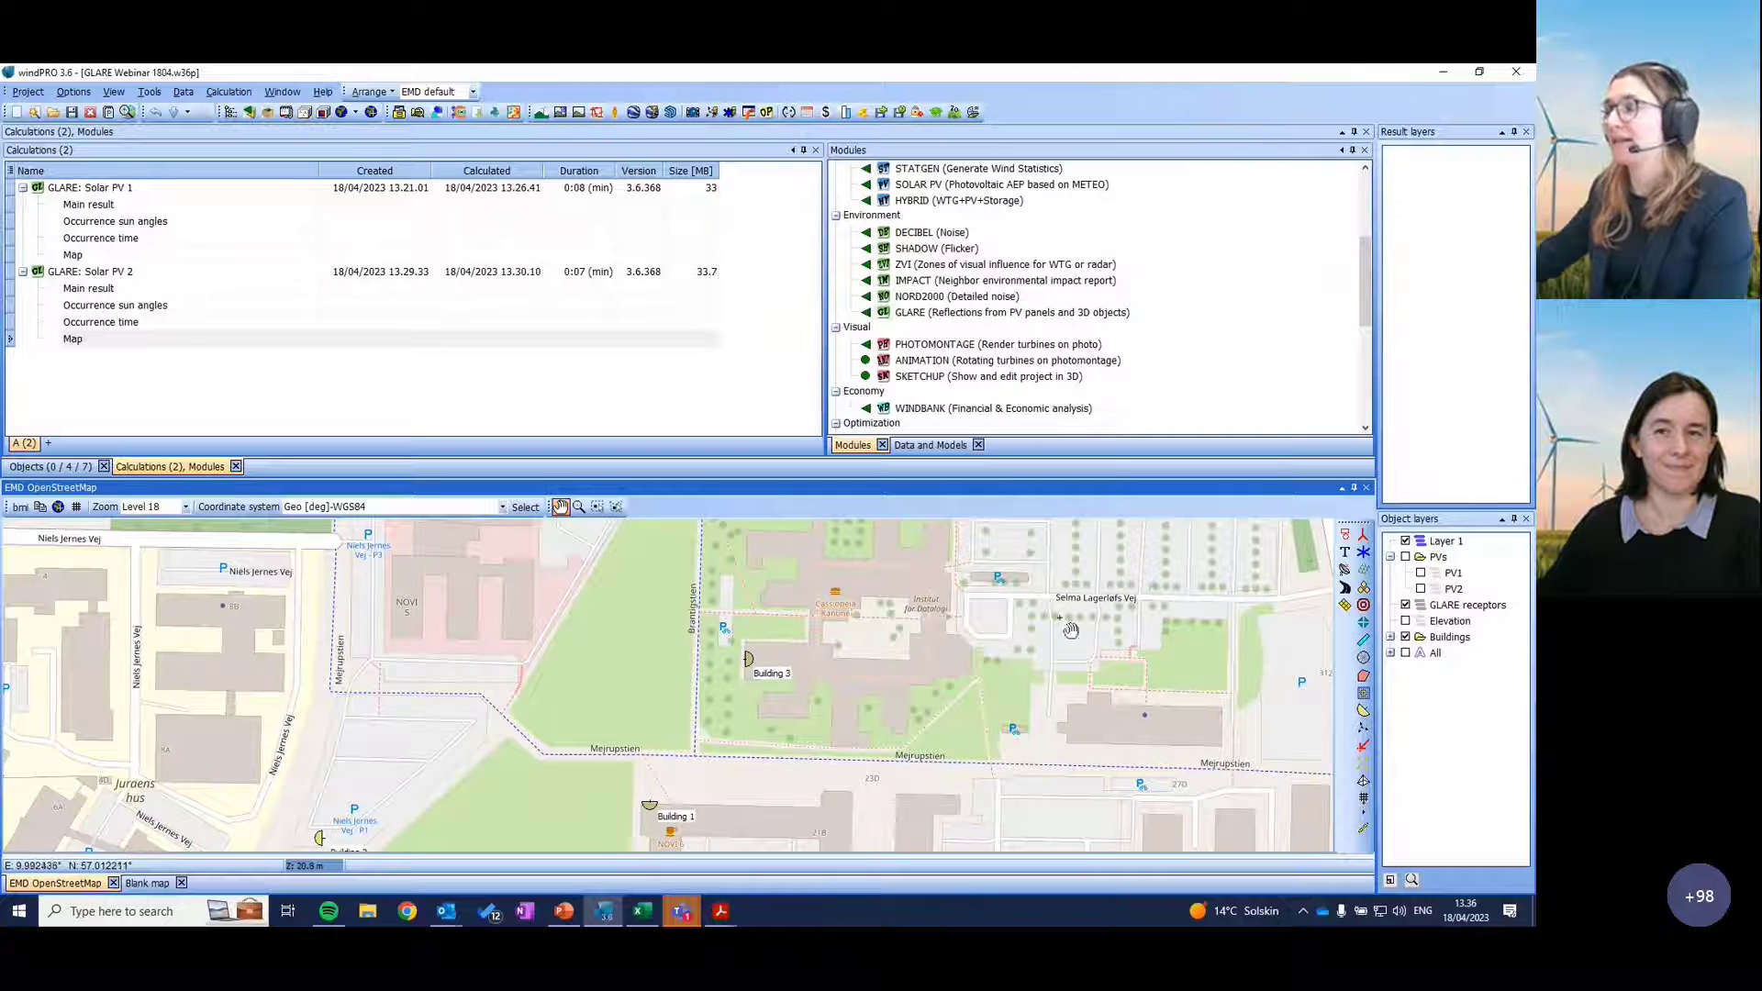
Step: Place a new 3D object in the Glass Building 1 layer at the NOVI 5 building's east side, described as "Building facade"
left_click(1390, 637)
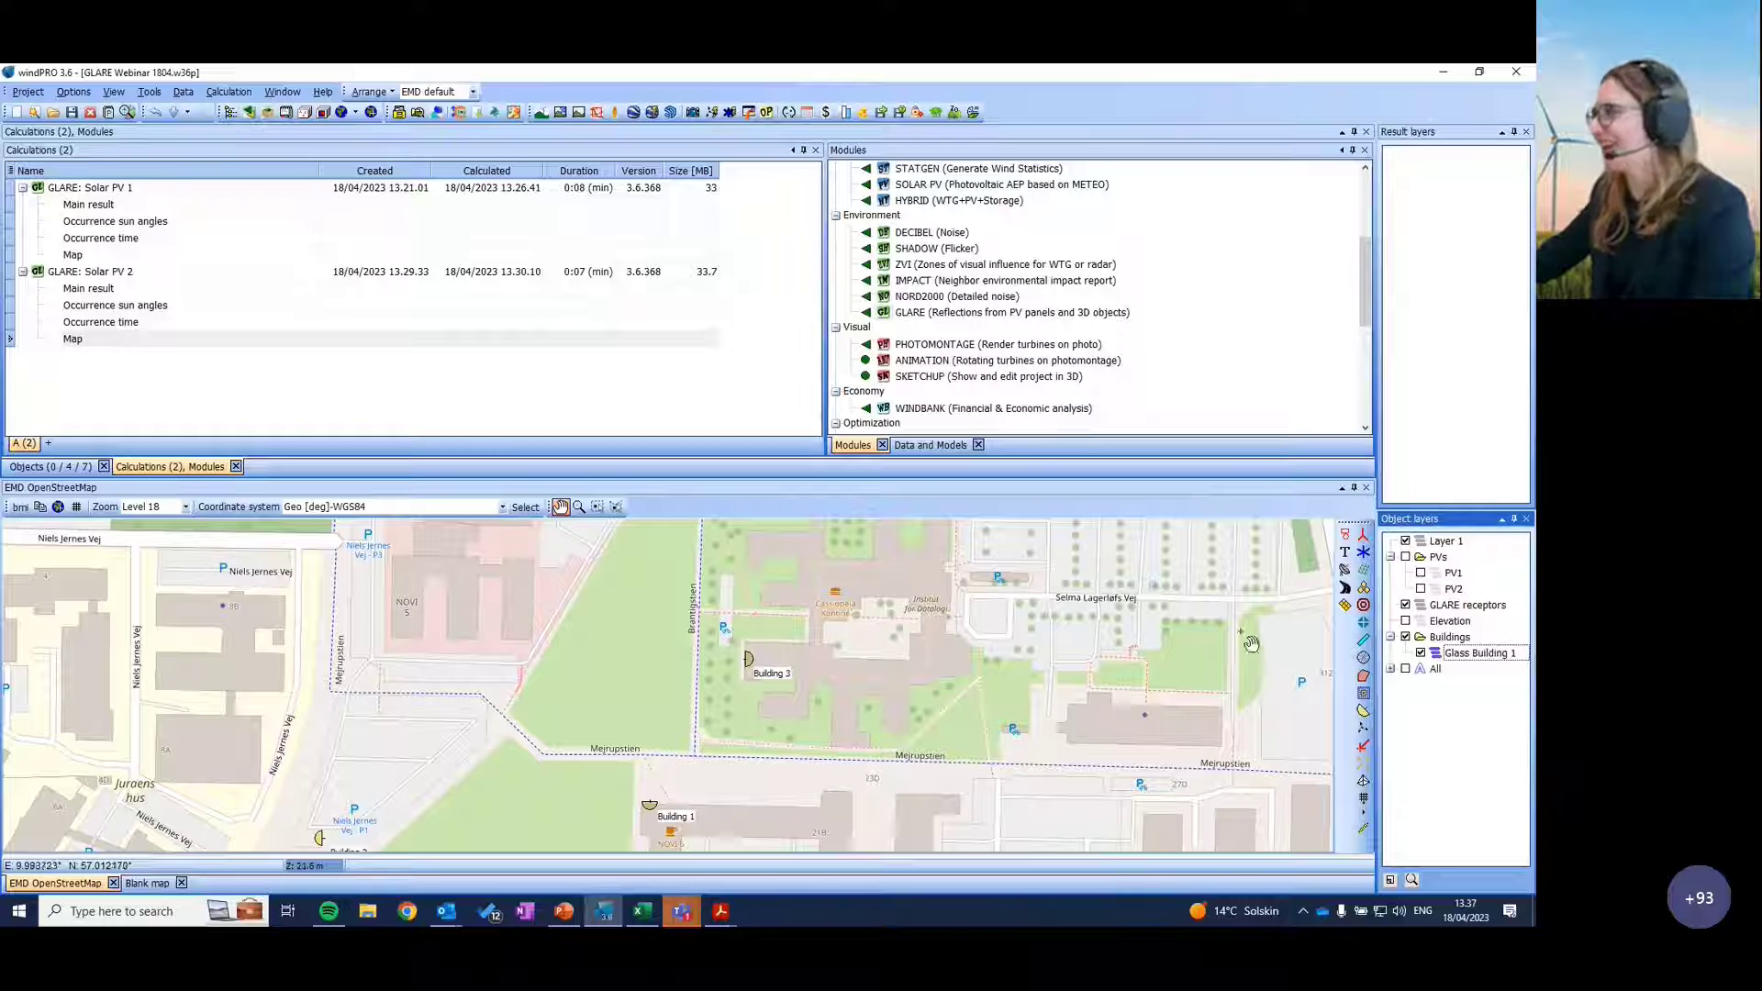
left_click(1364, 781)
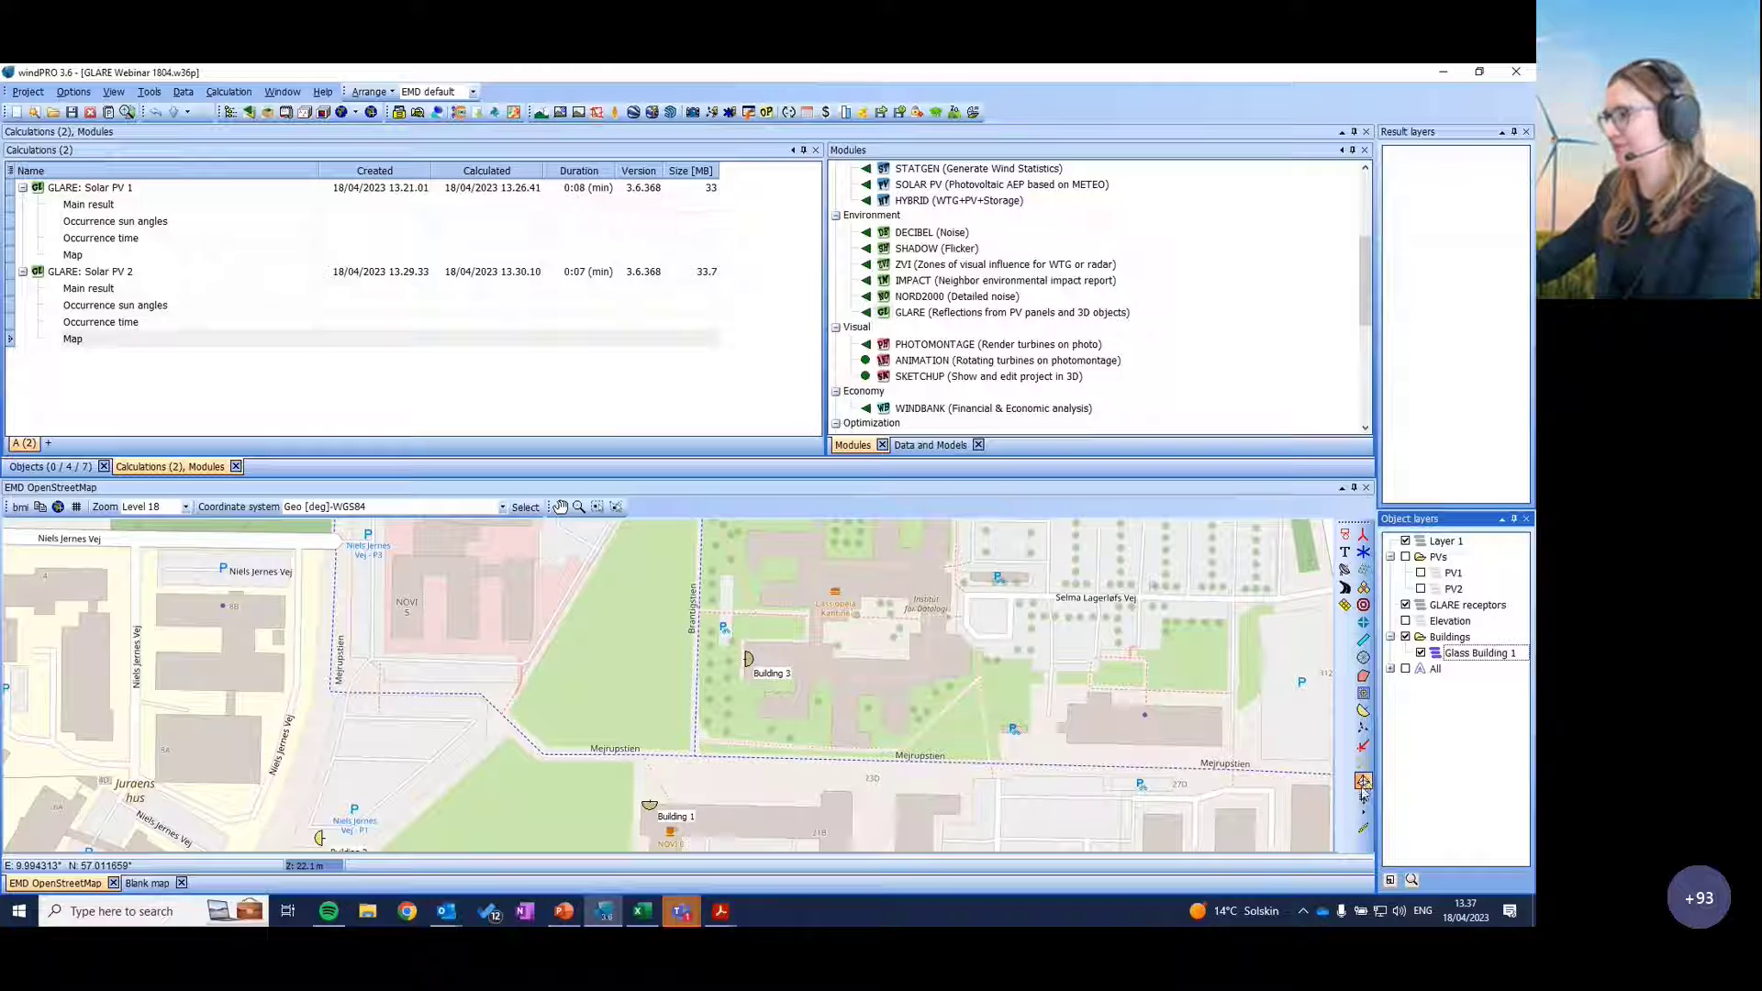
left_click(530, 598)
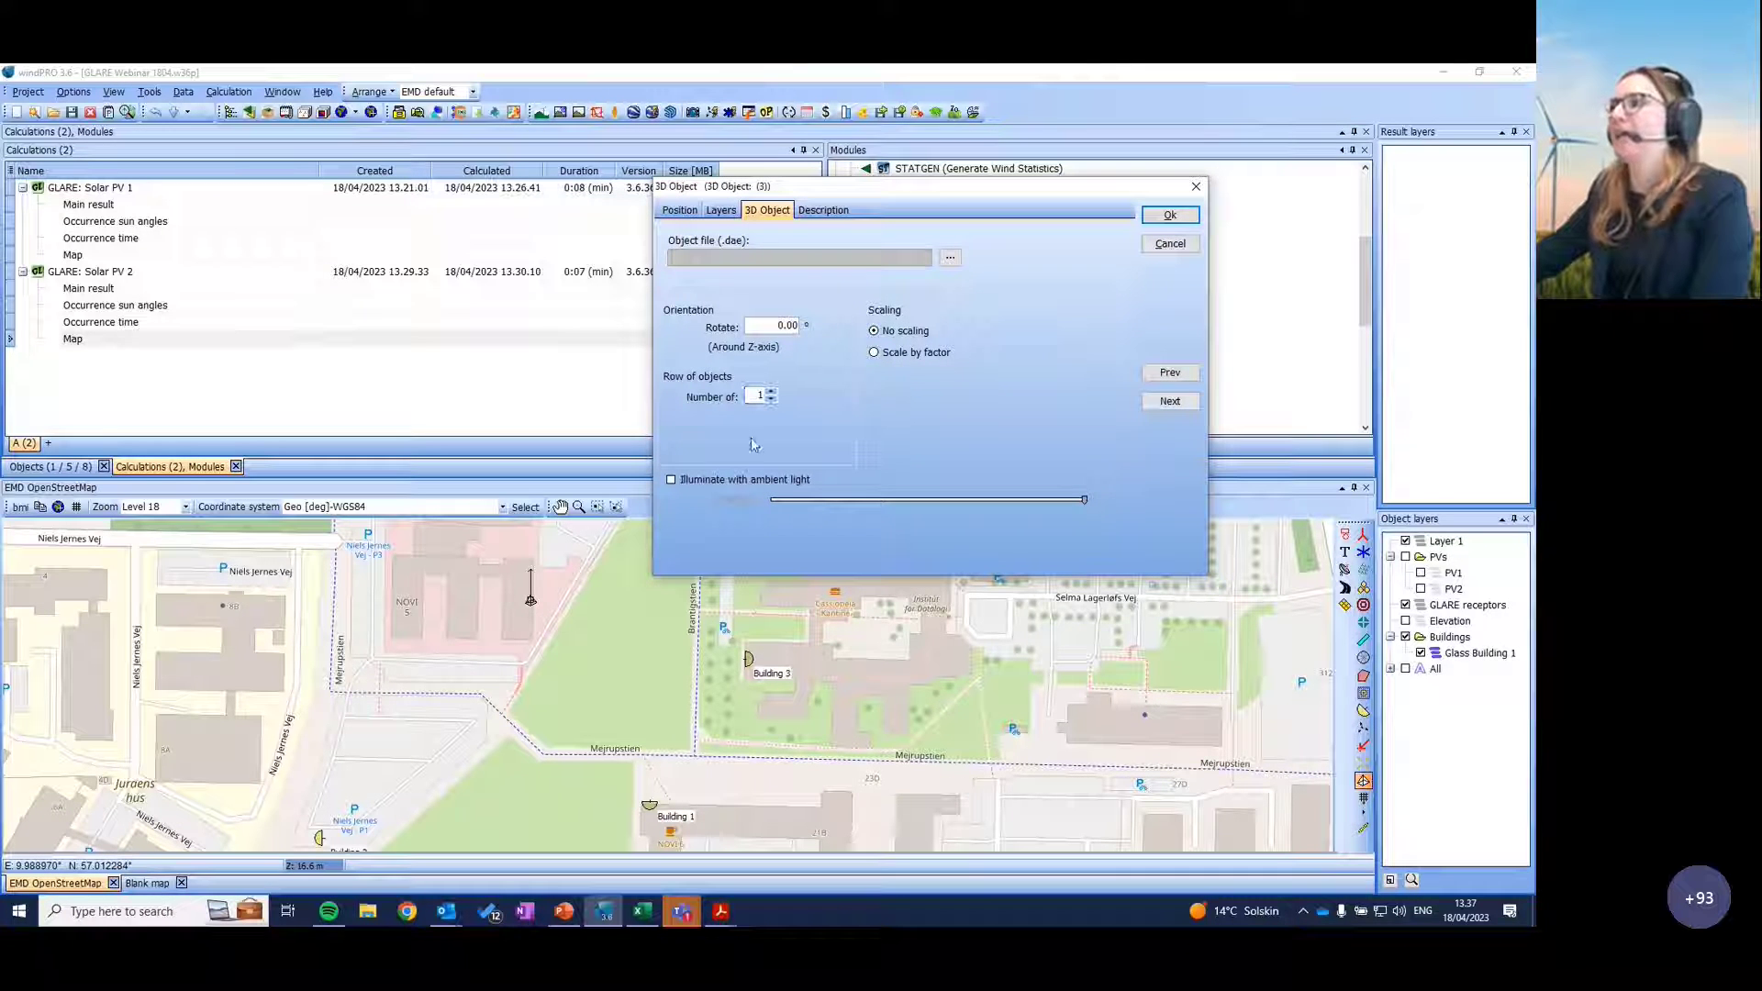
left_click(679, 209)
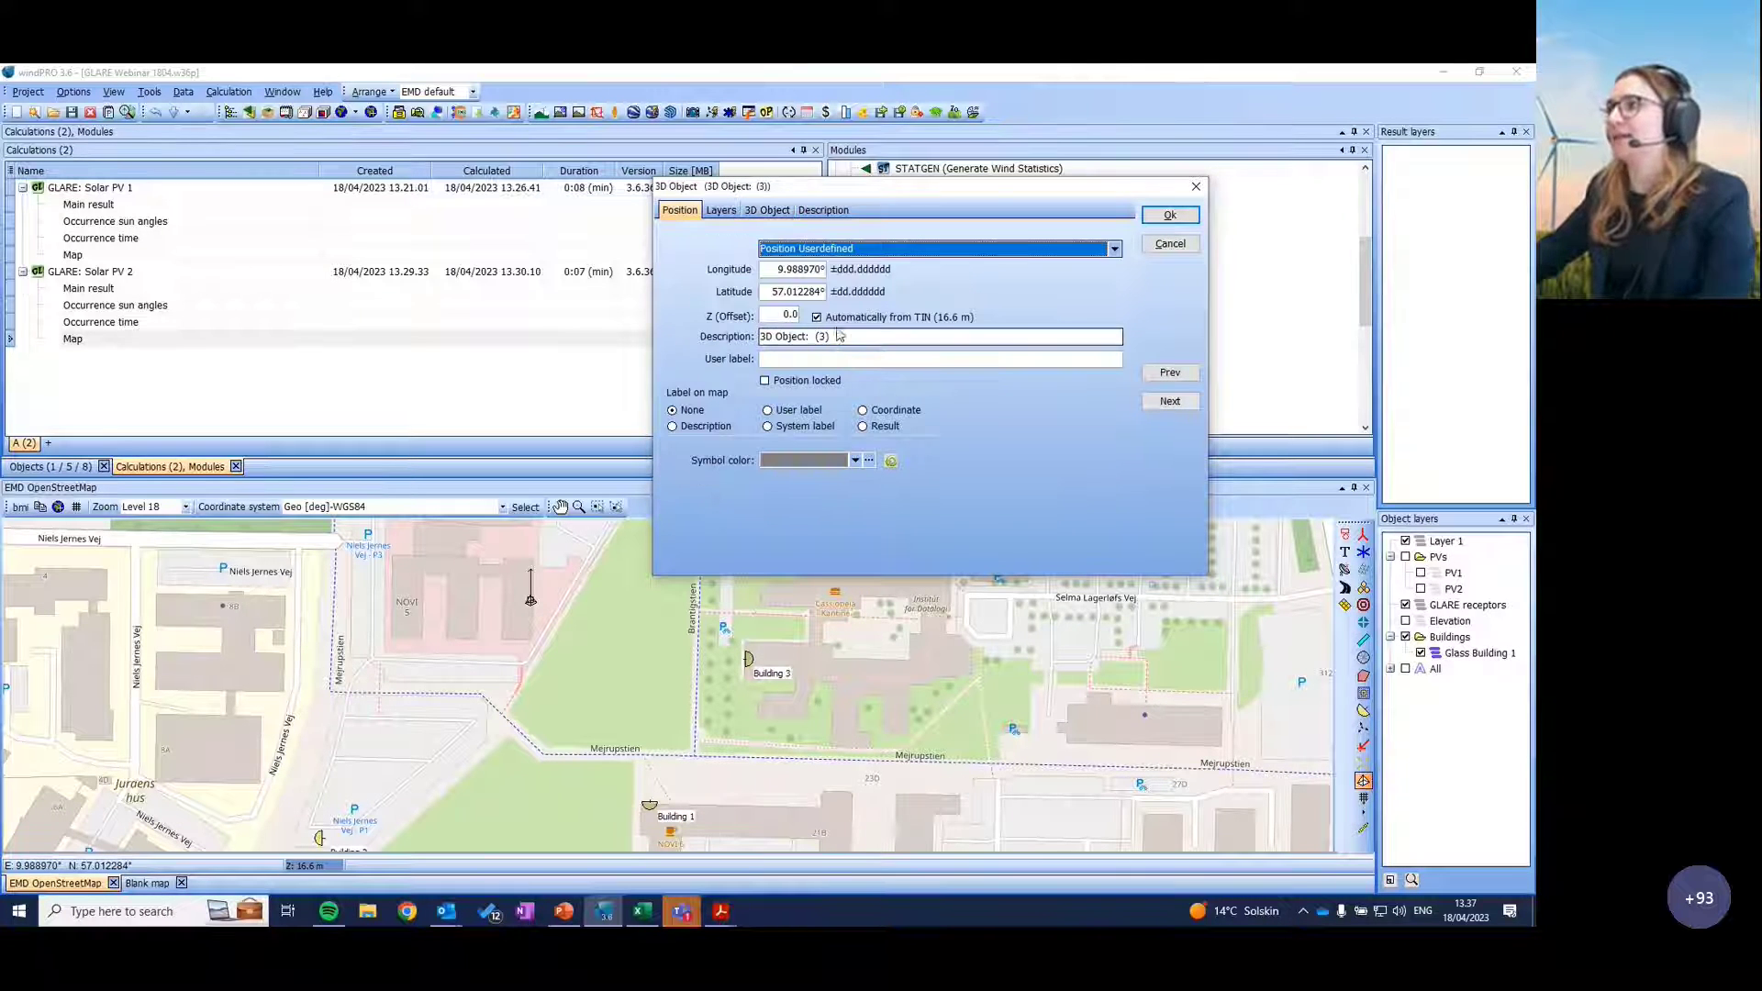
left_click_drag(829, 340, 752, 337)
type("Building facade")
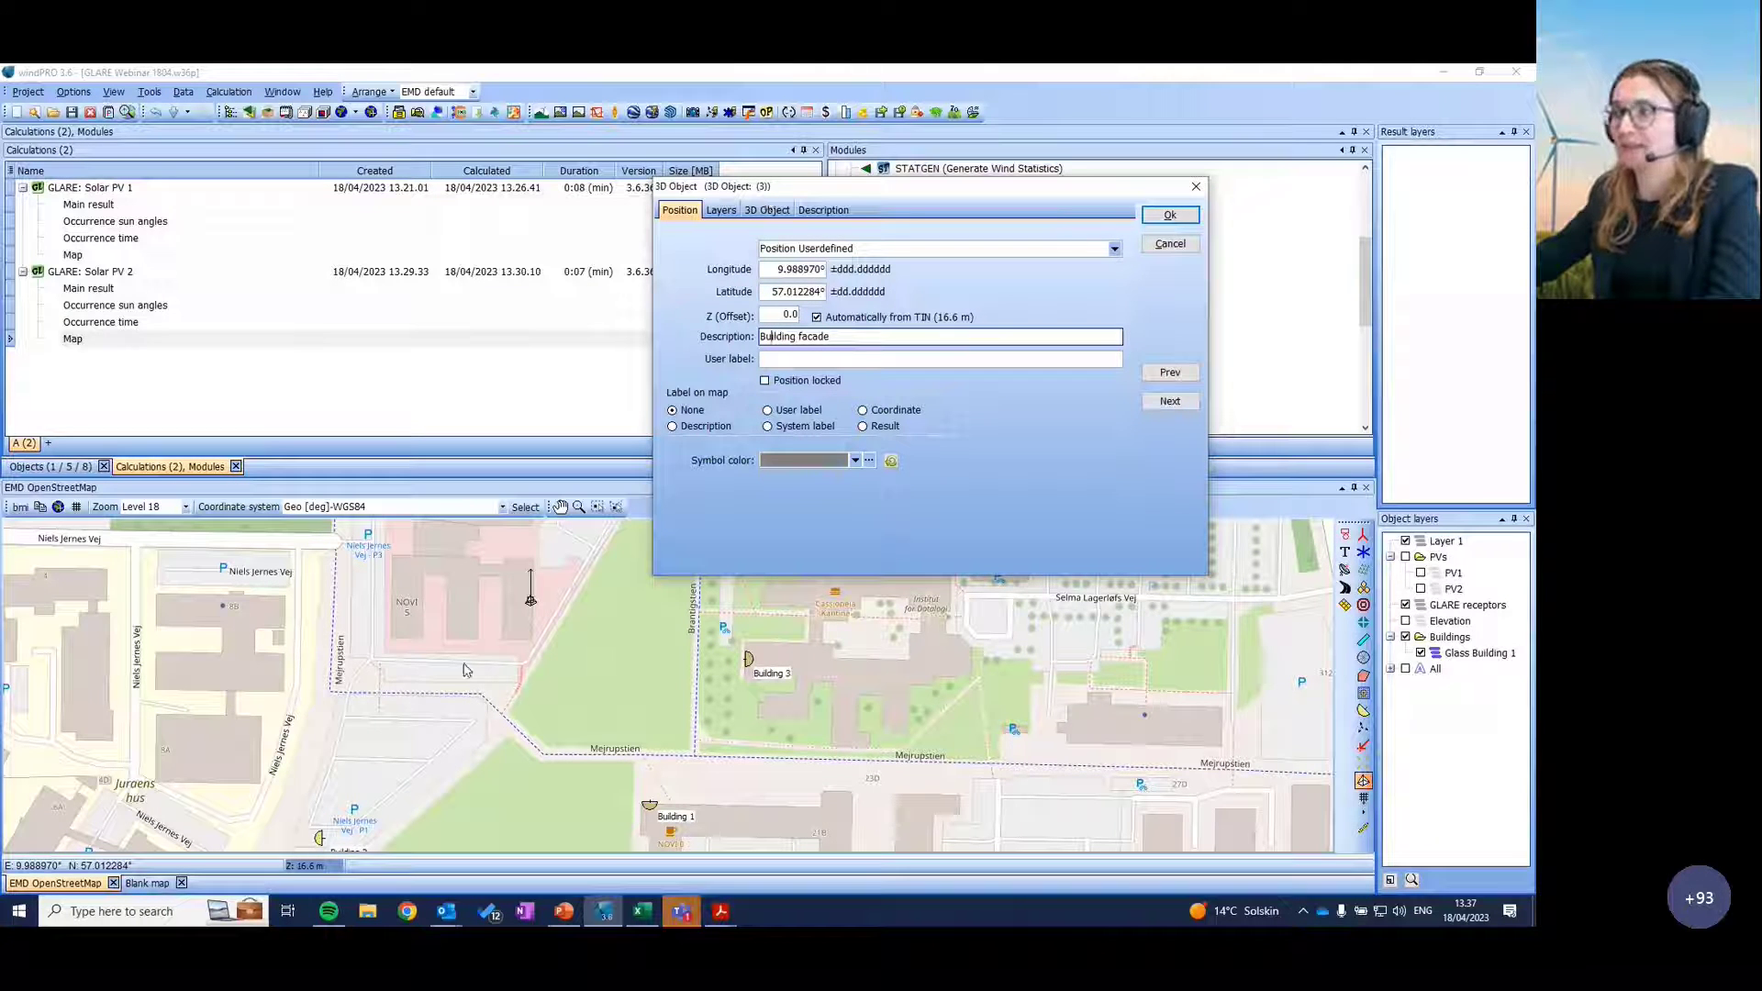
Step: Load VerticalRect1x1m.dae from the Glare Reflectors folder as the object's model, aligned to the Geo [deg] WGS84 coordinate system
left_click(763, 211)
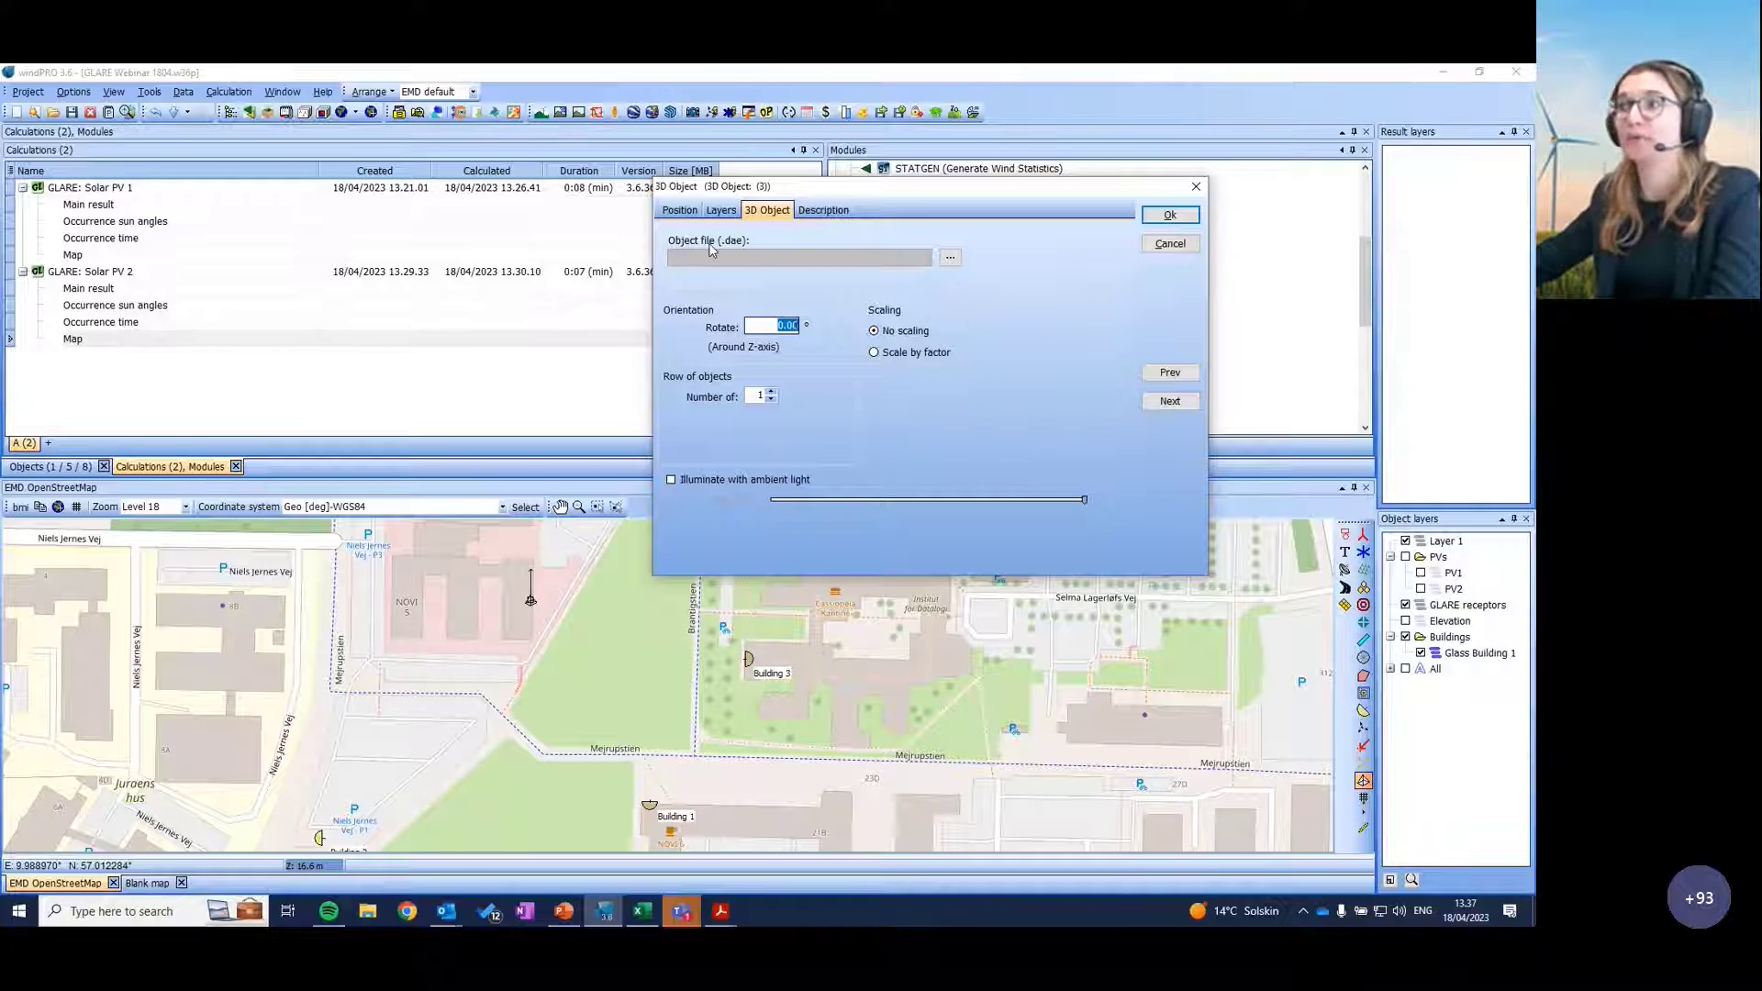
left_click(951, 261)
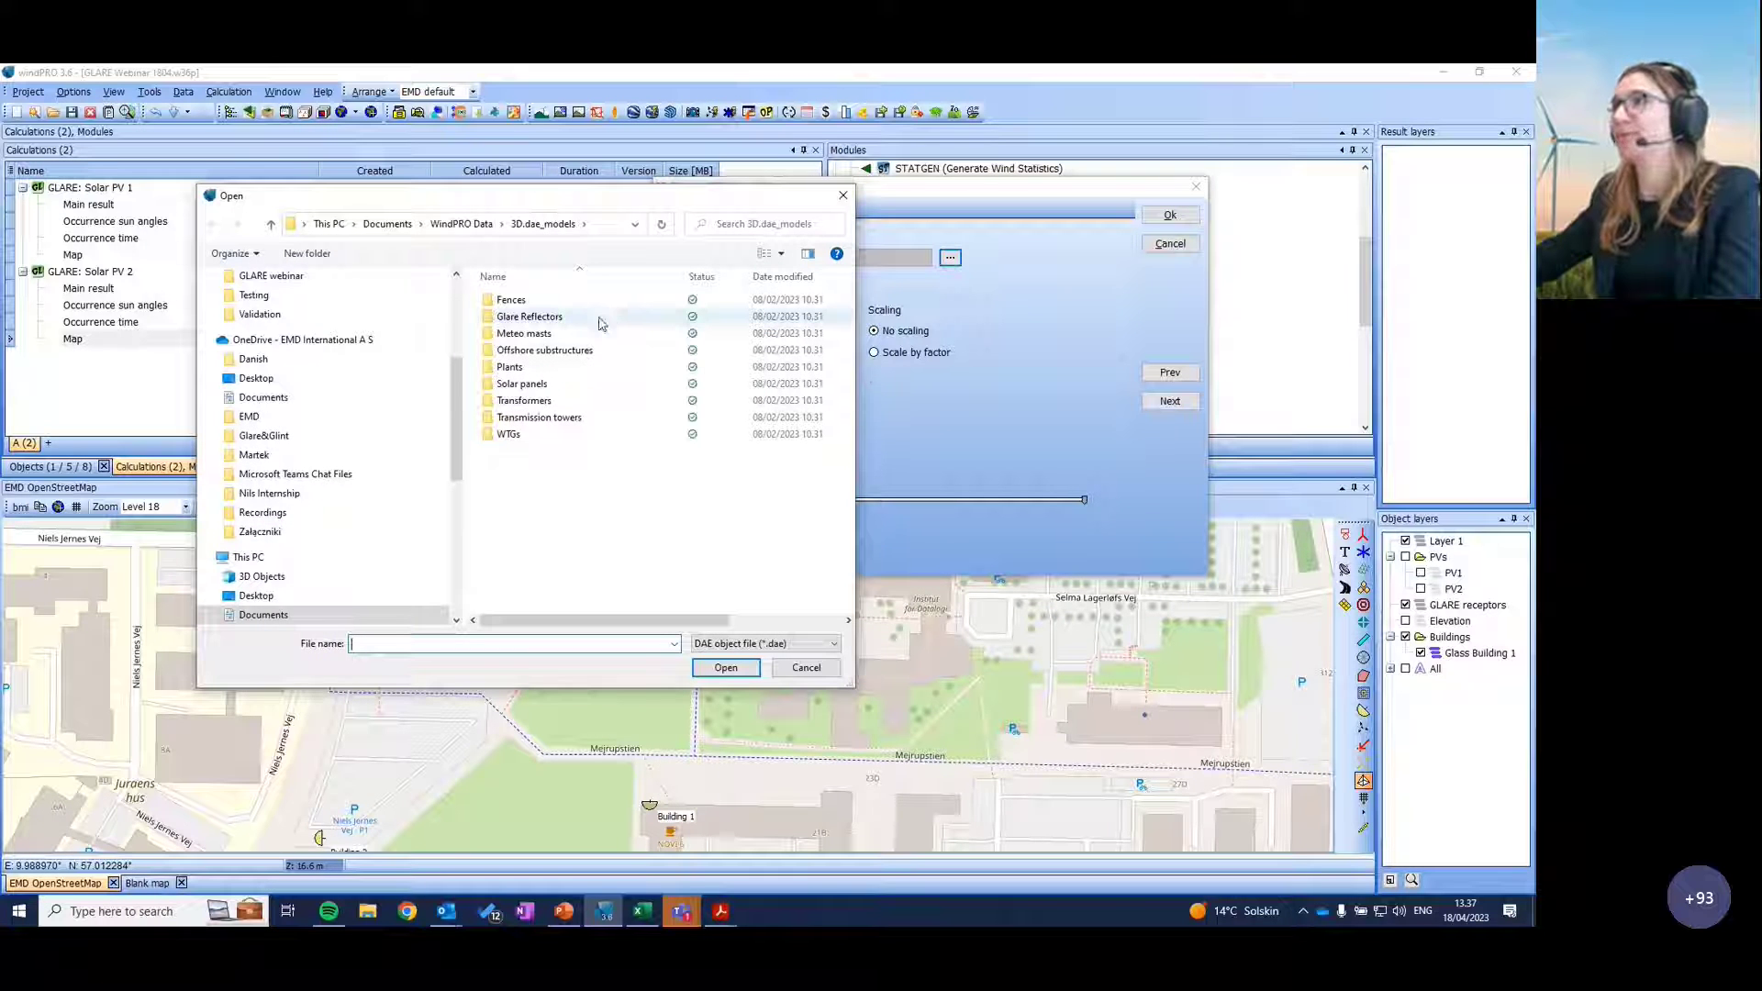
double_click(528, 316)
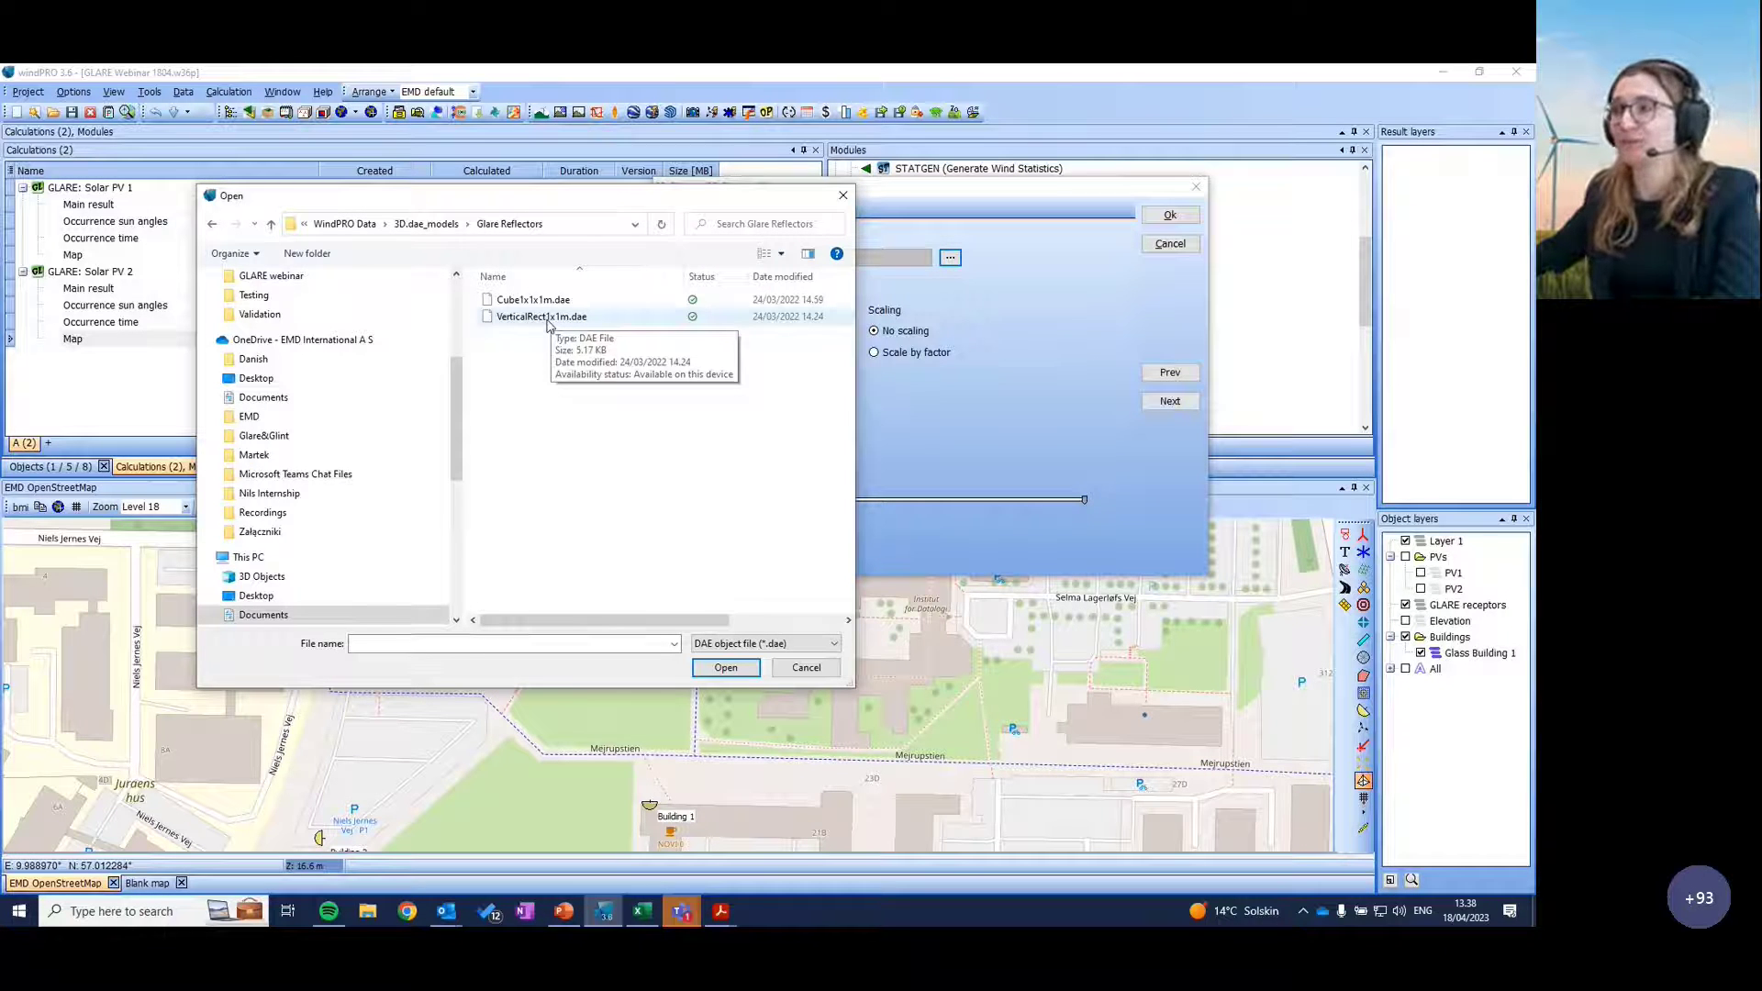
left_click(549, 321)
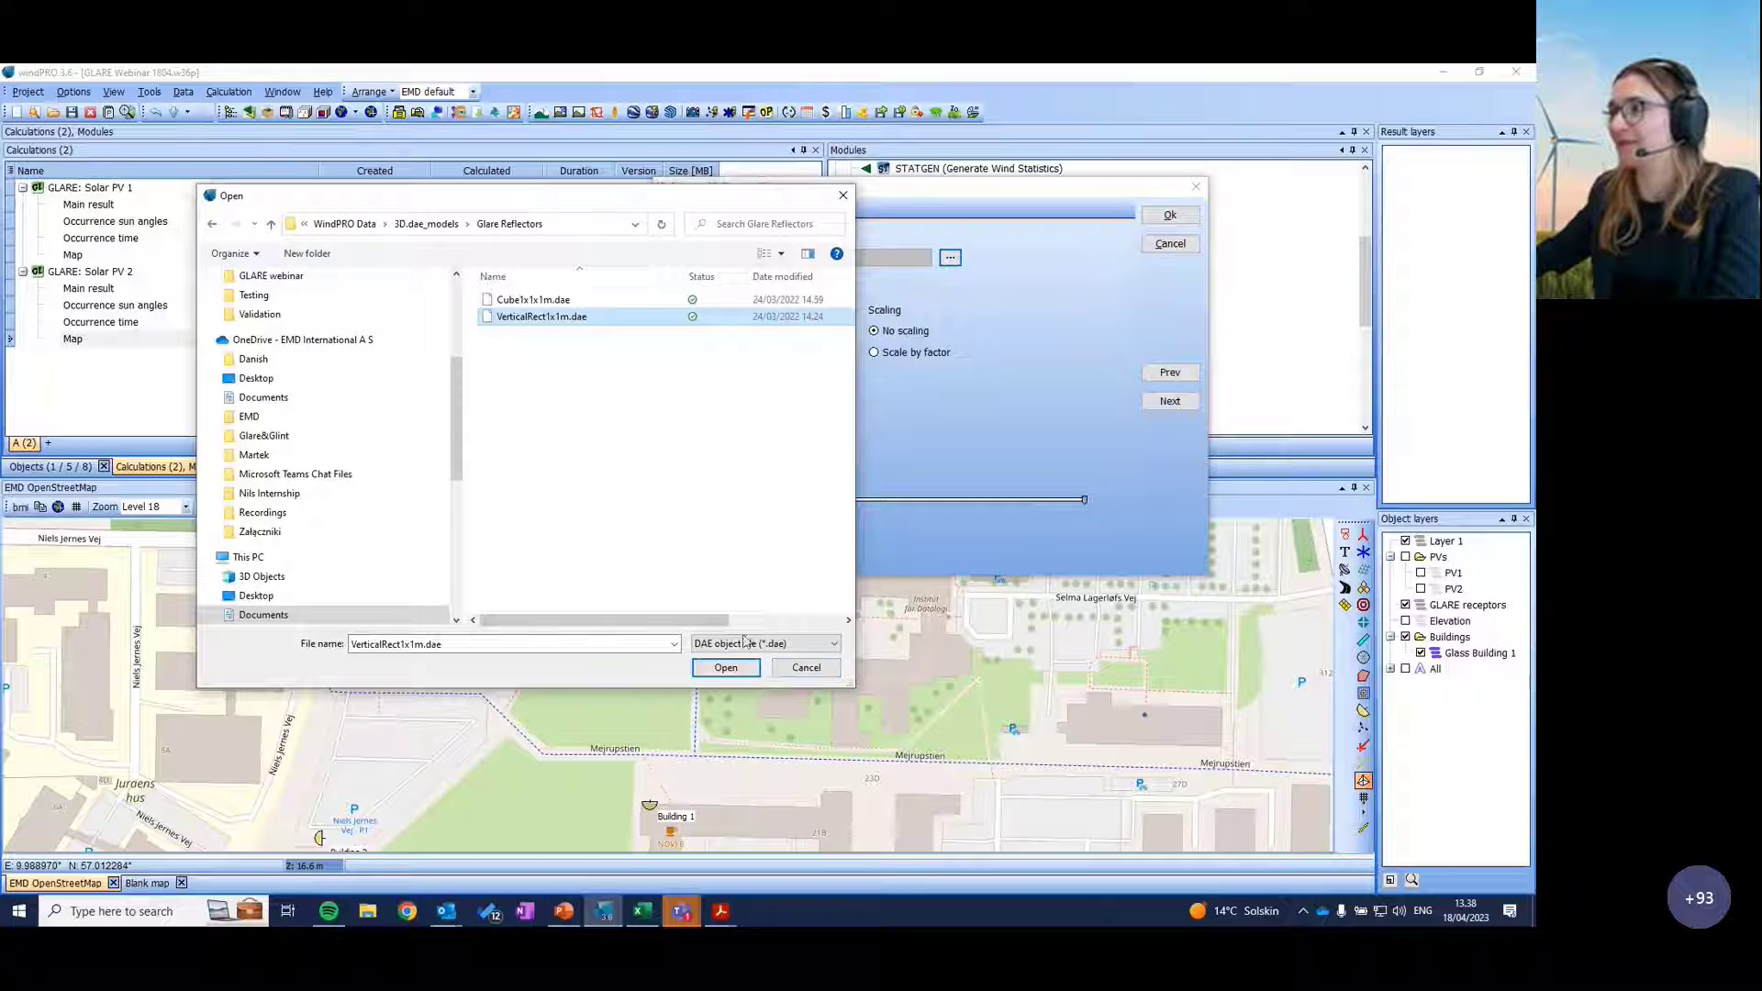
left_click(725, 675)
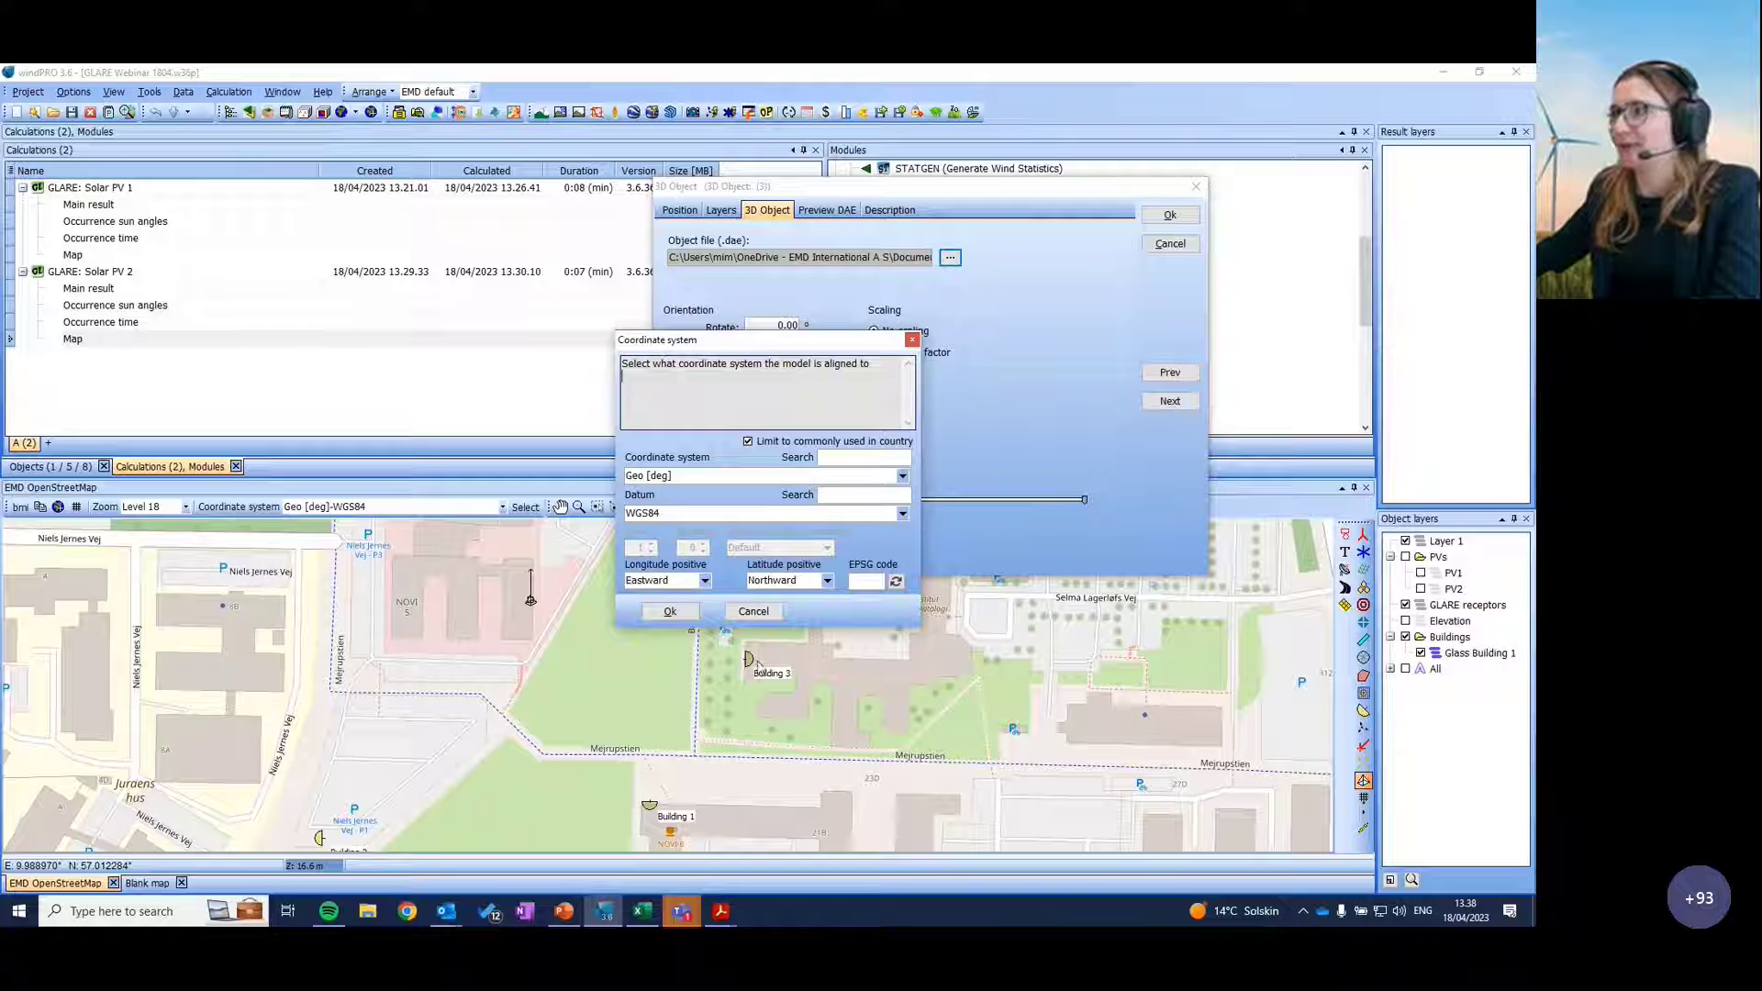
left_click(669, 611)
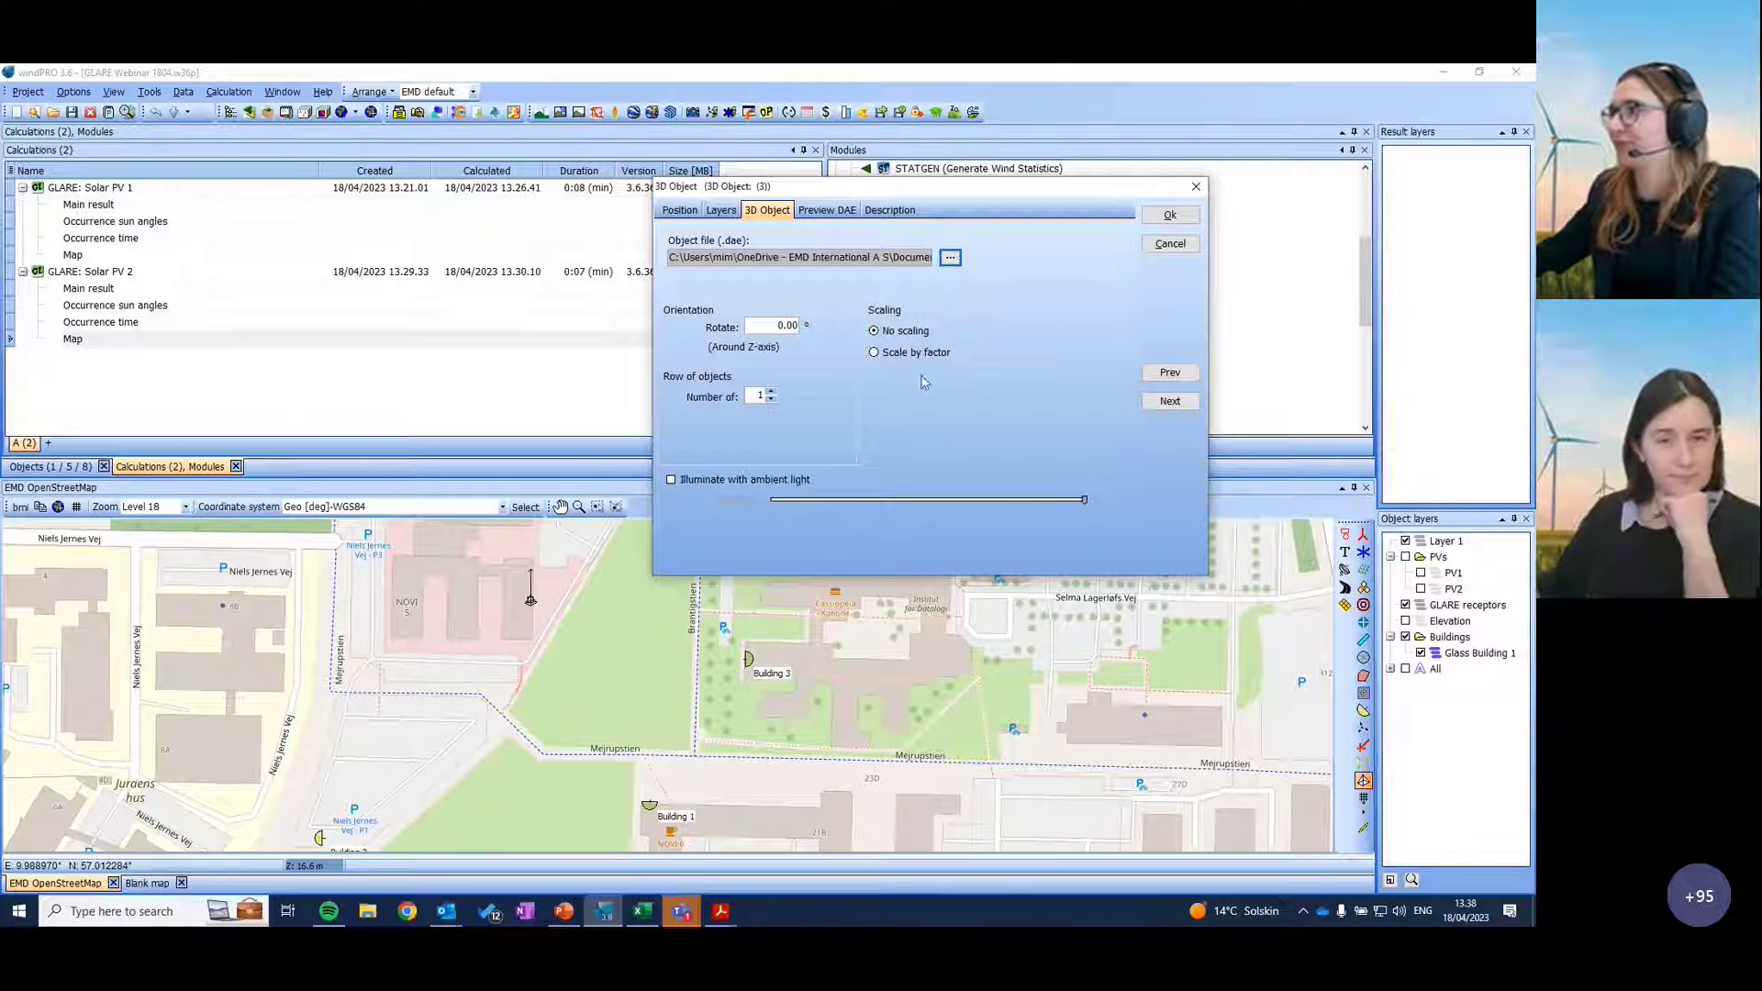
Step: Scale the facade object by factor, with a width factor of 30 and a height factor of 12
left_click(874, 357)
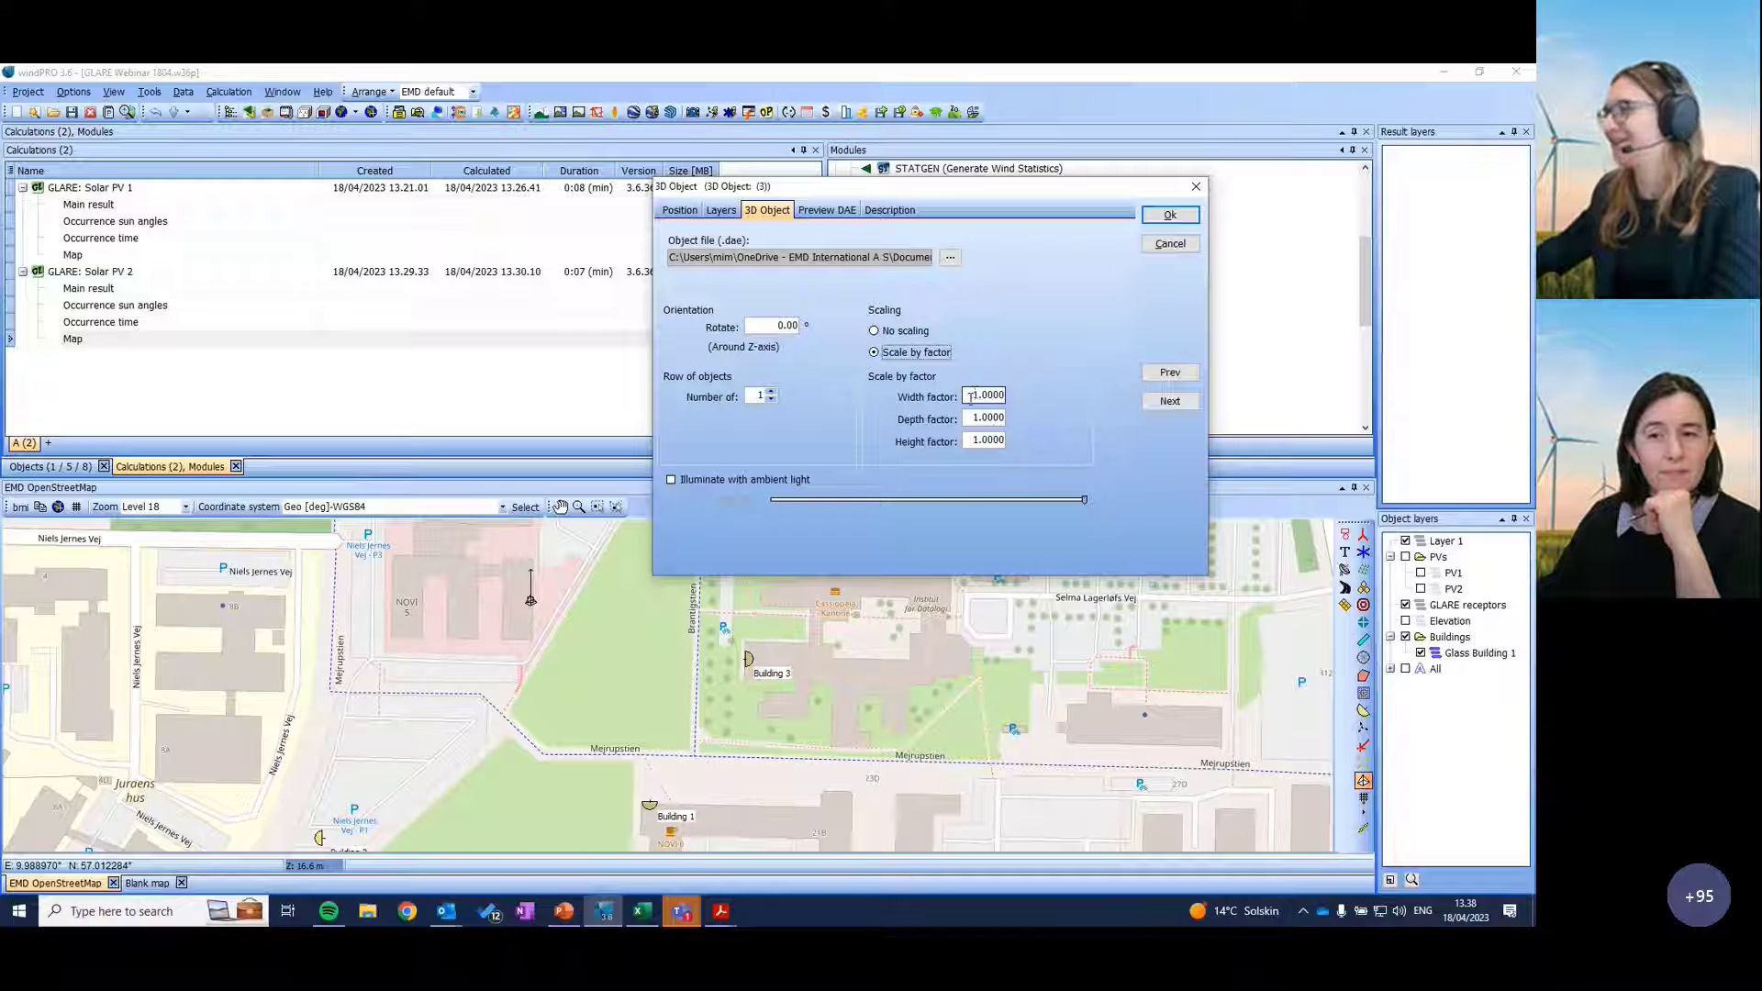
left_click_drag(970, 398, 1036, 392)
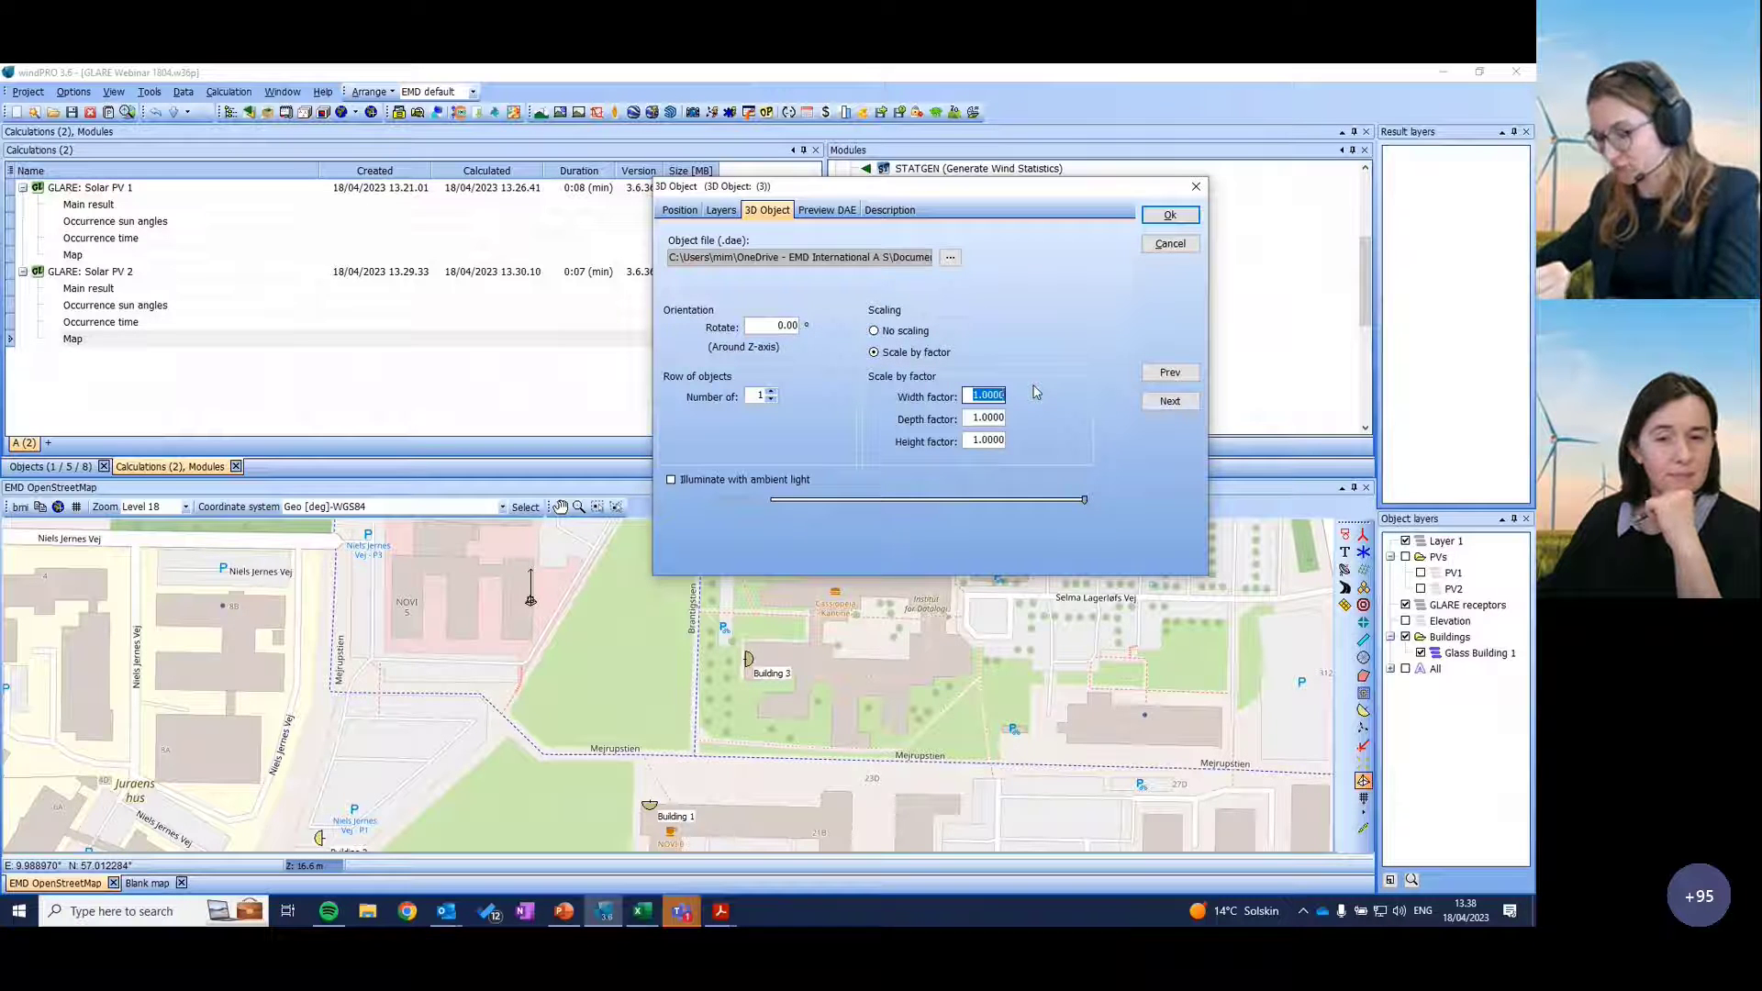
type("30")
left_click_drag(973, 441, 1071, 442)
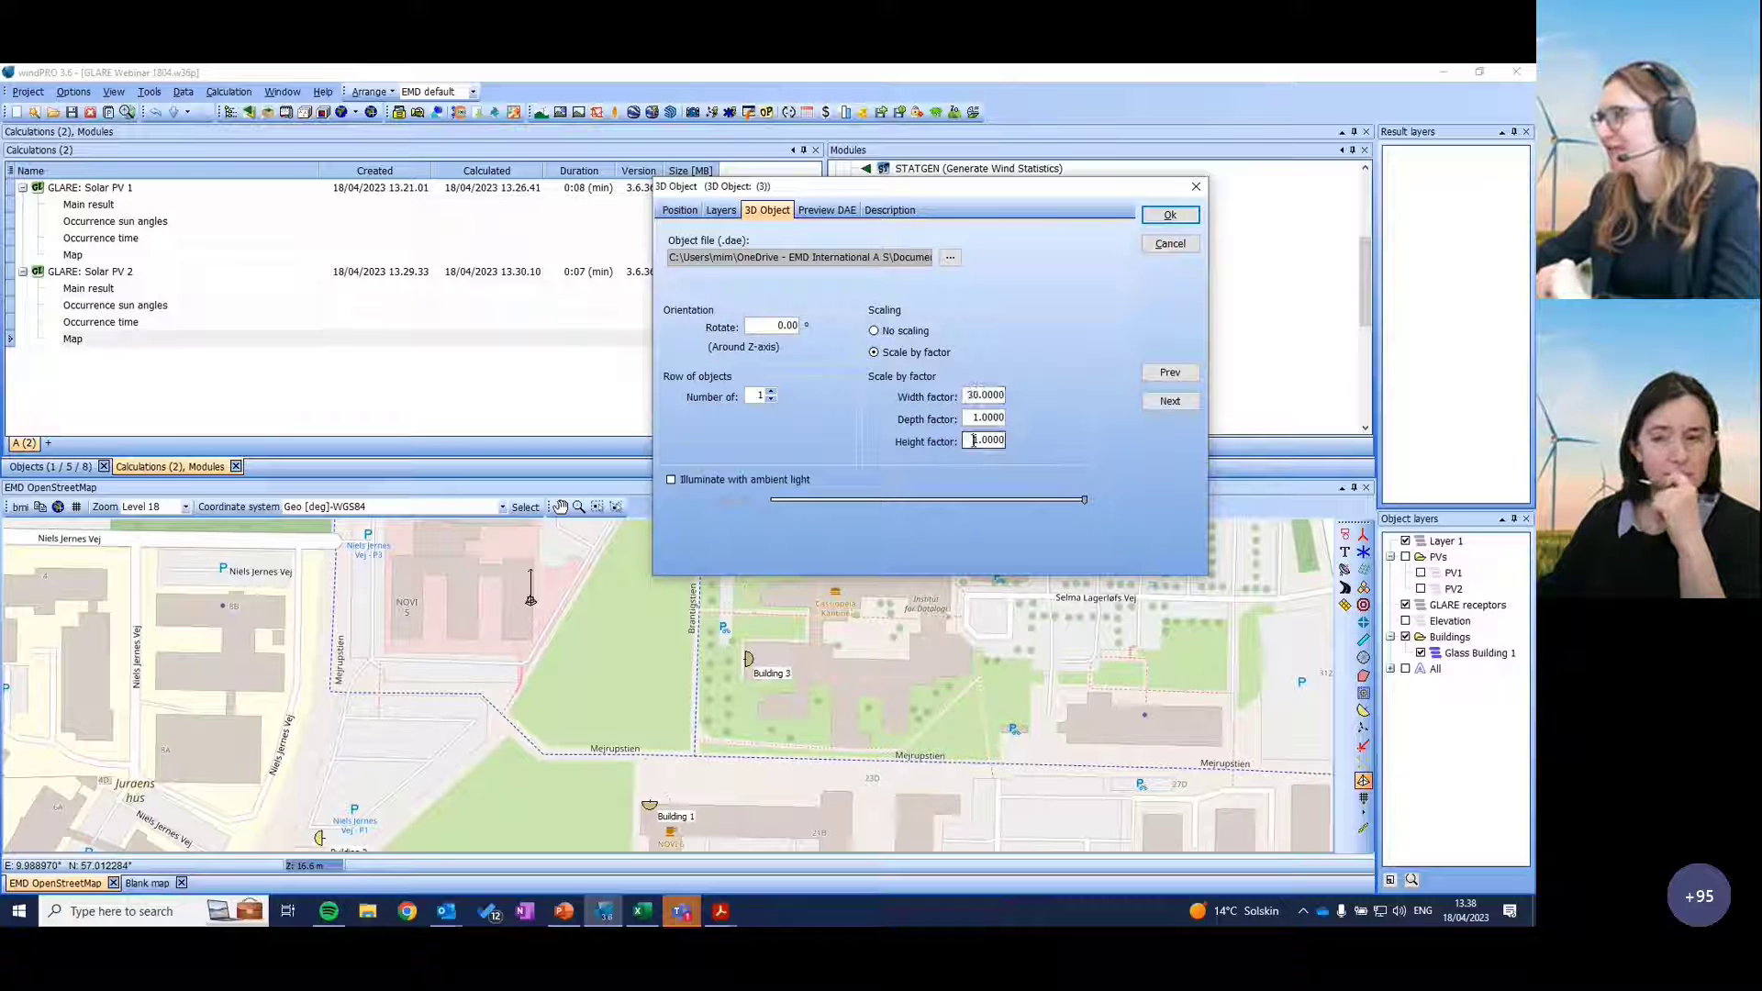
type("12")
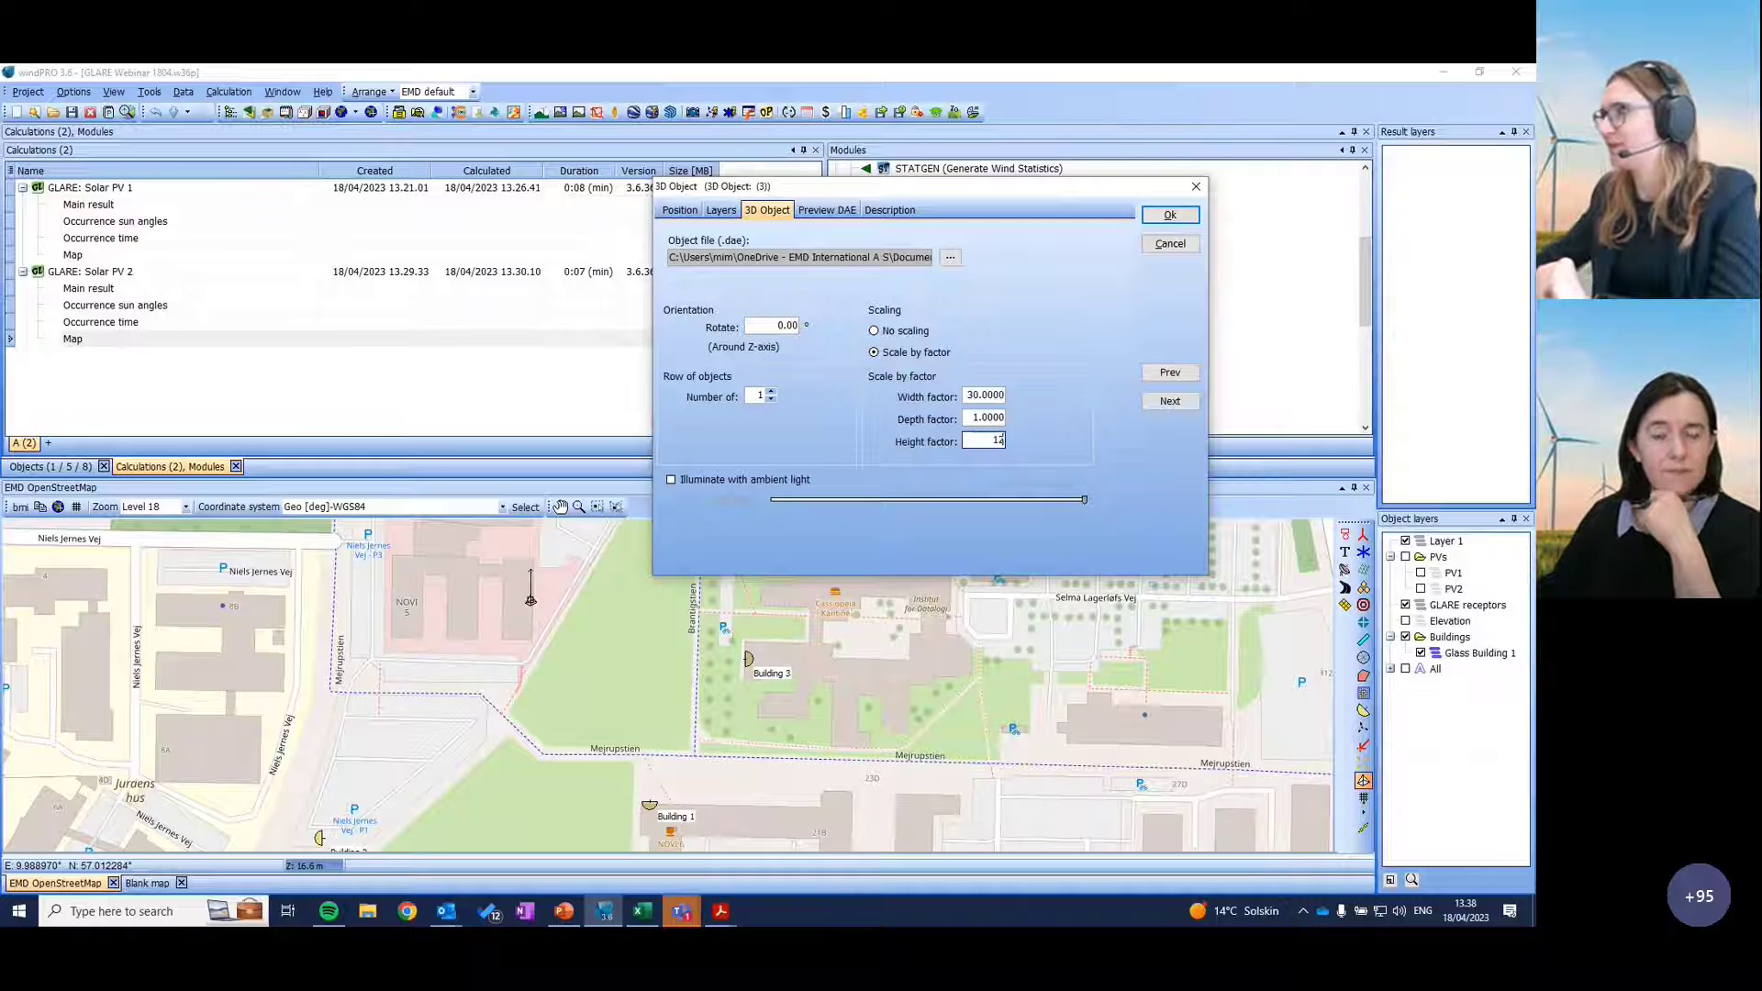
left_click(986, 419)
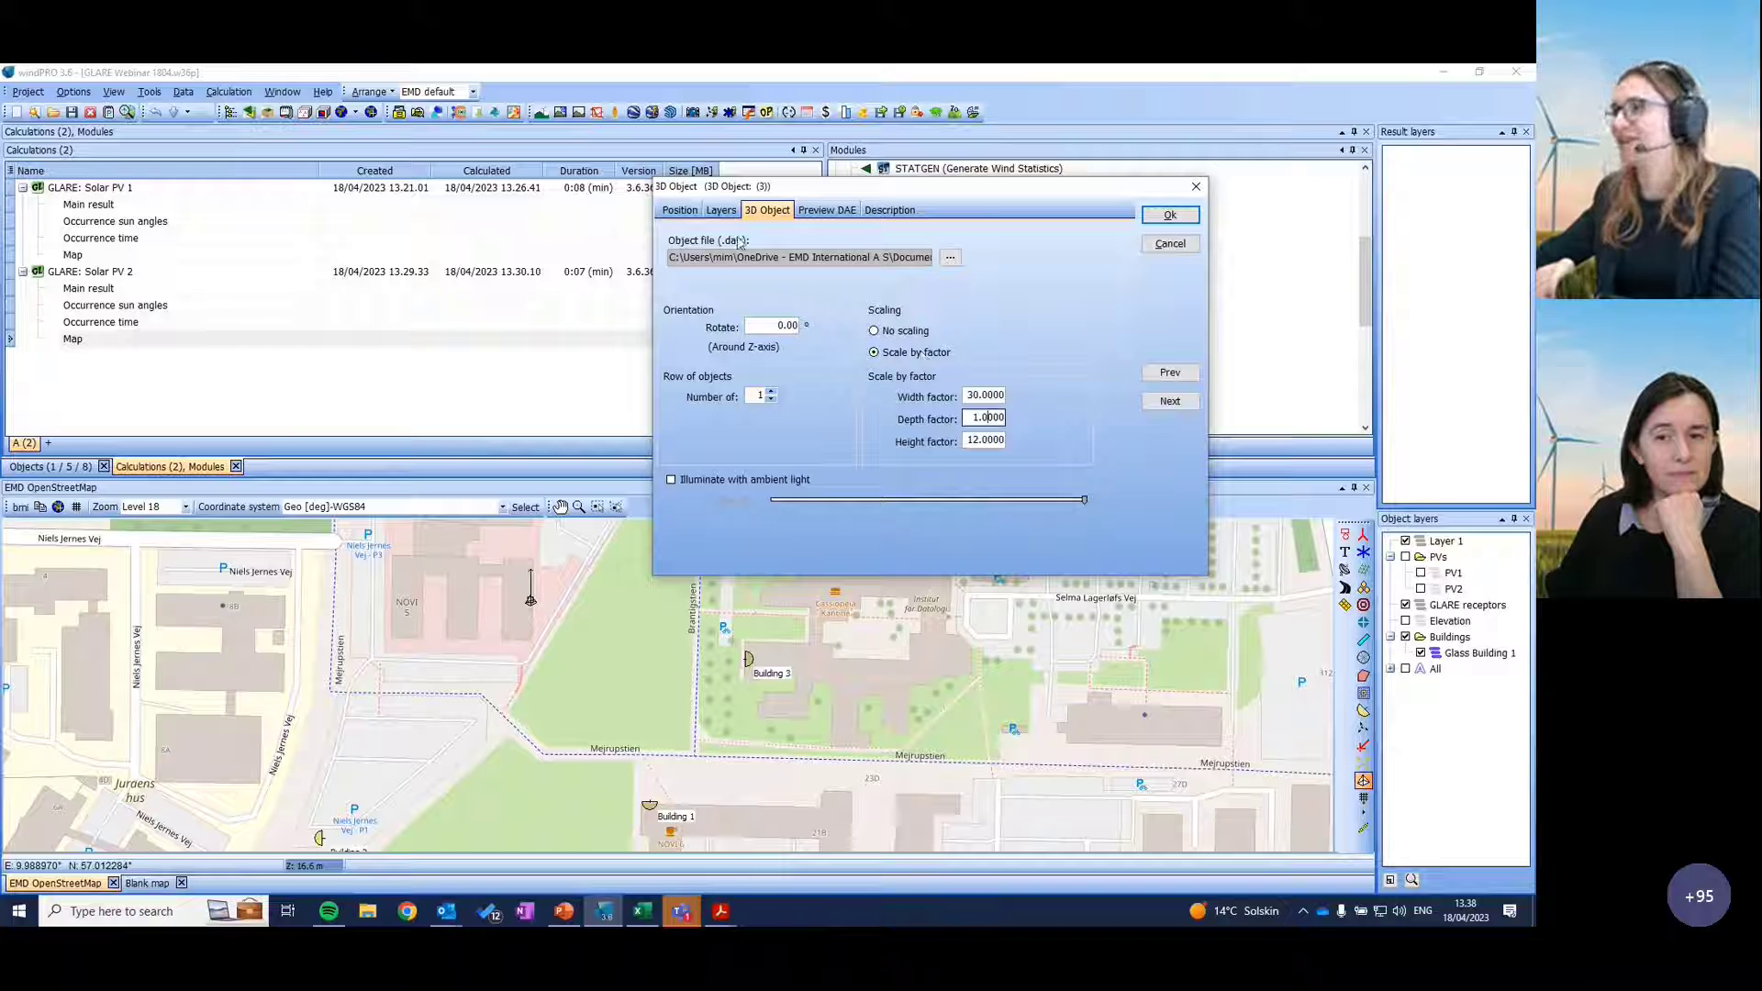
Step: Give the facade object a purple symbol color and rotate it on the map to about 91° along the NOVI 5 building's east wall
left_click(680, 211)
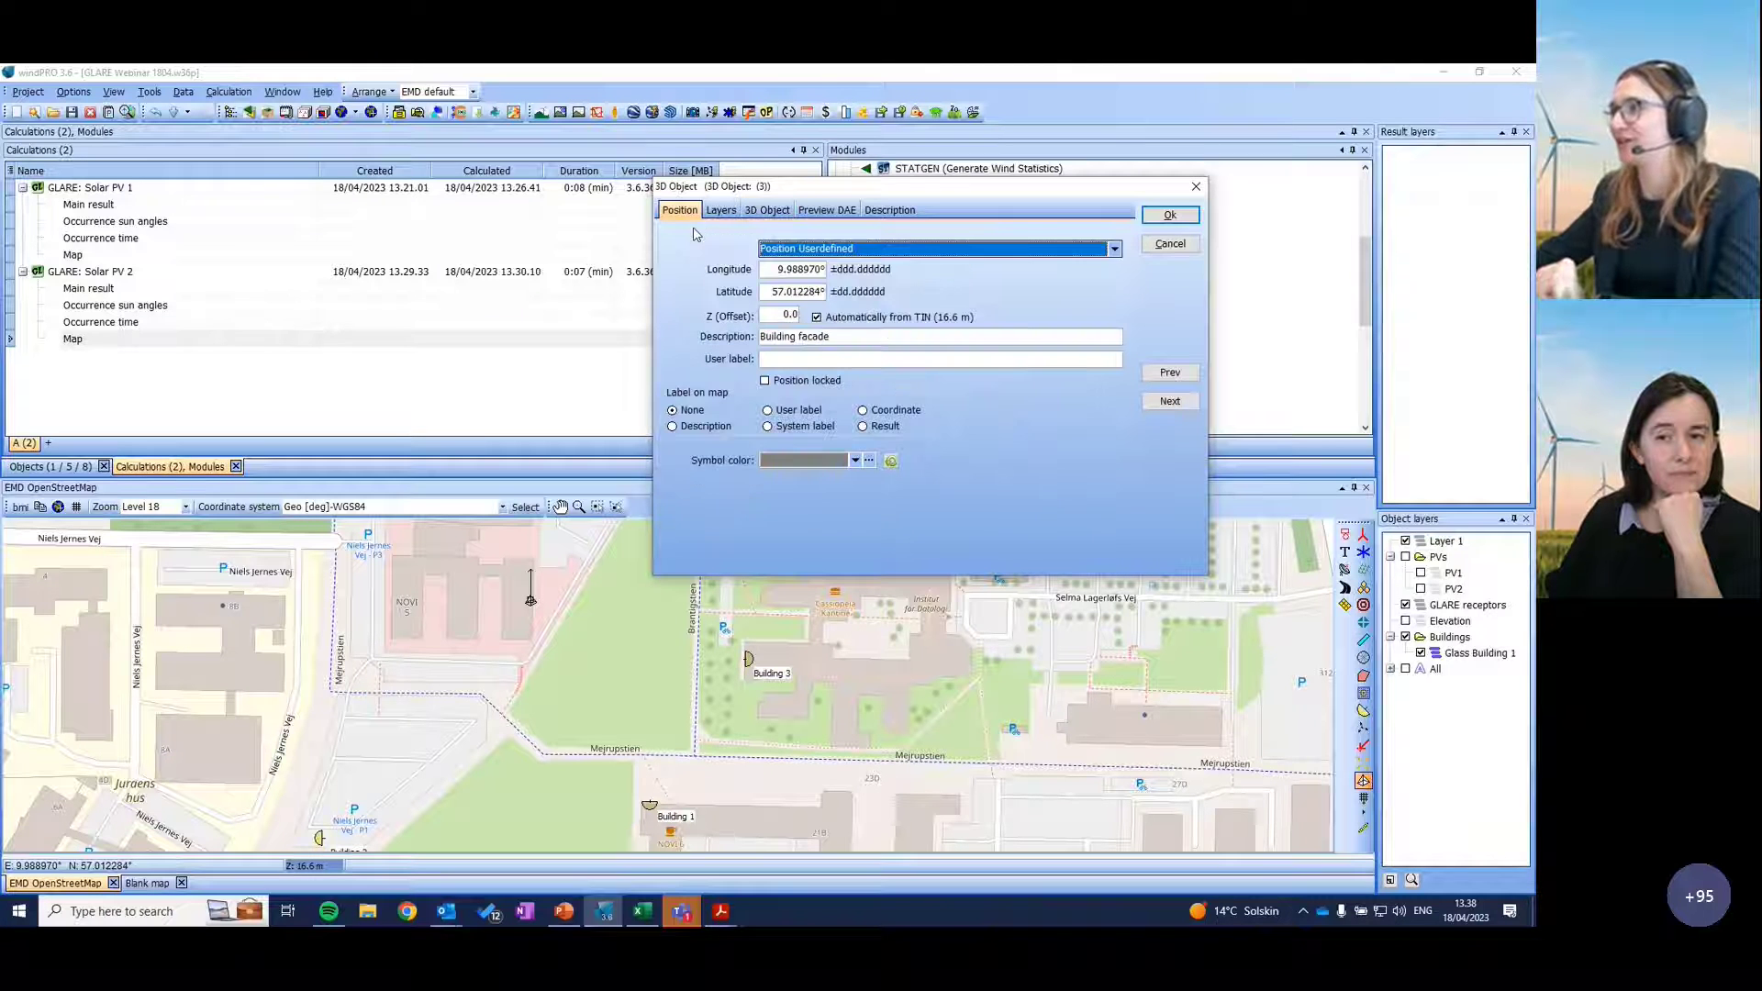
left_click(855, 461)
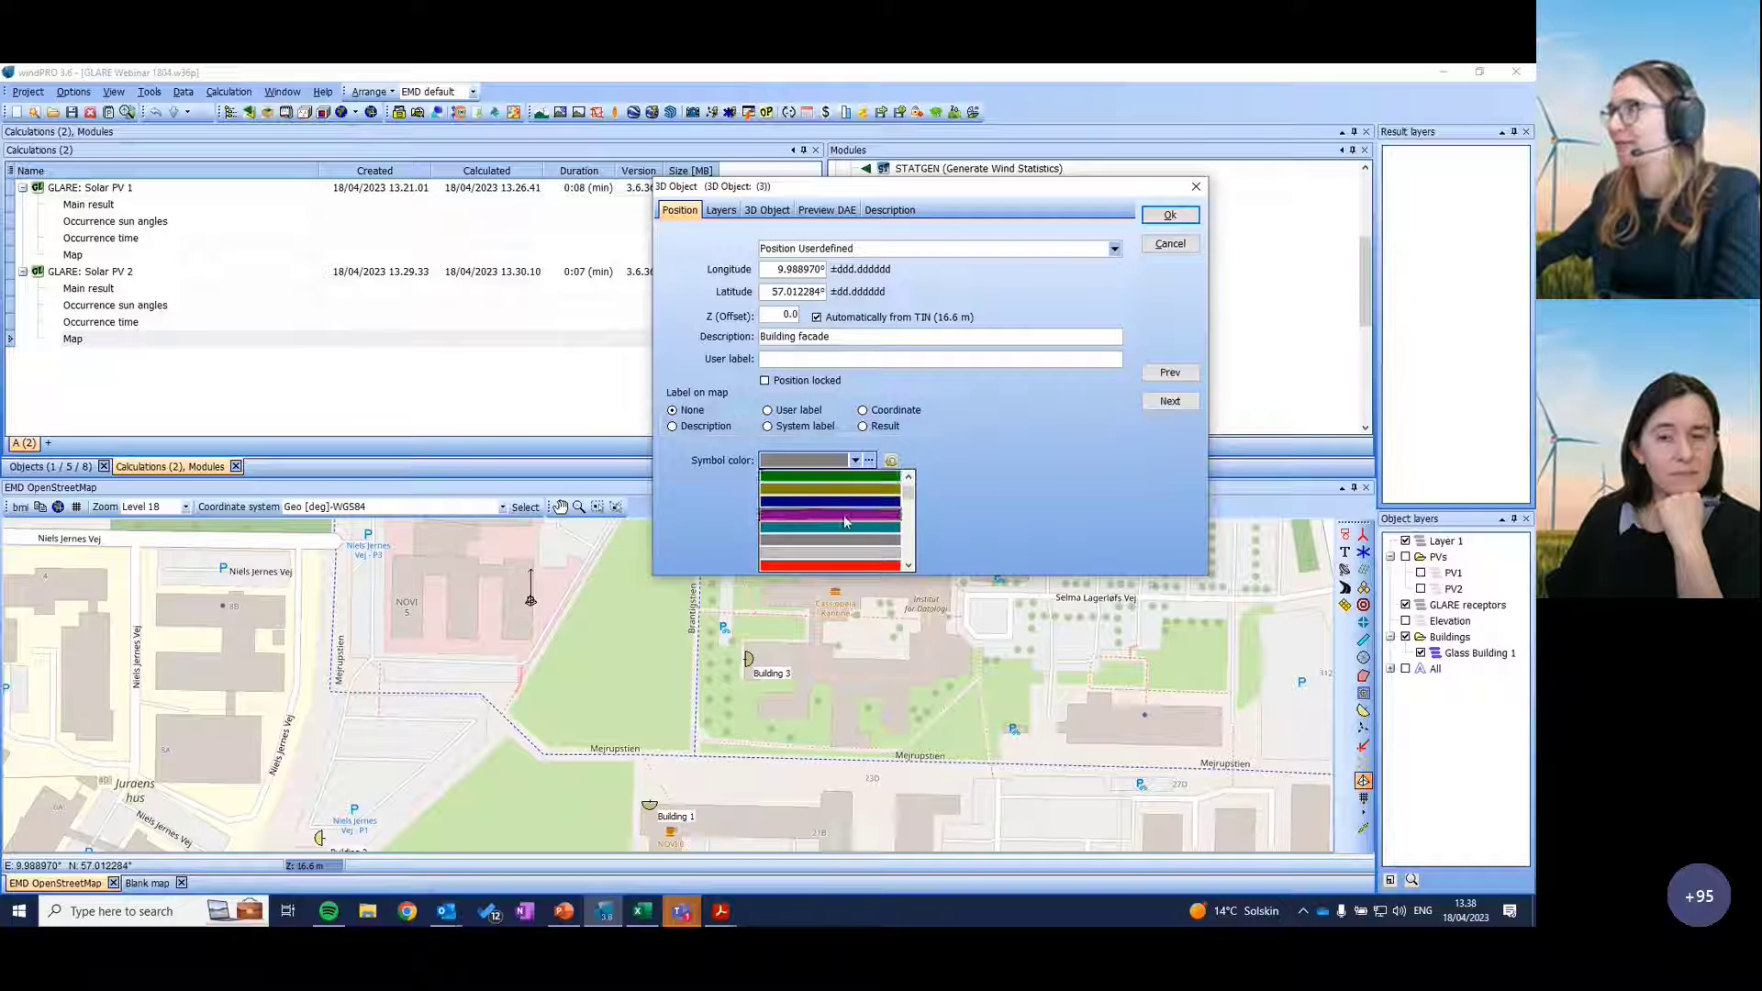
left_click(844, 514)
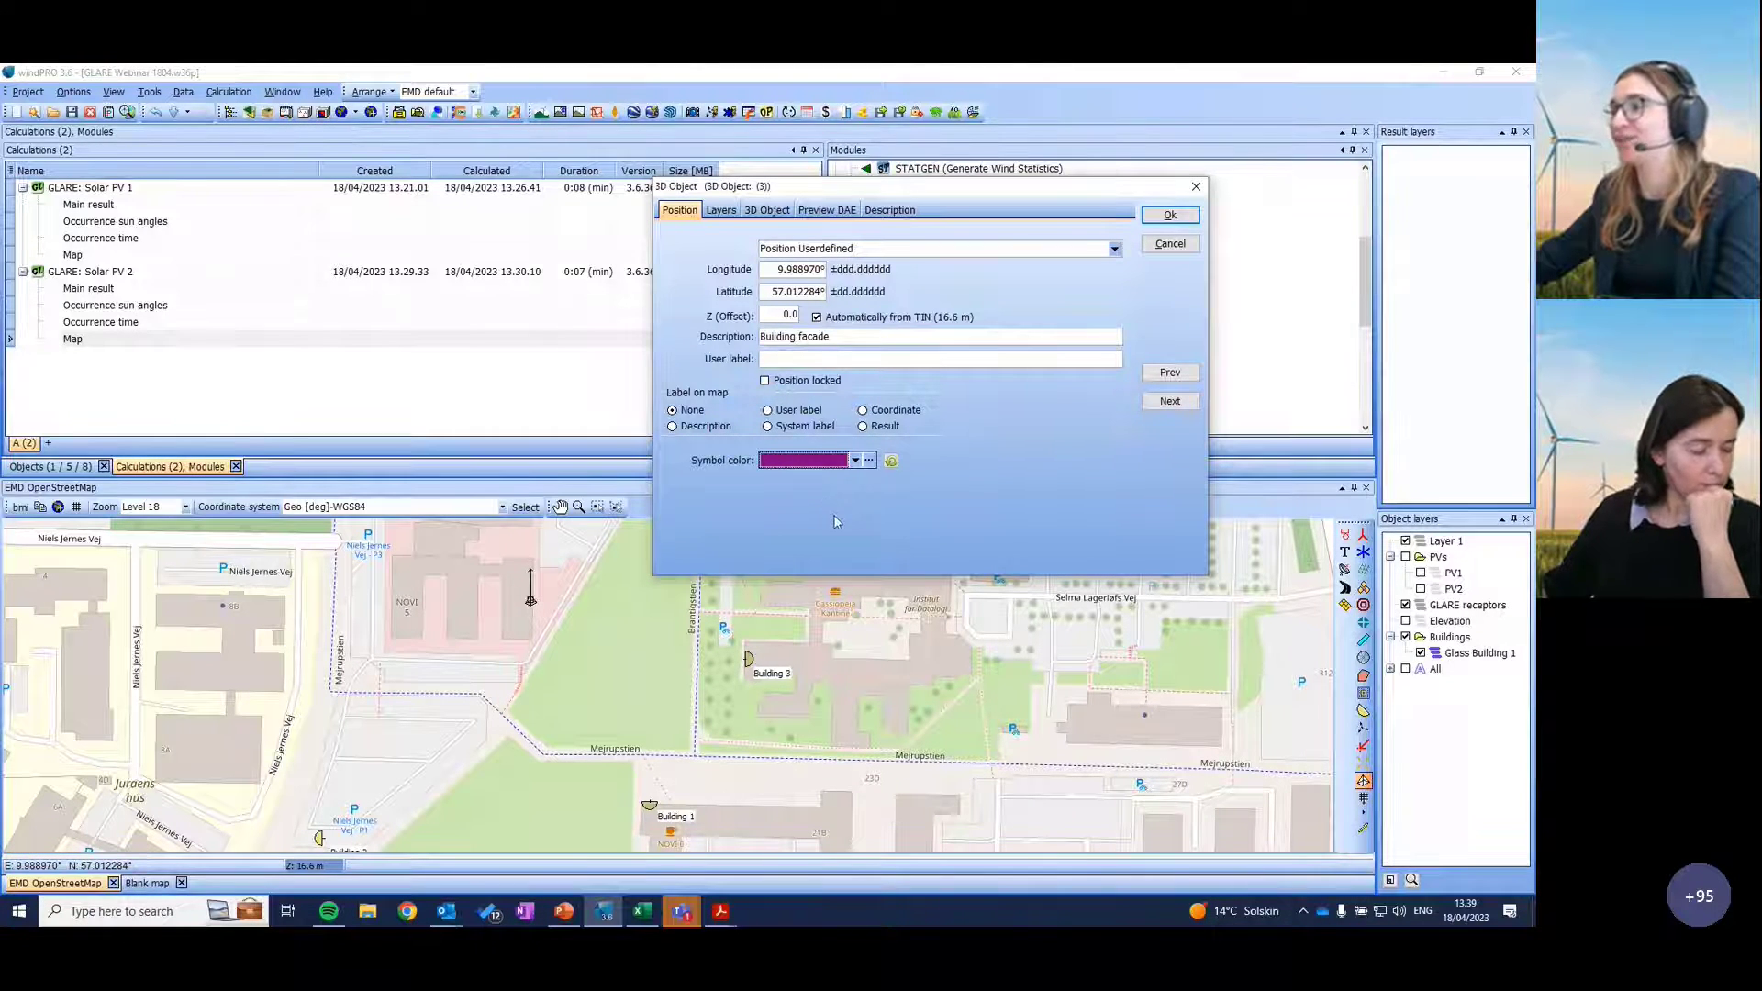
left_click(1170, 217)
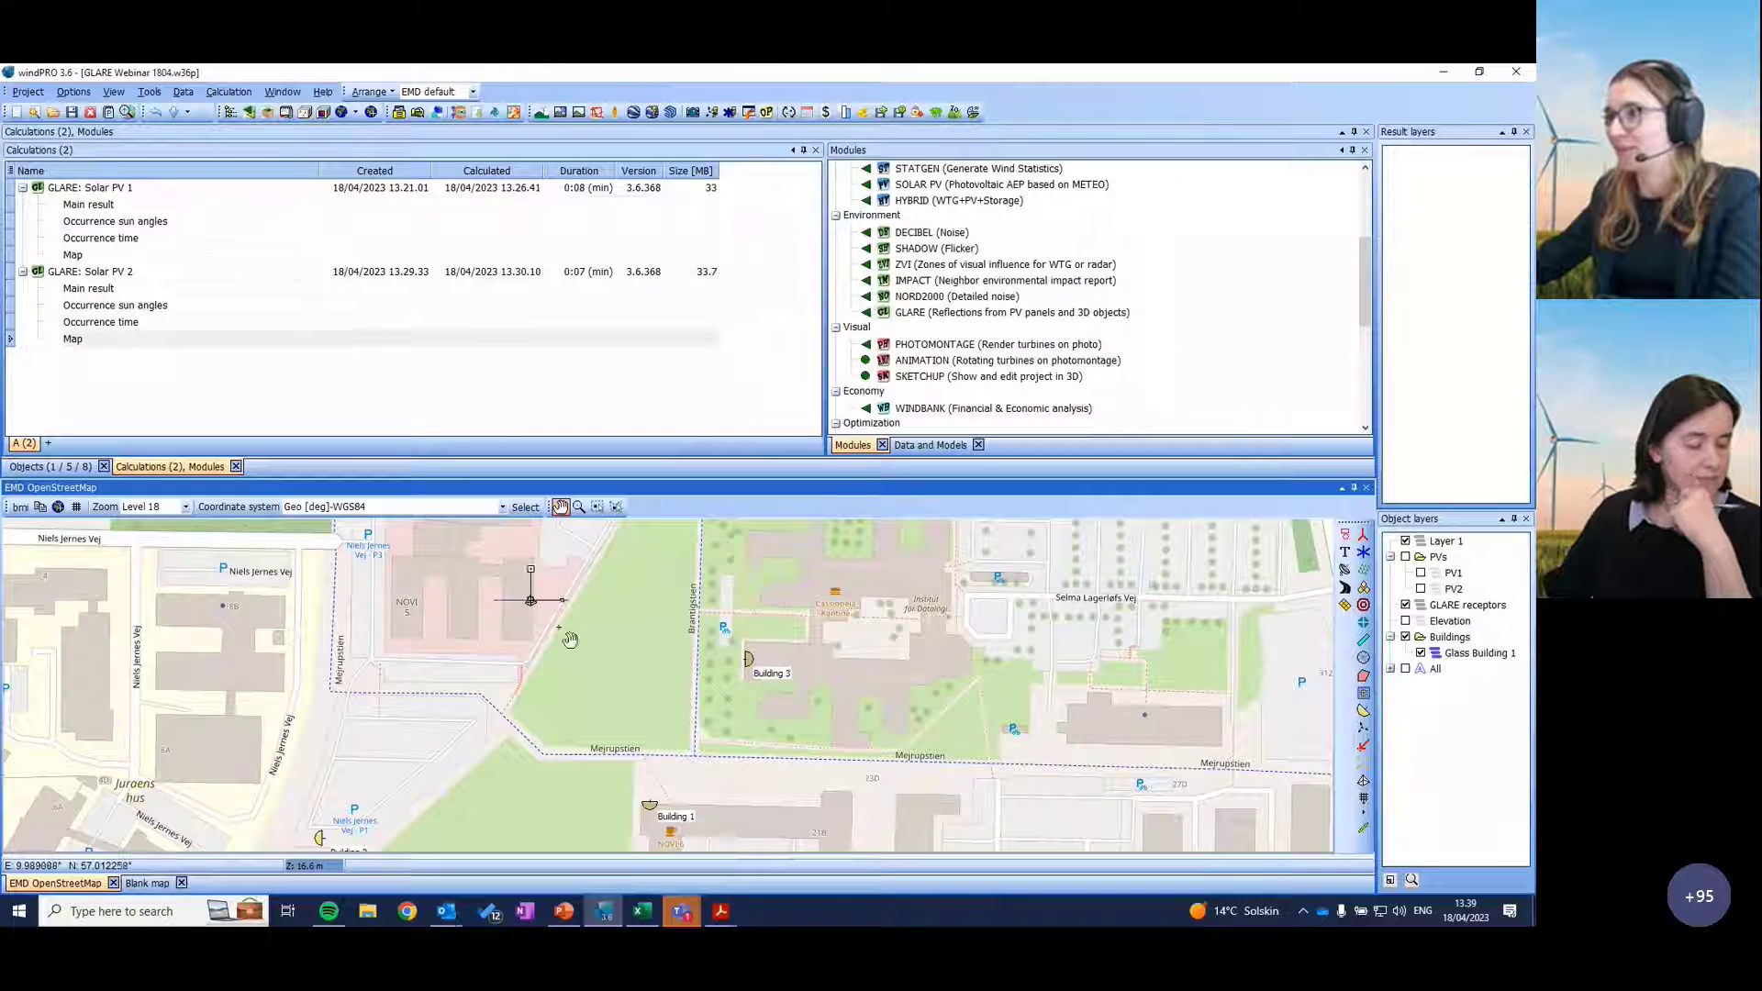
left_click_drag(544, 587, 569, 613)
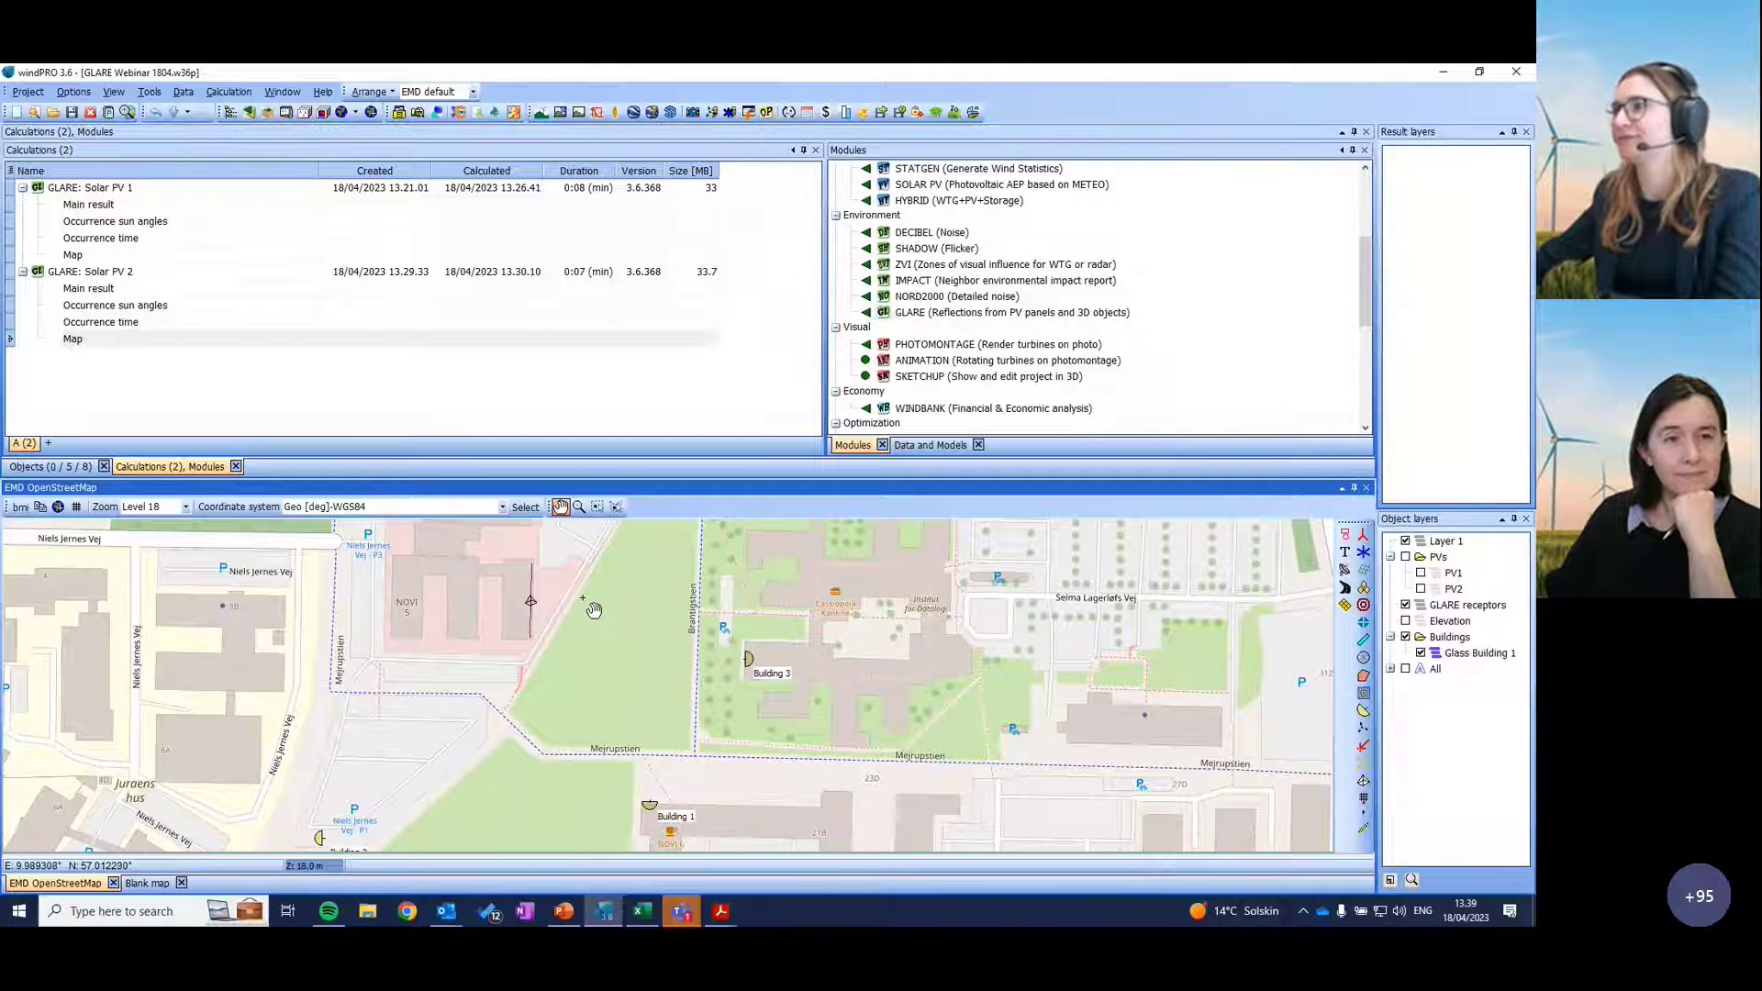
Step: Clone the Solar PV 2 GLARE calculation and name the copy "Building"
right_click(103, 278)
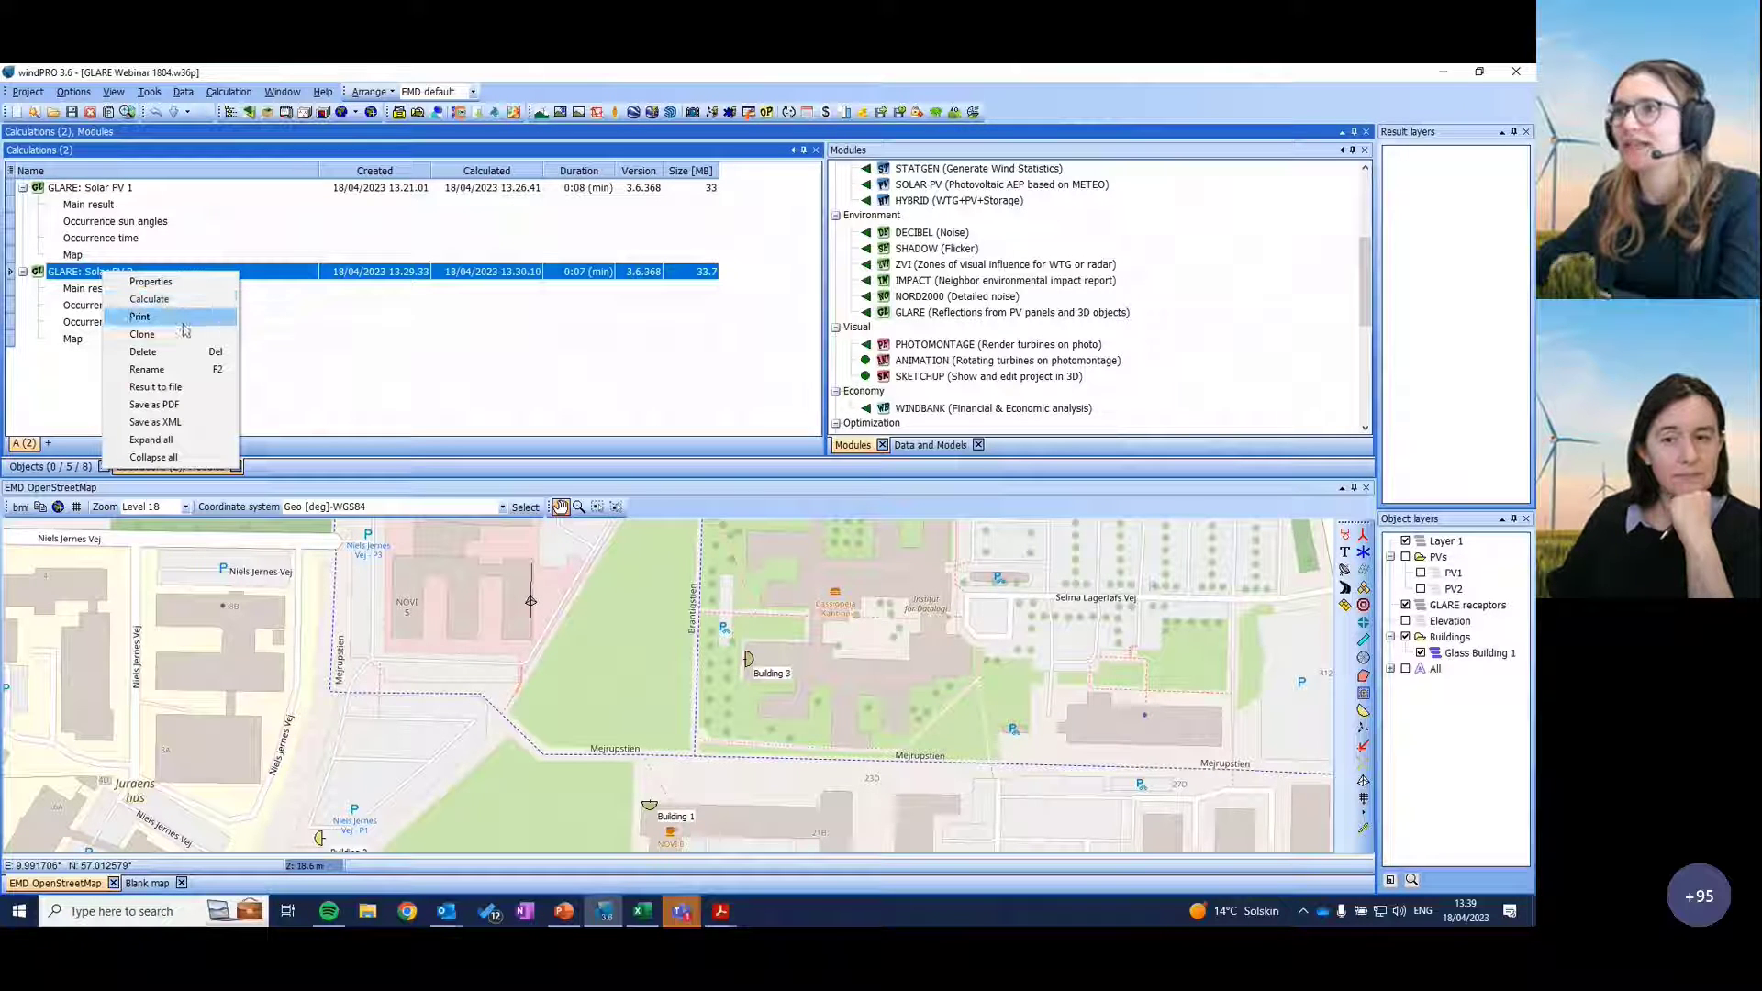
left_click(167, 339)
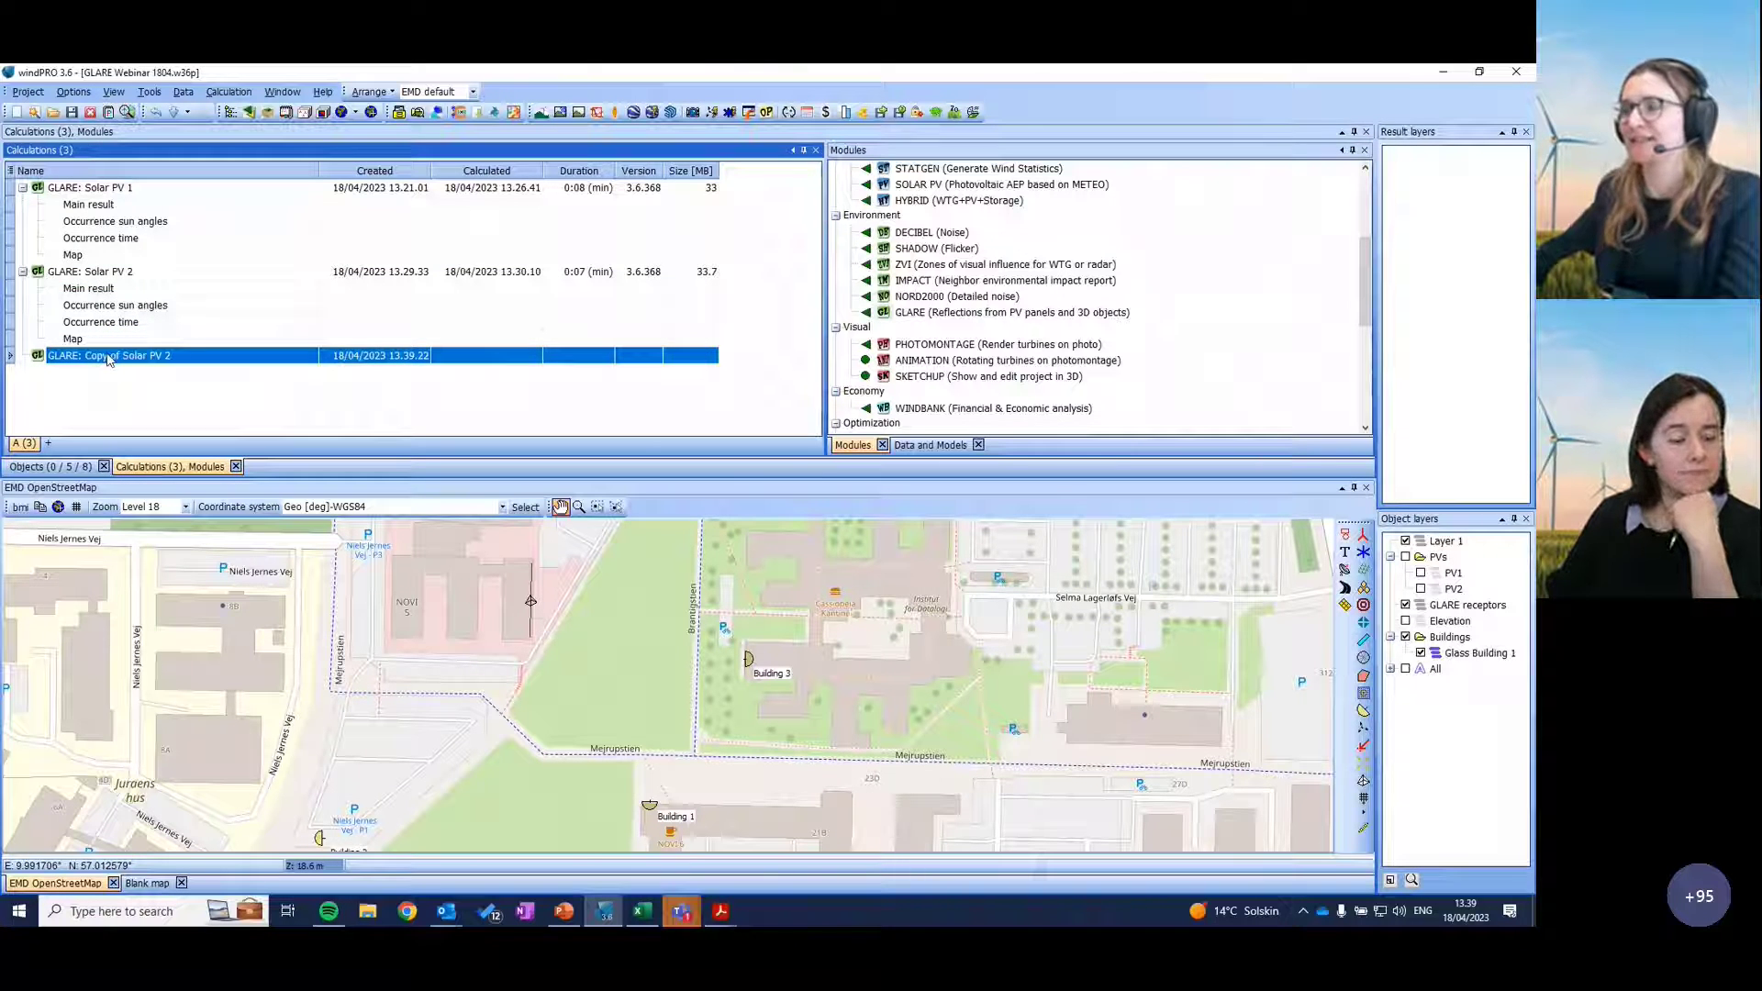
double_click(107, 359)
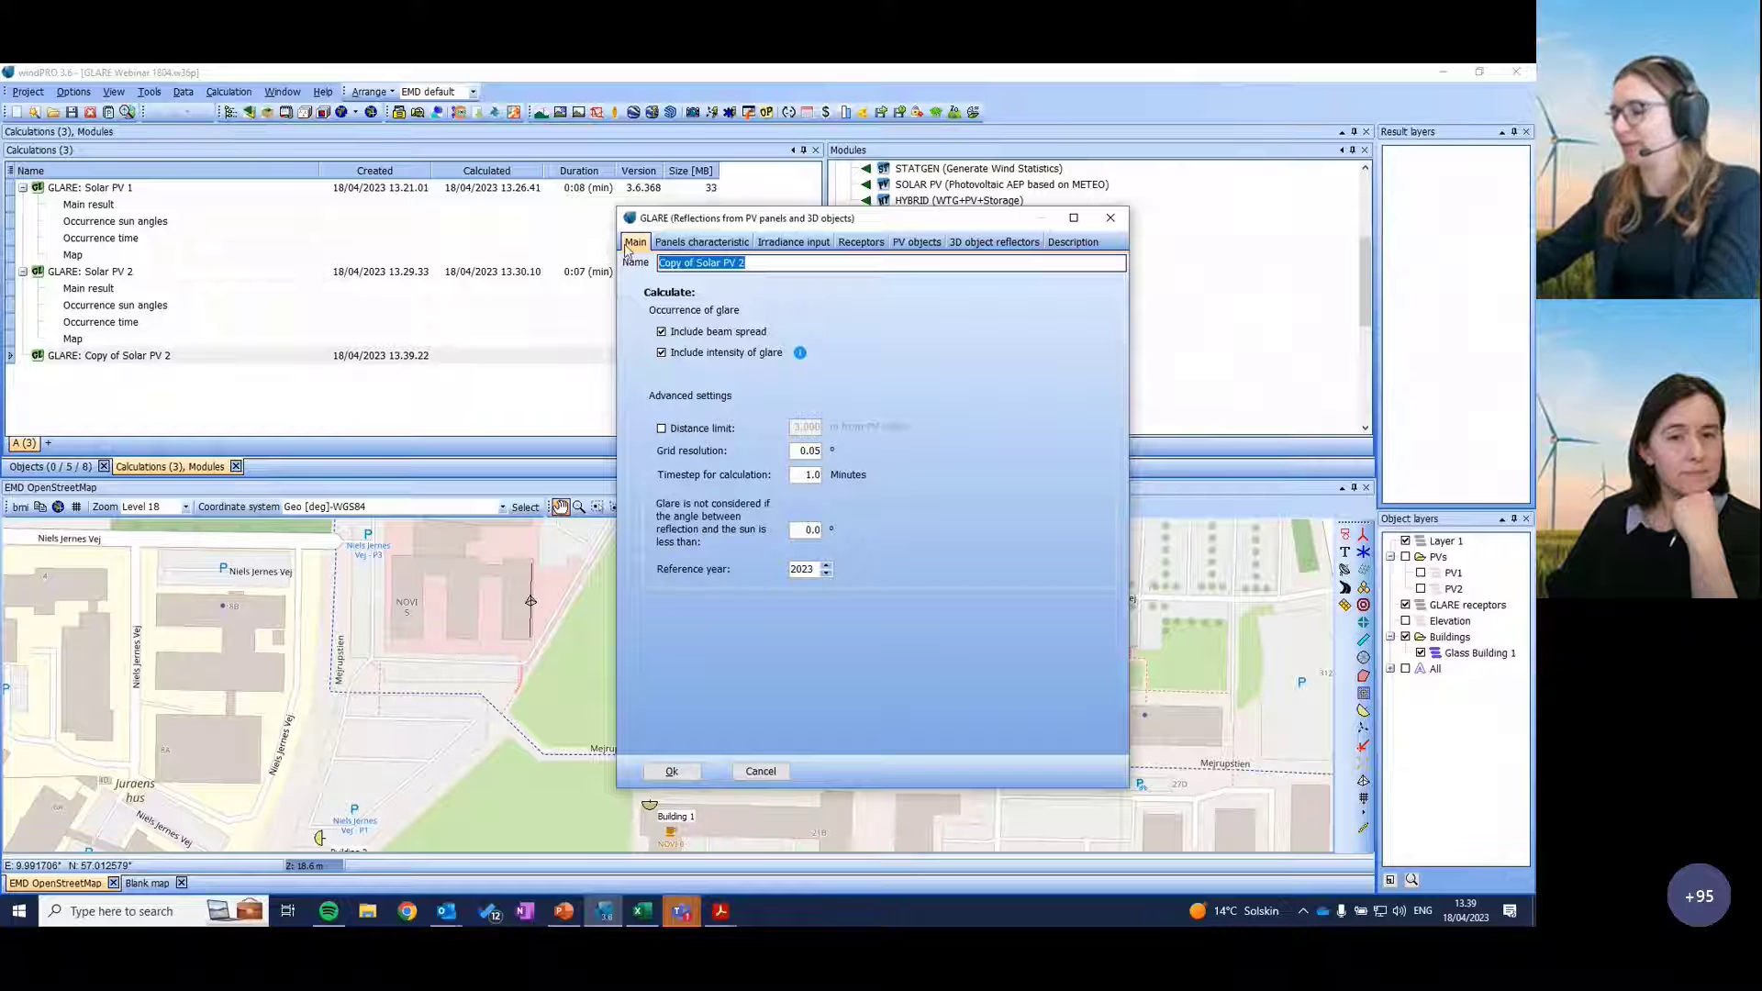
type("Building")
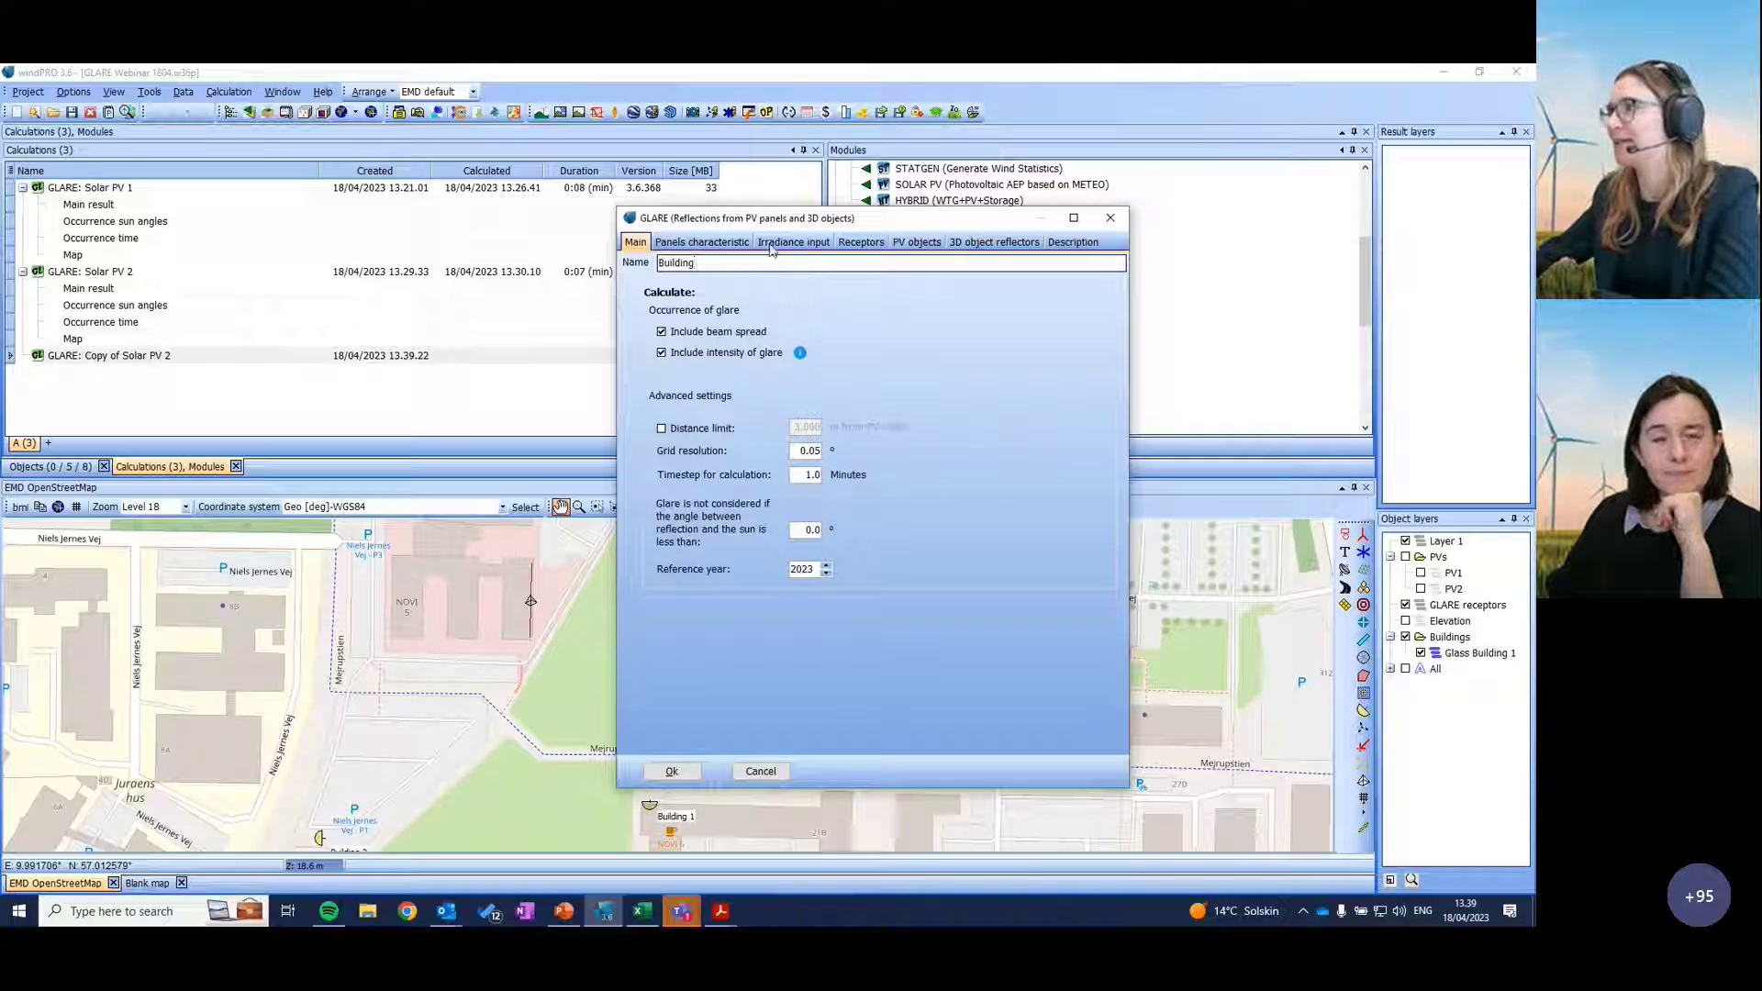
Step: Exclude the solar PV object from the Building calculation and keep the 3D object as its reflector
left_click(914, 244)
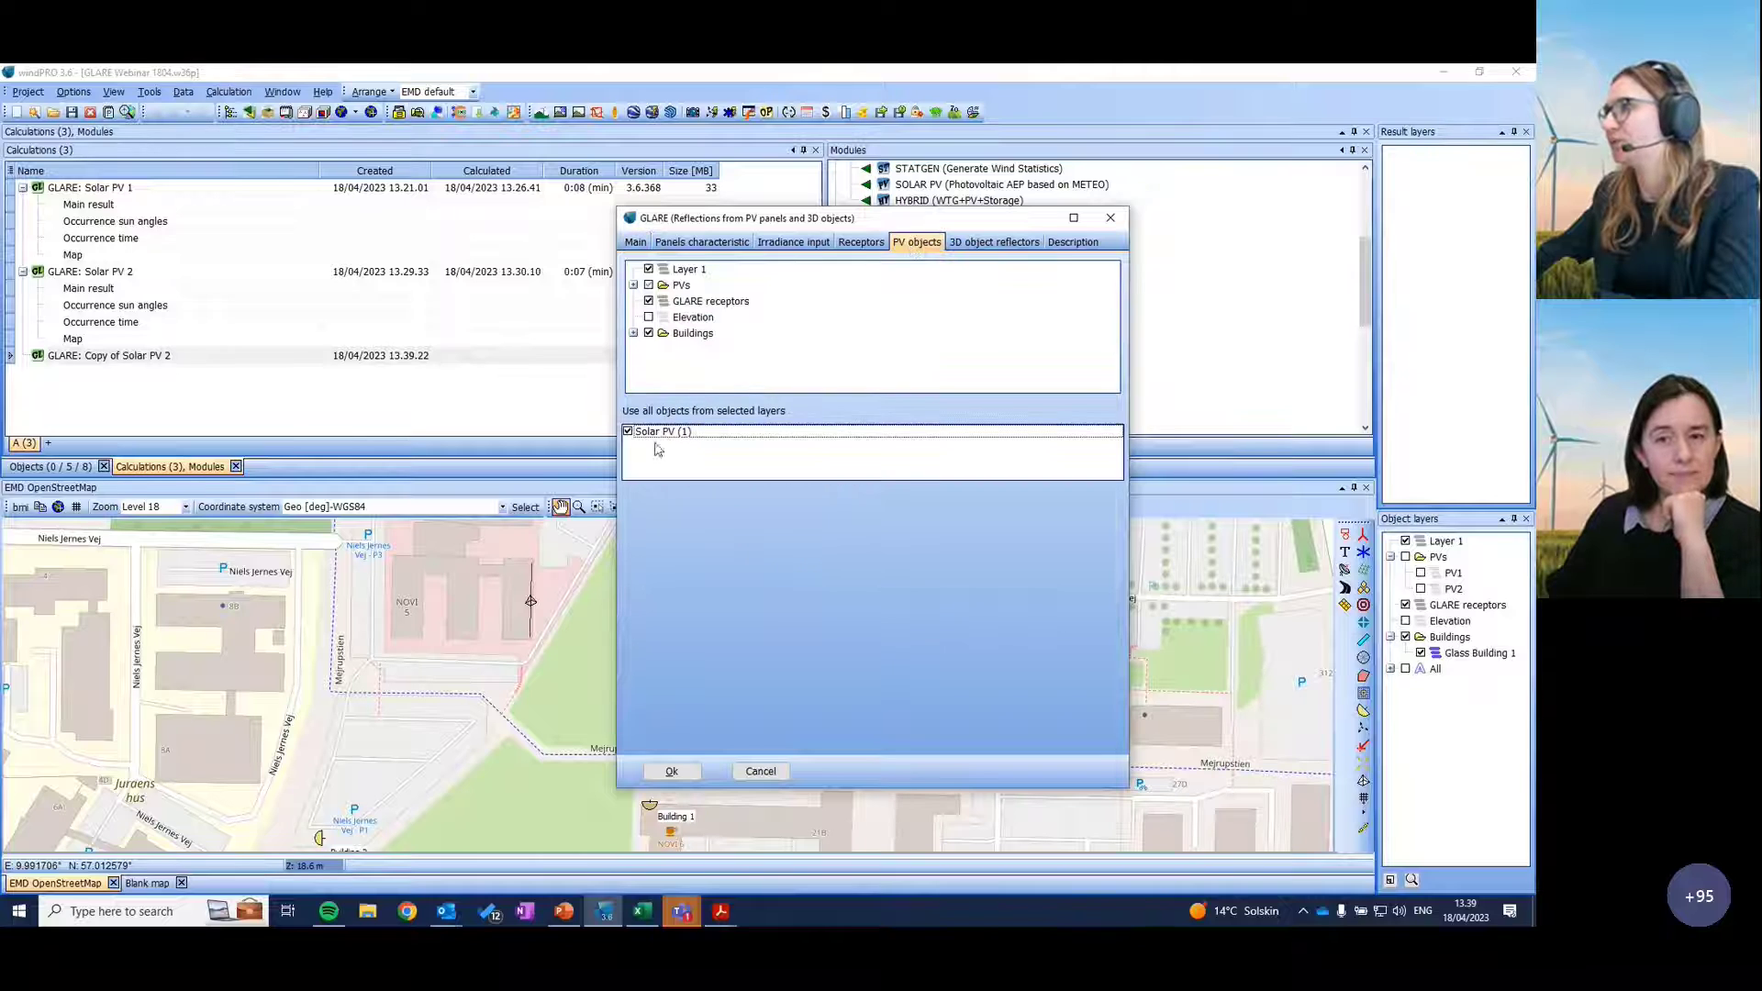
left_click(975, 244)
left_click(916, 243)
left_click(630, 433)
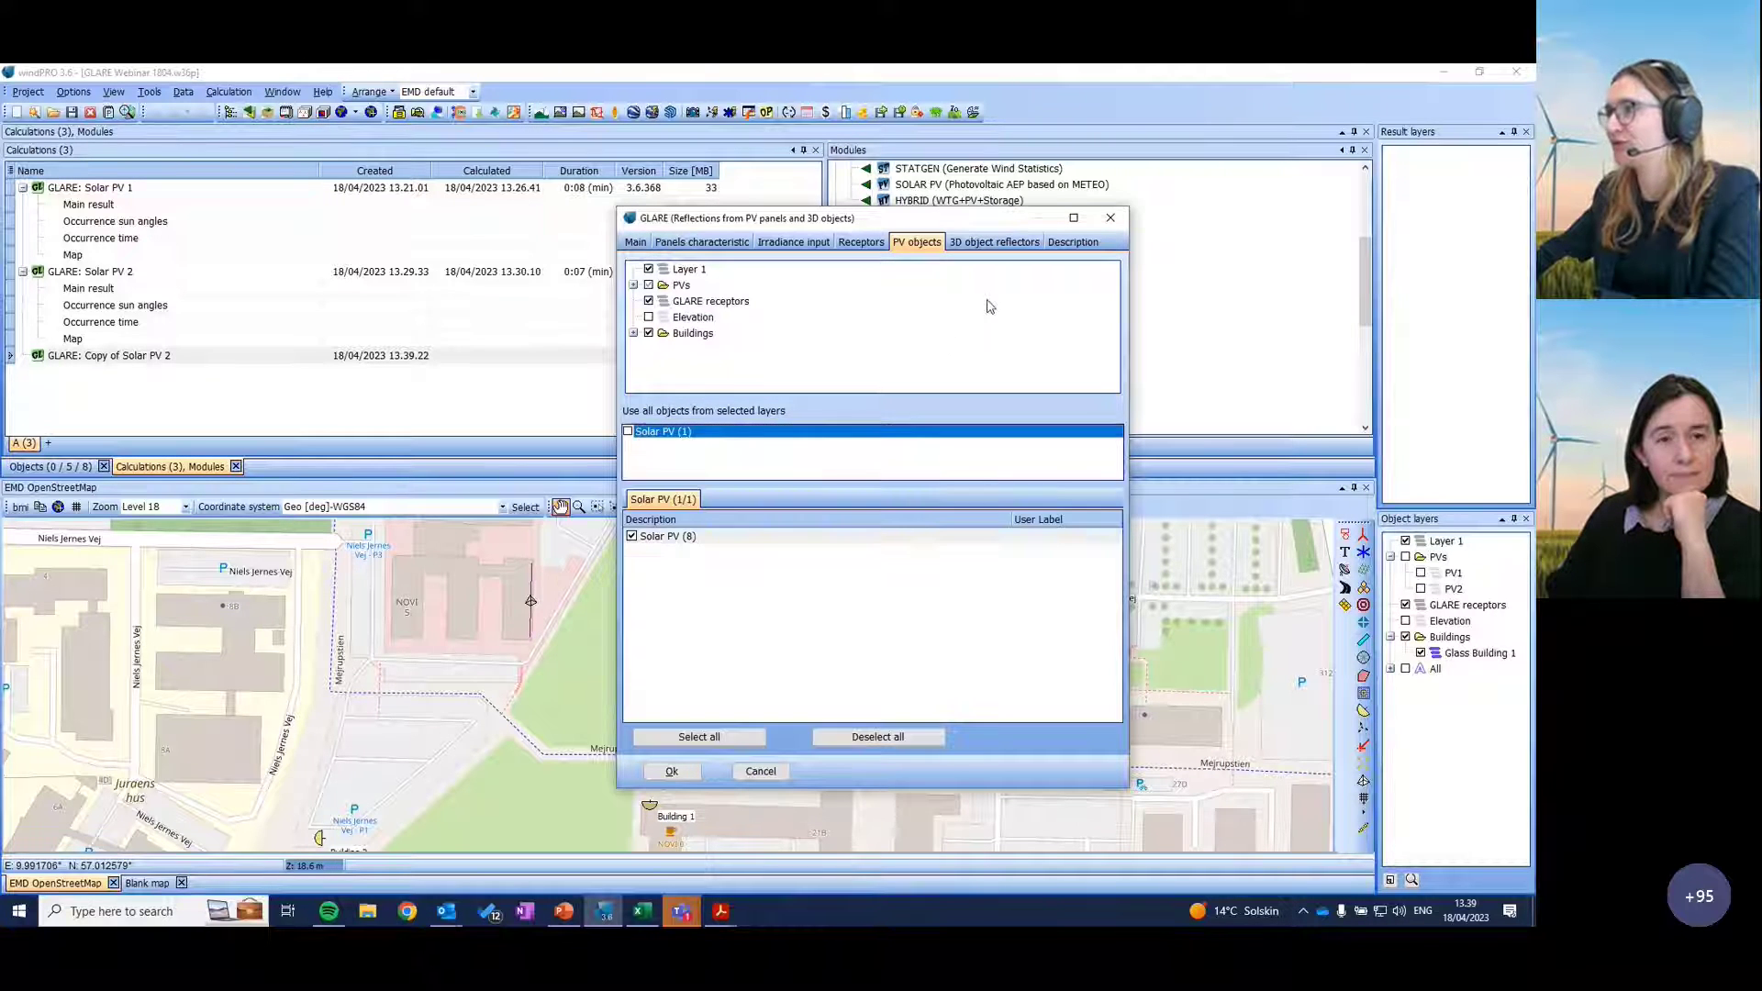
left_click(1000, 245)
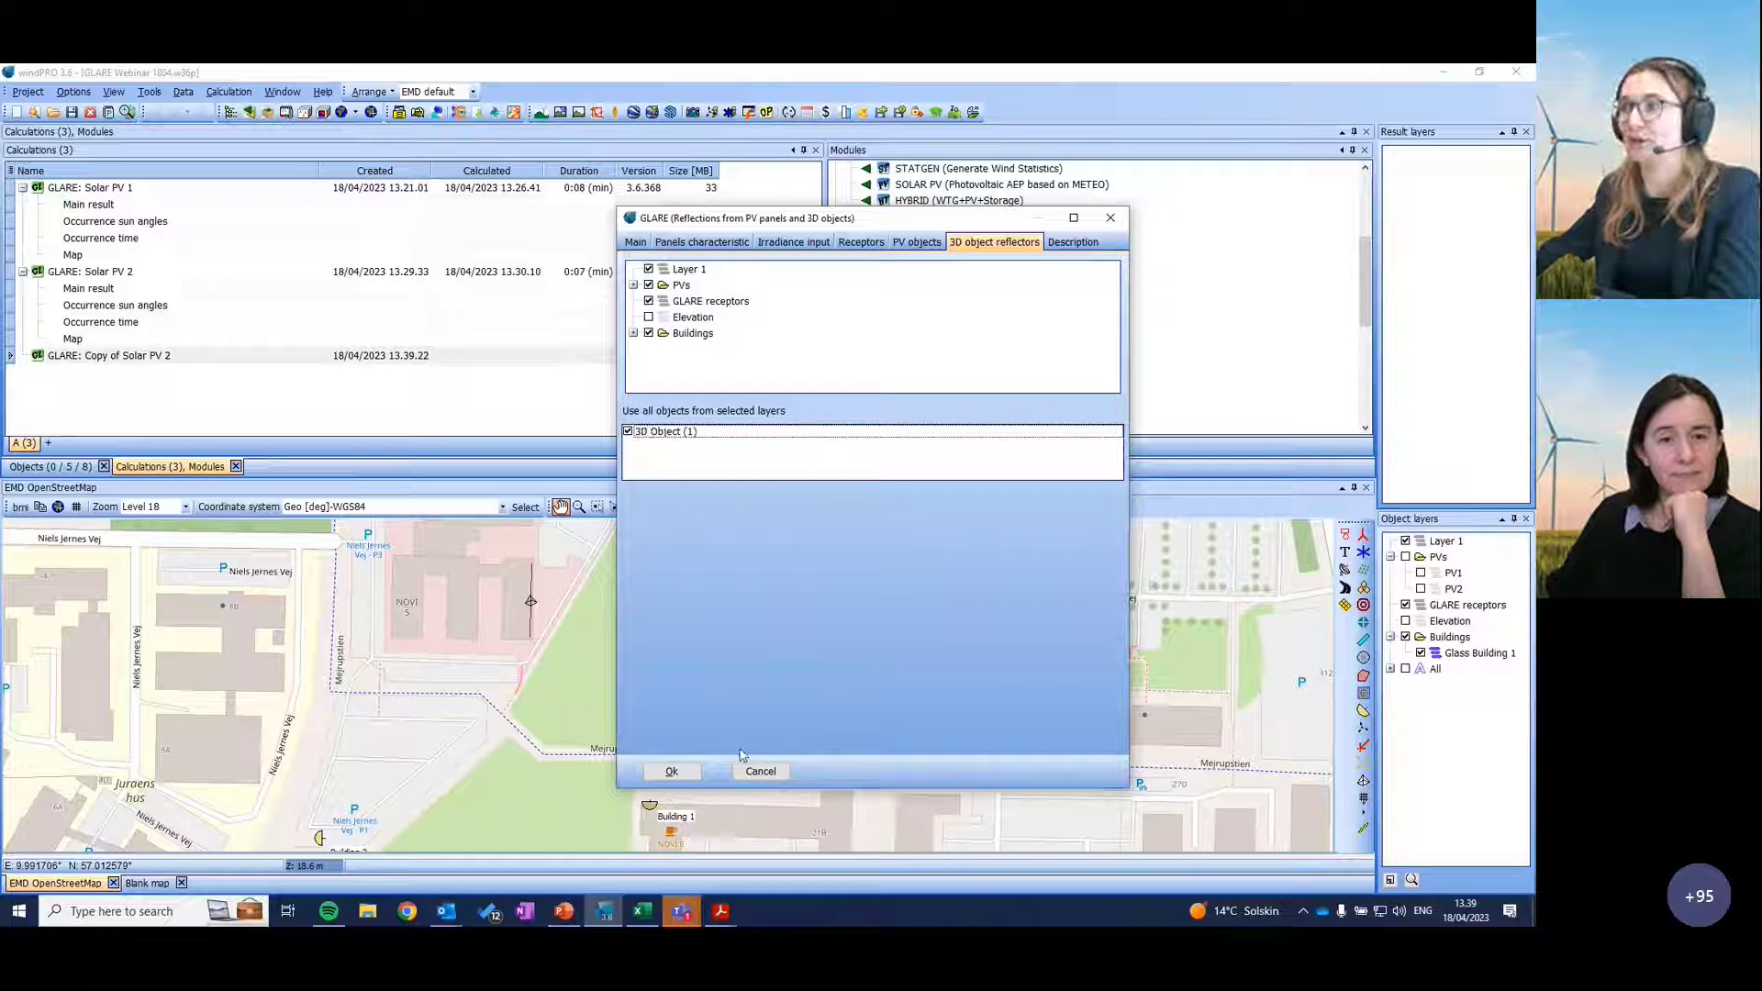
Step: Exclude the Building 2 receptor, keeping Building 1 and Building 3, and run the Building glare calculation
left_click(866, 246)
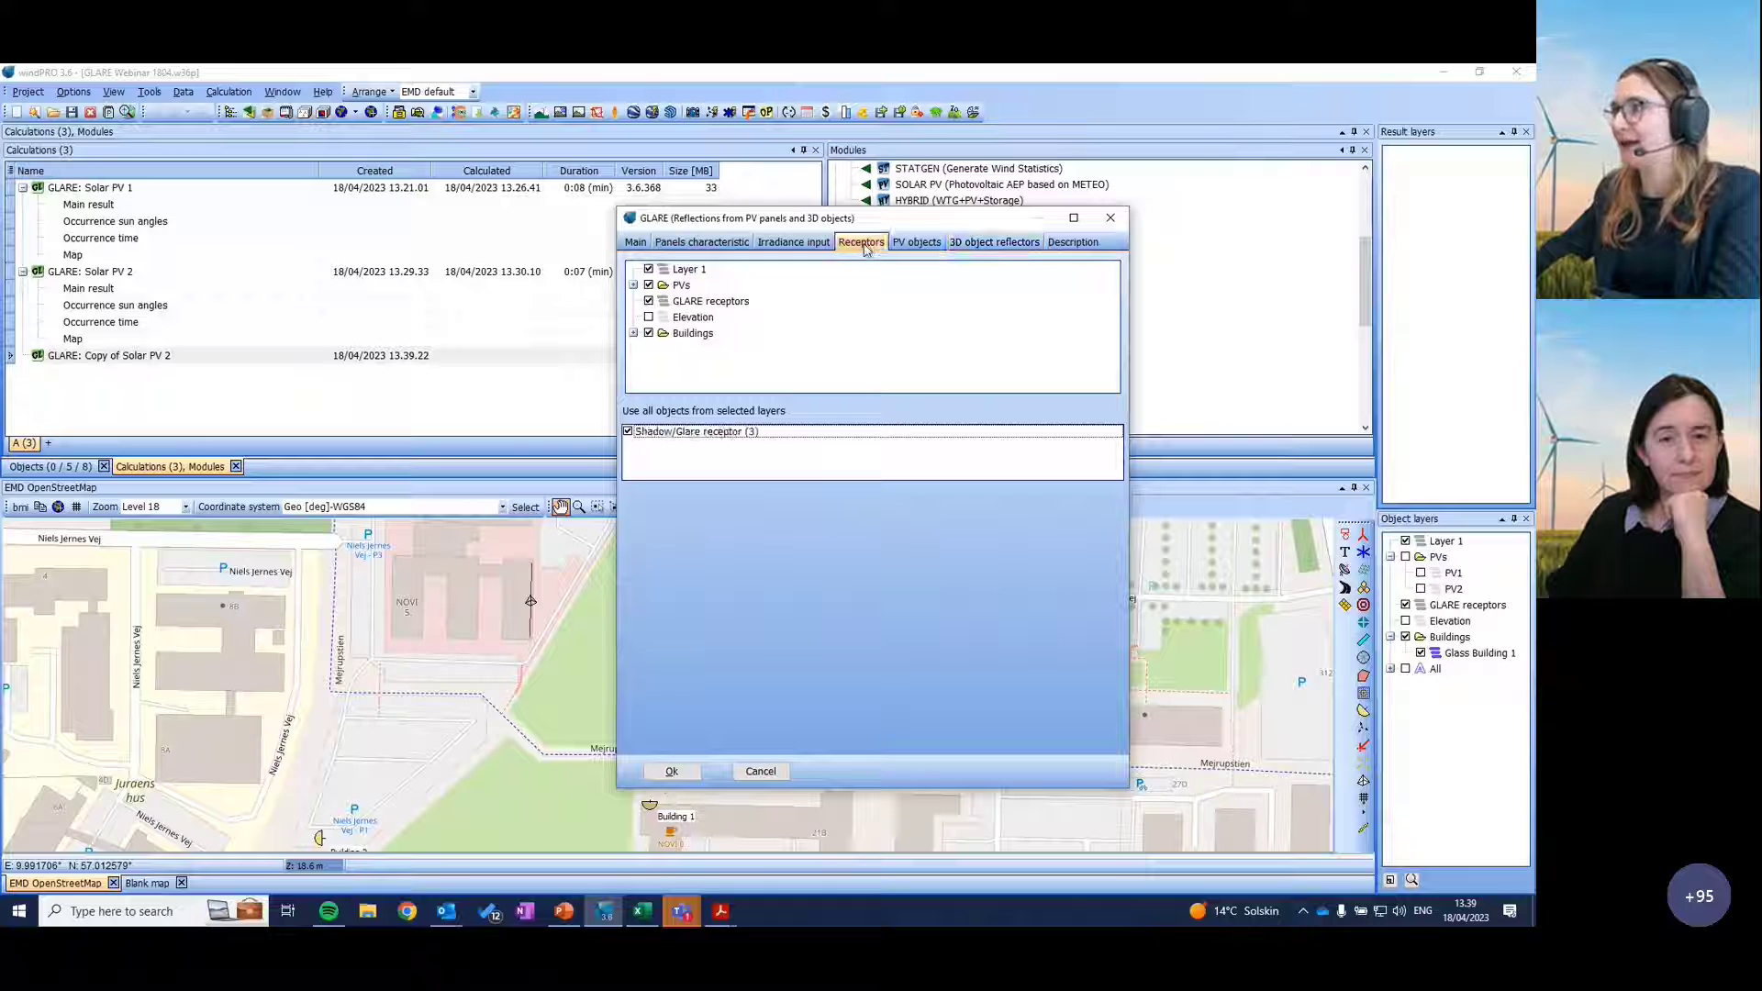
left_click(637, 433)
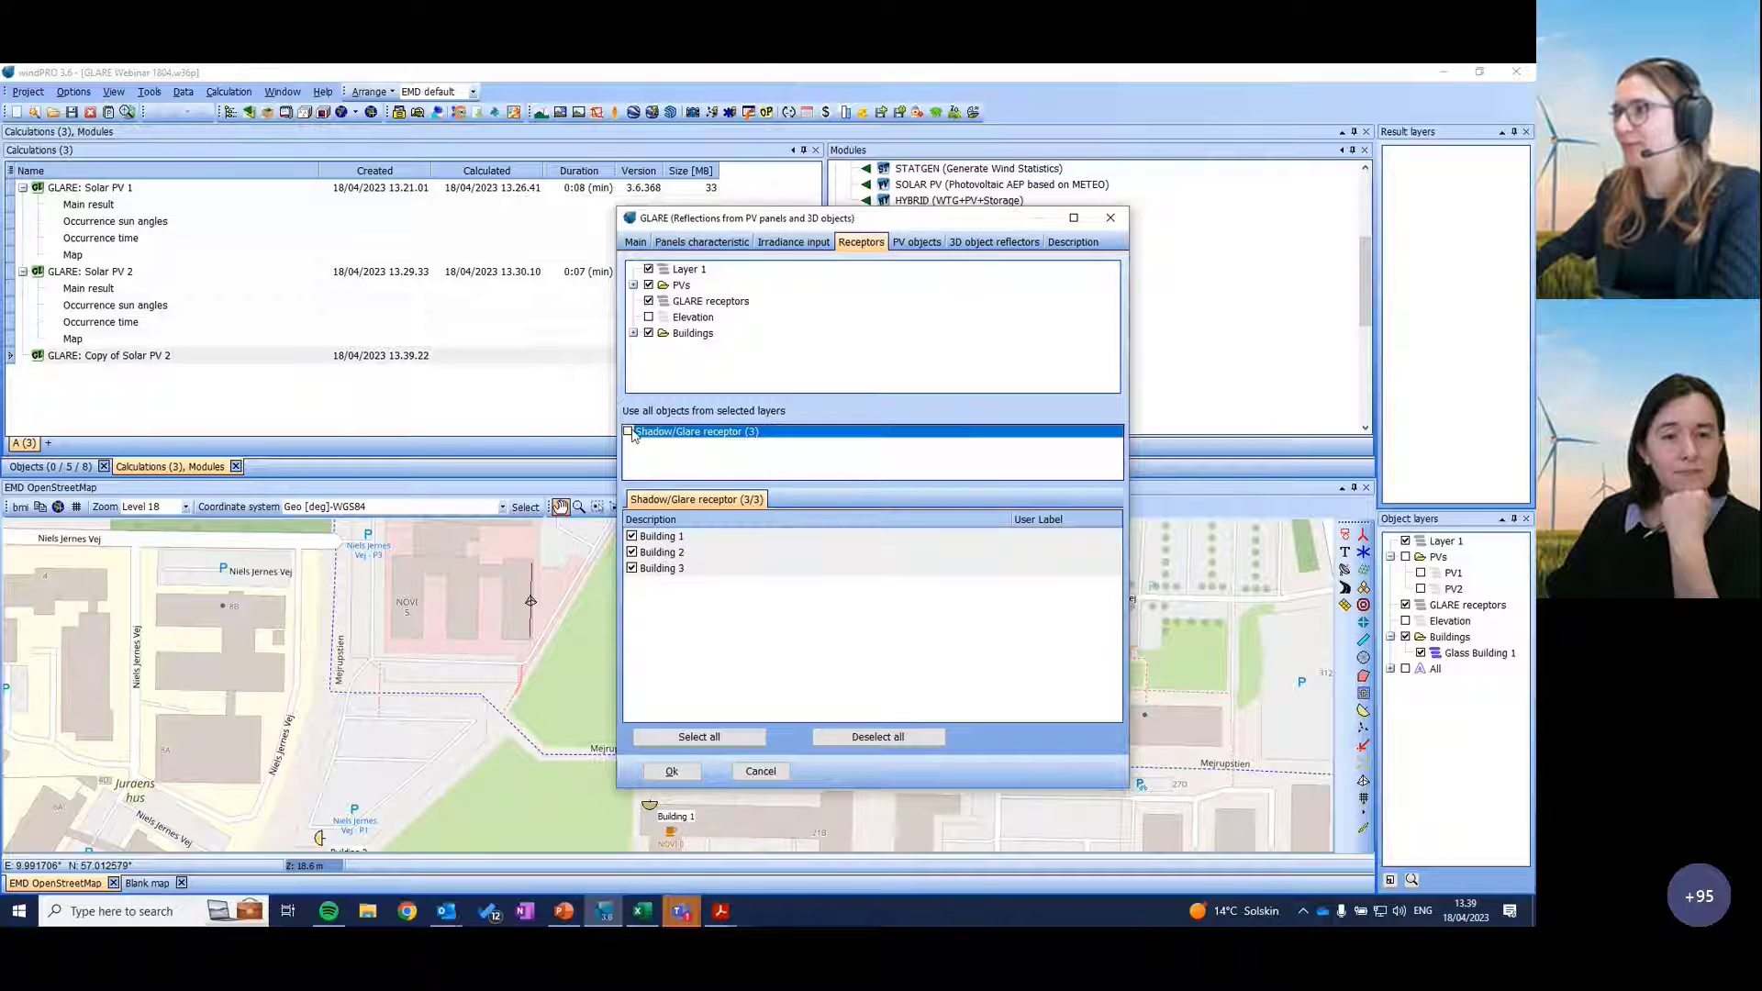
left_click(631, 551)
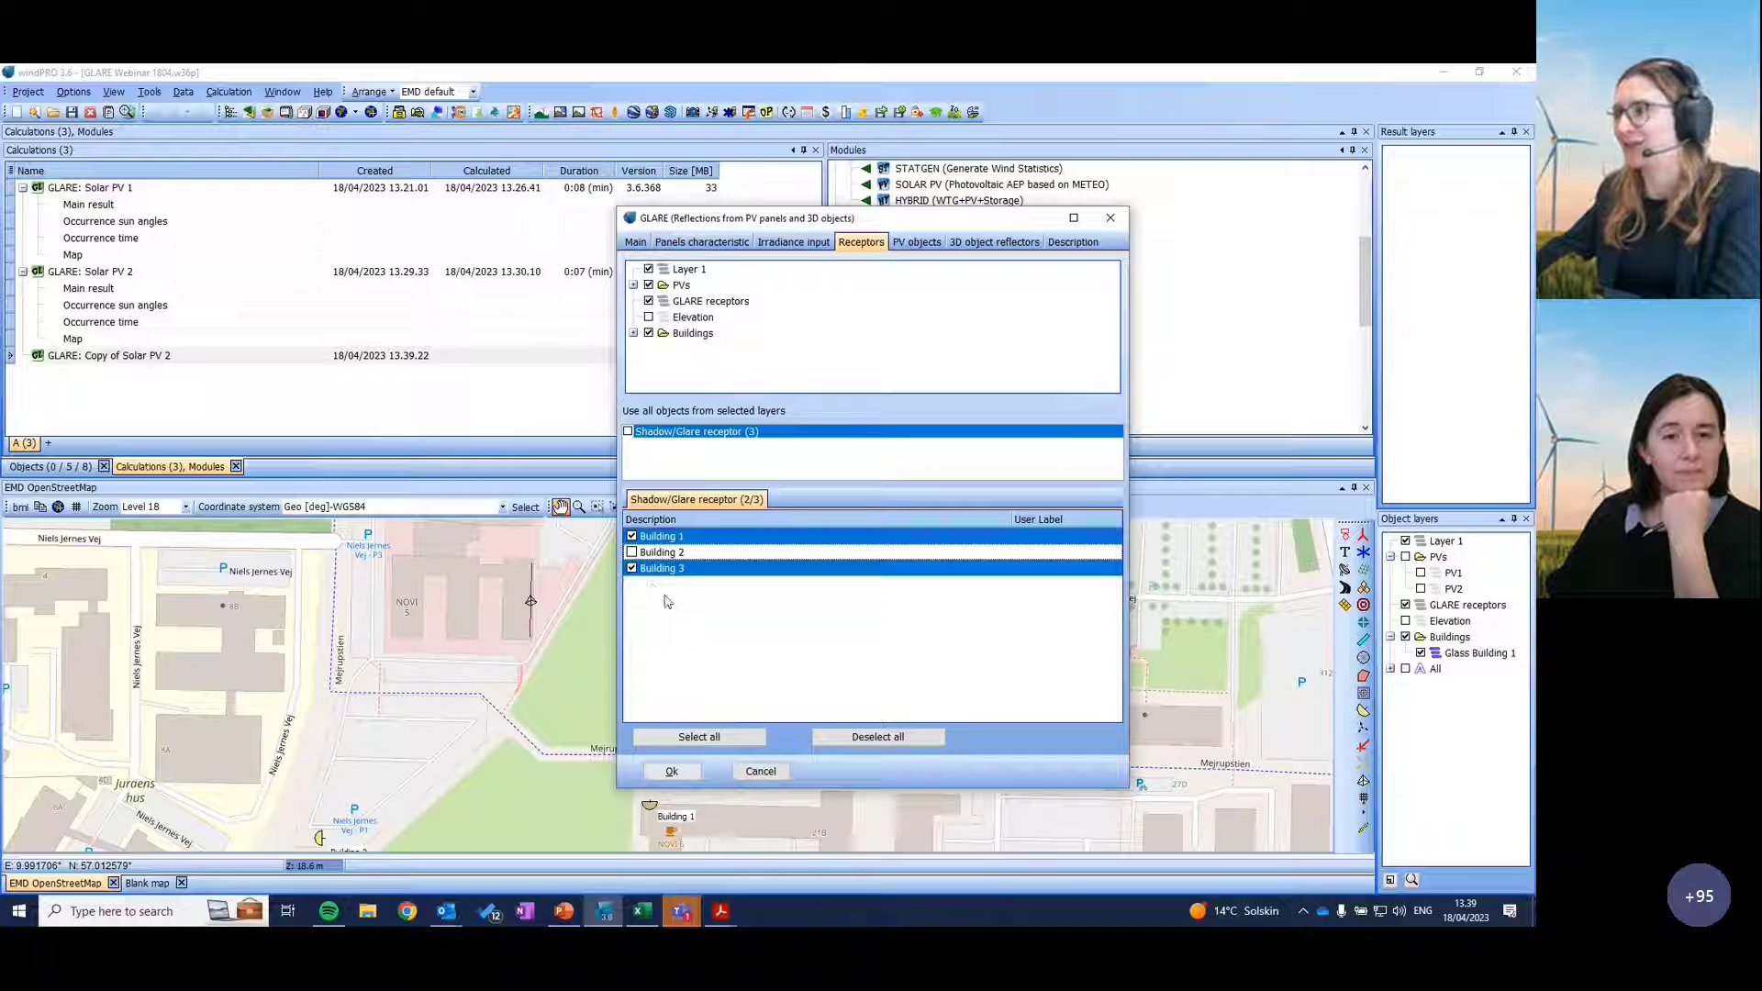
left_click(672, 772)
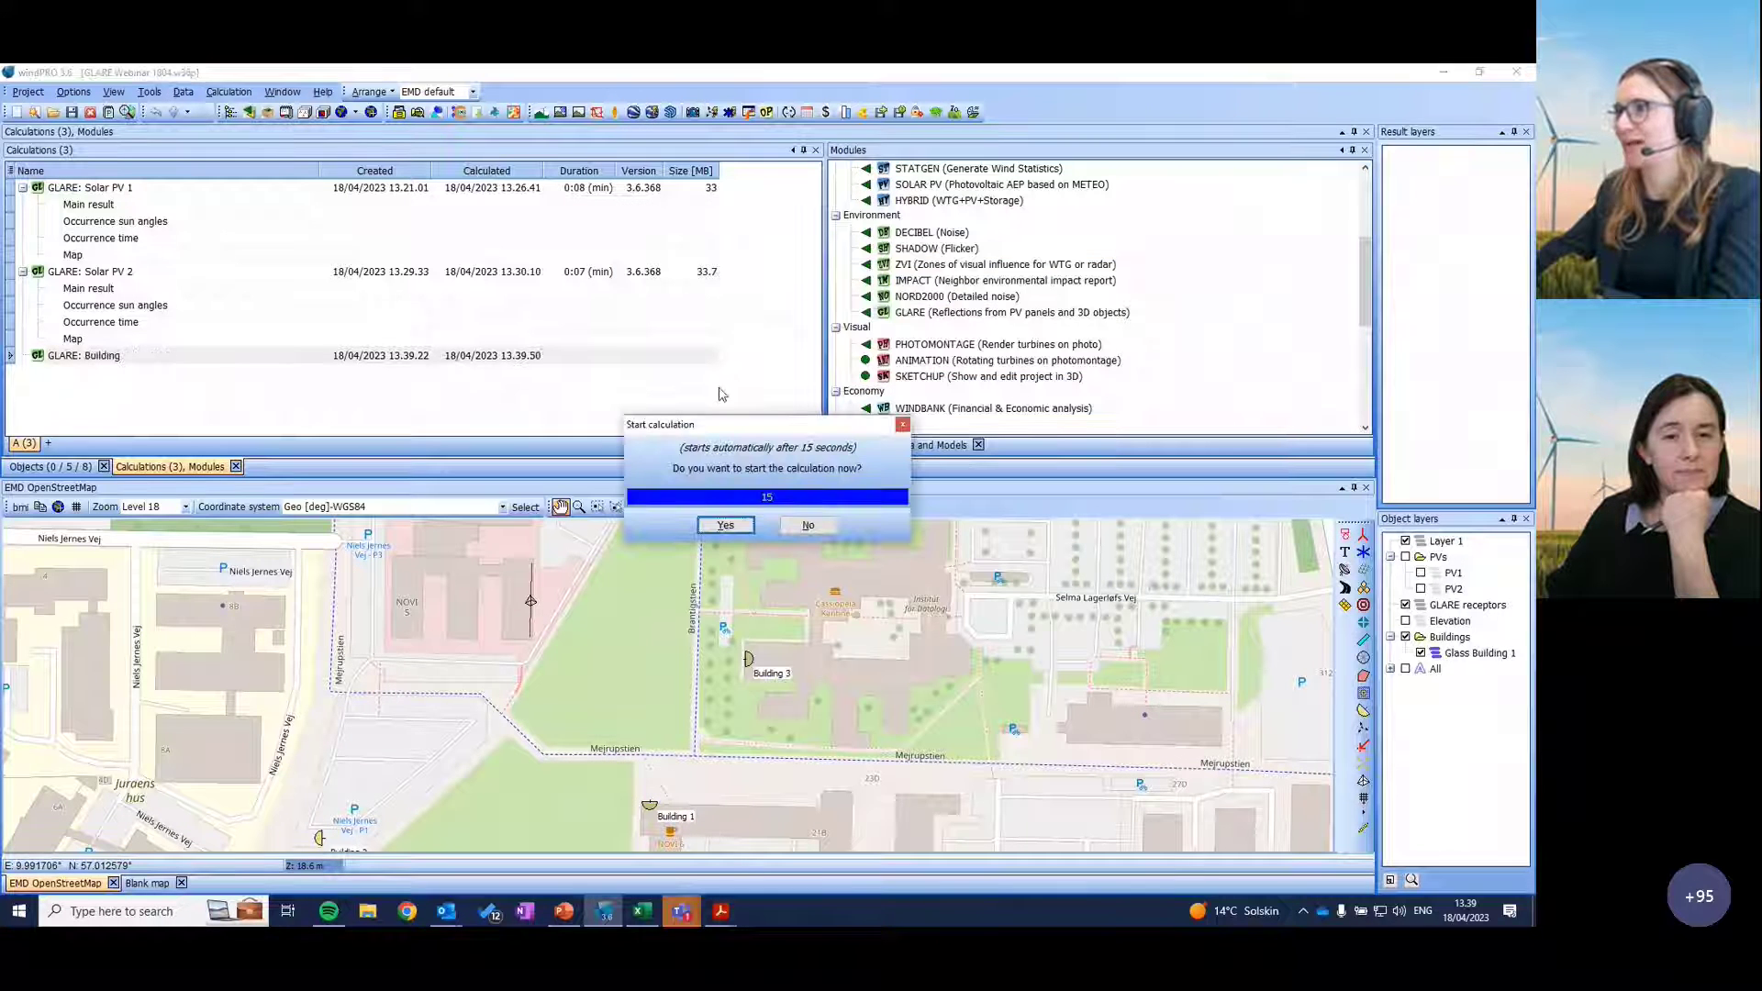
left_click(725, 525)
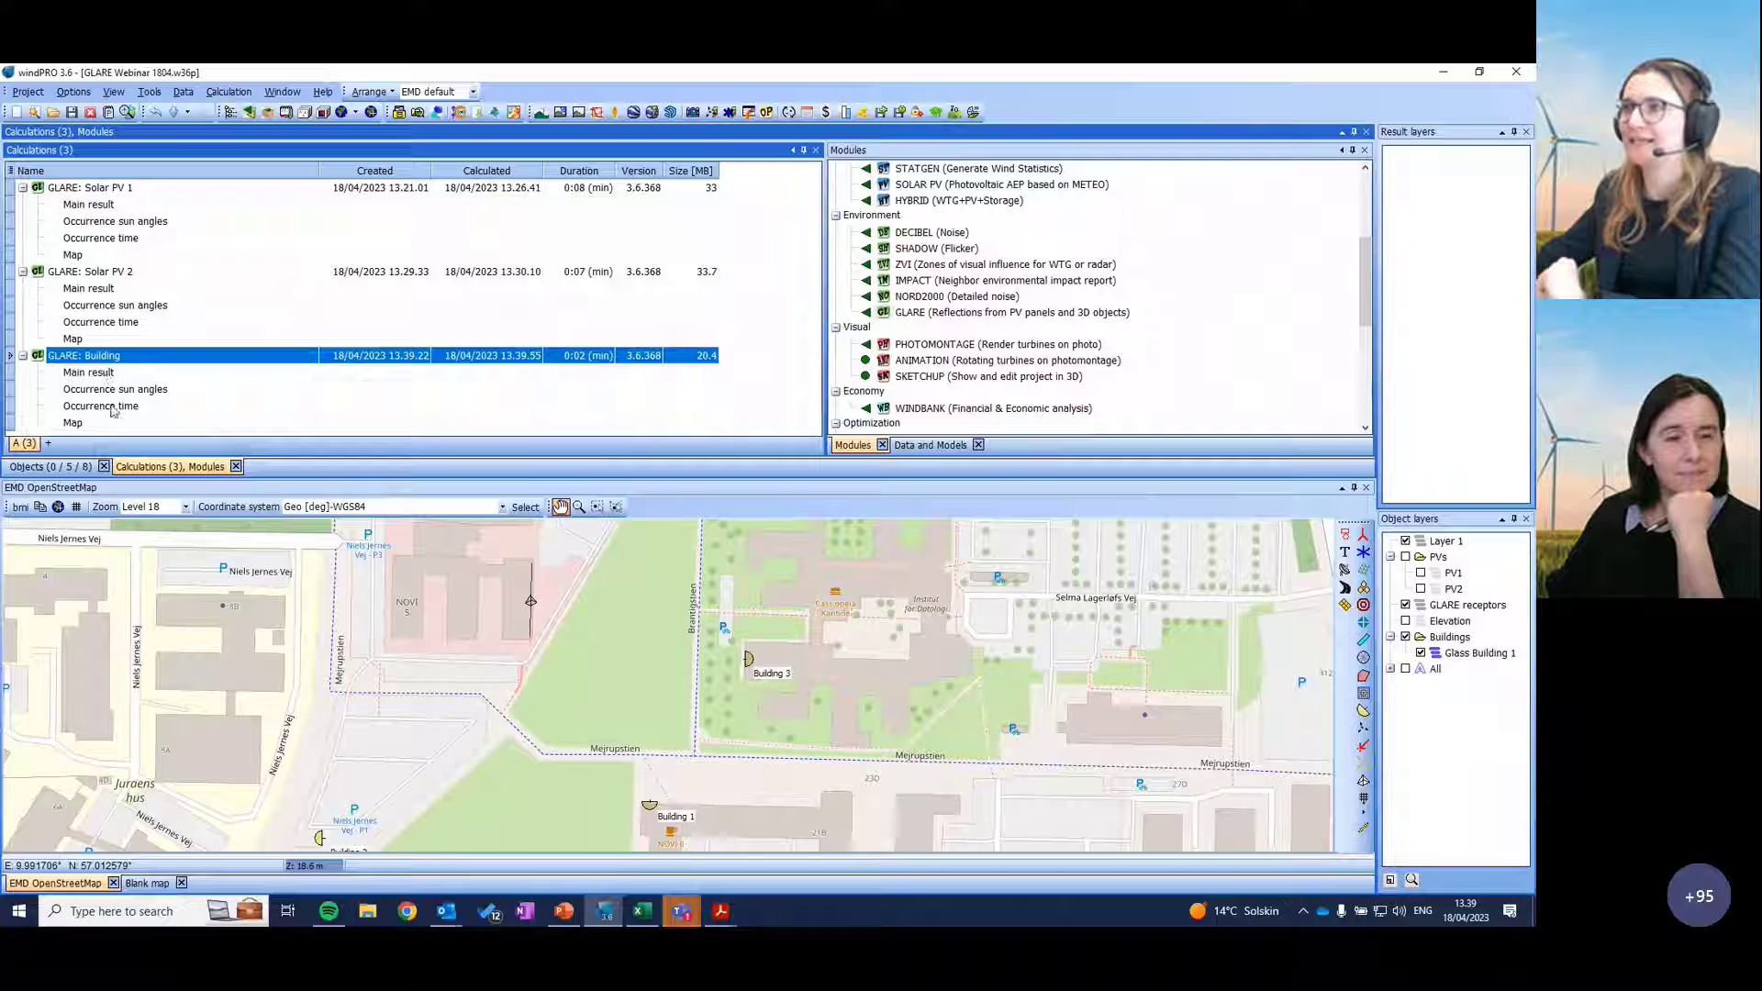
Step: Open the Main result report of the Building calculation and review its setup, map and 3D reflector objects
left_click(108, 373)
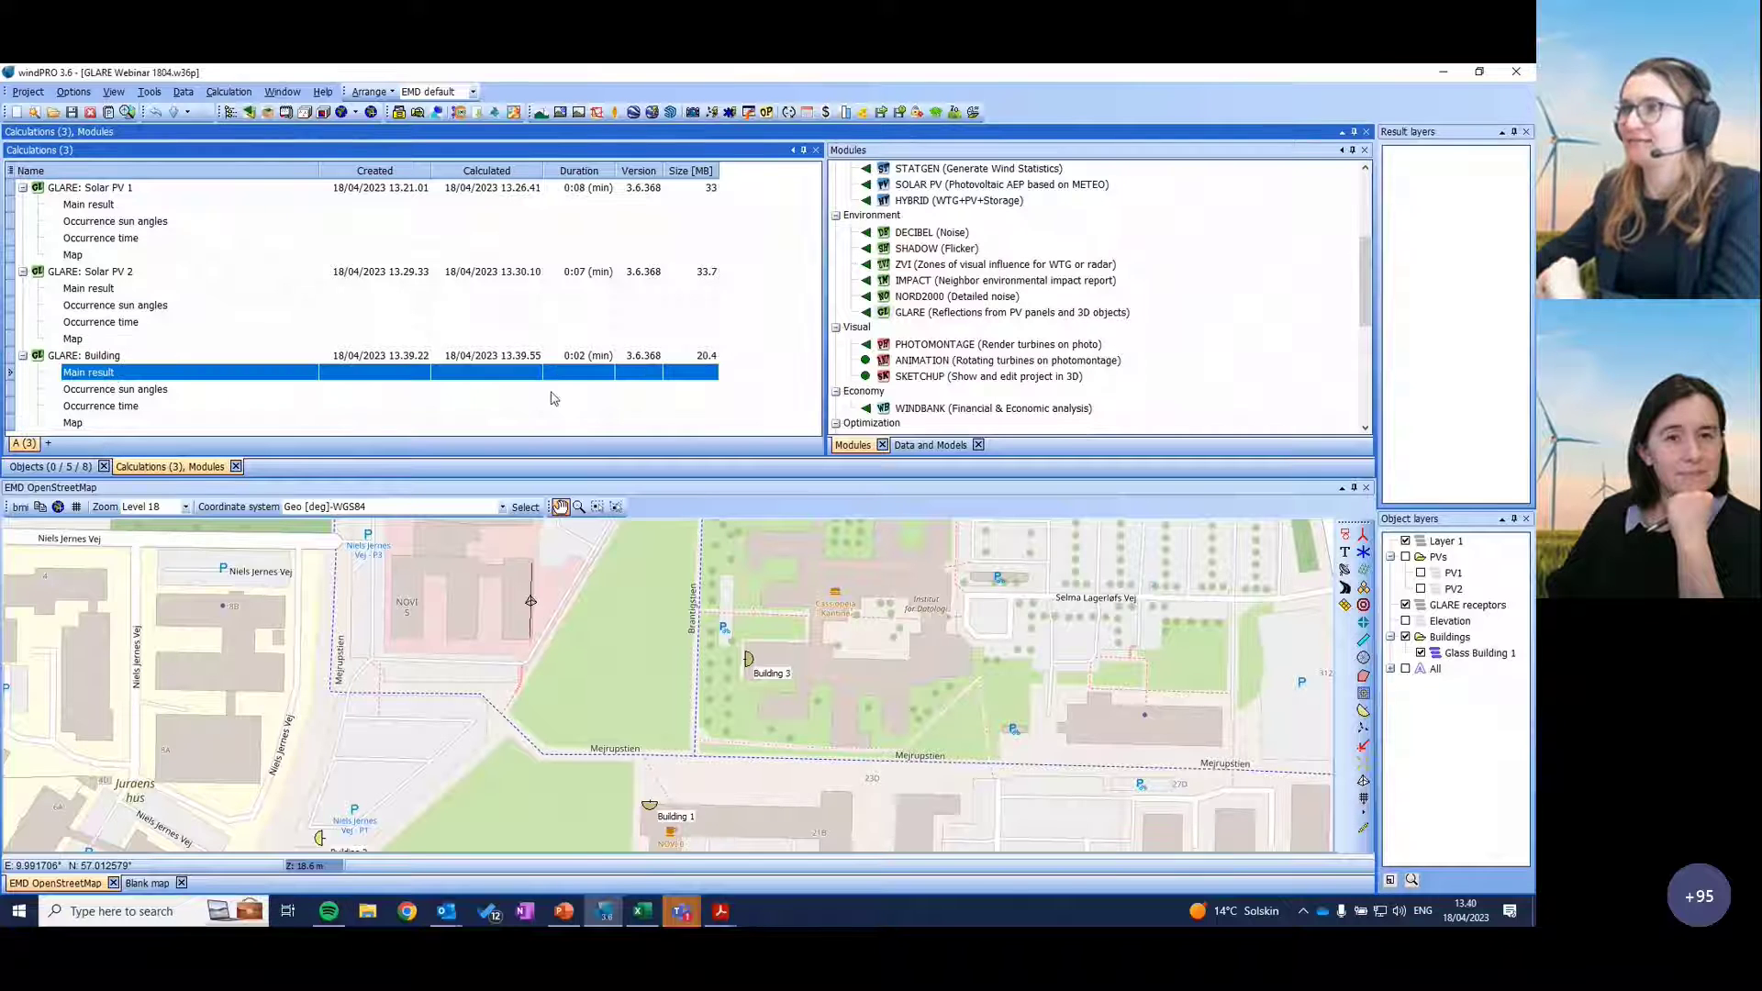
double_click(613, 371)
scroll(612, 534, "down", 5)
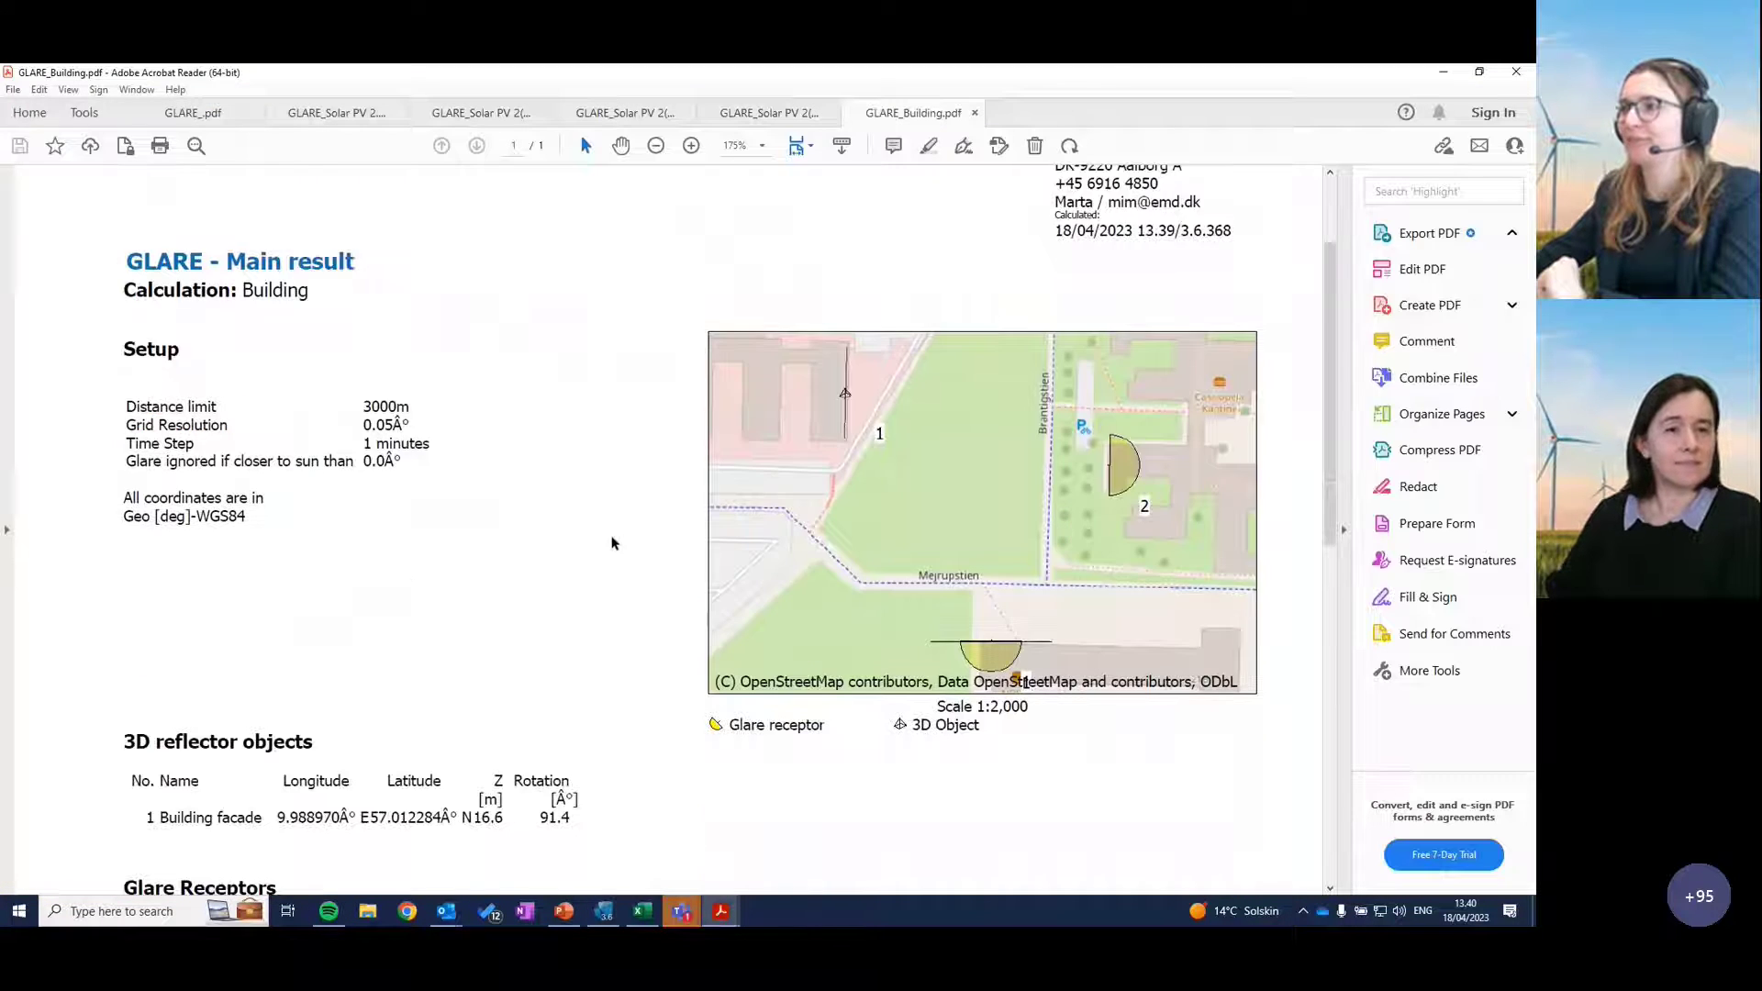
Step: Review the glare receptors and calculation result tables in the Building calculation's Main result report
scroll(613, 534, "down", 3)
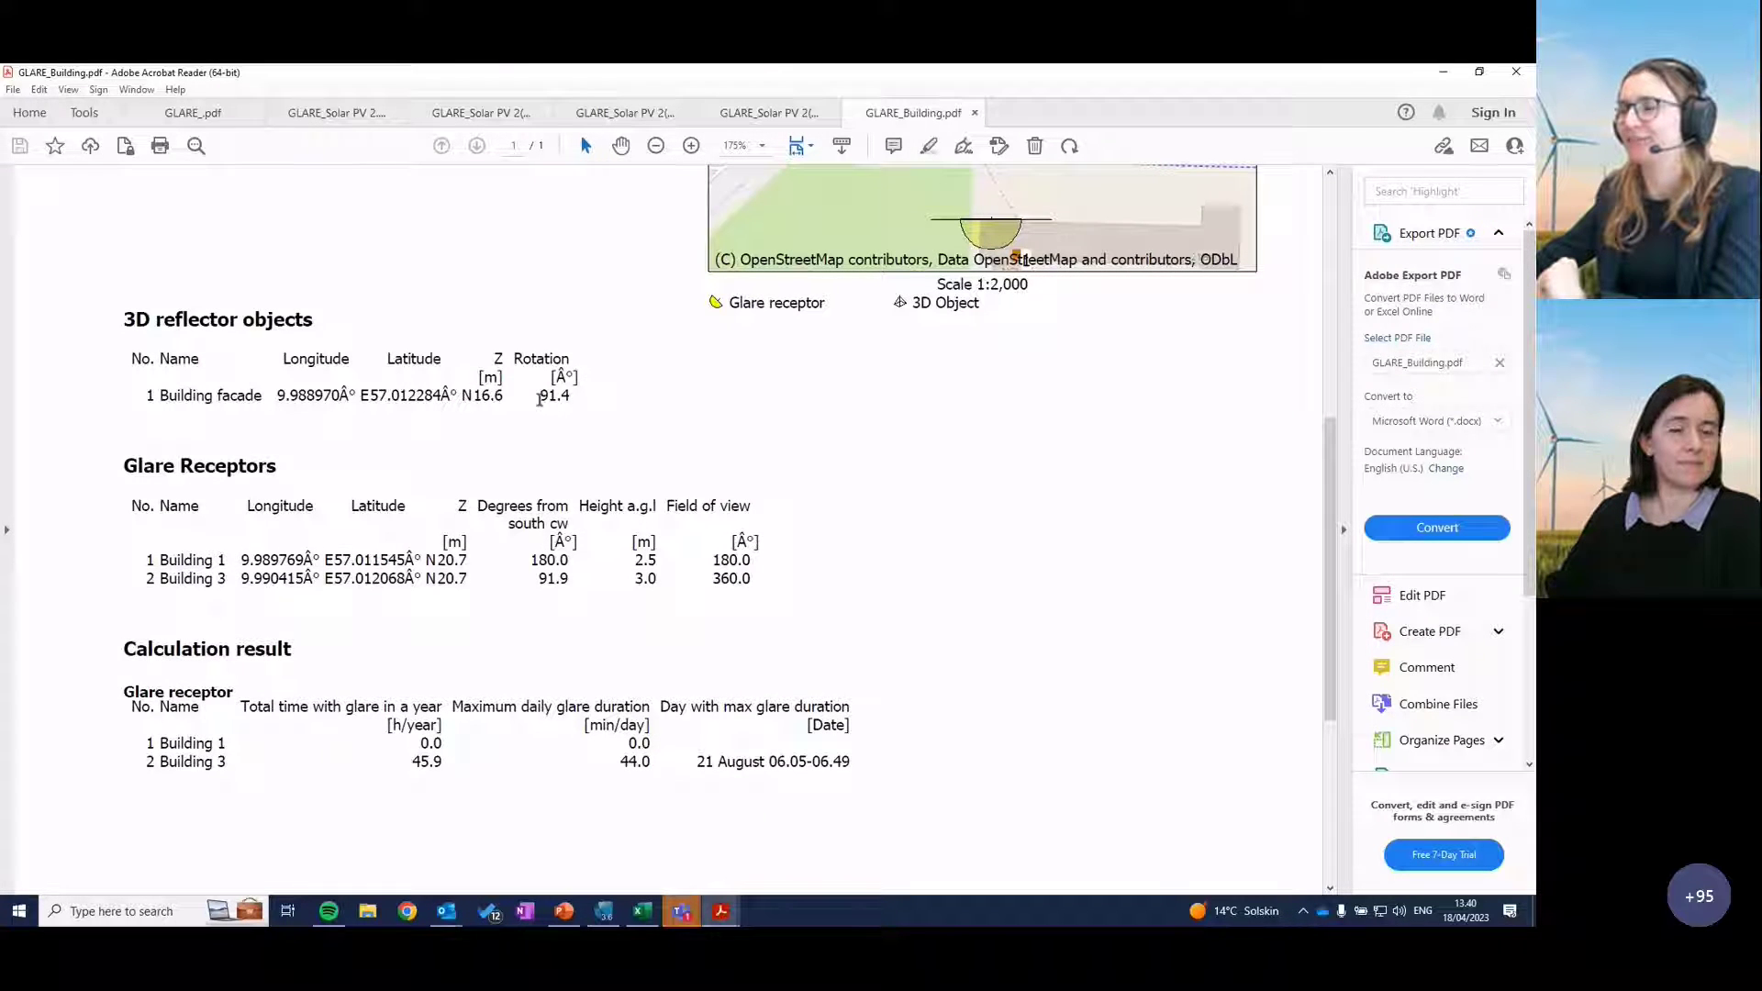
scroll(548, 432, "down", 1)
scroll(242, 592, "down", 1)
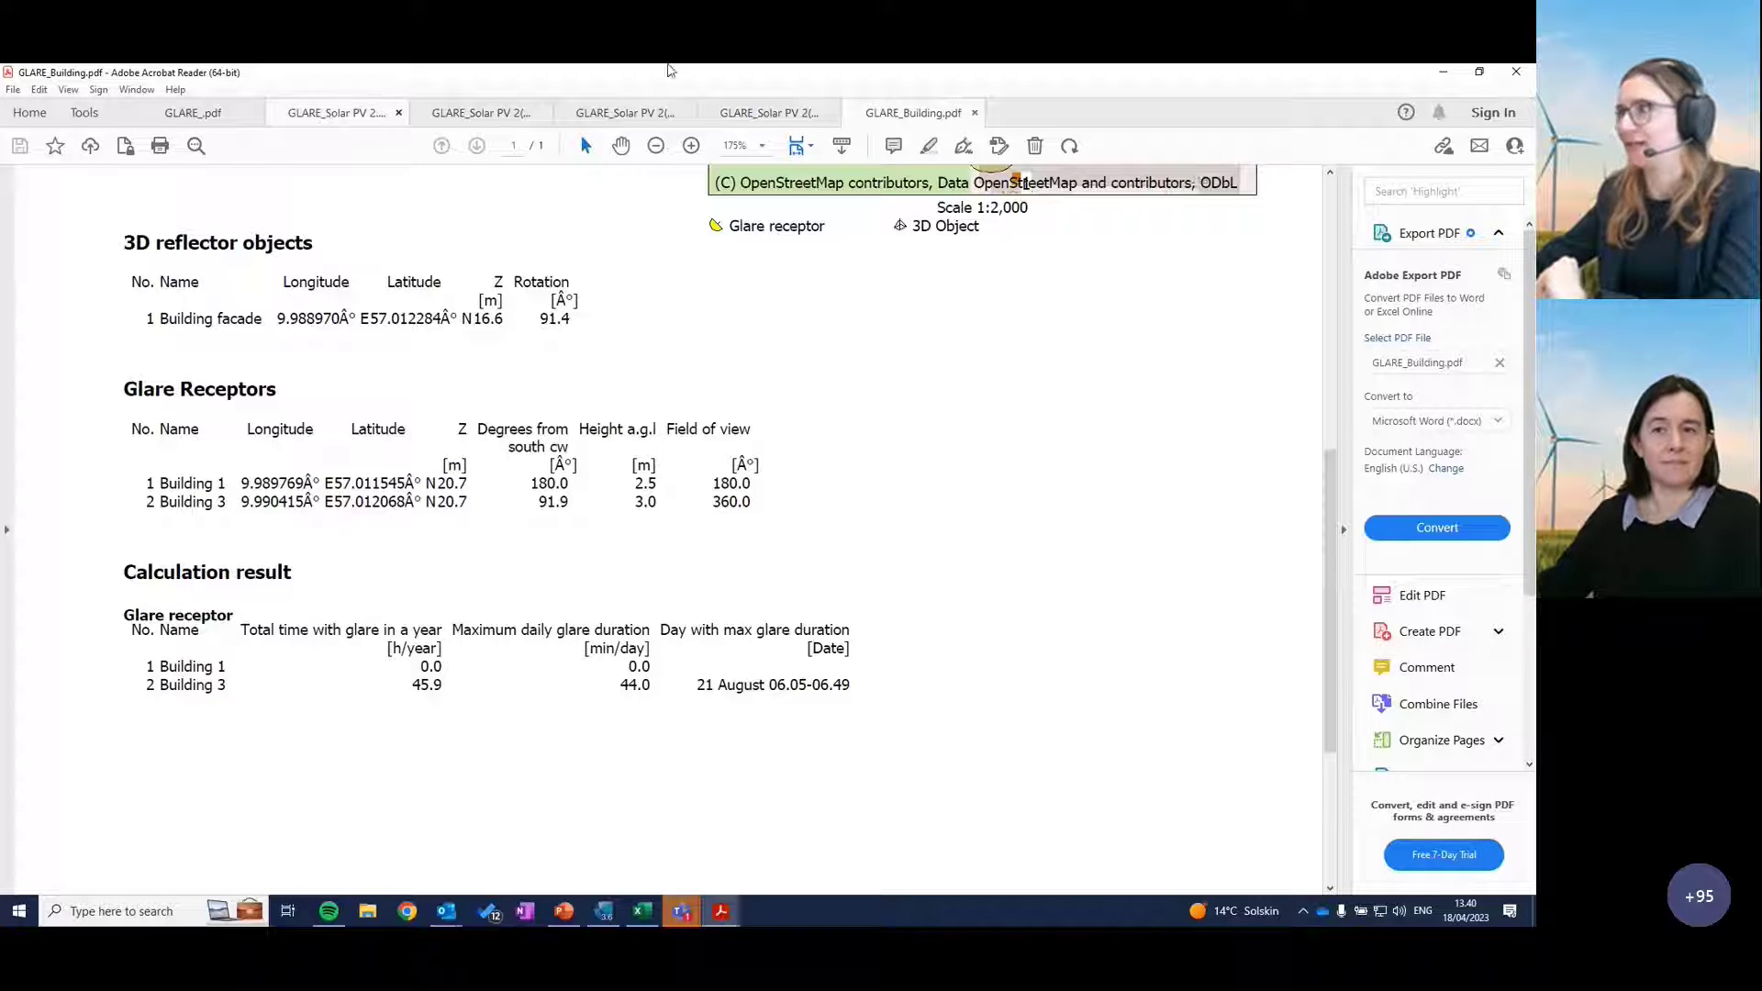
Step: Open the Occurrence time report of the Building calculation in windPRO and examine the yearly glare charts for both receptors
key("alt+Tab")
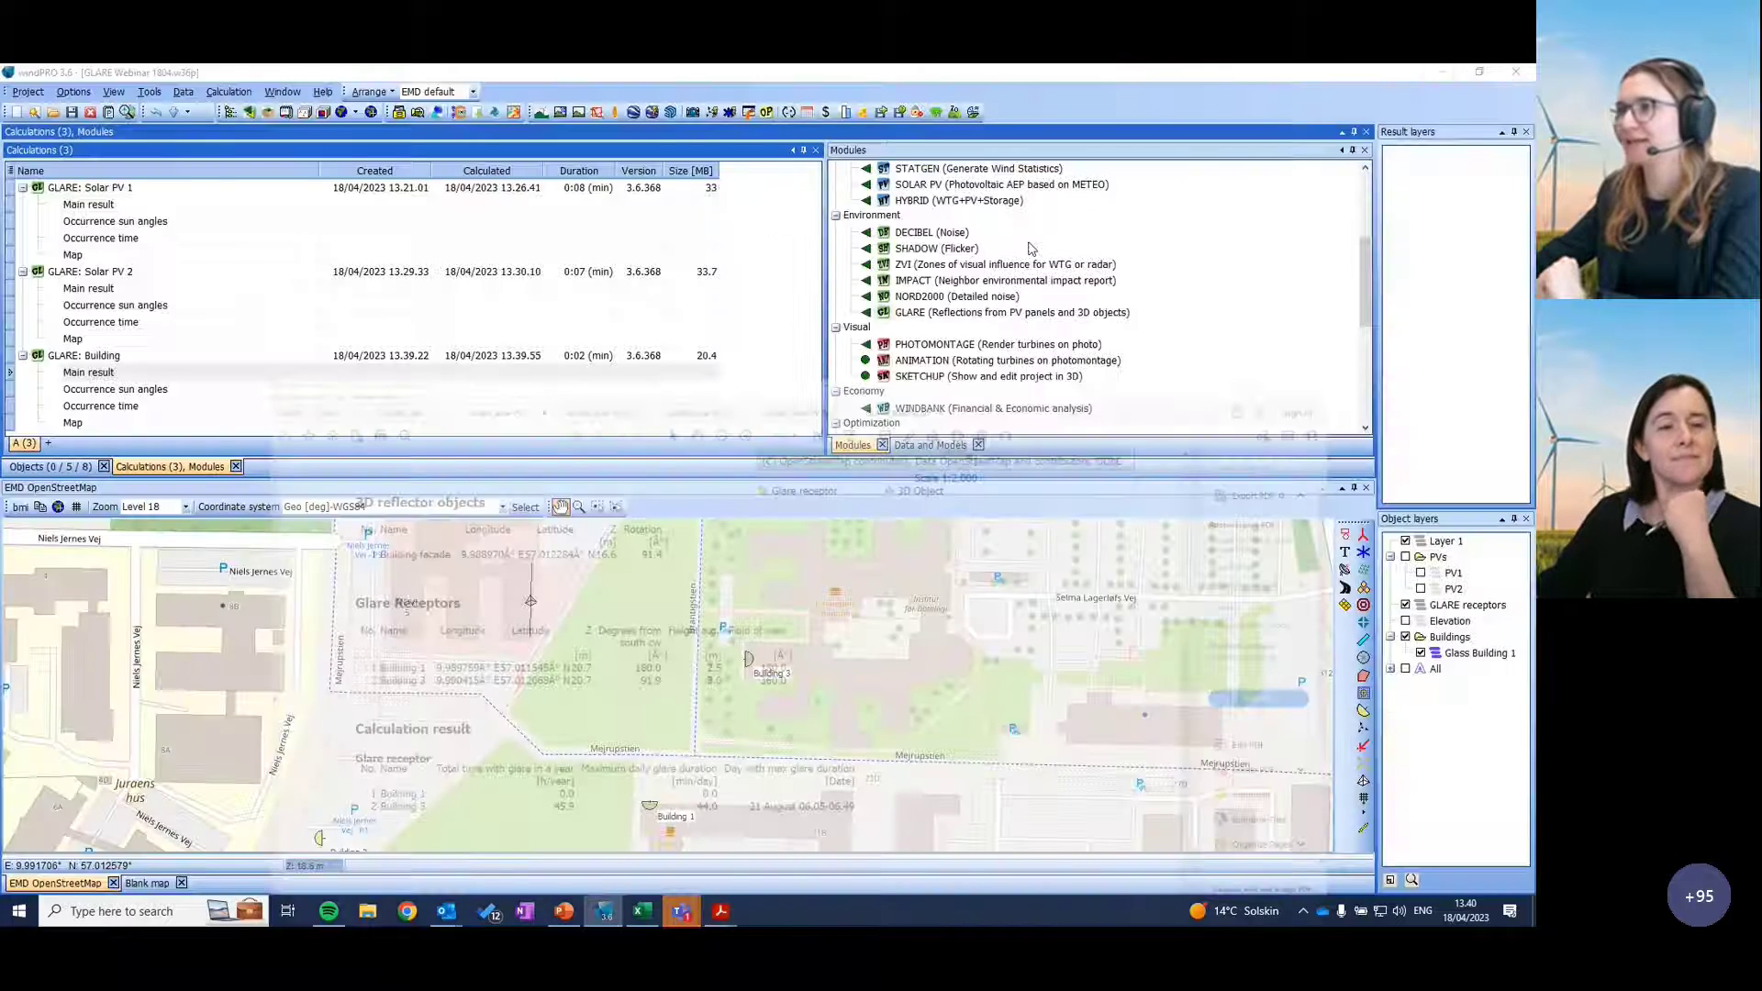
double_click(452, 405)
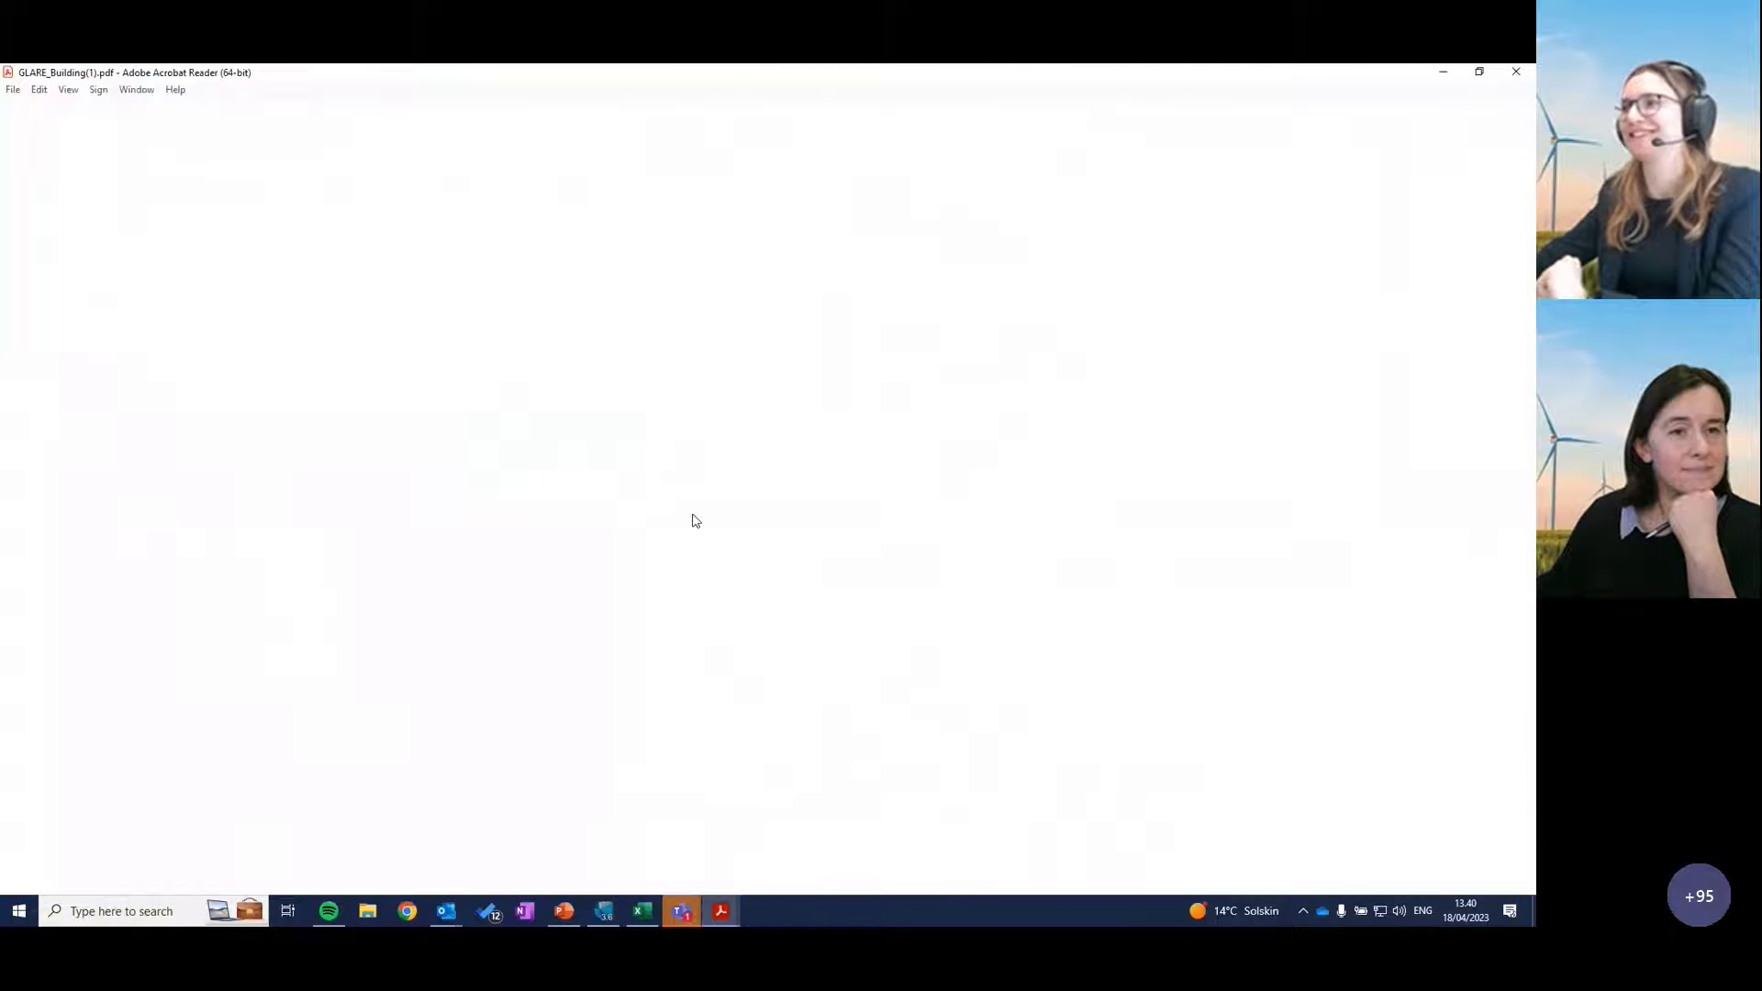
scroll(803, 591, "down", 10)
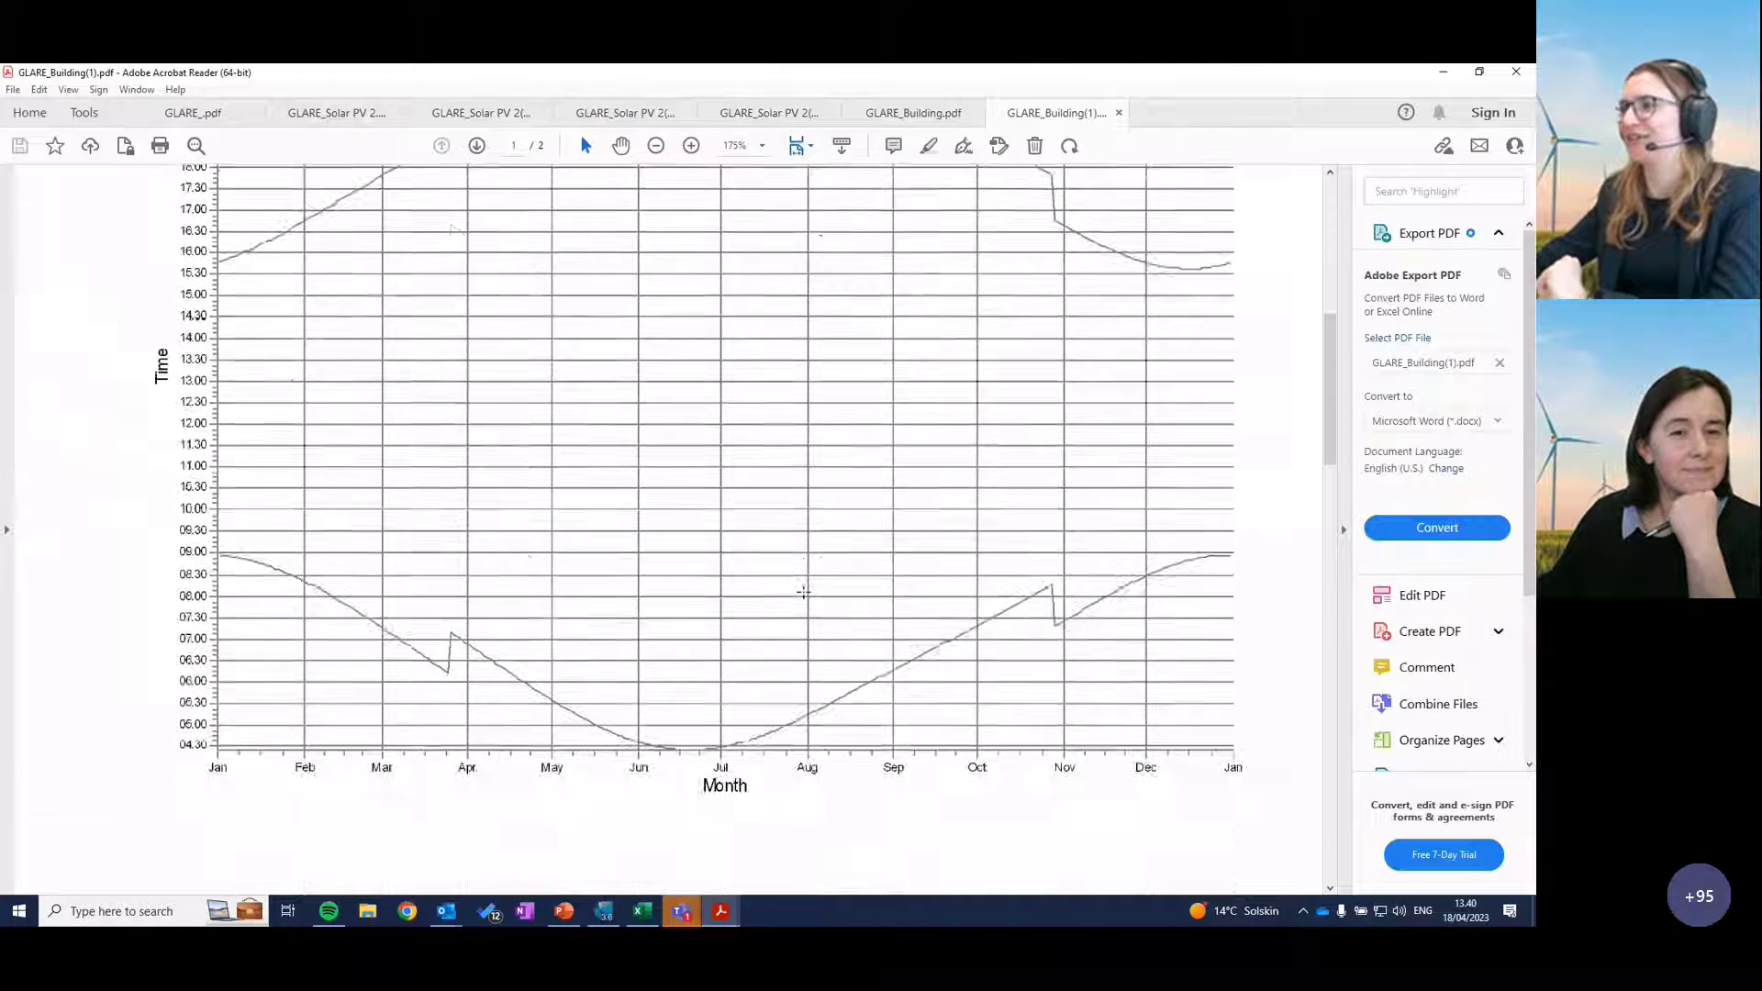
scroll(803, 591, "down", 15)
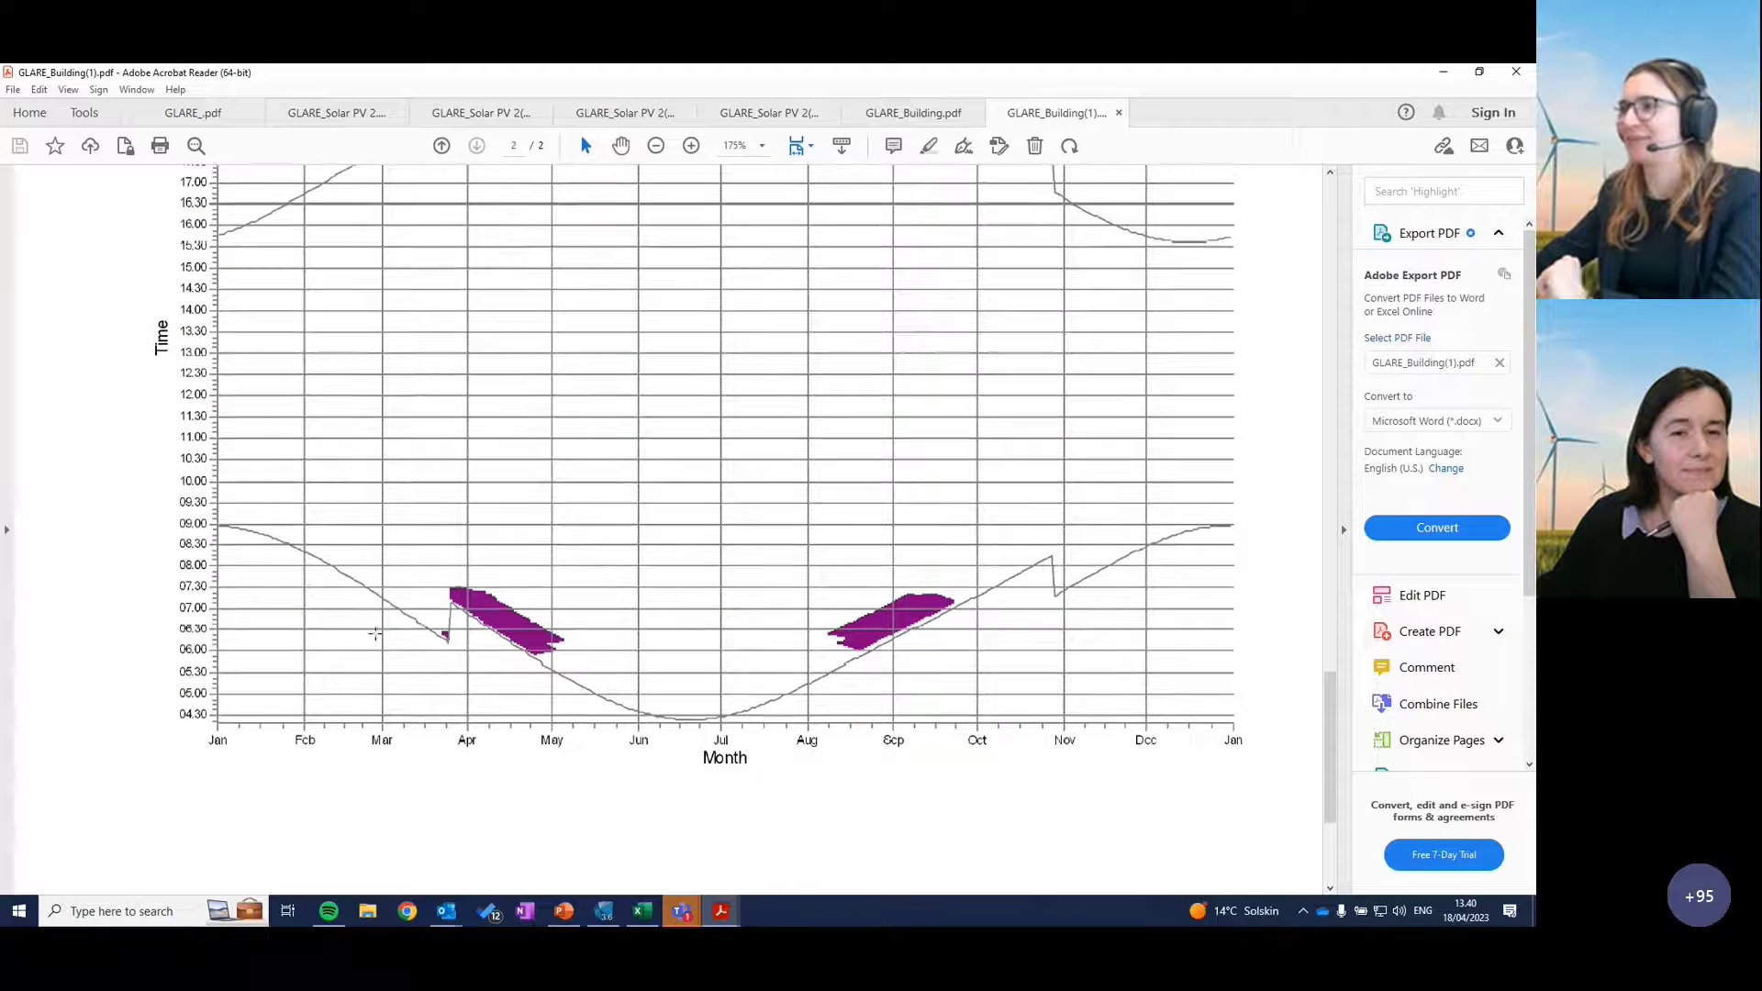
scroll(948, 621, "up", 3)
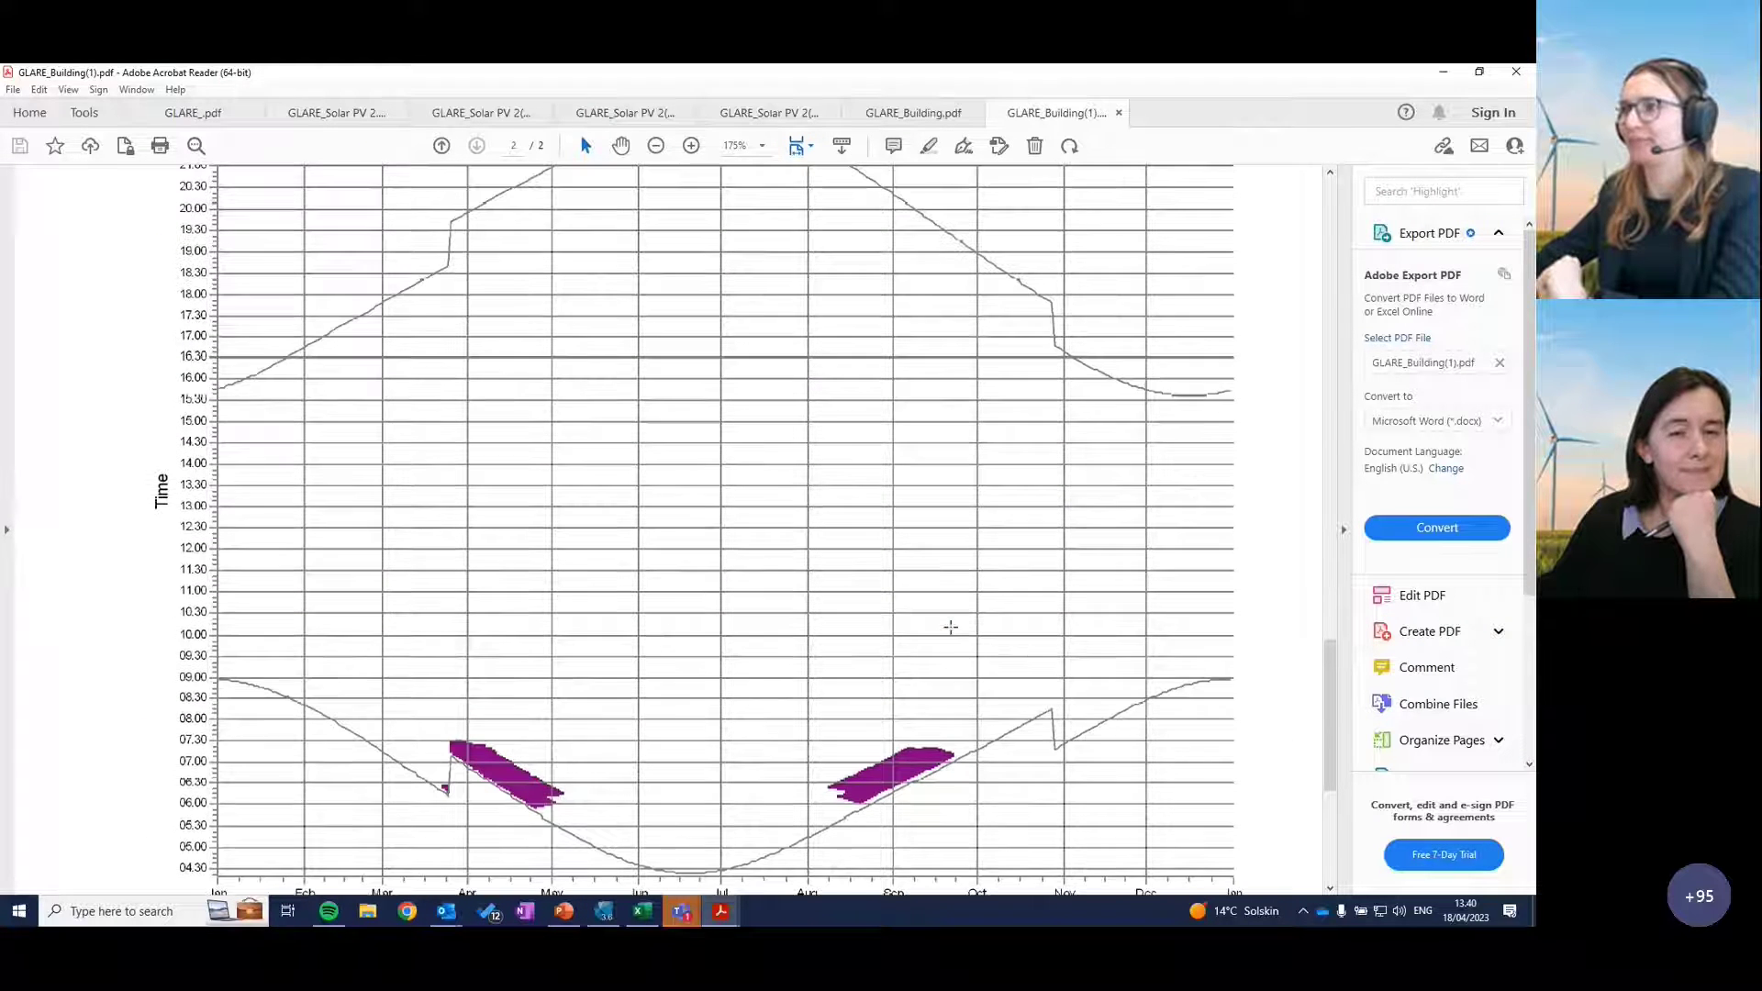
scroll(950, 627, "down", 1)
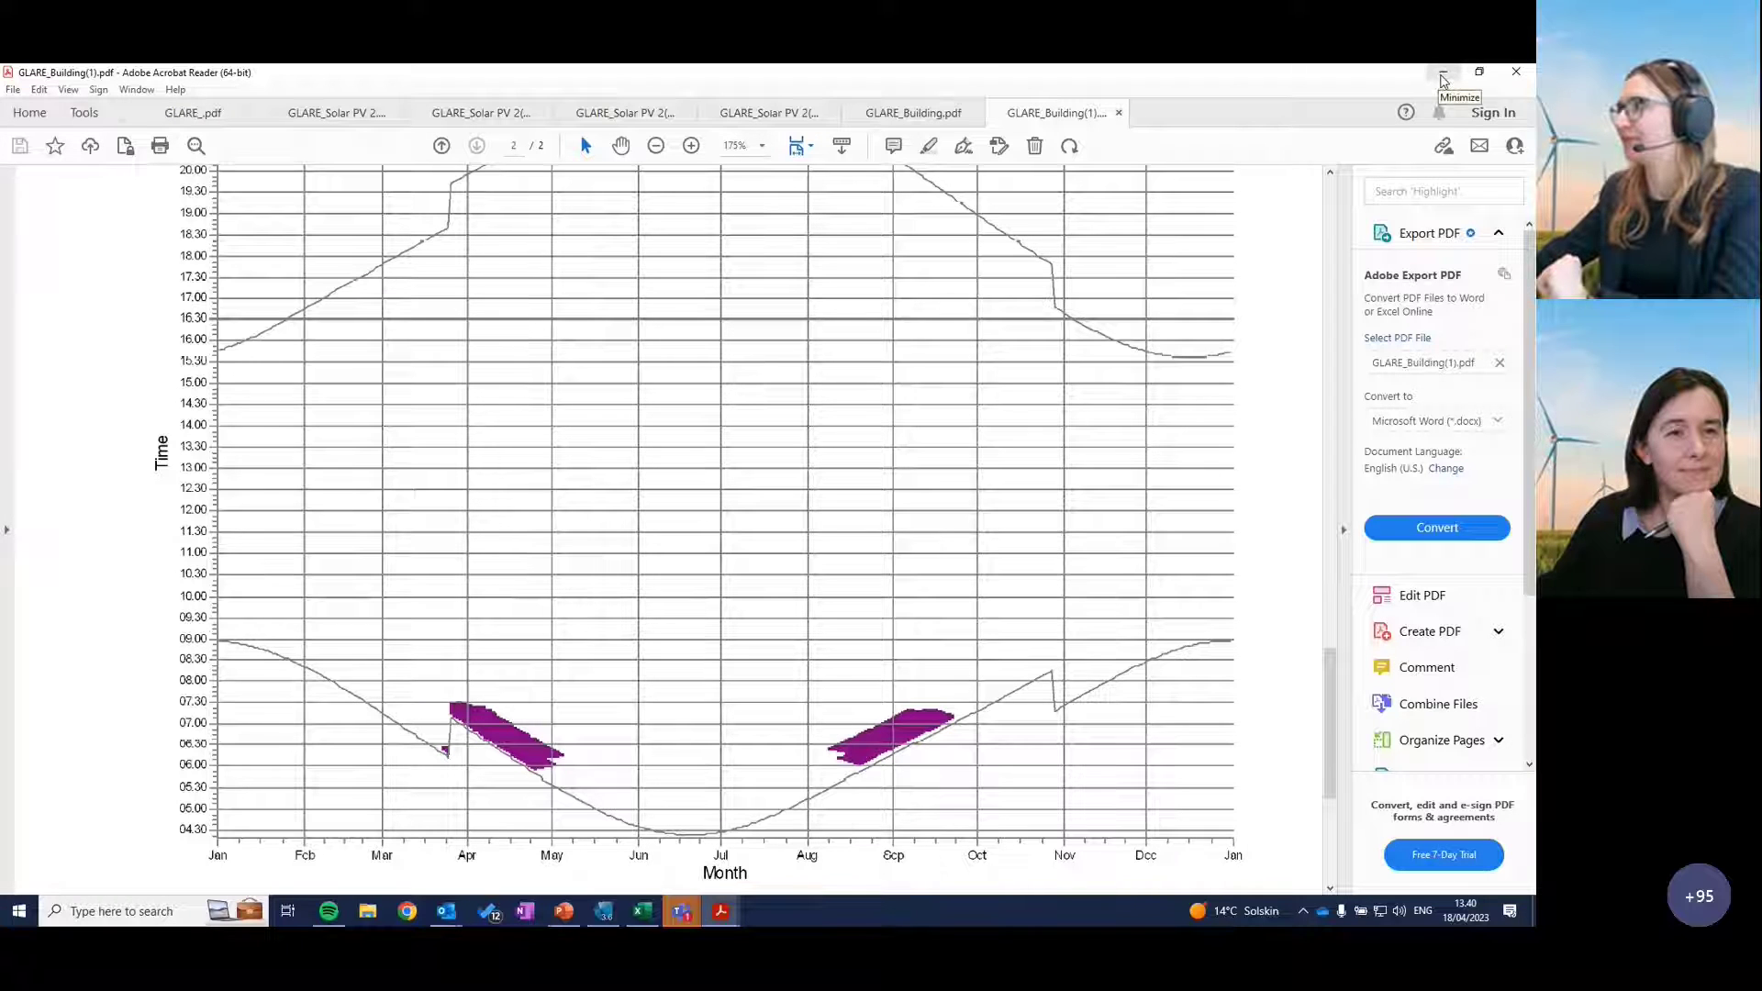
left_click(1441, 81)
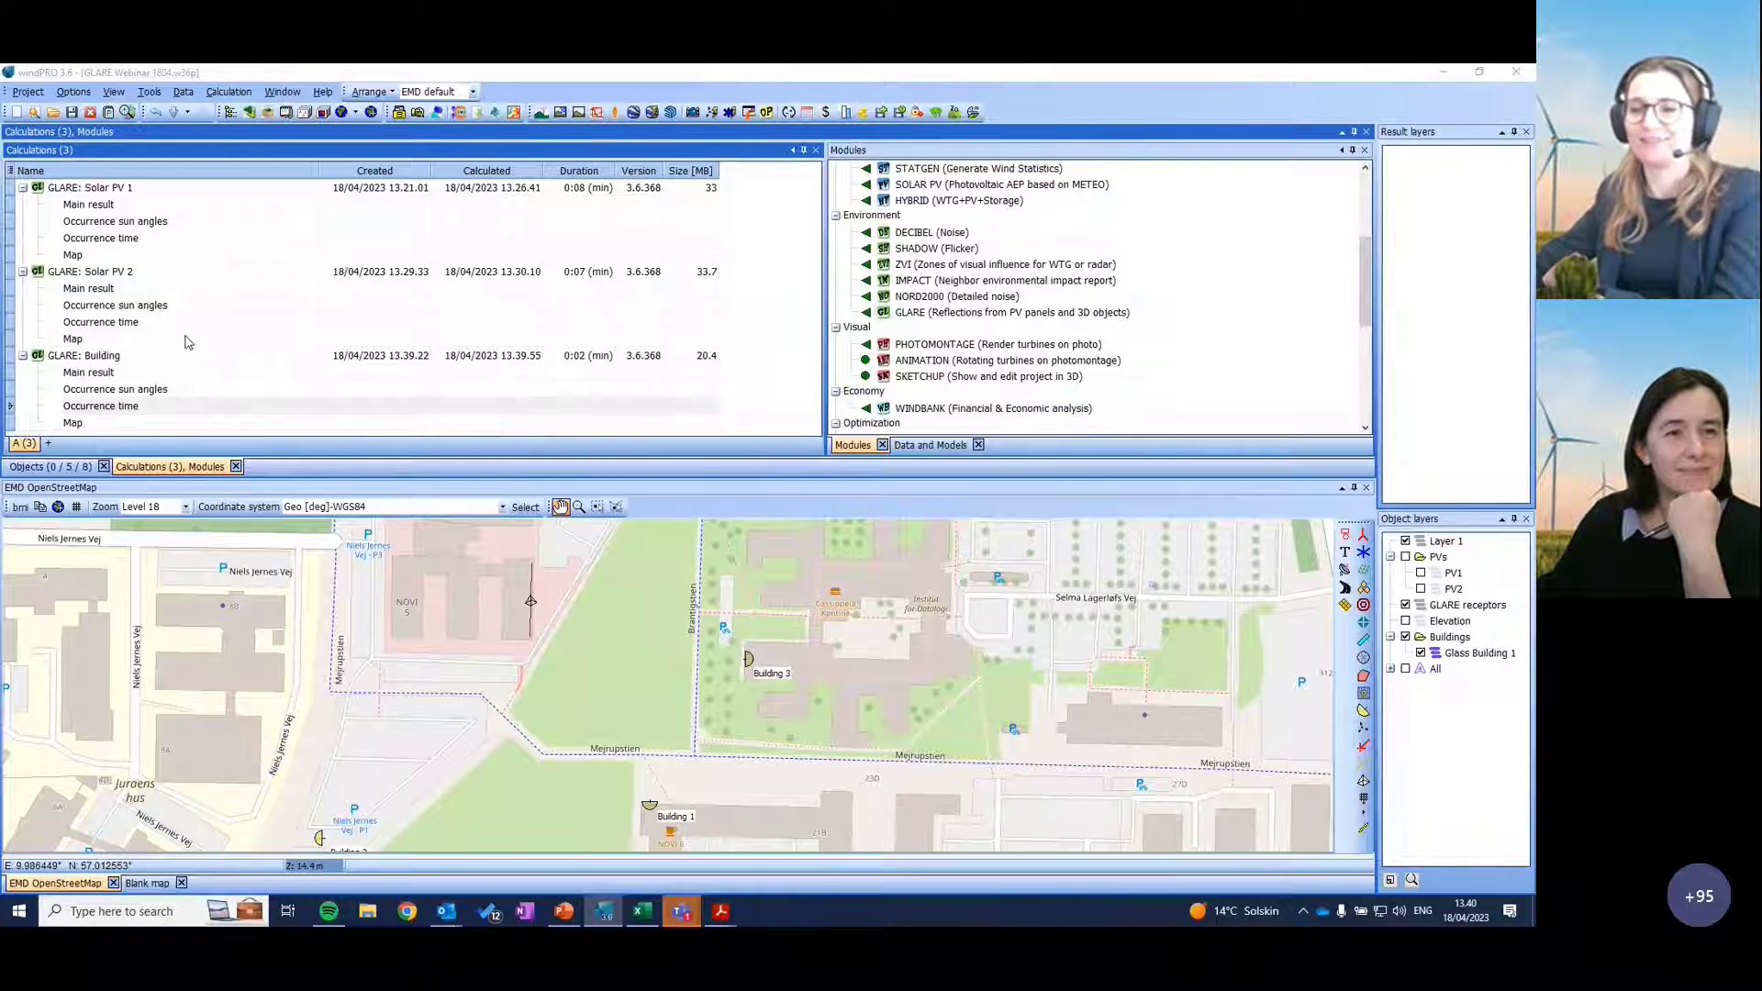
Step: Copy the glare time series of the Solar PV 1 calculation for receptor Building 2 to the clipboard using Result to file
right_click(111, 193)
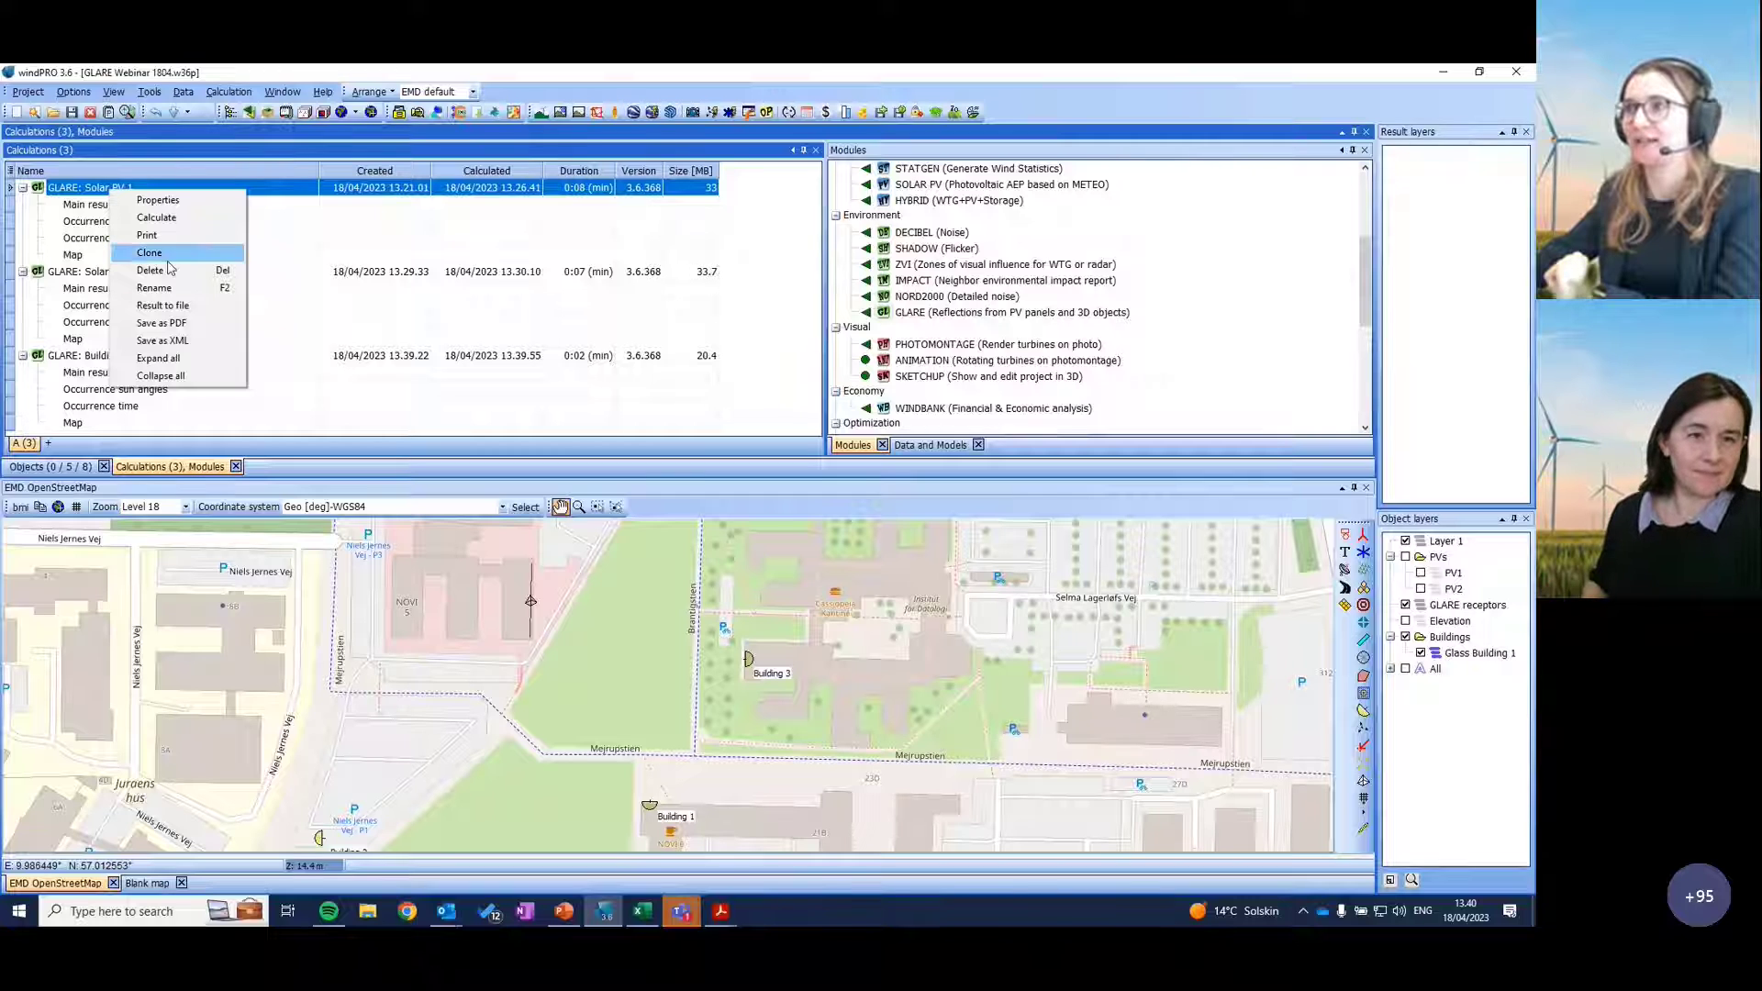
left_click(181, 312)
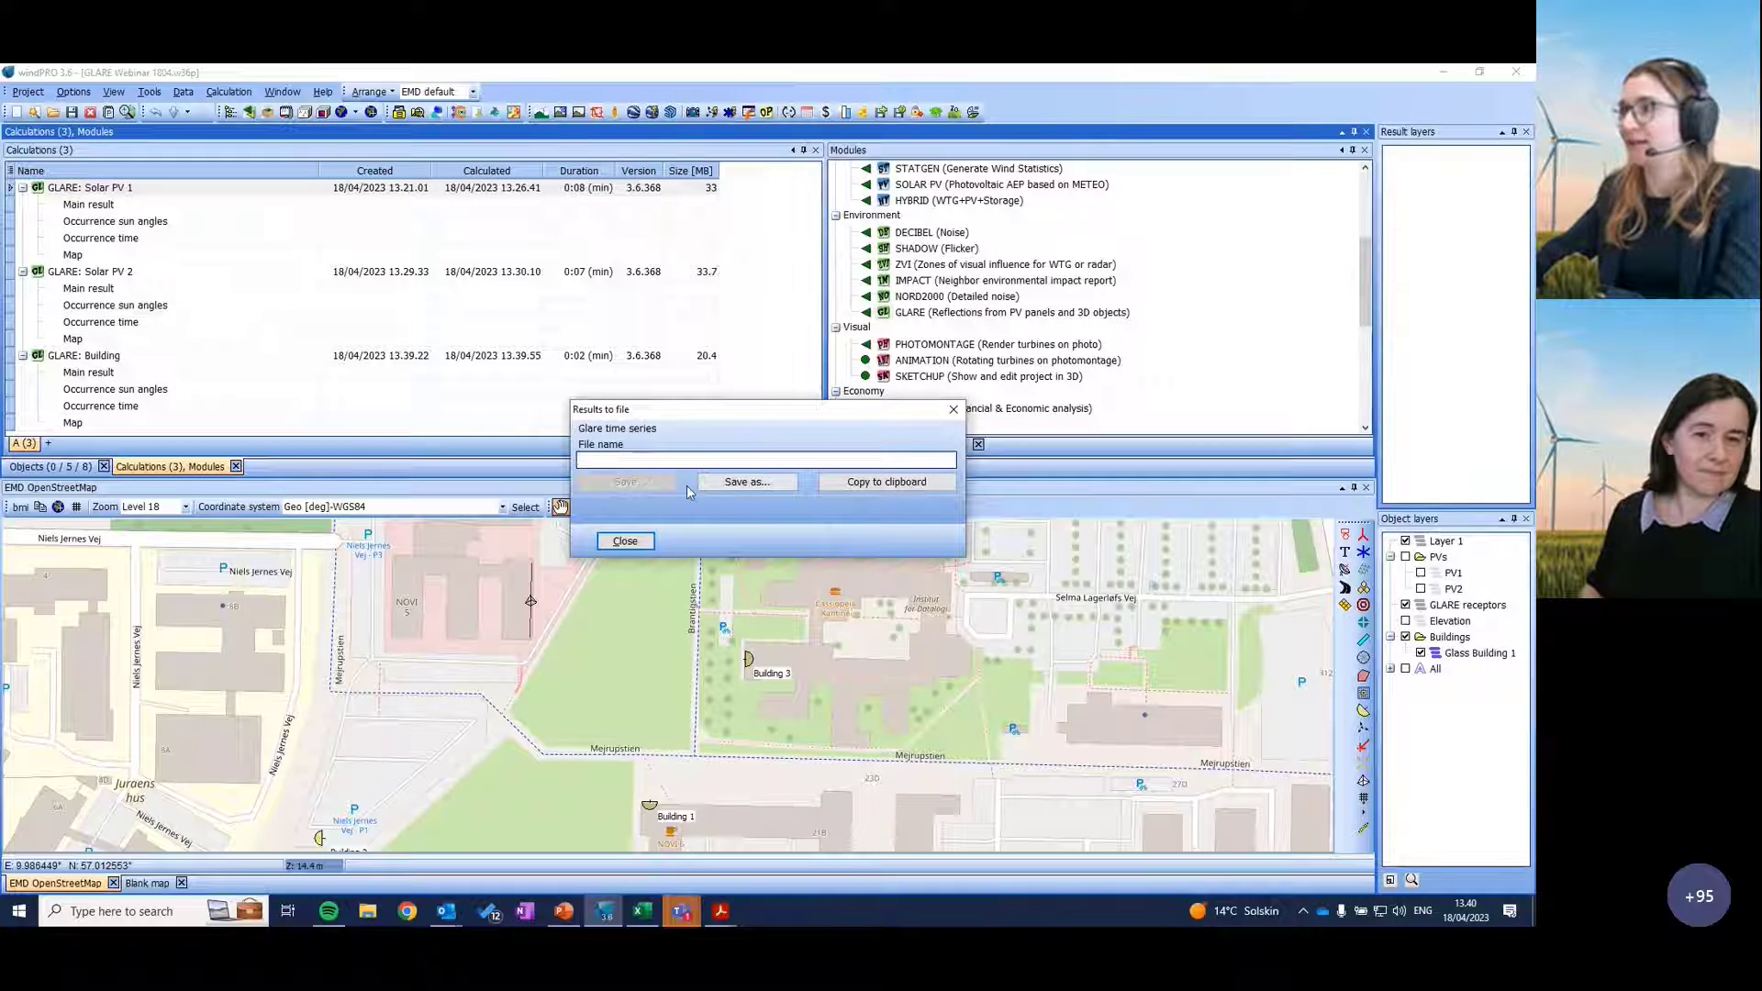
left_click(876, 483)
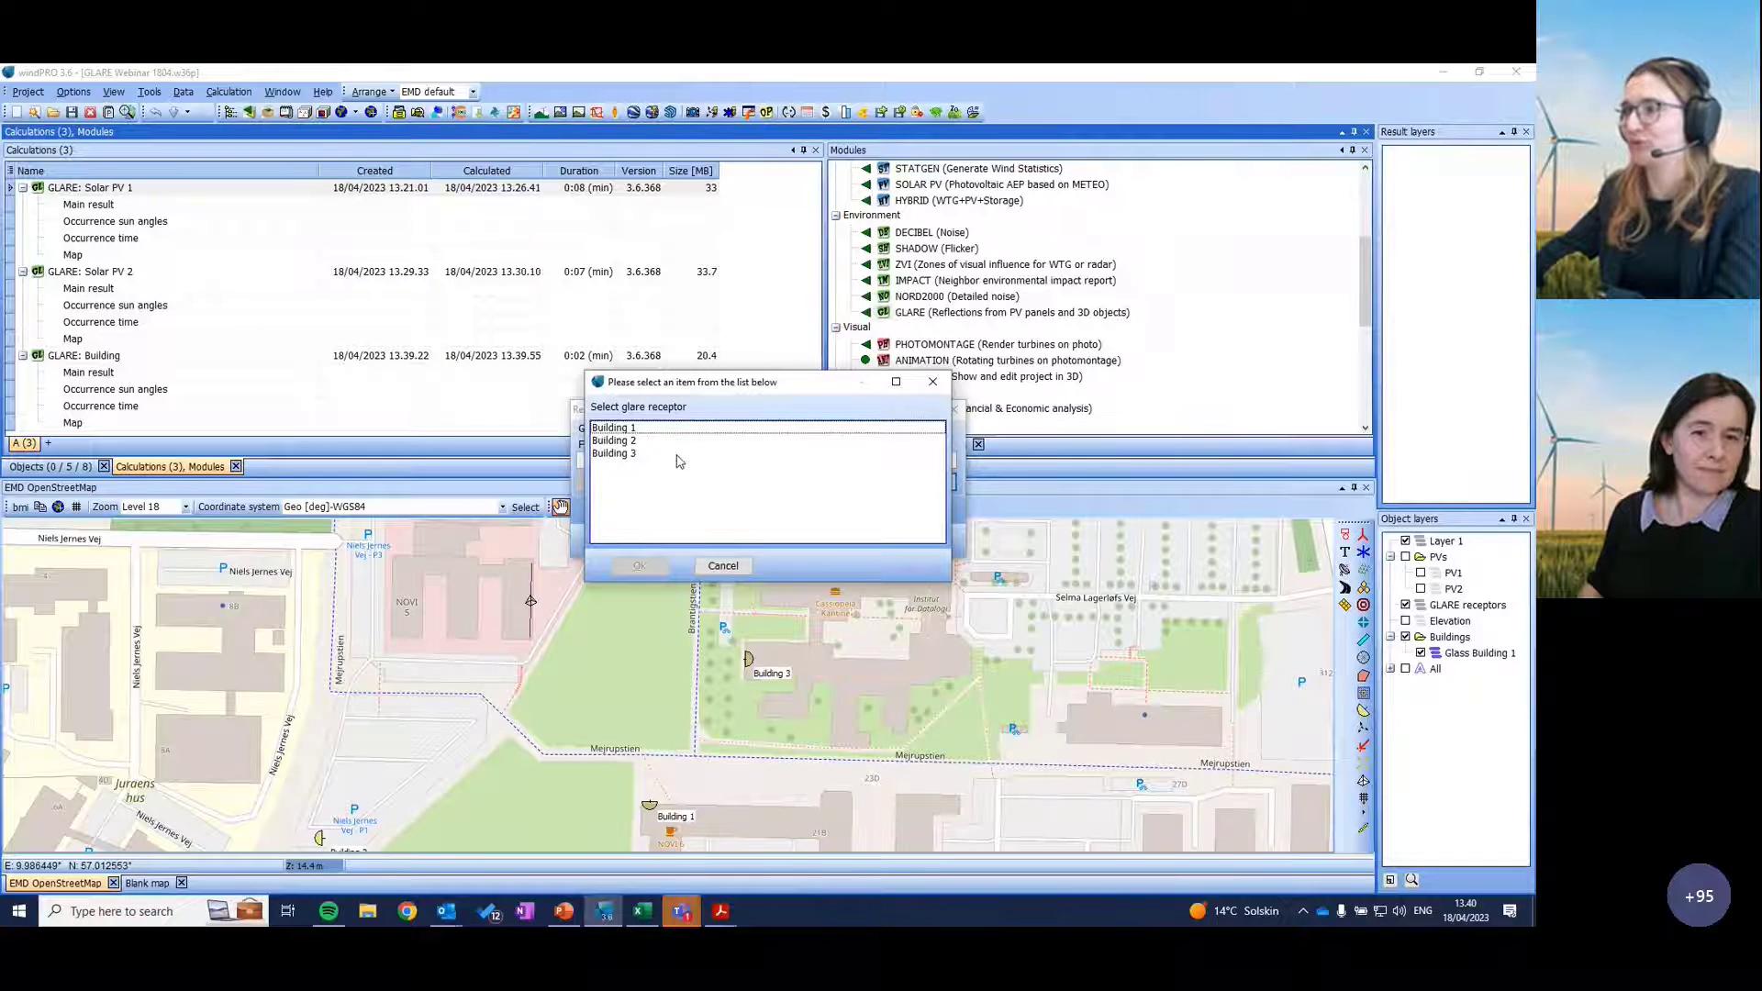
left_click(624, 441)
left_click(640, 567)
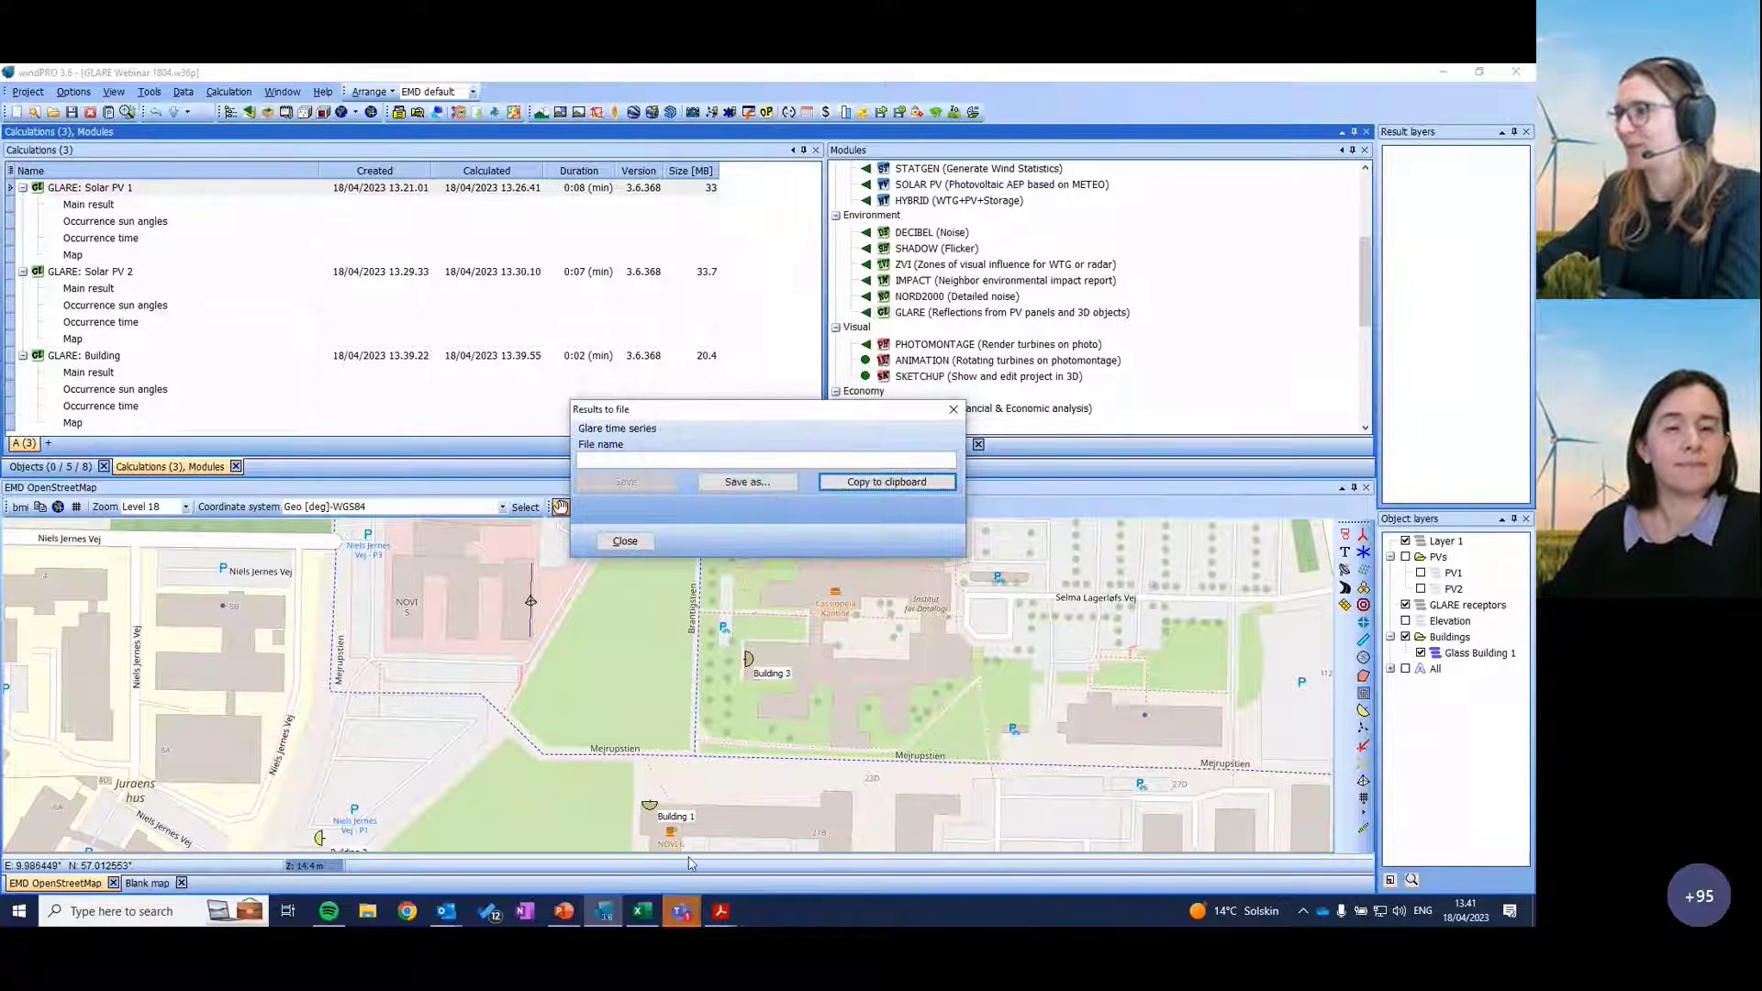
Step: Switch to Excel and paste the glare time series into the empty Book1 sheet, starting at cell A1
left_click(642, 911)
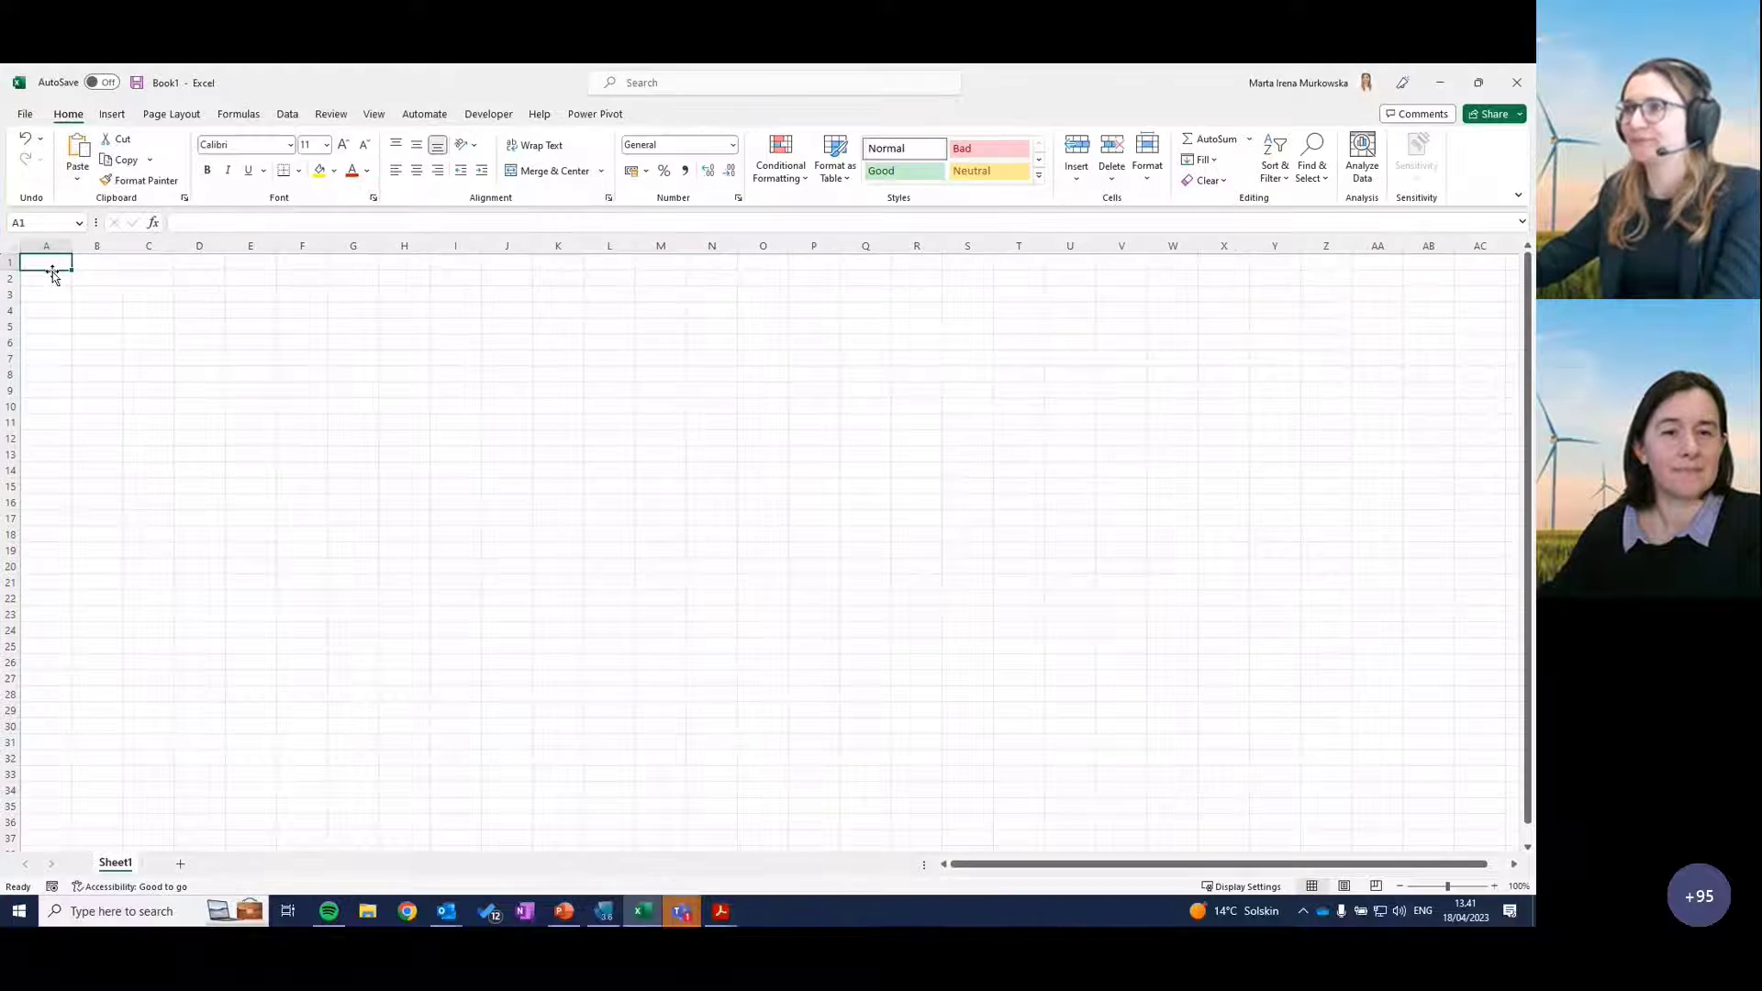
key("ctrl+v")
left_click(358, 291)
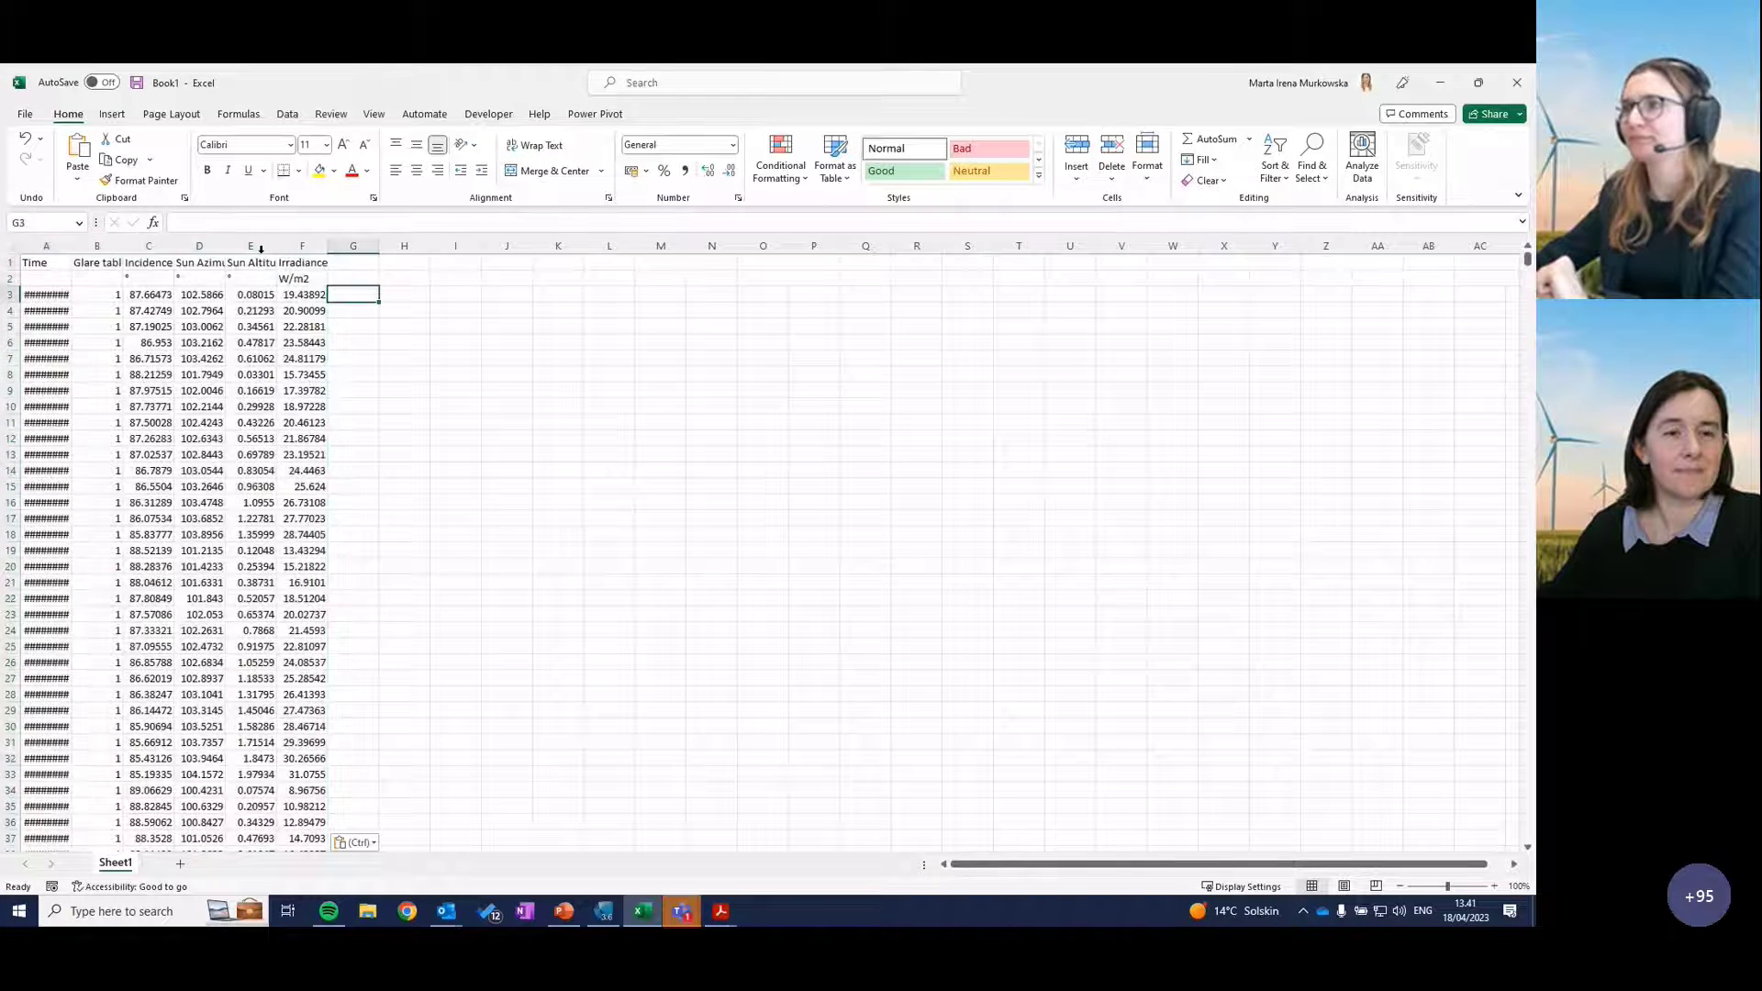
Step: Widen the Time, Glare table count and Incidence Angle columns to make their contents readable
left_click_drag(71, 246, 122, 252)
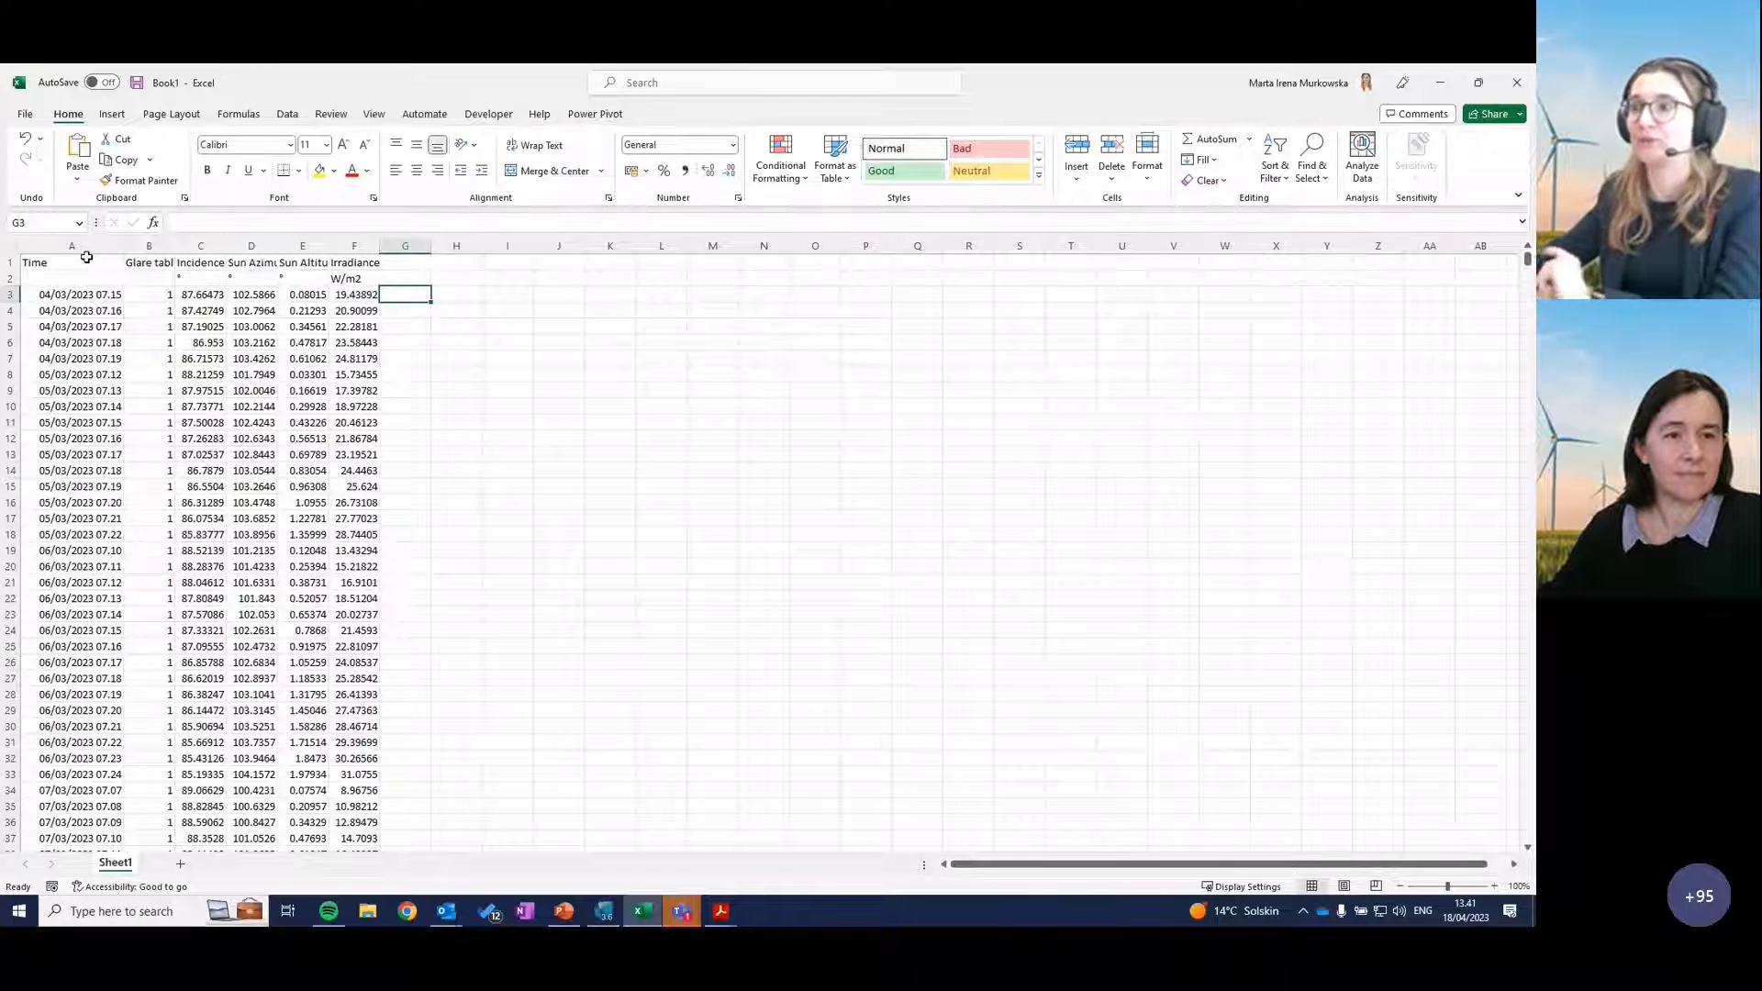
double_click(174, 246)
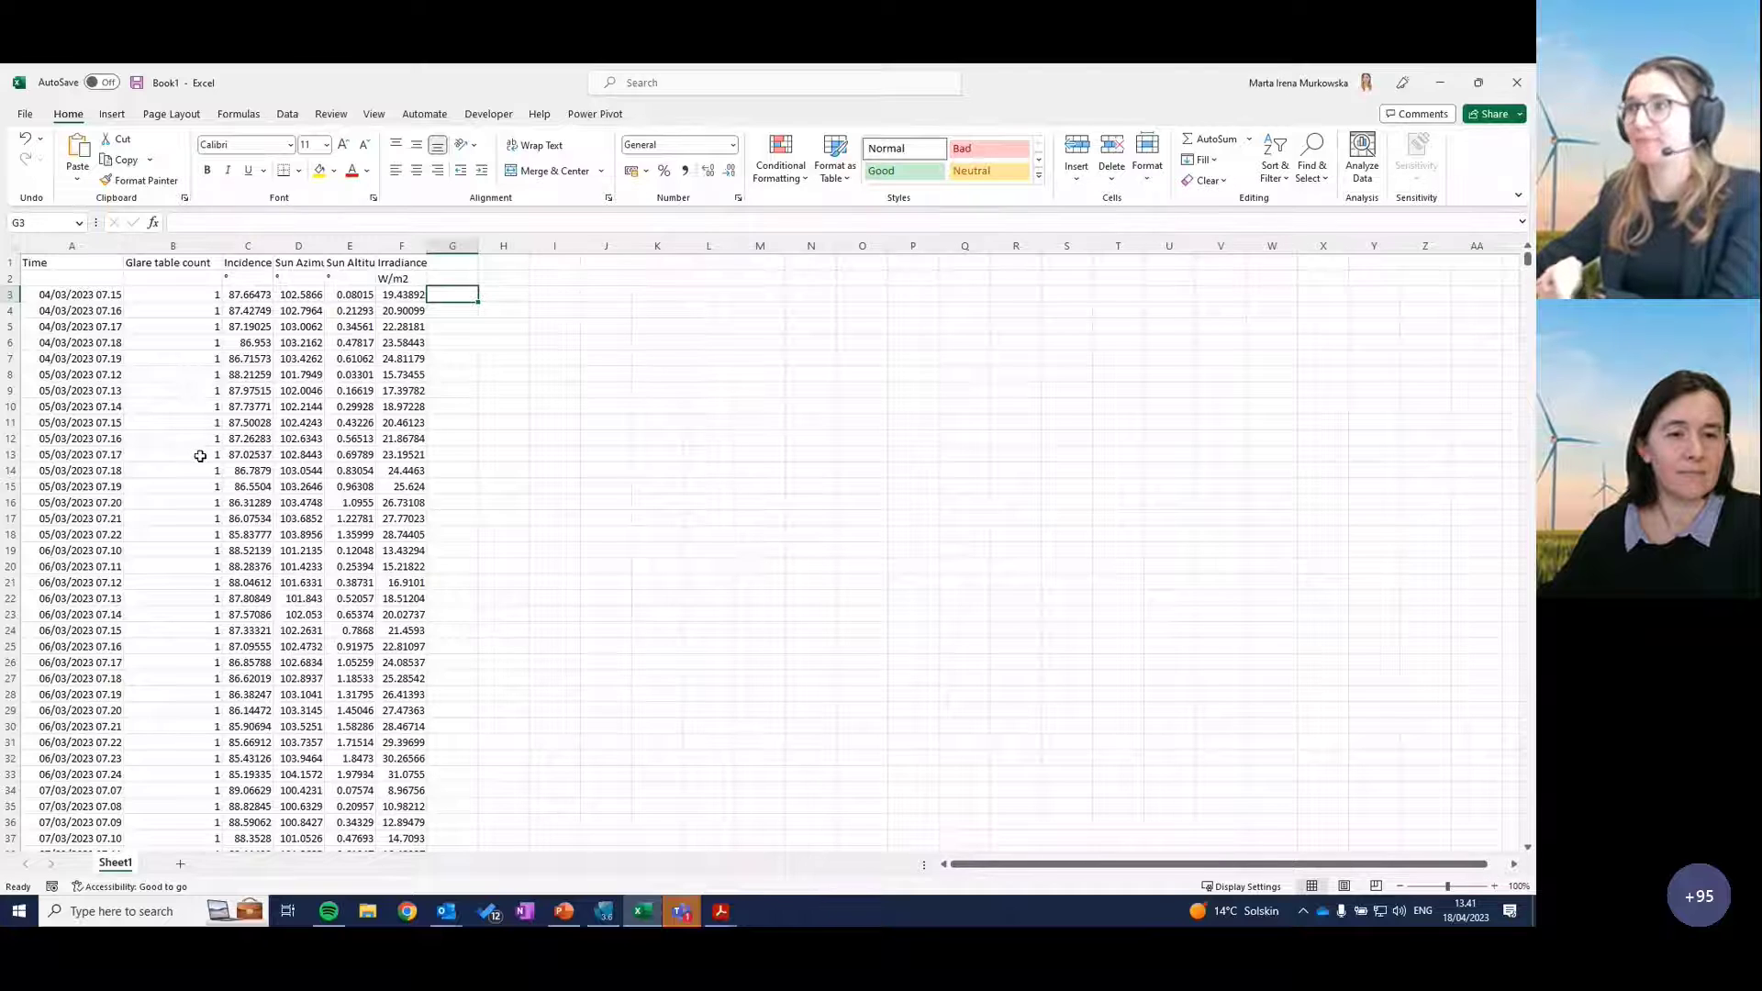
left_click_drag(270, 246, 287, 246)
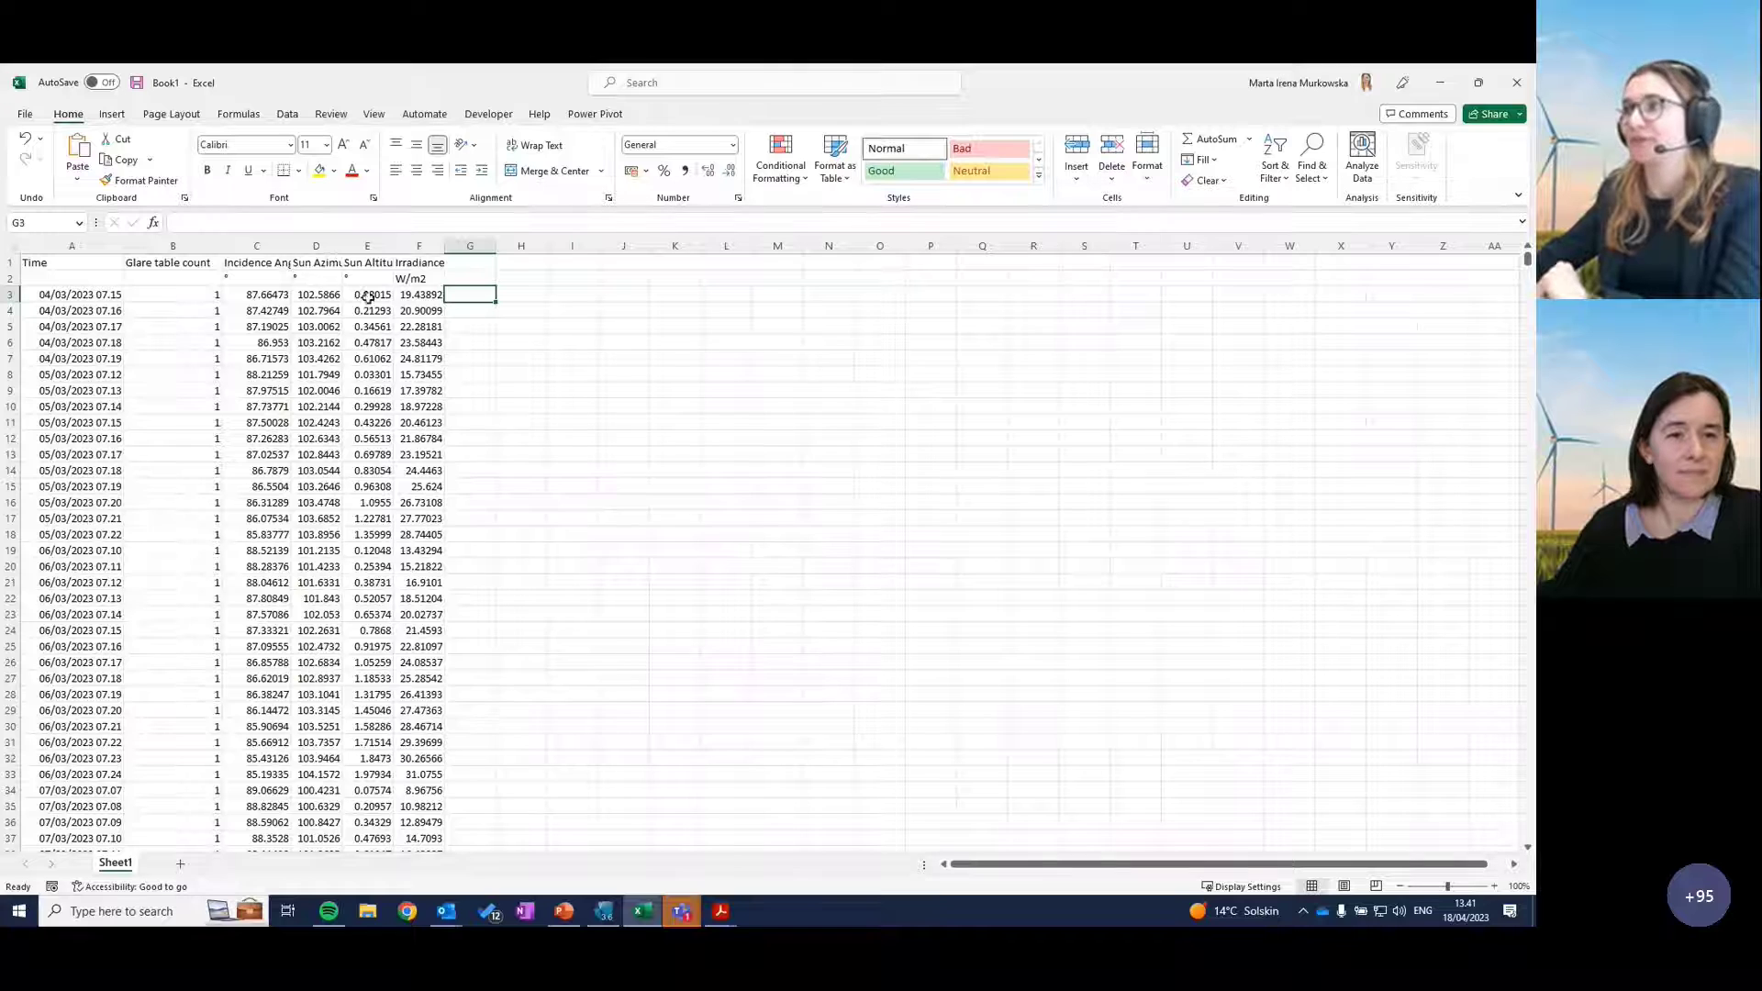
Step: Review the Irradiance values in the pasted time series, then return to windPRO and close the Results to file dialog
left_click(426, 246)
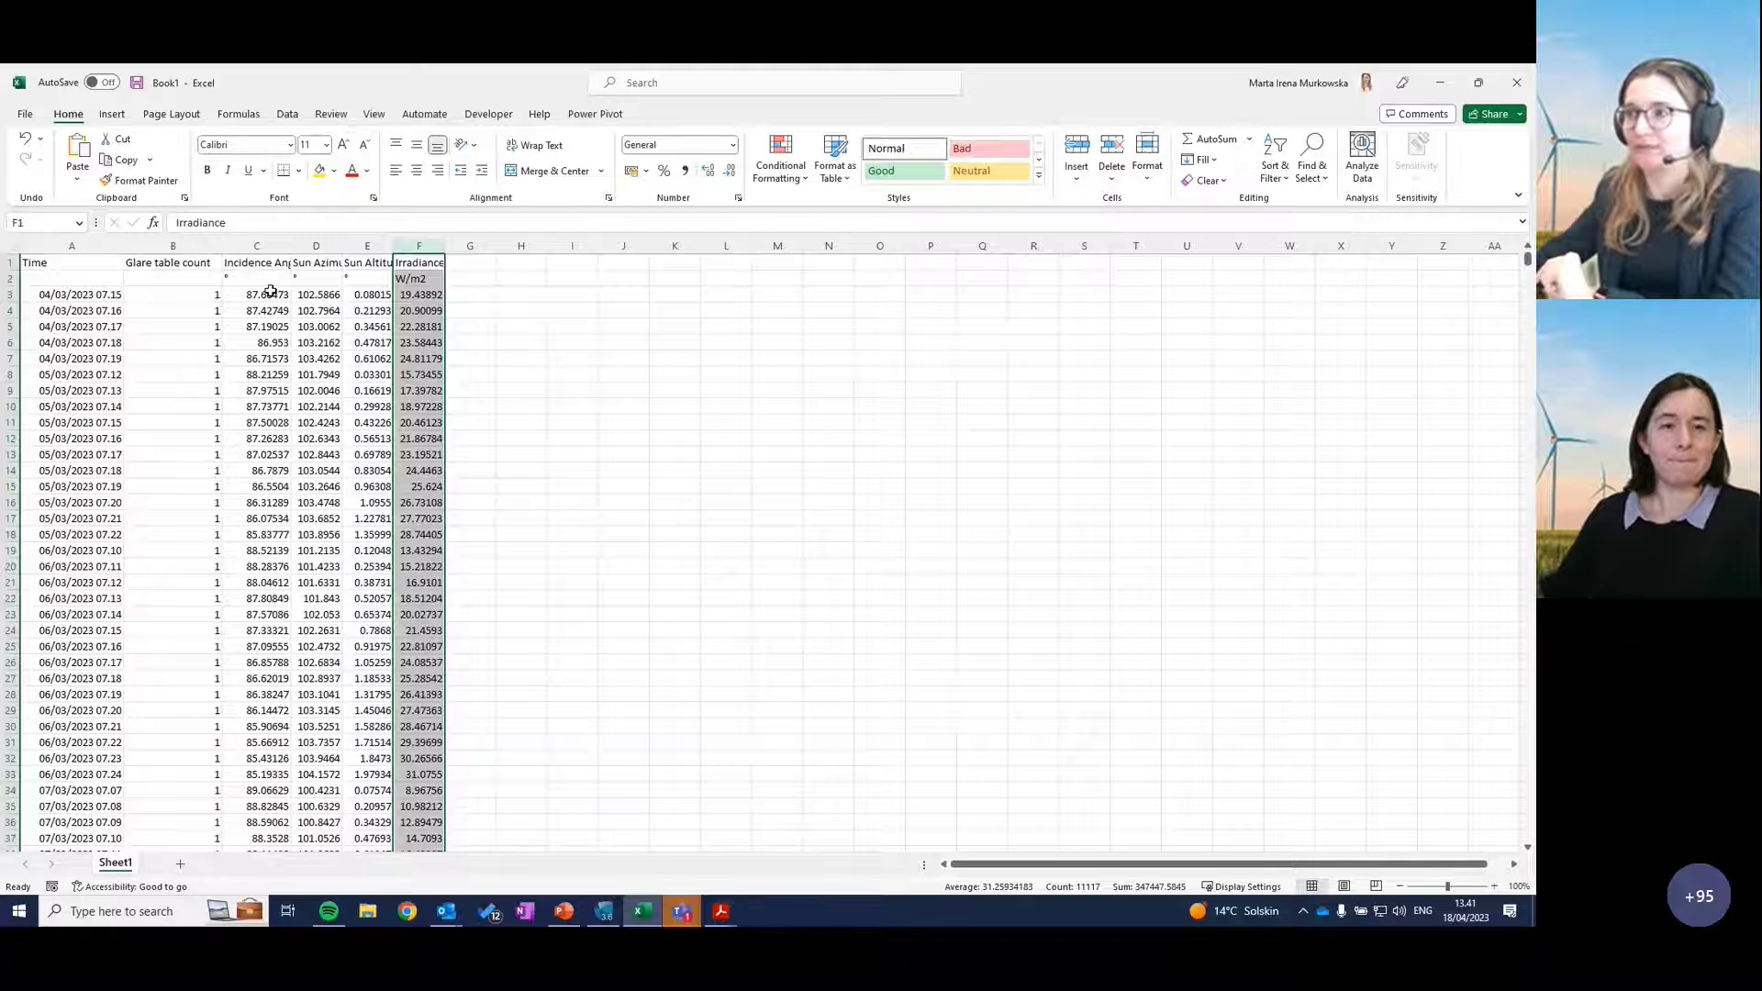
left_click(423, 308)
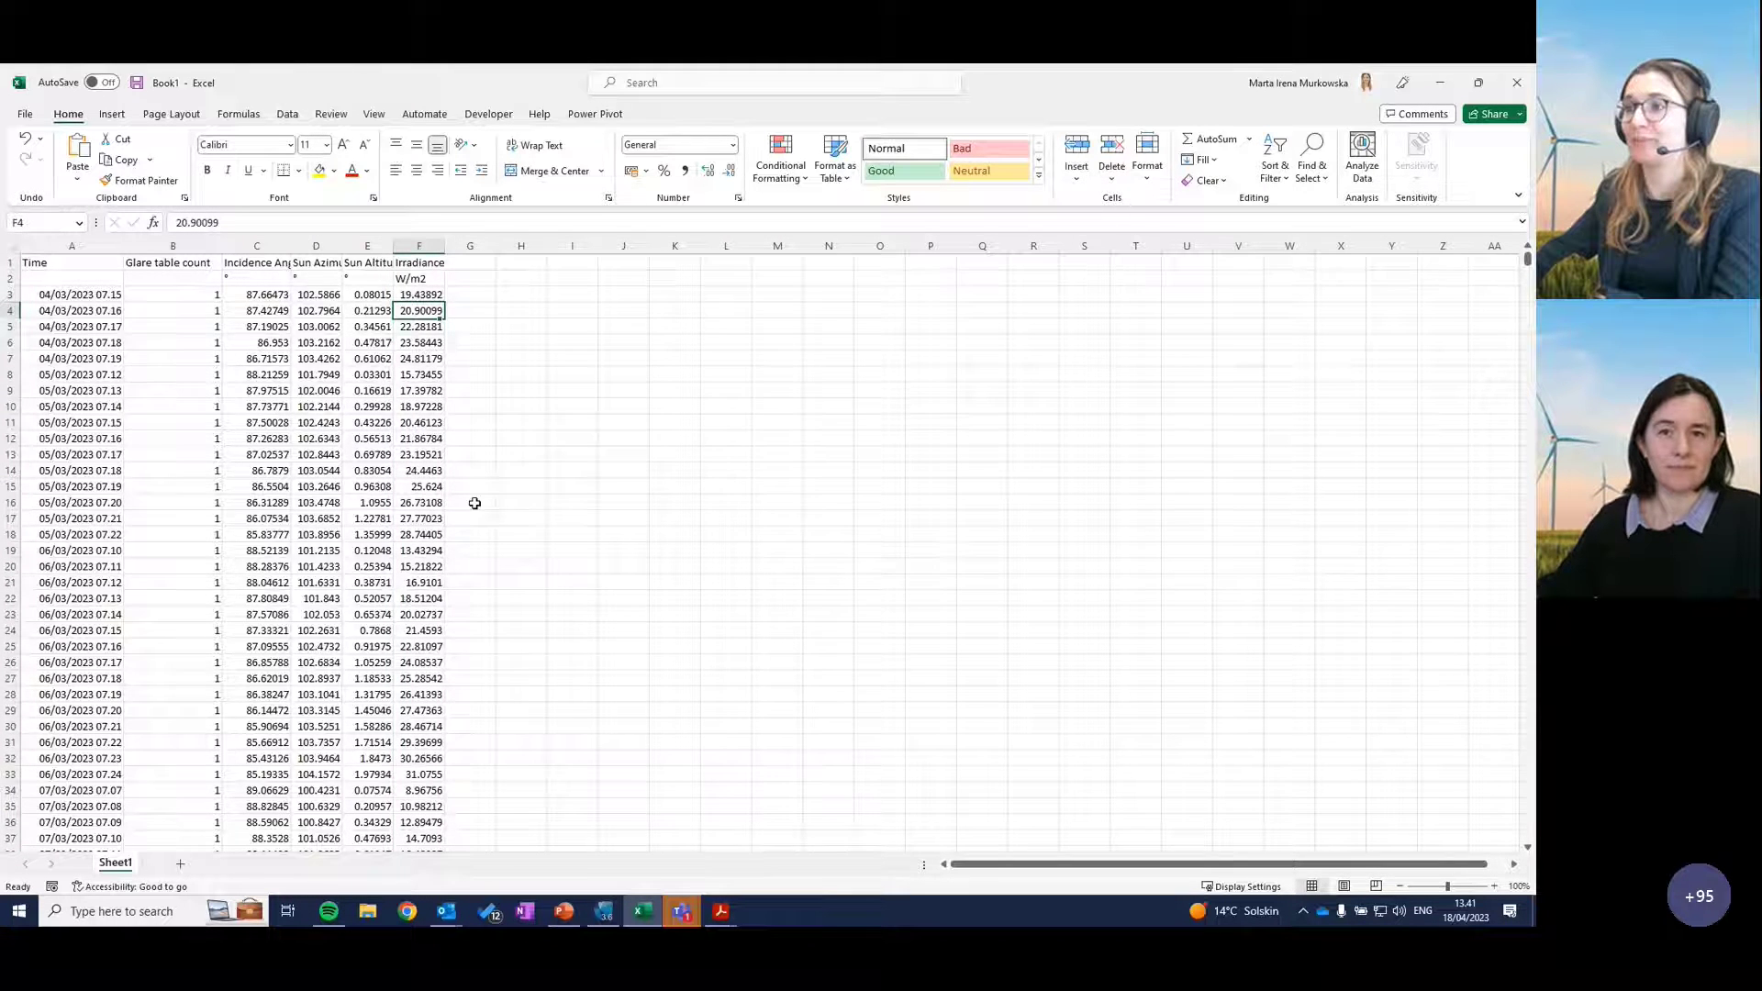
scroll(441, 514, "down", 2)
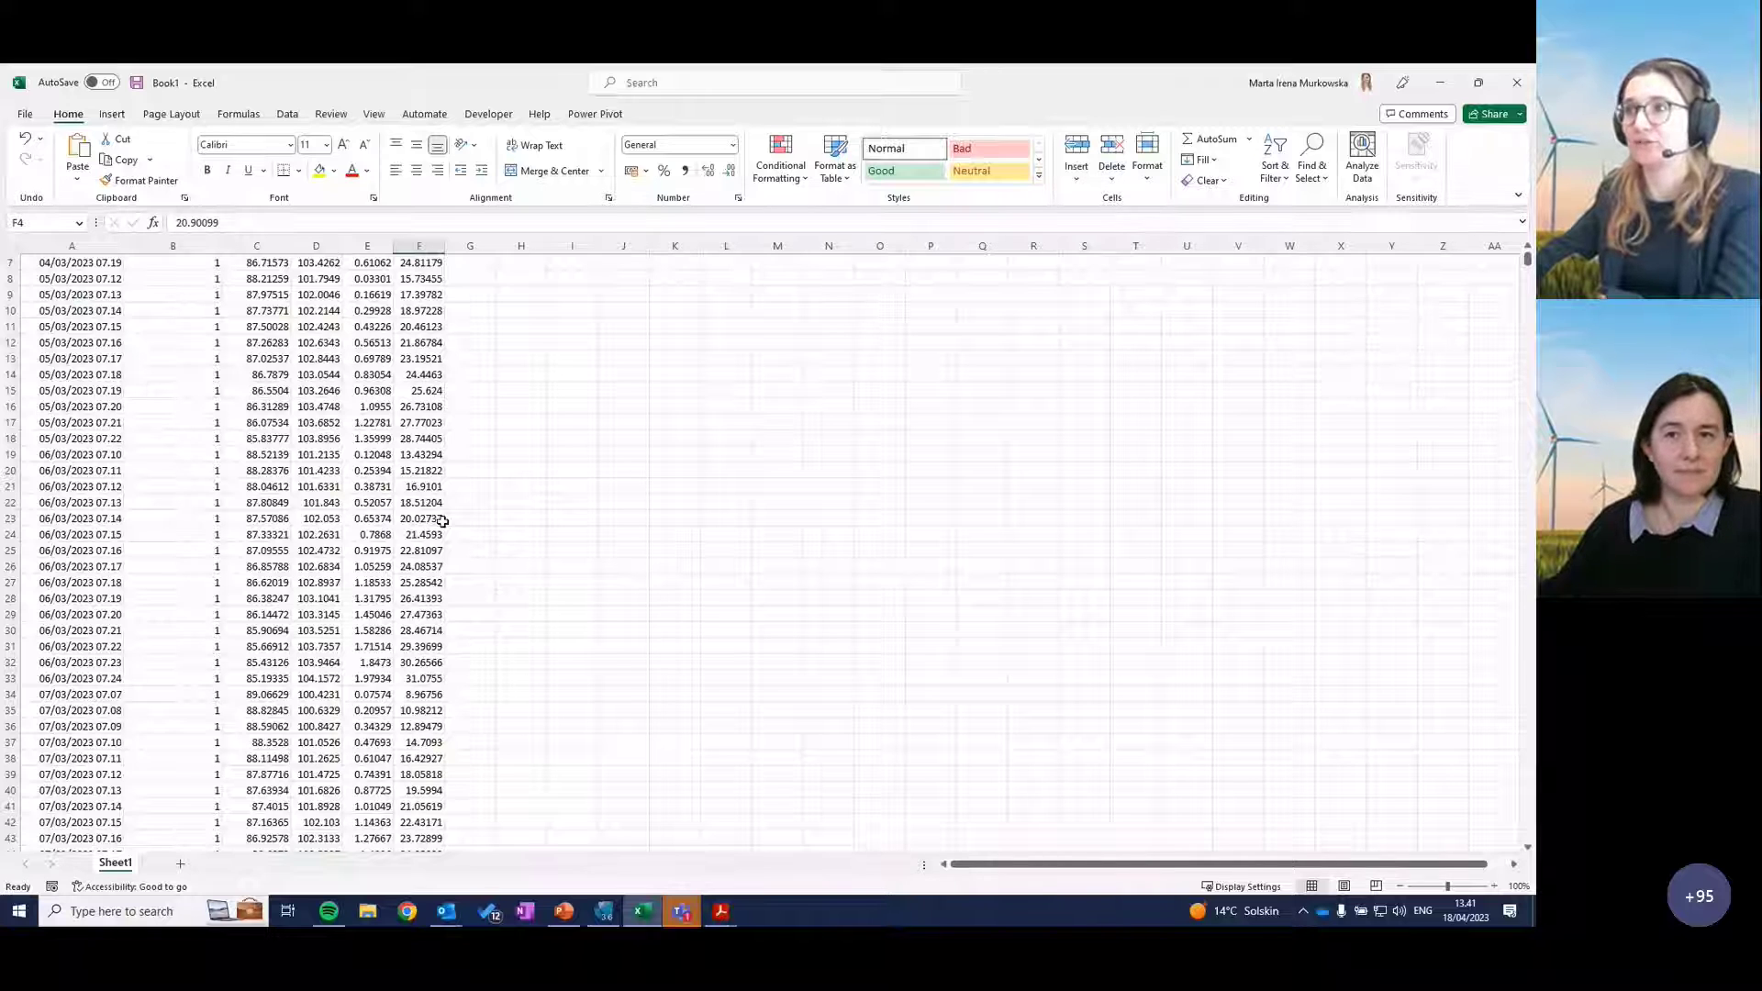
left_click(1443, 84)
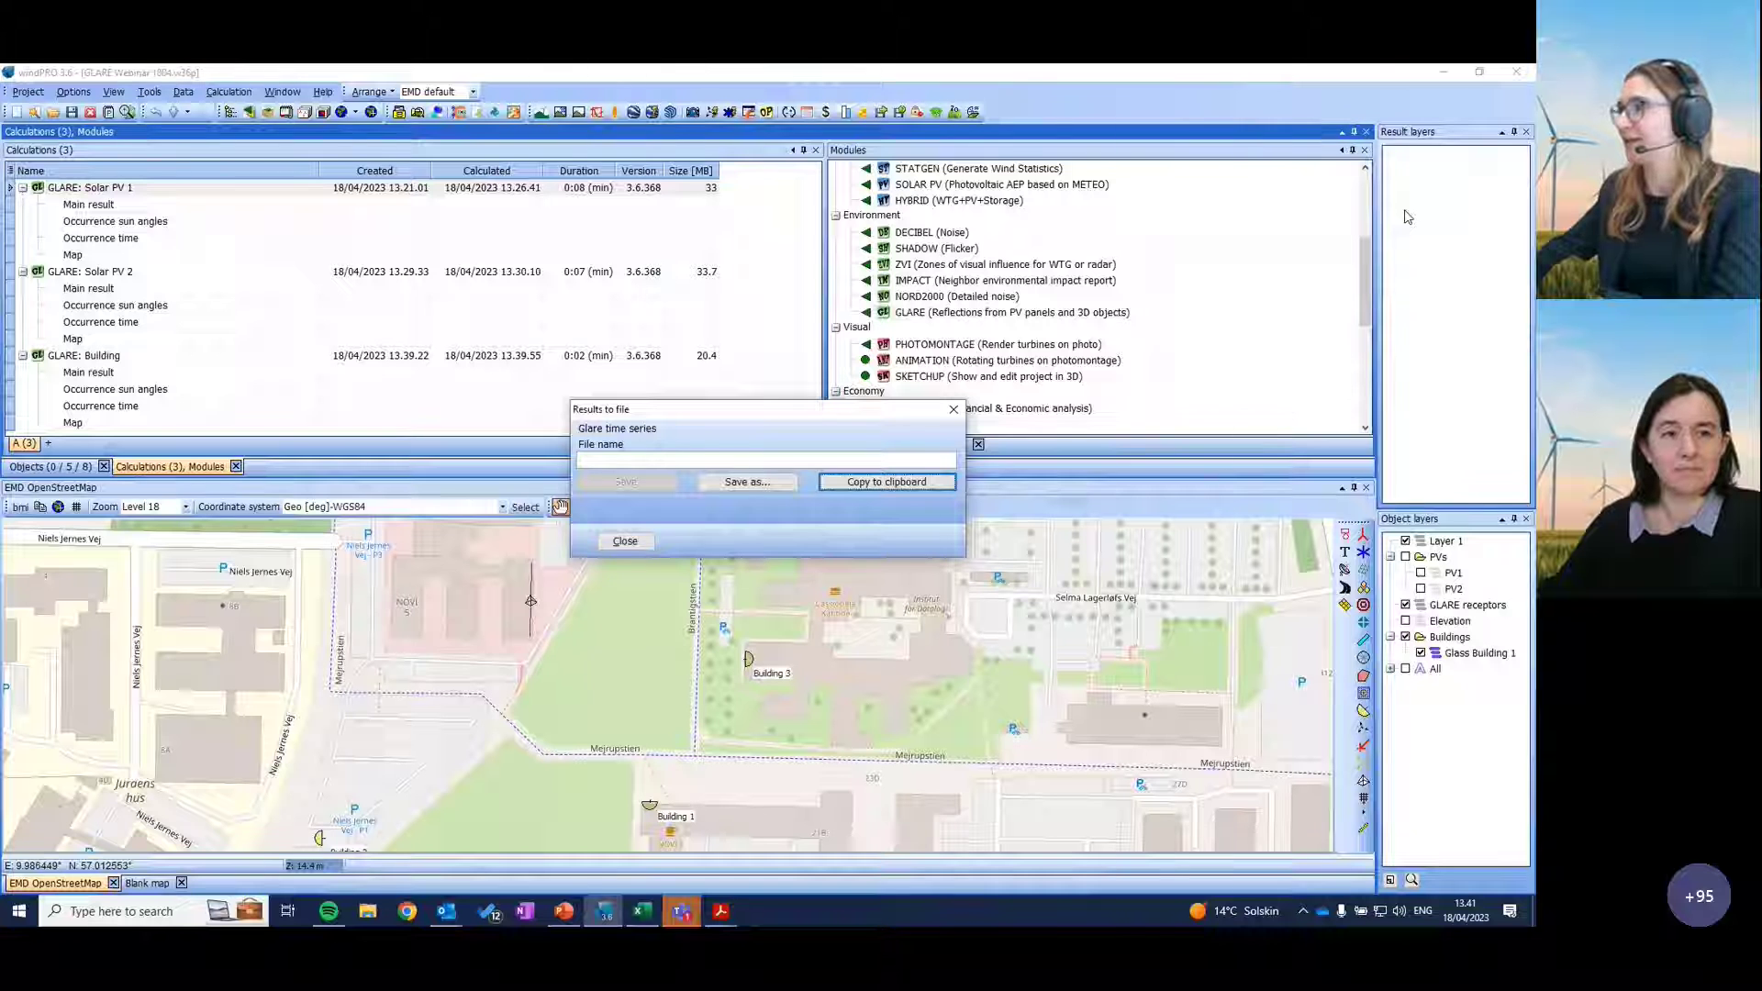
left_click(625, 540)
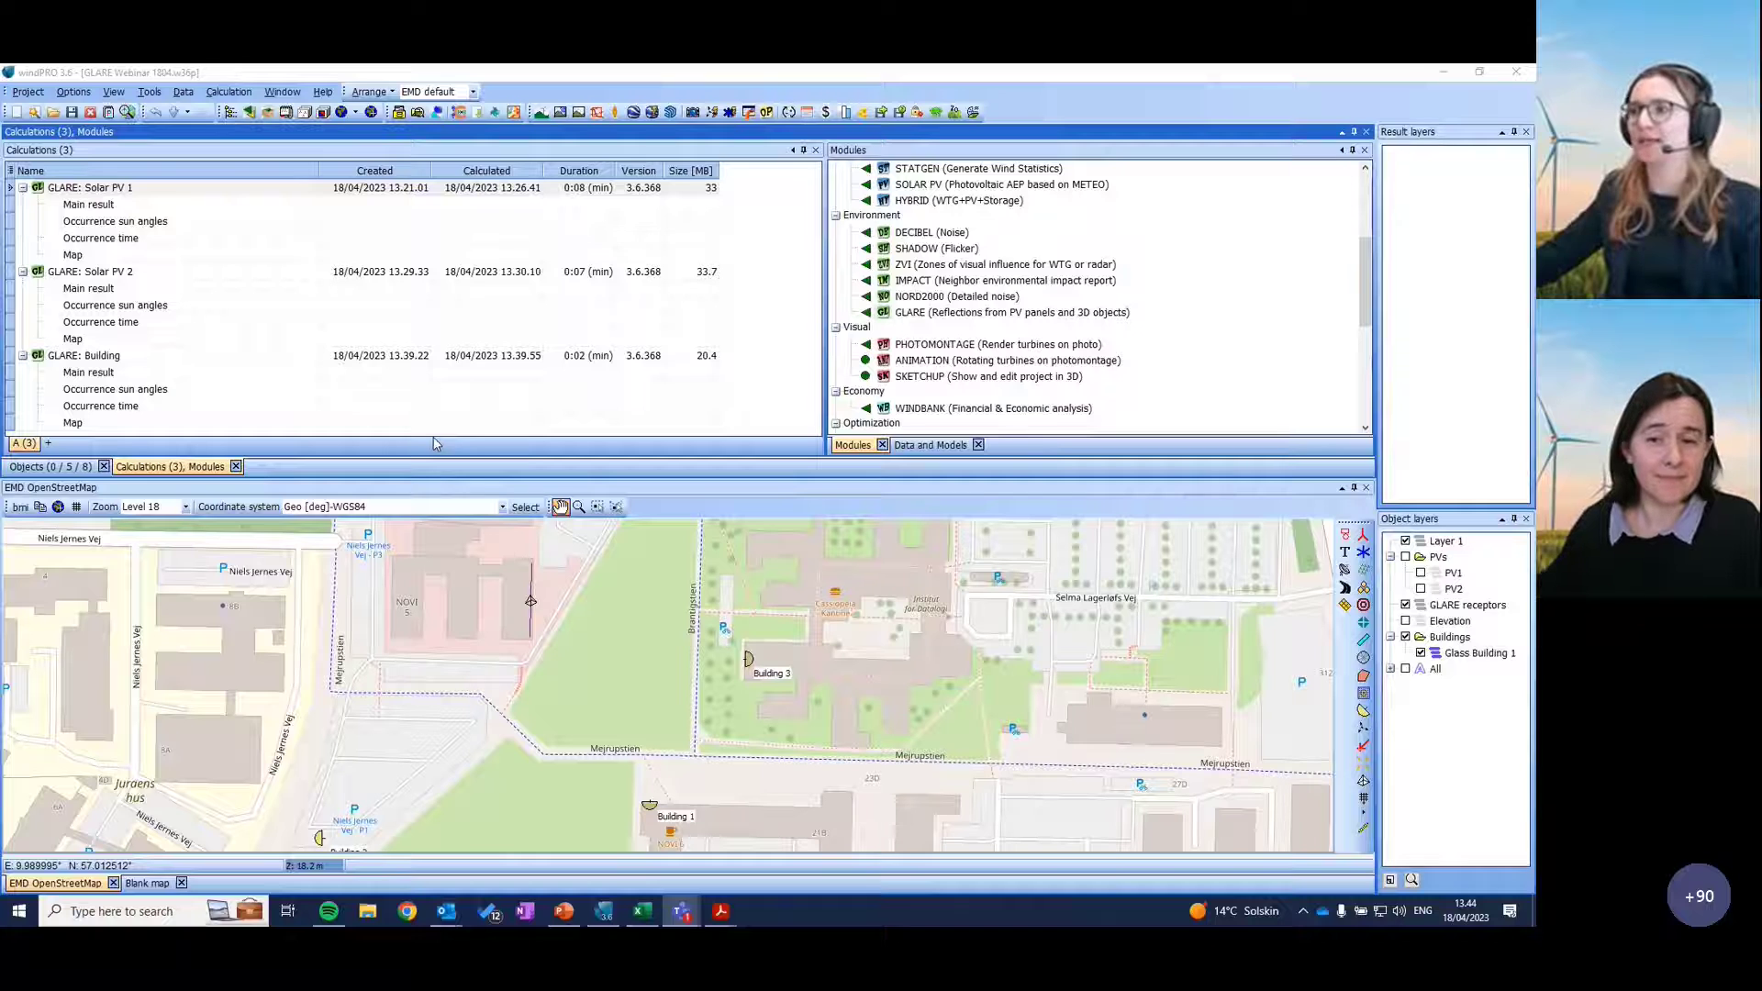
left_click_drag(695, 685, 683, 729)
scroll(683, 729, "down", 1)
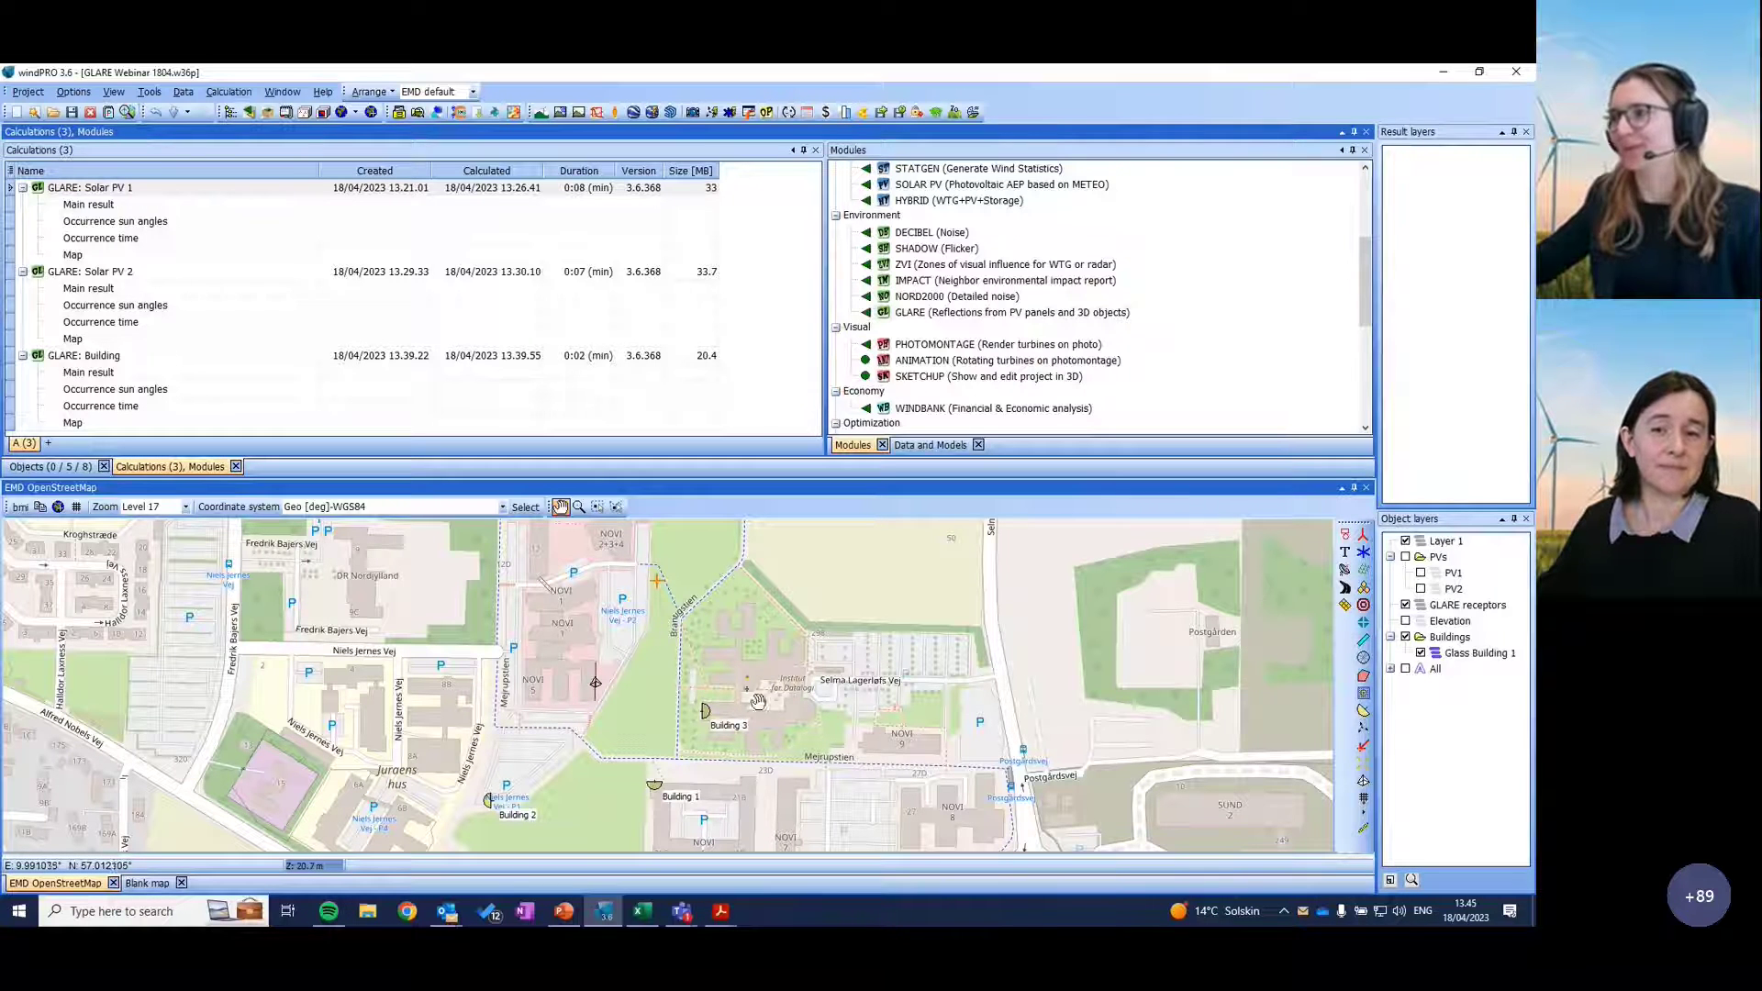
left_click_drag(752, 689, 739, 683)
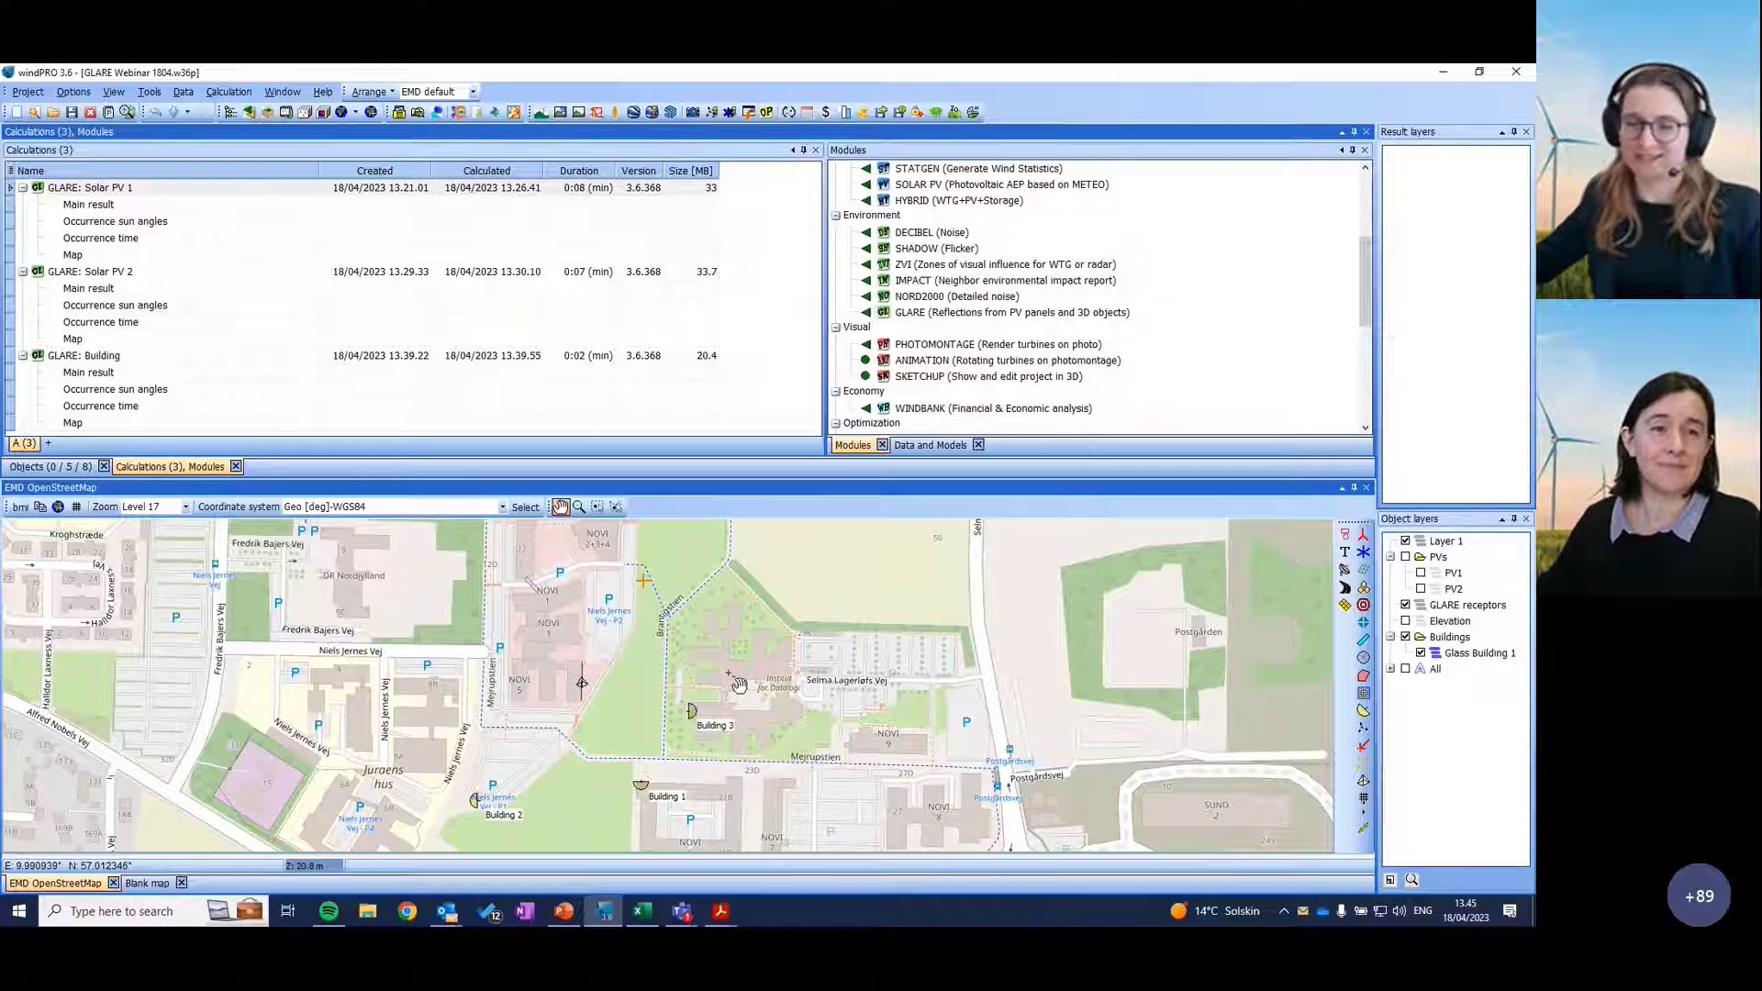